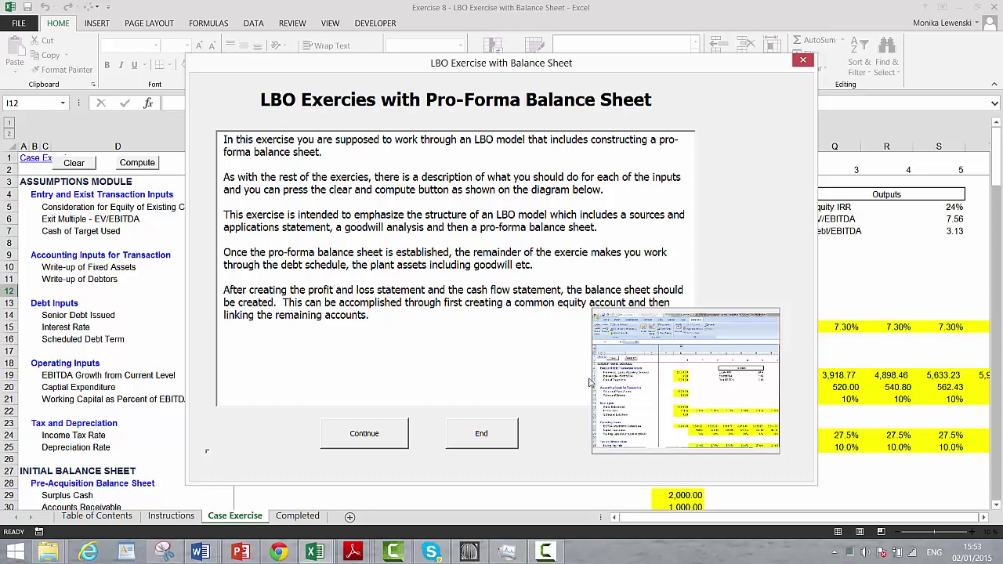
Dismiss the exercise introduction and collapse the grouped columns G to M on the Case Exercise sheet
{"action": "left_click", "coordinate": [375, 439]}
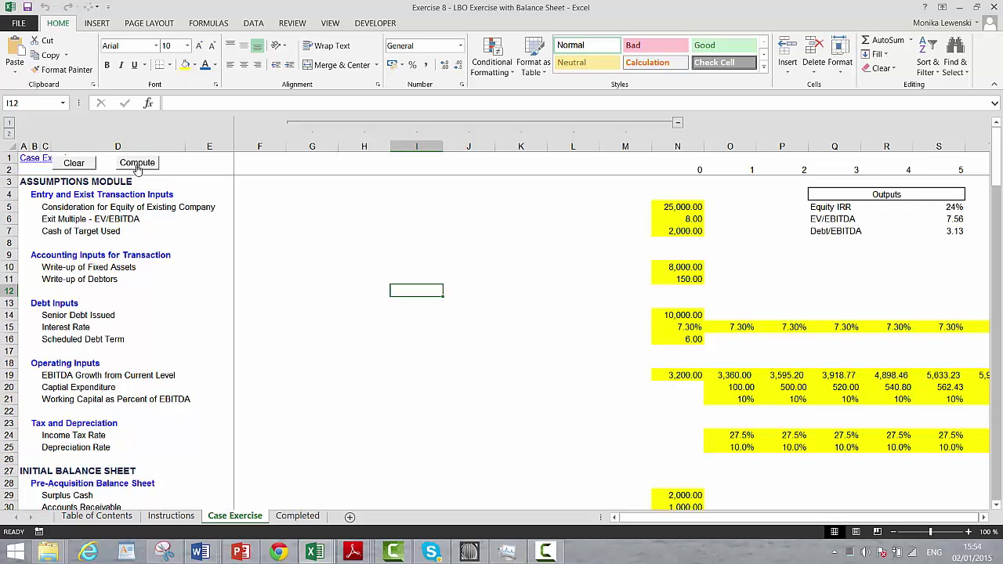
{"action": "left_click", "coordinate": [381, 215]}
{"action": "key", "text": "Right"}
{"action": "key", "text": "Right"}
{"action": "key", "text": "Right"}
{"action": "key", "text": "Right"}
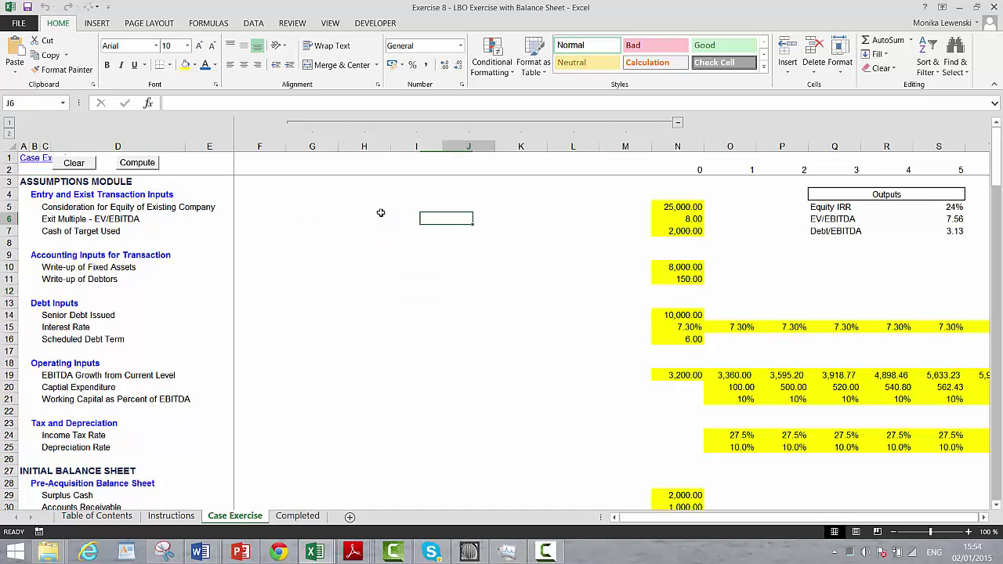
{"action": "key", "text": "Right"}
{"action": "key", "text": "Right"}
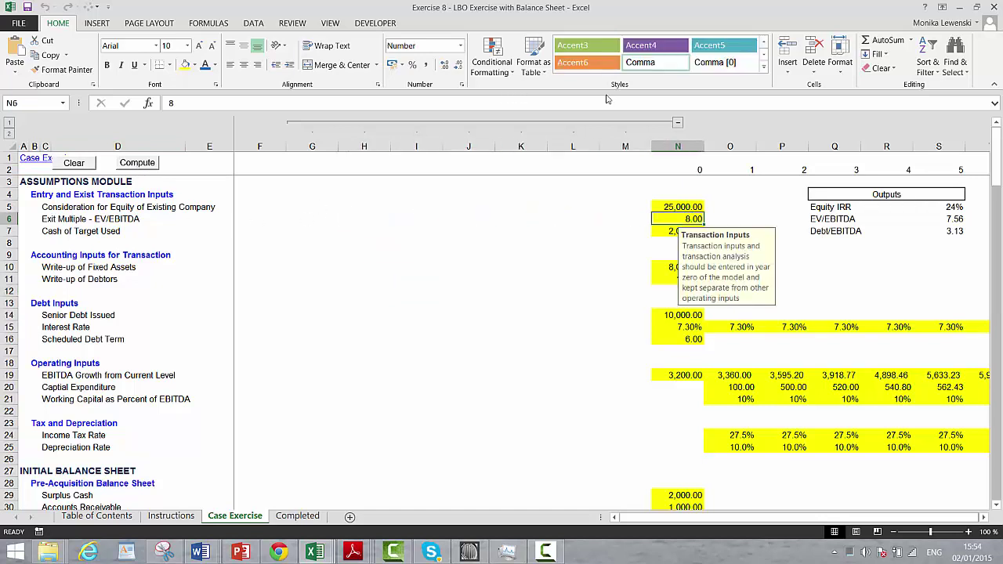
{"action": "left_click", "coordinate": [678, 123]}
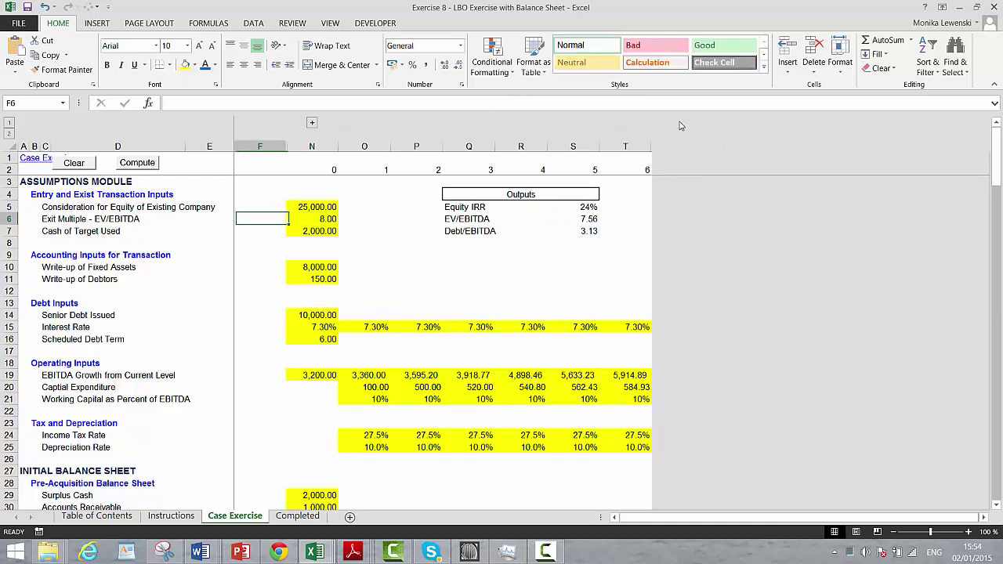
Examine the entry and exit transaction inputs: equity consideration, EV/EBITDA exit multiple and target cash used
{"action": "key", "text": "Left"}
{"action": "key", "text": "Left"}
{"action": "key", "text": "Up"}
{"action": "key", "text": "Right"}
{"action": "key", "text": "Right"}
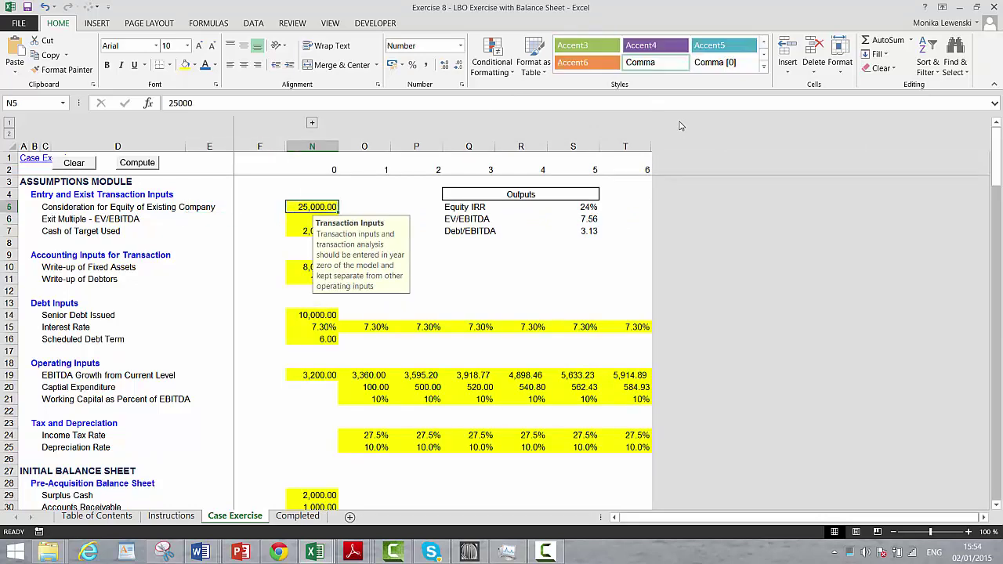
{"action": "key", "text": "Down"}
{"action": "key", "text": "Down"}
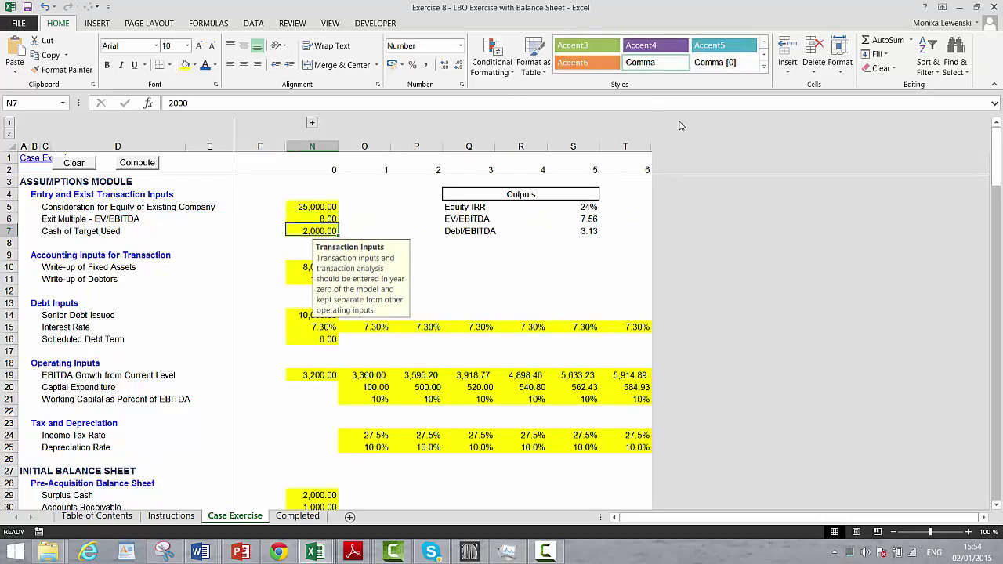
{"action": "key", "text": "Up"}
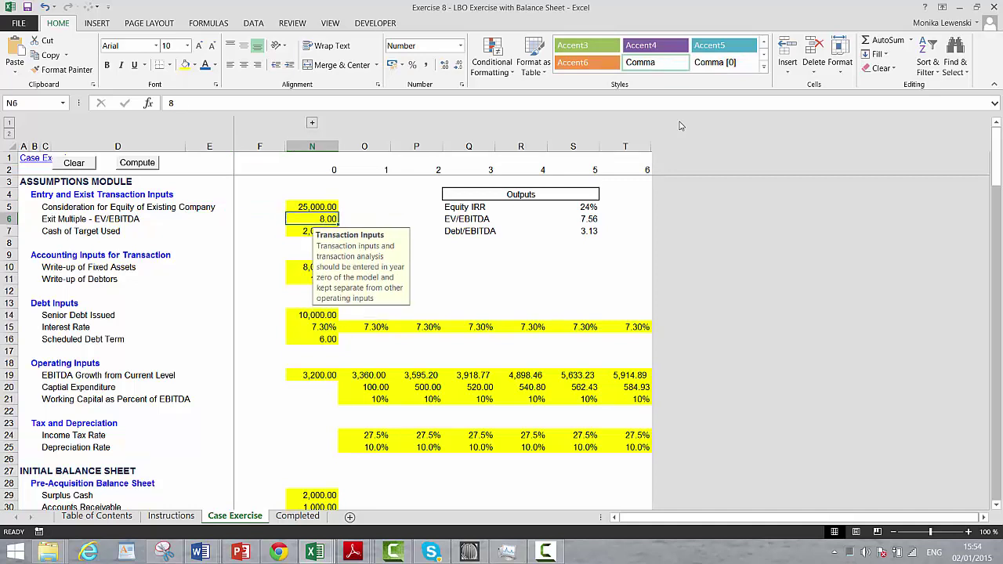
{"action": "key", "text": "Down"}
{"action": "key", "text": "Up"}
{"action": "key", "text": "Down"}
{"action": "key", "text": "Up"}
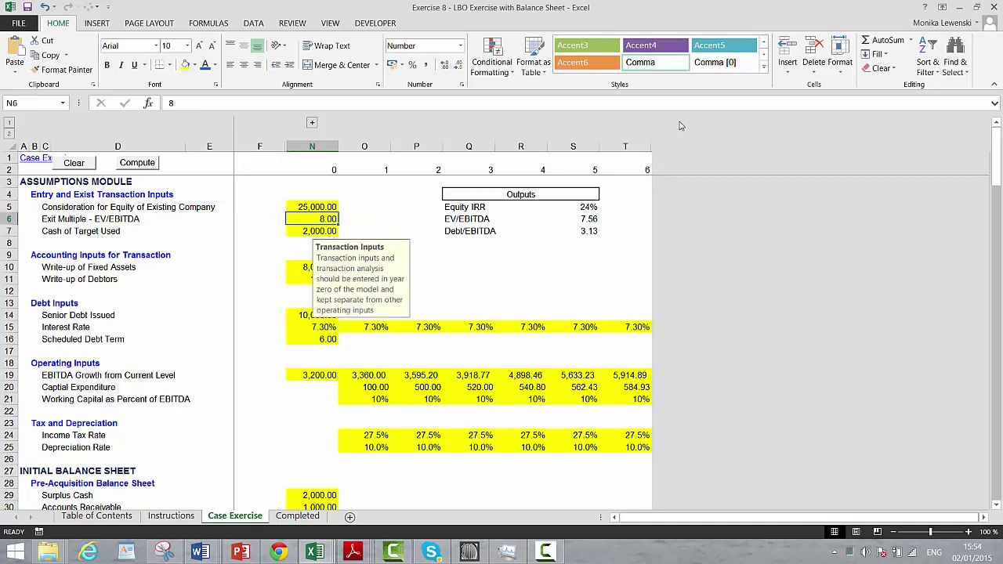
{"action": "key", "text": "Down"}
{"action": "key", "text": "Down"}
{"action": "key", "text": "Down"}
{"action": "key", "text": "Down"}
{"action": "key", "text": "Up"}
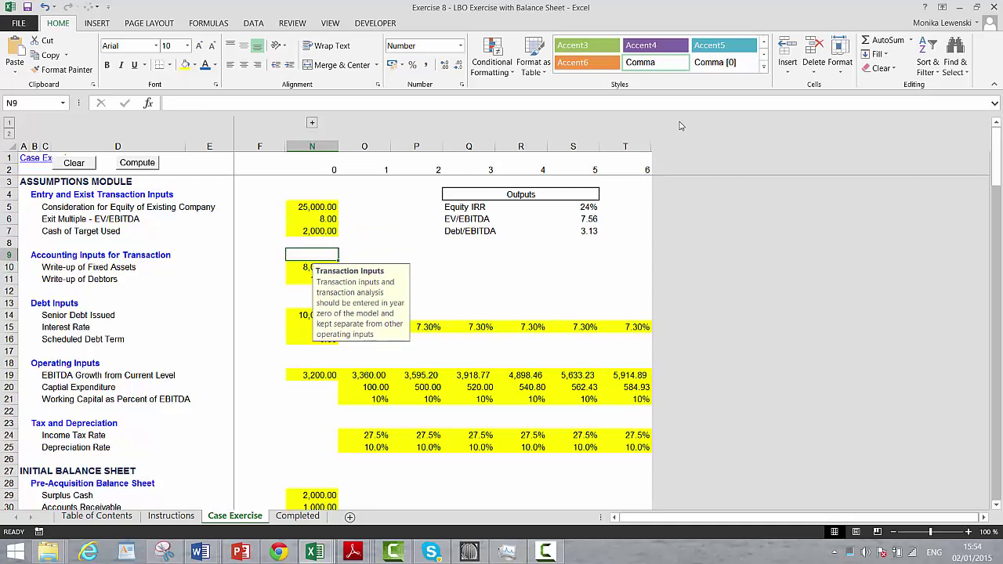
{"action": "key", "text": "Up"}
{"action": "key", "text": "Up"}
{"action": "key", "text": "Up"}
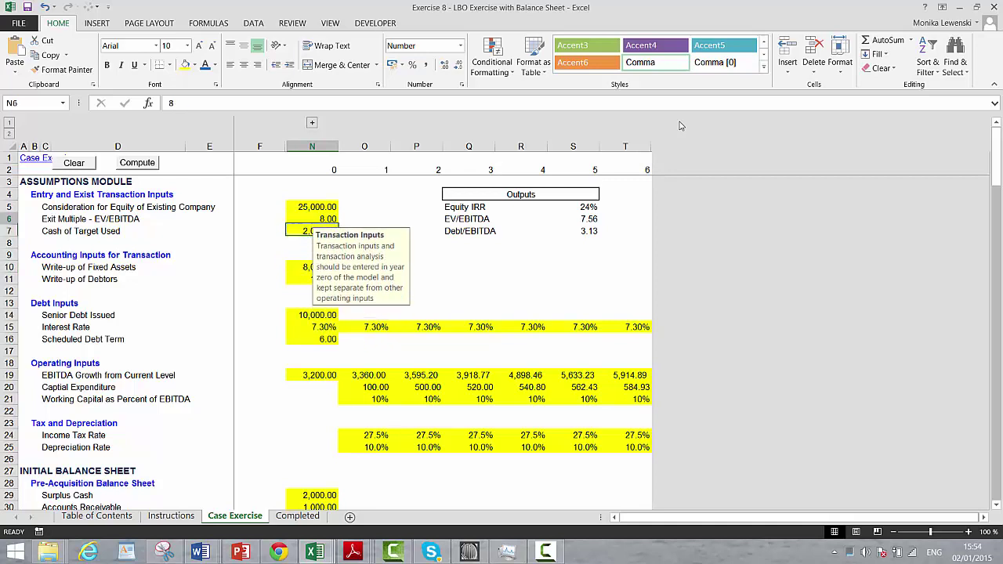
{"action": "key", "text": "Up"}
{"action": "key", "text": "Down"}
{"action": "key", "text": "Down"}
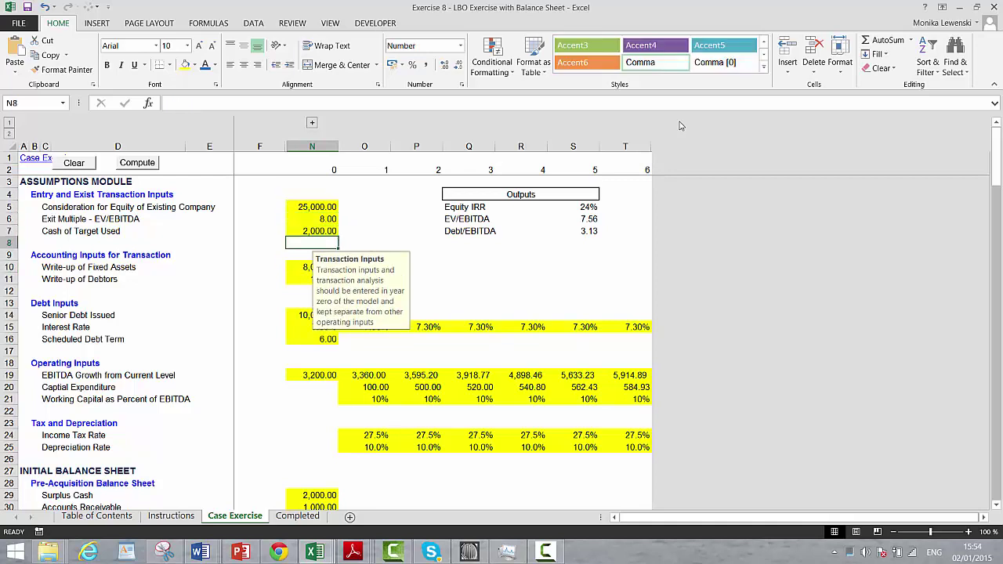
{"action": "key", "text": "Left"}
{"action": "key", "text": "Left"}
{"action": "key", "text": "Left"}
{"action": "key", "text": "Left"}
{"action": "key", "text": "Right"}
{"action": "key", "text": "Right"}
{"action": "key", "text": "Right"}
{"action": "key", "text": "Right"}
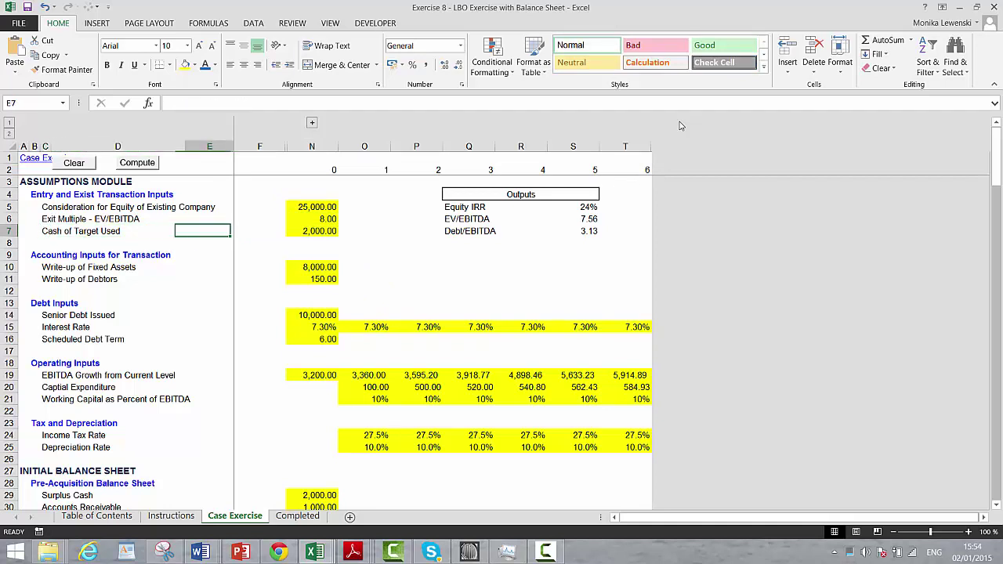
Review the accounting inputs for the transaction, covering the write-ups of fixed assets and debtors
{"action": "key", "text": "Down"}
{"action": "key", "text": "Down"}
{"action": "key", "text": "Down"}
{"action": "key", "text": "Down"}
{"action": "key", "text": "Down"}
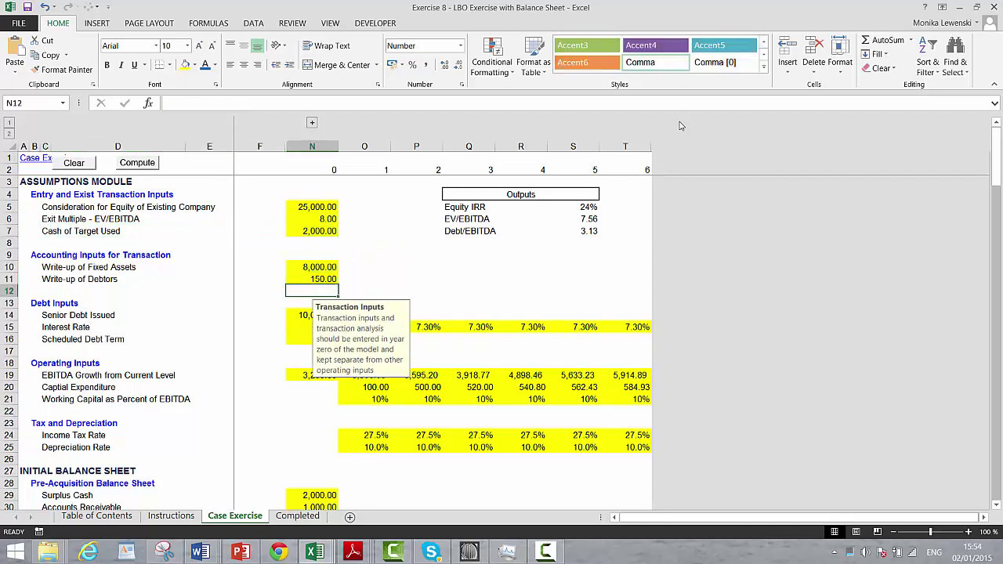
{"action": "key", "text": "Up"}
{"action": "key", "text": "Up"}
{"action": "key", "text": "Up"}
Examine the debt inputs: senior debt issued, interest rate and scheduled debt term
{"action": "key", "text": "Down"}
{"action": "key", "text": "Down"}
{"action": "key", "text": "Down"}
{"action": "key", "text": "Down"}
{"action": "key", "text": "Down"}
{"action": "key", "text": "Down"}
{"action": "key", "text": "Down"}
{"action": "key", "text": "Down"}
{"action": "key", "text": "Down"}
{"action": "key", "text": "Down"}
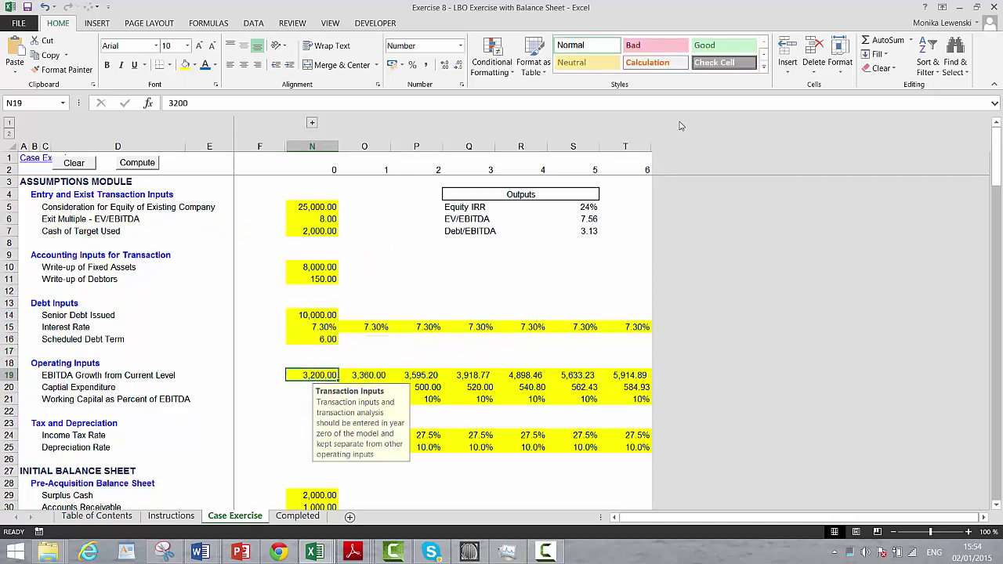
{"action": "key", "text": "Up"}
{"action": "key", "text": "Up"}
{"action": "key", "text": "Up"}
{"action": "key", "text": "Up"}
{"action": "key", "text": "Up"}
{"action": "key", "text": "Down"}
{"action": "key", "text": "Down"}
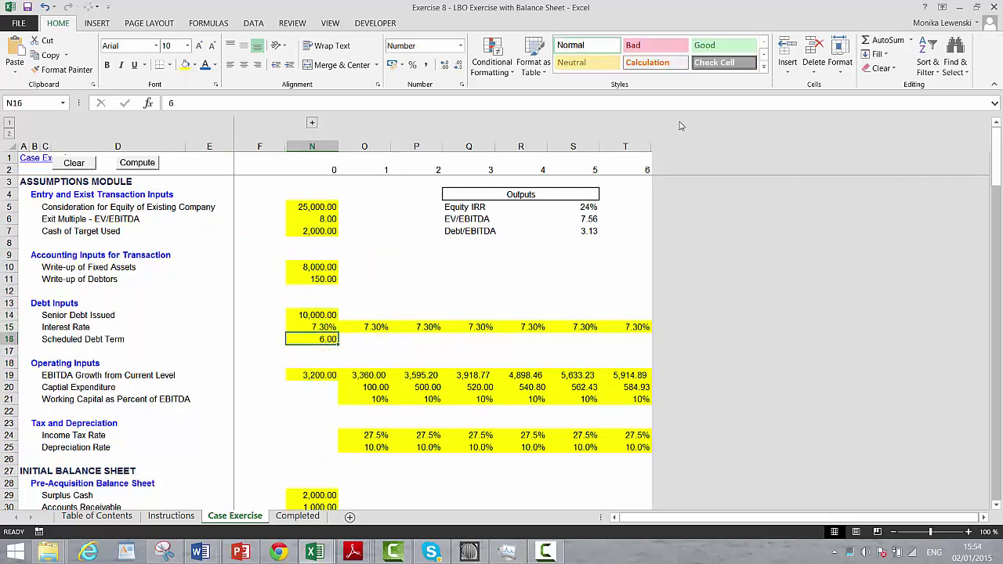
{"action": "key", "text": "Down"}
{"action": "key", "text": "Down"}
{"action": "key", "text": "Up"}
{"action": "key", "text": "Up"}
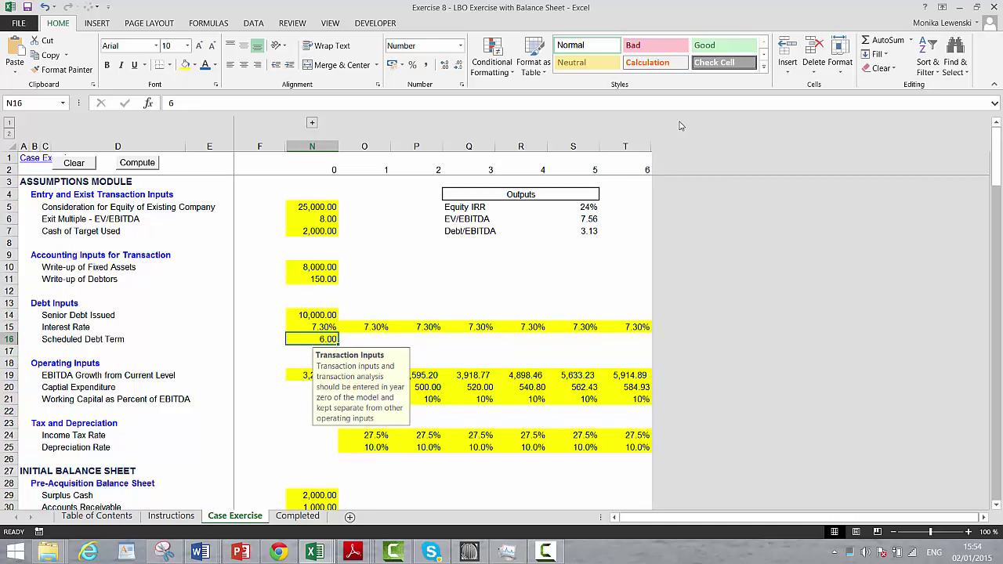
{"action": "key", "text": "Up"}
{"action": "key", "text": "Down"}
{"action": "key", "text": "Down"}
{"action": "key", "text": "Down"}
{"action": "key", "text": "Down"}
{"action": "key", "text": "Down"}
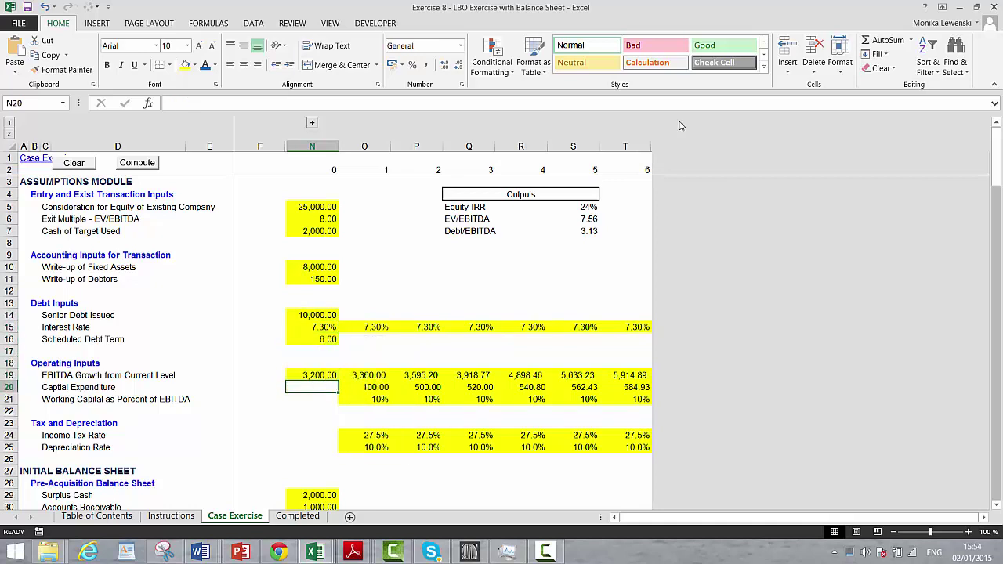
Review the operating inputs for EBITDA, capital expenditure and working capital as a percent of EBITDA
{"action": "key", "text": "Up"}
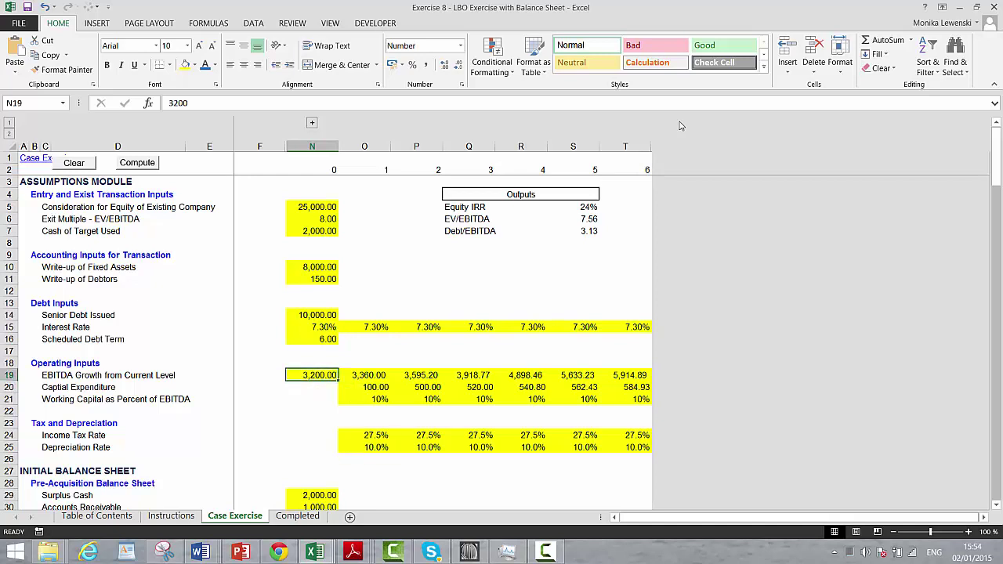
{"action": "key", "text": "Right"}
{"action": "key", "text": "Right"}
{"action": "key", "text": "Left"}
{"action": "key", "text": "Down"}
{"action": "key", "text": "Down"}
{"action": "key", "text": "Down"}
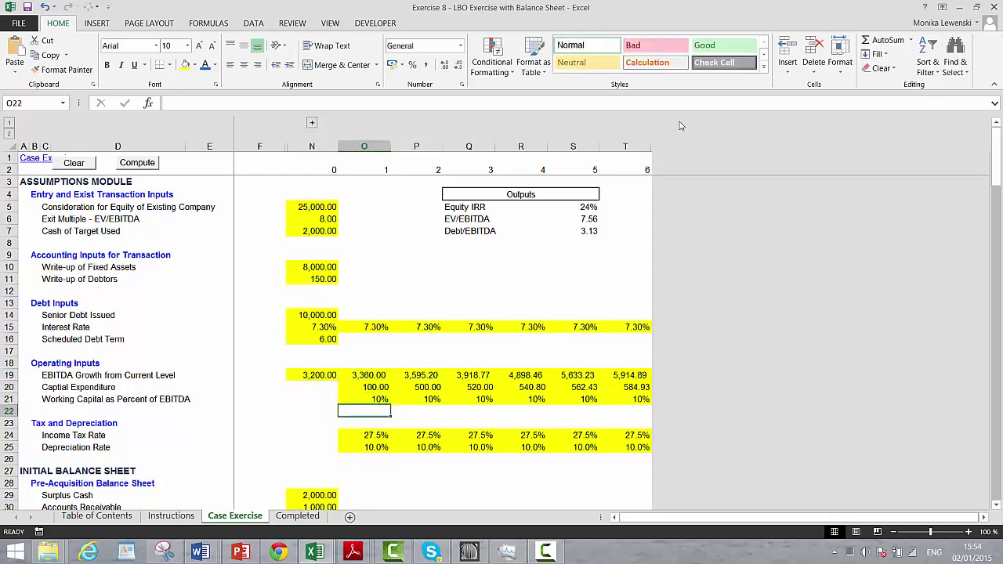
{"action": "key", "text": "Left"}
{"action": "key", "text": "Left"}
{"action": "key", "text": "Right"}
{"action": "key", "text": "Right"}
{"action": "key", "text": "Up"}
{"action": "key", "text": "Up"}
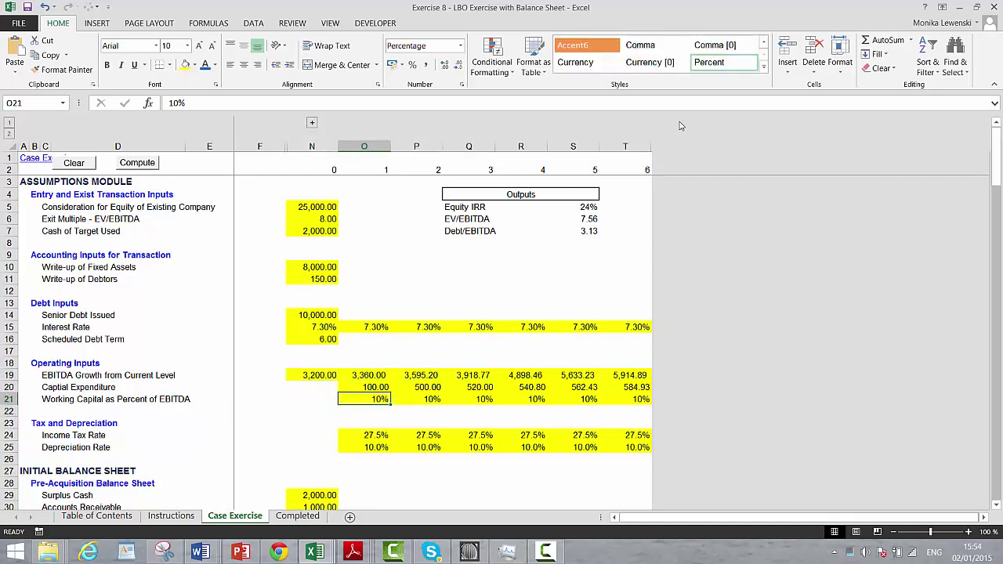
Examine the Pre-Acquisition Balance Sheet, from surplus cash, receivables and fixed assets to existing debt and equity
{"action": "key", "text": "Down"}
{"action": "key", "text": "Down"}
{"action": "key", "text": "Down"}
{"action": "key", "text": "Down"}
{"action": "key", "text": "Down"}
{"action": "key", "text": "Down"}
{"action": "key", "text": "Down"}
{"action": "key", "text": "Down"}
{"action": "key", "text": "Down"}
{"action": "key", "text": "Down"}
{"action": "key", "text": "Down"}
{"action": "key", "text": "Down"}
{"action": "key", "text": "Down"}
{"action": "key", "text": "Down"}
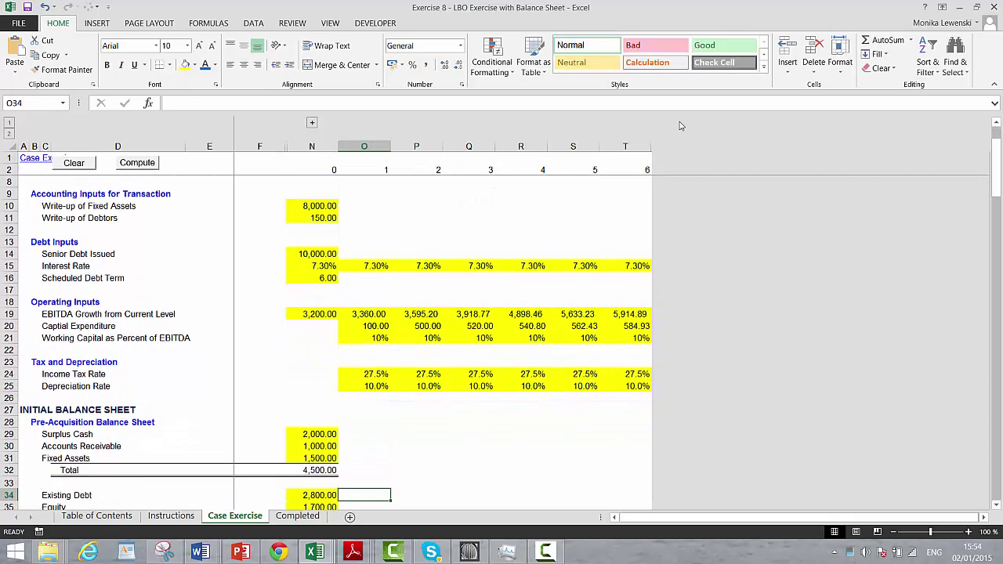
{"action": "key", "text": "Left"}
{"action": "key", "text": "Left"}
{"action": "key", "text": "Left"}
{"action": "key", "text": "Left"}
{"action": "key", "text": "Left"}
{"action": "key", "text": "Left"}
{"action": "key", "text": "Left"}
{"action": "key", "text": "Down"}
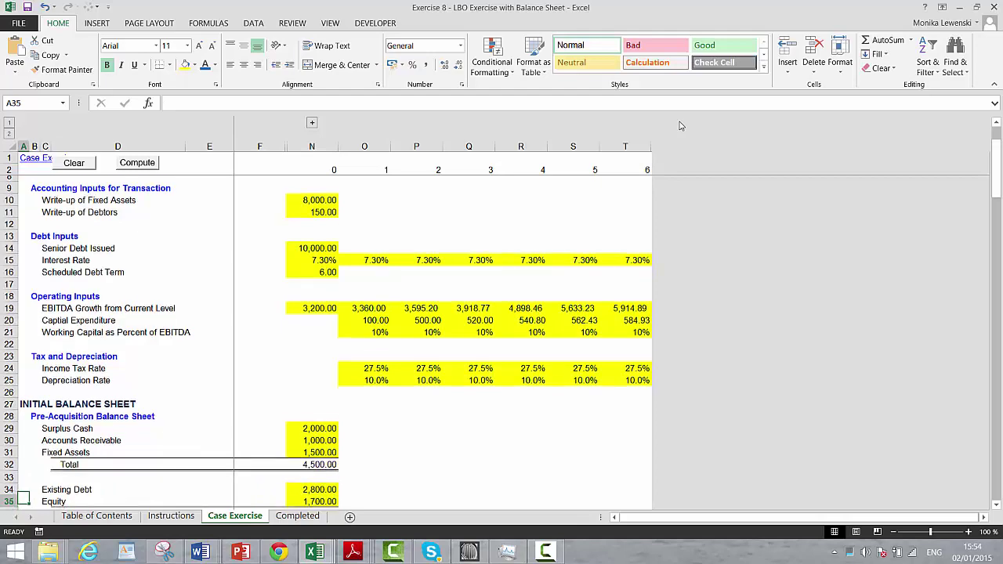
{"action": "key", "text": "Down"}
{"action": "key", "text": "Down"}
{"action": "key", "text": "Down"}
{"action": "key", "text": "Down"}
{"action": "key", "text": "Down"}
{"action": "key", "text": "Down"}
{"action": "key", "text": "Down"}
{"action": "key", "text": "Down"}
{"action": "key", "text": "Down"}
{"action": "key", "text": "Up"}
{"action": "key", "text": "Up"}
{"action": "key", "text": "Up"}
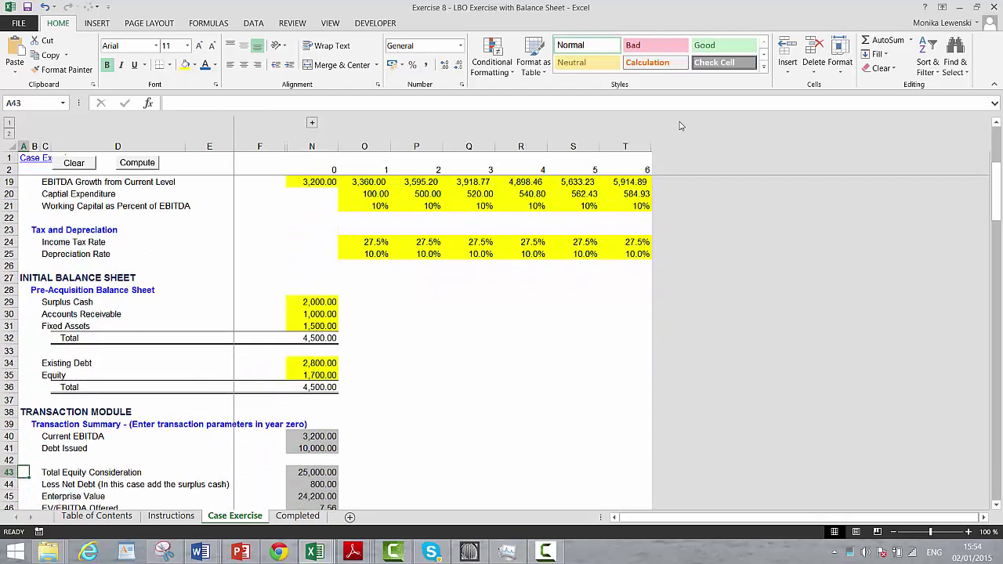
{"action": "key", "text": "Up"}
{"action": "key", "text": "Up"}
{"action": "key", "text": "Up"}
{"action": "key", "text": "Up"}
{"action": "key", "text": "Up"}
{"action": "key", "text": "Up"}
{"action": "key", "text": "Up"}
{"action": "key", "text": "Up"}
{"action": "key", "text": "Up"}
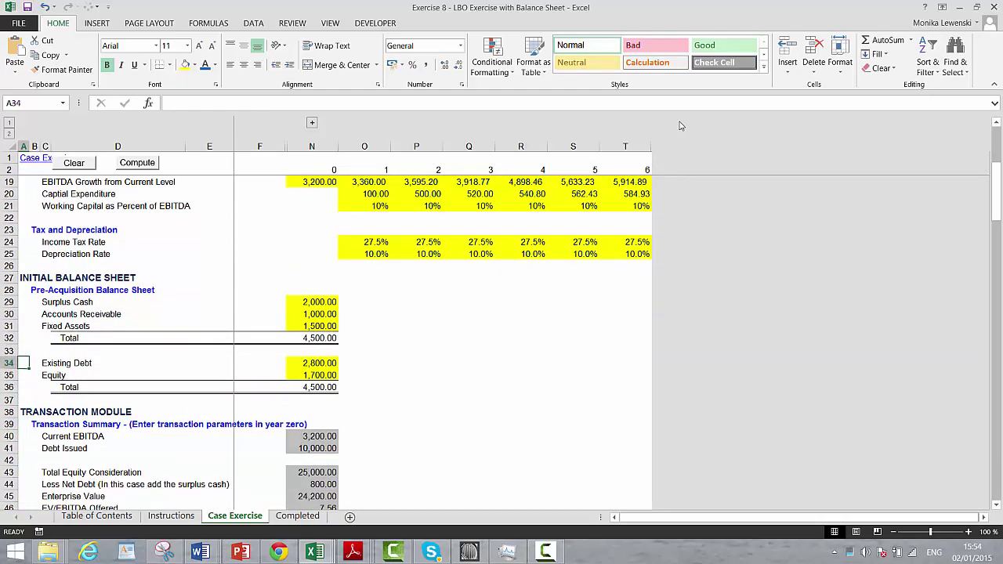
{"action": "key", "text": "Up"}
{"action": "key", "text": "Up"}
{"action": "key", "text": "Up"}
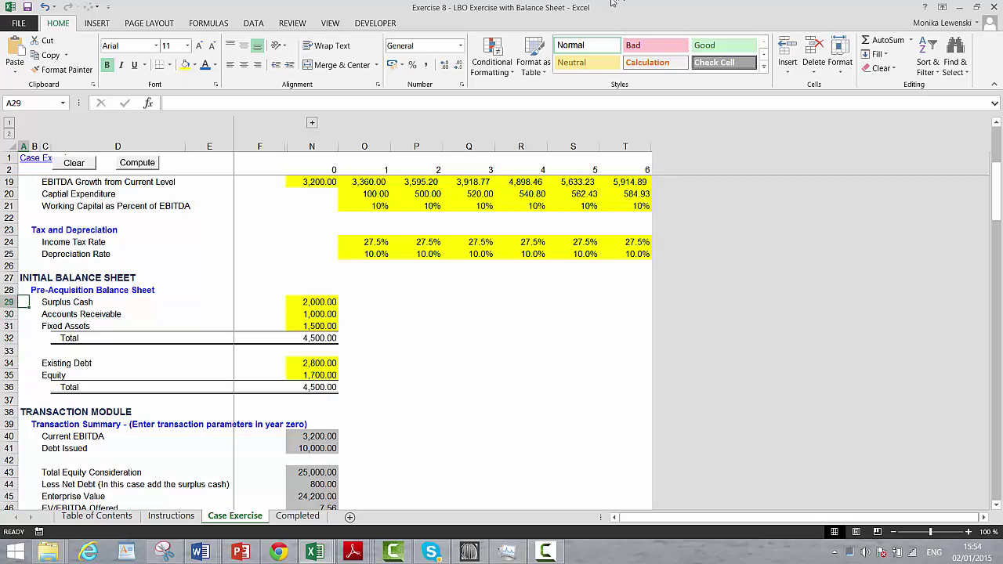
Clear the exercise's calculated cells and expand the grouped adjustment columns G to M of the Pro-Forma Balance Sheet
{"action": "left_click", "coordinate": [74, 163]}
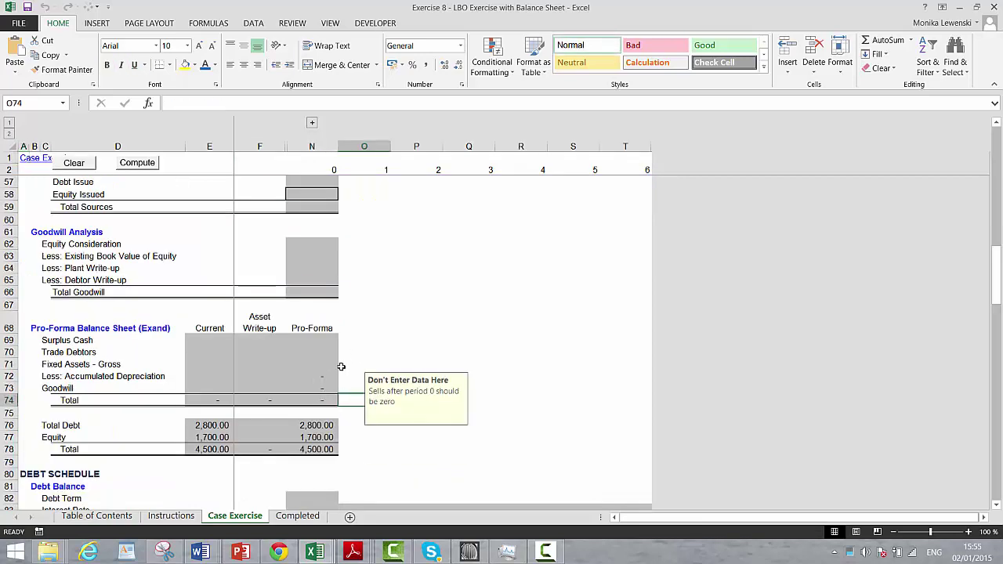
{"action": "left_click", "coordinate": [341, 367]}
{"action": "key", "text": "Left"}
{"action": "key", "text": "Left"}
{"action": "key", "text": "Left"}
{"action": "key", "text": "Left"}
{"action": "key", "text": "Left"}
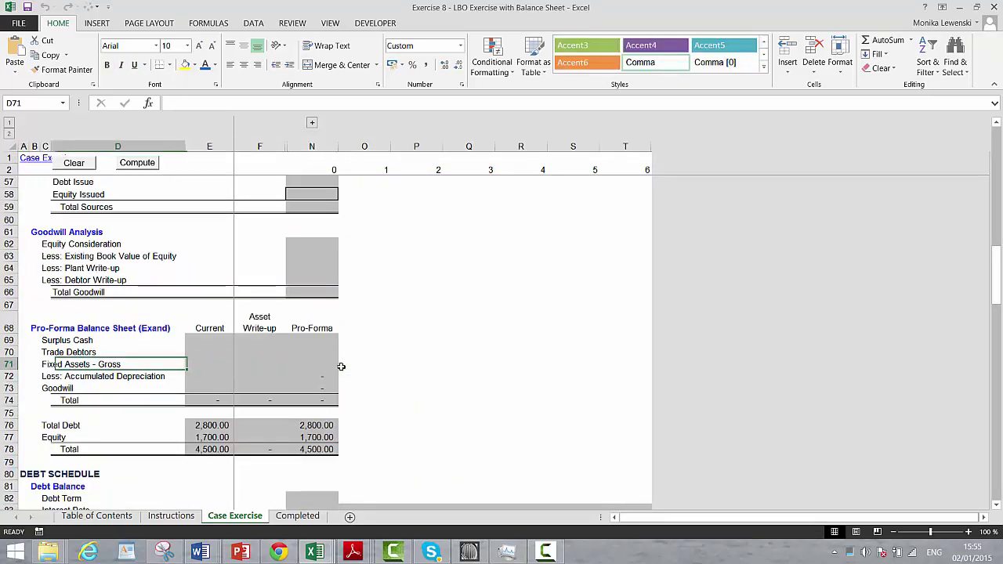
{"action": "key", "text": "Down"}
{"action": "key", "text": "Down"}
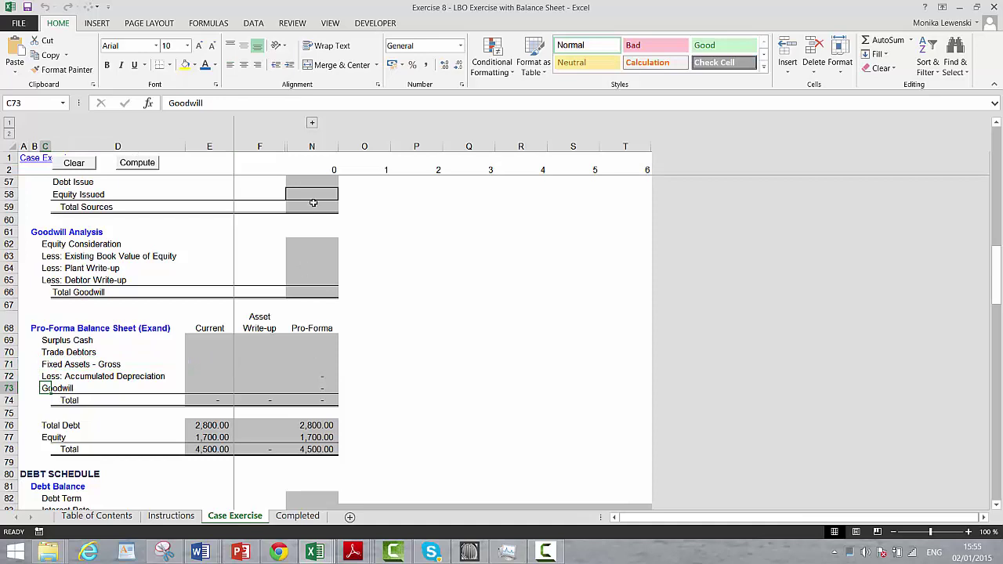
{"action": "left_click", "coordinate": [312, 124]}
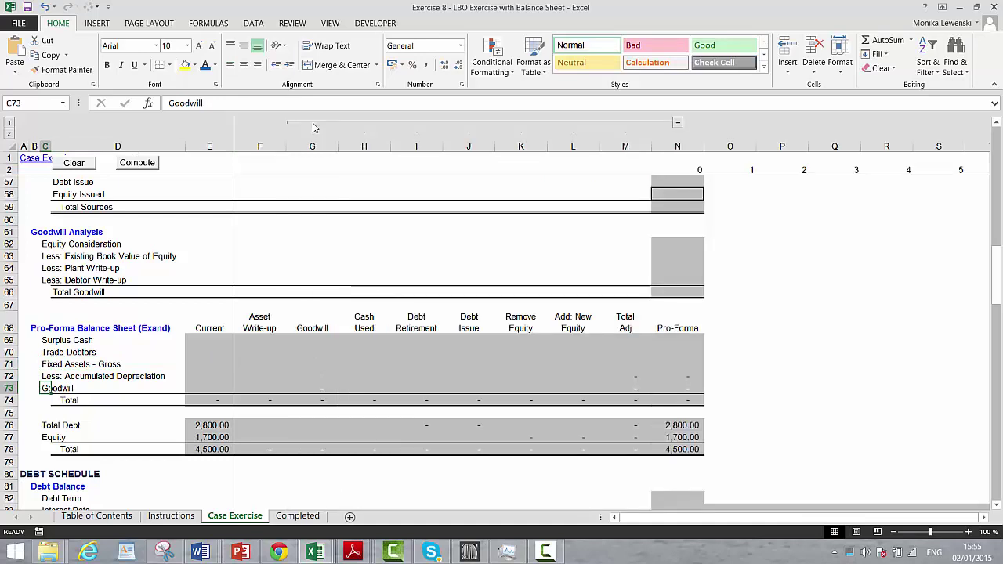
Look back through the goodwill analysis, sources and uses map, transaction summary and initial balance sheet to the operating inputs
{"action": "key", "text": "Up"}
{"action": "key", "text": "Up"}
{"action": "key", "text": "Up"}
{"action": "key", "text": "Up"}
{"action": "key", "text": "Up"}
{"action": "key", "text": "Up"}
{"action": "key", "text": "Up"}
{"action": "key", "text": "Up"}
{"action": "key", "text": "Up"}
{"action": "key", "text": "Up"}
{"action": "key", "text": "Up"}
{"action": "key", "text": "Up"}
{"action": "key", "text": "Up"}
{"action": "key", "text": "Up"}
{"action": "key", "text": "Up"}
{"action": "key", "text": "Up"}
{"action": "key", "text": "Up"}
{"action": "key", "text": "Up"}
{"action": "key", "text": "Up"}
{"action": "key", "text": "Up"}
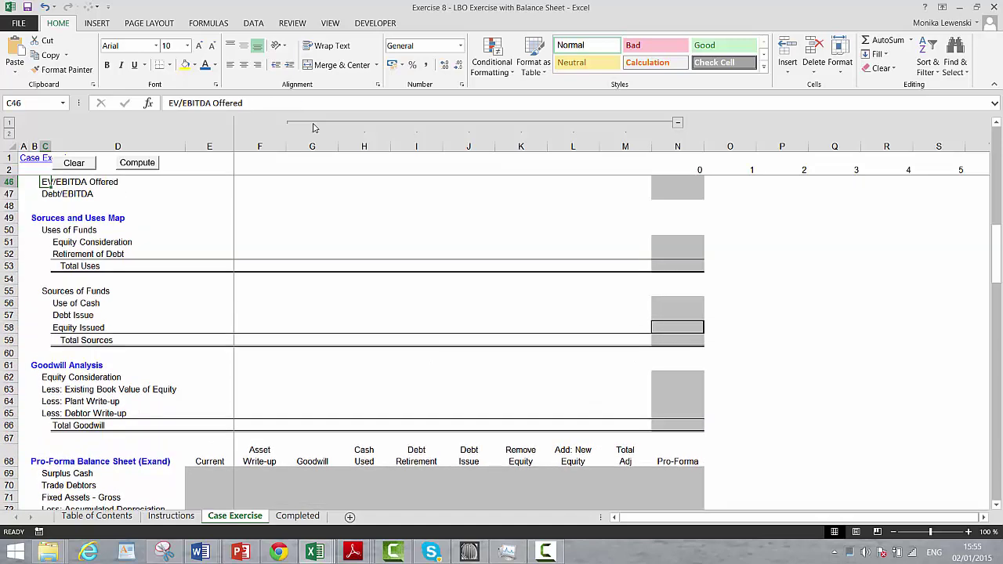
{"action": "key", "text": "Up"}
{"action": "key", "text": "Up"}
{"action": "key", "text": "Up"}
{"action": "key", "text": "Up"}
{"action": "key", "text": "Up"}
{"action": "key", "text": "Up"}
{"action": "key", "text": "Up"}
{"action": "key", "text": "Up"}
{"action": "key", "text": "Up"}
{"action": "key", "text": "Up"}
{"action": "key", "text": "Up"}
{"action": "key", "text": "Up"}
{"action": "key", "text": "Up"}
{"action": "key", "text": "Up"}
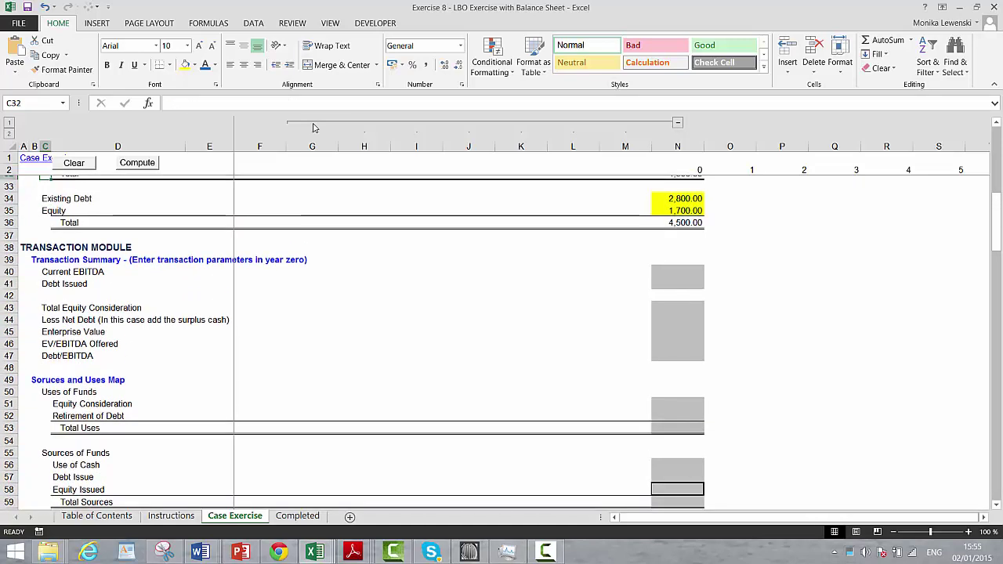
{"action": "key", "text": "Up"}
{"action": "key", "text": "Up"}
{"action": "key", "text": "Up"}
{"action": "key", "text": "Up"}
{"action": "key", "text": "Up"}
{"action": "key", "text": "Up"}
{"action": "key", "text": "Up"}
{"action": "key", "text": "Up"}
{"action": "key", "text": "Up"}
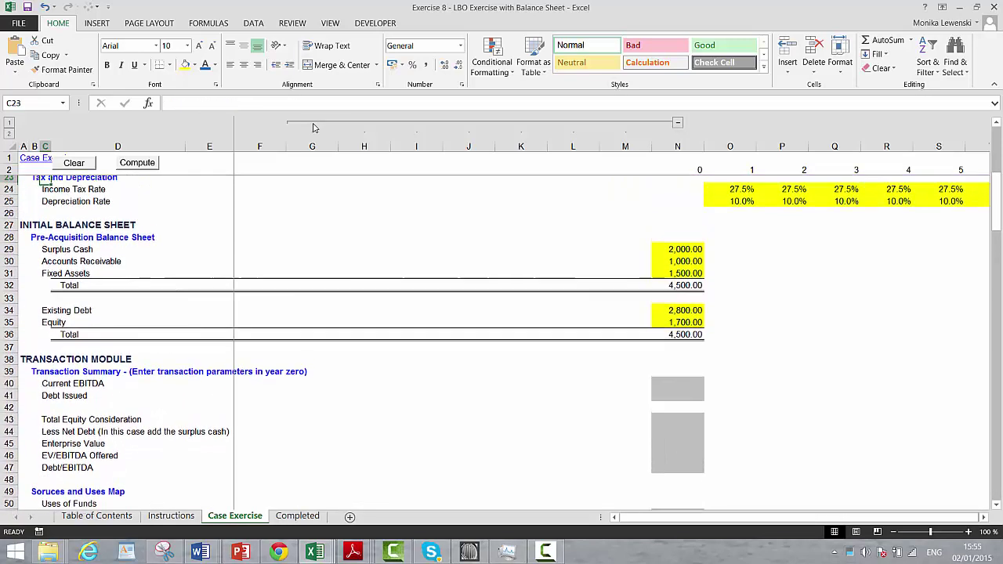
{"action": "key", "text": "Up"}
{"action": "key", "text": "Up"}
{"action": "key", "text": "Up"}
{"action": "key", "text": "Up"}
{"action": "key", "text": "Up"}
{"action": "key", "text": "Up"}
{"action": "key", "text": "Up"}
Link Current EBITDA in N40 of the Transaction Summary to the year-zero EBITDA operating input in N19
{"action": "key", "text": "Down"}
{"action": "key", "text": "Down"}
{"action": "key", "text": "Down"}
{"action": "key", "text": "Down"}
{"action": "key", "text": "Down"}
{"action": "key", "text": "Down"}
{"action": "key", "text": "Down"}
{"action": "key", "text": "Down"}
{"action": "key", "text": "Down"}
{"action": "key", "text": "Down"}
{"action": "key", "text": "Down"}
{"action": "key", "text": "Down"}
{"action": "key", "text": "Down"}
{"action": "key", "text": "Down"}
{"action": "key", "text": "Down"}
{"action": "key", "text": "Down"}
{"action": "key", "text": "Down"}
{"action": "key", "text": "Down"}
{"action": "key", "text": "Down"}
{"action": "key", "text": "Down"}
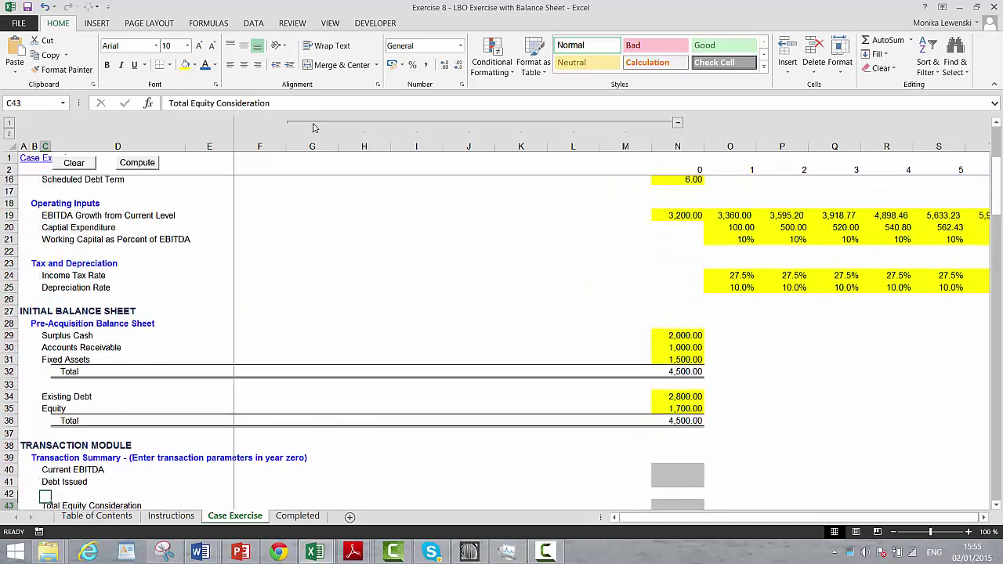
{"action": "key", "text": "Down"}
{"action": "key", "text": "Down"}
{"action": "key", "text": "Down"}
{"action": "key", "text": "Down"}
{"action": "key", "text": "Down"}
{"action": "key", "text": "Down"}
{"action": "key", "text": "Down"}
{"action": "key", "text": "Down"}
{"action": "key", "text": "Up"}
{"action": "key", "text": "Up"}
{"action": "key", "text": "Up"}
{"action": "key", "text": "Up"}
{"action": "key", "text": "Up"}
{"action": "key", "text": "Up"}
{"action": "key", "text": "Up"}
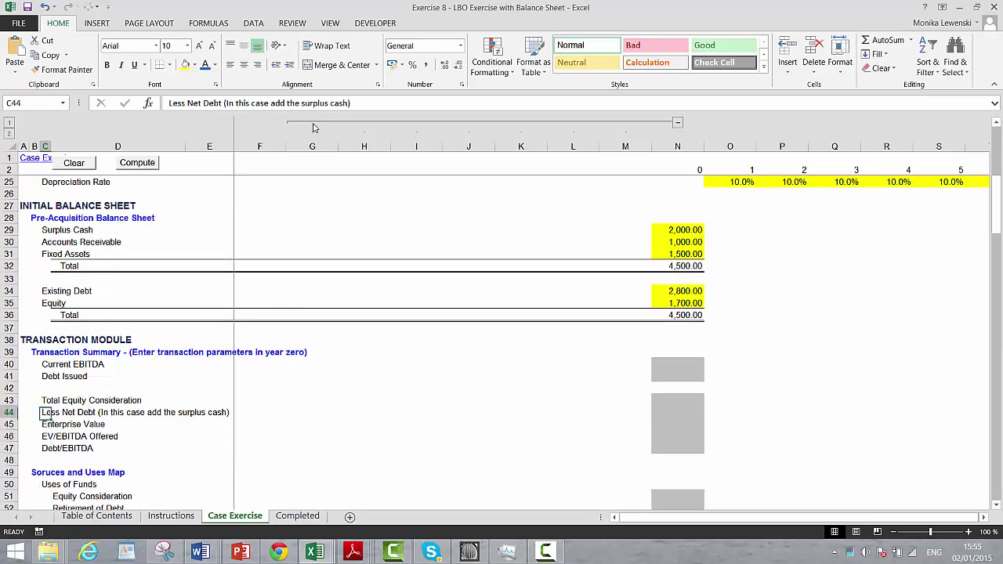
{"action": "key", "text": "Up"}
{"action": "key", "text": "Up"}
{"action": "key", "text": "Up"}
{"action": "key", "text": "Up"}
{"action": "key", "text": "Right"}
{"action": "key", "text": "Right"}
{"action": "key", "text": "Right"}
{"action": "key", "text": "Right"}
{"action": "key", "text": "Right"}
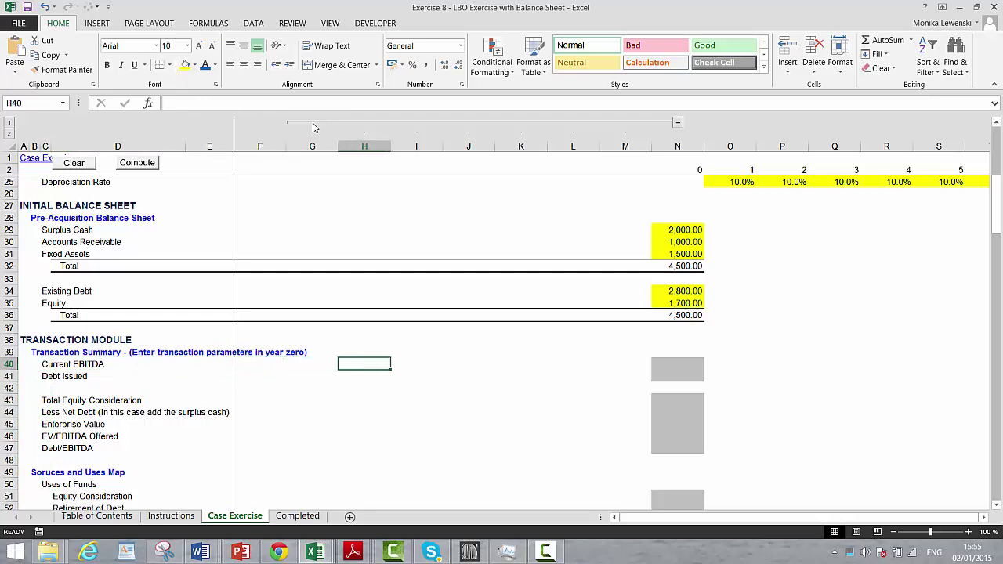
{"action": "key", "text": "Right"}
{"action": "key", "text": "Right"}
{"action": "key", "text": "Right"}
{"action": "key", "text": "Right"}
{"action": "key", "text": "Right"}
{"action": "key", "text": "Right"}
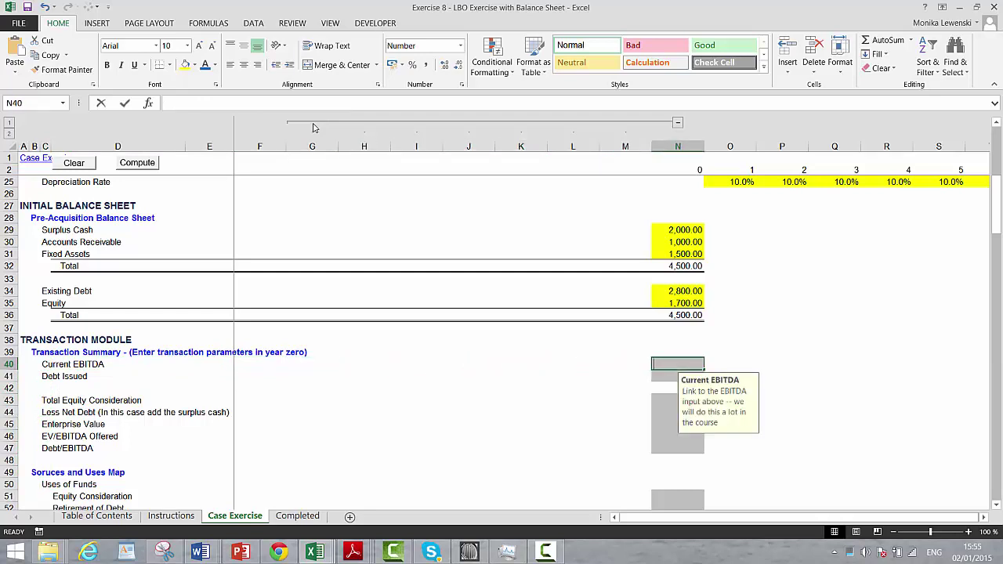
{"action": "type", "text": "="}
{"action": "key", "text": "Up"}
{"action": "key", "text": "Up"}
{"action": "key", "text": "Up"}
{"action": "key", "text": "Up"}
{"action": "key", "text": "Up"}
{"action": "key", "text": "Up"}
{"action": "key", "text": "Up"}
{"action": "key", "text": "Up"}
{"action": "key", "text": "Up"}
{"action": "key", "text": "Up"}
{"action": "key", "text": "Up"}
{"action": "key", "text": "Up"}
{"action": "key", "text": "Up"}
{"action": "key", "text": "Up"}
{"action": "key", "text": "Up"}
{"action": "key", "text": "Up"}
{"action": "key", "text": "Up"}
{"action": "key", "text": "Up"}
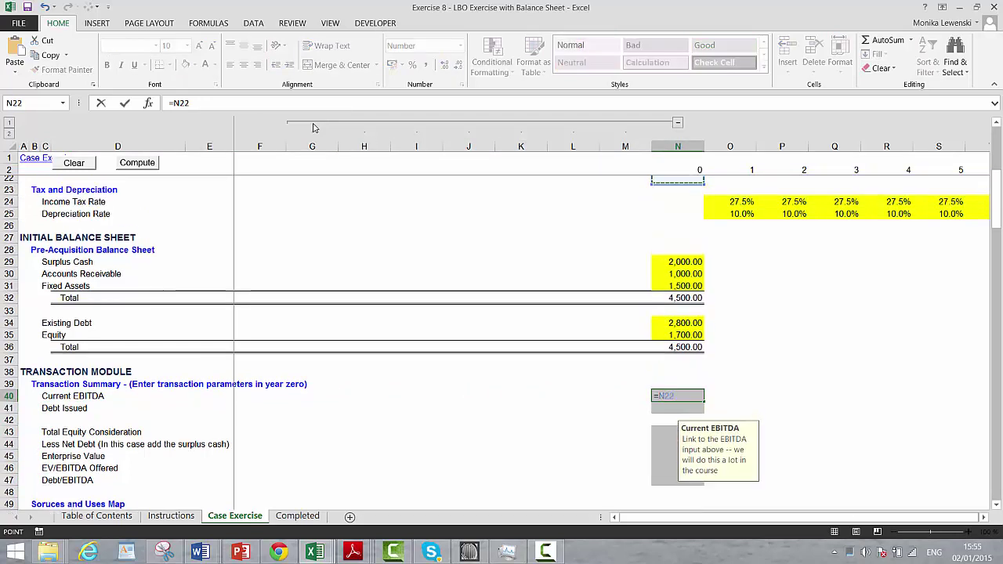
{"action": "key", "text": "Up"}
{"action": "key", "text": "Up"}
{"action": "key", "text": "Up"}
{"action": "key", "text": "Up"}
{"action": "key", "text": "Up"}
{"action": "key", "text": "Up"}
{"action": "key", "text": "Up"}
{"action": "key", "text": "Up"}
{"action": "key", "text": "Down"}
{"action": "key", "text": "Down"}
{"action": "key", "text": "Down"}
{"action": "key", "text": "Down"}
{"action": "key", "text": "Down"}
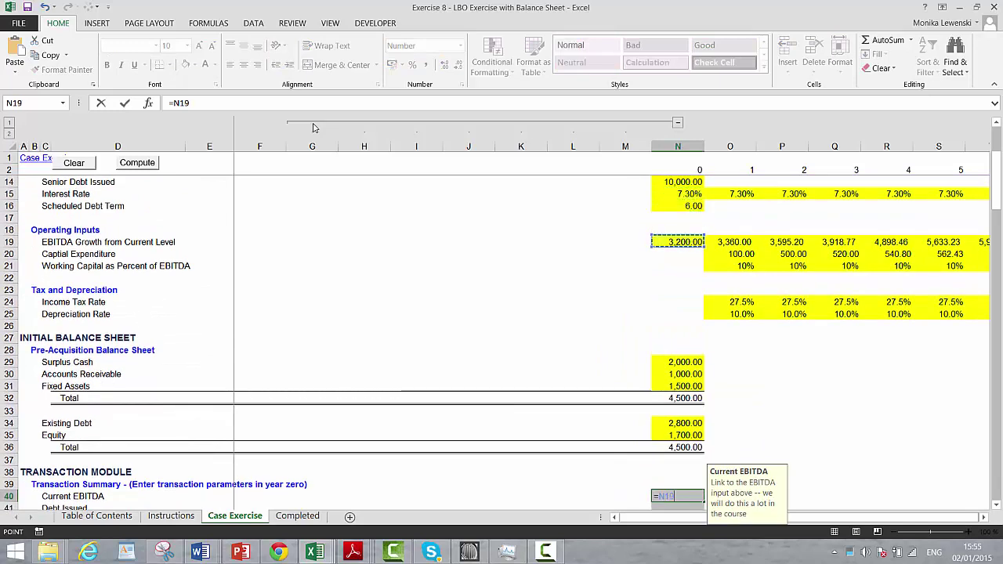
{"action": "key", "text": "Return"}
Link Debt Issued in N41 of the Transaction Summary to the Senior Debt Issued input in N14
{"action": "type", "text": "="}
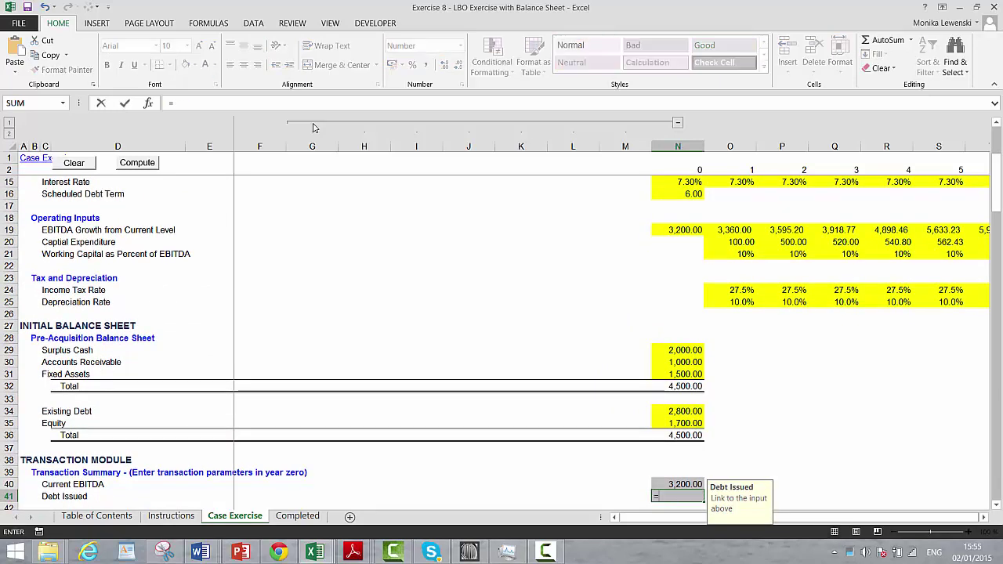
{"action": "key", "text": "Up"}
{"action": "key", "text": "Up"}
{"action": "key", "text": "Up"}
{"action": "key", "text": "Up"}
{"action": "key", "text": "Up"}
{"action": "key", "text": "Up"}
{"action": "key", "text": "Up"}
{"action": "key", "text": "Up"}
{"action": "key", "text": "Up"}
{"action": "key", "text": "Up"}
{"action": "key", "text": "Up"}
{"action": "key", "text": "Up"}
{"action": "key", "text": "Up"}
{"action": "key", "text": "Up"}
{"action": "key", "text": "Up"}
{"action": "key", "text": "Up"}
{"action": "key", "text": "Up"}
{"action": "key", "text": "Up"}
{"action": "key", "text": "Up"}
{"action": "key", "text": "Up"}
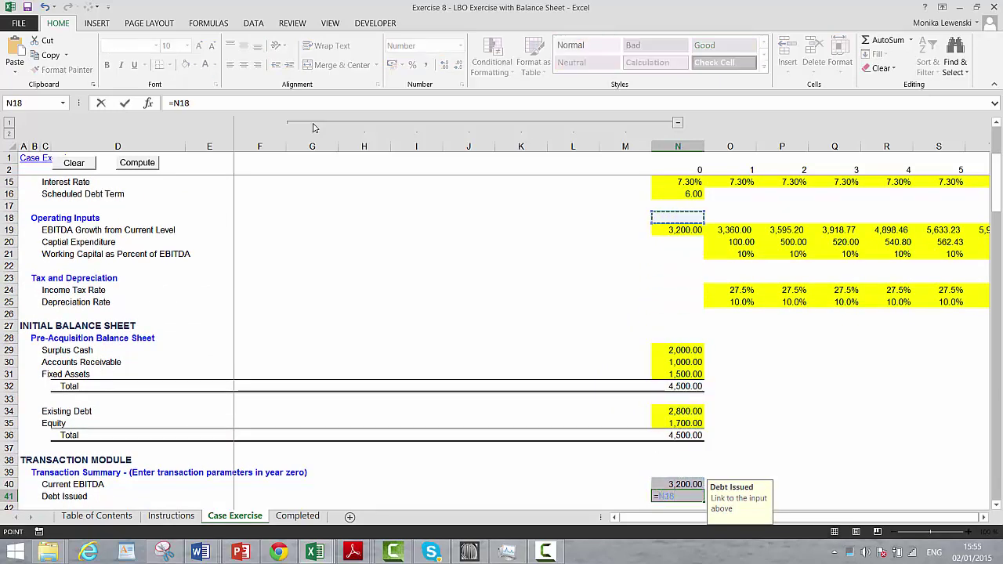
{"action": "key", "text": "Down"}
{"action": "key", "text": "Down"}
{"action": "key", "text": "Up"}
{"action": "key", "text": "Up"}
{"action": "key", "text": "Up"}
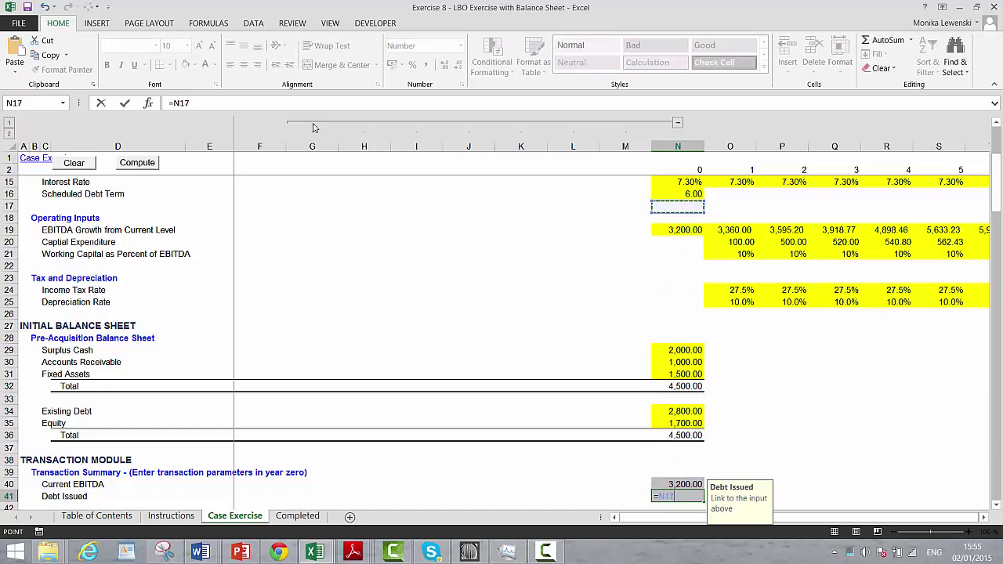
{"action": "key", "text": "Up"}
{"action": "key", "text": "Up"}
{"action": "key", "text": "Up"}
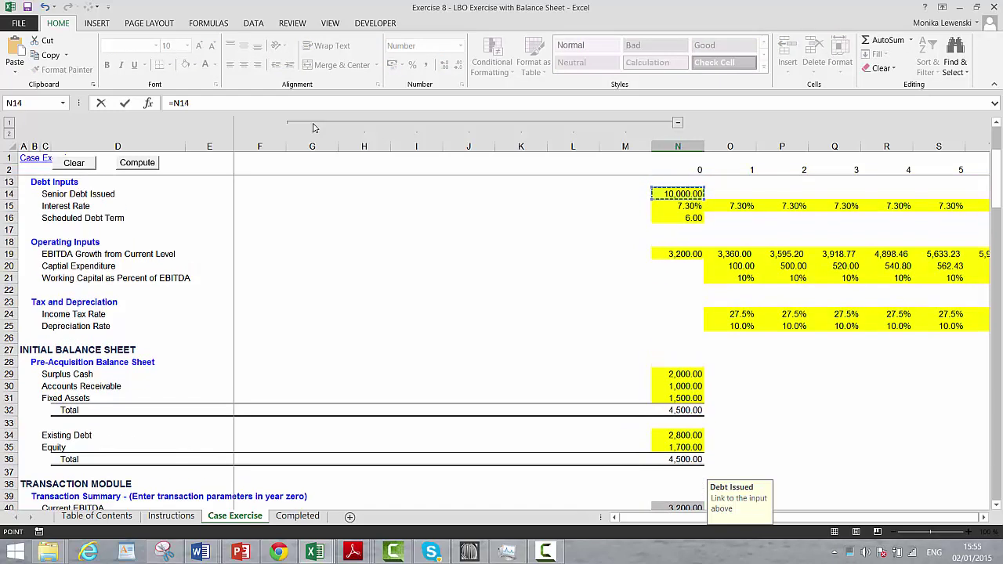
{"action": "key", "text": "Return"}
Link Total Equity Consideration in N43 to the Consideration for Equity of Existing Company input in N5
{"action": "key", "text": "Down"}
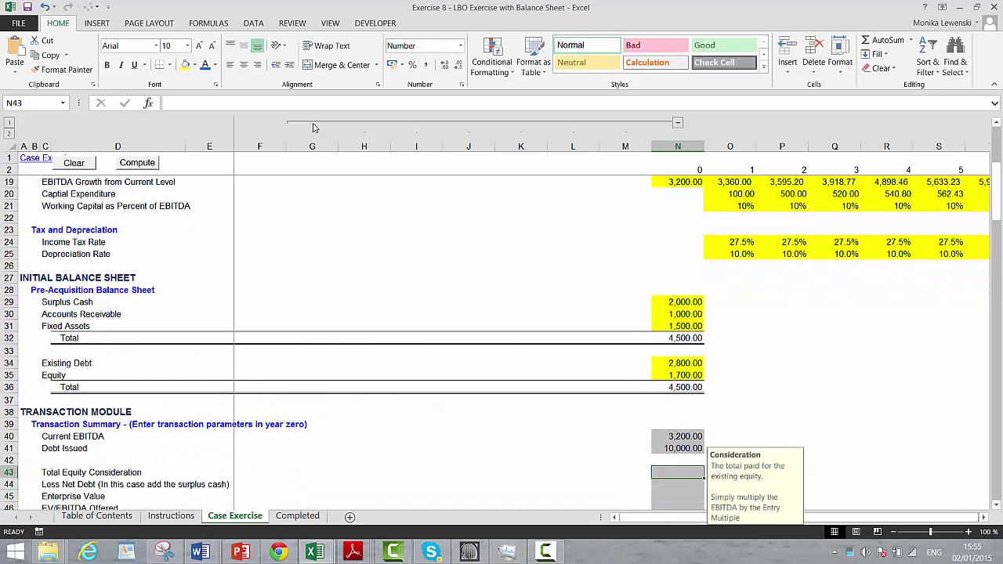
{"action": "key", "text": "Down"}
{"action": "key", "text": "Down"}
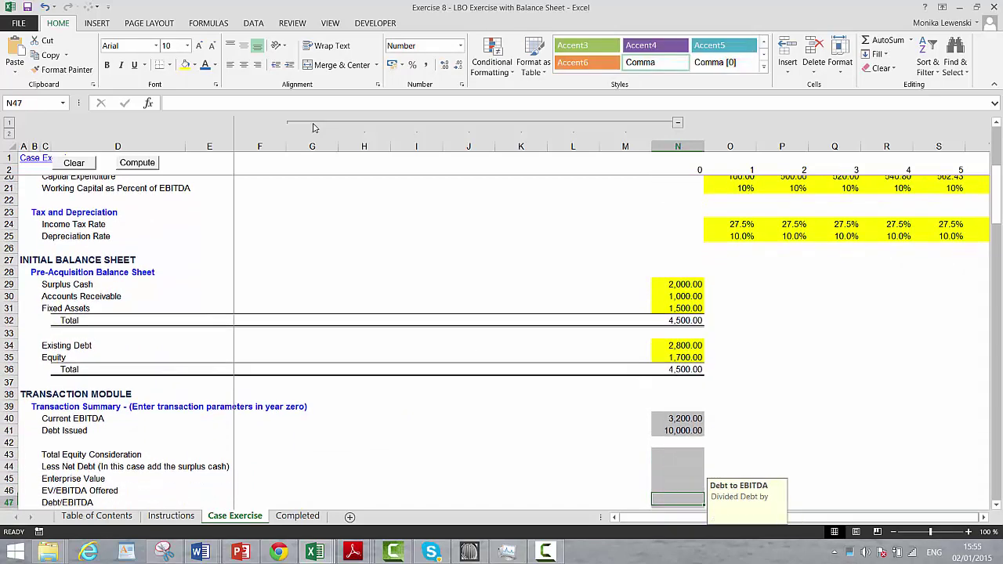
{"action": "key", "text": "Up"}
{"action": "key", "text": "Up"}
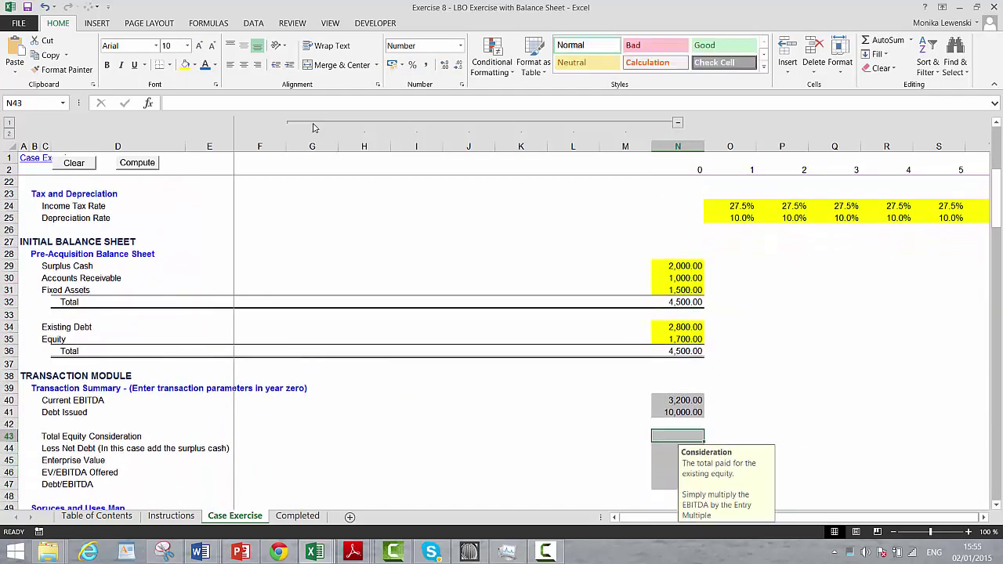
{"action": "type", "text": "="}
{"action": "key", "text": "Up"}
{"action": "key", "text": "Up"}
{"action": "key", "text": "Up"}
{"action": "key", "text": "Up"}
{"action": "key", "text": "Up"}
{"action": "key", "text": "Up"}
{"action": "key", "text": "Up"}
{"action": "key", "text": "Up"}
{"action": "key", "text": "Up"}
{"action": "key", "text": "Up"}
{"action": "key", "text": "Up"}
{"action": "key", "text": "Up"}
{"action": "key", "text": "Up"}
{"action": "key", "text": "Up"}
{"action": "key", "text": "Up"}
{"action": "key", "text": "Up"}
{"action": "key", "text": "Up"}
{"action": "key", "text": "Up"}
{"action": "key", "text": "Up"}
{"action": "key", "text": "Up"}
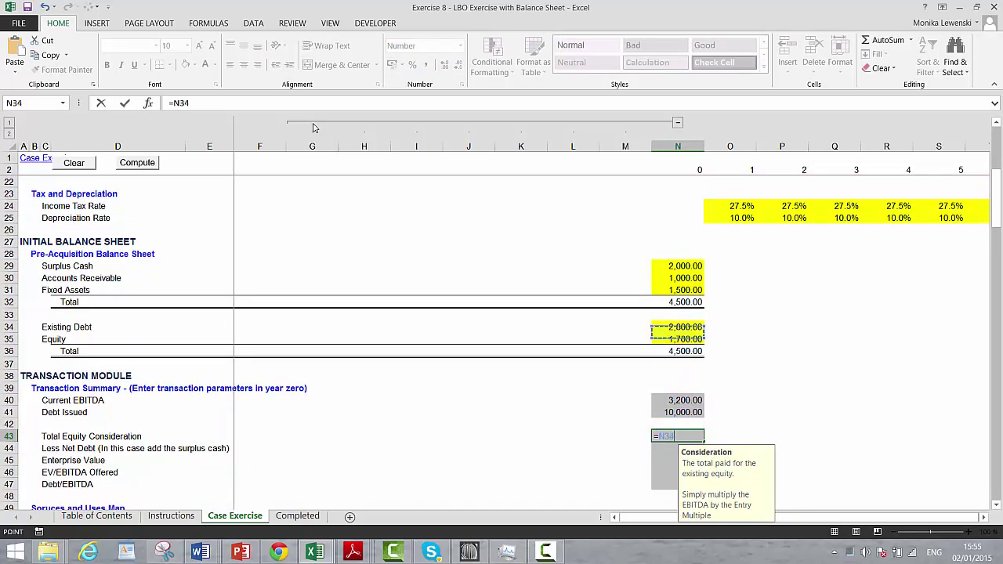
{"action": "key", "text": "Up"}
{"action": "key", "text": "Up"}
{"action": "key", "text": "Up"}
{"action": "key", "text": "Up"}
{"action": "key", "text": "Up"}
{"action": "key", "text": "Up"}
{"action": "key", "text": "Up"}
{"action": "key", "text": "Up"}
{"action": "key", "text": "Up"}
{"action": "key", "text": "Up"}
{"action": "key", "text": "Up"}
{"action": "key", "text": "Up"}
{"action": "key", "text": "Up"}
{"action": "key", "text": "Up"}
{"action": "key", "text": "Up"}
{"action": "key", "text": "Up"}
{"action": "key", "text": "Up"}
{"action": "key", "text": "Up"}
{"action": "key", "text": "Up"}
{"action": "key", "text": "Up"}
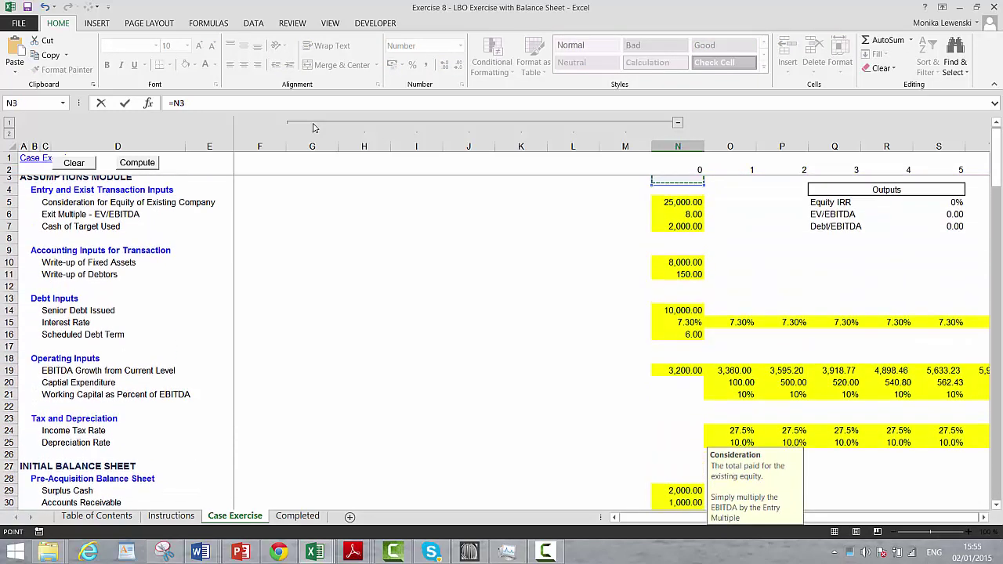
{"action": "key", "text": "Down"}
{"action": "key", "text": "Down"}
{"action": "key", "text": "Down"}
{"action": "key", "text": "Down"}
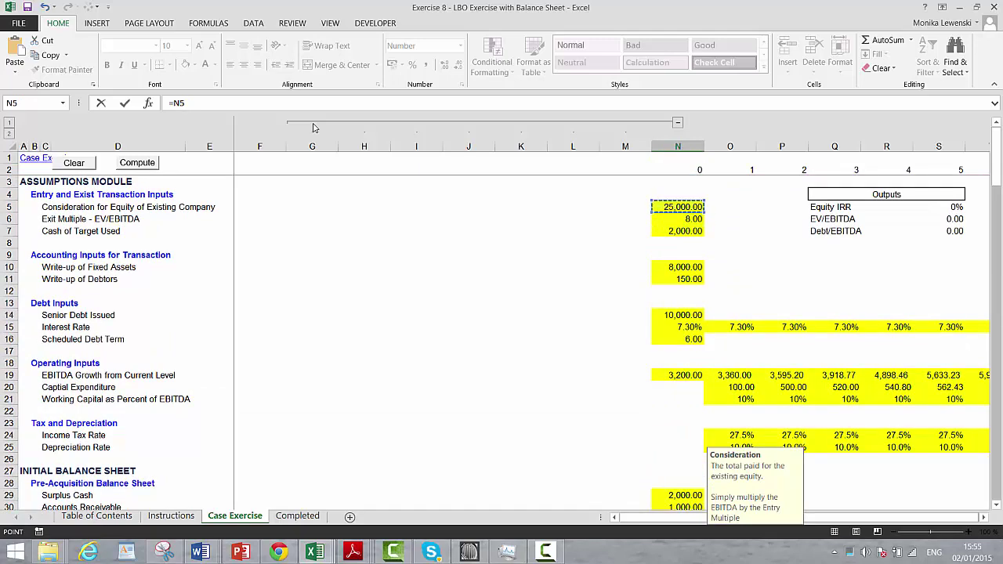
{"action": "key", "text": "Return"}
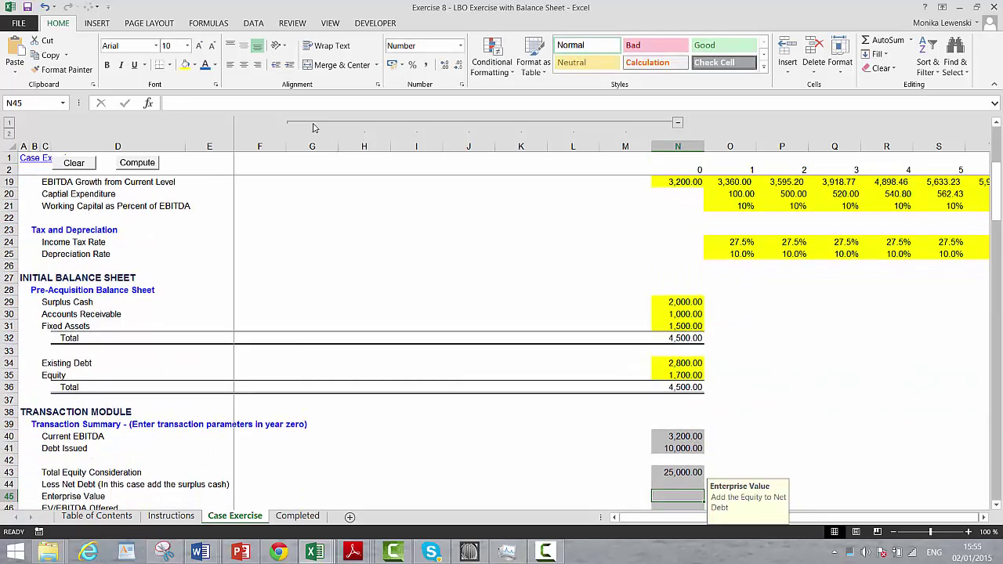
Calculate net debt in N44 as existing debt in N34 minus surplus cash in N29
{"action": "key", "text": "Left"}
{"action": "key", "text": "Left"}
{"action": "key", "text": "Right"}
{"action": "key", "text": "Right"}
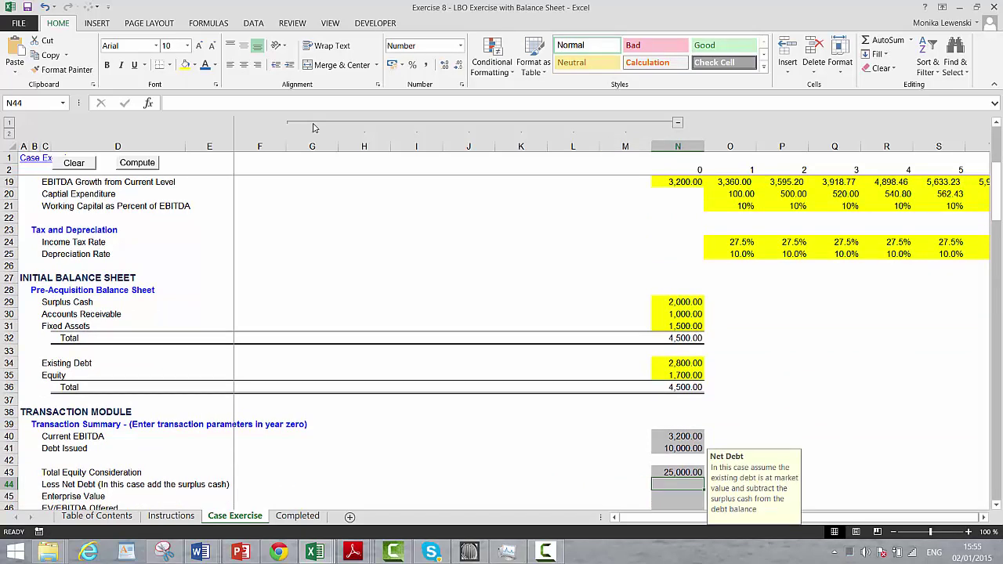
{"action": "type", "text": "="}
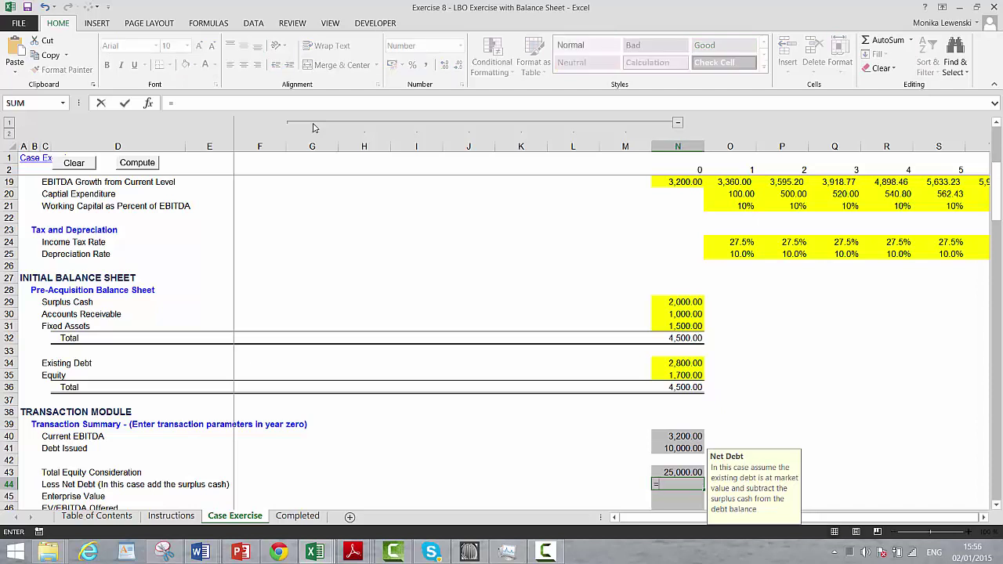
{"action": "key", "text": "Up"}
{"action": "key", "text": "Up"}
{"action": "key", "text": "Up"}
{"action": "key", "text": "Up"}
{"action": "key", "text": "Up"}
{"action": "key", "text": "Up"}
{"action": "key", "text": "Up"}
{"action": "key", "text": "Up"}
{"action": "key", "text": "Up"}
{"action": "key", "text": "Up"}
{"action": "key", "text": "Up"}
{"action": "key", "text": "Up"}
{"action": "key", "text": "Up"}
{"action": "key", "text": "Up"}
{"action": "key", "text": "Up"}
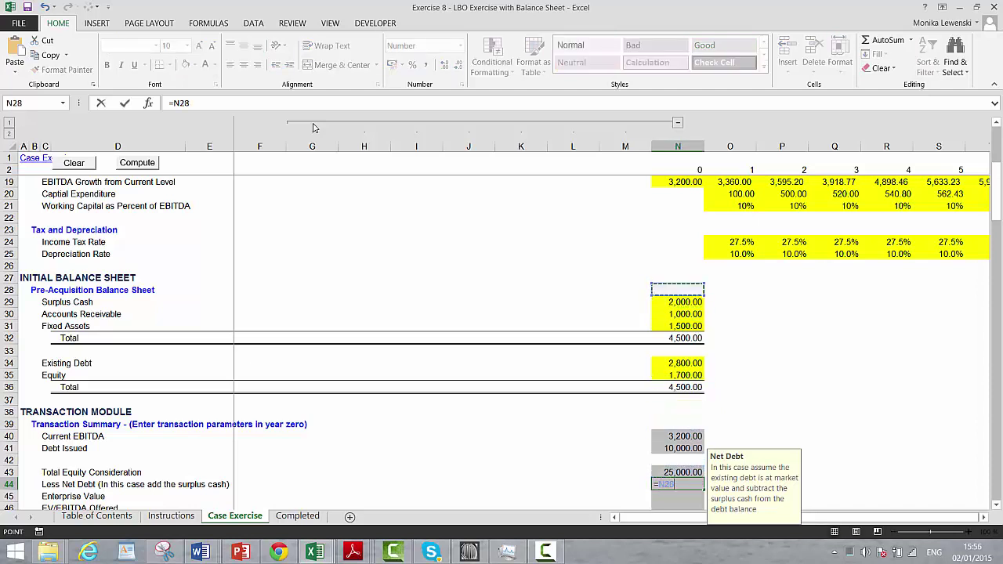
{"action": "key", "text": "Down"}
{"action": "key", "text": "Down"}
{"action": "key", "text": "Down"}
{"action": "key", "text": "Down"}
{"action": "key", "text": "Down"}
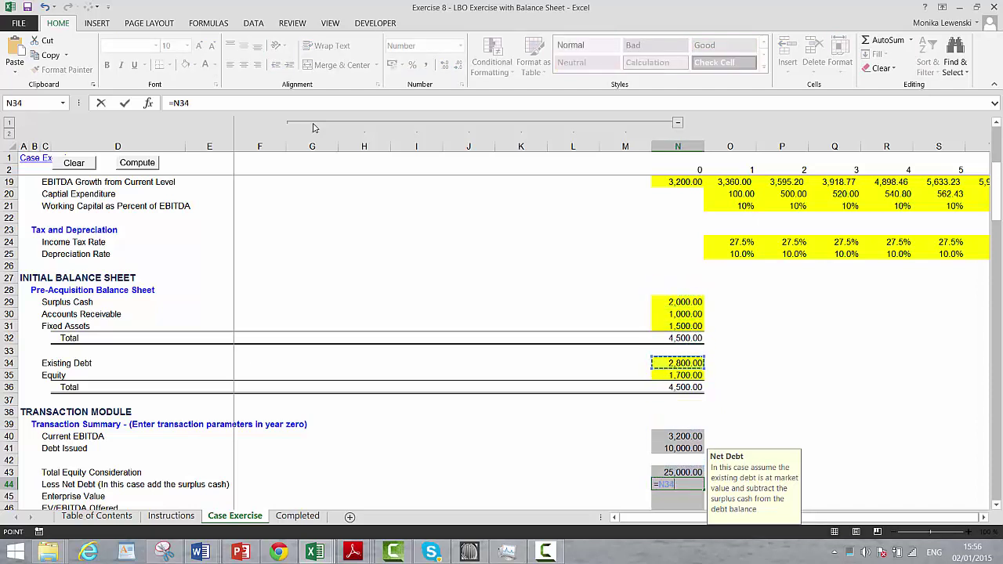
{"action": "type", "text": "-"}
{"action": "key", "text": "Up"}
{"action": "key", "text": "Up"}
{"action": "key", "text": "Up"}
{"action": "key", "text": "Up"}
{"action": "key", "text": "Up"}
{"action": "key", "text": "Up"}
{"action": "key", "text": "Up"}
{"action": "key", "text": "Up"}
{"action": "key", "text": "Up"}
{"action": "key", "text": "Up"}
{"action": "key", "text": "Up"}
{"action": "key", "text": "Up"}
{"action": "key", "text": "Up"}
{"action": "key", "text": "Up"}
{"action": "key", "text": "Up"}
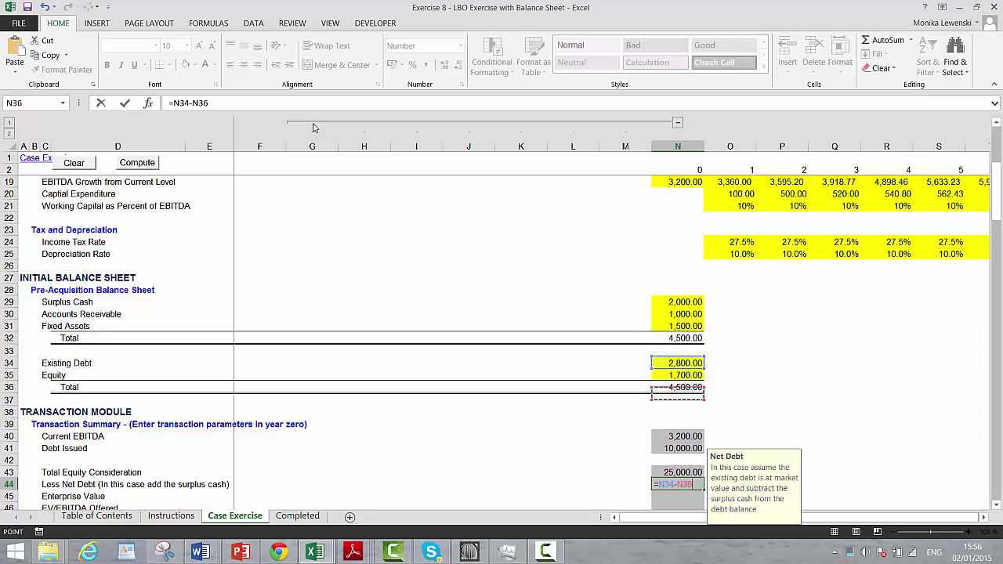
{"action": "key", "text": "Return"}
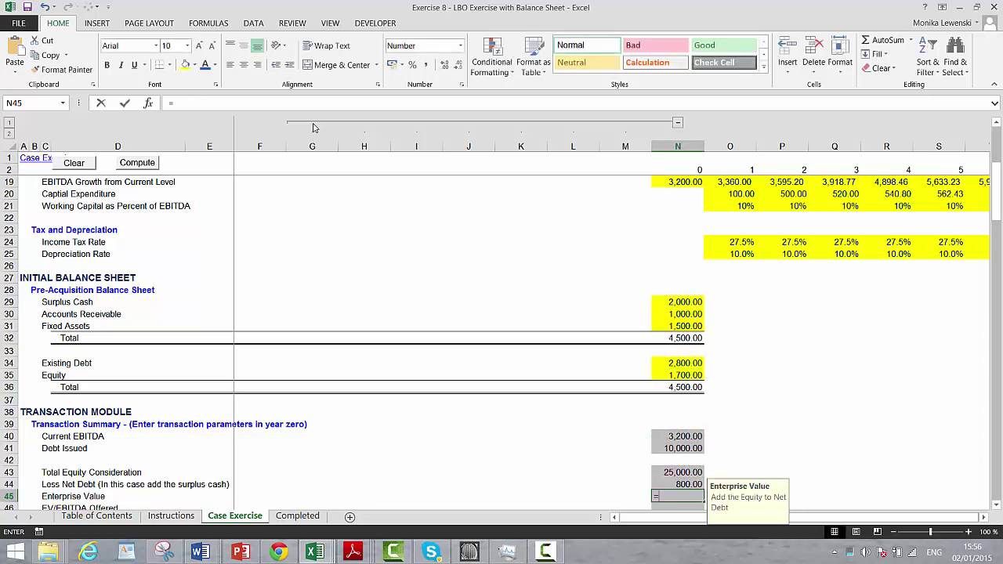
{"action": "type", "text": "="}
{"action": "key", "text": "Up"}
{"action": "key", "text": "Up"}
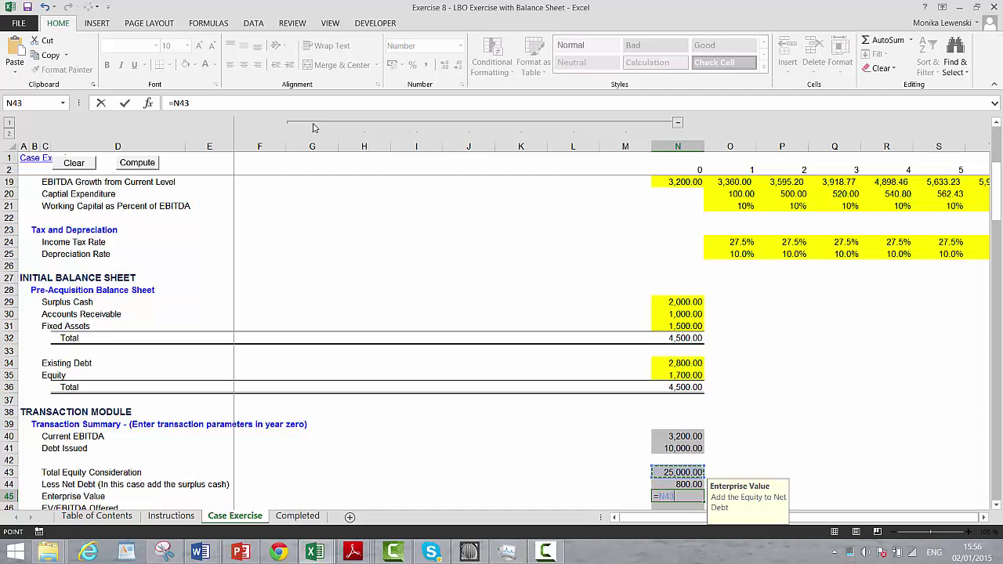
{"action": "type", "text": "+"}
{"action": "key", "text": "Up"}
{"action": "key", "text": "Return"}
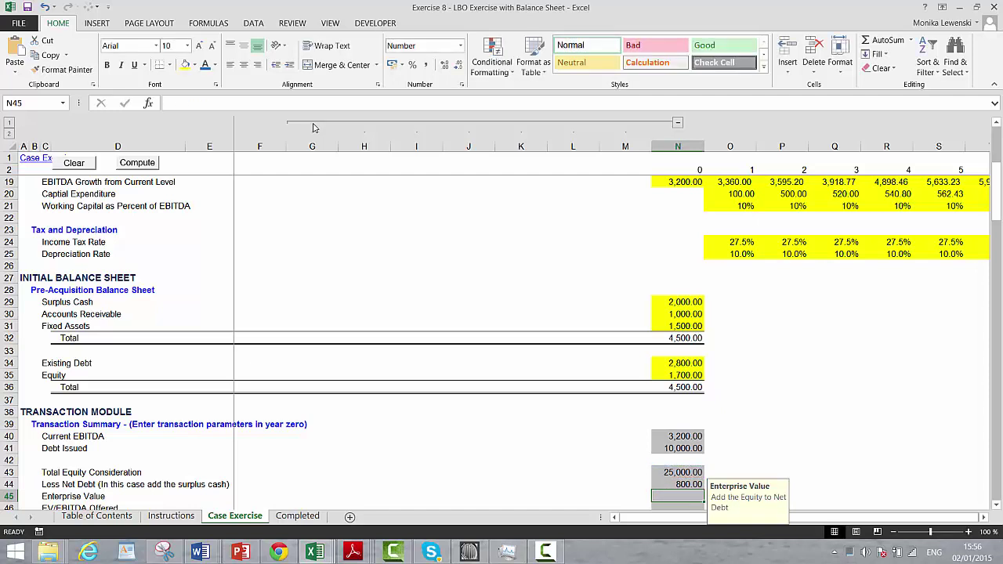
Calculate Enterprise Value in N45 by summing the total equity consideration and net debt
{"action": "key", "text": "alt+equal"}
{"action": "key", "text": "Return"}
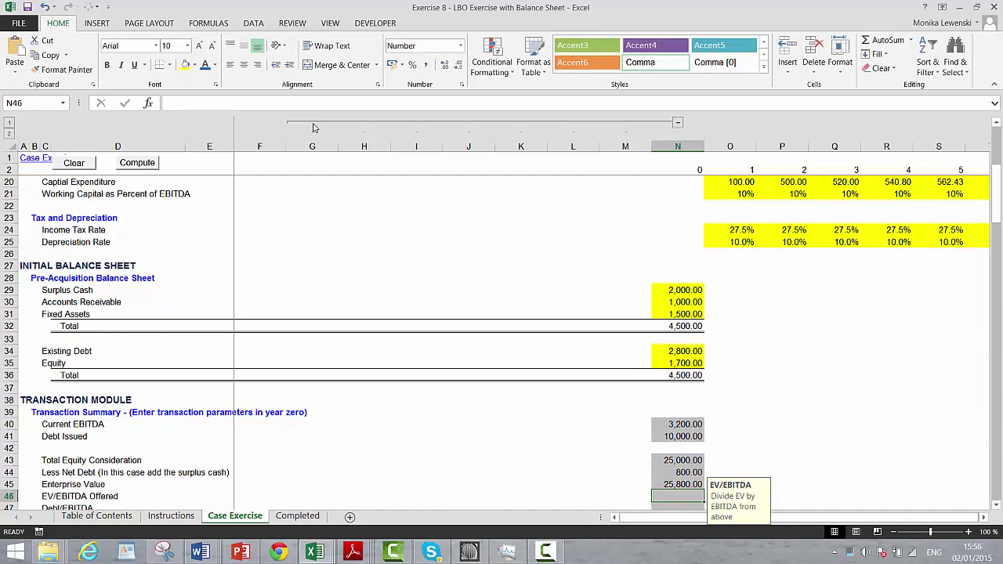
Calculate the EV/EBITDA Offered multiple in N46 as Enterprise Value divided by Current EBITDA, using =N45/N40
{"action": "type", "text": "="}
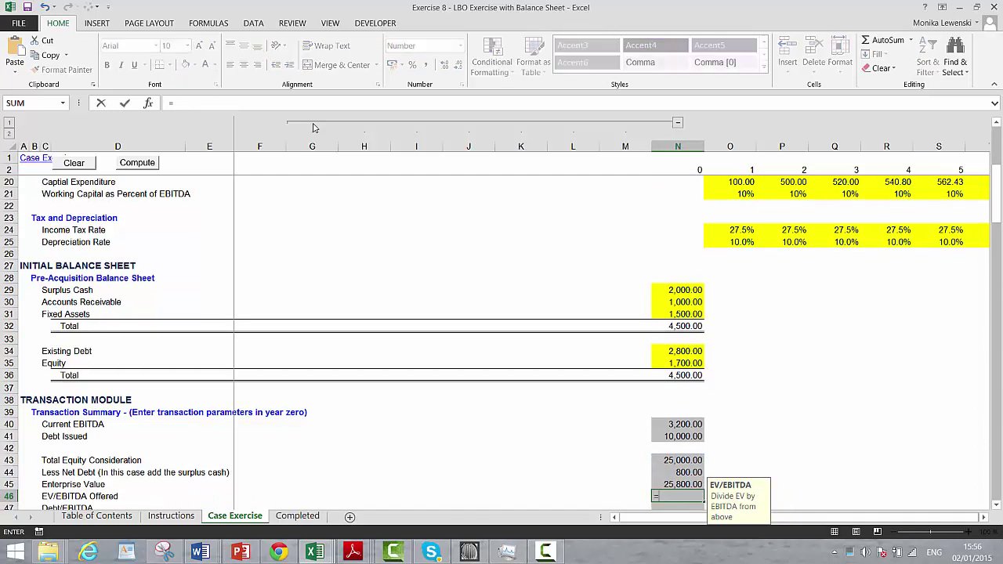
{"action": "key", "text": "Up"}
{"action": "type", "text": "/"}
{"action": "key", "text": "Up"}
{"action": "key", "text": "Up"}
{"action": "key", "text": "Up"}
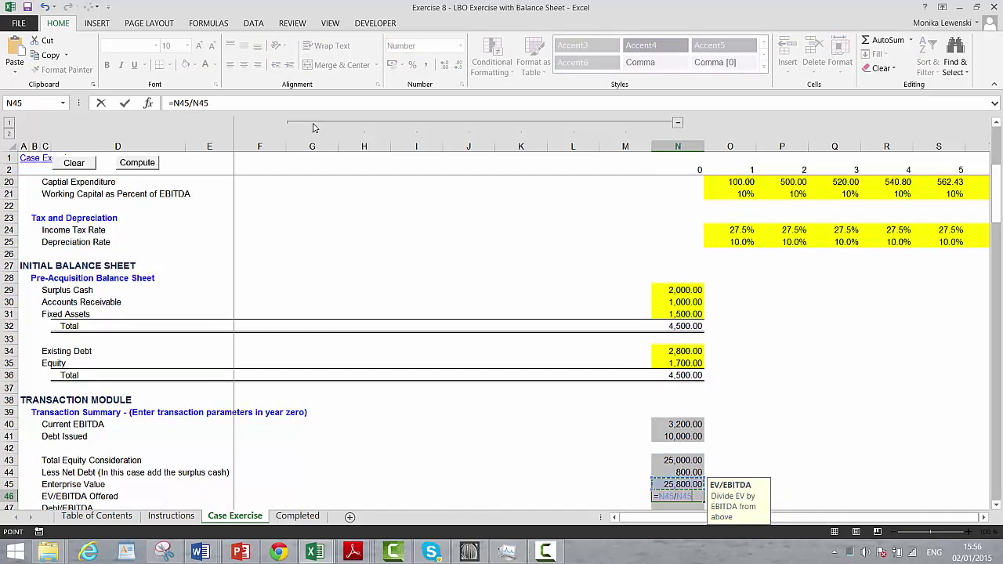
{"action": "key", "text": "Up"}
{"action": "key", "text": "Up"}
{"action": "key", "text": "Up"}
{"action": "key", "text": "Return"}
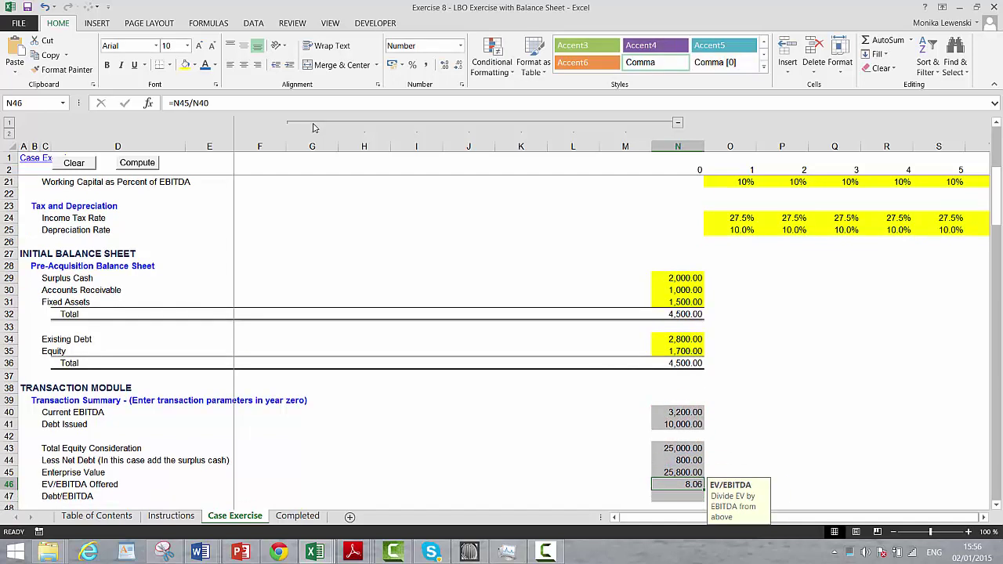
Change the label in C46 to "EV/EBITDA Transaction Multiple"
{"action": "key", "text": "Up"}
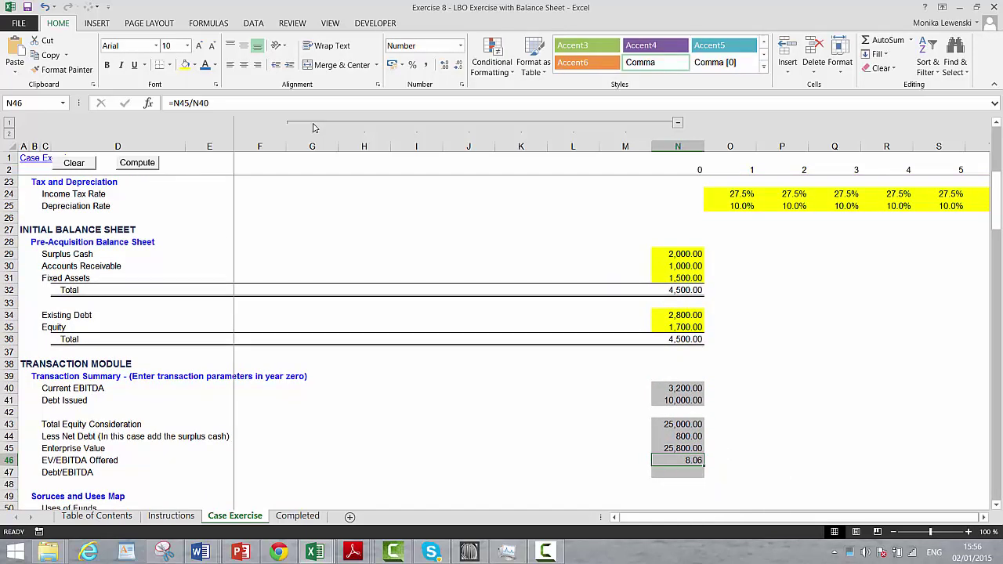
{"action": "key", "text": "Left"}
{"action": "key", "text": "Left"}
{"action": "key", "text": "Left"}
{"action": "key", "text": "Left"}
{"action": "key", "text": "Left"}
{"action": "key", "text": "Left"}
{"action": "key", "text": "Left"}
{"action": "key", "text": "Left"}
{"action": "key", "text": "Left"}
{"action": "key", "text": "Left"}
{"action": "key", "text": "Left"}
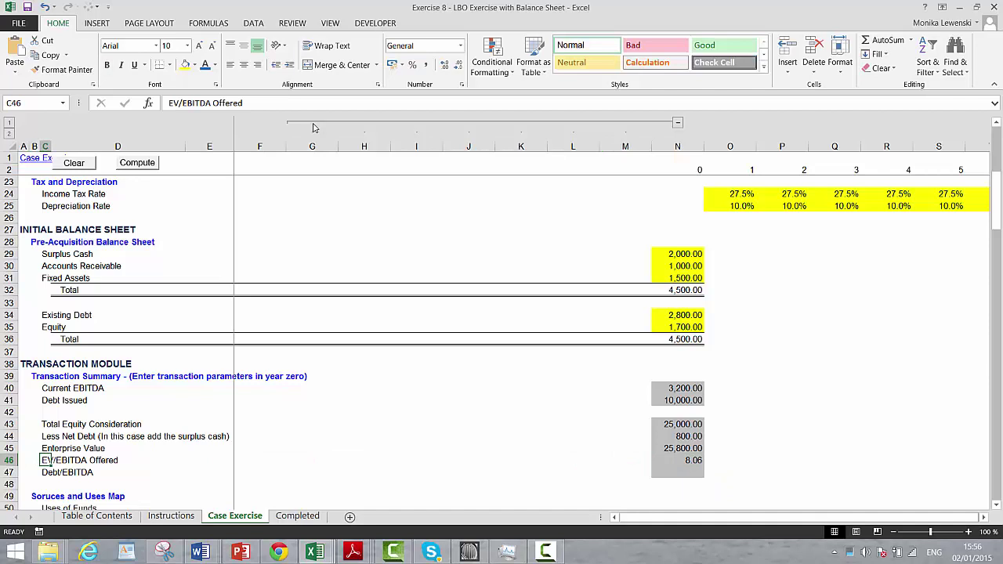
{"action": "key", "text": "BackSpace"}
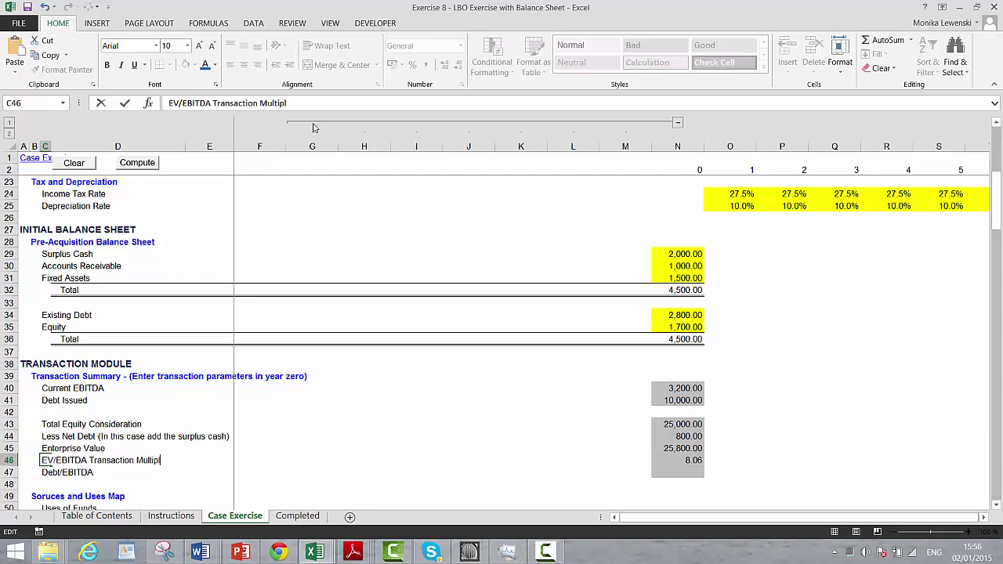
{"action": "key", "text": "Return"}
Calculate the Debt/EBITDA multiple in N47 as Debt Issued divided by Current EBITDA, using =N41/N40
{"action": "key", "text": "Right"}
{"action": "key", "text": "Right"}
{"action": "key", "text": "Right"}
{"action": "key", "text": "Right"}
{"action": "key", "text": "Right"}
{"action": "key", "text": "Right"}
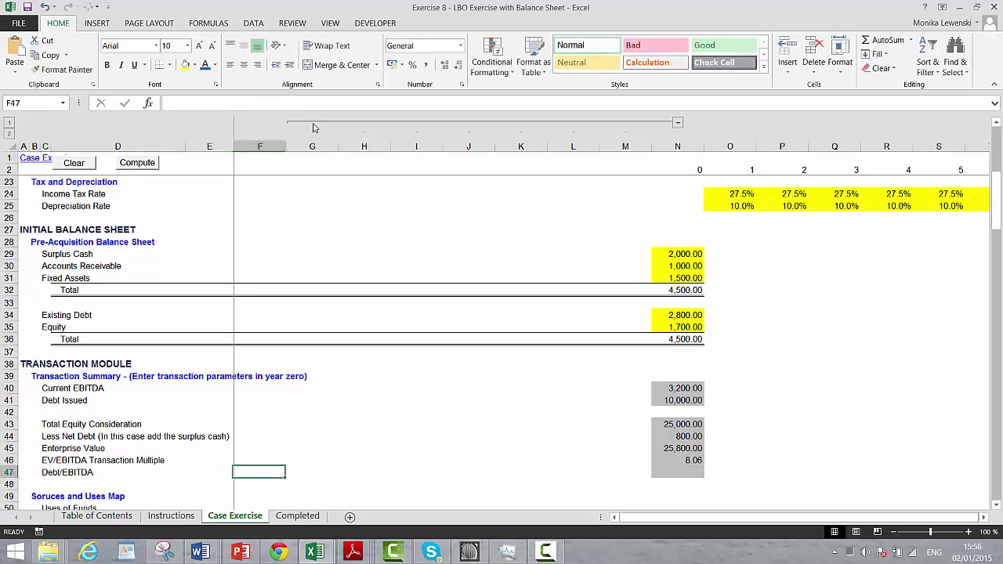
{"action": "key", "text": "Right"}
{"action": "key", "text": "Right"}
{"action": "key", "text": "Right"}
{"action": "key", "text": "Right"}
{"action": "key", "text": "Right"}
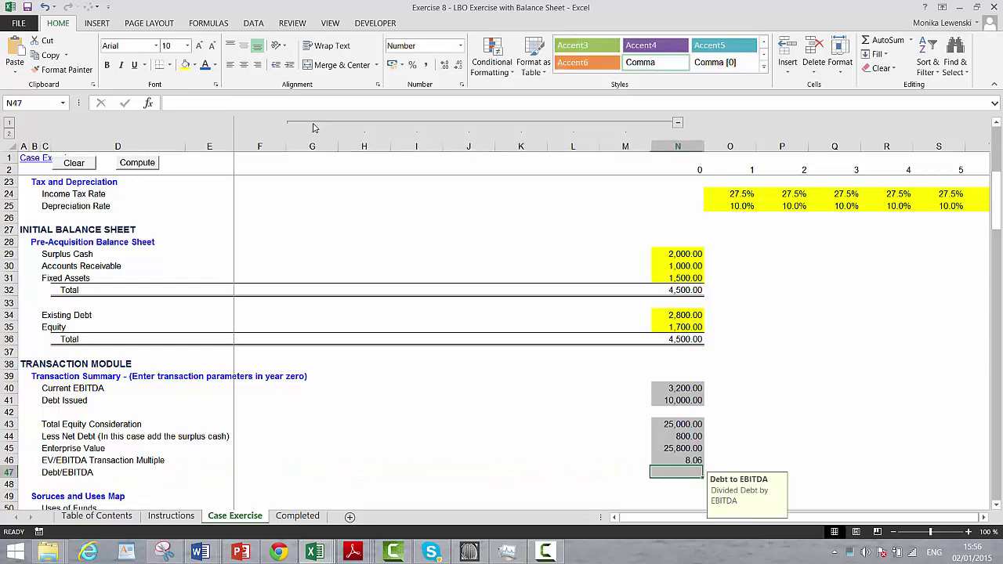
{"action": "type", "text": "="}
{"action": "key", "text": "Up"}
{"action": "key", "text": "Up"}
{"action": "key", "text": "Up"}
{"action": "key", "text": "Up"}
{"action": "key", "text": "Up"}
{"action": "key", "text": "Up"}
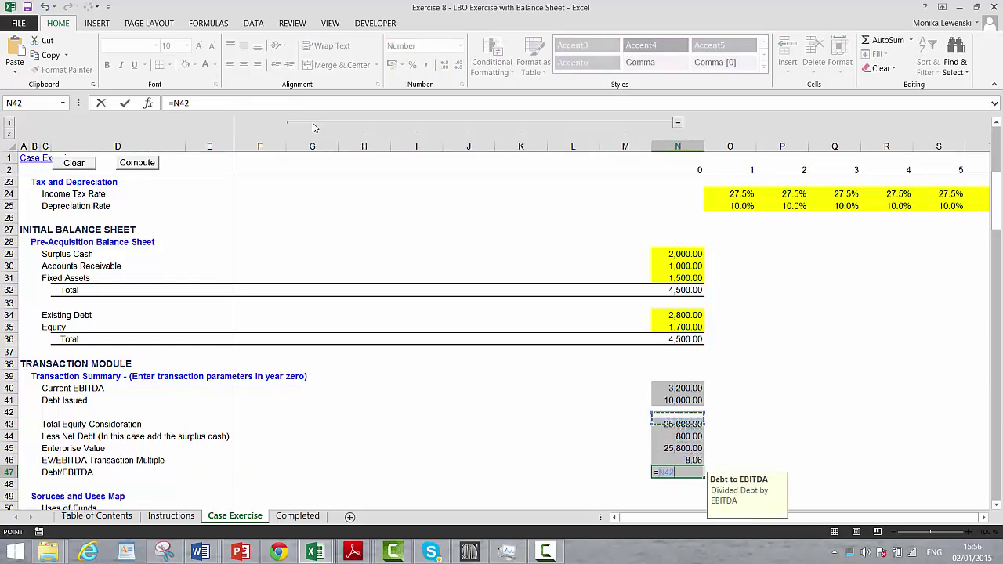
{"action": "type", "text": "/"}
{"action": "key", "text": "Up"}
{"action": "key", "text": "Up"}
{"action": "key", "text": "Up"}
{"action": "key", "text": "Up"}
{"action": "key", "text": "Up"}
{"action": "key", "text": "Up"}
{"action": "key", "text": "Up"}
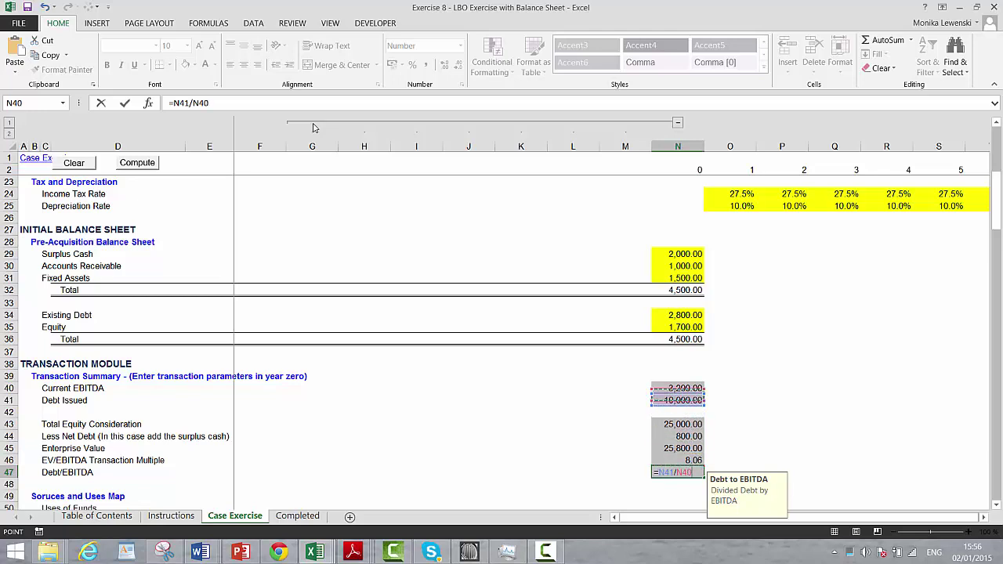
{"action": "key", "text": "Return"}
Link Equity Consideration under Uses of Funds in N51 to the Total Equity Consideration in N43
{"action": "key", "text": "Down"}
{"action": "key", "text": "Down"}
{"action": "key", "text": "Down"}
{"action": "key", "text": "Down"}
{"action": "key", "text": "Down"}
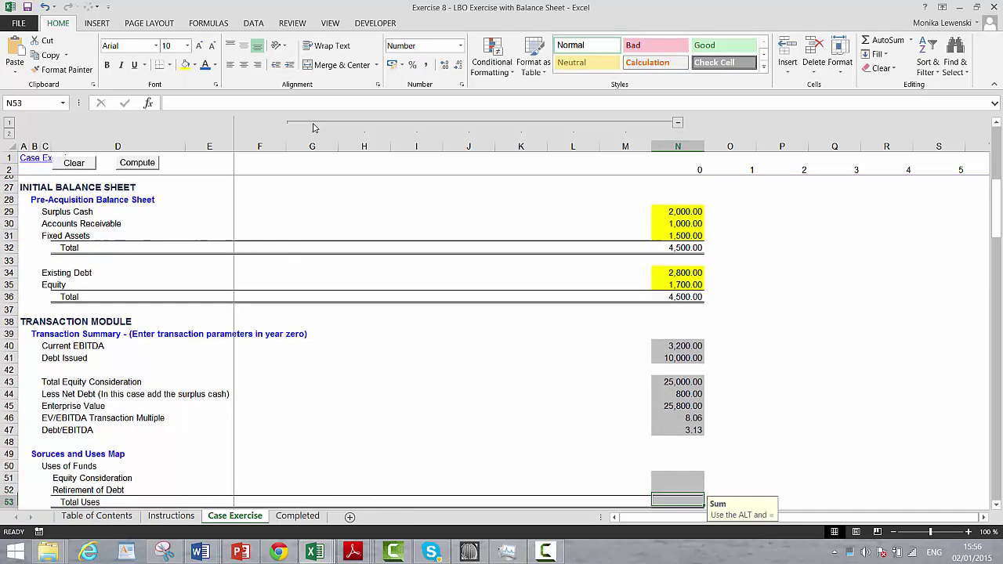
{"action": "key", "text": "Up"}
{"action": "key", "text": "Up"}
{"action": "key", "text": "Up"}
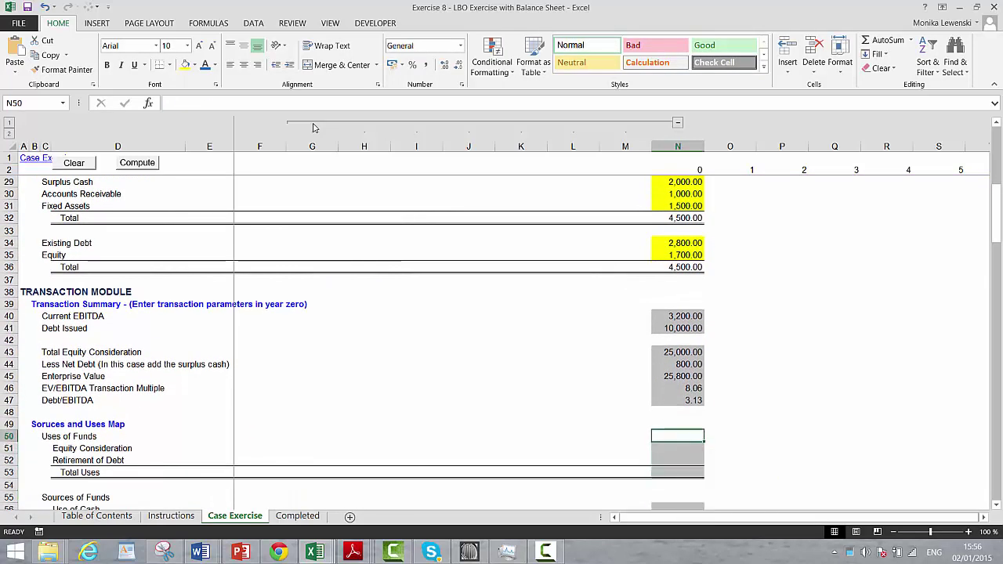
{"action": "key", "text": "Down"}
{"action": "type", "text": "="}
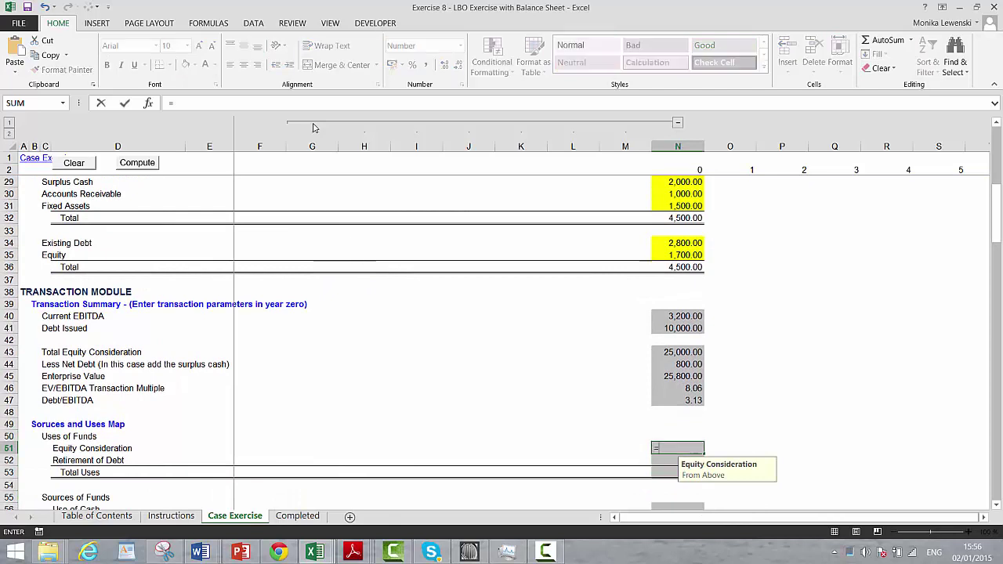
{"action": "key", "text": "Up"}
{"action": "key", "text": "Up"}
{"action": "key", "text": "Up"}
{"action": "key", "text": "Up"}
{"action": "key", "text": "Up"}
{"action": "key", "text": "Up"}
{"action": "key", "text": "Up"}
{"action": "key", "text": "Up"}
{"action": "key", "text": "Up"}
{"action": "key", "text": "Up"}
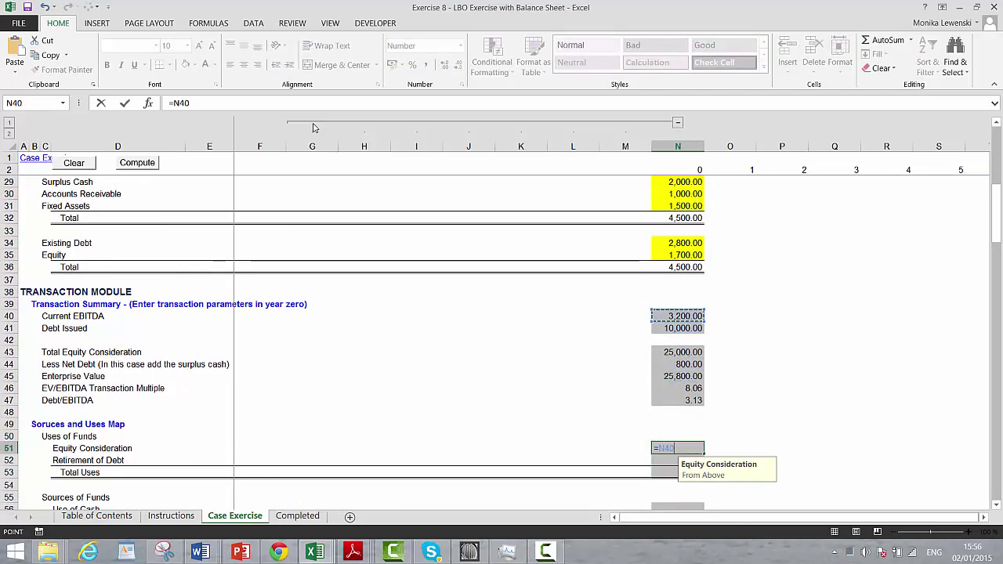
{"action": "key", "text": "Down"}
{"action": "key", "text": "Down"}
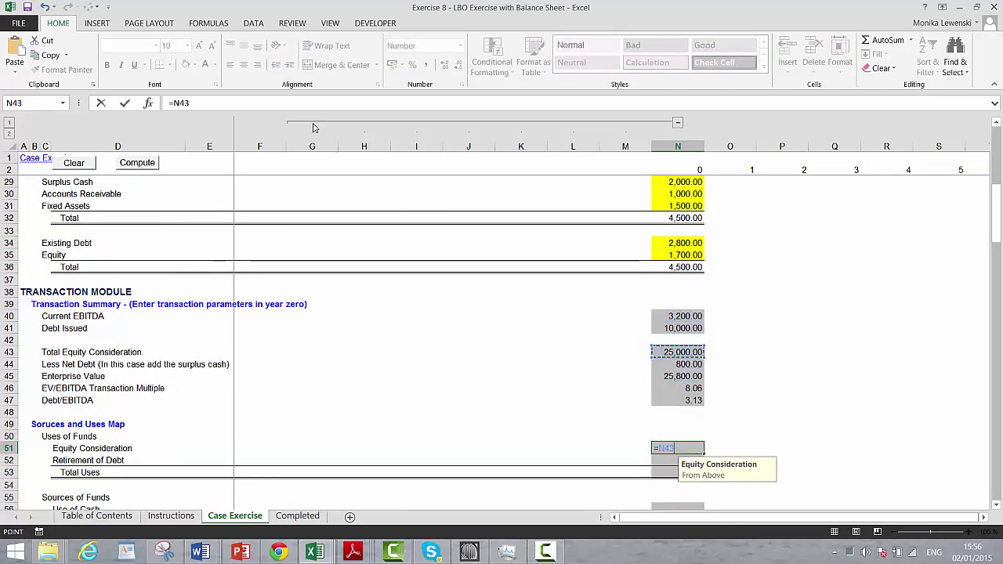
{"action": "key", "text": "Return"}
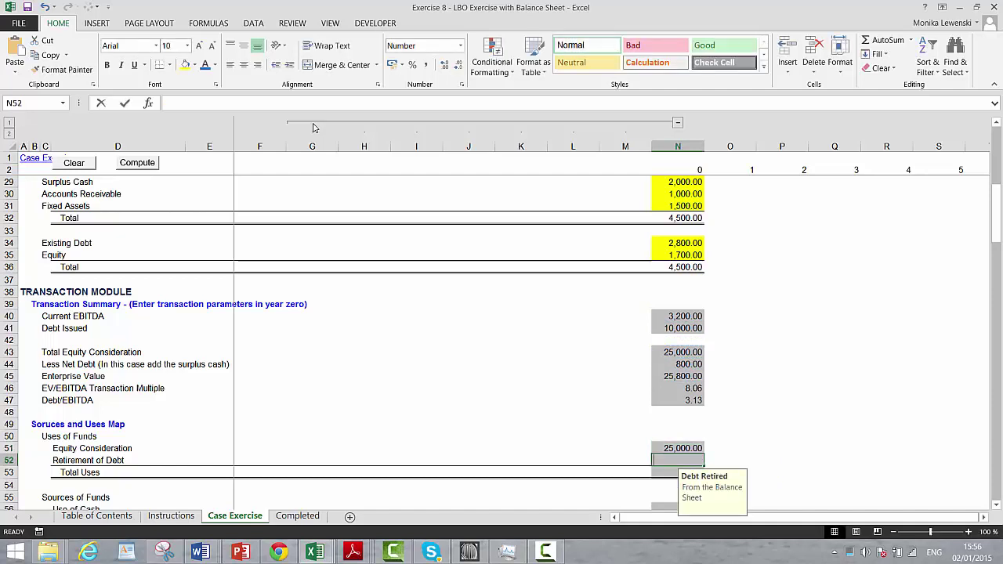
Link Retirement of Debt in N52 to Existing Debt in N34 of the pre-acquisition balance sheet
{"action": "type", "text": "="}
{"action": "key", "text": "Up"}
{"action": "key", "text": "Up"}
{"action": "key", "text": "Up"}
{"action": "key", "text": "Up"}
{"action": "key", "text": "Up"}
{"action": "key", "text": "Up"}
{"action": "key", "text": "Up"}
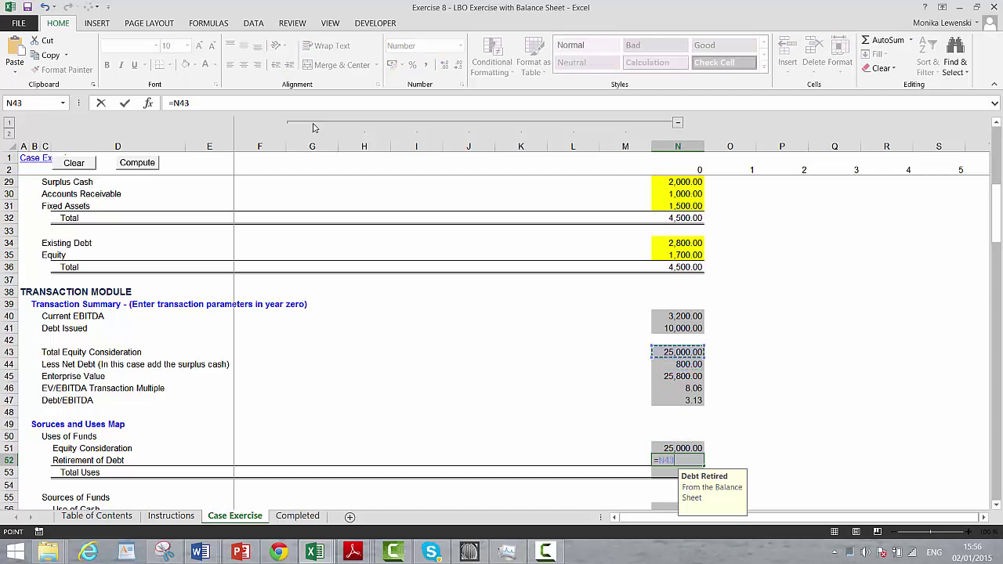
{"action": "key", "text": "Up"}
{"action": "key", "text": "Up"}
{"action": "key", "text": "Up"}
{"action": "key", "text": "Up"}
{"action": "key", "text": "Up"}
{"action": "key", "text": "Up"}
{"action": "key", "text": "Up"}
{"action": "key", "text": "Up"}
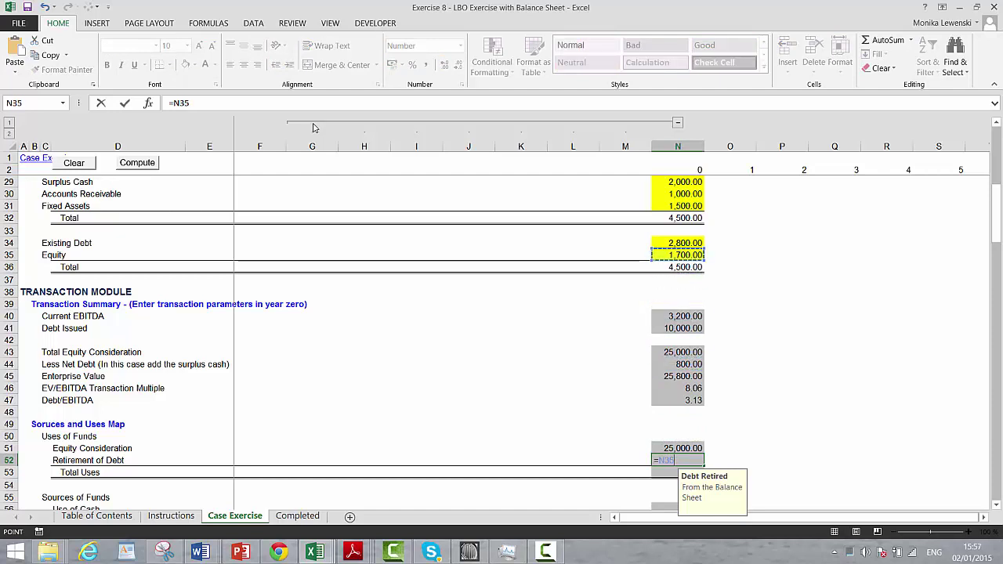
{"action": "key", "text": "Return"}
Calculate Total Uses in N53 by summing the equity consideration and the retirement of debt
{"action": "key", "text": "Down"}
{"action": "key", "text": "Down"}
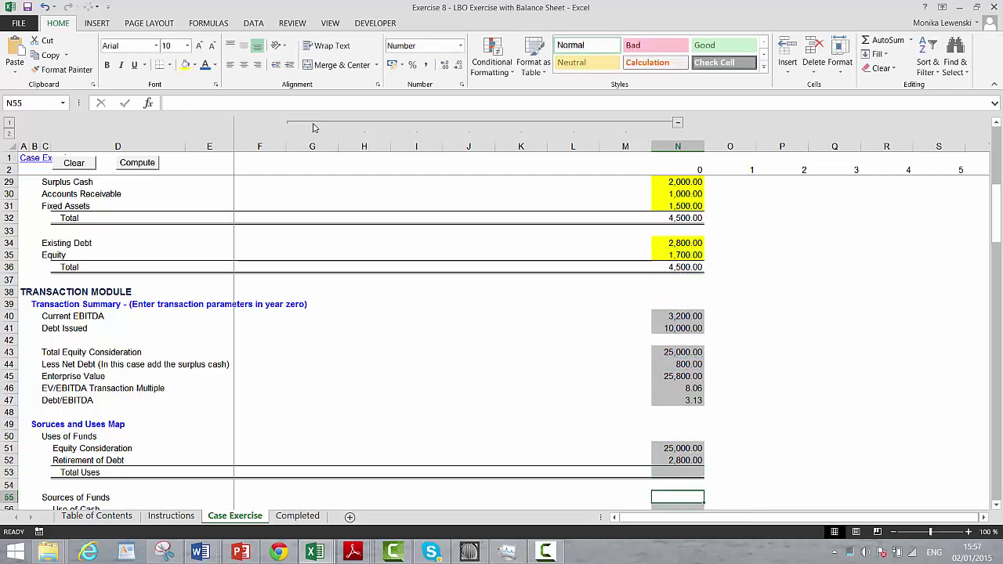
{"action": "key", "text": "Up"}
{"action": "key", "text": "Up"}
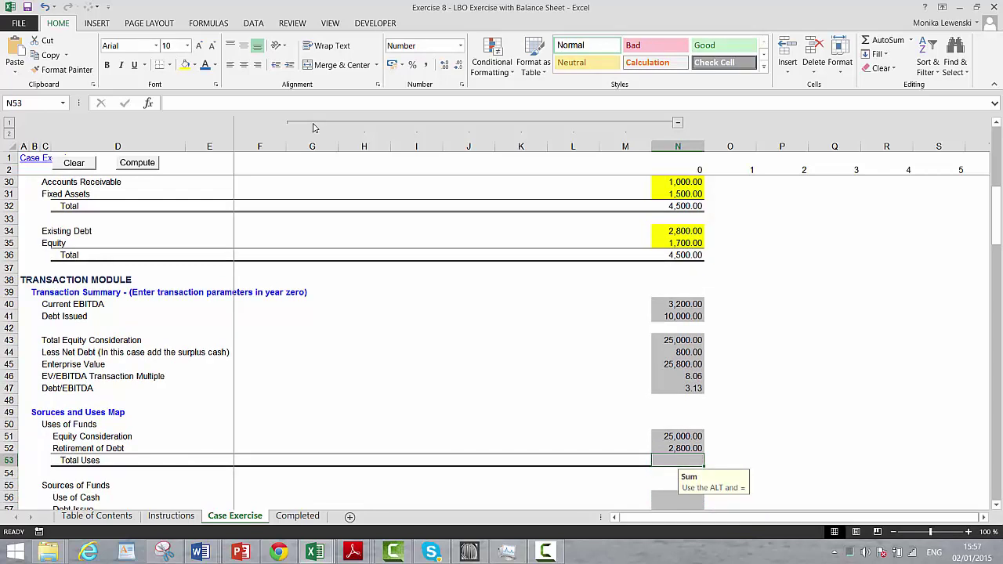
{"action": "key", "text": "alt+equal"}
{"action": "key", "text": "Return"}
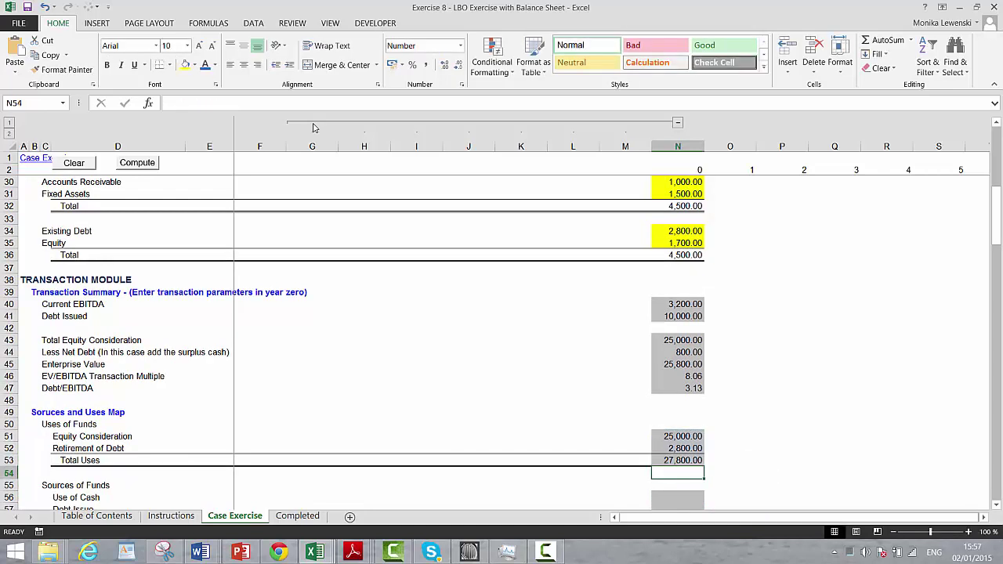
Link Use of Cash under Sources of Funds in N56 to Surplus Cash in N29
{"action": "key", "text": "Down"}
{"action": "key", "text": "Down"}
{"action": "scroll", "coordinate": [313, 127], "scroll_direction": "down", "scroll_amount": 1}
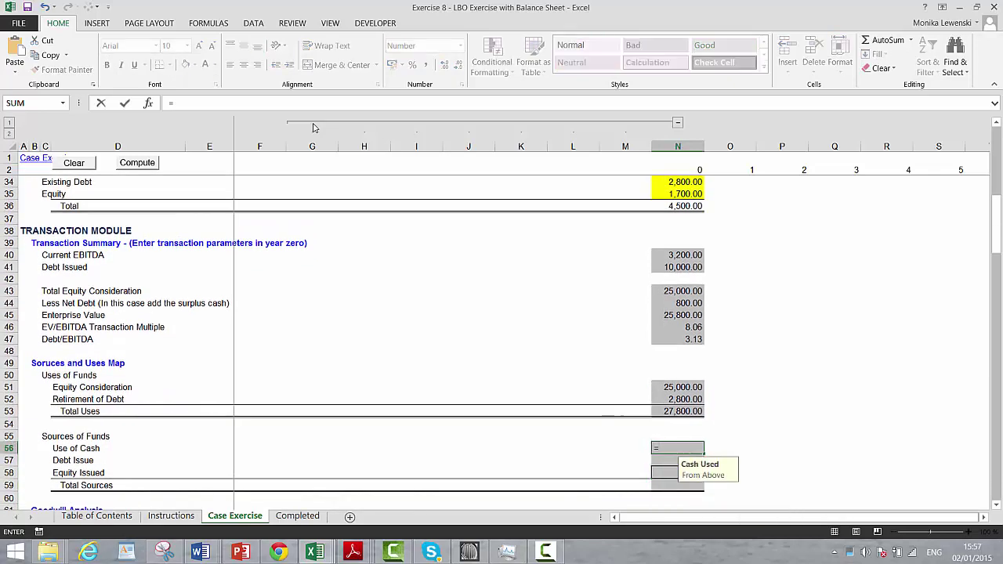
{"action": "type", "text": "="}
{"action": "key", "text": "Up"}
{"action": "key", "text": "Up"}
{"action": "key", "text": "Up"}
{"action": "key", "text": "Up"}
{"action": "key", "text": "Up"}
{"action": "key", "text": "Up"}
{"action": "key", "text": "Up"}
{"action": "key", "text": "Up"}
{"action": "key", "text": "Up"}
{"action": "key", "text": "Up"}
{"action": "key", "text": "Up"}
{"action": "key", "text": "Up"}
{"action": "key", "text": "Up"}
{"action": "key", "text": "Up"}
{"action": "key", "text": "Up"}
{"action": "key", "text": "Up"}
{"action": "key", "text": "Up"}
{"action": "key", "text": "Up"}
{"action": "key", "text": "Up"}
{"action": "key", "text": "Up"}
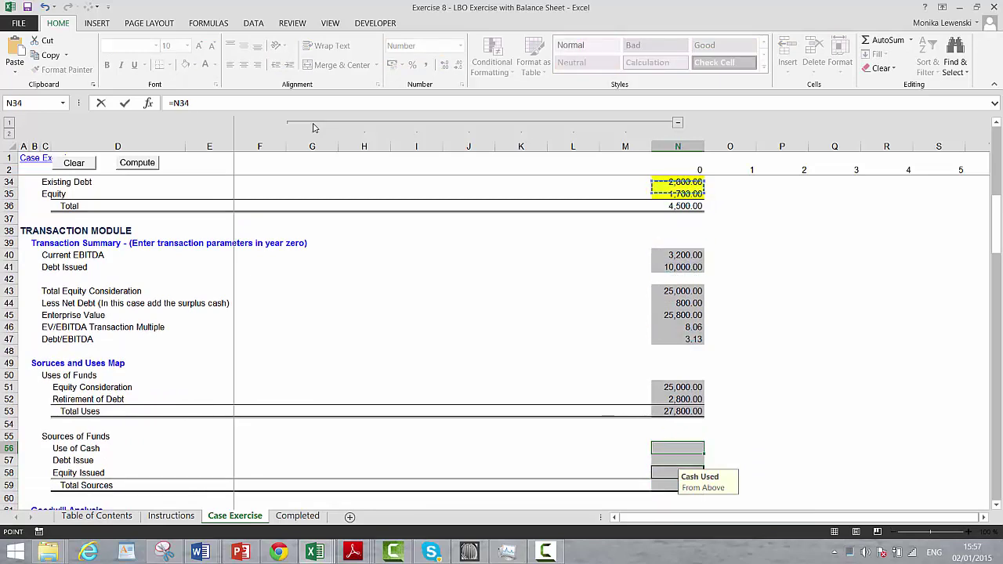
{"action": "key", "text": "Up"}
{"action": "key", "text": "Up"}
{"action": "key", "text": "Up"}
{"action": "key", "text": "Down"}
{"action": "key", "text": "Down"}
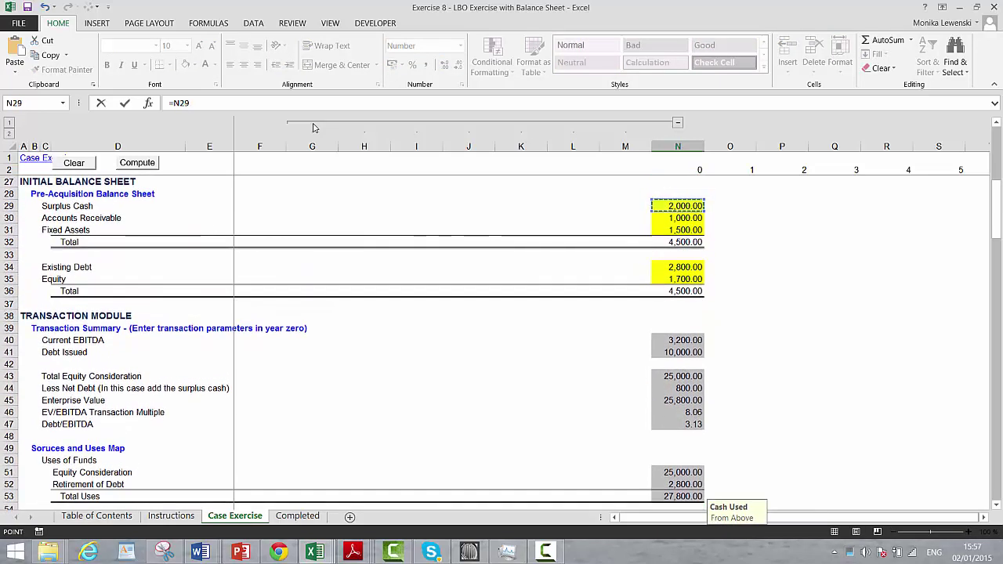
{"action": "key", "text": "Return"}
Link Debt Issue under Sources of Funds in N57 to Debt Issued in N41
{"action": "key", "text": "Down"}
{"action": "key", "text": "Up"}
{"action": "key", "text": "Up"}
{"action": "key", "text": "Up"}
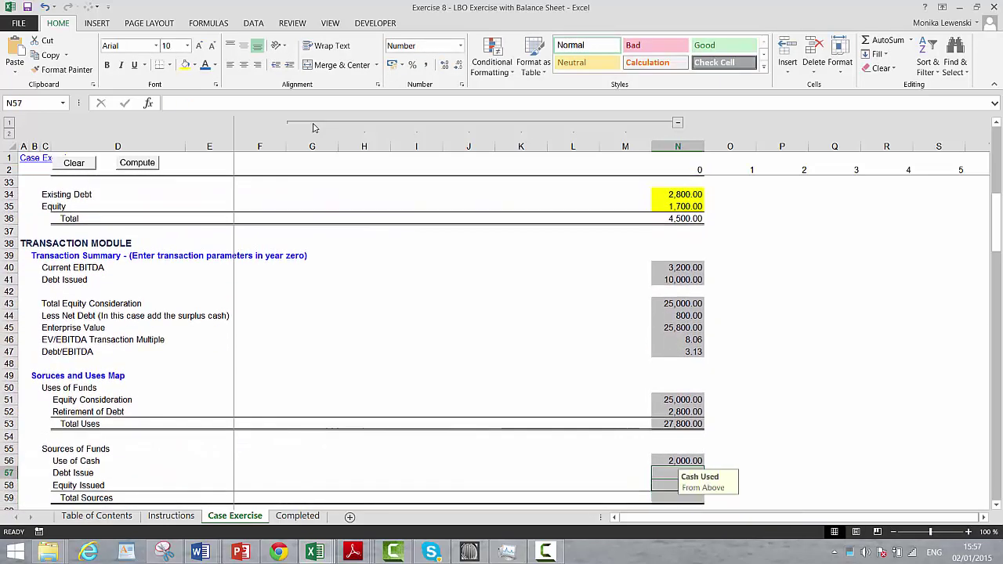
{"action": "key", "text": "Down"}
{"action": "key", "text": "Down"}
{"action": "key", "text": "Down"}
{"action": "key", "text": "Up"}
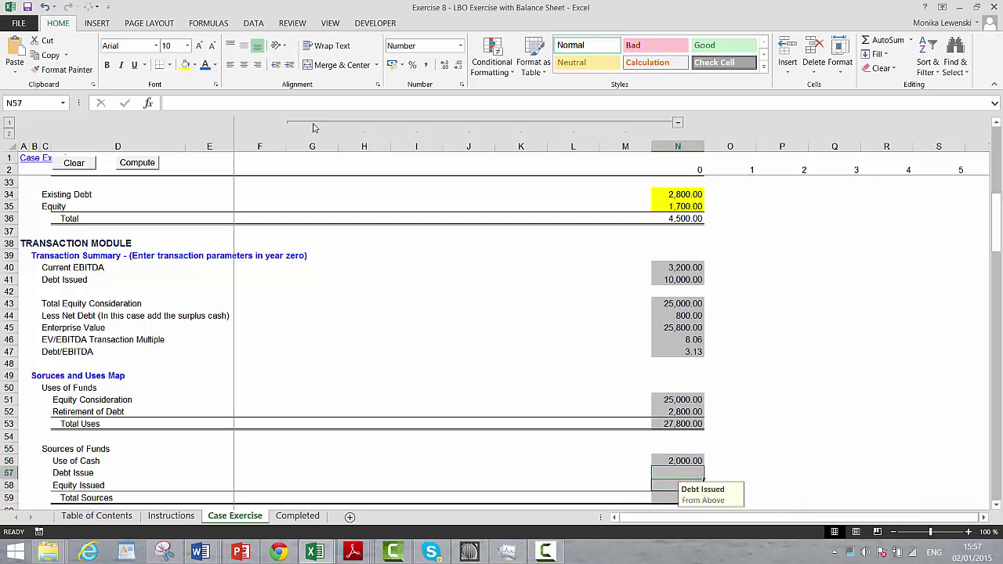
{"action": "type", "text": "="}
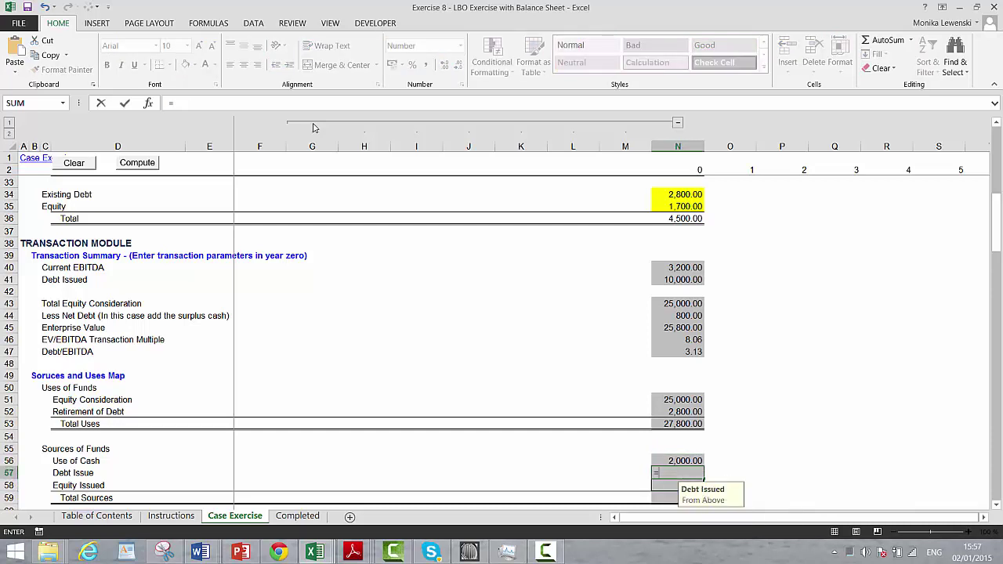
{"action": "key", "text": "Up"}
{"action": "key", "text": "Up"}
{"action": "key", "text": "Up"}
{"action": "key", "text": "Up"}
{"action": "key", "text": "Up"}
{"action": "key", "text": "Up"}
{"action": "key", "text": "Up"}
{"action": "key", "text": "Up"}
{"action": "key", "text": "Up"}
{"action": "key", "text": "Up"}
{"action": "key", "text": "Up"}
{"action": "key", "text": "Up"}
{"action": "key", "text": "Up"}
{"action": "key", "text": "Up"}
{"action": "key", "text": "Up"}
{"action": "key", "text": "Up"}
{"action": "key", "text": "Up"}
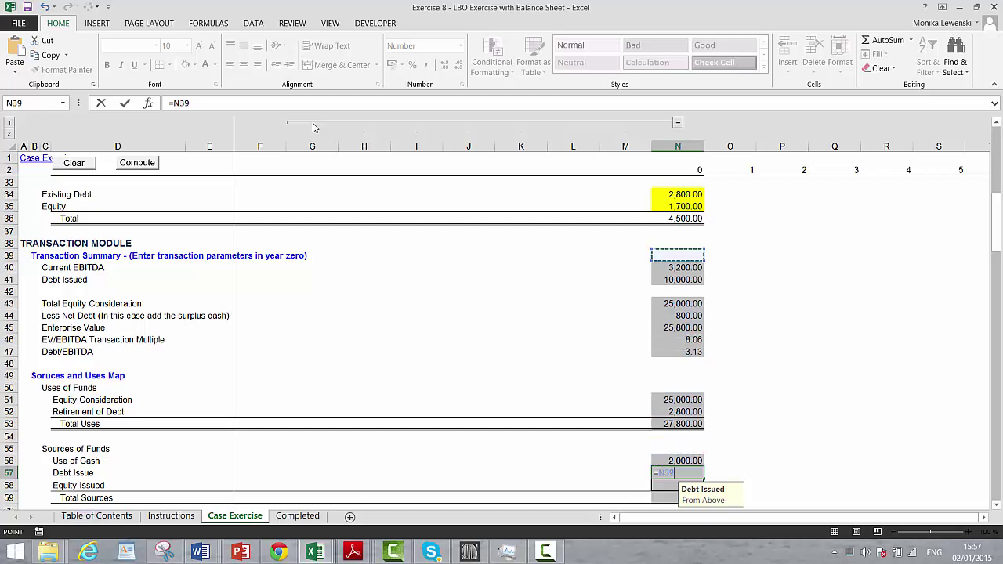
{"action": "key", "text": "Down"}
{"action": "key", "text": "Down"}
{"action": "key", "text": "Return"}
Calculate Equity Issued in N58 with =N53-N56-N57 and sum the three sources of funds into Total Sources in N59
{"action": "key", "text": "Down"}
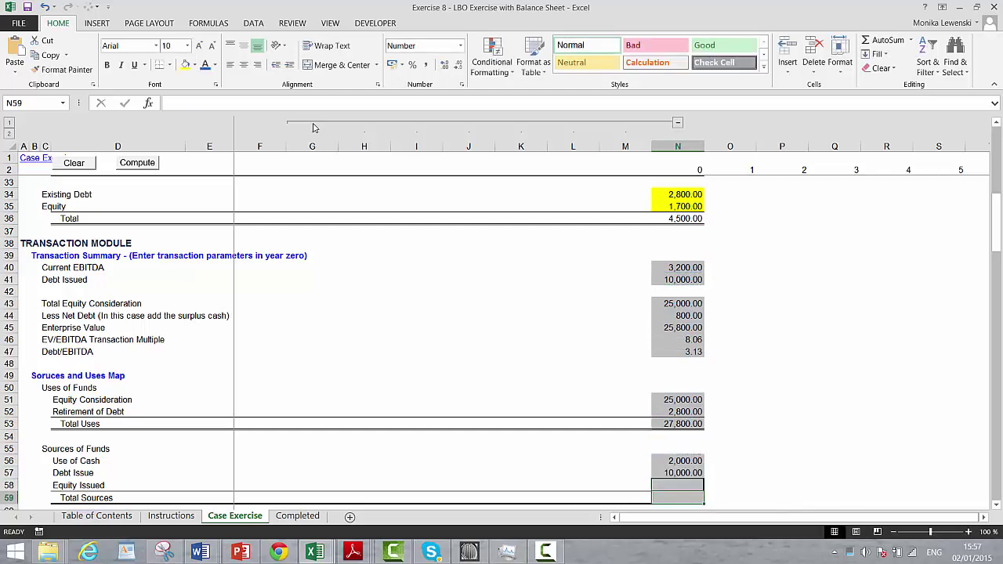
{"action": "key", "text": "Up"}
{"action": "type", "text": "="}
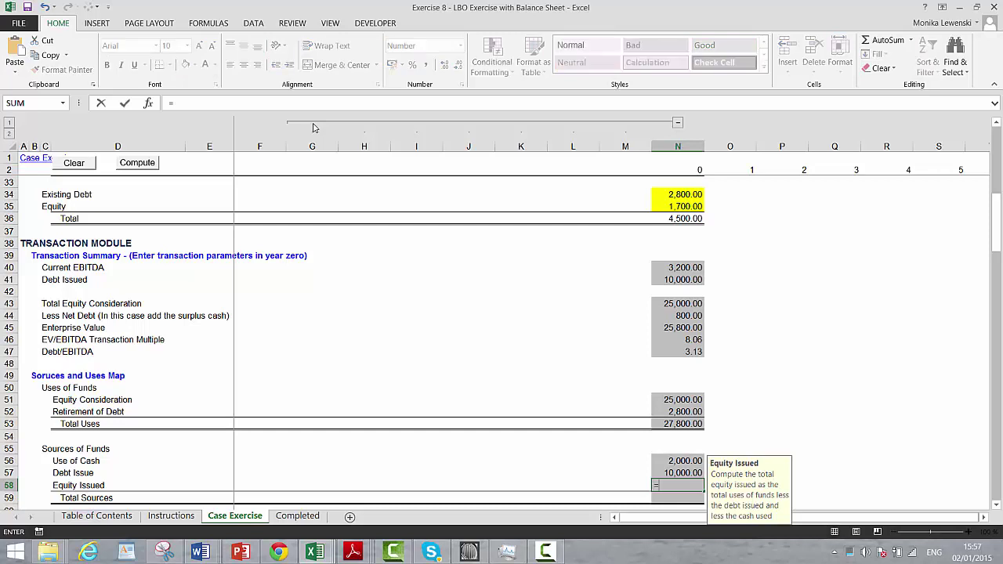
{"action": "key", "text": "Up"}
{"action": "key", "text": "Up"}
{"action": "key", "text": "Up"}
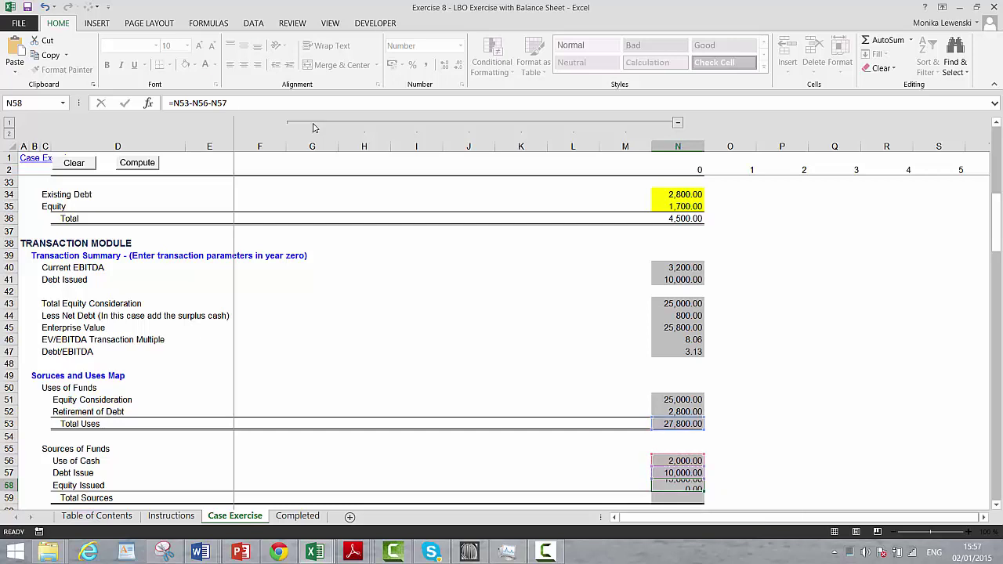
{"action": "key", "text": "Return"}
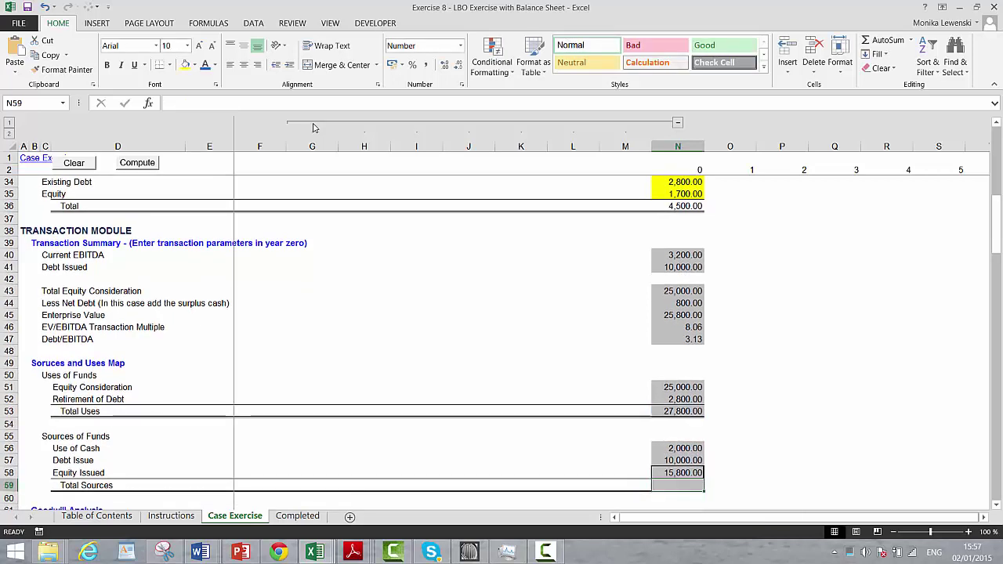
{"action": "key", "text": "alt+equal"}
{"action": "key", "text": "Return"}
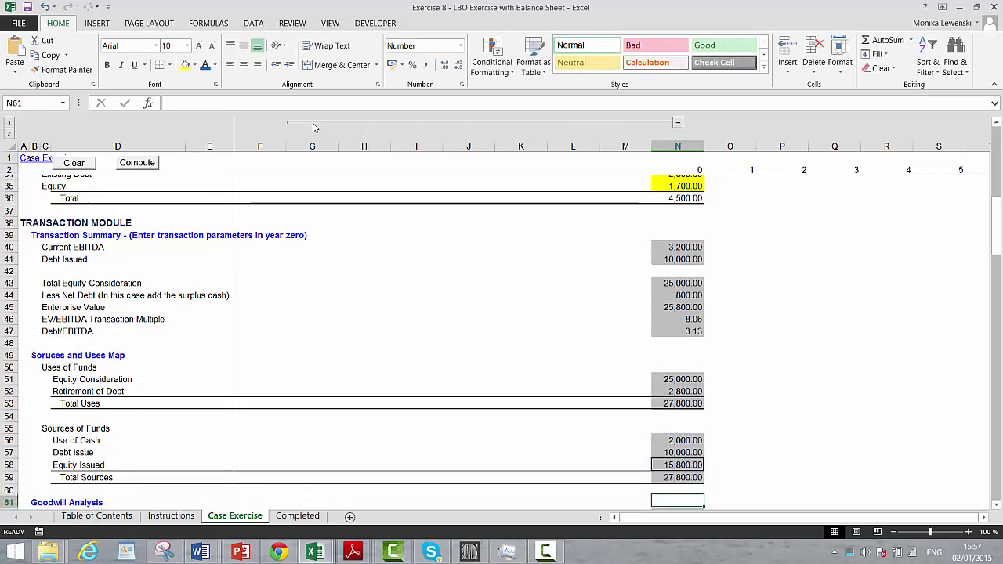
Link Equity Consideration under Goodwill Analysis in N62 to Total Equity Consideration in N43
{"action": "key", "text": "Down"}
{"action": "key", "text": "Down"}
{"action": "key", "text": "Down"}
{"action": "key", "text": "Down"}
{"action": "key", "text": "Down"}
{"action": "key", "text": "Down"}
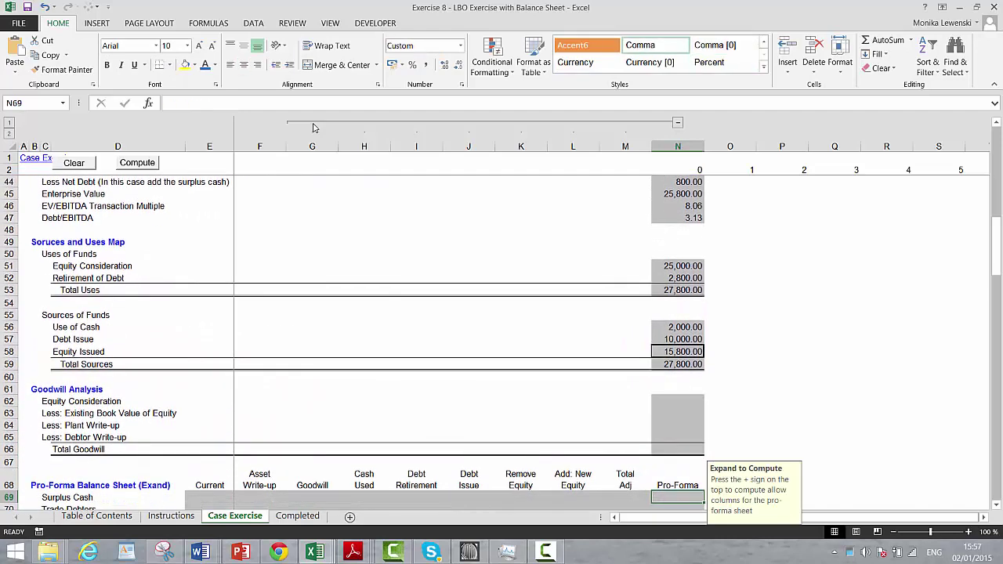
{"action": "key", "text": "Up"}
{"action": "key", "text": "Up"}
{"action": "key", "text": "Up"}
{"action": "key", "text": "Up"}
{"action": "key", "text": "Left"}
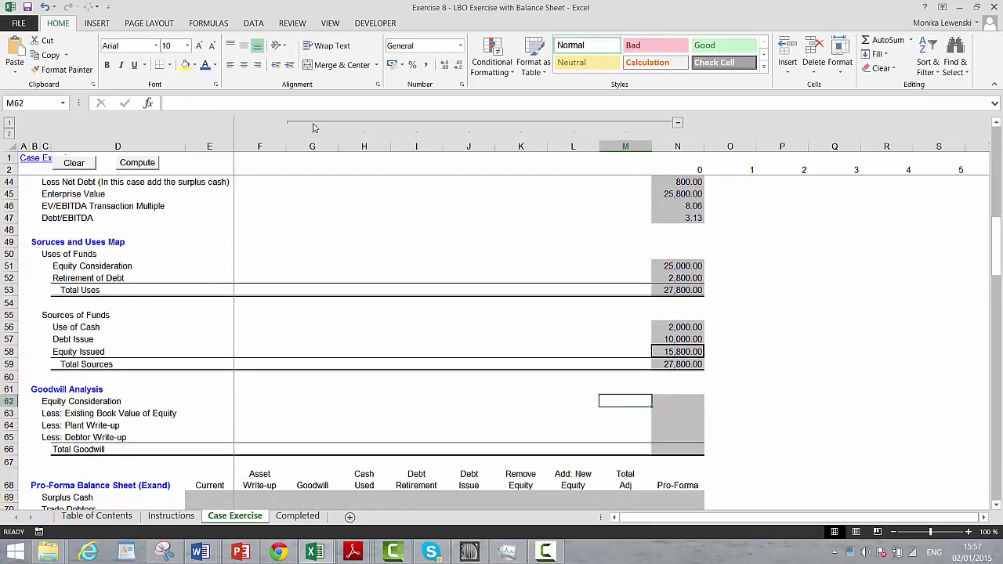
{"action": "key", "text": "Right"}
{"action": "type", "text": "="}
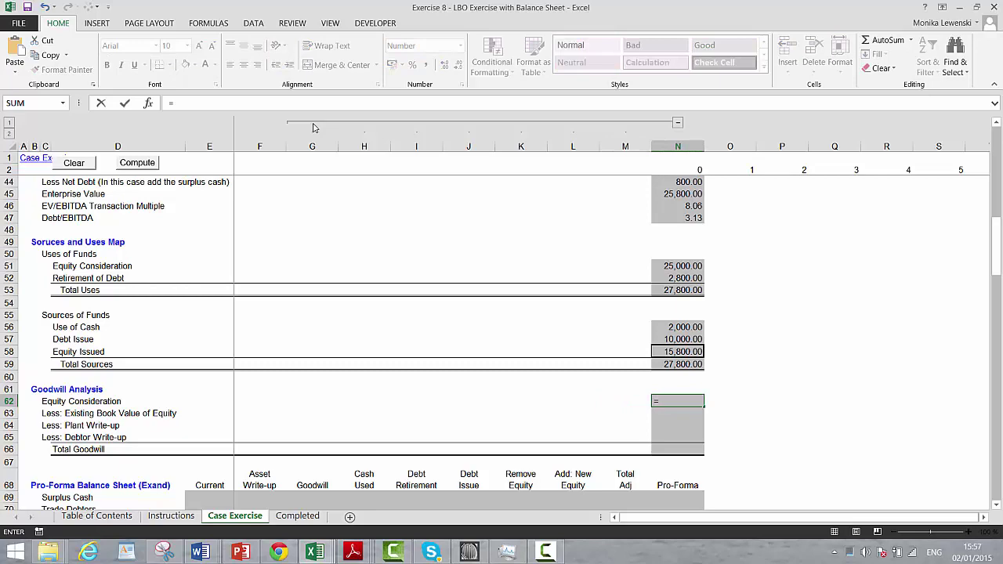
{"action": "key", "text": "Up"}
{"action": "key", "text": "Up"}
{"action": "key", "text": "Up"}
{"action": "key", "text": "Up"}
{"action": "key", "text": "Up"}
{"action": "key", "text": "Up"}
{"action": "key", "text": "Up"}
{"action": "key", "text": "Up"}
{"action": "key", "text": "Up"}
{"action": "key", "text": "Up"}
{"action": "key", "text": "Up"}
{"action": "key", "text": "Up"}
{"action": "key", "text": "Up"}
{"action": "key", "text": "Up"}
{"action": "key", "text": "Up"}
{"action": "key", "text": "Up"}
{"action": "key", "text": "Up"}
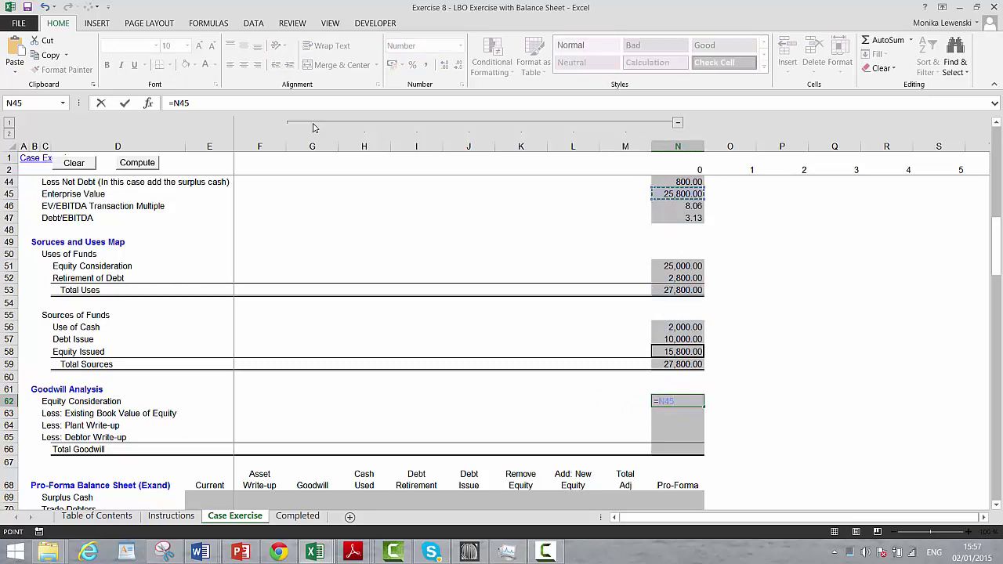
{"action": "key", "text": "Up"}
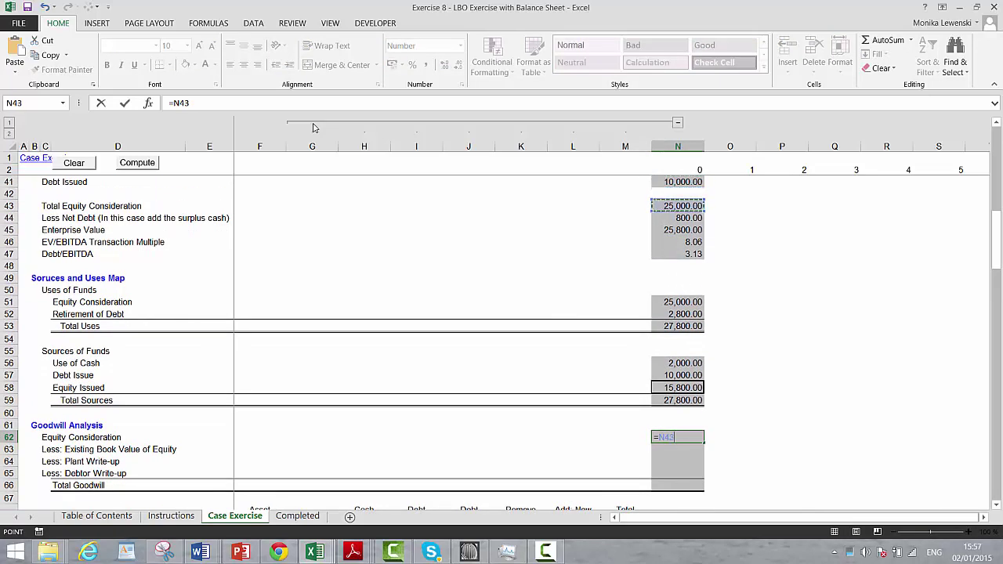
{"action": "key", "text": "Return"}
Link Less: Existing Book Value of Equity in N63 to the Equity figure in N35 of the Pre-Acquisition Balance Sheet
{"action": "type", "text": "="}
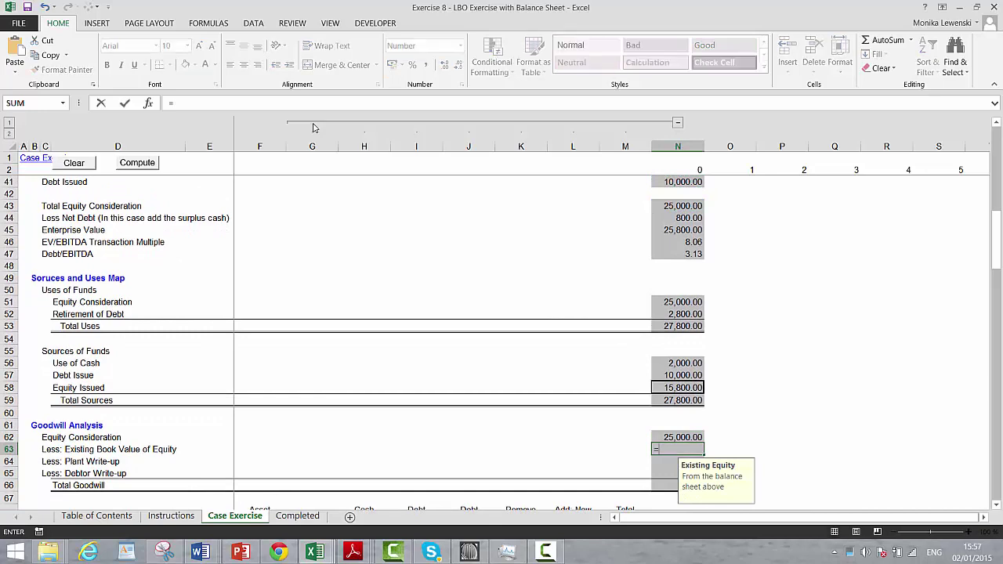
{"action": "key", "text": "Up"}
{"action": "key", "text": "Up"}
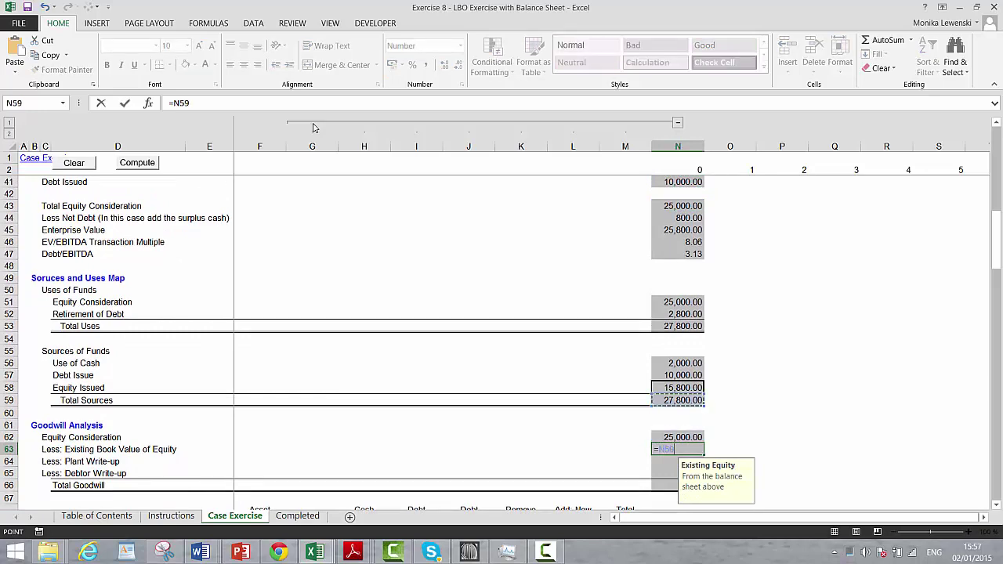
{"action": "key", "text": "Up"}
{"action": "key", "text": "Up"}
{"action": "key", "text": "Up"}
{"action": "key", "text": "Up"}
{"action": "key", "text": "Up"}
{"action": "key", "text": "Up"}
{"action": "key", "text": "Up"}
{"action": "key", "text": "Up"}
{"action": "key", "text": "Up"}
{"action": "key", "text": "Up"}
{"action": "key", "text": "Up"}
{"action": "key", "text": "Up"}
{"action": "key", "text": "Up"}
{"action": "key", "text": "Up"}
{"action": "key", "text": "Up"}
{"action": "key", "text": "Up"}
{"action": "key", "text": "Up"}
{"action": "key", "text": "Up"}
{"action": "key", "text": "Up"}
{"action": "key", "text": "Up"}
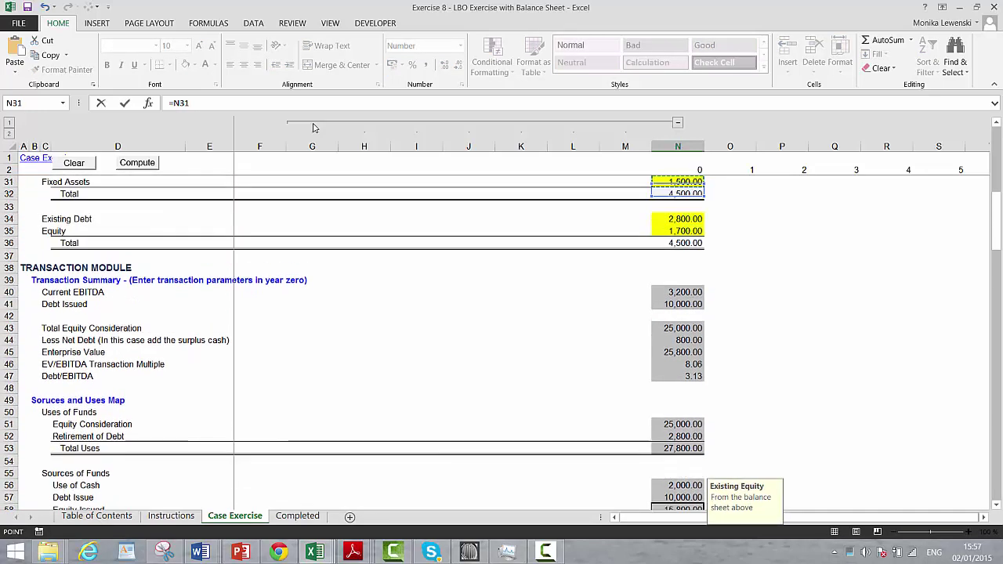
{"action": "key", "text": "Up"}
{"action": "key", "text": "Up"}
{"action": "key", "text": "Down"}
{"action": "key", "text": "Down"}
{"action": "key", "text": "Down"}
{"action": "key", "text": "Down"}
{"action": "key", "text": "Down"}
{"action": "key", "text": "Down"}
{"action": "key", "text": "Down"}
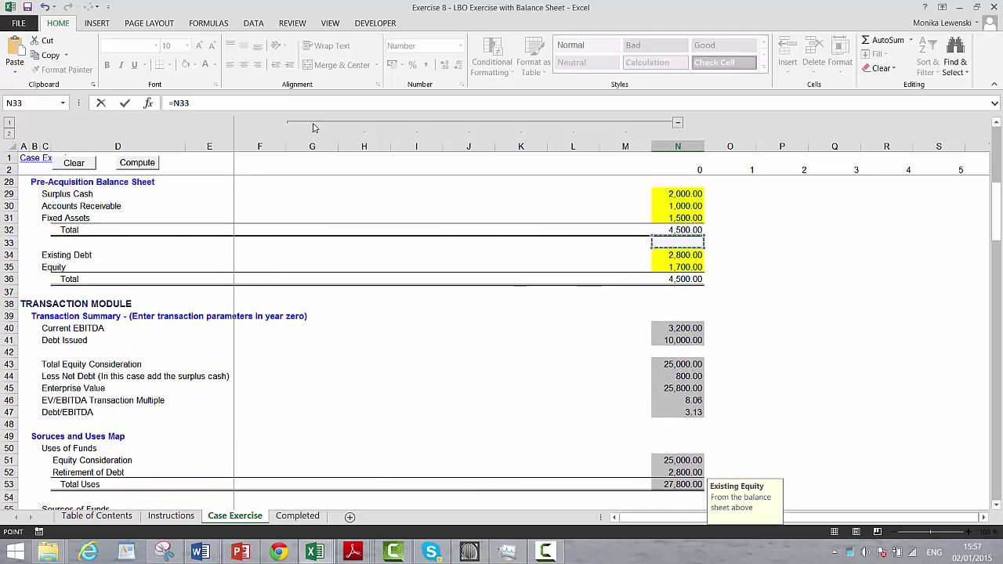
{"action": "key", "text": "Return"}
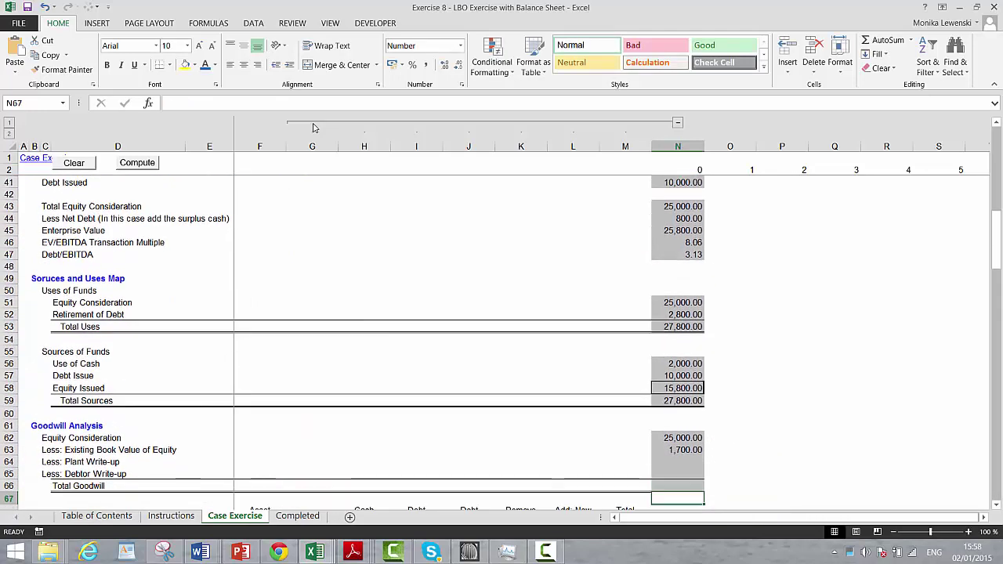
Link Less: Plant Write-up in N64 to Write-up of Fixed Assets in N10 under Accounting Inputs for Transaction
{"action": "key", "text": "Return"}
{"action": "key", "text": "Up"}
{"action": "type", "text": "="}
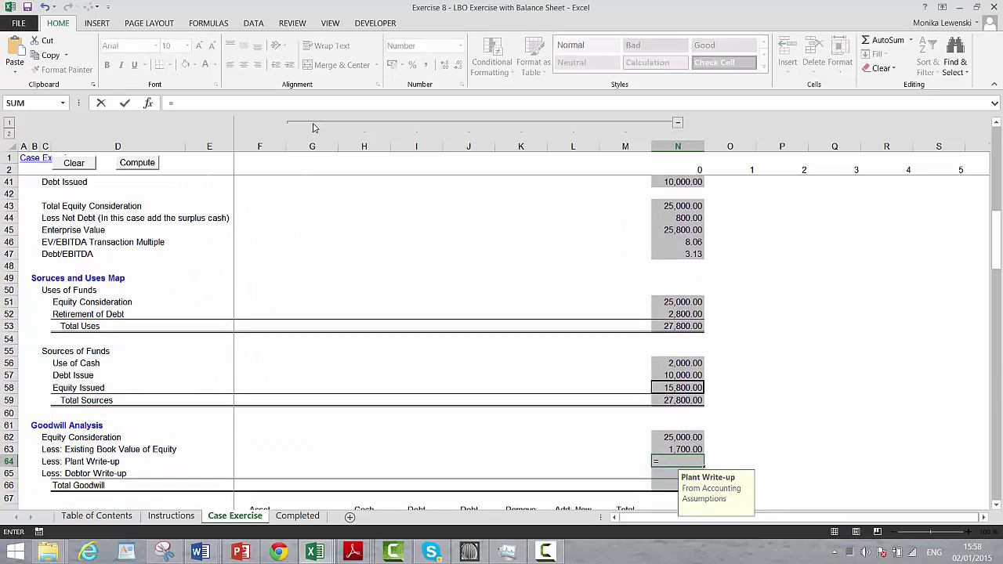
{"action": "key", "text": "Up"}
{"action": "key", "text": "Up"}
{"action": "key", "text": "Up"}
{"action": "key", "text": "Up"}
{"action": "key", "text": "Up"}
{"action": "key", "text": "Up"}
{"action": "key", "text": "Up"}
{"action": "key", "text": "Up"}
{"action": "key", "text": "Up"}
{"action": "key", "text": "Up"}
{"action": "key", "text": "Up"}
{"action": "key", "text": "Up"}
{"action": "key", "text": "Up"}
{"action": "key", "text": "Up"}
{"action": "key", "text": "Up"}
{"action": "key", "text": "Up"}
{"action": "key", "text": "Up"}
{"action": "key", "text": "Up"}
{"action": "key", "text": "Up"}
{"action": "key", "text": "Up"}
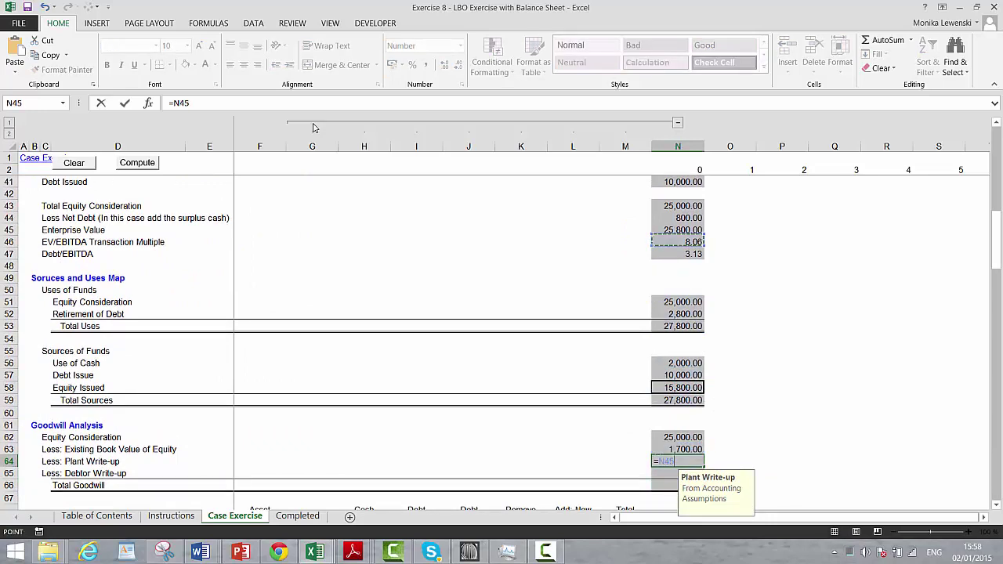
{"action": "key", "text": "Up"}
{"action": "key", "text": "Up"}
{"action": "key", "text": "Up"}
{"action": "key", "text": "Up"}
{"action": "key", "text": "Up"}
{"action": "key", "text": "Up"}
{"action": "key", "text": "Up"}
{"action": "key", "text": "Up"}
{"action": "key", "text": "Up"}
{"action": "key", "text": "Up"}
{"action": "key", "text": "Up"}
{"action": "key", "text": "Up"}
{"action": "key", "text": "Up"}
{"action": "key", "text": "Up"}
{"action": "key", "text": "Up"}
{"action": "key", "text": "Up"}
{"action": "key", "text": "Up"}
{"action": "key", "text": "Up"}
{"action": "key", "text": "Up"}
{"action": "key", "text": "Up"}
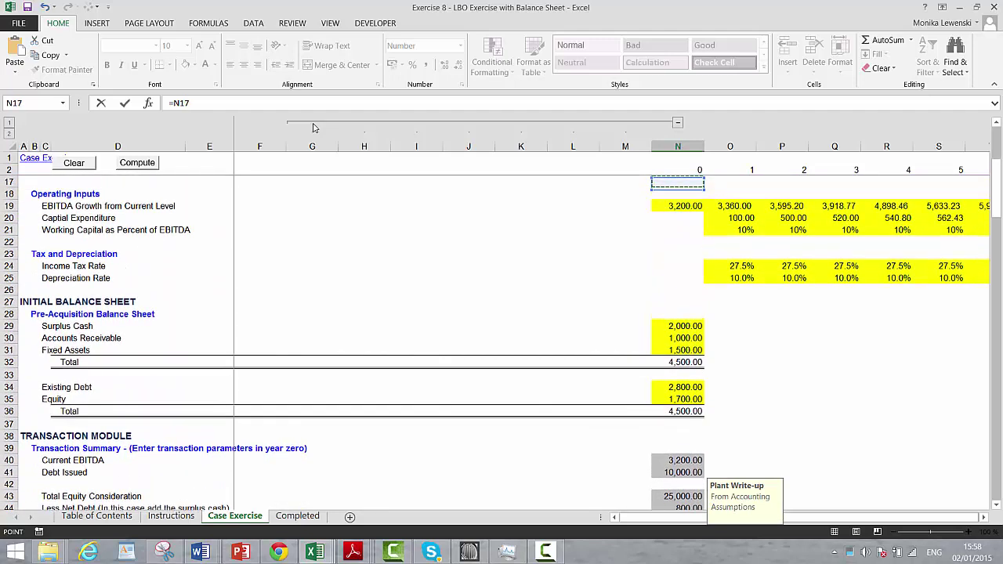
{"action": "key", "text": "Up"}
{"action": "key", "text": "Up"}
{"action": "key", "text": "Up"}
{"action": "key", "text": "Up"}
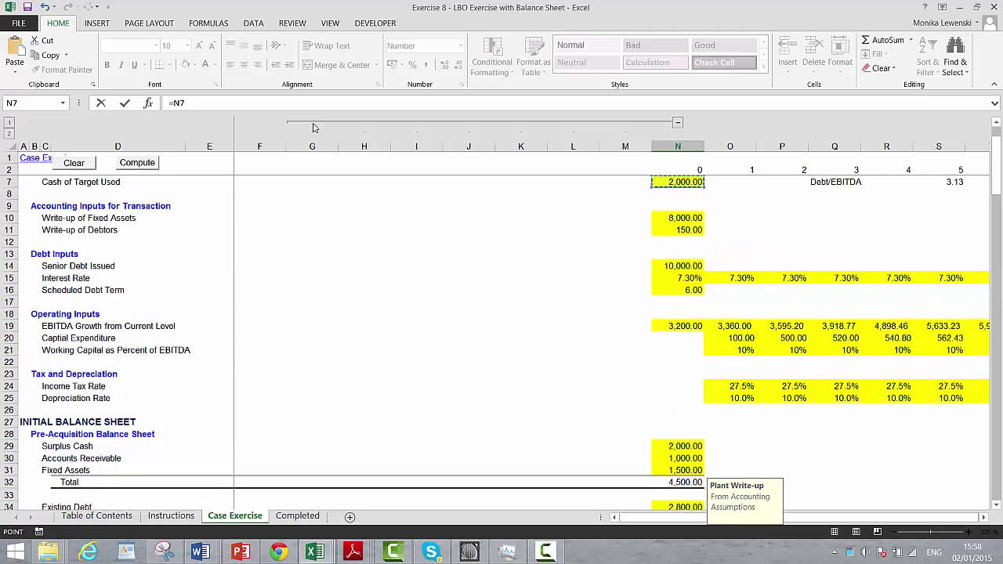
{"action": "key", "text": "Down"}
{"action": "key", "text": "Down"}
{"action": "key", "text": "Down"}
{"action": "key", "text": "Down"}
{"action": "key", "text": "Down"}
{"action": "key", "text": "Up"}
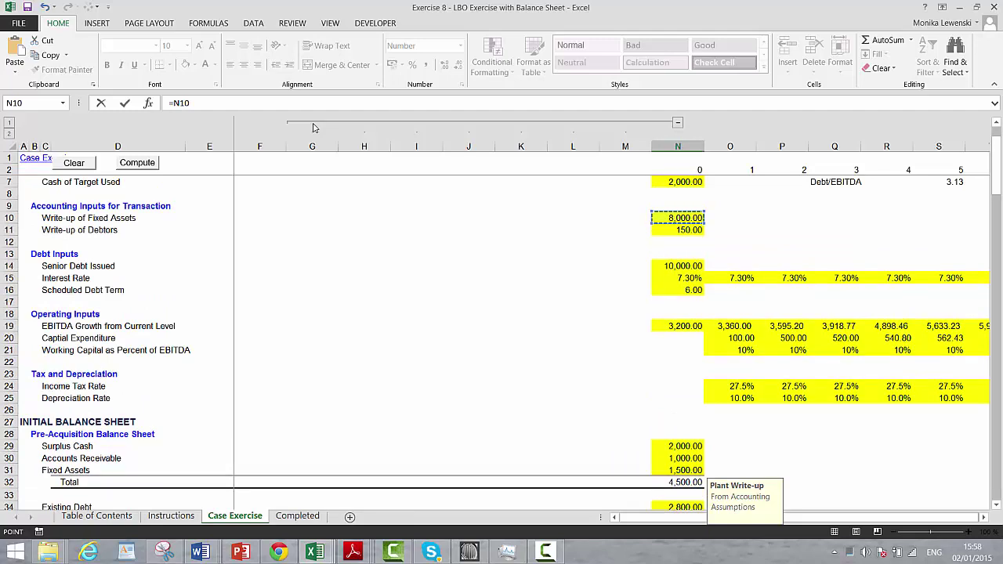
{"action": "key", "text": "Return"}
Examine the remaining Goodwill Analysis rows and the Pro-Forma Balance Sheet down to its total in row 78
{"action": "key", "text": "Down"}
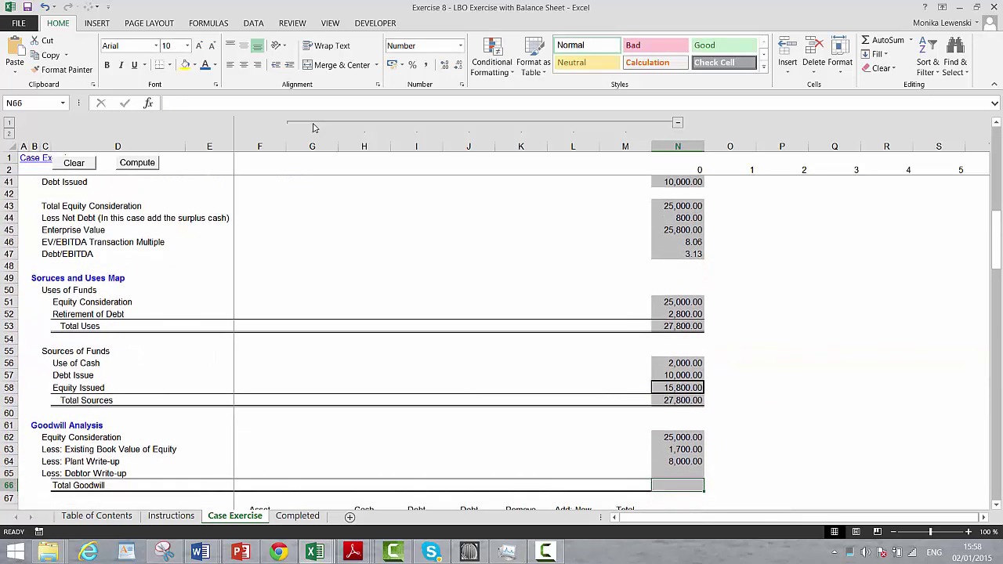
{"action": "key", "text": "Up"}
{"action": "key", "text": "Up"}
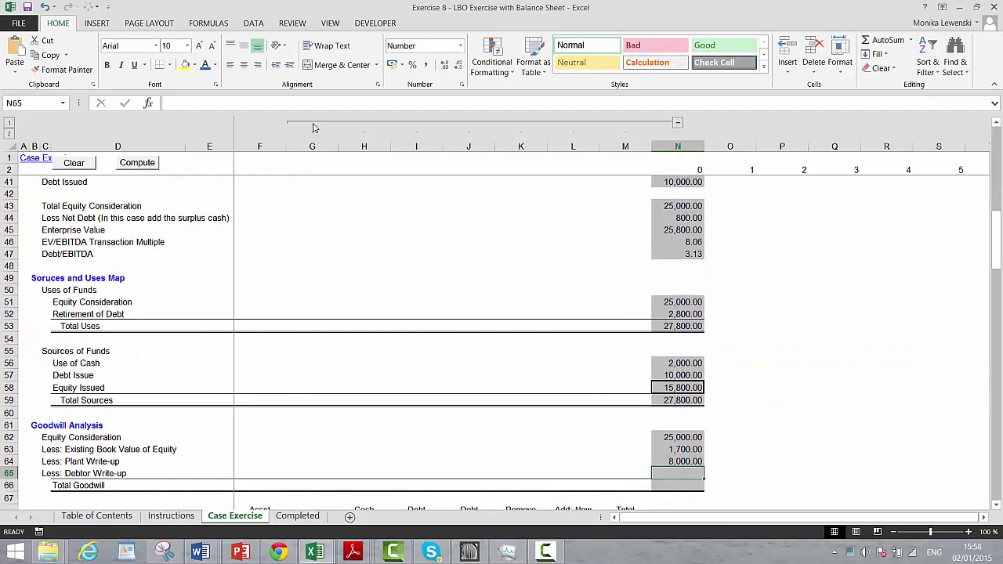
{"action": "key", "text": "Down"}
{"action": "key", "text": "Down"}
{"action": "key", "text": "Down"}
{"action": "key", "text": "Down"}
{"action": "key", "text": "Down"}
{"action": "key", "text": "Down"}
{"action": "key", "text": "Down"}
{"action": "key", "text": "Down"}
{"action": "key", "text": "Down"}
{"action": "key", "text": "Down"}
{"action": "key", "text": "Down"}
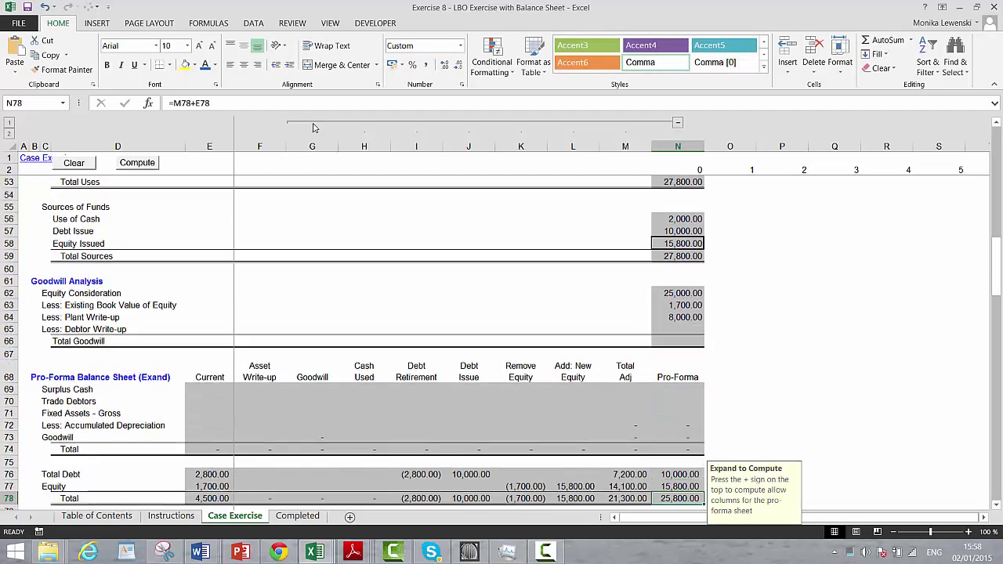
{"action": "key", "text": "Up"}
{"action": "key", "text": "Up"}
{"action": "key", "text": "Up"}
{"action": "key", "text": "Up"}
{"action": "key", "text": "Up"}
{"action": "key", "text": "Up"}
{"action": "key", "text": "Up"}
{"action": "key", "text": "Up"}
{"action": "key", "text": "Up"}
{"action": "key", "text": "Up"}
{"action": "key", "text": "Up"}
{"action": "key", "text": "Up"}
{"action": "key", "text": "Up"}
{"action": "key", "text": "Up"}
{"action": "key", "text": "Up"}
{"action": "key", "text": "Up"}
{"action": "key", "text": "Up"}
{"action": "key", "text": "Up"}
{"action": "key", "text": "Up"}
{"action": "key", "text": "Up"}
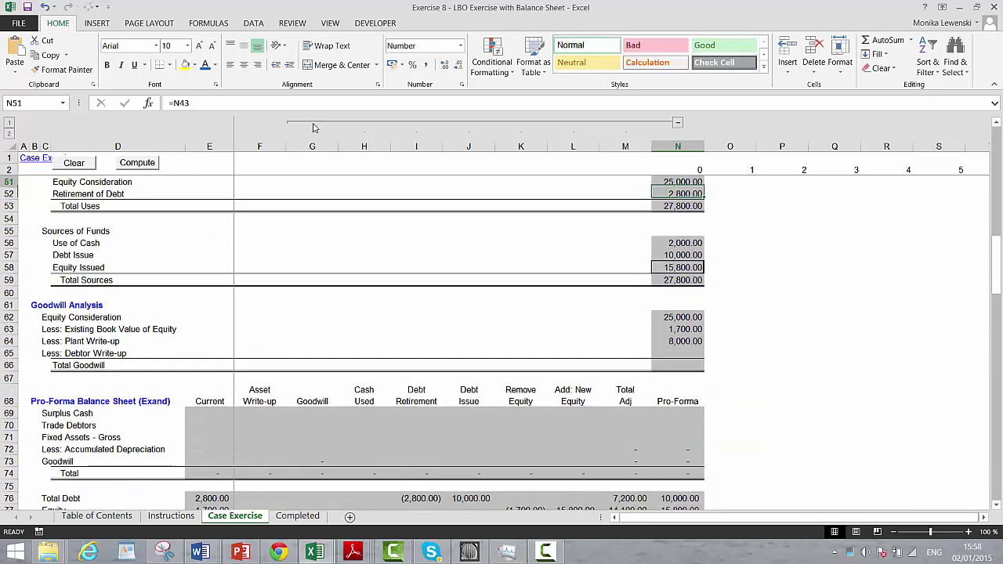
Examine the Sources and Uses, Transaction Summary and Pre-Acquisition Balance Sheet up to Tax and Depreciation, returning to the Goodwill Analysis
{"action": "key", "text": "Up"}
{"action": "key", "text": "Up"}
{"action": "key", "text": "Up"}
{"action": "key", "text": "Up"}
{"action": "key", "text": "Up"}
{"action": "key", "text": "Up"}
{"action": "key", "text": "Up"}
{"action": "key", "text": "Up"}
{"action": "key", "text": "Up"}
{"action": "key", "text": "Up"}
{"action": "key", "text": "Up"}
{"action": "key", "text": "Up"}
{"action": "key", "text": "Up"}
{"action": "key", "text": "Up"}
{"action": "key", "text": "Up"}
{"action": "key", "text": "Up"}
{"action": "key", "text": "Up"}
{"action": "key", "text": "Up"}
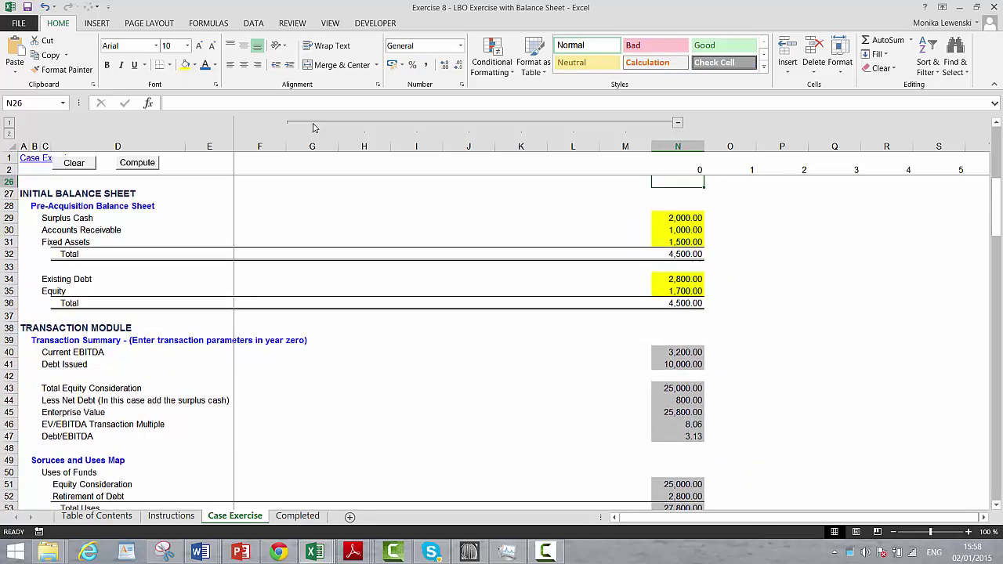
{"action": "key", "text": "Up"}
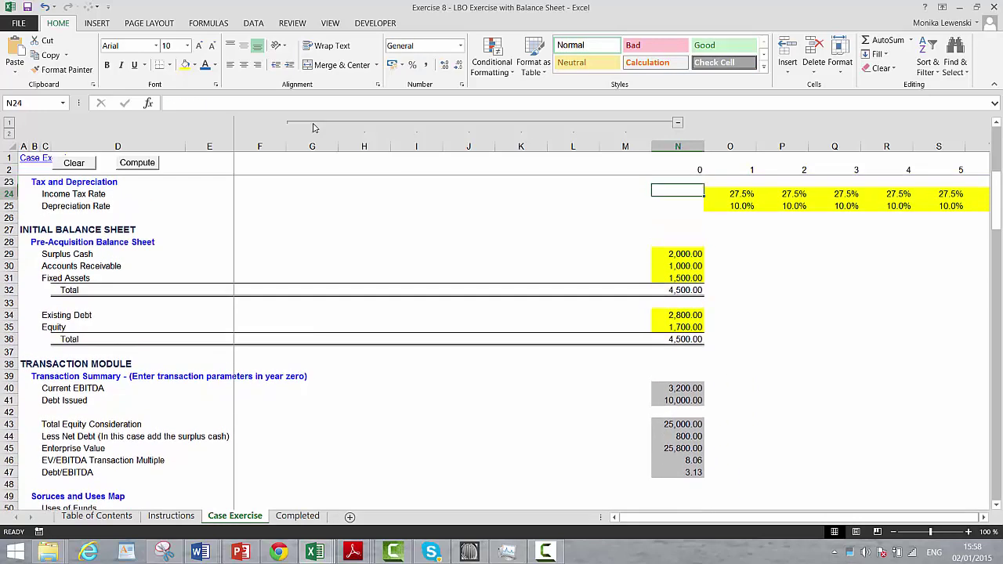
{"action": "key", "text": "Down"}
{"action": "key", "text": "Down"}
{"action": "key", "text": "Down"}
{"action": "key", "text": "Down"}
{"action": "key", "text": "Down"}
{"action": "key", "text": "Down"}
{"action": "key", "text": "Down"}
{"action": "key", "text": "Down"}
{"action": "key", "text": "Down"}
{"action": "key", "text": "Down"}
{"action": "key", "text": "Down"}
{"action": "key", "text": "Down"}
{"action": "key", "text": "Down"}
{"action": "key", "text": "Down"}
{"action": "key", "text": "Down"}
{"action": "key", "text": "Down"}
{"action": "key", "text": "Down"}
{"action": "key", "text": "Down"}
{"action": "key", "text": "Down"}
{"action": "key", "text": "Down"}
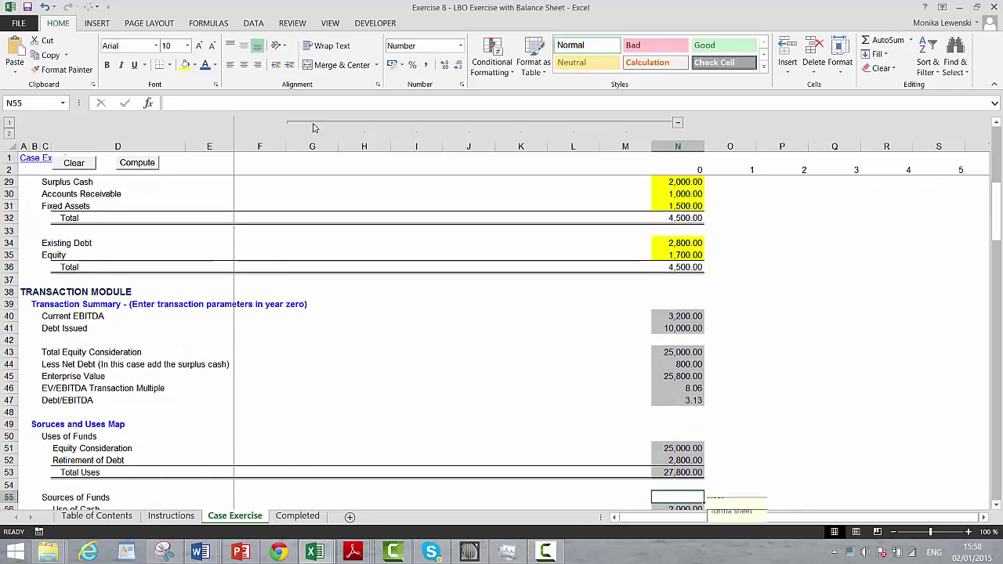
{"action": "key", "text": "Down"}
{"action": "key", "text": "Down"}
{"action": "key", "text": "Down"}
{"action": "key", "text": "Down"}
{"action": "key", "text": "Down"}
{"action": "key", "text": "Down"}
{"action": "key", "text": "Down"}
{"action": "key", "text": "Down"}
{"action": "key", "text": "Down"}
{"action": "key", "text": "Down"}
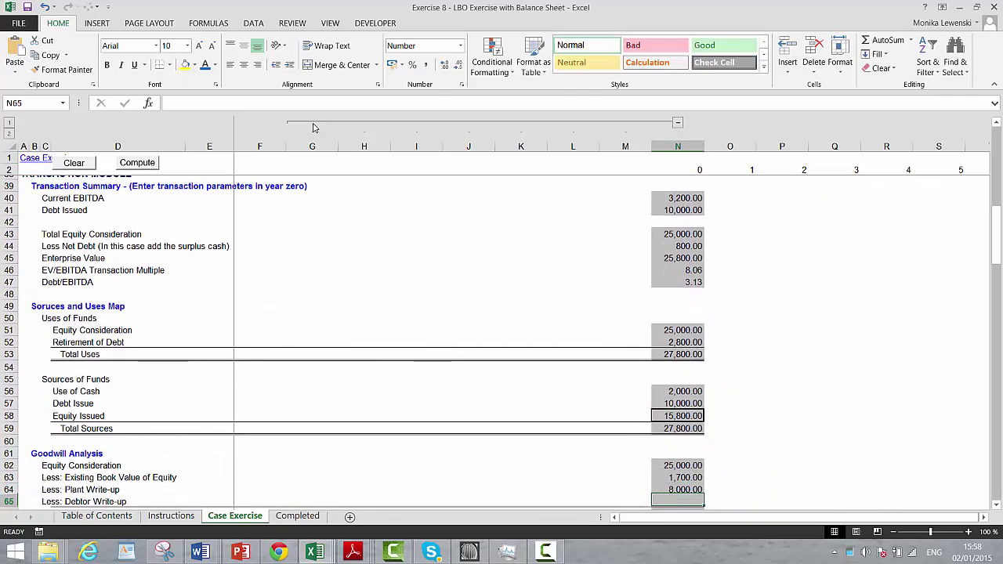
{"action": "key", "text": "Down"}
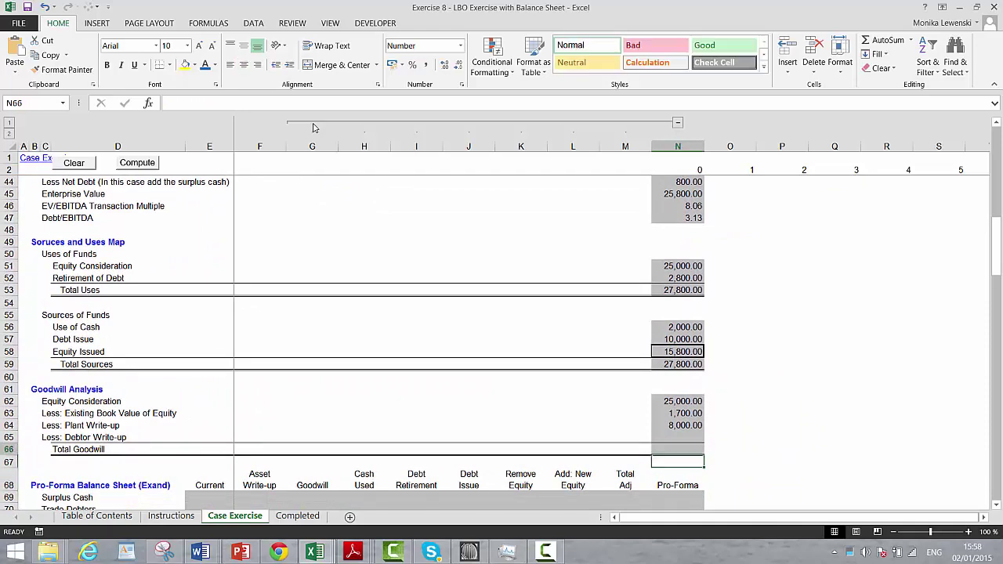
Link Less: Debtor Write-up in N65 to Write-up of Debtors in N11 under Accounting Inputs for Transaction
{"action": "key", "text": "Up"}
{"action": "key", "text": "Up"}
{"action": "key", "text": "Down"}
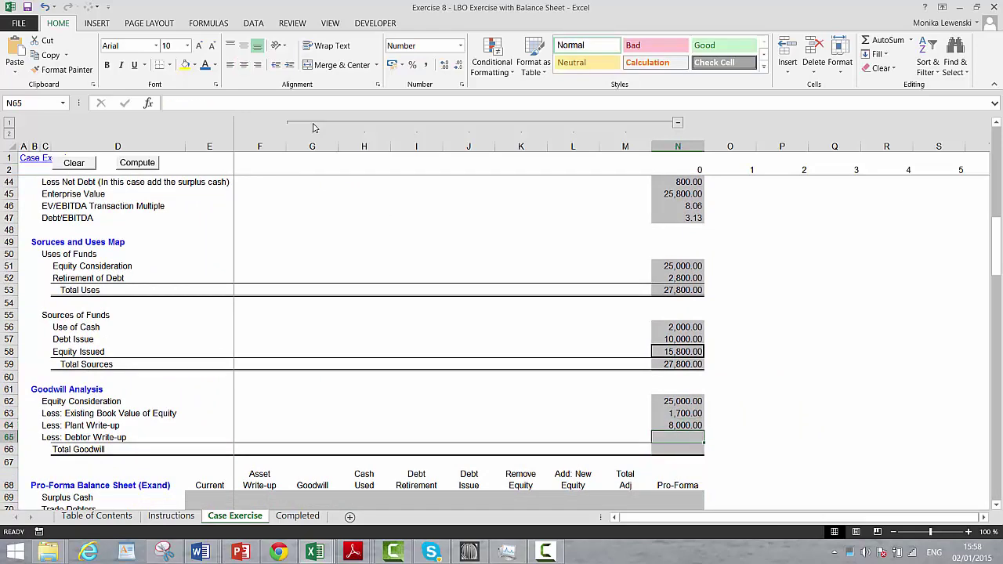
{"action": "type", "text": "="}
{"action": "key", "text": "Up"}
{"action": "key", "text": "Up"}
{"action": "key", "text": "Up"}
{"action": "key", "text": "Up"}
{"action": "key", "text": "Up"}
{"action": "key", "text": "Up"}
{"action": "key", "text": "Up"}
{"action": "key", "text": "Up"}
{"action": "key", "text": "Up"}
{"action": "key", "text": "Up"}
{"action": "key", "text": "Up"}
{"action": "key", "text": "Up"}
{"action": "key", "text": "Up"}
{"action": "key", "text": "Up"}
{"action": "key", "text": "Up"}
{"action": "key", "text": "Up"}
{"action": "key", "text": "Up"}
{"action": "key", "text": "Up"}
{"action": "key", "text": "Up"}
{"action": "key", "text": "Up"}
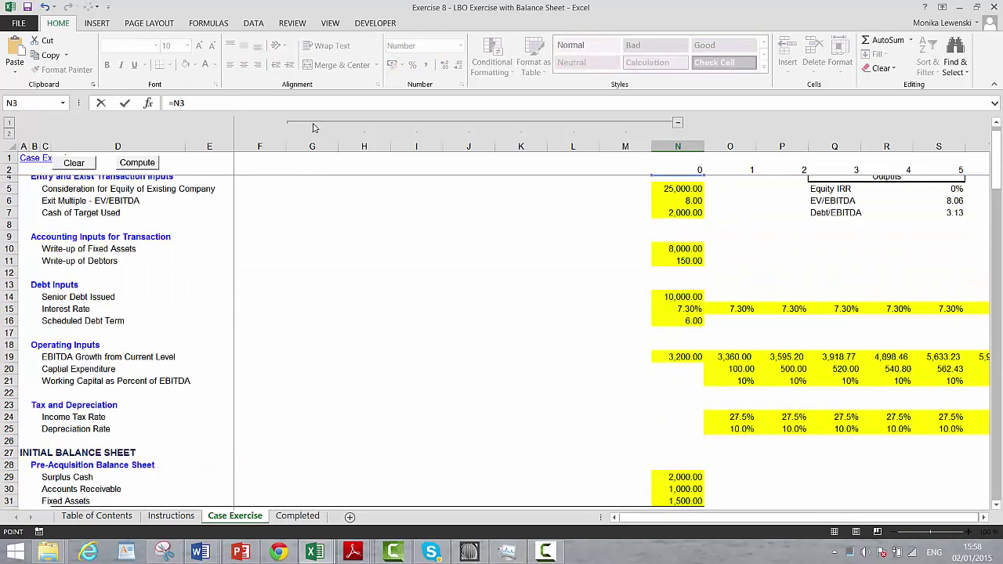
{"action": "key", "text": "Down"}
{"action": "key", "text": "Down"}
{"action": "key", "text": "Down"}
{"action": "key", "text": "Down"}
{"action": "key", "text": "Down"}
{"action": "key", "text": "Down"}
{"action": "key", "text": "Down"}
{"action": "key", "text": "Down"}
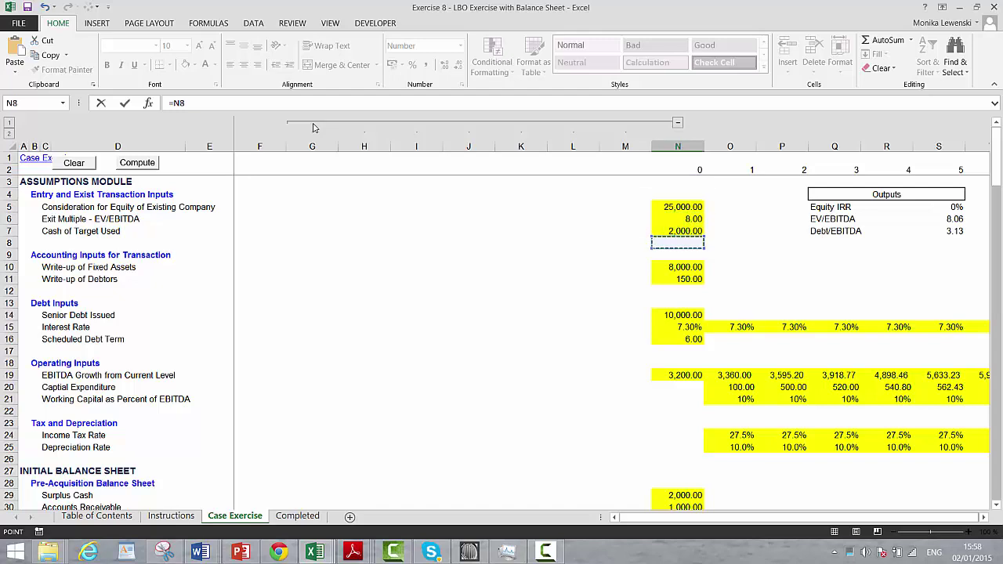
{"action": "key", "text": "Return"}
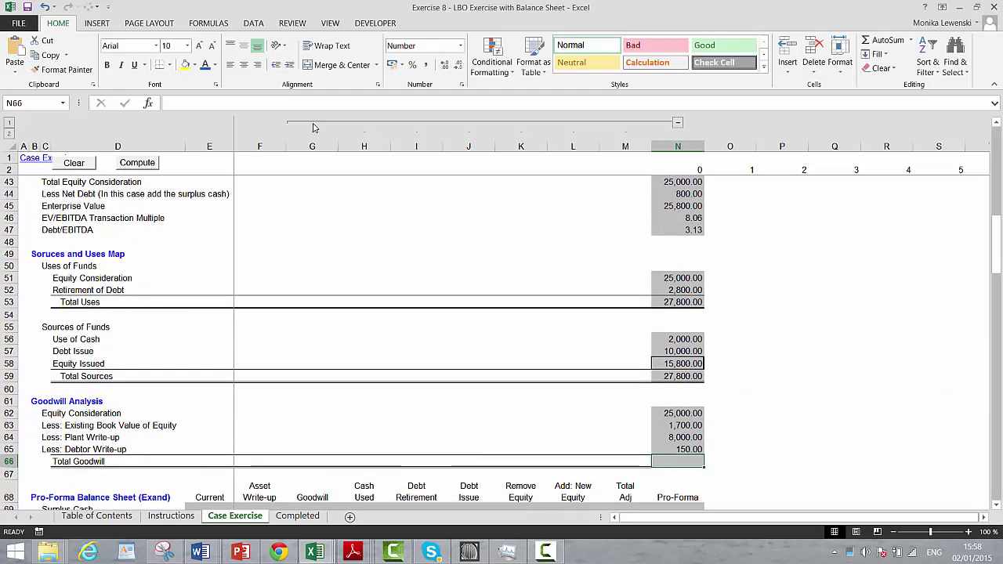
Make the Less: Existing Book Value of Equity link in N63 negative, as =-N35
{"action": "key", "text": "Up"}
{"action": "key", "text": "Up"}
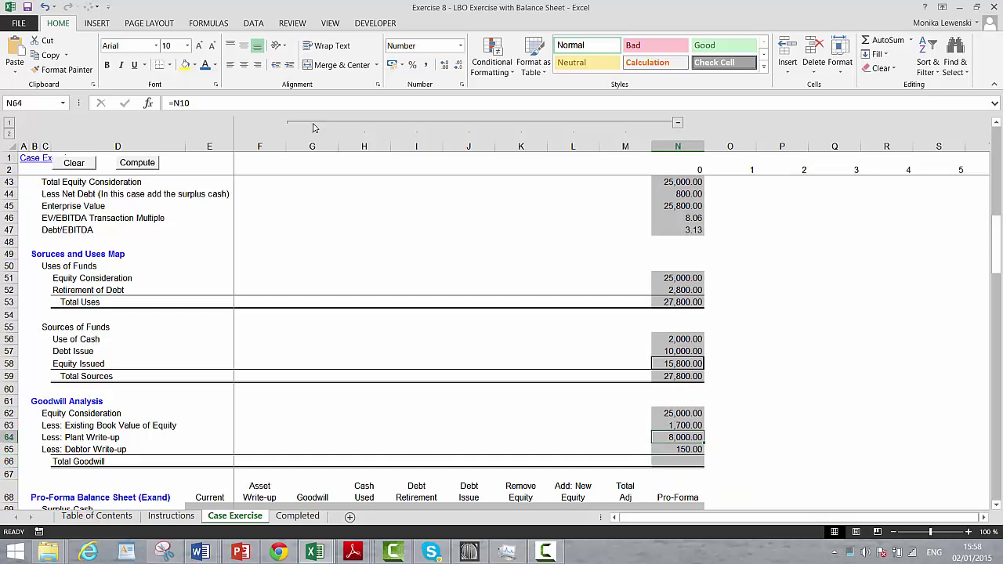
{"action": "key", "text": "Left"}
{"action": "key", "text": "Left"}
{"action": "key", "text": "Left"}
{"action": "key", "text": "Up"}
{"action": "key", "text": "Right"}
{"action": "key", "text": "Right"}
{"action": "key", "text": "Right"}
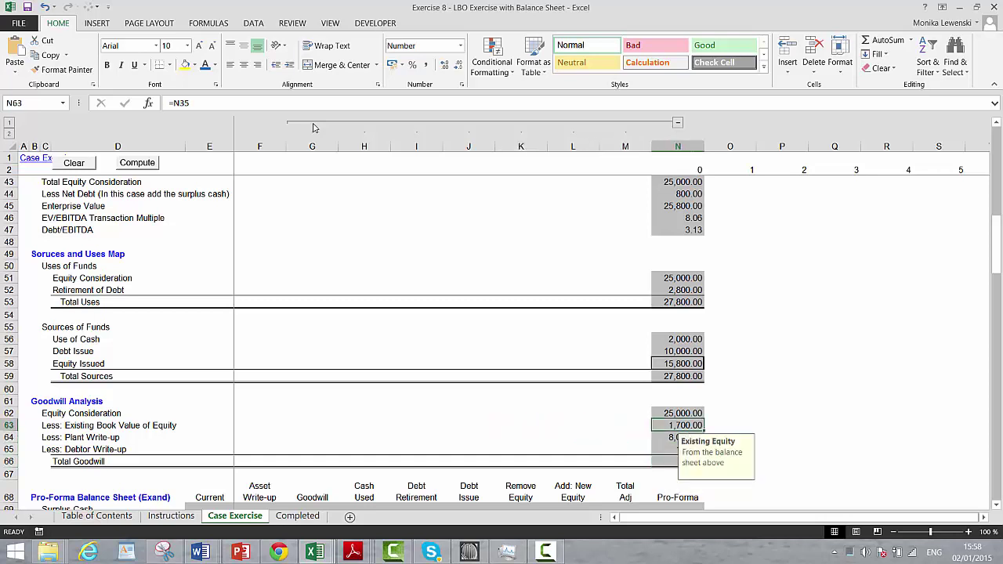
{"action": "key", "text": "F2"}
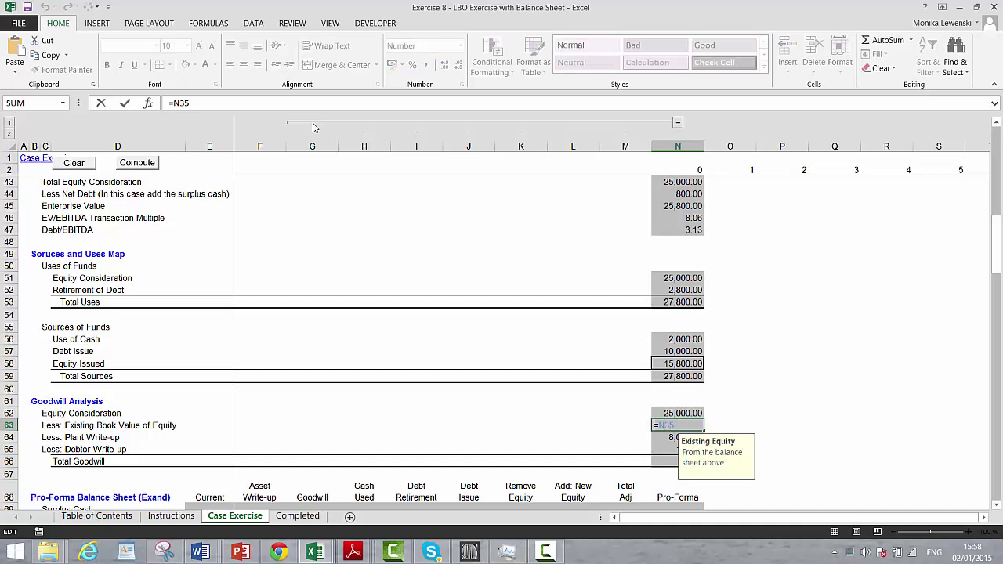
{"action": "key", "text": "Return"}
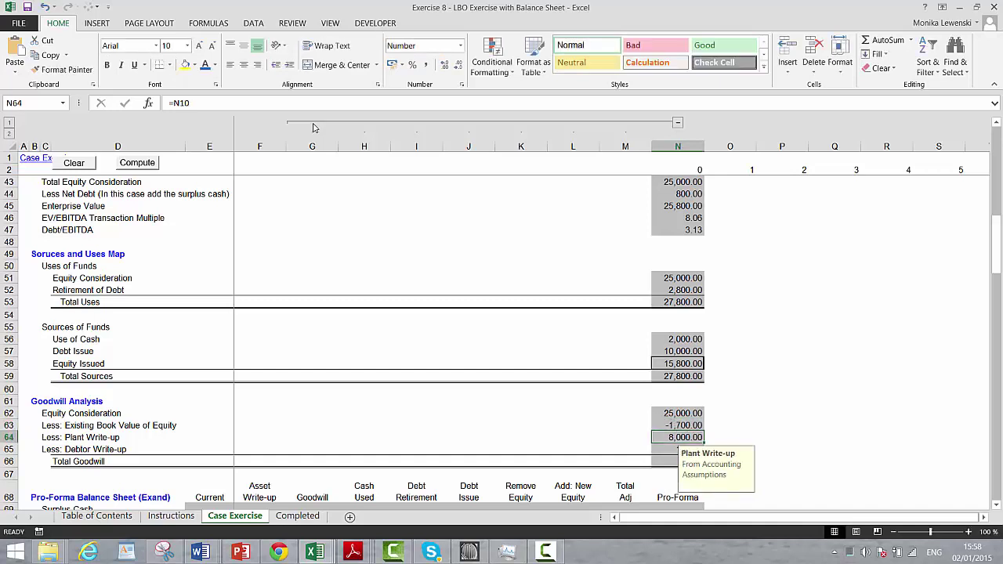
Make the Plant Write-up link to N10 in N64 and the Debtor Write-up link to N11 in N65 negative
{"action": "key", "text": "F2"}
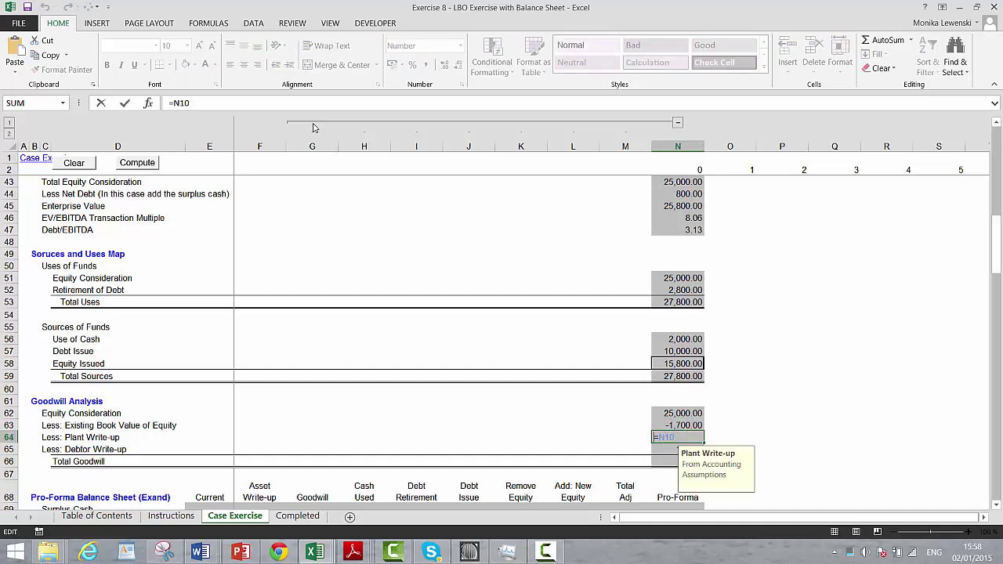
{"action": "key", "text": "Return"}
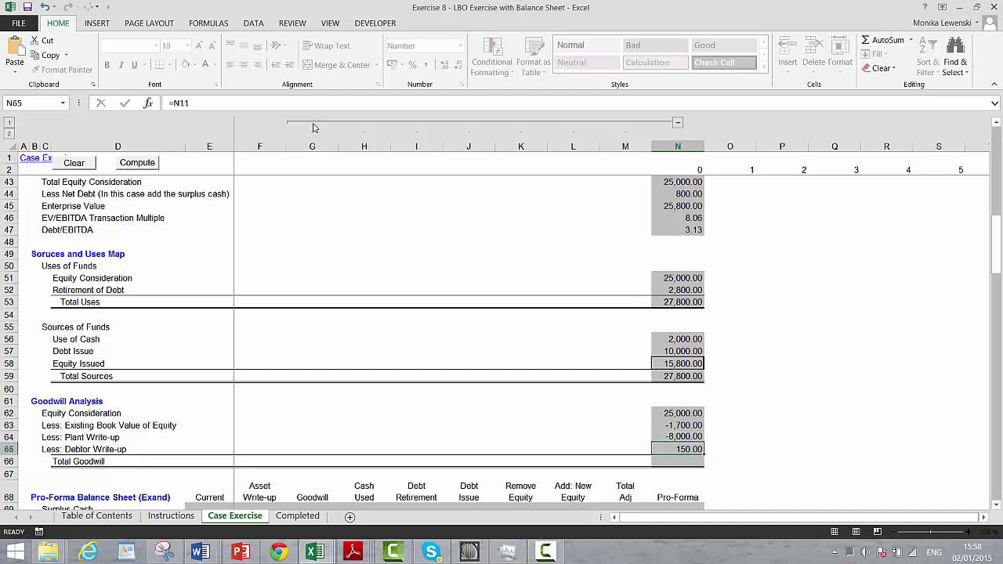
{"action": "key", "text": "F2"}
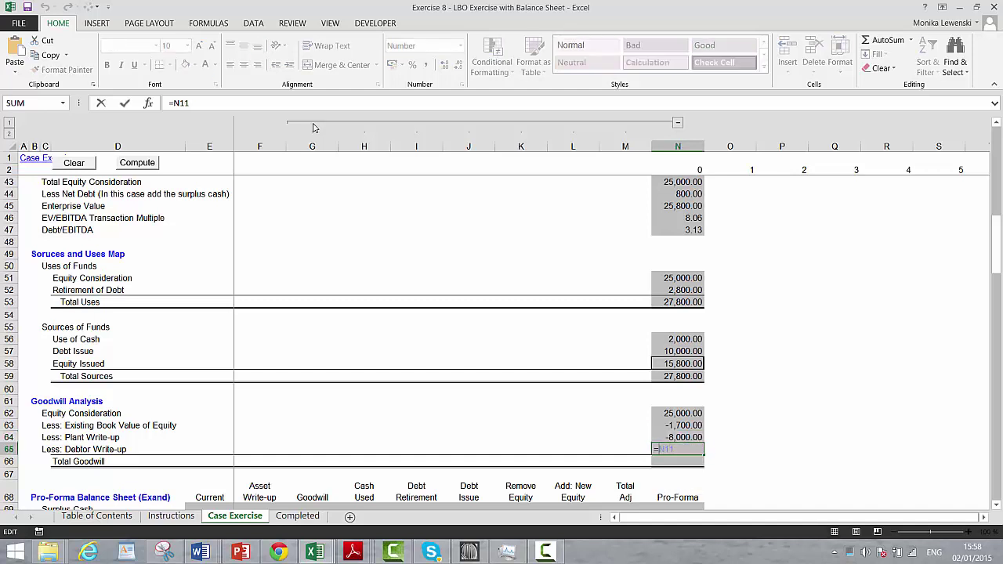
{"action": "key", "text": "Return"}
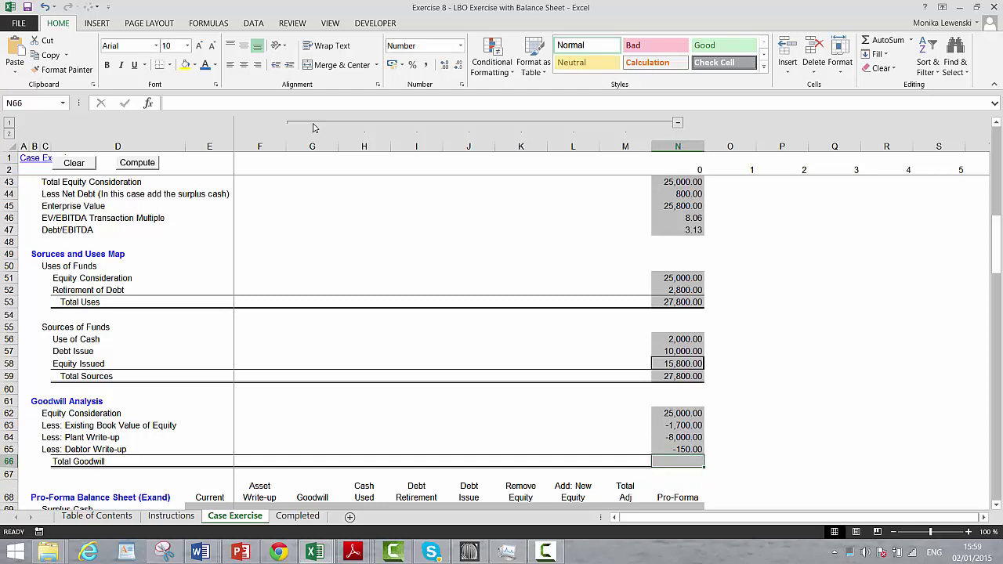
Try totalling the goodwill lines in N66 with =SUM(N62:N65), clearing the total after each attempt
{"action": "key", "text": "alt+equal"}
{"action": "key", "text": "Return"}
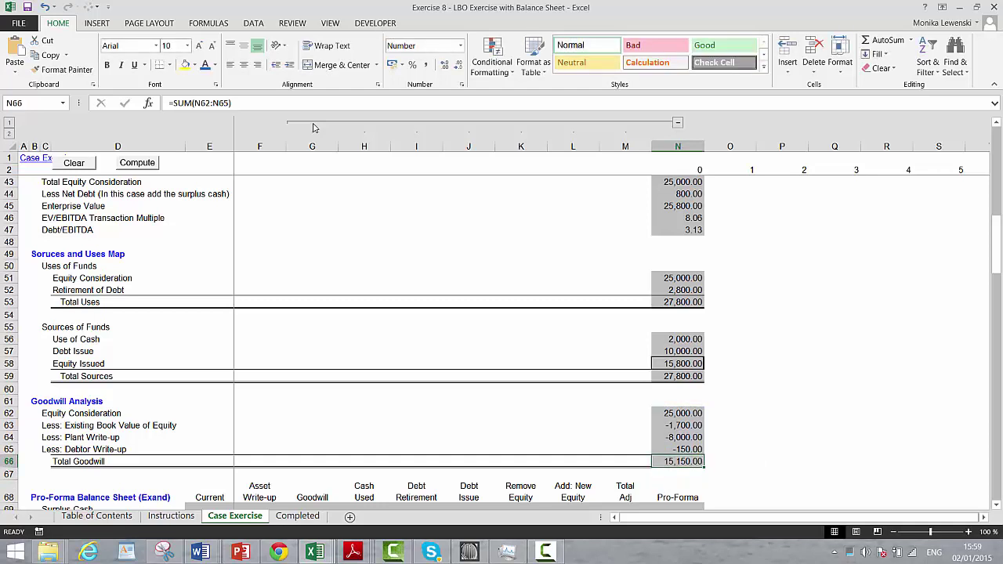
{"action": "key", "text": "Up"}
{"action": "key", "text": "Up"}
{"action": "key", "text": "Up"}
{"action": "key", "text": "Up"}
{"action": "key", "text": "shift+Down"}
{"action": "key", "text": "shift+Down"}
{"action": "key", "text": "shift+Down"}
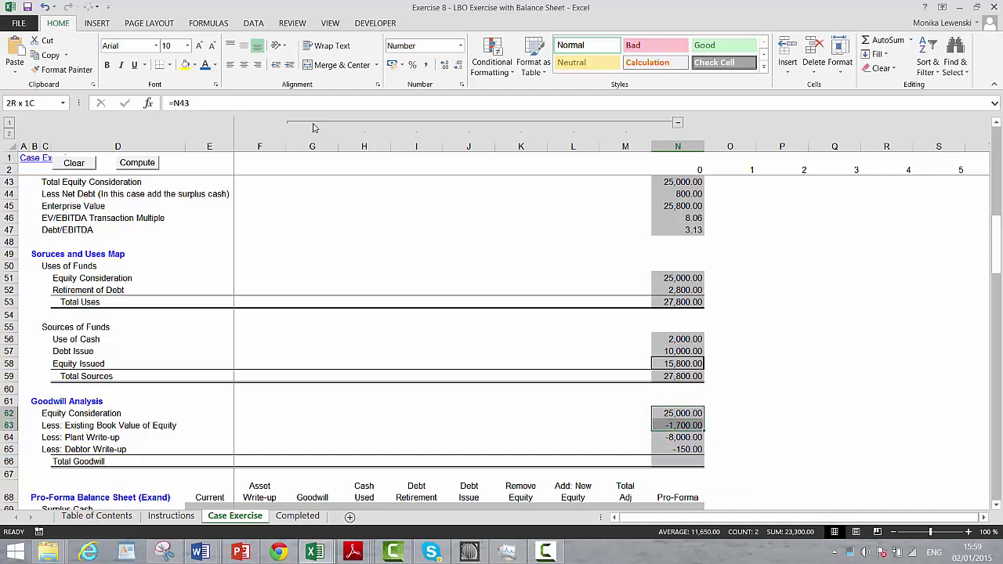
{"action": "key", "text": "shift+Down"}
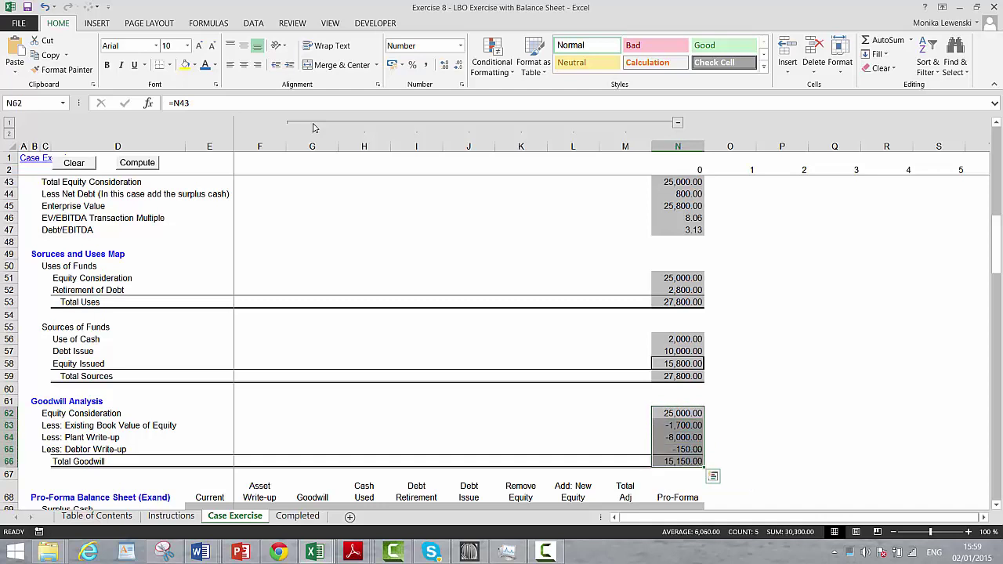
{"action": "key", "text": "Down"}
{"action": "key", "text": "Down"}
{"action": "key", "text": "Down"}
{"action": "key", "text": "Down"}
{"action": "key", "text": "ctrl+c"}
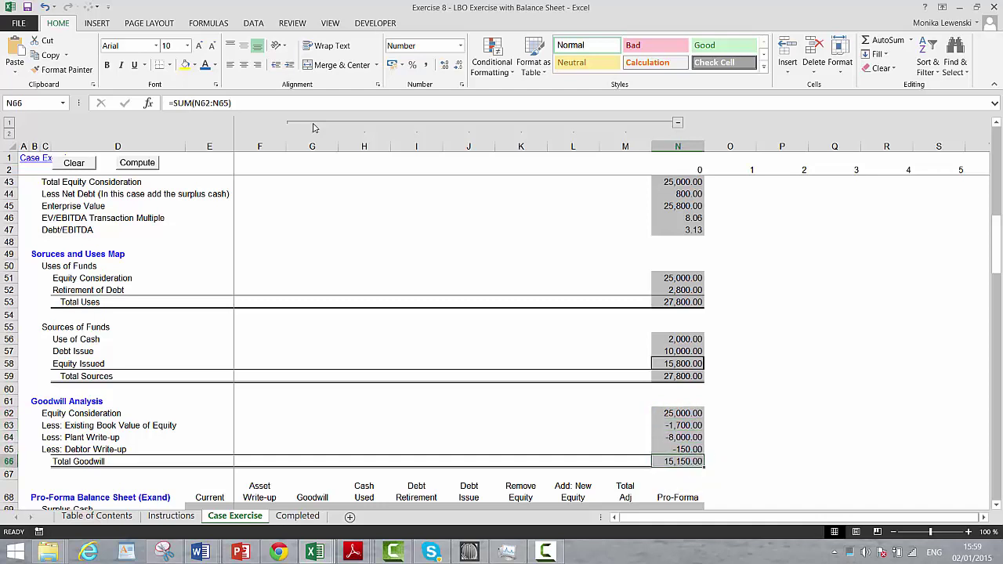
Select N62:N66 and AutoSum the goodwill lines into Total Goodwill in N66
{"action": "key", "text": "Up"}
{"action": "key", "text": "Up"}
{"action": "key", "text": "Up"}
{"action": "key", "text": "Up"}
{"action": "key", "text": "shift+Down"}
{"action": "key", "text": "shift+Down"}
{"action": "key", "text": "shift+Down"}
{"action": "key", "text": "shift+Down"}
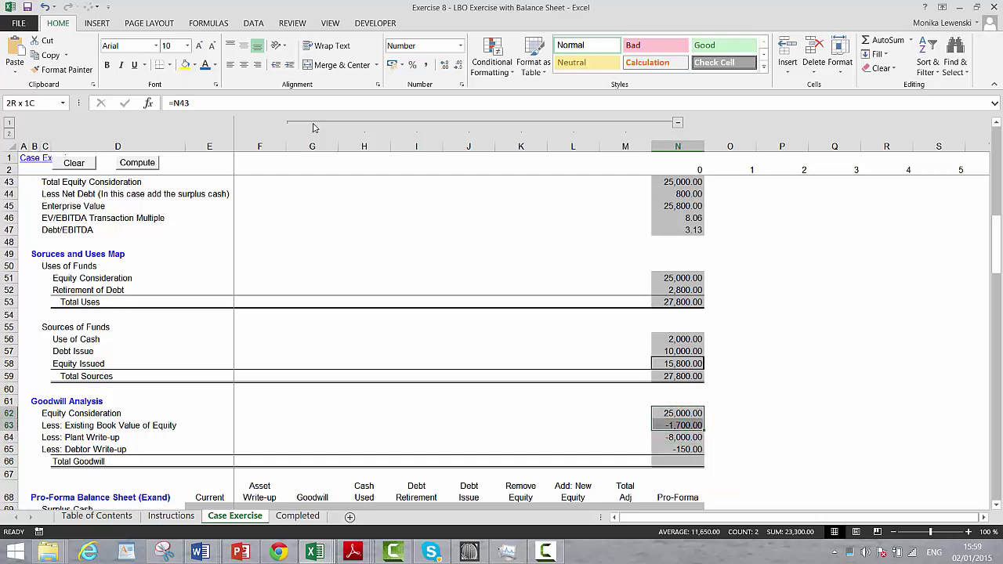
{"action": "key", "text": "ctrl+v"}
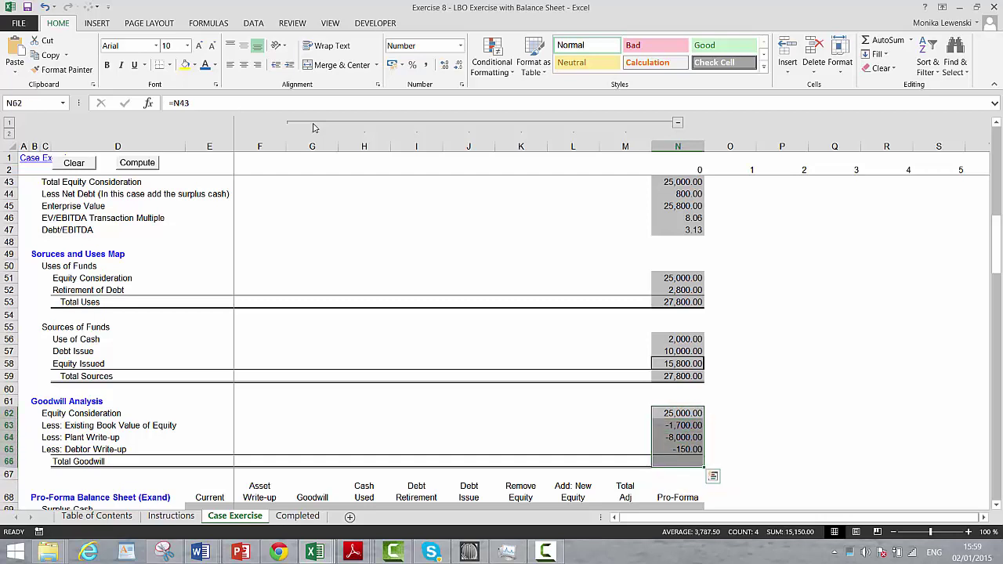
Examine the Goodwill Analysis links and the Pro-Forma Balance Sheet down to its total in row 78, including the Remove Equity column
{"action": "key", "text": "Down"}
{"action": "key", "text": "Down"}
{"action": "key", "text": "Down"}
{"action": "key", "text": "Down"}
{"action": "key", "text": "Down"}
{"action": "key", "text": "Down"}
{"action": "key", "text": "Down"}
{"action": "key", "text": "Down"}
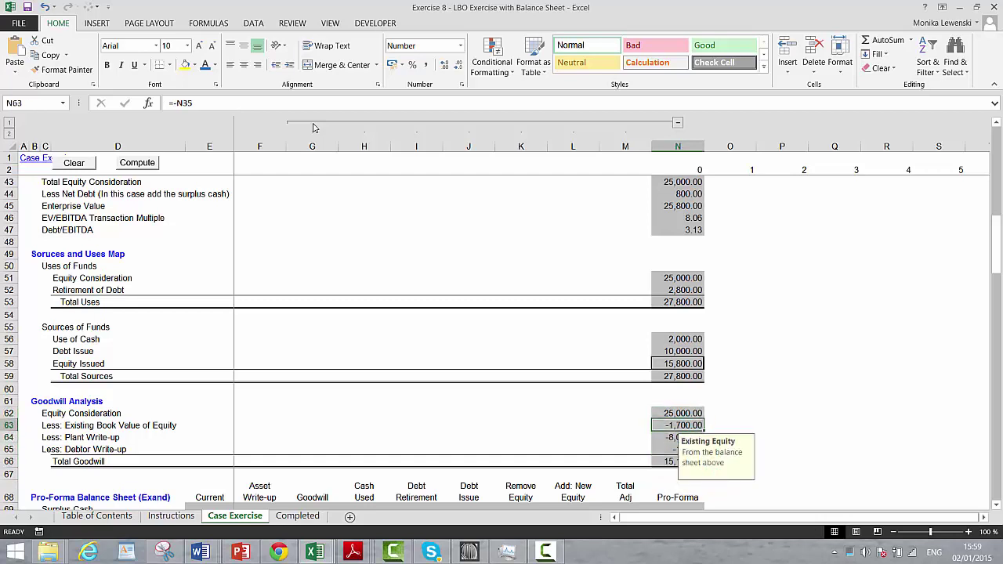
{"action": "key", "text": "Down"}
{"action": "key", "text": "Down"}
{"action": "key", "text": "Down"}
{"action": "key", "text": "Down"}
{"action": "key", "text": "Down"}
{"action": "key", "text": "Down"}
{"action": "key", "text": "Down"}
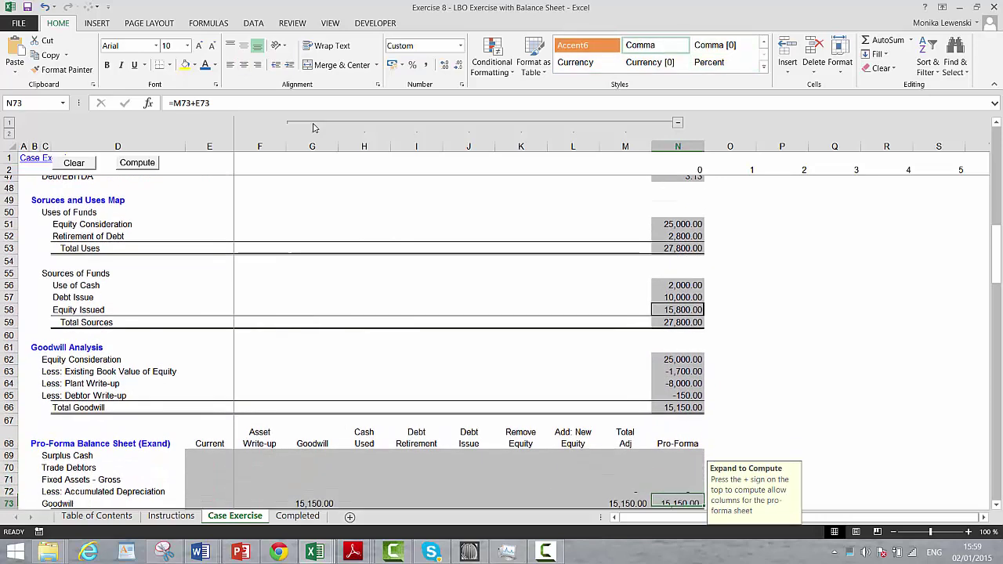
{"action": "key", "text": "Down"}
{"action": "key", "text": "Down"}
{"action": "key", "text": "Left"}
{"action": "key", "text": "Left"}
{"action": "key", "text": "Left"}
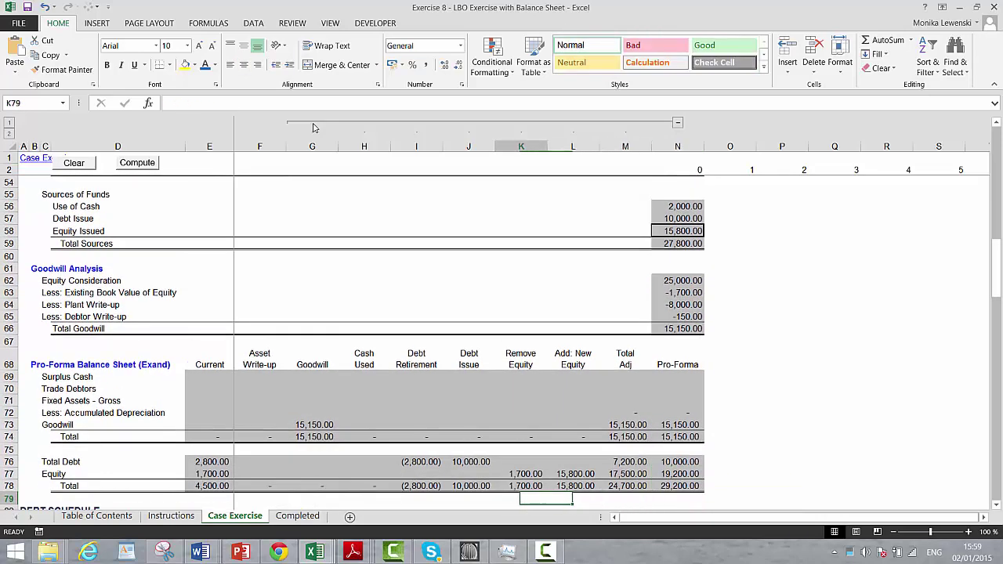
Link the Current column's Surplus Cash cell E69 in the Pro-Forma Balance Sheet to the pre-acquisition Surplus Cash in N29
{"action": "key", "text": "Left"}
{"action": "key", "text": "Left"}
{"action": "key", "text": "Left"}
{"action": "key", "text": "Left"}
{"action": "key", "text": "Left"}
{"action": "key", "text": "Left"}
{"action": "key", "text": "Left"}
{"action": "key", "text": "Up"}
{"action": "key", "text": "Up"}
{"action": "key", "text": "Up"}
{"action": "key", "text": "Up"}
{"action": "key", "text": "Up"}
{"action": "key", "text": "Up"}
{"action": "key", "text": "Up"}
{"action": "key", "text": "Up"}
{"action": "key", "text": "Up"}
{"action": "key", "text": "Up"}
{"action": "key", "text": "Up"}
{"action": "key", "text": "Up"}
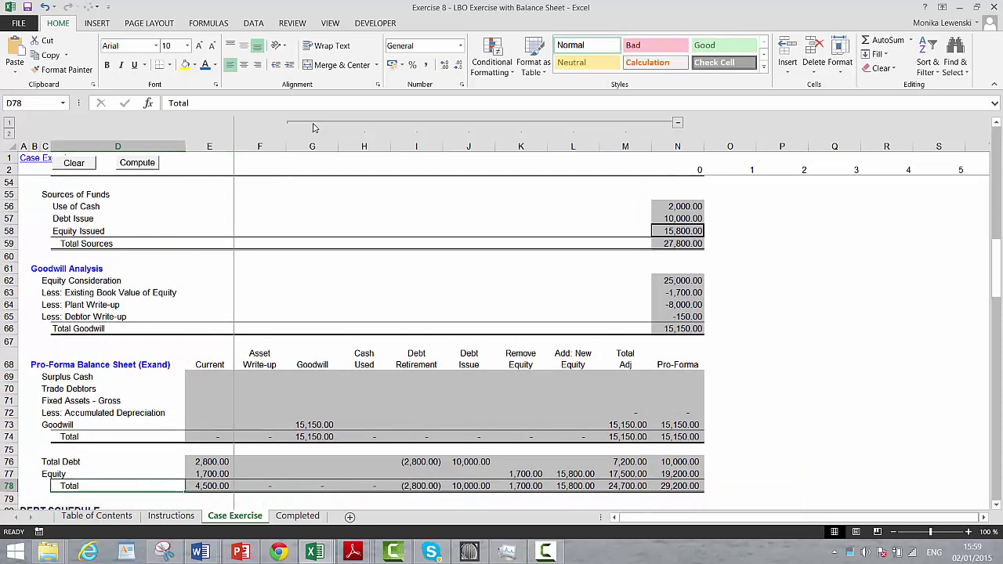
{"action": "key", "text": "Down"}
{"action": "key", "text": "Down"}
{"action": "key", "text": "Down"}
{"action": "key", "text": "Right"}
{"action": "key", "text": "Up"}
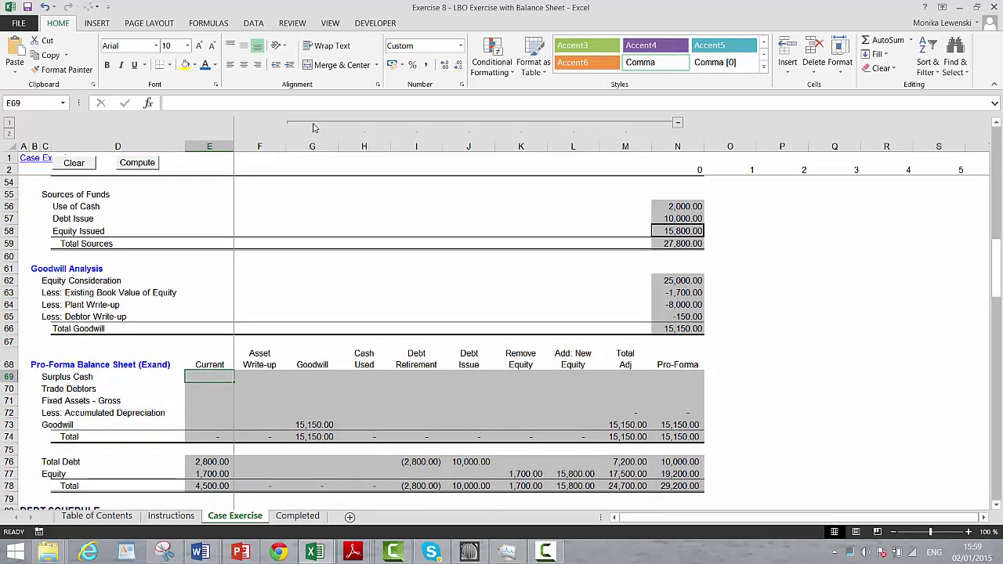
{"action": "type", "text": "="}
{"action": "key", "text": "Up"}
{"action": "key", "text": "Up"}
{"action": "key", "text": "Up"}
{"action": "key", "text": "Up"}
{"action": "key", "text": "Up"}
{"action": "key", "text": "Up"}
{"action": "key", "text": "Up"}
{"action": "key", "text": "Up"}
{"action": "key", "text": "Up"}
{"action": "key", "text": "Up"}
{"action": "key", "text": "Up"}
{"action": "key", "text": "Up"}
{"action": "key", "text": "Up"}
{"action": "key", "text": "Up"}
{"action": "key", "text": "Up"}
{"action": "key", "text": "Up"}
{"action": "key", "text": "Up"}
{"action": "key", "text": "Up"}
{"action": "key", "text": "Up"}
{"action": "key", "text": "Up"}
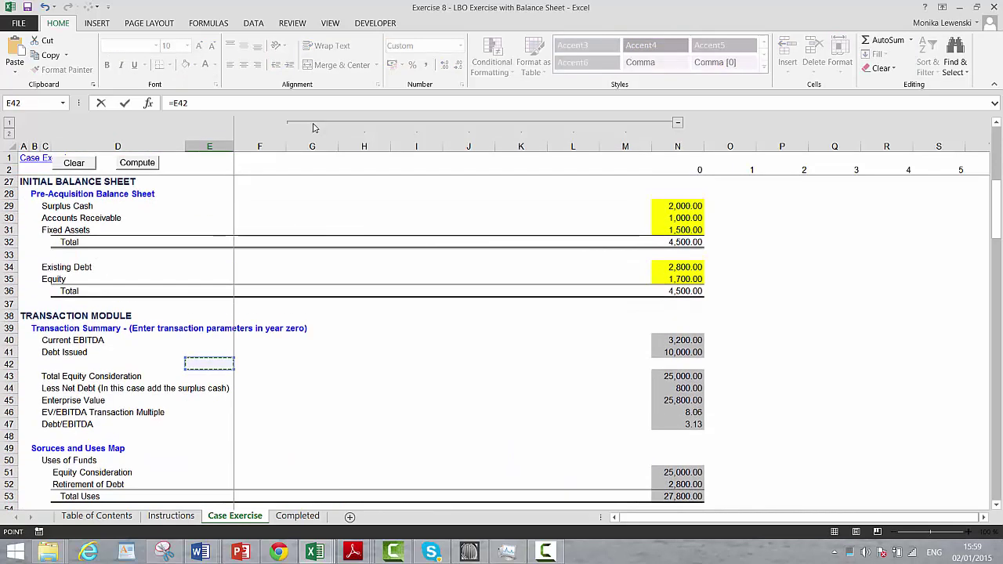
{"action": "key", "text": "Up"}
{"action": "key", "text": "Up"}
{"action": "key", "text": "Up"}
{"action": "key", "text": "Up"}
{"action": "key", "text": "Up"}
{"action": "key", "text": "Up"}
{"action": "key", "text": "Up"}
{"action": "key", "text": "Up"}
{"action": "key", "text": "Up"}
{"action": "key", "text": "Up"}
{"action": "key", "text": "Up"}
{"action": "key", "text": "Up"}
{"action": "key", "text": "Up"}
{"action": "key", "text": "Right"}
{"action": "key", "text": "Right"}
{"action": "key", "text": "Right"}
{"action": "key", "text": "Right"}
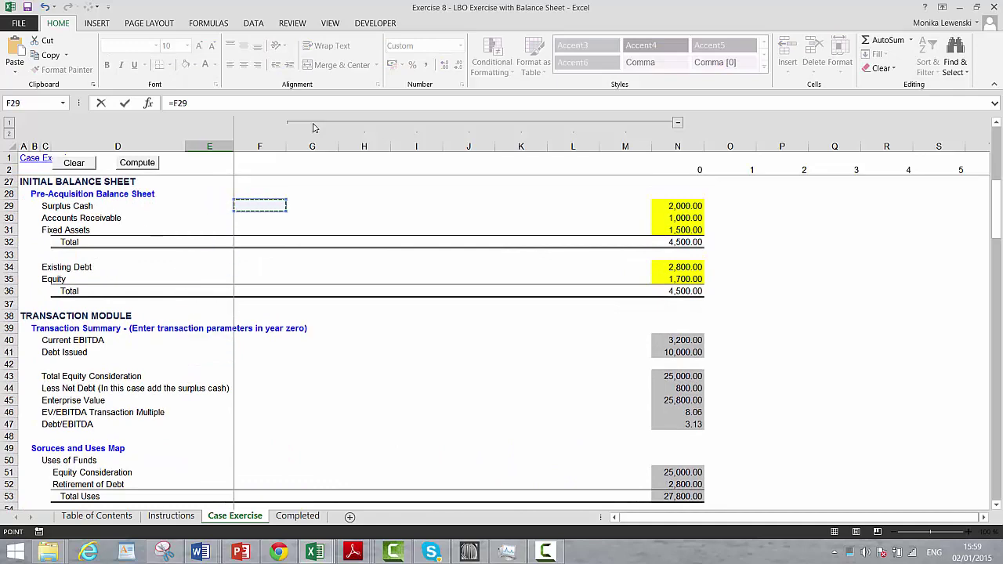
{"action": "key", "text": "Right"}
{"action": "key", "text": "Right"}
{"action": "key", "text": "Right"}
{"action": "key", "text": "Right"}
{"action": "key", "text": "Right"}
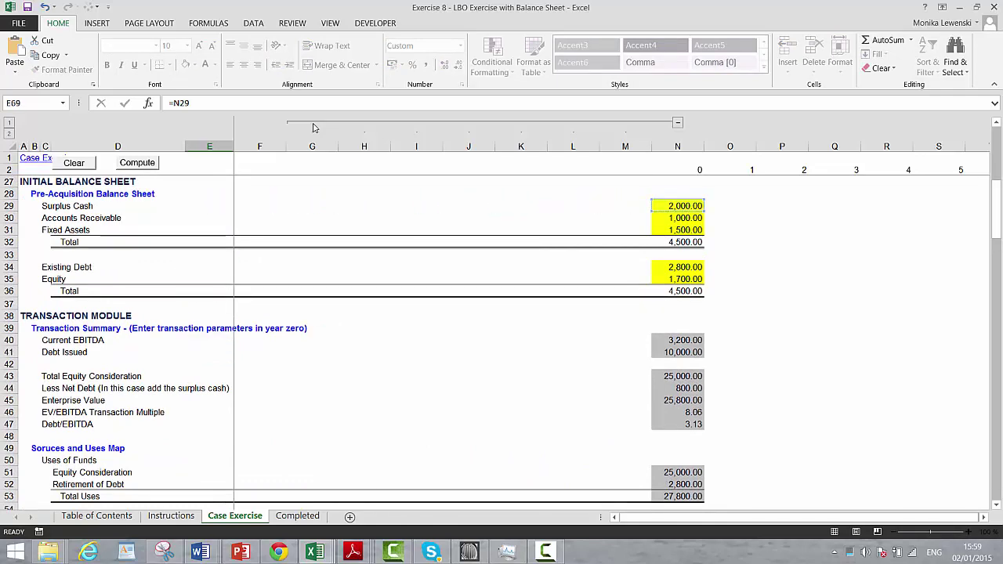
{"action": "key", "text": "Return"}
Link the current Trade Debtors cell E70 to the pre-acquisition Accounts Receivable in N30
{"action": "type", "text": "="}
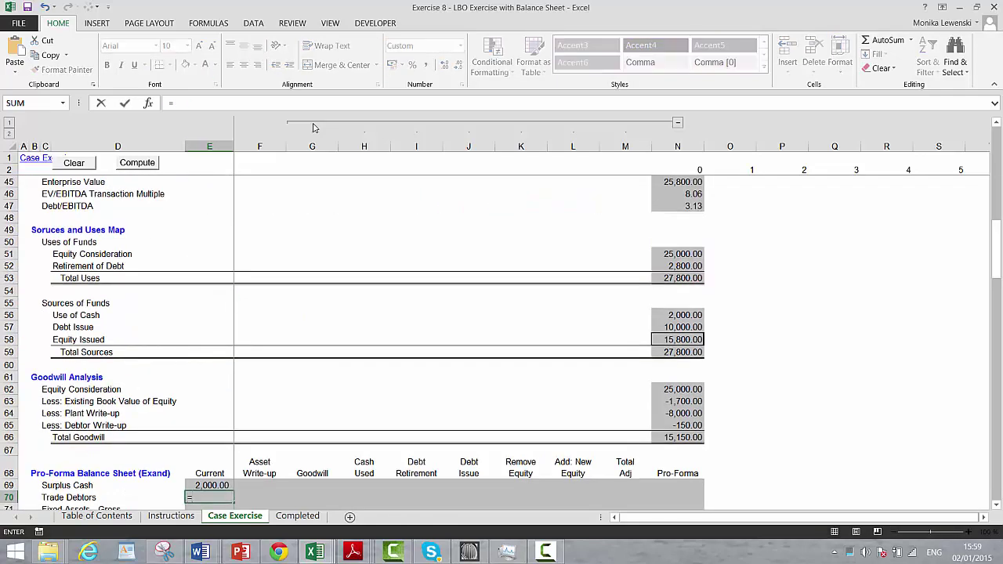
{"action": "key", "text": "Up"}
{"action": "key", "text": "Up"}
{"action": "key", "text": "Up"}
{"action": "key", "text": "Up"}
{"action": "key", "text": "Up"}
{"action": "key", "text": "Up"}
{"action": "key", "text": "Up"}
{"action": "key", "text": "Up"}
{"action": "key", "text": "Up"}
{"action": "key", "text": "Up"}
{"action": "key", "text": "Up"}
{"action": "key", "text": "Up"}
{"action": "key", "text": "Up"}
{"action": "key", "text": "Up"}
{"action": "key", "text": "Up"}
{"action": "key", "text": "Up"}
{"action": "key", "text": "Up"}
{"action": "key", "text": "Up"}
{"action": "key", "text": "Up"}
{"action": "key", "text": "Up"}
{"action": "key", "text": "Up"}
{"action": "key", "text": "Up"}
{"action": "key", "text": "Up"}
{"action": "key", "text": "Up"}
{"action": "key", "text": "Up"}
{"action": "key", "text": "Up"}
{"action": "key", "text": "Up"}
{"action": "key", "text": "Up"}
{"action": "key", "text": "Up"}
{"action": "key", "text": "Up"}
{"action": "key", "text": "Up"}
{"action": "key", "text": "Up"}
{"action": "key", "text": "Up"}
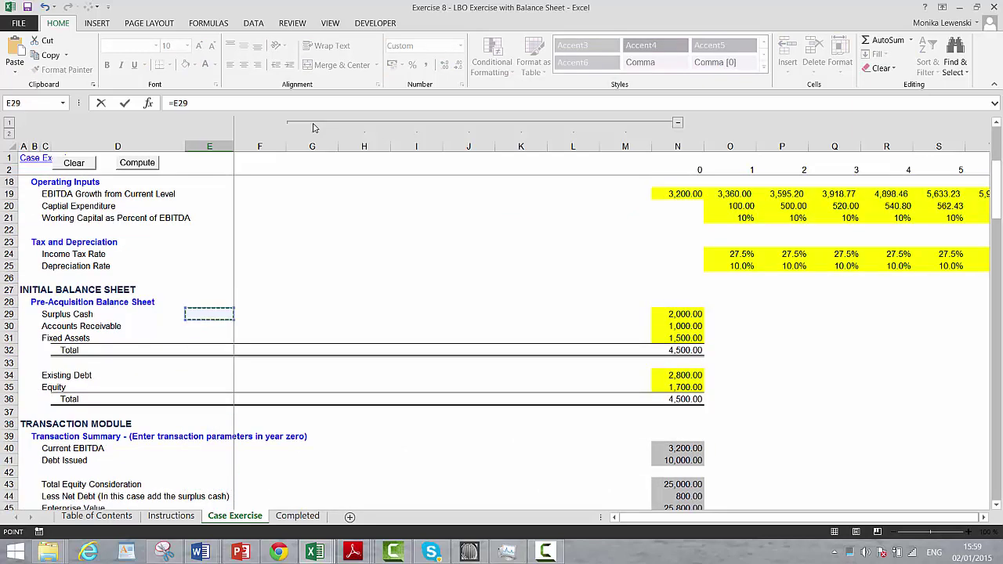
{"action": "key", "text": "Down"}
{"action": "key", "text": "Right"}
{"action": "key", "text": "Right"}
{"action": "key", "text": "Right"}
{"action": "key", "text": "Right"}
{"action": "key", "text": "Right"}
{"action": "key", "text": "Right"}
{"action": "key", "text": "Right"}
{"action": "key", "text": "Right"}
{"action": "key", "text": "Right"}
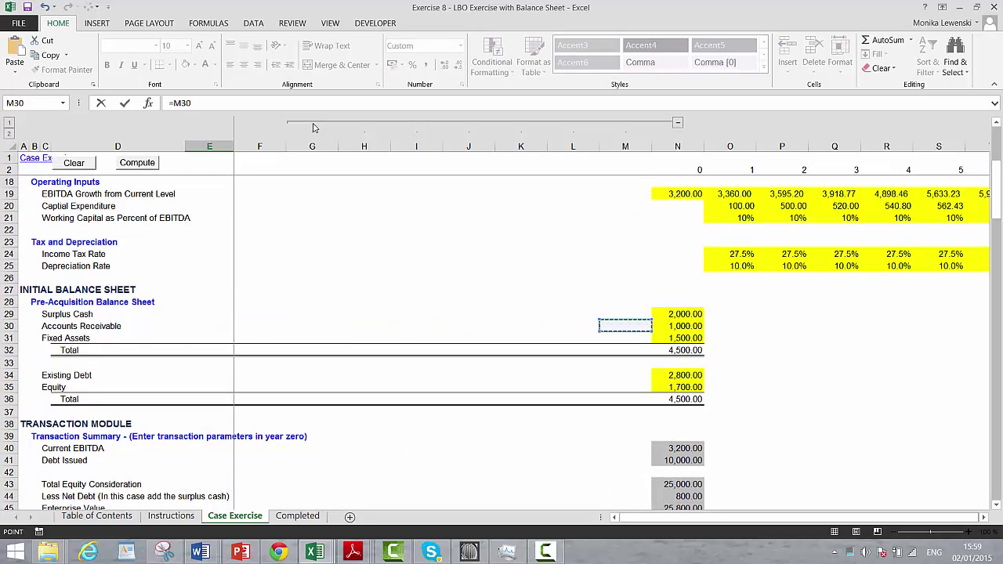
{"action": "key", "text": "Return"}
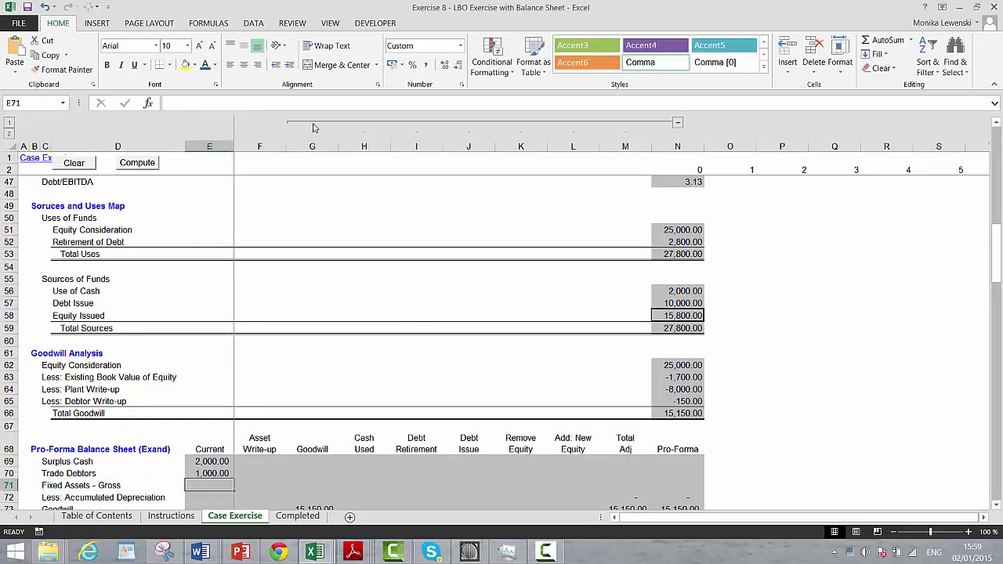
Link the current Fixed Assets - Gross cell E71 to the pre-acquisition Fixed Assets in N31
{"action": "type", "text": "="}
{"action": "key", "text": "Up"}
{"action": "key", "text": "Up"}
{"action": "key", "text": "Up"}
{"action": "key", "text": "Up"}
{"action": "key", "text": "Up"}
{"action": "key", "text": "Up"}
{"action": "key", "text": "Up"}
{"action": "key", "text": "Up"}
{"action": "key", "text": "Up"}
{"action": "key", "text": "Up"}
{"action": "key", "text": "Up"}
{"action": "key", "text": "Up"}
{"action": "key", "text": "Up"}
{"action": "key", "text": "Up"}
{"action": "key", "text": "Up"}
{"action": "key", "text": "Up"}
{"action": "key", "text": "Up"}
{"action": "key", "text": "Up"}
{"action": "key", "text": "Up"}
{"action": "key", "text": "Up"}
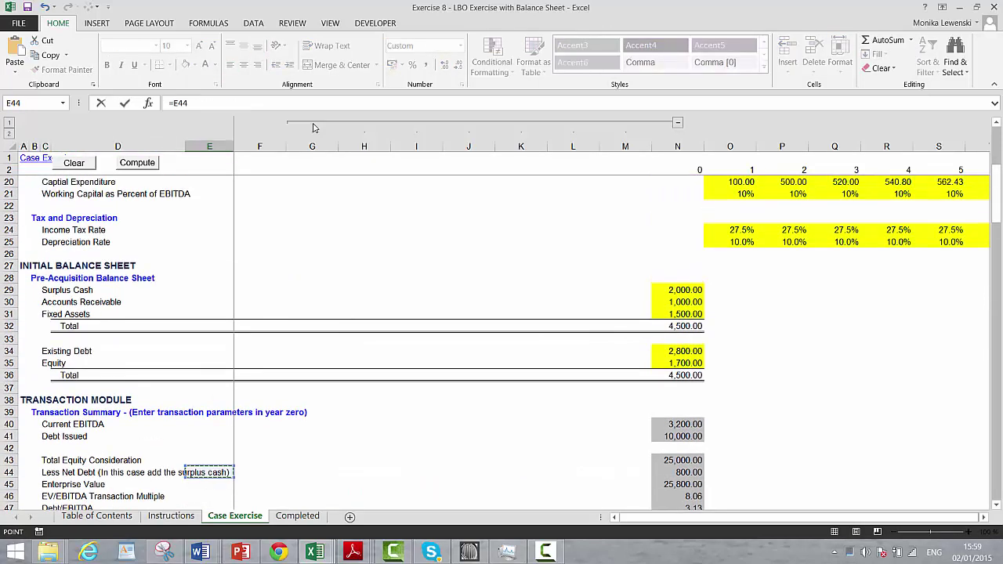
{"action": "key", "text": "Up"}
{"action": "key", "text": "Up"}
{"action": "key", "text": "Up"}
{"action": "key", "text": "Up"}
{"action": "key", "text": "Up"}
{"action": "key", "text": "Up"}
{"action": "key", "text": "Up"}
{"action": "key", "text": "Up"}
{"action": "key", "text": "Up"}
{"action": "key", "text": "Up"}
{"action": "key", "text": "Up"}
{"action": "key", "text": "Up"}
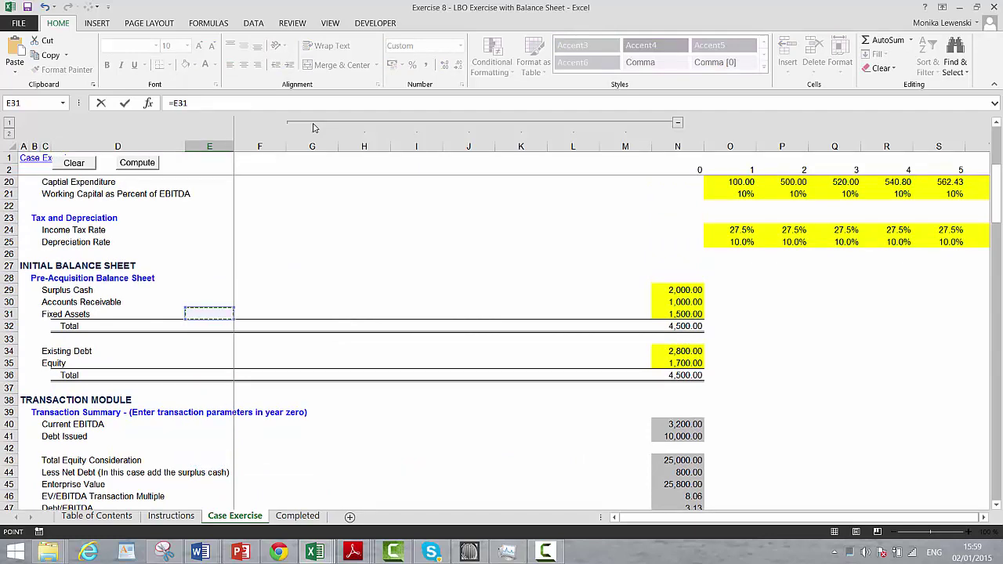
{"action": "key", "text": "Right"}
{"action": "key", "text": "Right"}
{"action": "key", "text": "Right"}
{"action": "key", "text": "Right"}
{"action": "key", "text": "Right"}
{"action": "key", "text": "Right"}
{"action": "key", "text": "Right"}
{"action": "key", "text": "Right"}
{"action": "key", "text": "Right"}
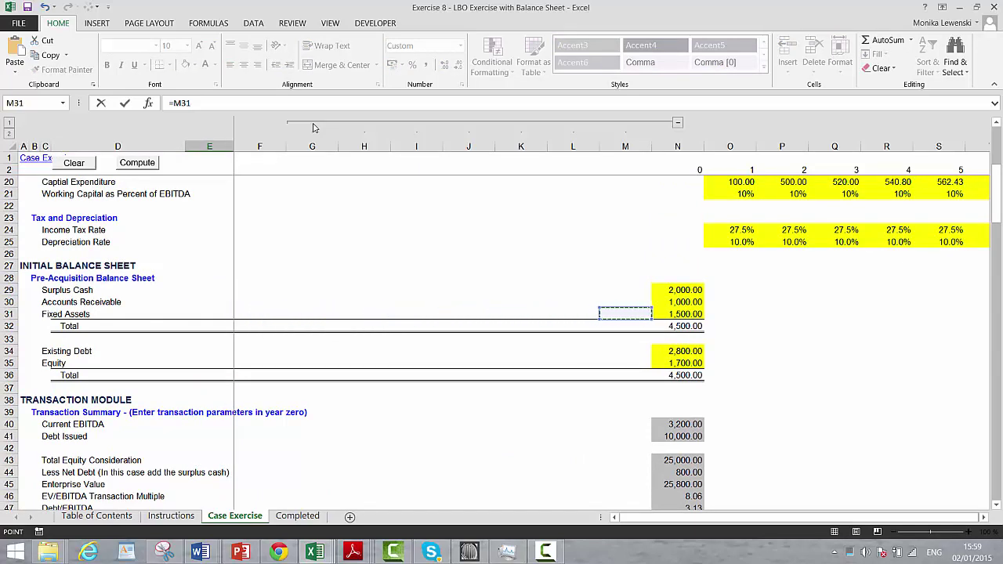
{"action": "key", "text": "Return"}
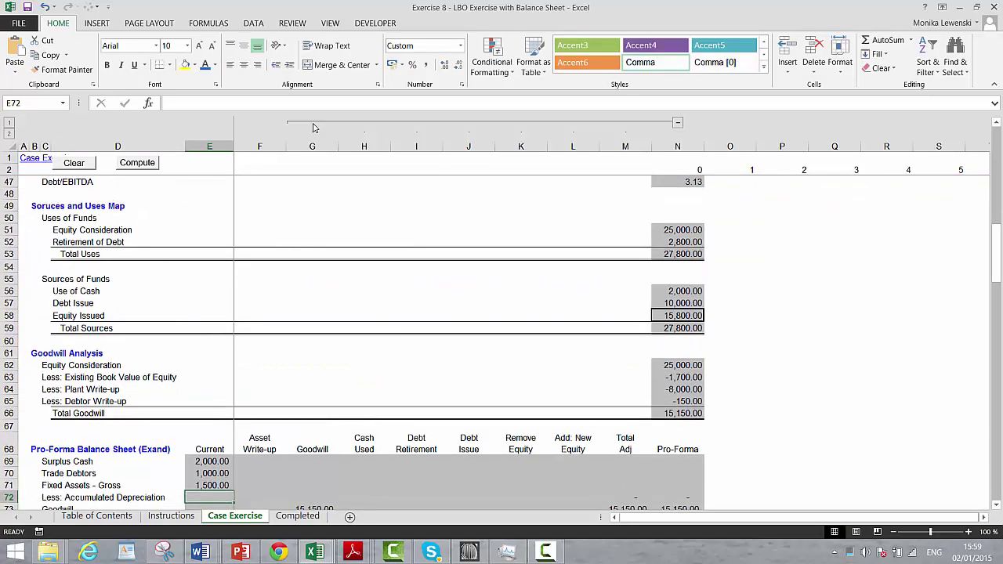
{"action": "key", "text": "Down"}
{"action": "key", "text": "Down"}
{"action": "key", "text": "Up"}
{"action": "key", "text": "Up"}
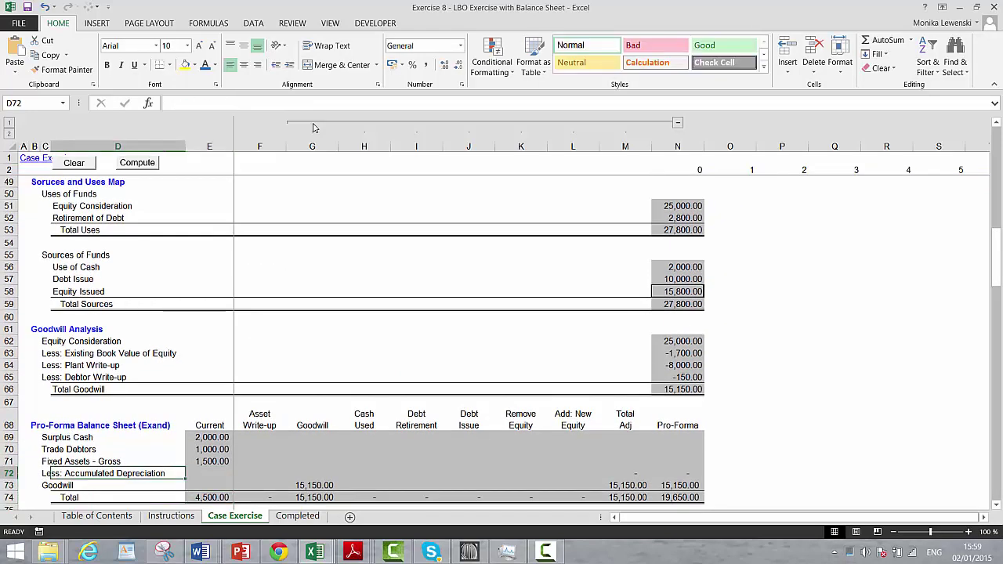
Review the sheet from the Pro-Forma Balance Sheet back up through the pre-acquisition balance sheet to the Assumptions Module inputs
{"action": "key", "text": "Up"}
{"action": "key", "text": "Up"}
{"action": "key", "text": "Up"}
{"action": "key", "text": "Up"}
{"action": "key", "text": "Up"}
{"action": "key", "text": "Up"}
{"action": "key", "text": "Up"}
{"action": "key", "text": "Up"}
{"action": "key", "text": "Up"}
{"action": "key", "text": "Up"}
{"action": "key", "text": "Up"}
{"action": "key", "text": "Up"}
{"action": "key", "text": "Up"}
{"action": "key", "text": "Up"}
{"action": "key", "text": "Up"}
{"action": "key", "text": "Up"}
{"action": "key", "text": "Up"}
{"action": "key", "text": "Up"}
{"action": "key", "text": "Up"}
{"action": "key", "text": "Up"}
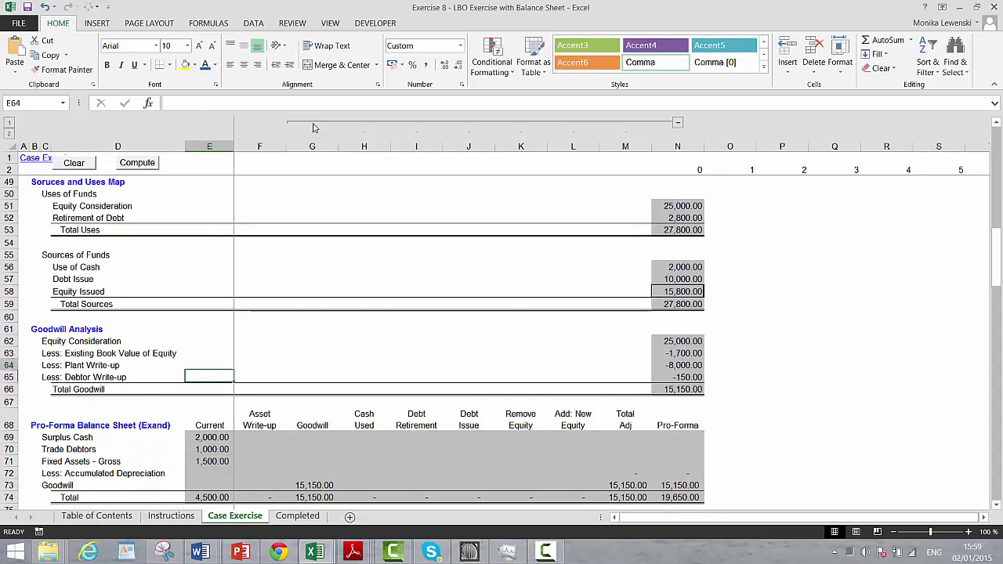
{"action": "key", "text": "Up"}
{"action": "key", "text": "Up"}
{"action": "key", "text": "Up"}
{"action": "key", "text": "Up"}
{"action": "key", "text": "Up"}
{"action": "key", "text": "Up"}
{"action": "key", "text": "Up"}
{"action": "key", "text": "Up"}
{"action": "key", "text": "Up"}
{"action": "key", "text": "Up"}
{"action": "key", "text": "Up"}
{"action": "key", "text": "Up"}
{"action": "key", "text": "Up"}
{"action": "key", "text": "Up"}
{"action": "key", "text": "Up"}
{"action": "key", "text": "Up"}
{"action": "key", "text": "Up"}
{"action": "key", "text": "Up"}
{"action": "key", "text": "Up"}
{"action": "key", "text": "Up"}
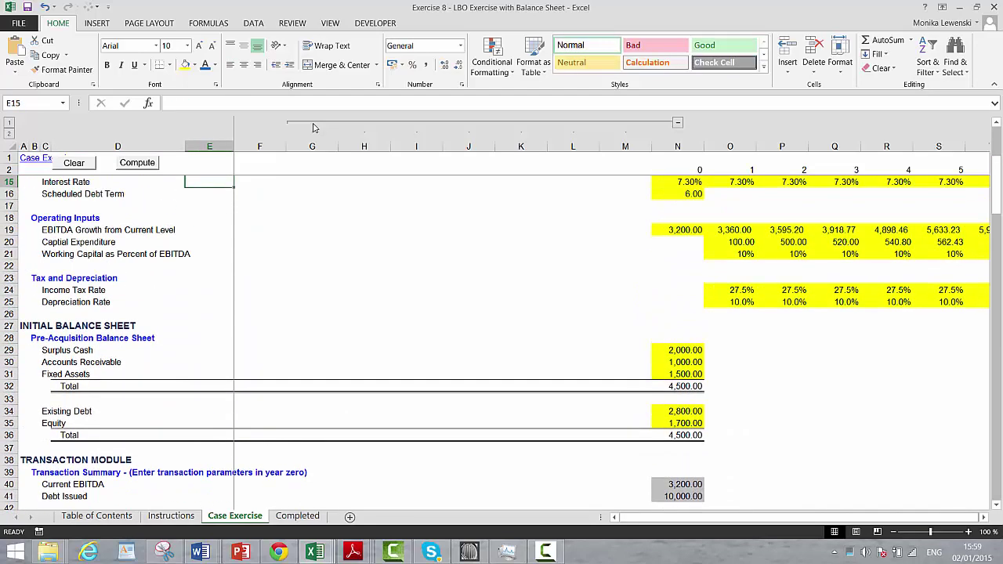
{"action": "key", "text": "Down"}
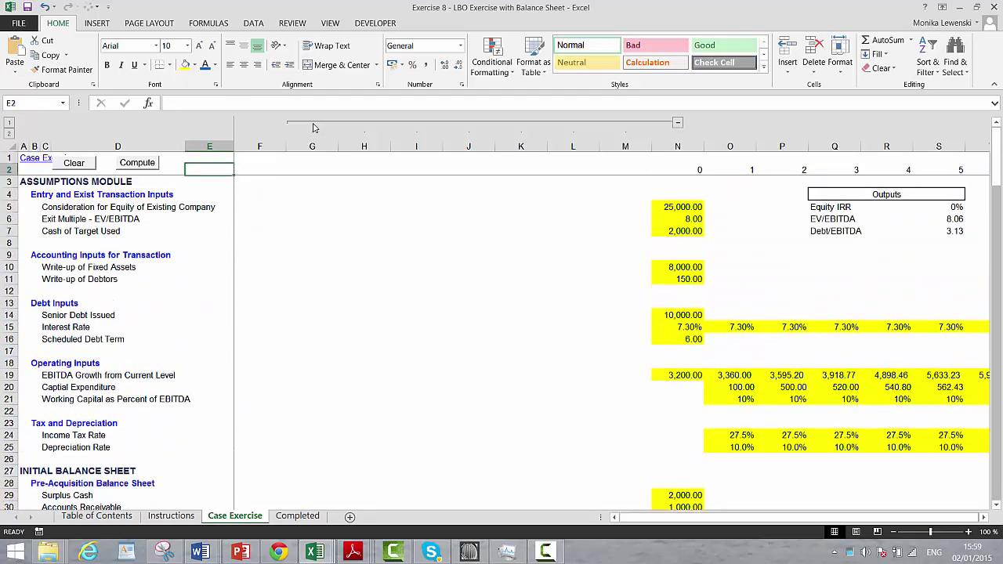
Examine the Transaction Module and the Pro-Forma Balance Sheet's Current column links, down to the Debt Schedule's Closing Balance row
{"action": "key", "text": "Page_Down"}
{"action": "key", "text": "Down"}
{"action": "key", "text": "Down"}
{"action": "key", "text": "Down"}
{"action": "key", "text": "Down"}
{"action": "key", "text": "Down"}
{"action": "key", "text": "Down"}
{"action": "key", "text": "Down"}
{"action": "key", "text": "Down"}
{"action": "key", "text": "Down"}
{"action": "key", "text": "Down"}
{"action": "key", "text": "Down"}
{"action": "key", "text": "Down"}
{"action": "key", "text": "Down"}
{"action": "key", "text": "Down"}
{"action": "key", "text": "Down"}
{"action": "key", "text": "Down"}
{"action": "key", "text": "Down"}
{"action": "key", "text": "Down"}
{"action": "key", "text": "Down"}
{"action": "key", "text": "Down"}
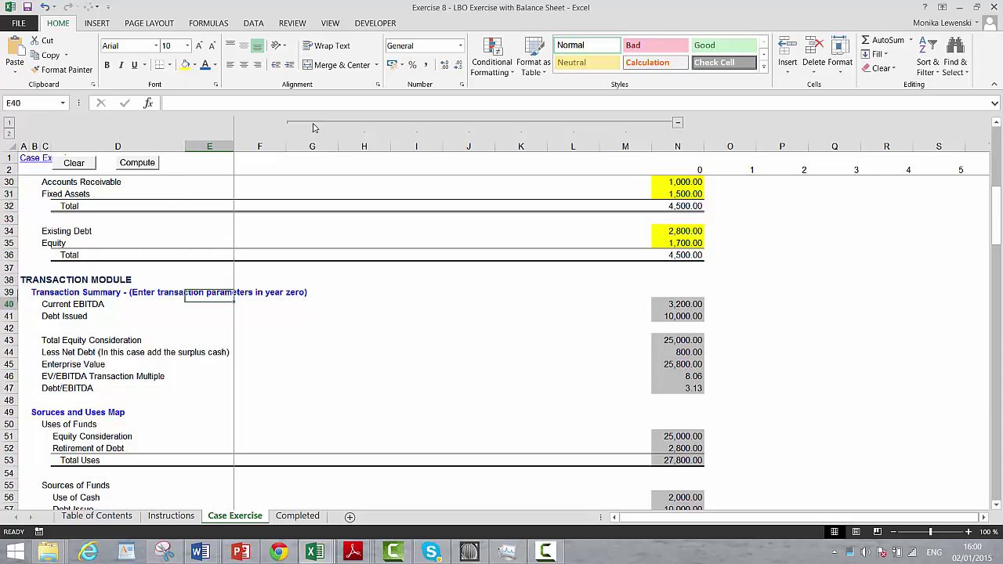
{"action": "key", "text": "Down"}
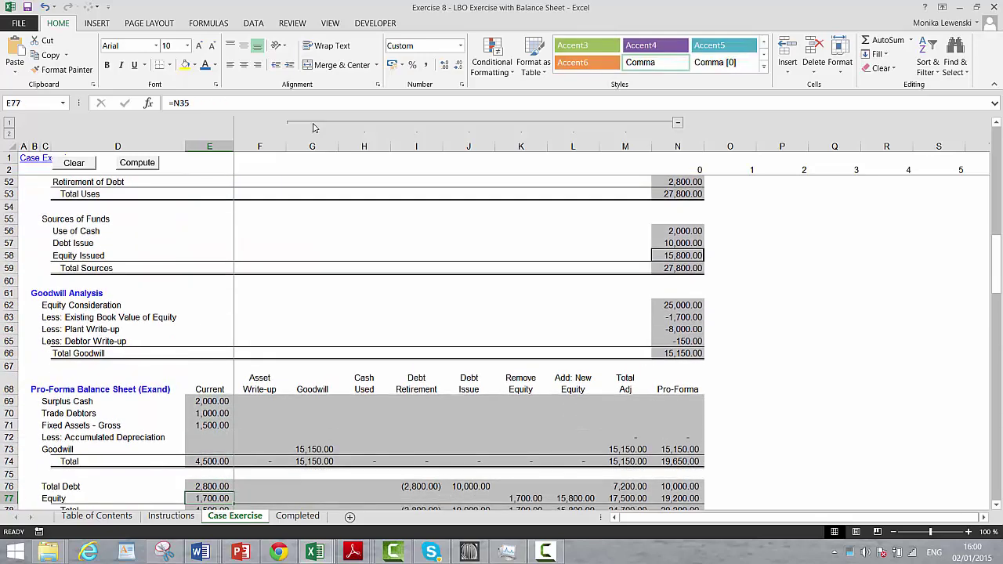
{"action": "key", "text": "Up"}
{"action": "key", "text": "Up"}
{"action": "key", "text": "Up"}
{"action": "key", "text": "Up"}
{"action": "key", "text": "Up"}
{"action": "key", "text": "Up"}
{"action": "key", "text": "Up"}
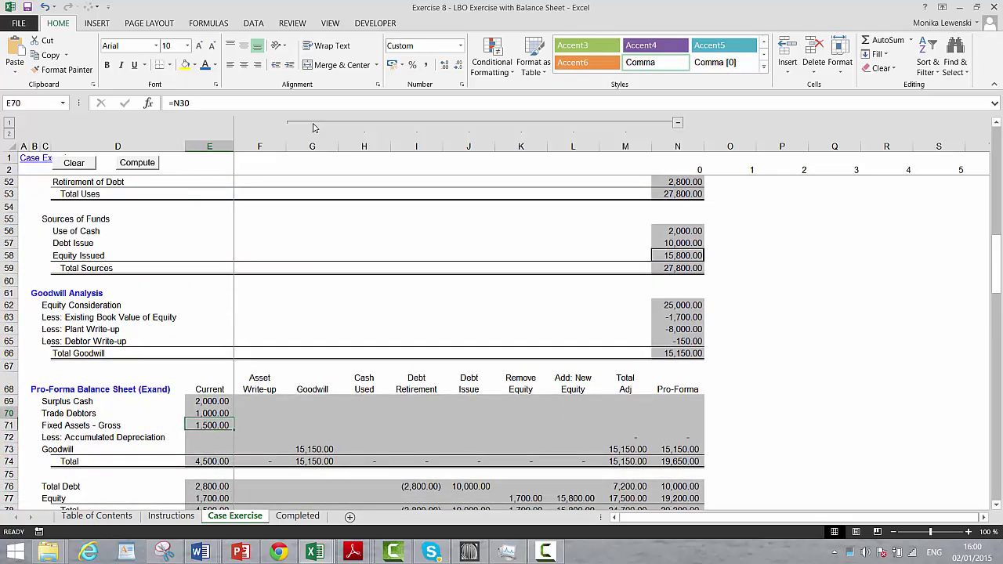
{"action": "key", "text": "Up"}
{"action": "key", "text": "Down"}
{"action": "key", "text": "Down"}
{"action": "key", "text": "Down"}
{"action": "key", "text": "Down"}
{"action": "key", "text": "Down"}
{"action": "key", "text": "Down"}
{"action": "key", "text": "Down"}
{"action": "key", "text": "Down"}
{"action": "key", "text": "Down"}
{"action": "key", "text": "Down"}
{"action": "key", "text": "Down"}
{"action": "key", "text": "Down"}
{"action": "key", "text": "Down"}
{"action": "key", "text": "Down"}
{"action": "key", "text": "Down"}
{"action": "key", "text": "Down"}
{"action": "key", "text": "Down"}
{"action": "key", "text": "Down"}
{"action": "key", "text": "Down"}
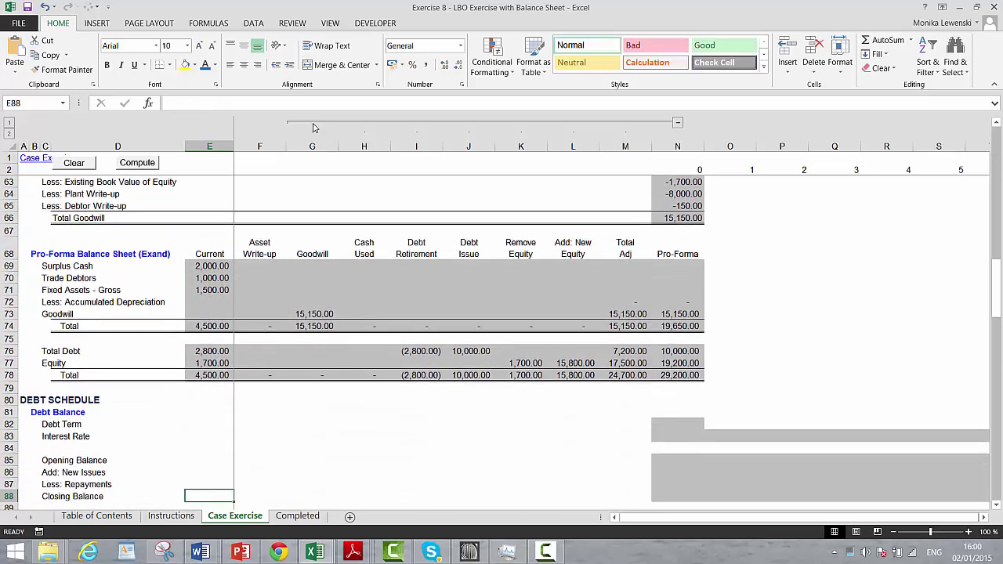
Check the fixed asset and debtor write-up inputs in the Assumptions Module and compare them with the Goodwill Analysis and Pro-Forma Balance Sheet
{"action": "key", "text": "Page_Up"}
{"action": "key", "text": "Page_Up"}
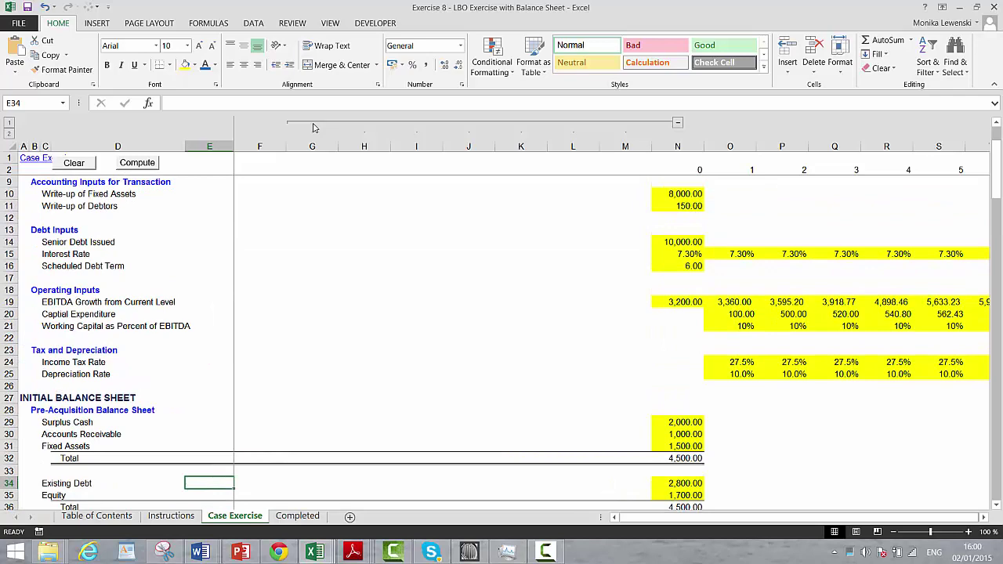
{"action": "key", "text": "Page_Up"}
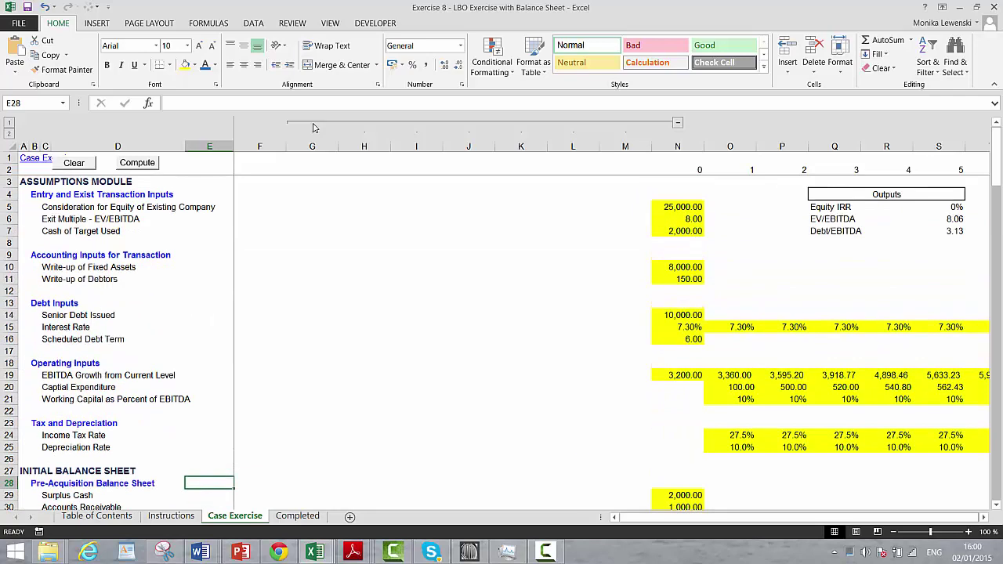
{"action": "key", "text": "Page_Down"}
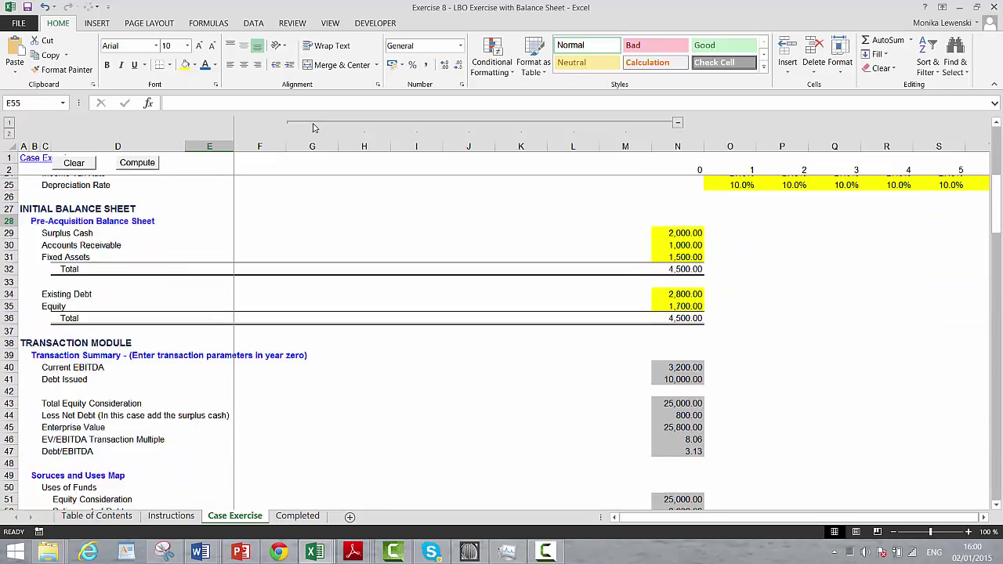
{"action": "key", "text": "Down"}
{"action": "key", "text": "Down"}
{"action": "key", "text": "Down"}
{"action": "key", "text": "Down"}
{"action": "key", "text": "Down"}
{"action": "key", "text": "Down"}
{"action": "key", "text": "Down"}
{"action": "key", "text": "Down"}
{"action": "key", "text": "Down"}
{"action": "key", "text": "Down"}
{"action": "key", "text": "Down"}
{"action": "key", "text": "Down"}
{"action": "key", "text": "Down"}
{"action": "key", "text": "Down"}
{"action": "key", "text": "Down"}
{"action": "key", "text": "Down"}
{"action": "key", "text": "Down"}
{"action": "key", "text": "Down"}
{"action": "key", "text": "Down"}
{"action": "key", "text": "Down"}
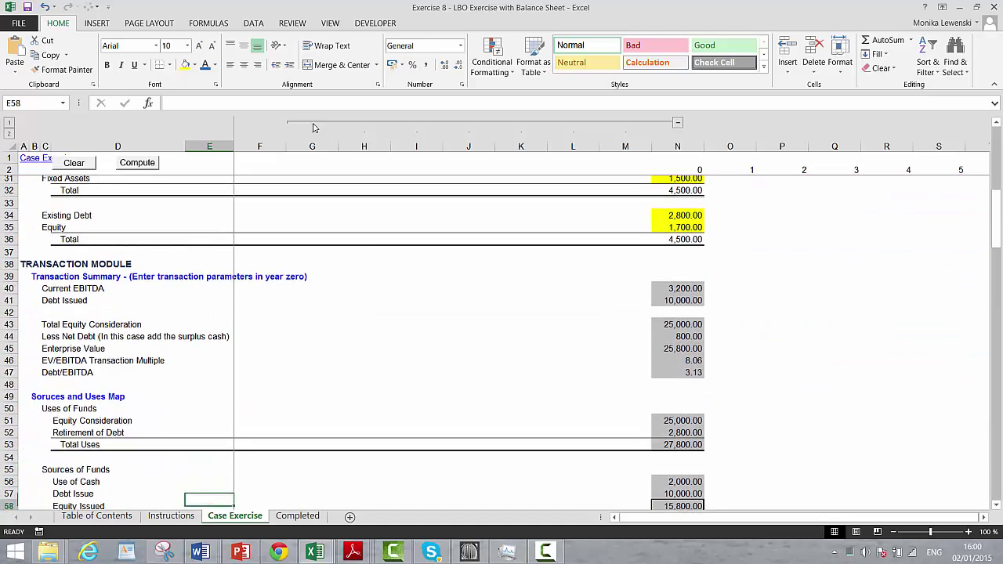
{"action": "key", "text": "Down"}
{"action": "key", "text": "Up"}
{"action": "key", "text": "Up"}
{"action": "key", "text": "Up"}
{"action": "key", "text": "Up"}
{"action": "key", "text": "Up"}
{"action": "key", "text": "Up"}
{"action": "key", "text": "Up"}
{"action": "key", "text": "Up"}
{"action": "key", "text": "Up"}
{"action": "key", "text": "Up"}
{"action": "key", "text": "Up"}
{"action": "key", "text": "Up"}
{"action": "key", "text": "Up"}
{"action": "key", "text": "Up"}
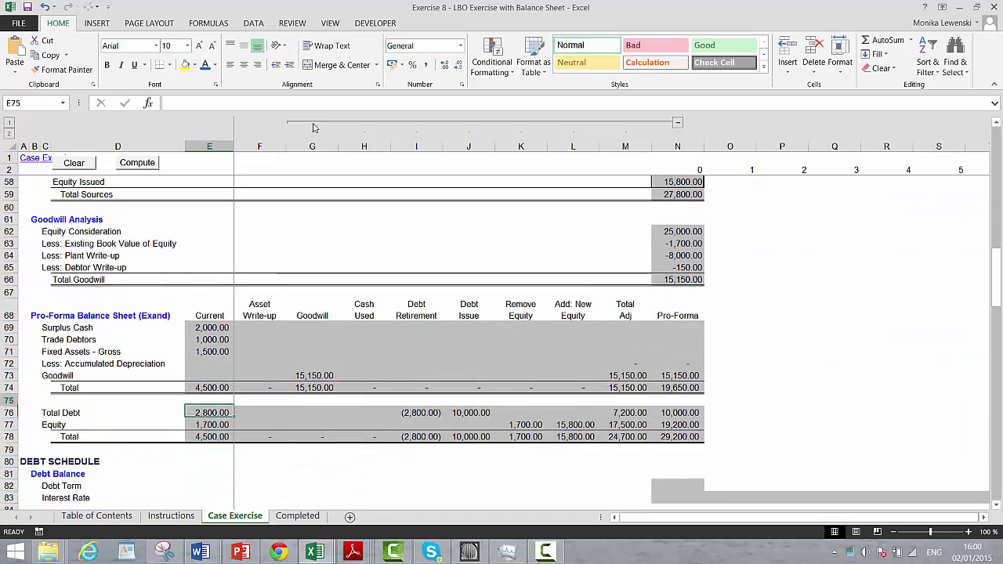
Link the Asset Write-up cell F71 for Fixed Assets - Gross to the negative of the Plant Write-up in N64
{"action": "key", "text": "Right"}
{"action": "key", "text": "Down"}
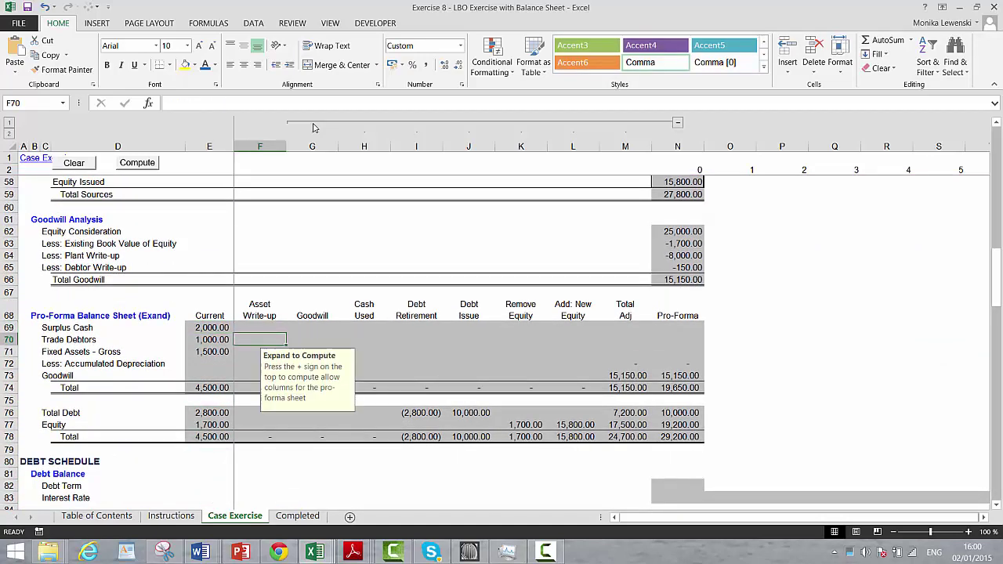
{"action": "key", "text": "Left"}
{"action": "key", "text": "Down"}
{"action": "key", "text": "Right"}
{"action": "type", "text": "="}
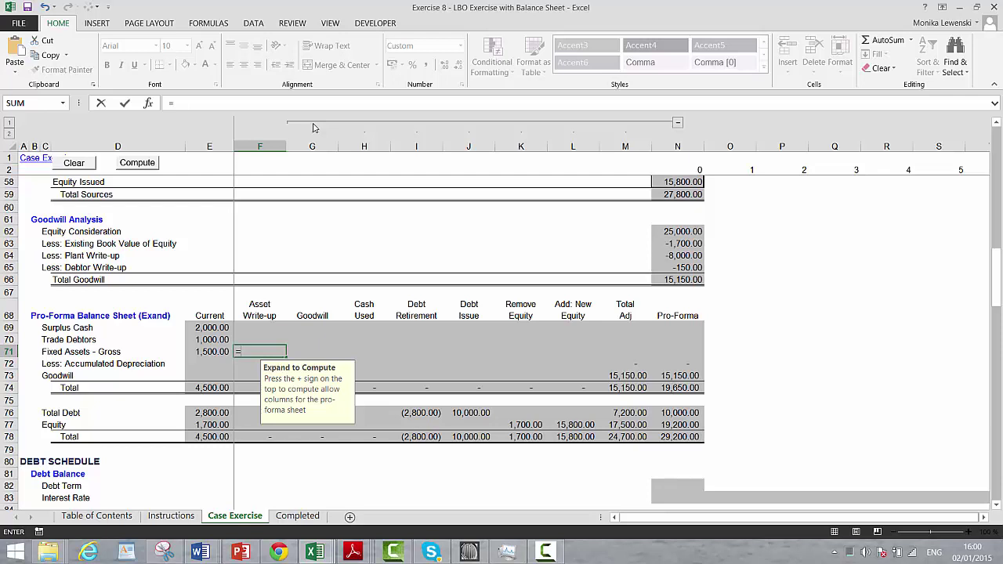
{"action": "key", "text": "Up"}
{"action": "key", "text": "Up"}
{"action": "key", "text": "Up"}
{"action": "key", "text": "Up"}
{"action": "key", "text": "Up"}
{"action": "key", "text": "Up"}
{"action": "key", "text": "Up"}
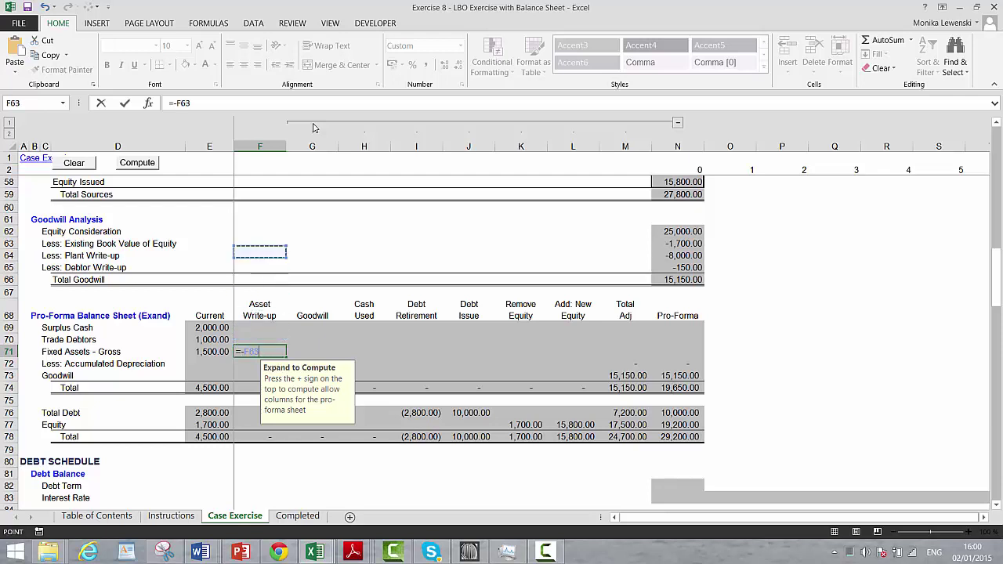
{"action": "key", "text": "Right"}
{"action": "key", "text": "Right"}
{"action": "key", "text": "Right"}
{"action": "key", "text": "Right"}
{"action": "key", "text": "Right"}
{"action": "key", "text": "Right"}
{"action": "key", "text": "Right"}
{"action": "key", "text": "Right"}
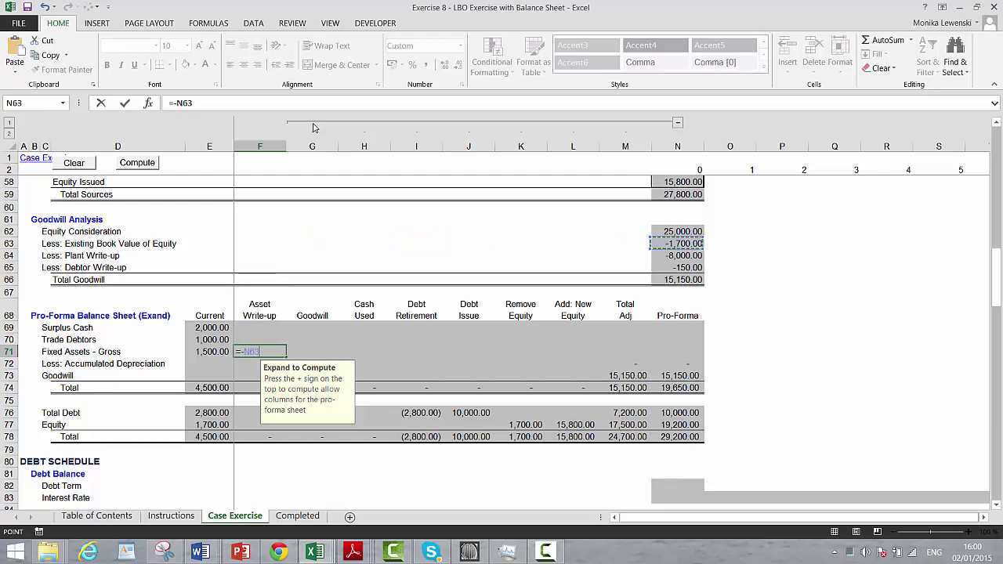
{"action": "key", "text": "Left"}
{"action": "key", "text": "Right"}
{"action": "key", "text": "Return"}
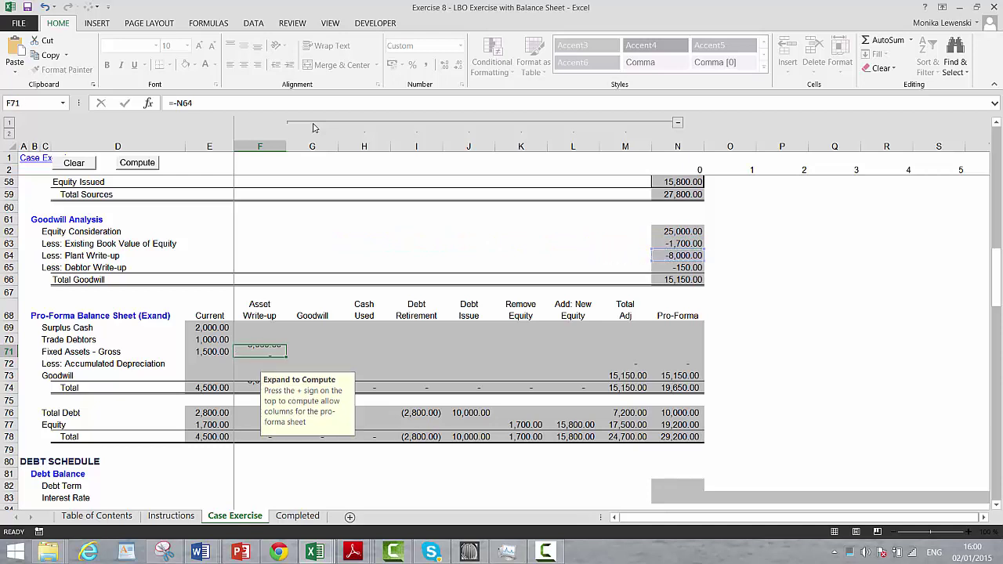
Link the Asset Write-up cell F70 for Trade Debtors to the negative of N63 in the Goodwill Analysis
{"action": "key", "text": "Up"}
{"action": "key", "text": "Up"}
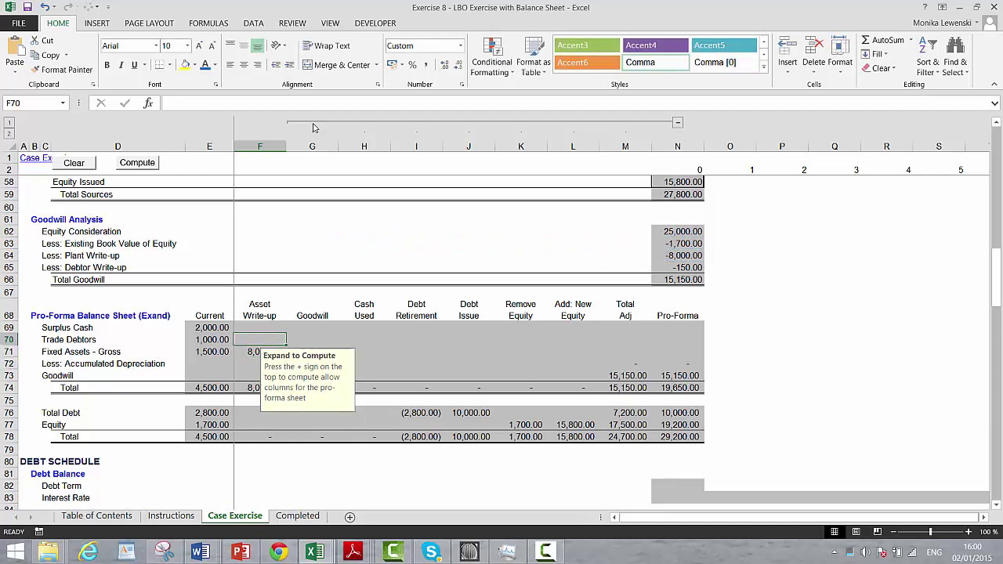
{"action": "type", "text": "=-"}
{"action": "key", "text": "Up"}
{"action": "key", "text": "Up"}
{"action": "key", "text": "Up"}
{"action": "key", "text": "Up"}
{"action": "key", "text": "Up"}
{"action": "key", "text": "Up"}
{"action": "key", "text": "Up"}
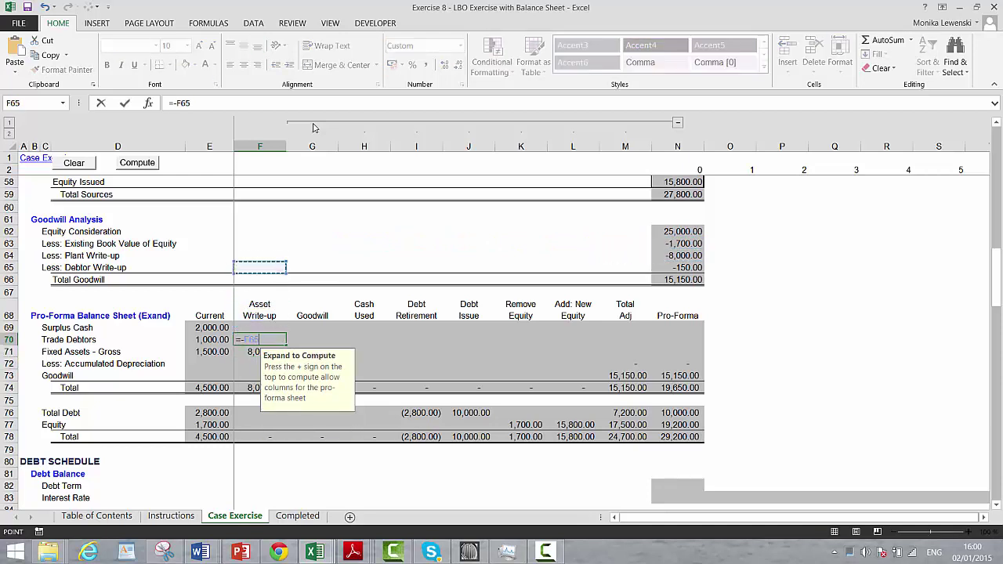
{"action": "key", "text": "Right"}
{"action": "key", "text": "Right"}
{"action": "key", "text": "Right"}
{"action": "key", "text": "Right"}
{"action": "key", "text": "Right"}
{"action": "key", "text": "Right"}
{"action": "key", "text": "Right"}
{"action": "key", "text": "Right"}
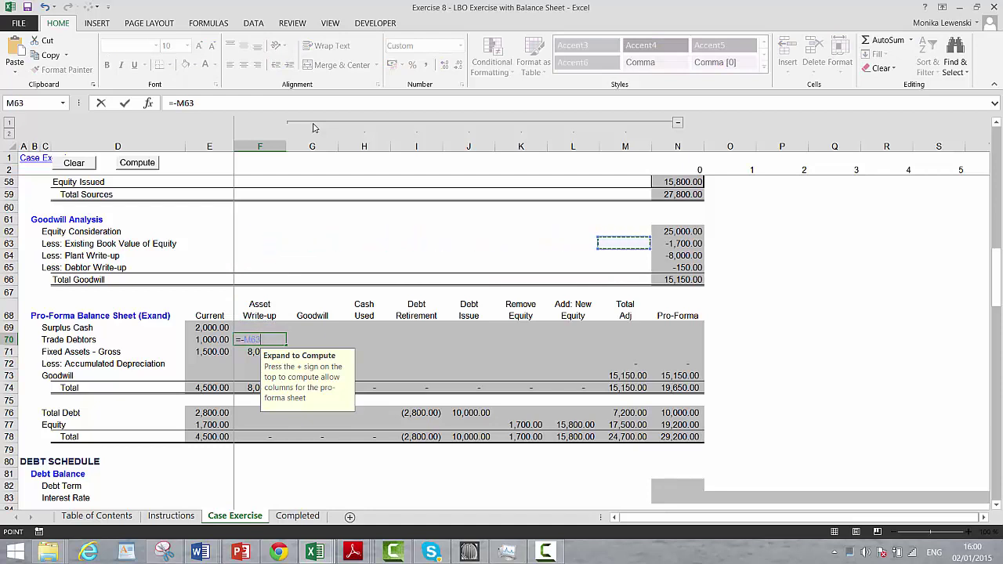
{"action": "key", "text": "Return"}
{"action": "key", "text": "Down"}
{"action": "key", "text": "Down"}
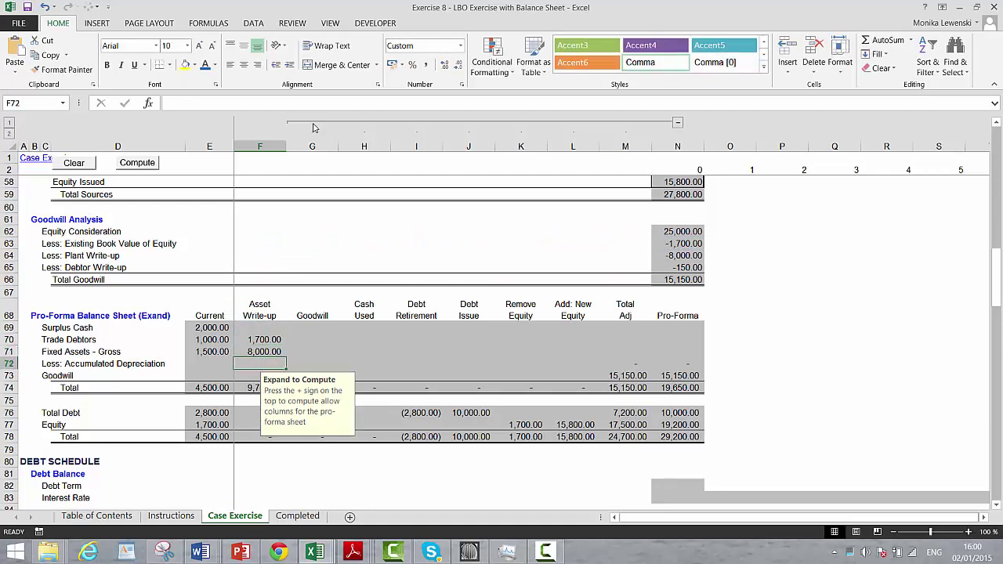
{"action": "key", "text": "Right"}
{"action": "type", "text": "="}
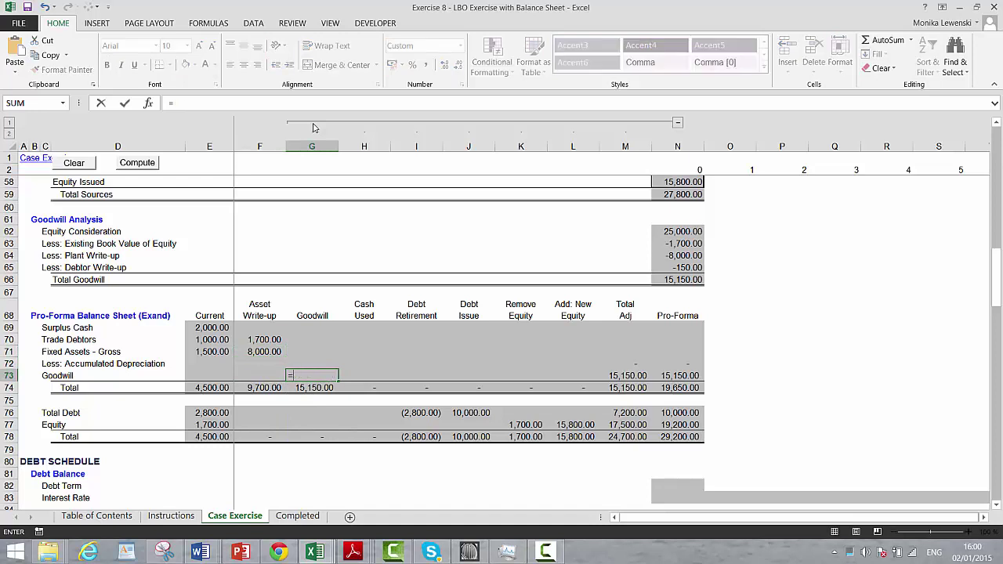
{"action": "key", "text": "Escape"}
Link the Cash Used cell H69 for Surplus Cash to the negative of the pre-acquisition Surplus Cash in N29
{"action": "key", "text": "Up"}
{"action": "key", "text": "Up"}
{"action": "key", "text": "Up"}
{"action": "key", "text": "Up"}
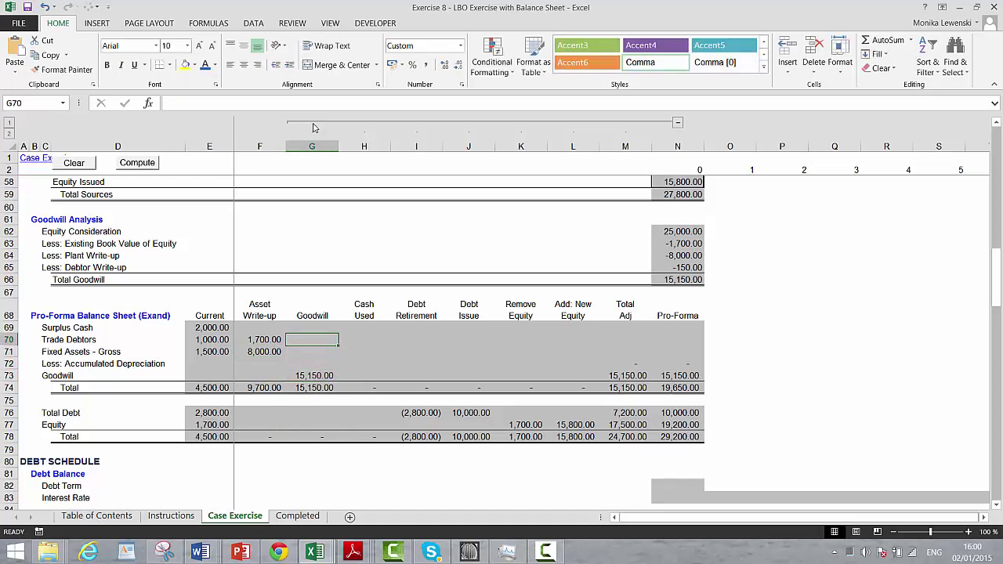
{"action": "key", "text": "Right"}
{"action": "type", "text": "="}
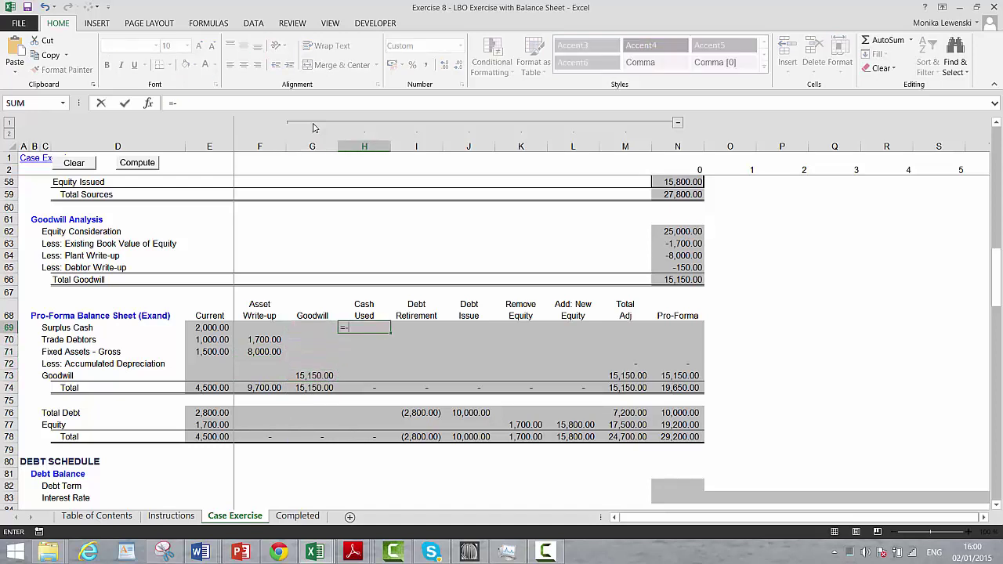
{"action": "type", "text": "-"}
{"action": "key", "text": "Up"}
{"action": "key", "text": "Up"}
{"action": "key", "text": "Up"}
{"action": "key", "text": "Up"}
{"action": "key", "text": "Up"}
{"action": "key", "text": "Up"}
{"action": "key", "text": "Up"}
{"action": "key", "text": "Up"}
{"action": "key", "text": "Up"}
{"action": "key", "text": "Up"}
{"action": "key", "text": "Up"}
{"action": "key", "text": "Up"}
{"action": "key", "text": "Up"}
{"action": "key", "text": "Up"}
{"action": "key", "text": "Up"}
{"action": "key", "text": "Up"}
{"action": "key", "text": "Up"}
{"action": "key", "text": "Up"}
{"action": "key", "text": "Up"}
{"action": "key", "text": "Up"}
{"action": "key", "text": "Up"}
{"action": "key", "text": "Up"}
{"action": "key", "text": "Up"}
{"action": "key", "text": "Up"}
{"action": "key", "text": "Up"}
{"action": "key", "text": "Up"}
{"action": "key", "text": "Up"}
{"action": "key", "text": "Up"}
{"action": "key", "text": "Up"}
{"action": "key", "text": "Up"}
{"action": "key", "text": "Up"}
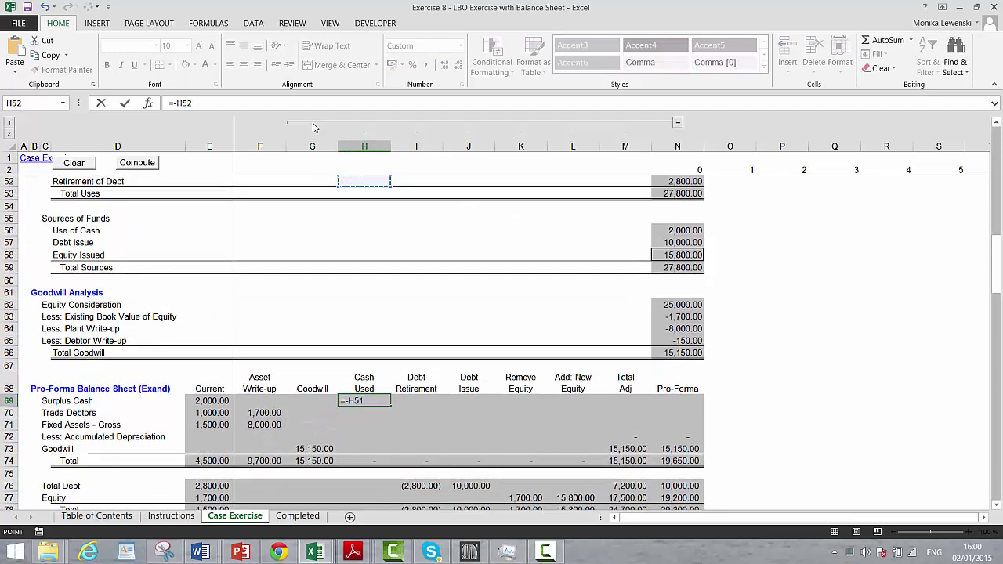
{"action": "key", "text": "Up"}
{"action": "key", "text": "Up"}
{"action": "key", "text": "Up"}
{"action": "key", "text": "Up"}
{"action": "key", "text": "Up"}
{"action": "key", "text": "Up"}
{"action": "key", "text": "Up"}
{"action": "key", "text": "Up"}
{"action": "key", "text": "Up"}
{"action": "key", "text": "Up"}
{"action": "key", "text": "Up"}
{"action": "key", "text": "Up"}
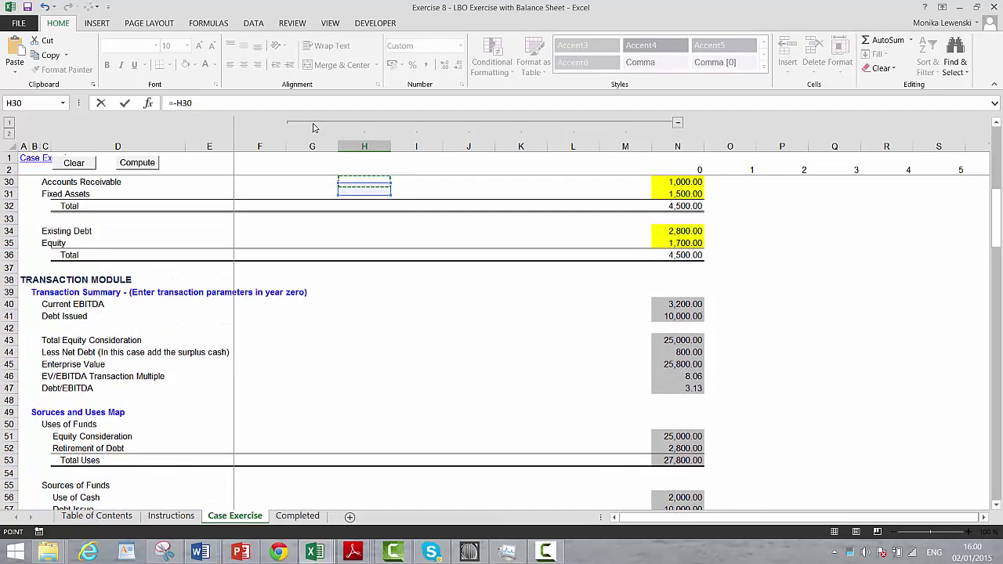
{"action": "key", "text": "Down"}
{"action": "key", "text": "Down"}
{"action": "key", "text": "Down"}
{"action": "key", "text": "Right"}
{"action": "key", "text": "Right"}
{"action": "key", "text": "Right"}
{"action": "key", "text": "Right"}
{"action": "key", "text": "Right"}
{"action": "key", "text": "Right"}
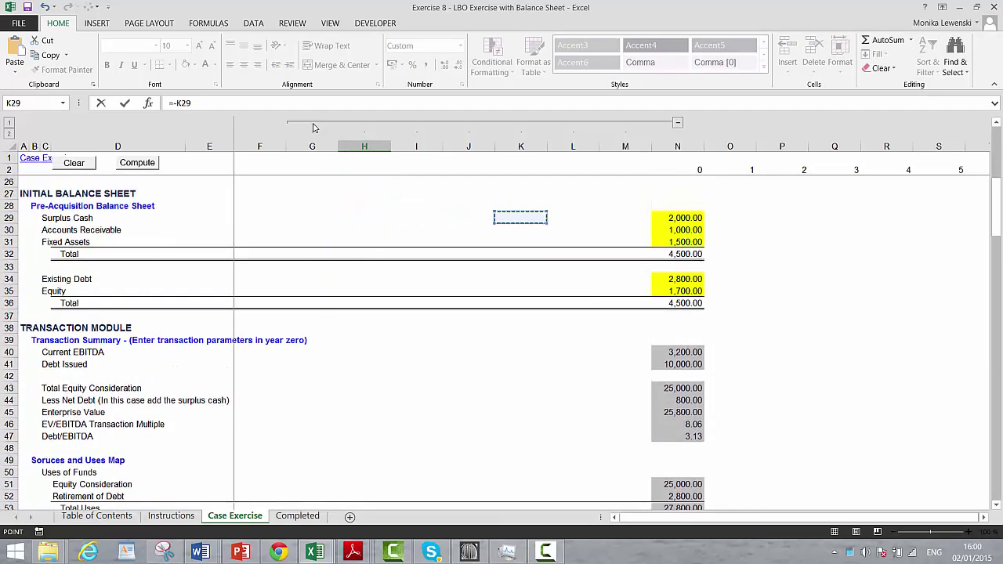
{"action": "key", "text": "Return"}
Check the Total Debt row's formulas for Debt Retirement in I76 and Debt Issue in J76
{"action": "key", "text": "Down"}
{"action": "key", "text": "Down"}
{"action": "key", "text": "Down"}
{"action": "key", "text": "Down"}
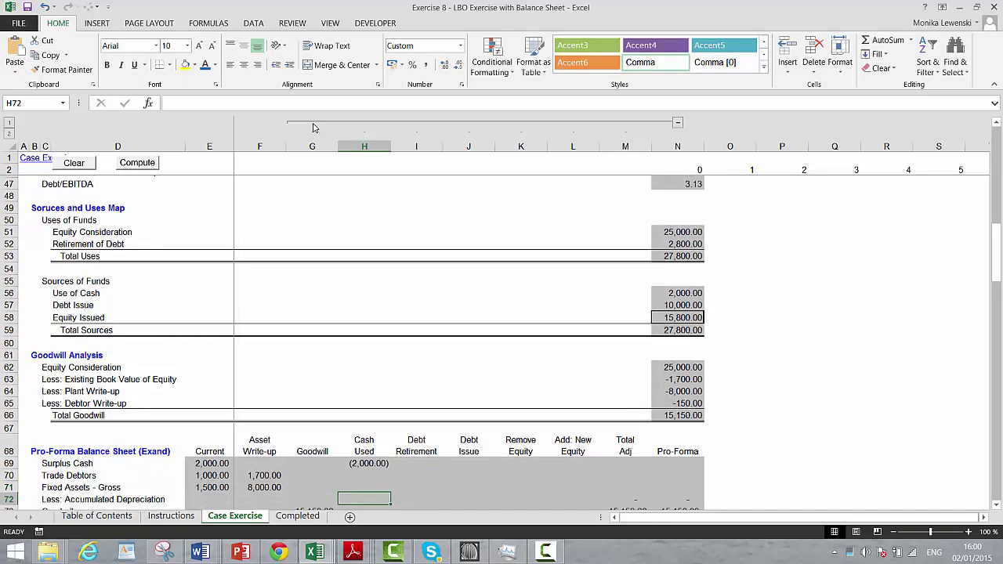
{"action": "key", "text": "Down"}
{"action": "key", "text": "Down"}
{"action": "key", "text": "Down"}
{"action": "key", "text": "Down"}
{"action": "key", "text": "Down"}
{"action": "key", "text": "Down"}
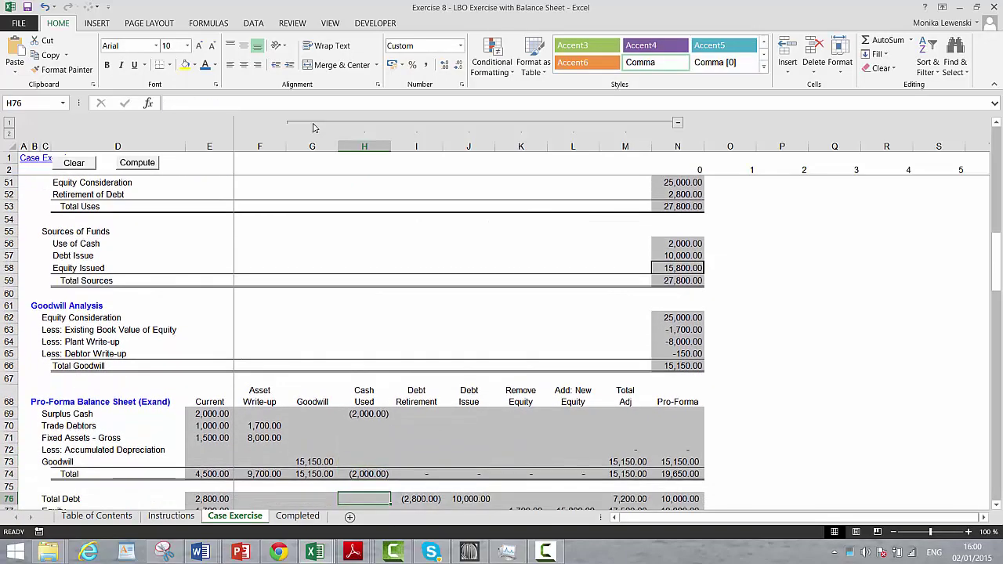
{"action": "key", "text": "Up"}
{"action": "key", "text": "Up"}
{"action": "key", "text": "Up"}
{"action": "key", "text": "Up"}
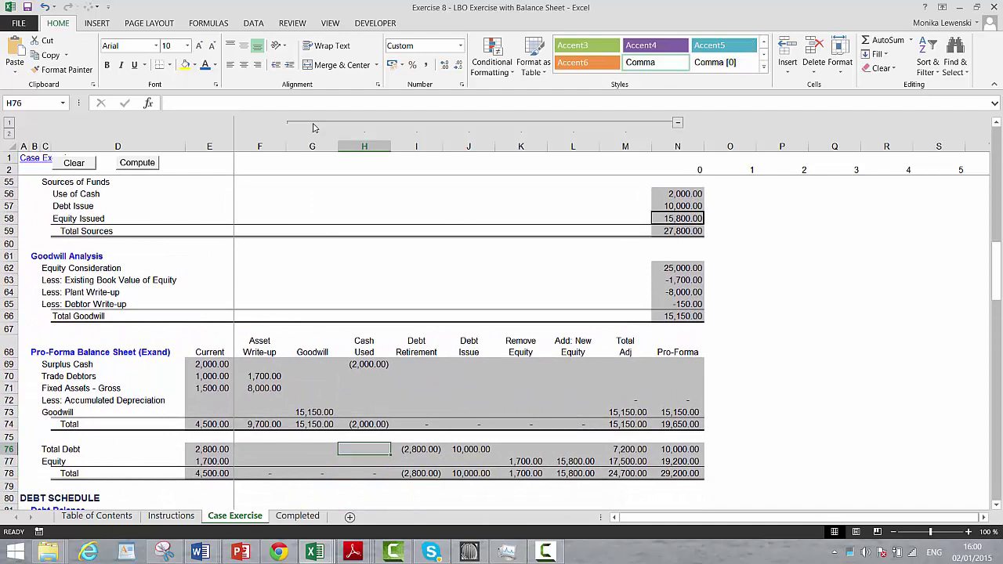
{"action": "key", "text": "Right"}
{"action": "key", "text": "Right"}
{"action": "key", "text": "Left"}
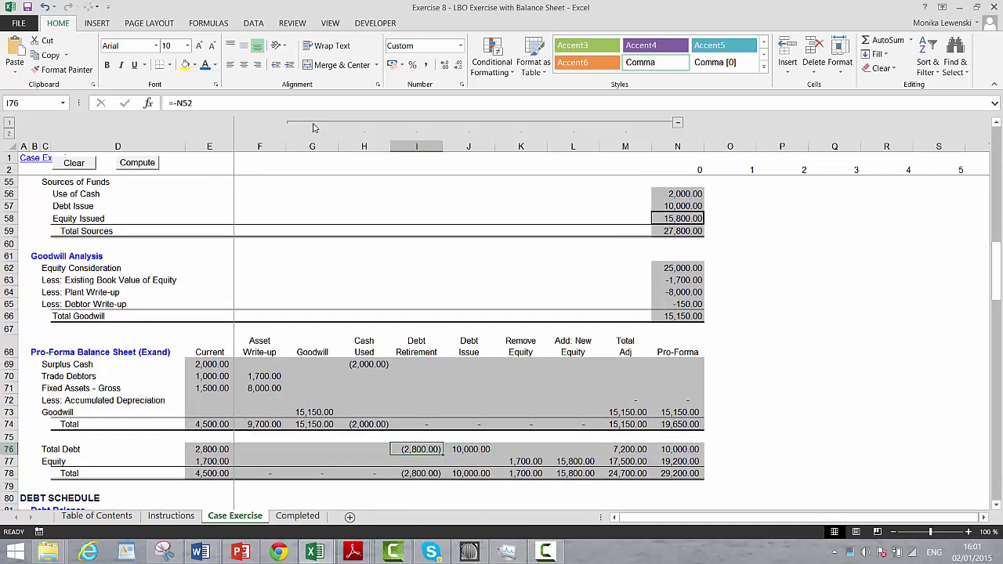
{"action": "key", "text": "Right"}
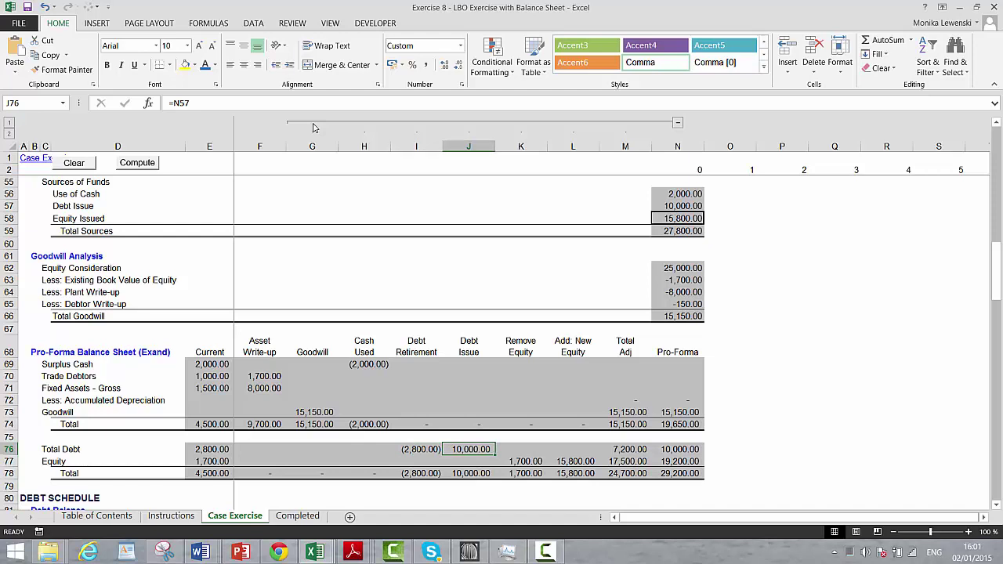
{"action": "key", "text": "Right"}
{"action": "key", "text": "Right"}
Replace the Remove Equity formula in K77 with a direct link to the Existing Book Value of Equity in N63
{"action": "key", "text": "Down"}
{"action": "key", "text": "Left"}
{"action": "key", "text": "Left"}
{"action": "key", "text": "Right"}
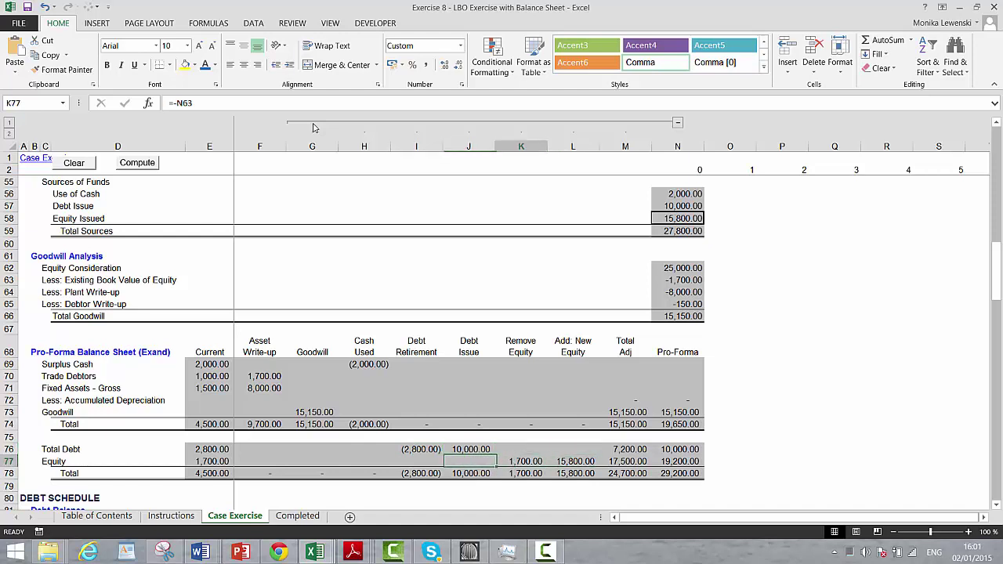
{"action": "key", "text": "Right"}
{"action": "key", "text": "Left"}
{"action": "type", "text": "="}
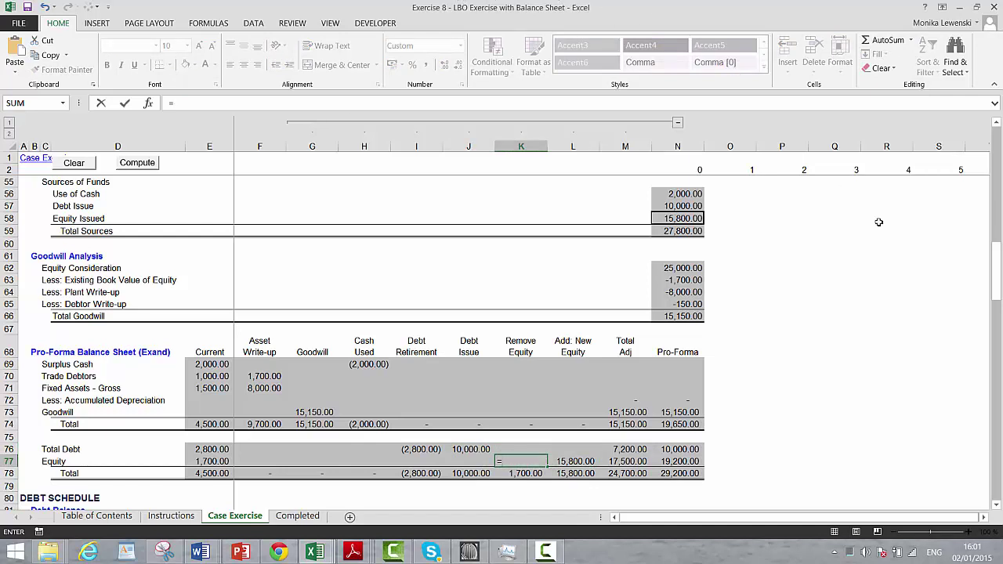
{"action": "key", "text": "Return"}
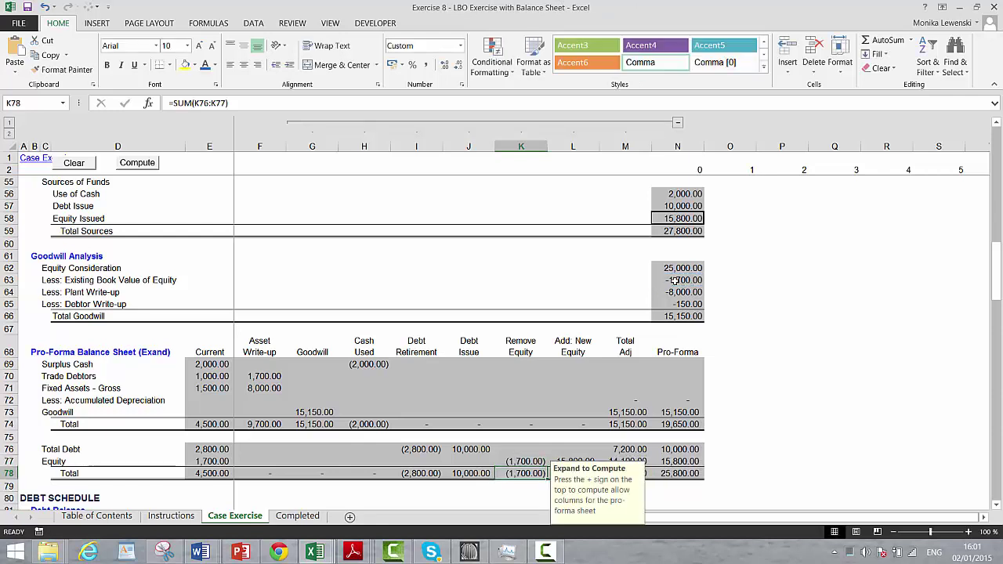
Link the Add: New Equity cell L77 in the Equity row to Equity Issued in N58
{"action": "key", "text": "Up"}
{"action": "key", "text": "Right"}
{"action": "type", "text": "="}
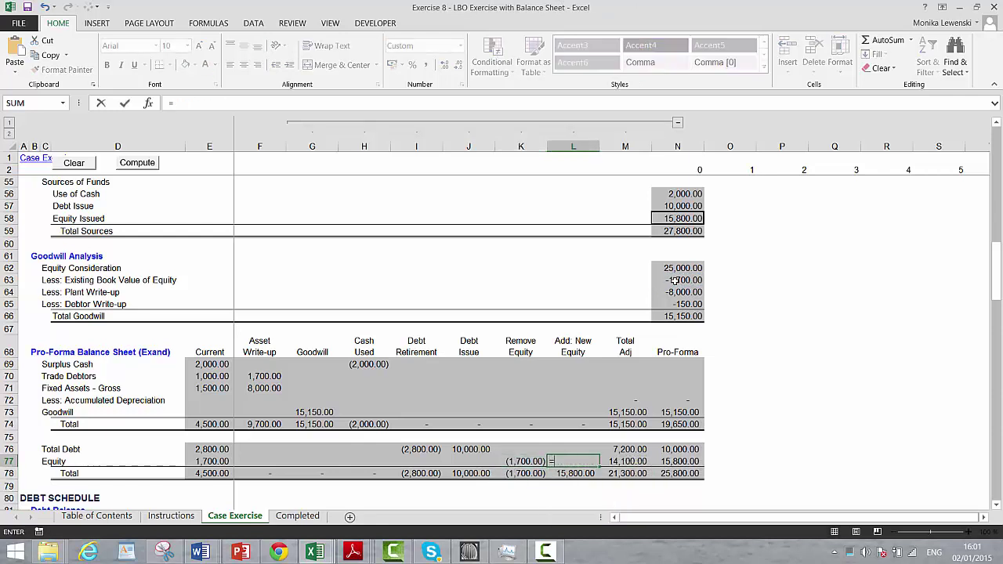
{"action": "key", "text": "Up"}
{"action": "key", "text": "Up"}
{"action": "key", "text": "Up"}
{"action": "key", "text": "Up"}
{"action": "key", "text": "Up"}
{"action": "key", "text": "Up"}
{"action": "key", "text": "Up"}
{"action": "key", "text": "Up"}
{"action": "key", "text": "Up"}
{"action": "key", "text": "Up"}
{"action": "key", "text": "Up"}
{"action": "key", "text": "Up"}
{"action": "key", "text": "Up"}
{"action": "key", "text": "Up"}
{"action": "key", "text": "Up"}
{"action": "key", "text": "Up"}
{"action": "key", "text": "Up"}
{"action": "key", "text": "Up"}
{"action": "key", "text": "Up"}
{"action": "key", "text": "Up"}
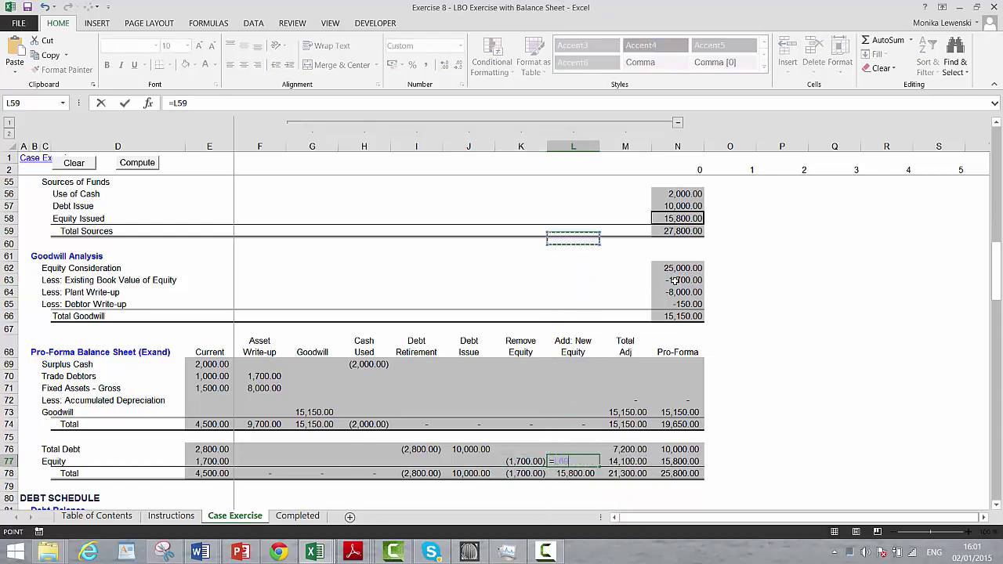
{"action": "key", "text": "Up"}
{"action": "key", "text": "Up"}
{"action": "key", "text": "Up"}
{"action": "key", "text": "Down"}
{"action": "key", "text": "Down"}
{"action": "key", "text": "Down"}
{"action": "key", "text": "Down"}
{"action": "key", "text": "Down"}
{"action": "key", "text": "Down"}
{"action": "key", "text": "Down"}
{"action": "key", "text": "Down"}
{"action": "key", "text": "Down"}
{"action": "key", "text": "Down"}
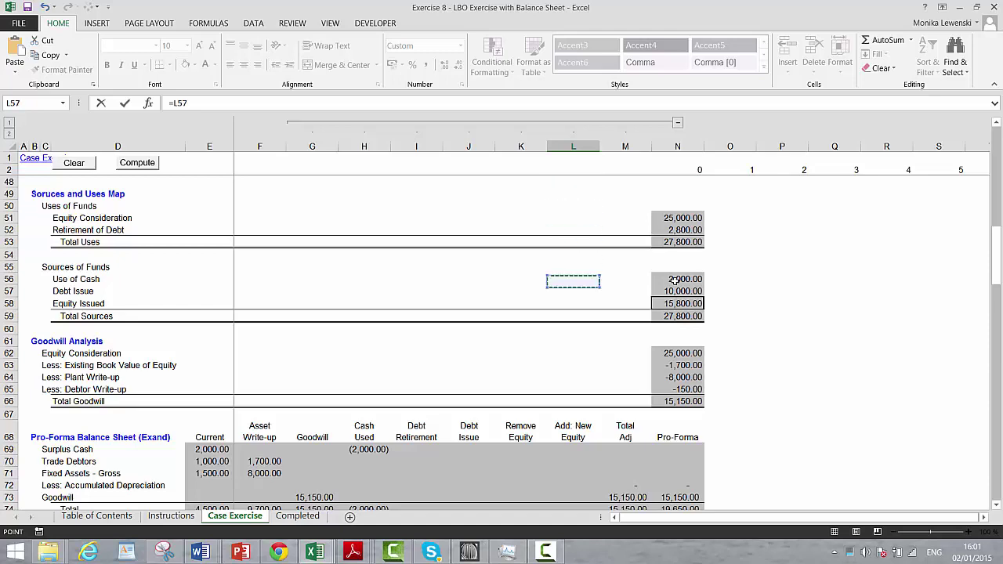
{"action": "key", "text": "Right"}
{"action": "key", "text": "Right"}
{"action": "key", "text": "Return"}
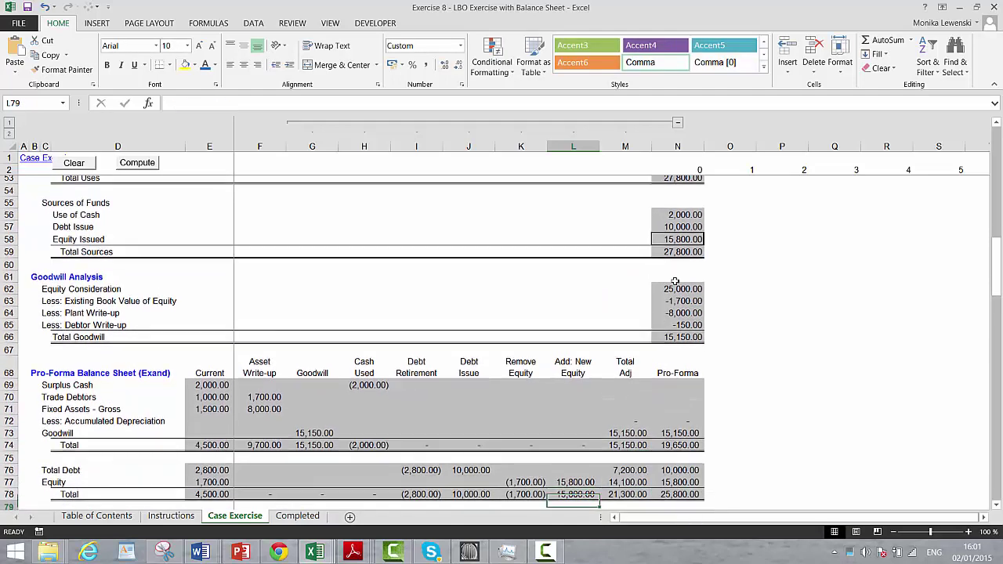
Check the Total Adj formula for the Equity row in M77
{"action": "key", "text": "Down"}
{"action": "key", "text": "Down"}
{"action": "key", "text": "Up"}
{"action": "key", "text": "Up"}
{"action": "key", "text": "Up"}
{"action": "key", "text": "Right"}
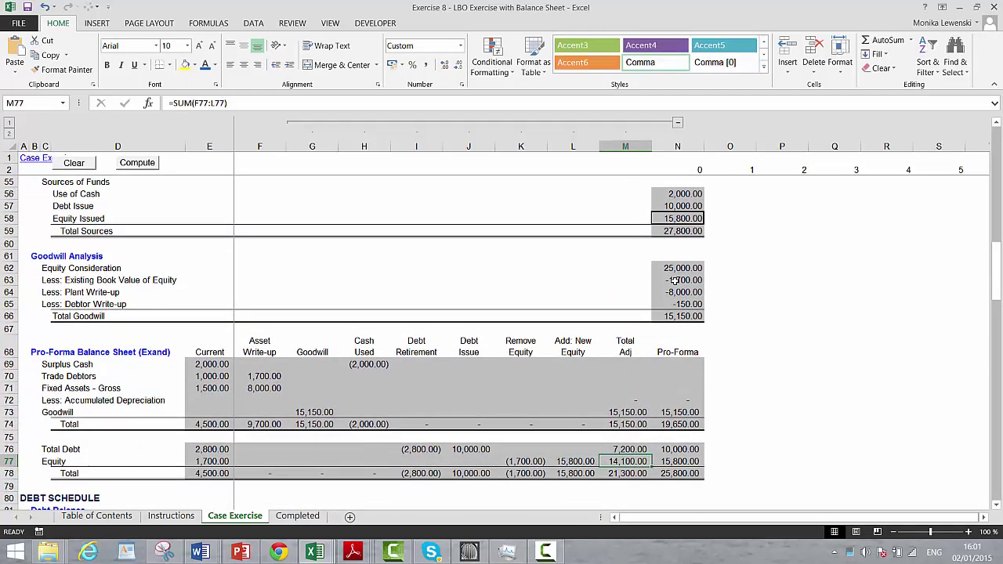
Enter the Total Adj formula for Surplus Cash in M69 as the sum of F69:L69
{"action": "key", "text": "Up"}
{"action": "key", "text": "Up"}
{"action": "key", "text": "Up"}
{"action": "key", "text": "Up"}
{"action": "key", "text": "Up"}
{"action": "key", "text": "Up"}
{"action": "key", "text": "Up"}
{"action": "key", "text": "Up"}
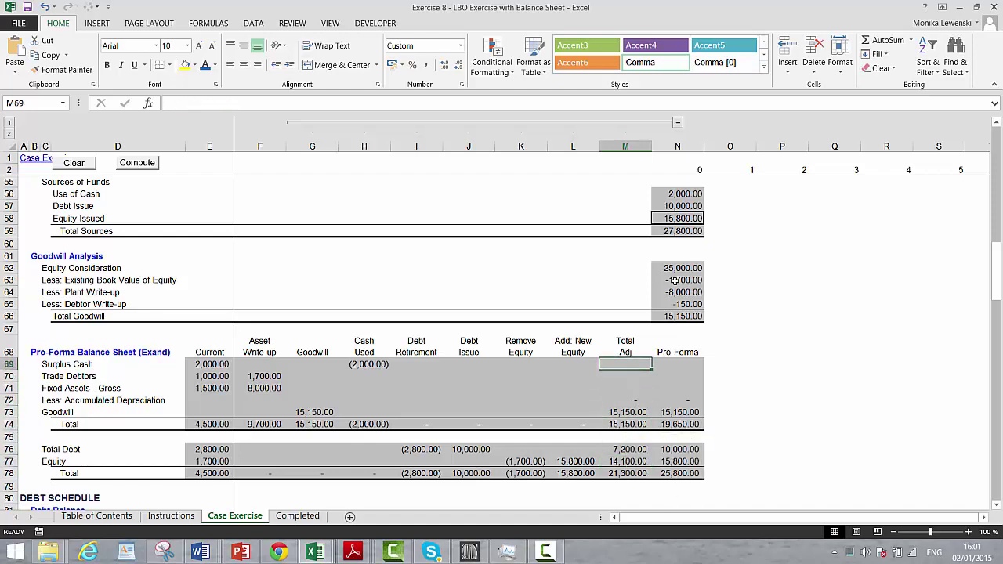
{"action": "type", "text": "=sum("}
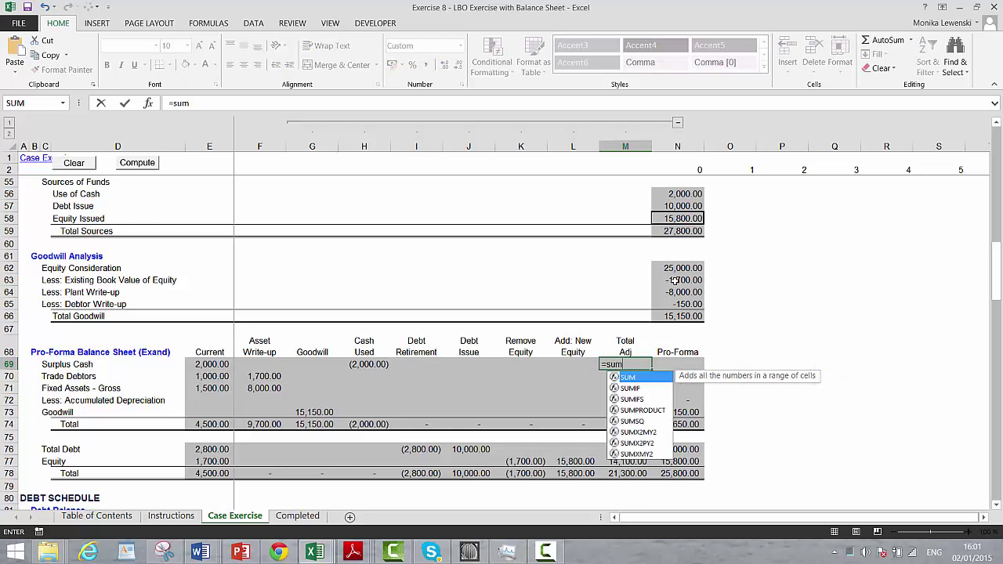
{"action": "key", "text": "Left"}
{"action": "key", "text": "shift+Left"}
{"action": "key", "text": "shift+Left"}
{"action": "key", "text": "shift+Left"}
{"action": "key", "text": "shift+Left"}
{"action": "key", "text": "shift+Left"}
{"action": "key", "text": "shift+Left"}
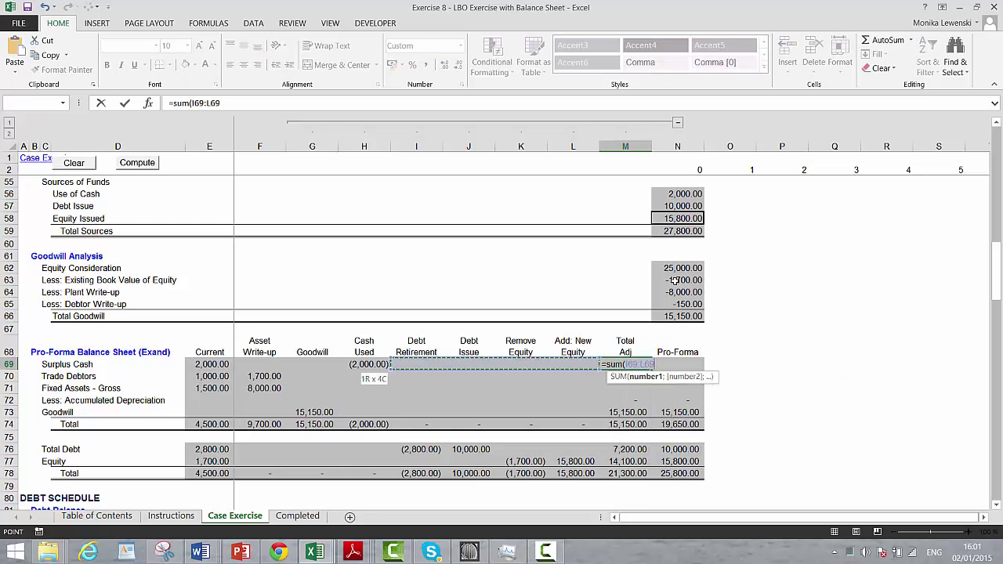
{"action": "key", "text": "ctrl+Return"}
Fill the Surplus Cash Total Adj formula from M69 down through the Less: Accumulated Depreciation row in M72
{"action": "key", "text": "shift+Down"}
{"action": "key", "text": "shift+Down"}
{"action": "key", "text": "shift+Down"}
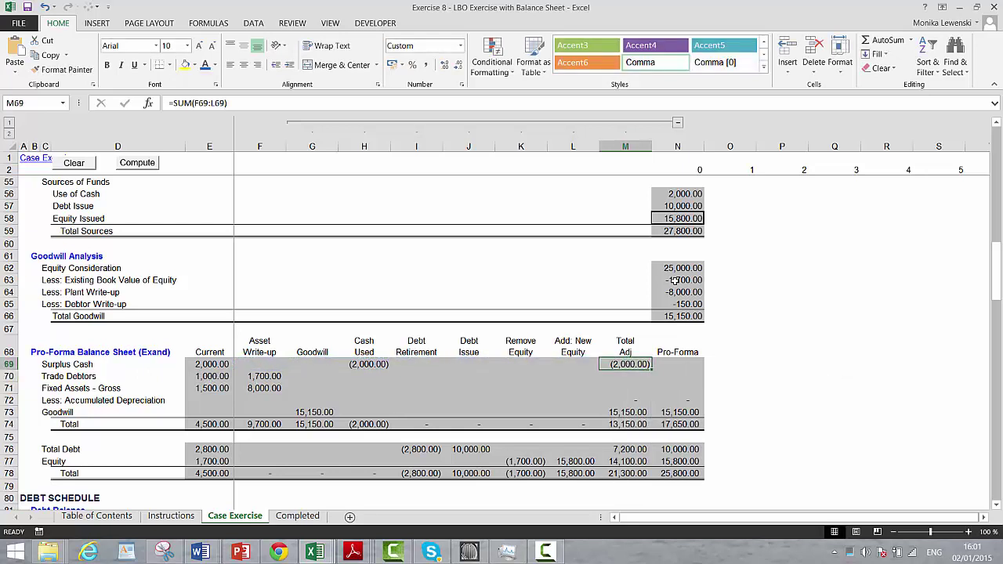
{"action": "key", "text": "ctrl+d"}
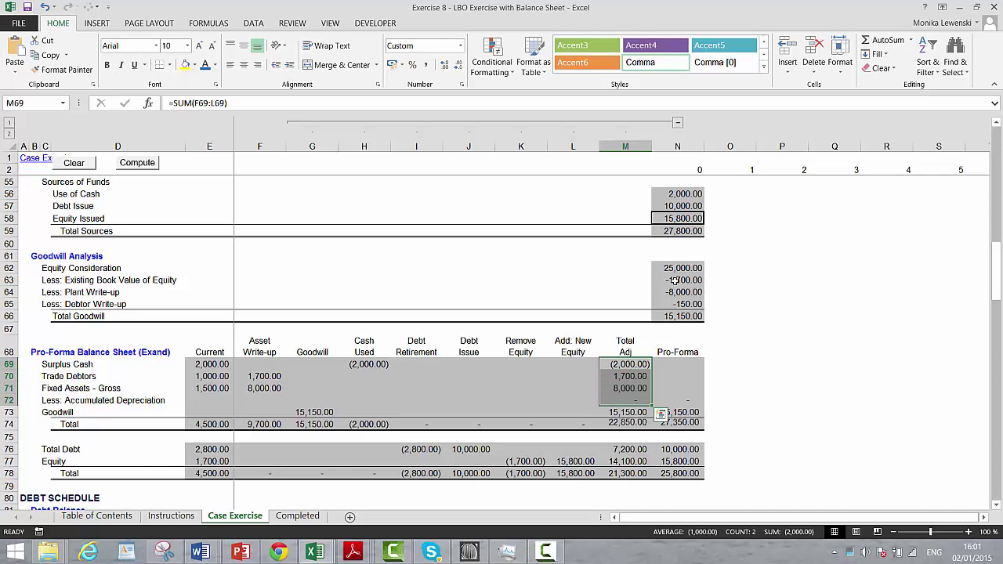
Check the Total Adj formulas in M70:M73 and compare the asset total with the debt and equity total
{"action": "key", "text": "Down"}
{"action": "key", "text": "Down"}
{"action": "key", "text": "Down"}
{"action": "key", "text": "Down"}
{"action": "key", "text": "Down"}
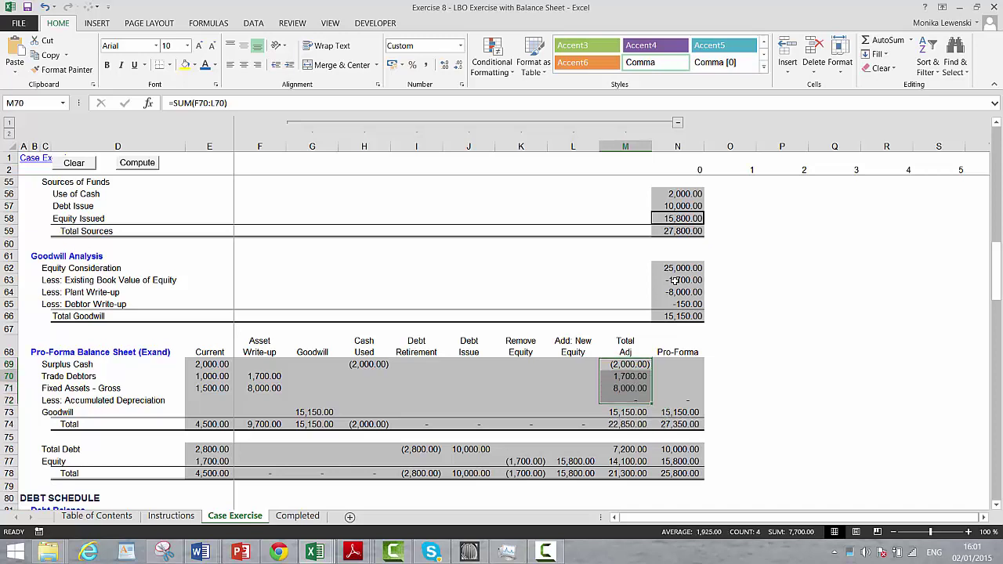
{"action": "key", "text": "Up"}
{"action": "key", "text": "Up"}
{"action": "key", "text": "Up"}
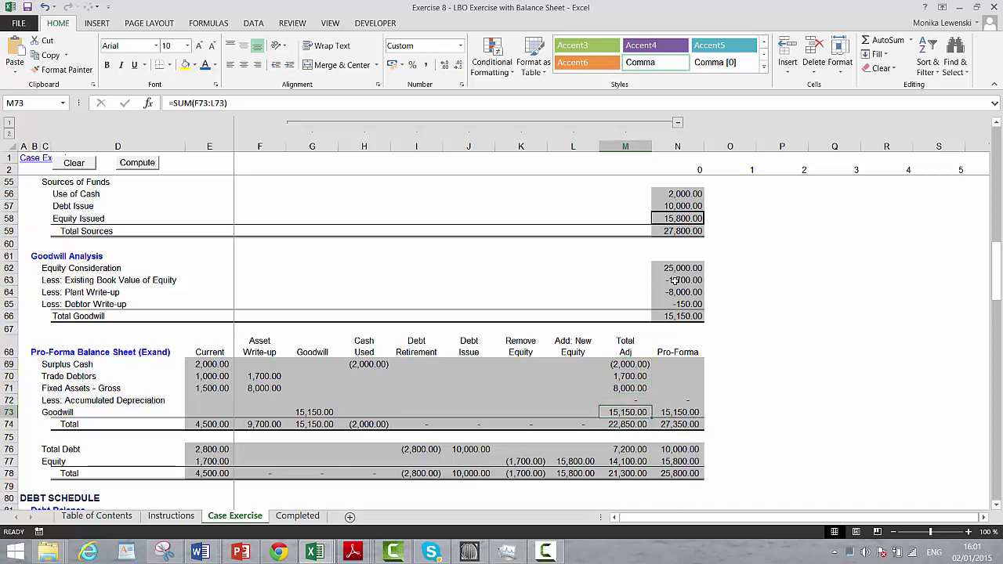
{"action": "key", "text": "Down"}
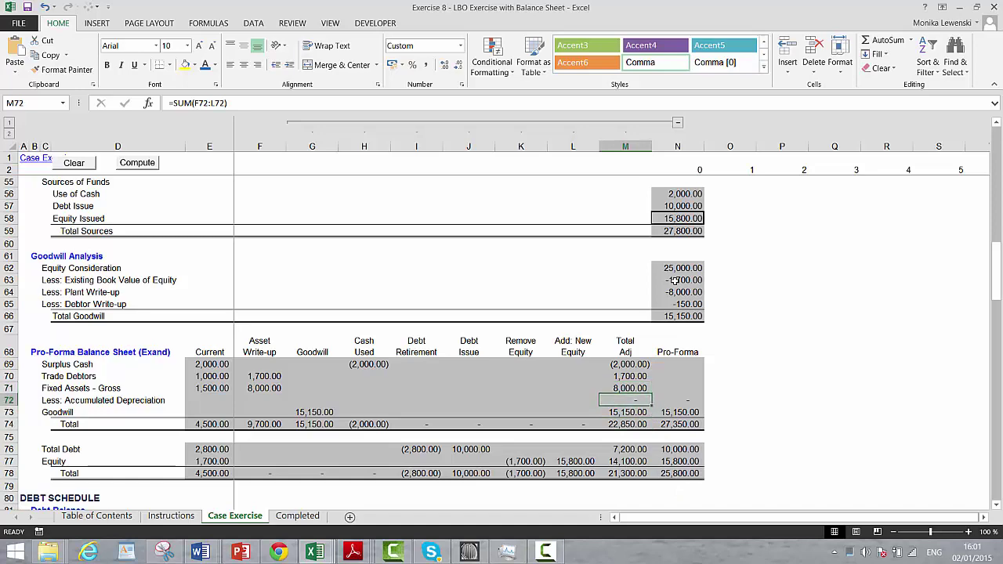
{"action": "key", "text": "Down"}
{"action": "key", "text": "Down"}
{"action": "key", "text": "Down"}
{"action": "key", "text": "Down"}
{"action": "key", "text": "Down"}
{"action": "key", "text": "Down"}
{"action": "key", "text": "Down"}
{"action": "key", "text": "Down"}
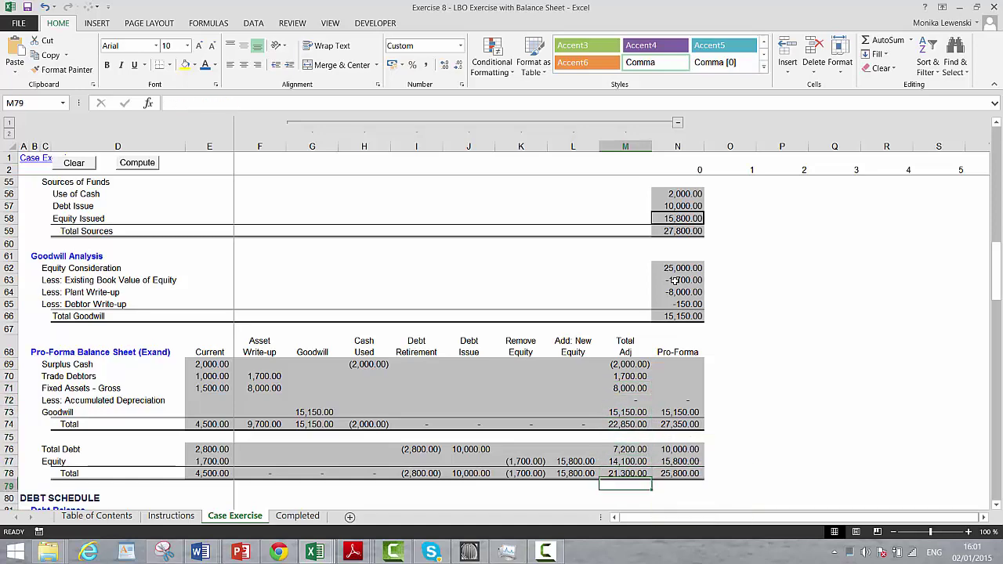
{"action": "key", "text": "Down"}
{"action": "key", "text": "Up"}
{"action": "key", "text": "Up"}
{"action": "key", "text": "Up"}
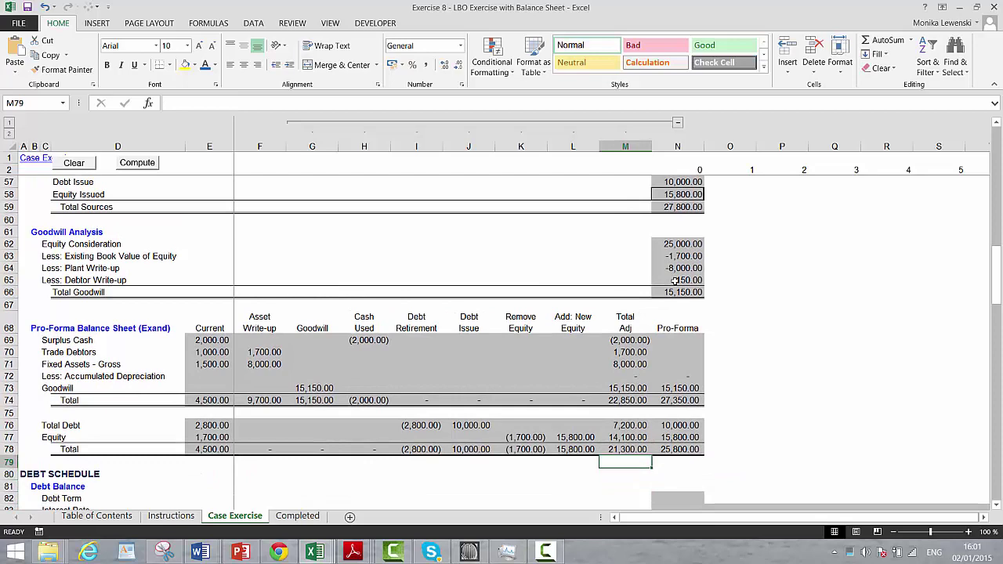
{"action": "left_click", "coordinate": [546, 553]}
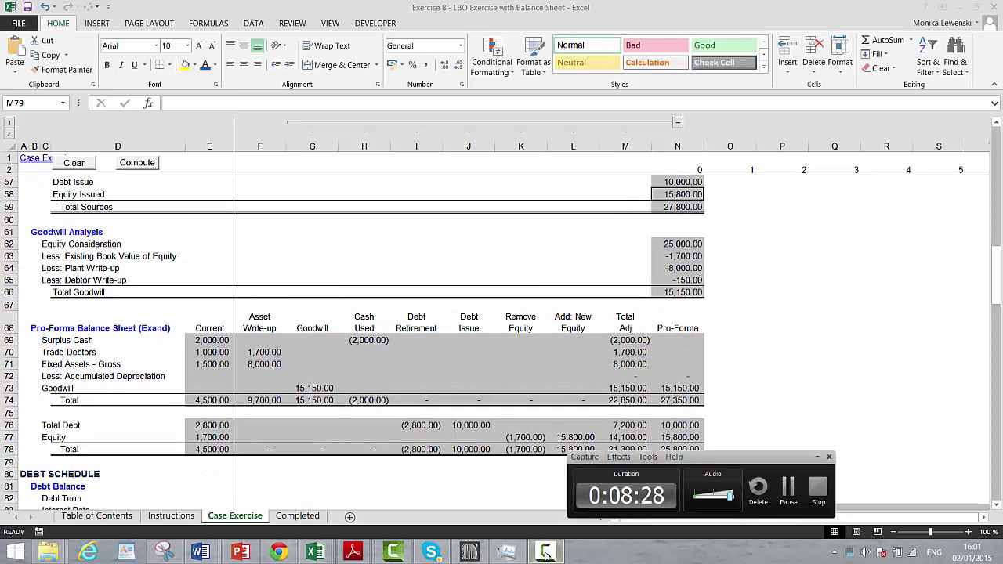
{"action": "left_click", "coordinate": [790, 493]}
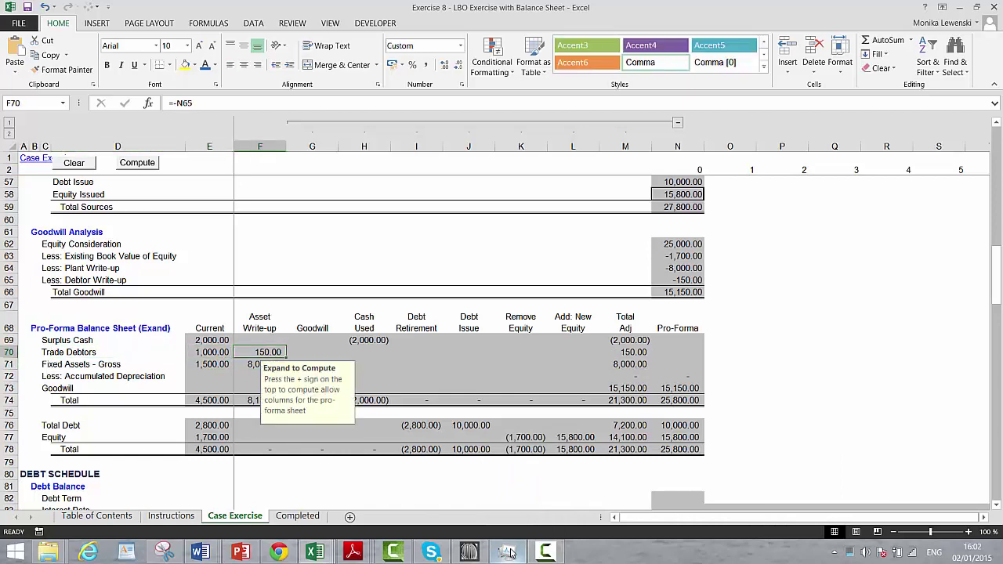
Examine the Pro-Forma Balance Sheet totals and the Debt Schedule section below them
{"action": "key", "text": "Down"}
{"action": "key", "text": "Down"}
{"action": "key", "text": "Down"}
{"action": "key", "text": "Down"}
{"action": "key", "text": "Down"}
{"action": "key", "text": "Down"}
{"action": "key", "text": "Down"}
{"action": "key", "text": "Down"}
{"action": "key", "text": "Down"}
{"action": "key", "text": "Down"}
{"action": "key", "text": "Down"}
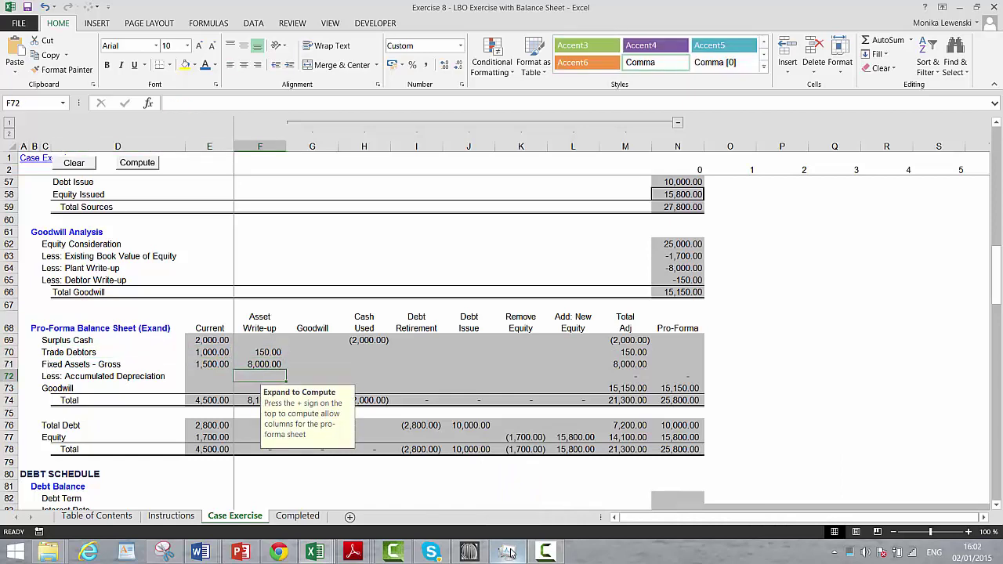
{"action": "key", "text": "Down"}
{"action": "key", "text": "Down"}
{"action": "key", "text": "Down"}
{"action": "key", "text": "Down"}
{"action": "key", "text": "Down"}
{"action": "key", "text": "Down"}
{"action": "key", "text": "Down"}
{"action": "key", "text": "Down"}
{"action": "key", "text": "Down"}
{"action": "key", "text": "Down"}
{"action": "key", "text": "Down"}
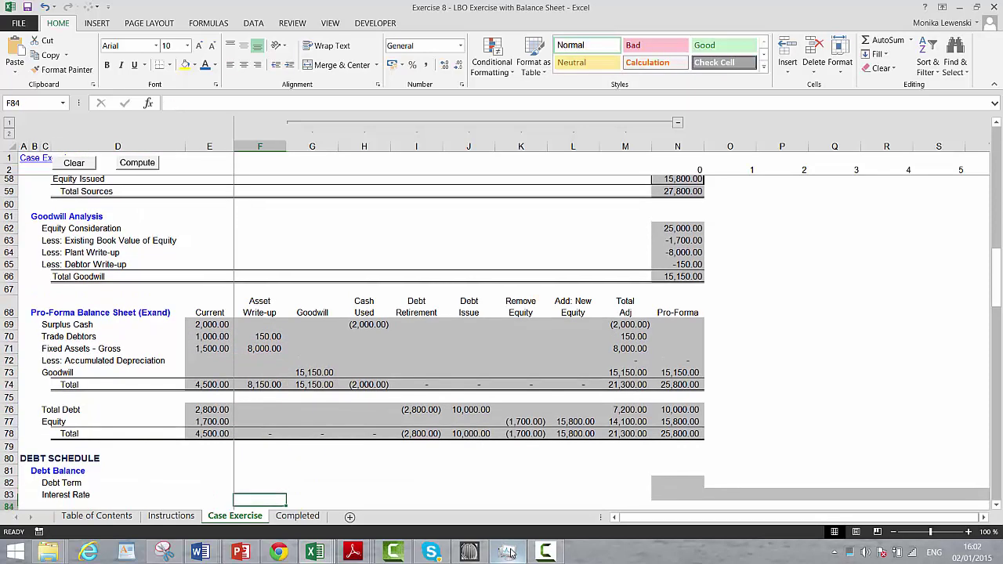
{"action": "key", "text": "Up"}
{"action": "key", "text": "Up"}
{"action": "key", "text": "Up"}
{"action": "key", "text": "Up"}
{"action": "key", "text": "Up"}
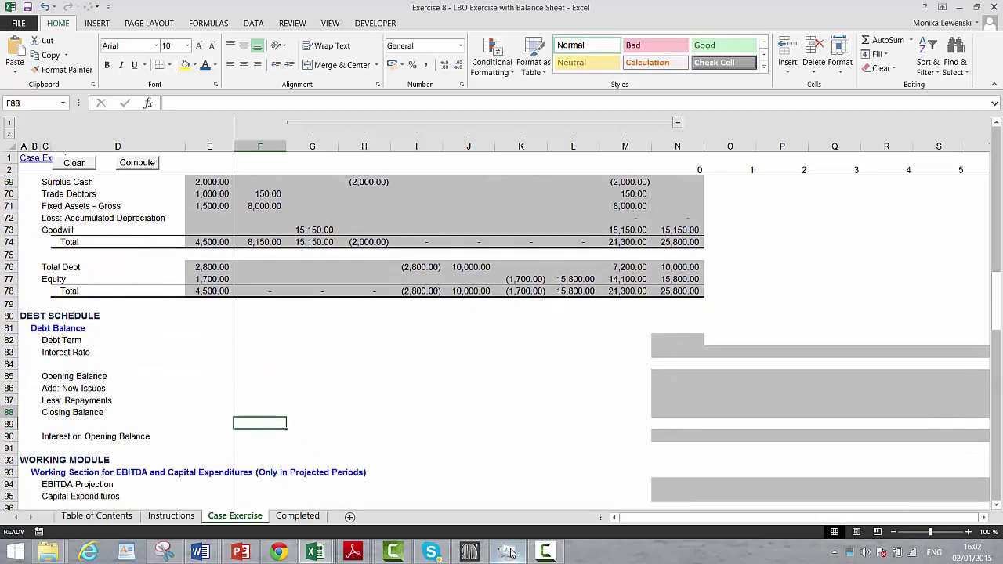
Collapse the grouped balance sheet adjustment columns G to M
{"action": "left_click", "coordinate": [679, 125]}
{"action": "key", "text": "Up"}
{"action": "key", "text": "Up"}
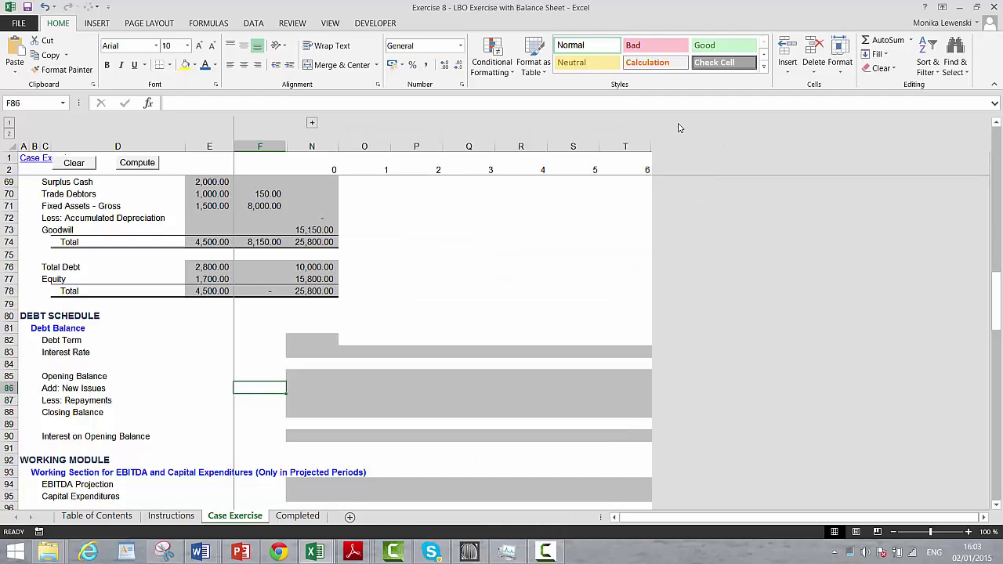
Review the Pre-Acquisition Balance Sheet, Transaction Module, Goodwill Analysis and Pro-Forma sections, then return to the Debt Schedule
{"action": "key", "text": "Up"}
{"action": "key", "text": "Up"}
{"action": "key", "text": "Up"}
{"action": "key", "text": "Up"}
{"action": "key", "text": "Up"}
{"action": "key", "text": "Up"}
{"action": "key", "text": "Up"}
{"action": "key", "text": "Up"}
{"action": "key", "text": "Up"}
{"action": "key", "text": "Up"}
{"action": "key", "text": "Up"}
{"action": "key", "text": "Up"}
{"action": "key", "text": "Up"}
{"action": "key", "text": "Up"}
{"action": "key", "text": "Up"}
{"action": "key", "text": "Up"}
{"action": "key", "text": "Up"}
{"action": "key", "text": "Up"}
{"action": "key", "text": "Up"}
{"action": "key", "text": "Up"}
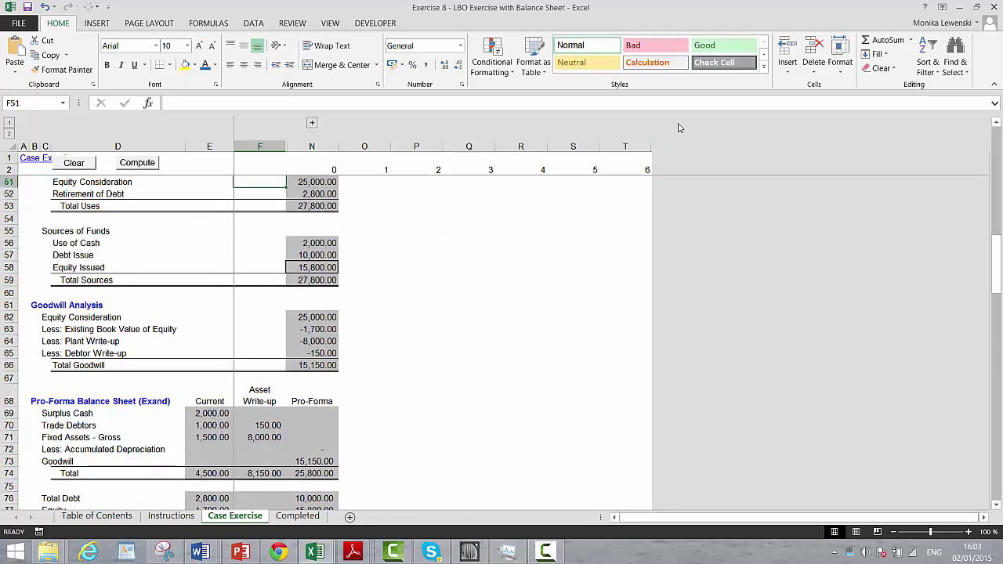
{"action": "scroll", "coordinate": [679, 127], "scroll_direction": "up", "scroll_amount": 4}
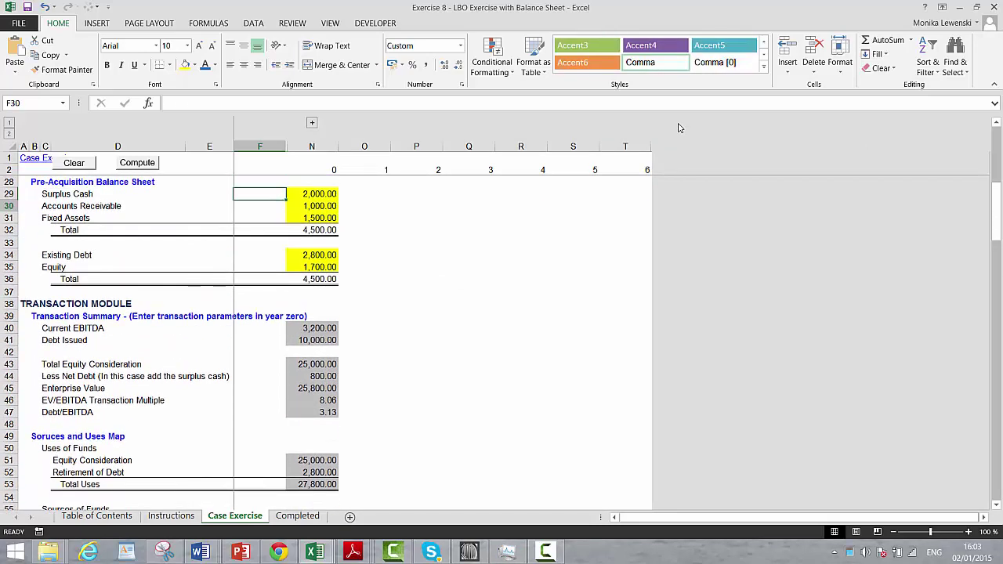
{"action": "key", "text": "Down"}
{"action": "key", "text": "Down"}
{"action": "key", "text": "Down"}
{"action": "key", "text": "Down"}
{"action": "key", "text": "Down"}
{"action": "key", "text": "Down"}
{"action": "key", "text": "Down"}
{"action": "key", "text": "Down"}
{"action": "key", "text": "Down"}
{"action": "key", "text": "Down"}
{"action": "key", "text": "Down"}
{"action": "key", "text": "Down"}
{"action": "key", "text": "Down"}
{"action": "key", "text": "Down"}
{"action": "key", "text": "Down"}
{"action": "key", "text": "Down"}
{"action": "key", "text": "Down"}
{"action": "key", "text": "Down"}
{"action": "key", "text": "Down"}
{"action": "key", "text": "Down"}
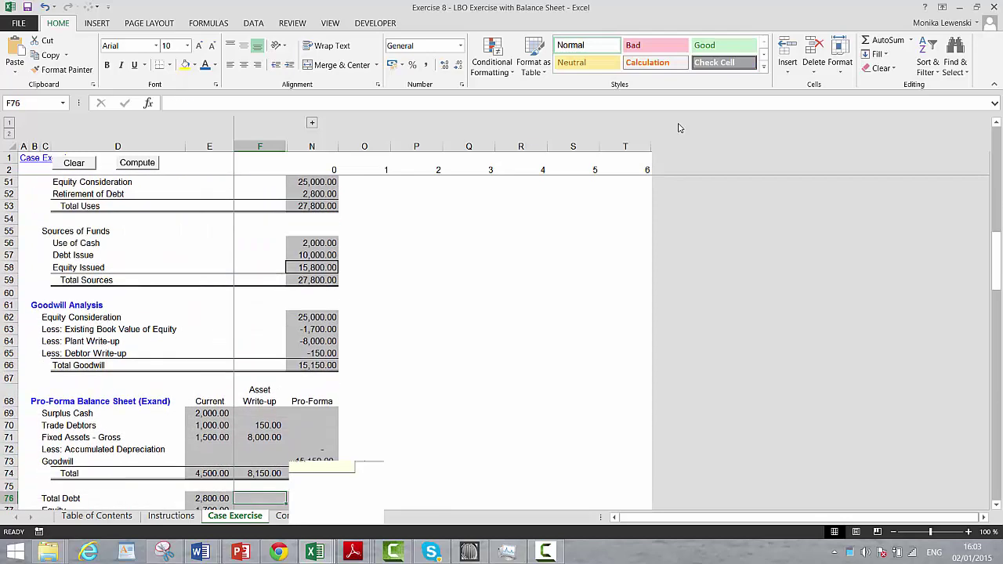
{"action": "key", "text": "Down"}
{"action": "key", "text": "Down"}
{"action": "key", "text": "Down"}
{"action": "key", "text": "Down"}
{"action": "key", "text": "Down"}
{"action": "key", "text": "Down"}
{"action": "key", "text": "Down"}
{"action": "key", "text": "Down"}
{"action": "key", "text": "Down"}
{"action": "key", "text": "Down"}
{"action": "key", "text": "Up"}
{"action": "key", "text": "Up"}
{"action": "key", "text": "Up"}
{"action": "key", "text": "Up"}
{"action": "key", "text": "Up"}
{"action": "key", "text": "Up"}
{"action": "key", "text": "Up"}
{"action": "key", "text": "Up"}
{"action": "key", "text": "Up"}
{"action": "key", "text": "Up"}
{"action": "key", "text": "Up"}
{"action": "key", "text": "Up"}
{"action": "key", "text": "Up"}
{"action": "key", "text": "Up"}
{"action": "key", "text": "Up"}
{"action": "key", "text": "Up"}
{"action": "key", "text": "Up"}
{"action": "key", "text": "Up"}
{"action": "key", "text": "Up"}
{"action": "key", "text": "Up"}
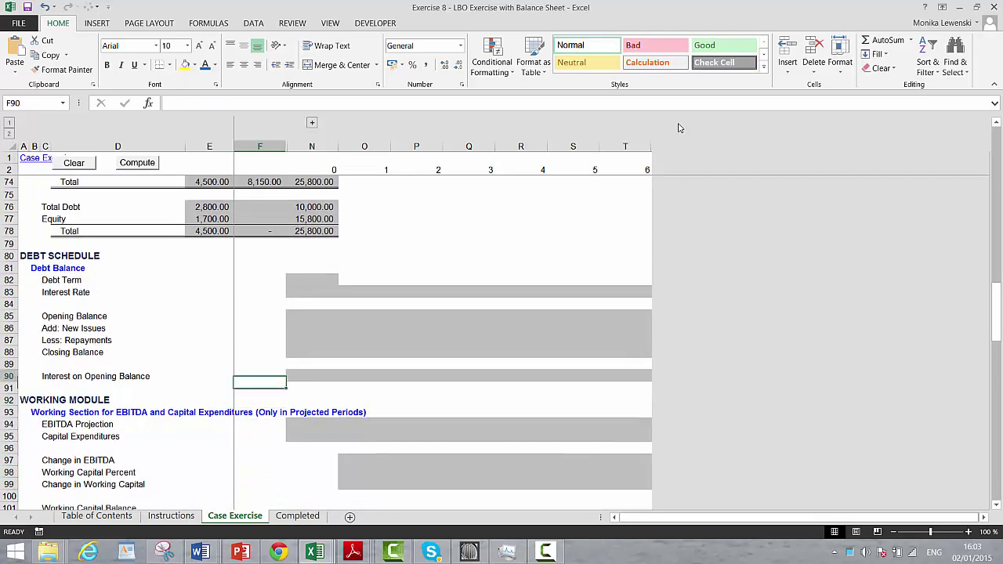
Link the Debt Term in N82 of the Debt Schedule to the Scheduled Debt Term input in N16
{"action": "key", "text": "Right"}
{"action": "key", "text": "Down"}
{"action": "key", "text": "Down"}
{"action": "key", "text": "Down"}
{"action": "type", "text": "="}
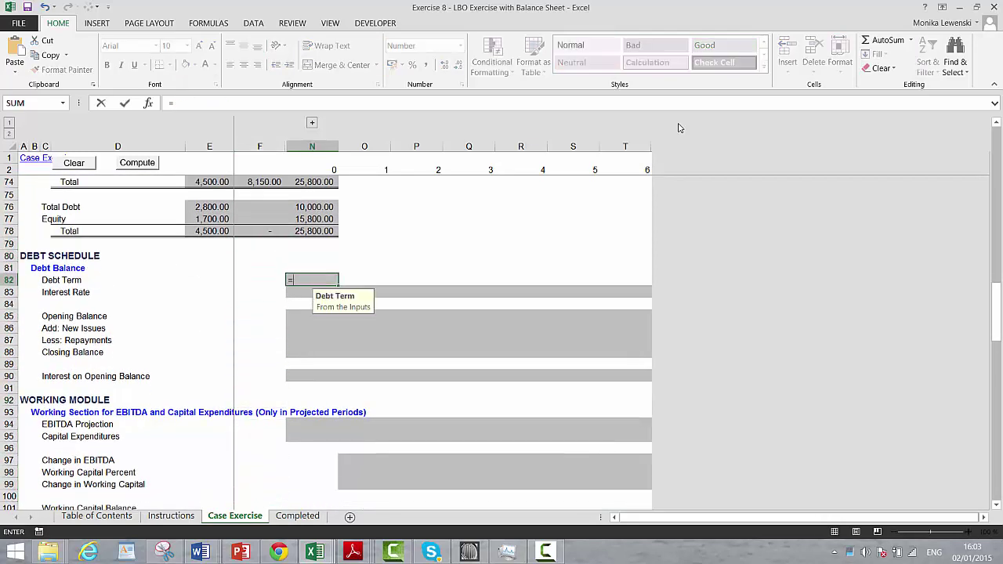
{"action": "key", "text": "Up"}
{"action": "key", "text": "Up"}
{"action": "key", "text": "Up"}
{"action": "key", "text": "Up"}
{"action": "key", "text": "Up"}
{"action": "key", "text": "Up"}
{"action": "key", "text": "Up"}
{"action": "key", "text": "Up"}
{"action": "key", "text": "Up"}
{"action": "key", "text": "Up"}
{"action": "key", "text": "Up"}
{"action": "key", "text": "Up"}
{"action": "key", "text": "Up"}
{"action": "key", "text": "Up"}
{"action": "key", "text": "Up"}
{"action": "key", "text": "Up"}
{"action": "key", "text": "Up"}
{"action": "key", "text": "Up"}
{"action": "key", "text": "Up"}
{"action": "key", "text": "Up"}
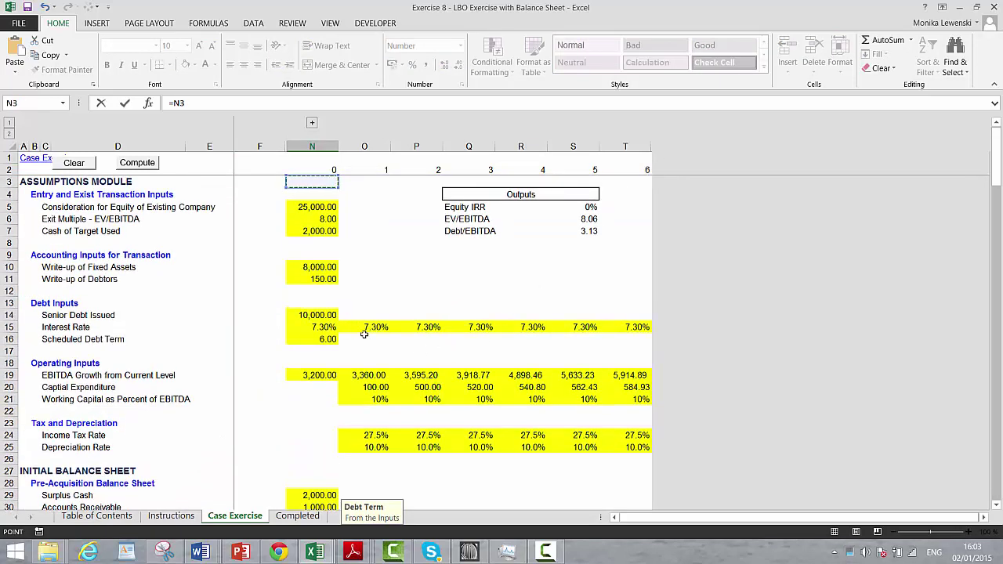
{"action": "left_click", "coordinate": [324, 339]}
{"action": "key", "text": "Return"}
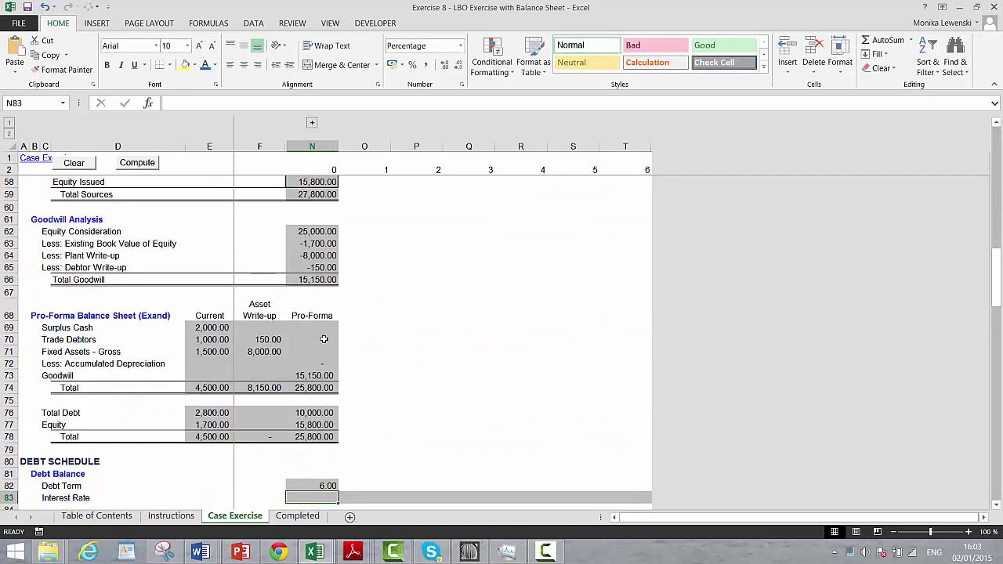
Change the row label in C82 of the Debt Schedule to "Debt Tenor"
{"action": "key", "text": "Up"}
{"action": "key", "text": "Left"}
{"action": "key", "text": "Left"}
{"action": "key", "text": "Left"}
{"action": "key", "text": "Left"}
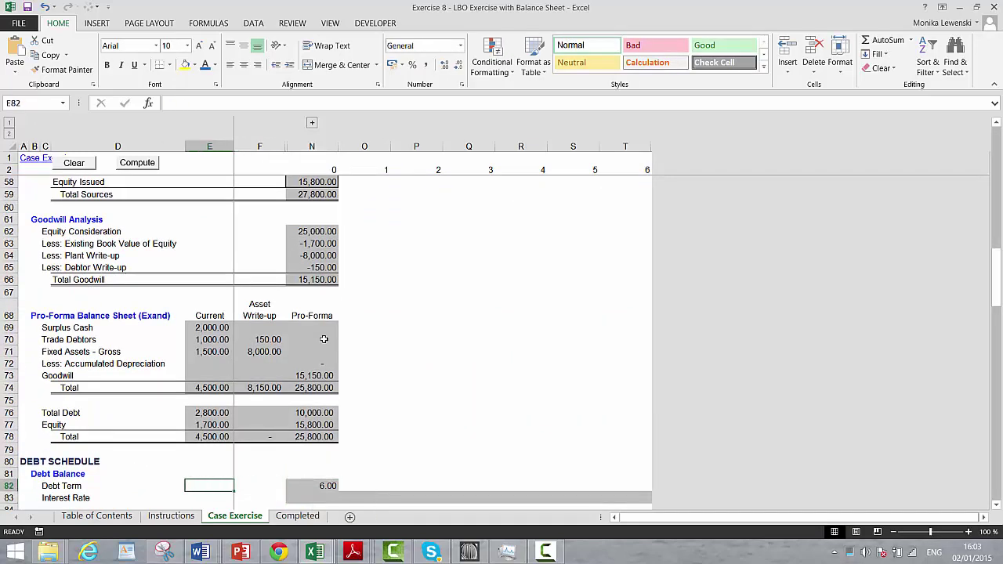
{"action": "key", "text": "F2"}
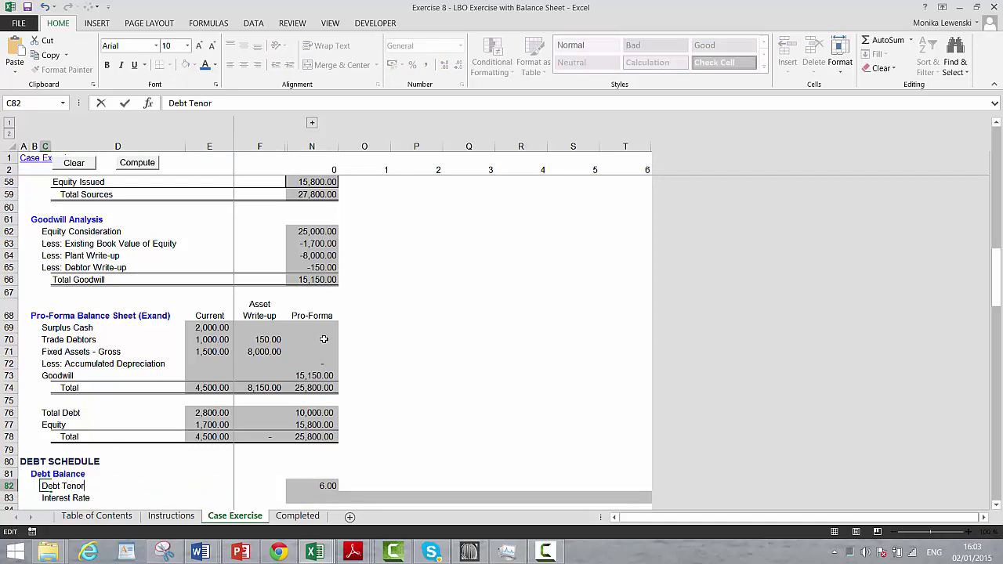
{"action": "key", "text": "Return"}
Link the Interest Rate in N83 to the debt input in N15 and fill the formula across the row's shaded year columns
{"action": "key", "text": "Right"}
{"action": "key", "text": "Right"}
{"action": "key", "text": "Right"}
{"action": "key", "text": "Right"}
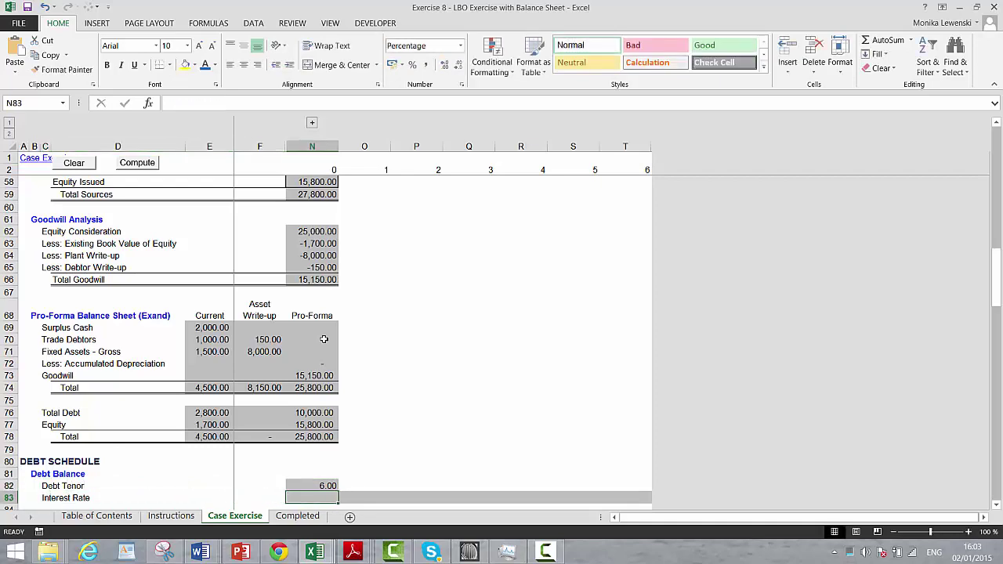
{"action": "type", "text": "="}
{"action": "key", "text": "Up"}
{"action": "key", "text": "Up"}
{"action": "key", "text": "Up"}
{"action": "key", "text": "Up"}
{"action": "key", "text": "Up"}
{"action": "key", "text": "Up"}
{"action": "key", "text": "Up"}
{"action": "key", "text": "Up"}
{"action": "key", "text": "Up"}
{"action": "key", "text": "Up"}
{"action": "key", "text": "Up"}
{"action": "key", "text": "Up"}
{"action": "key", "text": "Up"}
{"action": "key", "text": "Up"}
{"action": "key", "text": "Up"}
{"action": "key", "text": "Up"}
{"action": "key", "text": "Up"}
{"action": "key", "text": "Up"}
{"action": "key", "text": "Up"}
{"action": "key", "text": "Up"}
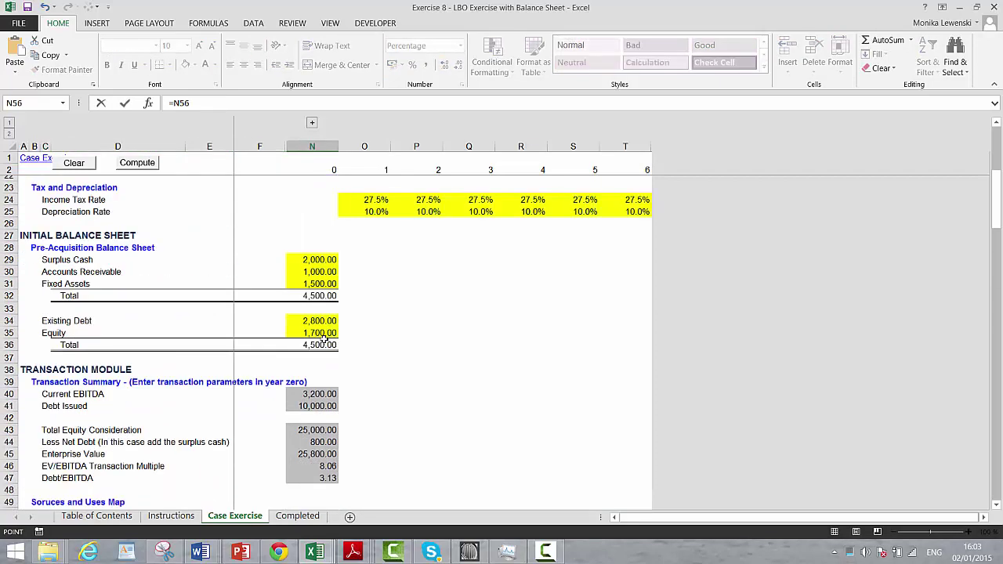
{"action": "left_click", "coordinate": [321, 314]}
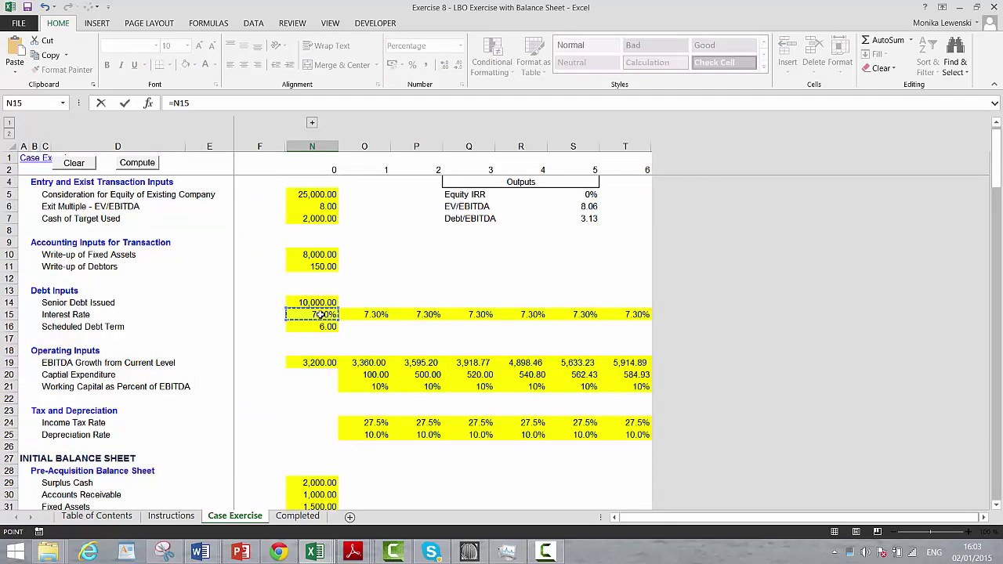
{"action": "key", "text": "Return"}
{"action": "key", "text": "Up"}
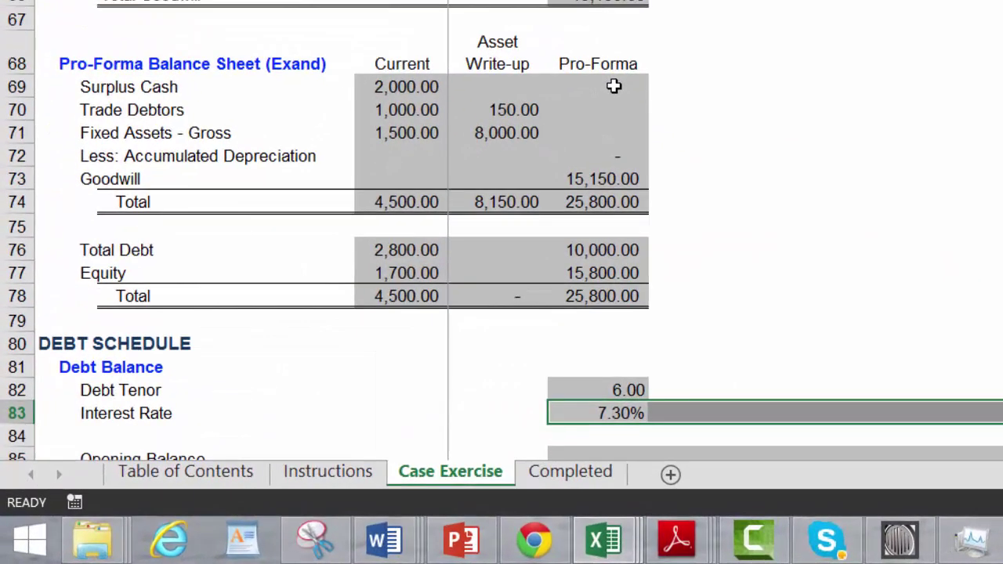
{"action": "key", "text": "ctrl+r"}
Set the year 0 Closing Balance in N88 to =N76, the pro-forma Total Debt
{"action": "key", "text": "Down"}
{"action": "key", "text": "Down"}
{"action": "key", "text": "Down"}
{"action": "key", "text": "Down"}
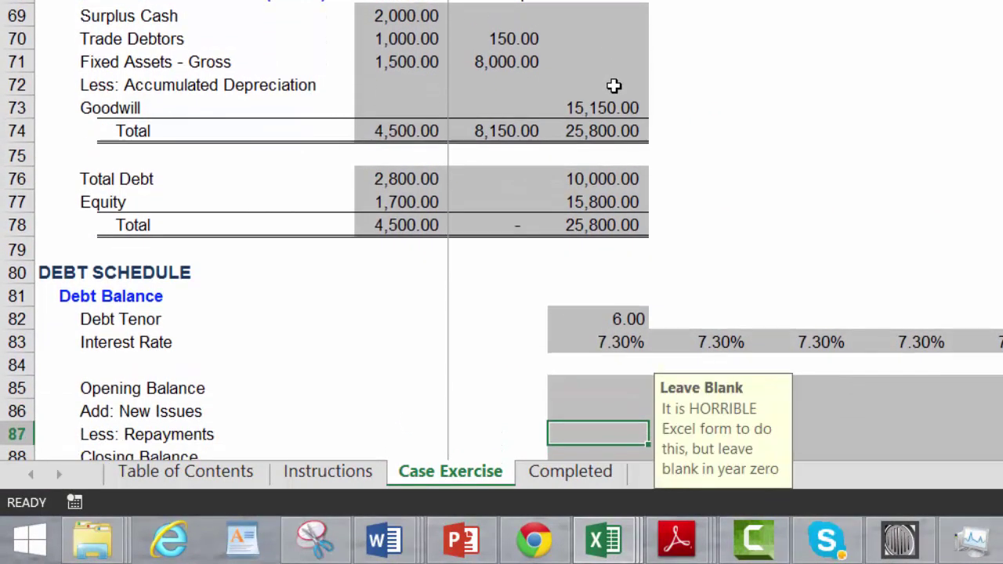
{"action": "key", "text": "Down"}
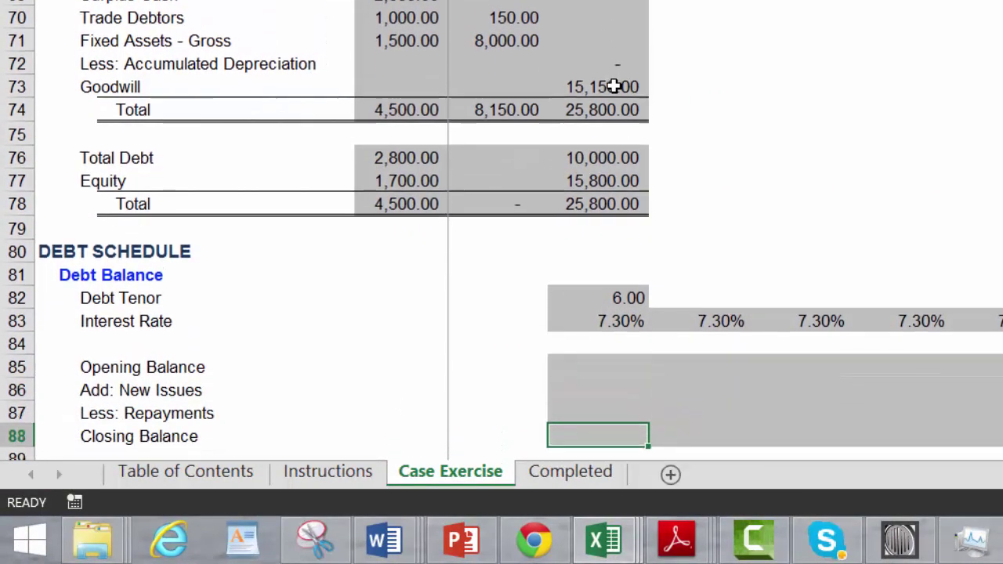
{"action": "type", "text": "="}
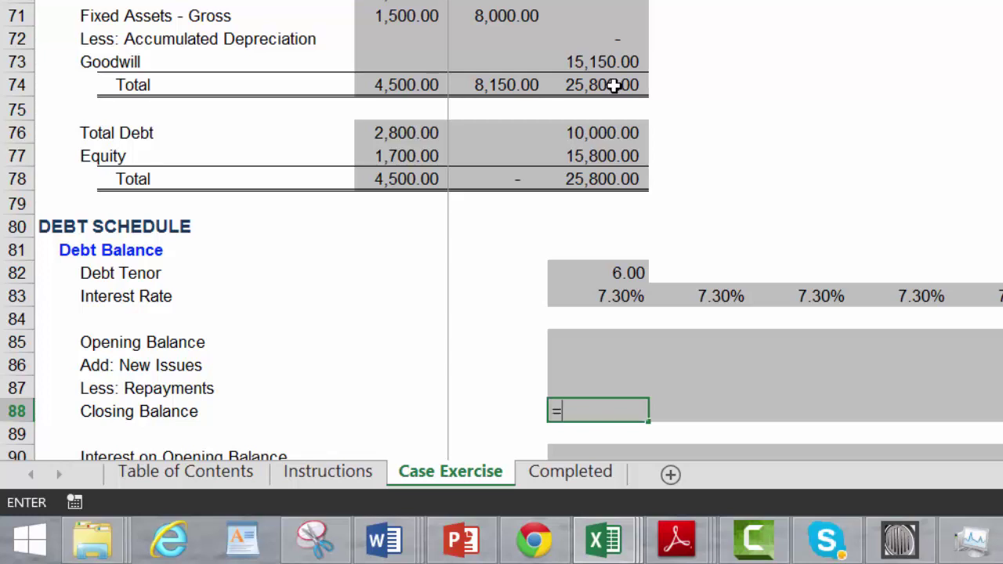
{"action": "key", "text": "End"}
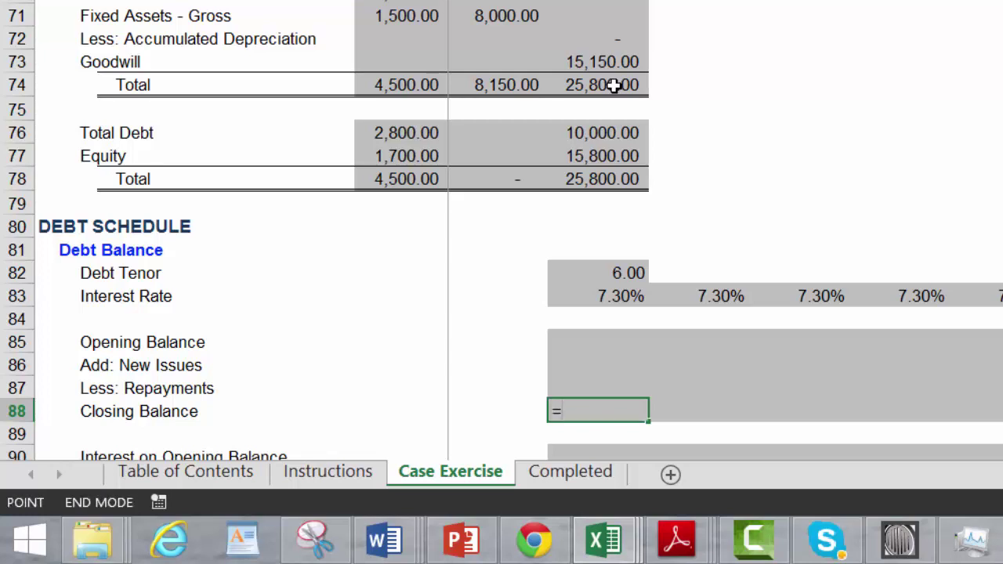
{"action": "key", "text": "Up"}
{"action": "key", "text": "Up"}
{"action": "key", "text": "Up"}
{"action": "key", "text": "Up"}
{"action": "key", "text": "Up"}
{"action": "key", "text": "Up"}
{"action": "key", "text": "Up"}
{"action": "key", "text": "Up"}
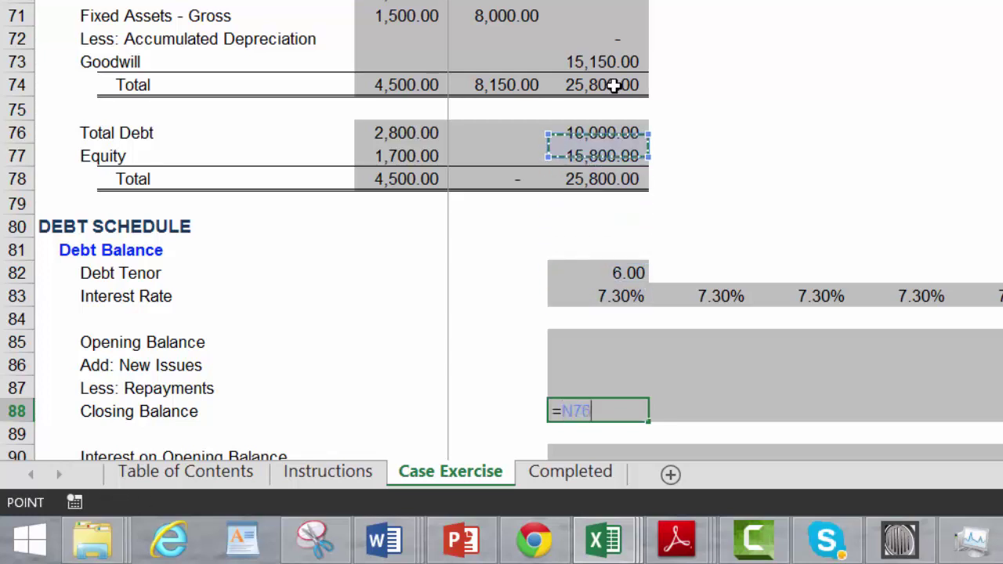
{"action": "key", "text": "Return"}
Set the year 1 Opening Balance in O85 equal to the year 0 Closing Balance in N88
{"action": "key", "text": "Up"}
{"action": "key", "text": "Up"}
{"action": "key", "text": "Up"}
{"action": "key", "text": "Up"}
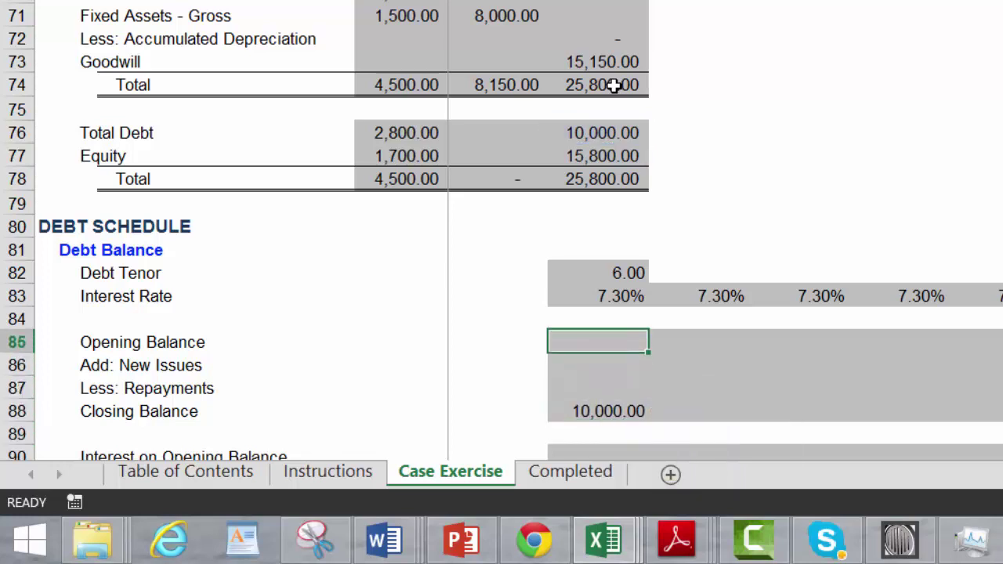
{"action": "key", "text": "Right"}
{"action": "type", "text": "="}
{"action": "key", "text": "Down"}
{"action": "key", "text": "Down"}
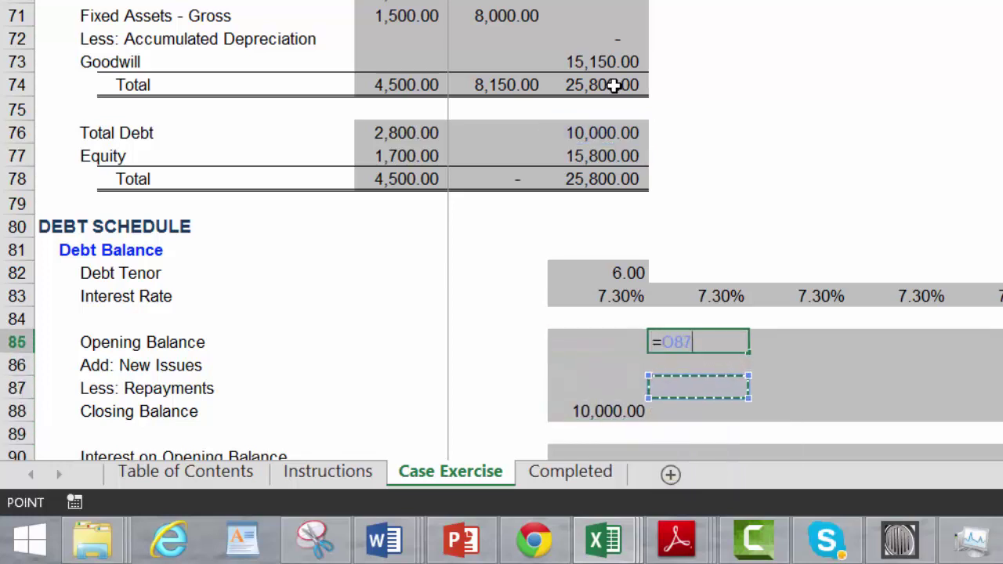
{"action": "key", "text": "Down"}
{"action": "key", "text": "Left"}
{"action": "key", "text": "Return"}
Link the year 0 New Issues in N86 to the pro-forma Total Debt in N76
{"action": "key", "text": "Left"}
{"action": "key", "text": "Left"}
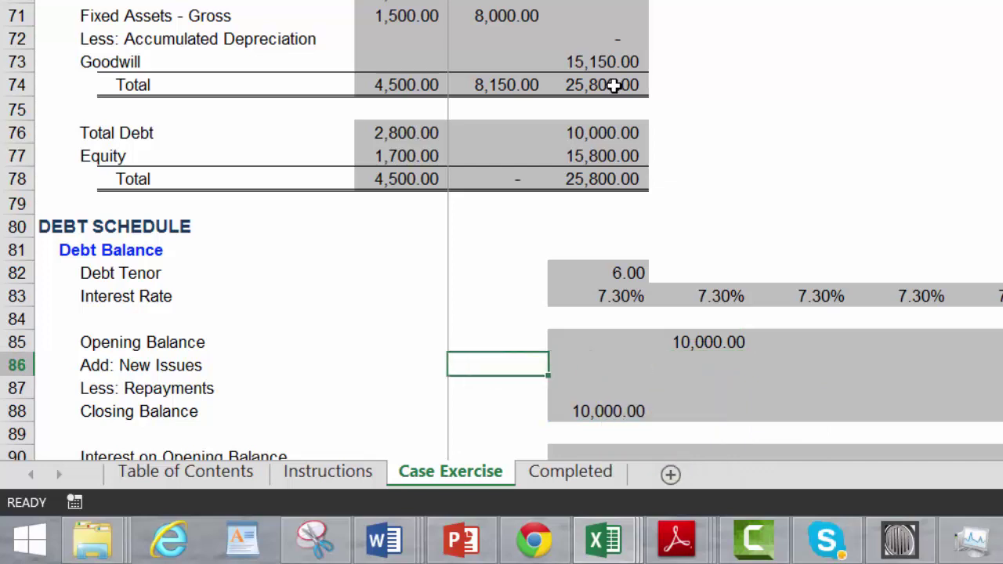
{"action": "key", "text": "Up"}
{"action": "key", "text": "Down"}
{"action": "key", "text": "Right"}
{"action": "key", "text": "Right"}
{"action": "key", "text": "Right"}
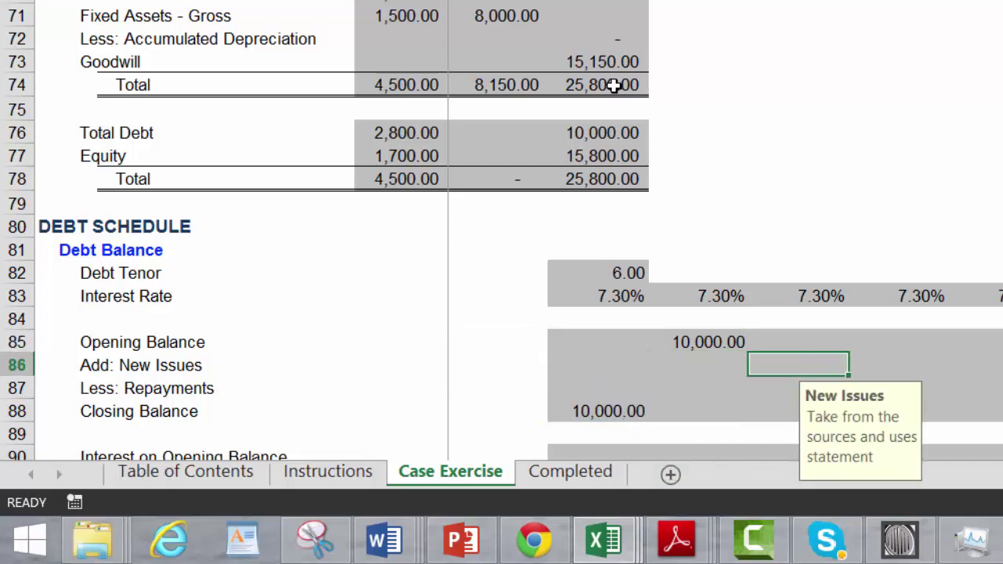
{"action": "key", "text": "Left"}
{"action": "key", "text": "Left"}
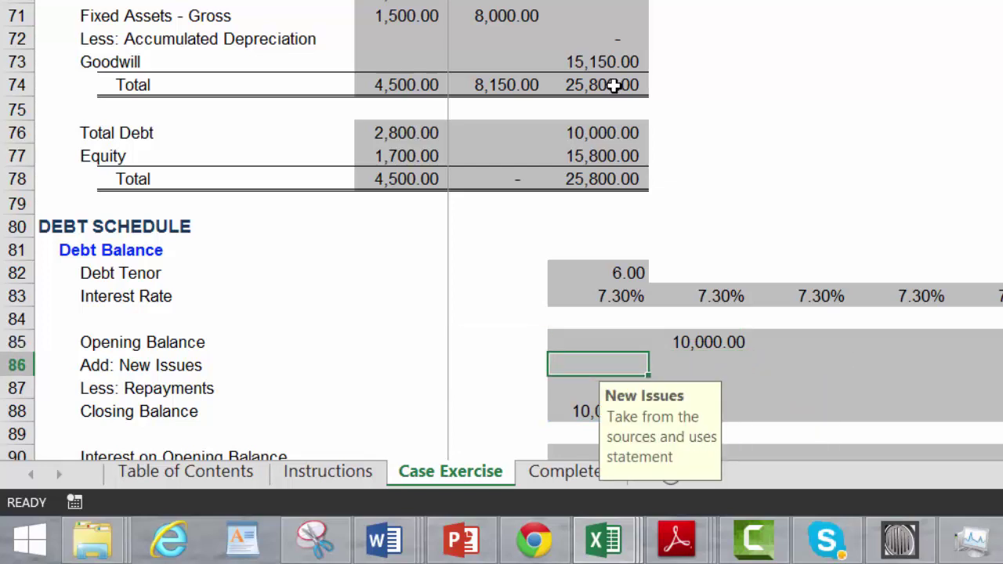
{"action": "key", "text": "Down"}
{"action": "key", "text": "Down"}
{"action": "key", "text": "Up"}
{"action": "key", "text": "Up"}
{"action": "type", "text": "="}
{"action": "key", "text": "Up"}
{"action": "key", "text": "Up"}
{"action": "key", "text": "Up"}
{"action": "key", "text": "Up"}
{"action": "key", "text": "Up"}
{"action": "key", "text": "Up"}
{"action": "key", "text": "Up"}
{"action": "key", "text": "Up"}
{"action": "key", "text": "Up"}
{"action": "key", "text": "Up"}
{"action": "key", "text": "Up"}
{"action": "key", "text": "Up"}
{"action": "key", "text": "Up"}
{"action": "key", "text": "Up"}
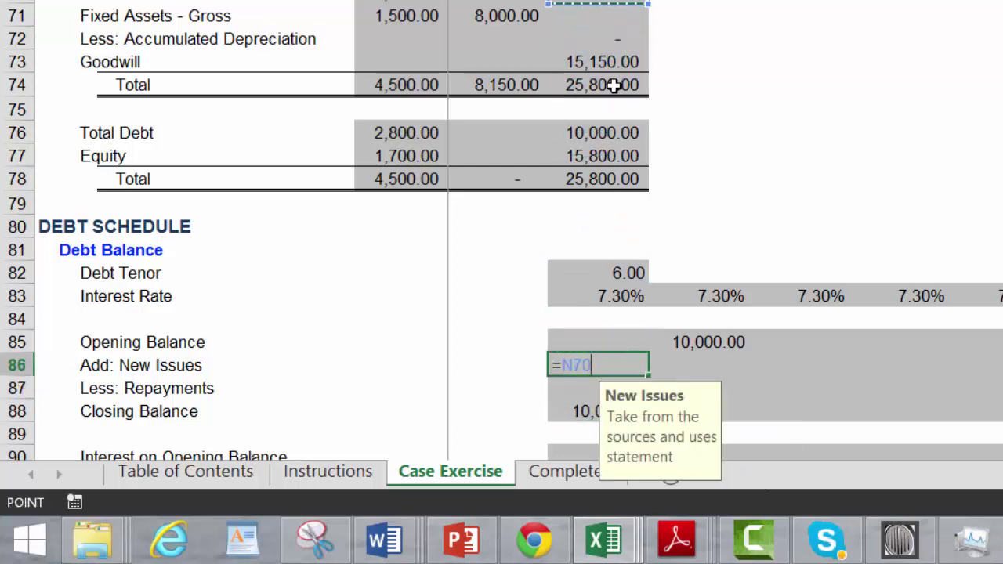
{"action": "key", "text": "Down"}
{"action": "key", "text": "Down"}
{"action": "key", "text": "Down"}
{"action": "key", "text": "Down"}
{"action": "key", "text": "Return"}
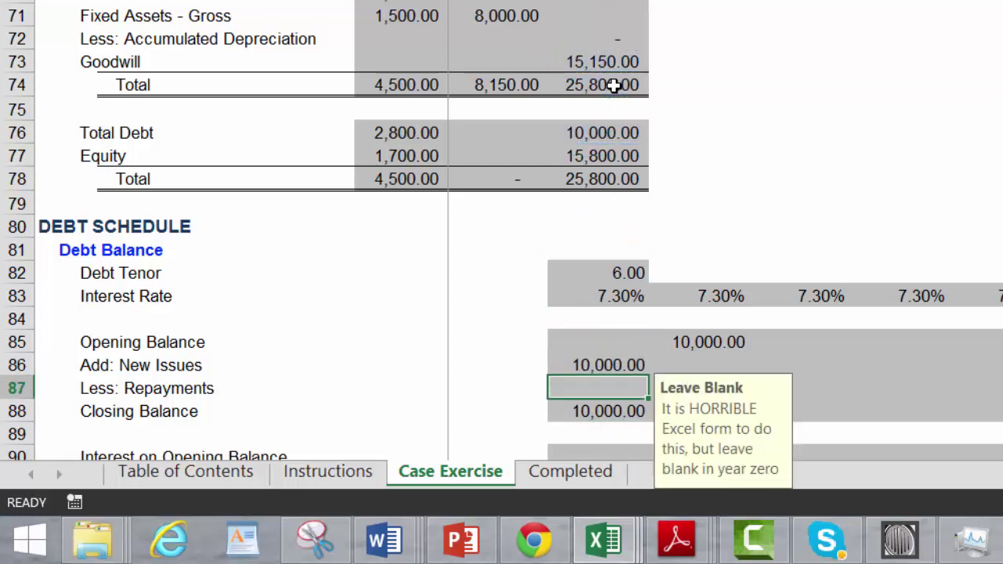
Calculate the year 0 Closing Balance in N88 as opening balance plus new issues less repayments, =N85+N86-N87
{"action": "key", "text": "Down"}
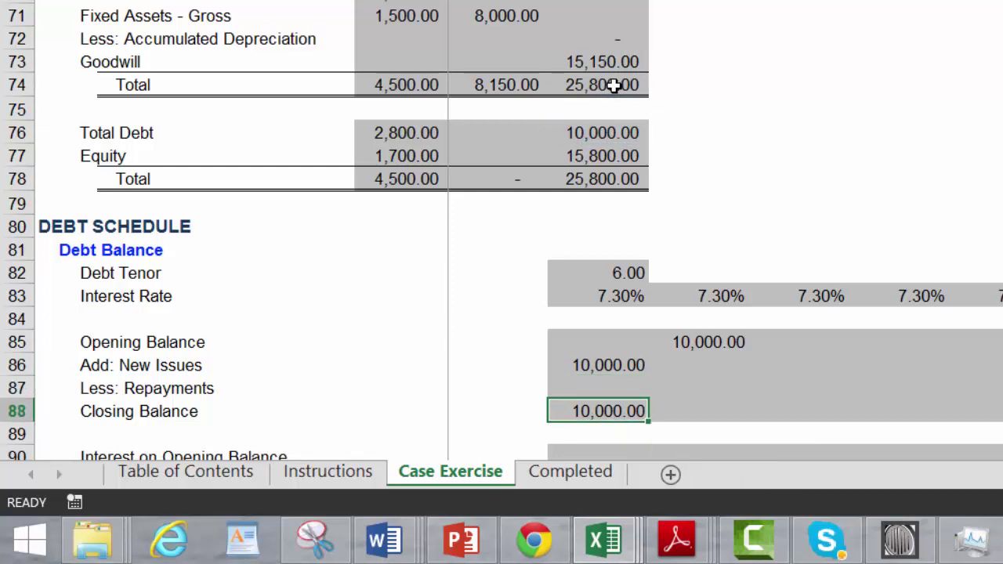
{"action": "type", "text": "="}
{"action": "key", "text": "Up"}
{"action": "key", "text": "Up"}
{"action": "key", "text": "Up"}
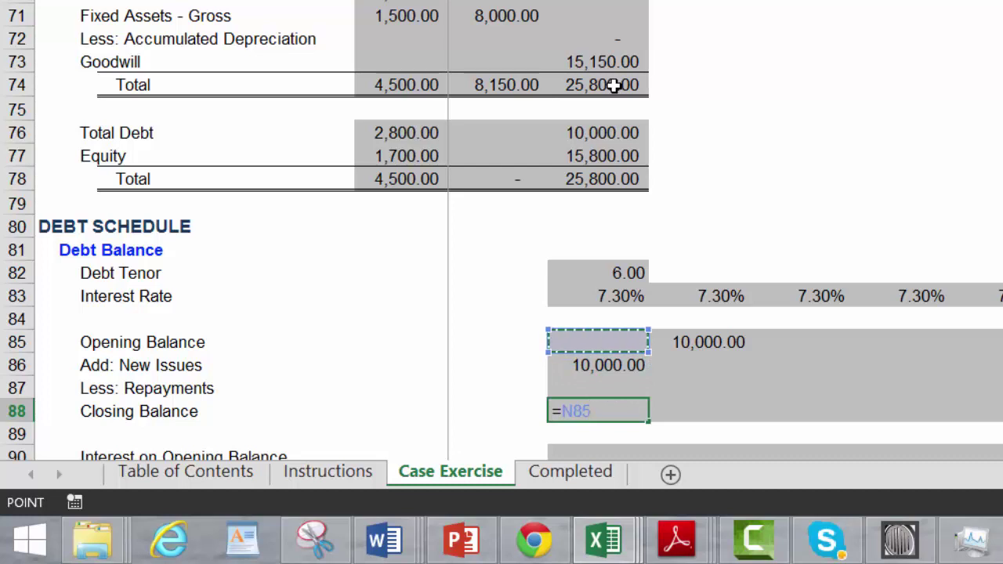
{"action": "type", "text": "+"}
{"action": "key", "text": "Up"}
{"action": "key", "text": "Up"}
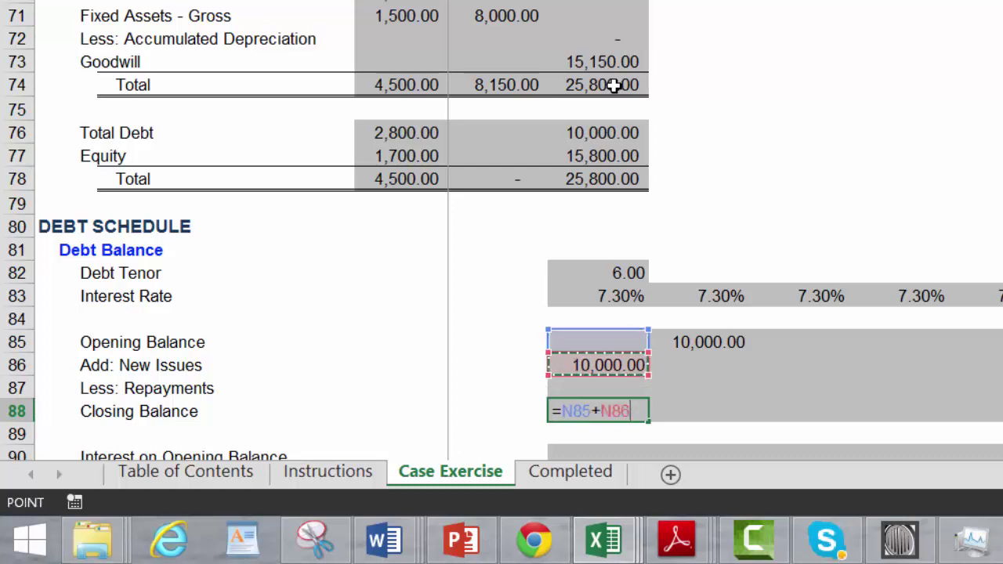
{"action": "type", "text": "-"}
{"action": "key", "text": "Up"}
{"action": "key", "text": "Return"}
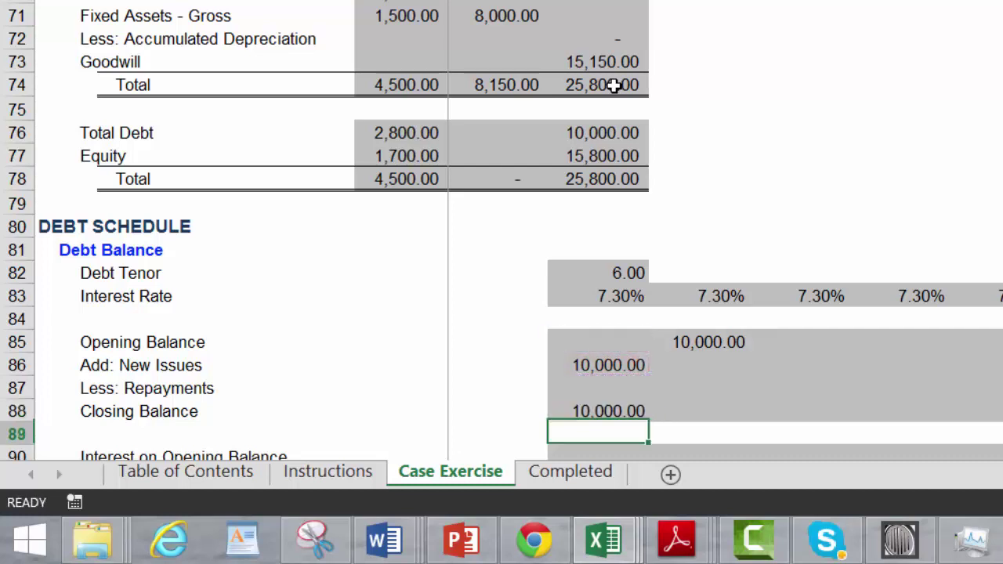
Calculate the year 1 Repayments in O87 by dividing the year 0 closing balance by the debt tenor, =$N$88/$N$82
{"action": "key", "text": "Up"}
{"action": "key", "text": "Up"}
{"action": "key", "text": "Up"}
{"action": "key", "text": "Down"}
{"action": "key", "text": "Right"}
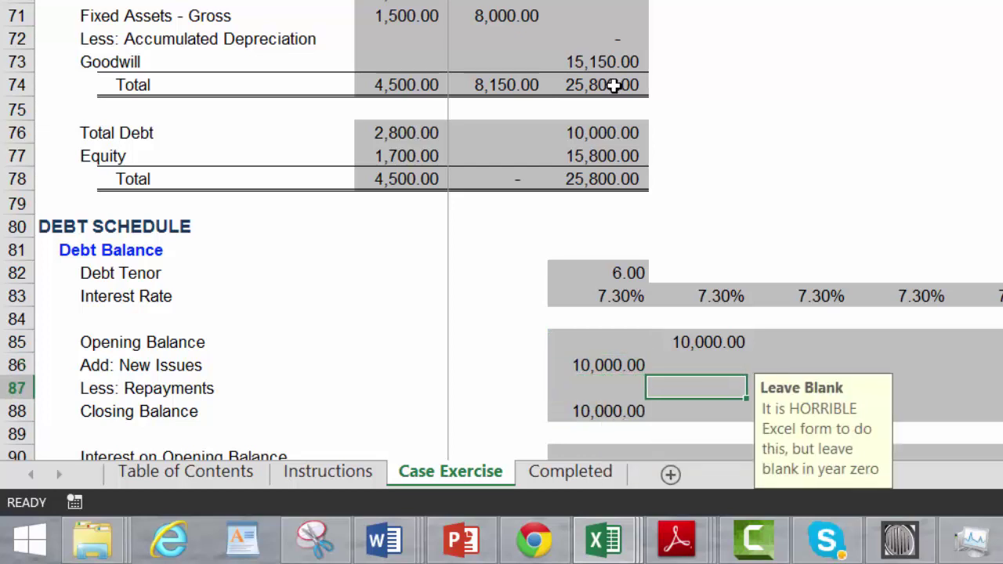
{"action": "type", "text": "="}
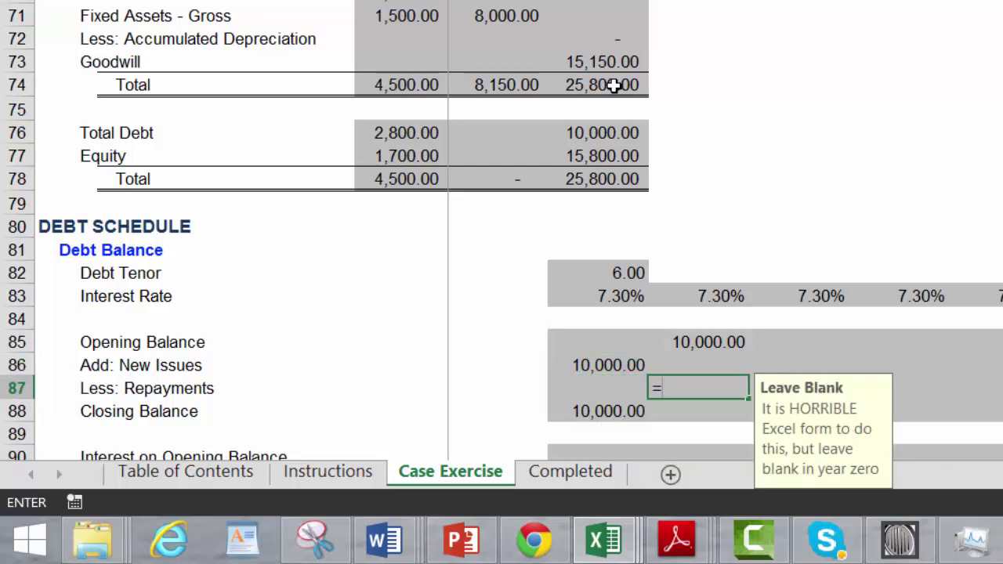
{"action": "key", "text": "Down"}
{"action": "key", "text": "Left"}
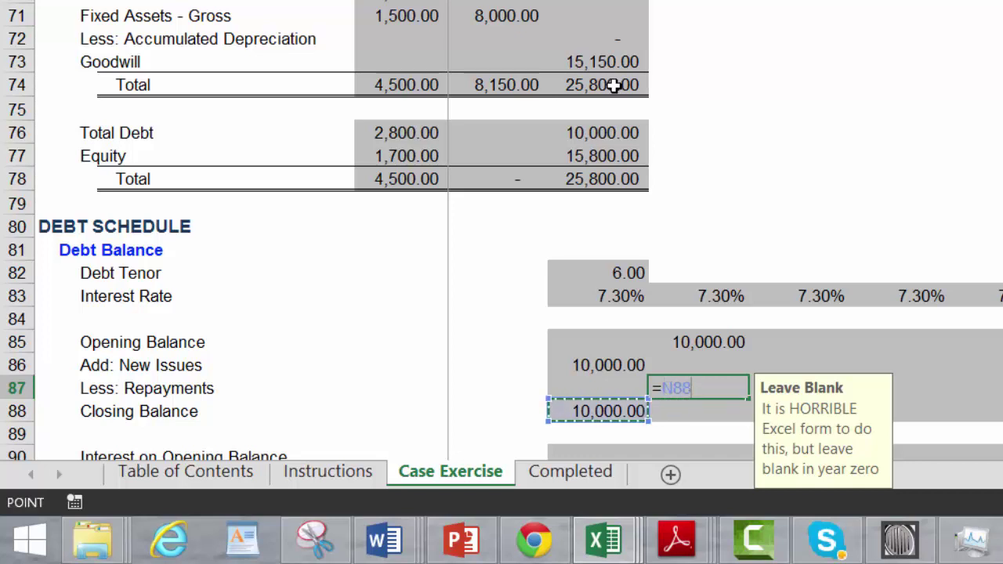
{"action": "type", "text": "/"}
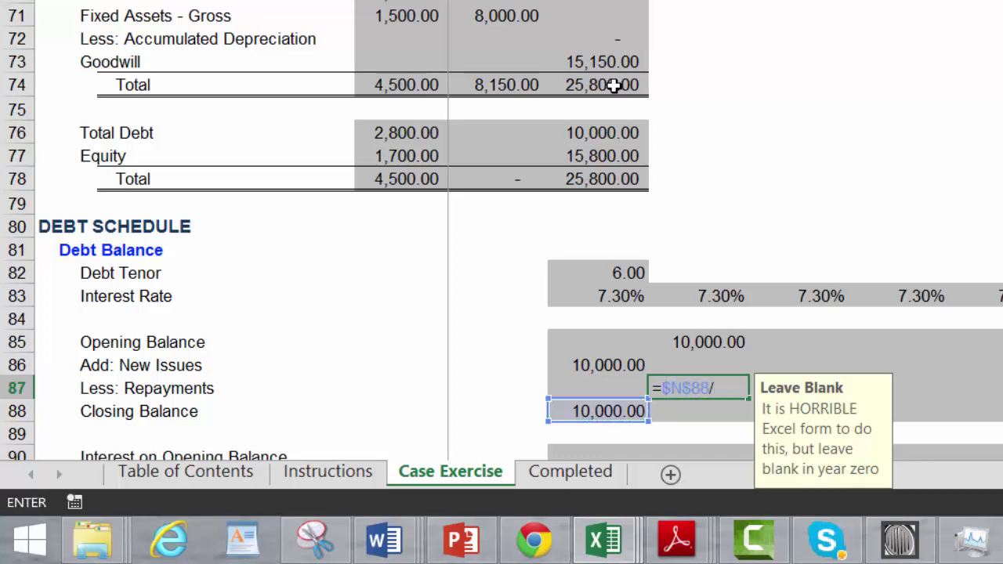
{"action": "key", "text": "Up"}
{"action": "key", "text": "Up"}
{"action": "key", "text": "Up"}
{"action": "key", "text": "Up"}
{"action": "key", "text": "Up"}
{"action": "key", "text": "Left"}
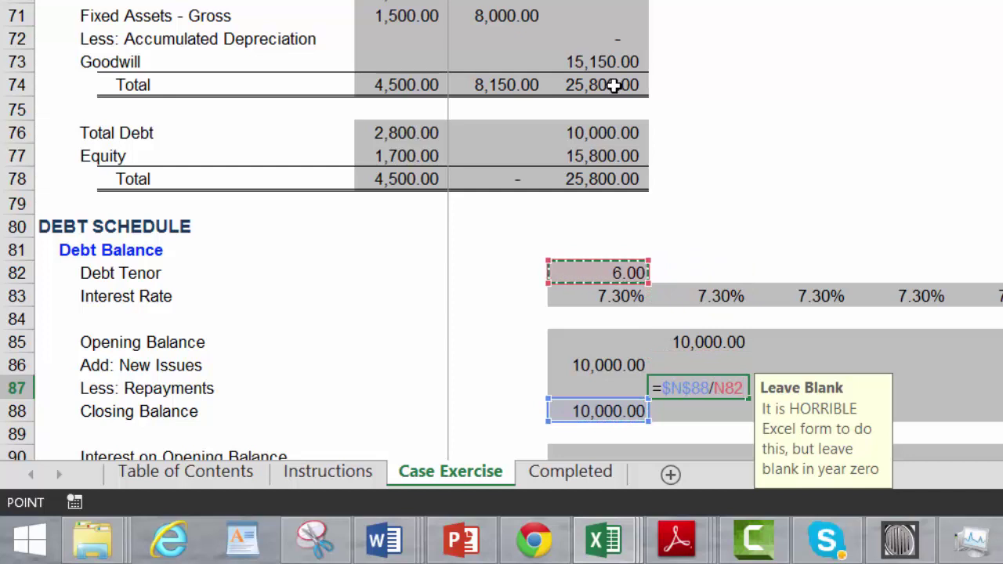
{"action": "key", "text": "F4"}
{"action": "key", "text": "ctrl+Return"}
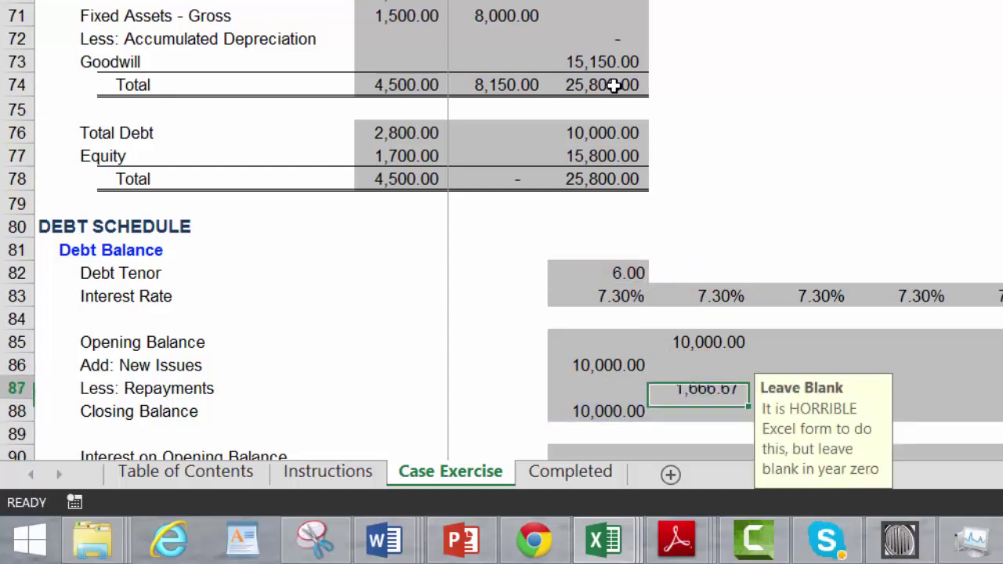
Calculate the year 1 Closing Balance in O88 as opening balance plus new issues less repayments, =O85+O86-O87
{"action": "key", "text": "Down"}
{"action": "type", "text": "="}
{"action": "key", "text": "Up"}
{"action": "key", "text": "Up"}
{"action": "key", "text": "Up"}
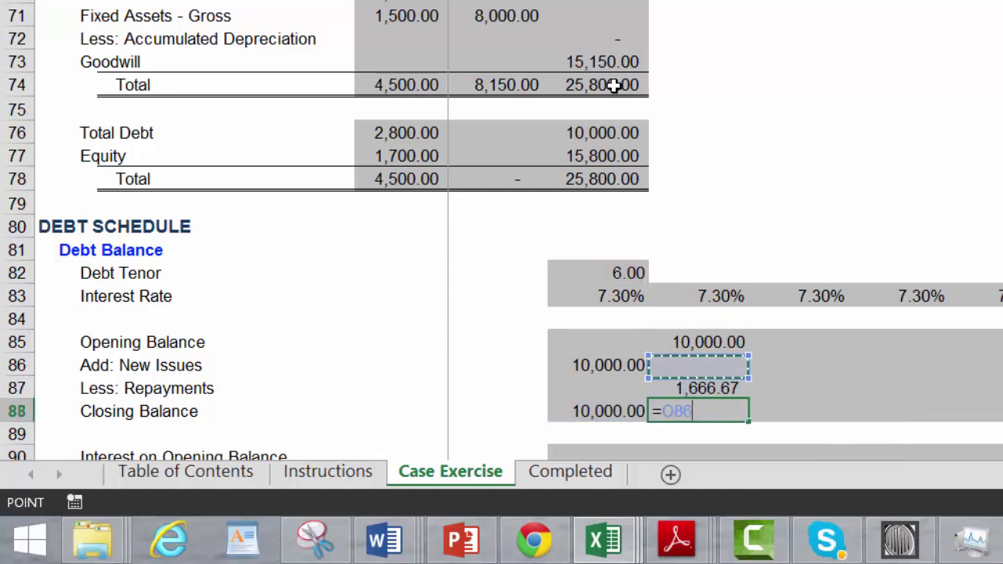
{"action": "type", "text": "+"}
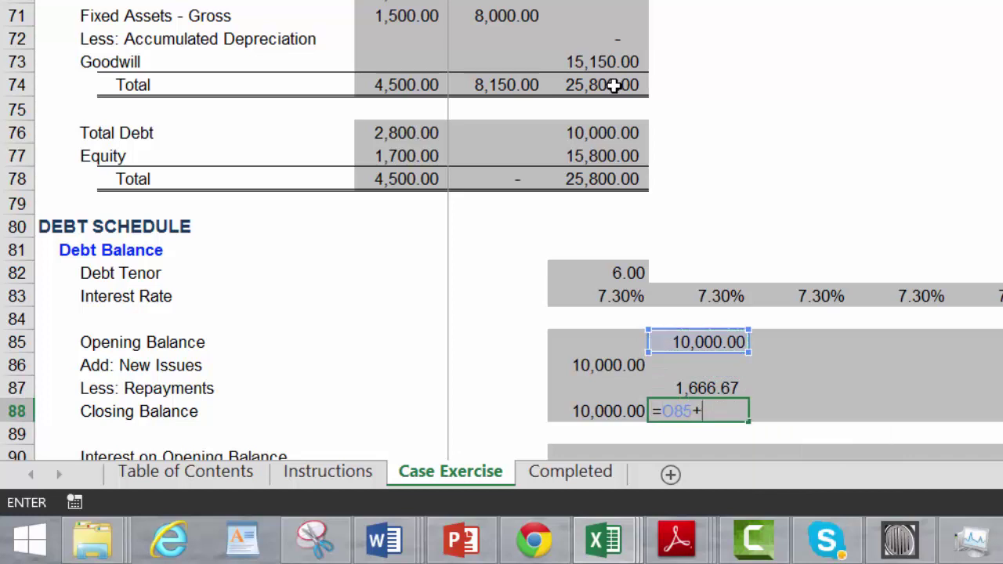
{"action": "key", "text": "Up"}
{"action": "key", "text": "Up"}
{"action": "type", "text": "-"}
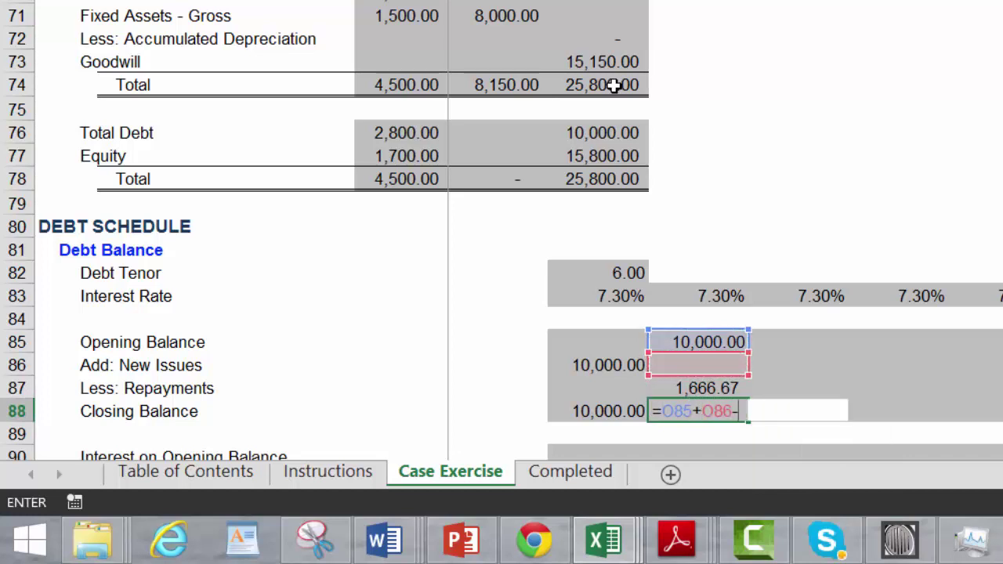
{"action": "key", "text": "Up"}
{"action": "key", "text": "Return"}
Fill the year 1 debt balance formulas in O85:O88 right across the remaining projected years
{"action": "key", "text": "Up"}
{"action": "key", "text": "Up"}
{"action": "key", "text": "Up"}
{"action": "key", "text": "Up"}
{"action": "key", "text": "shift+Down"}
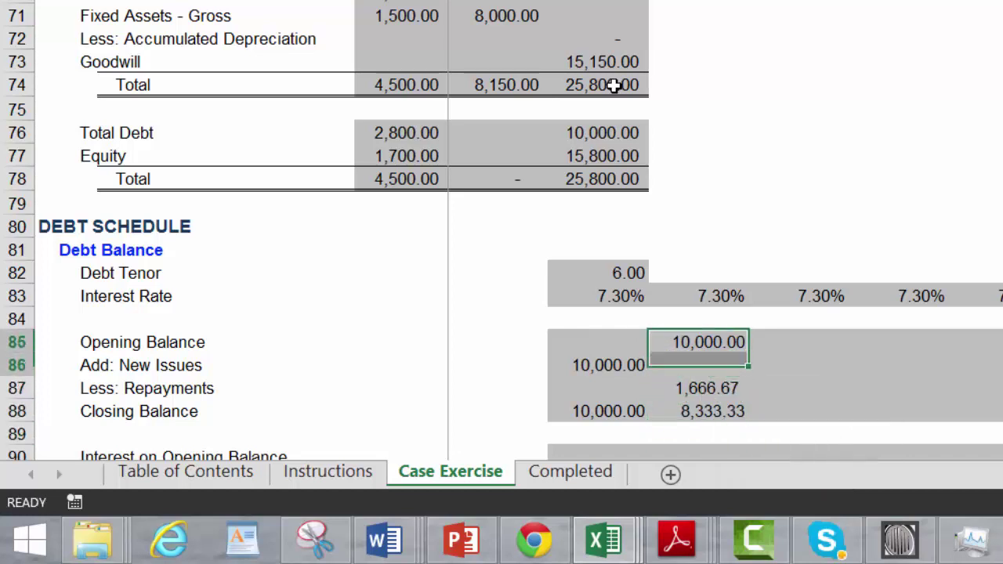
{"action": "key", "text": "shift+Down"}
{"action": "key", "text": "shift+Down"}
{"action": "key", "text": "shift+Right"}
{"action": "key", "text": "shift+Right"}
{"action": "key", "text": "shift+Right"}
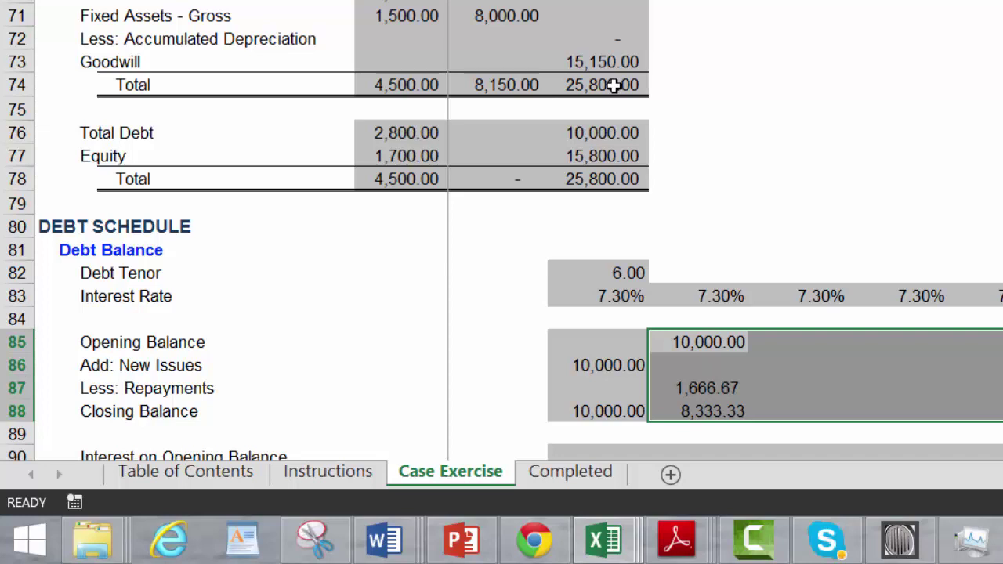
{"action": "key", "text": "ctrl+r"}
Calculate the year 0 Interest on Opening Balance in N90 as opening balance times interest rate, =N85*N83
{"action": "key", "text": "Down"}
{"action": "key", "text": "Down"}
{"action": "key", "text": "Down"}
{"action": "key", "text": "Down"}
{"action": "key", "text": "Down"}
{"action": "key", "text": "Down"}
{"action": "key", "text": "Down"}
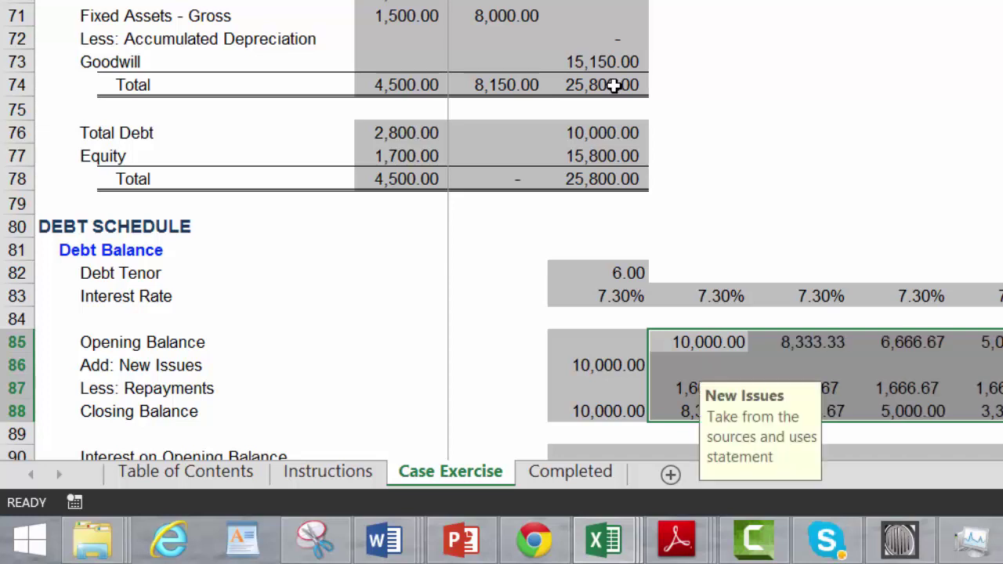
{"action": "key", "text": "Up"}
{"action": "key", "text": "Up"}
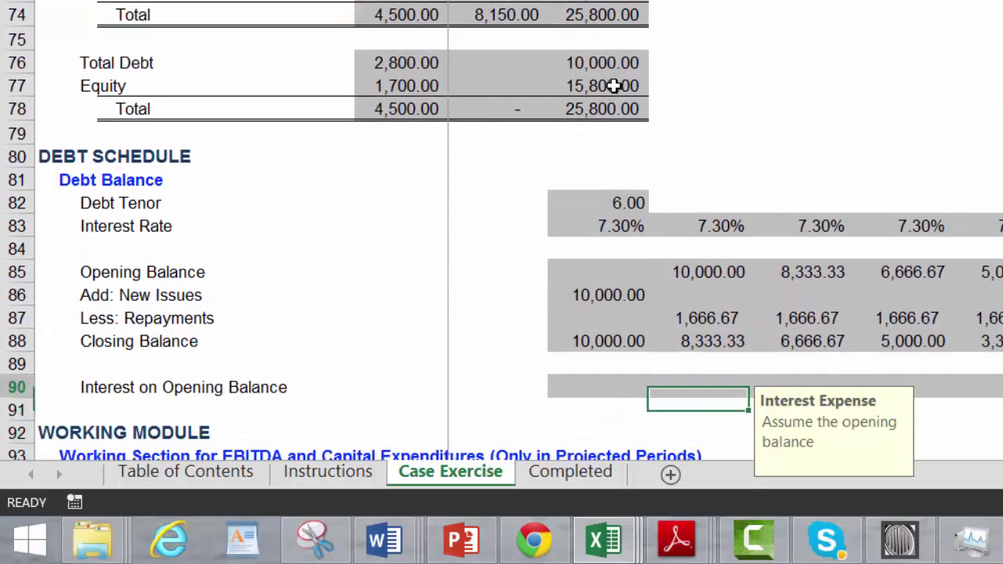
{"action": "key", "text": "Left"}
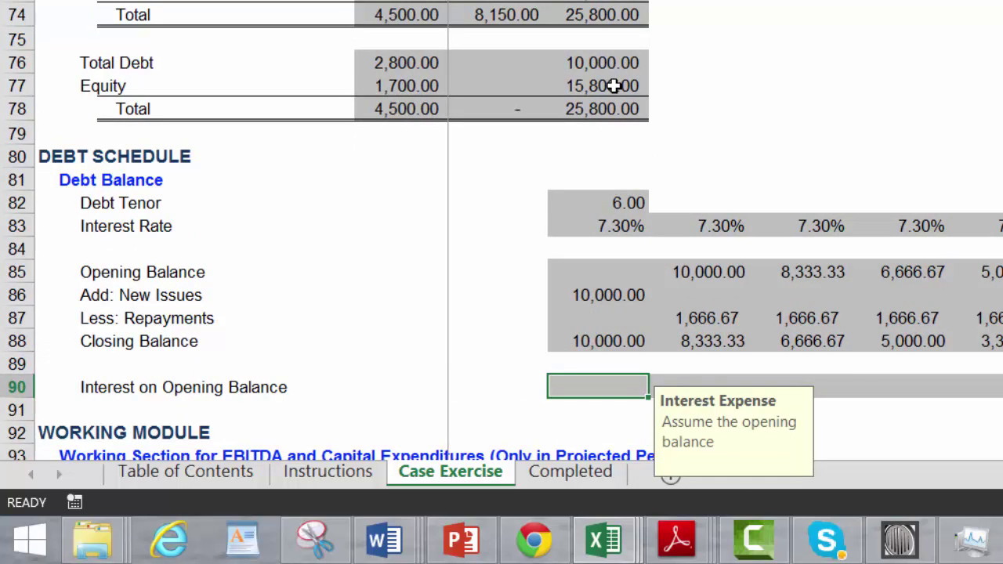
{"action": "type", "text": "="}
{"action": "key", "text": "Up"}
{"action": "key", "text": "Up"}
{"action": "key", "text": "Up"}
{"action": "key", "text": "Up"}
{"action": "key", "text": "Up"}
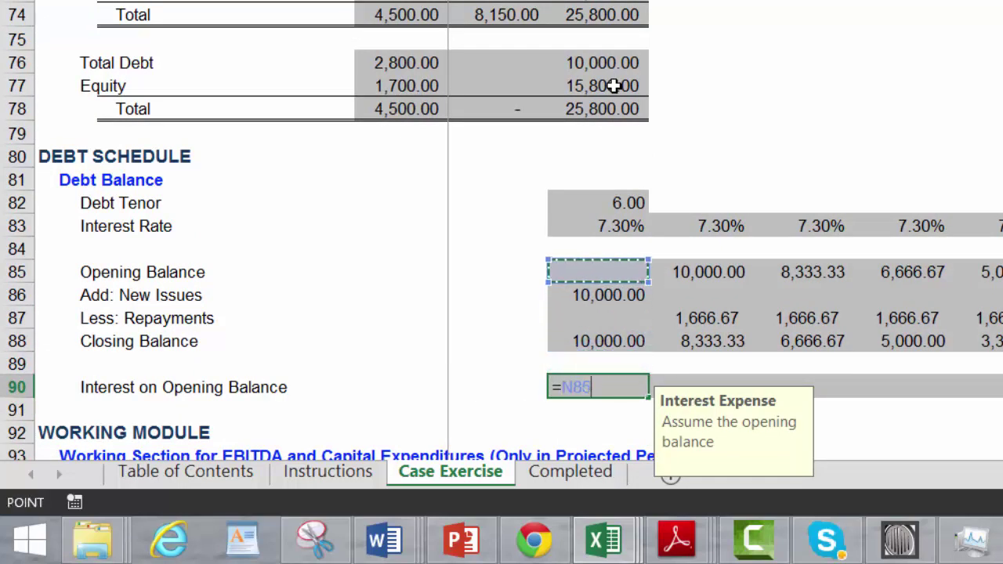
{"action": "type", "text": "*"}
{"action": "key", "text": "Up"}
{"action": "key", "text": "Up"}
{"action": "key", "text": "Up"}
{"action": "key", "text": "Up"}
{"action": "key", "text": "Up"}
{"action": "key", "text": "Up"}
{"action": "key", "text": "Up"}
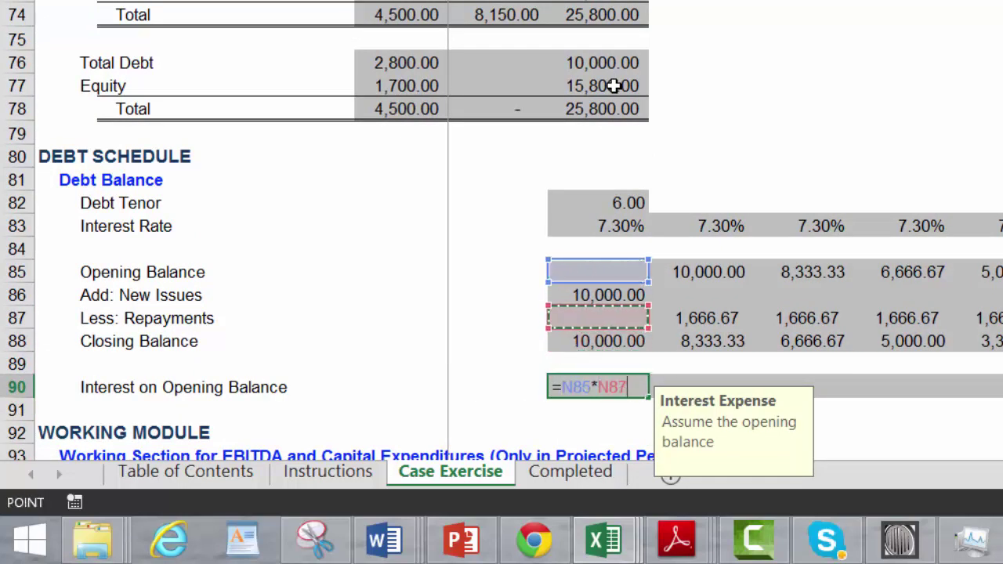
{"action": "key", "text": "Return"}
Fill the Interest on Opening Balance formula from N90 right across the projected years
{"action": "key", "text": "Up"}
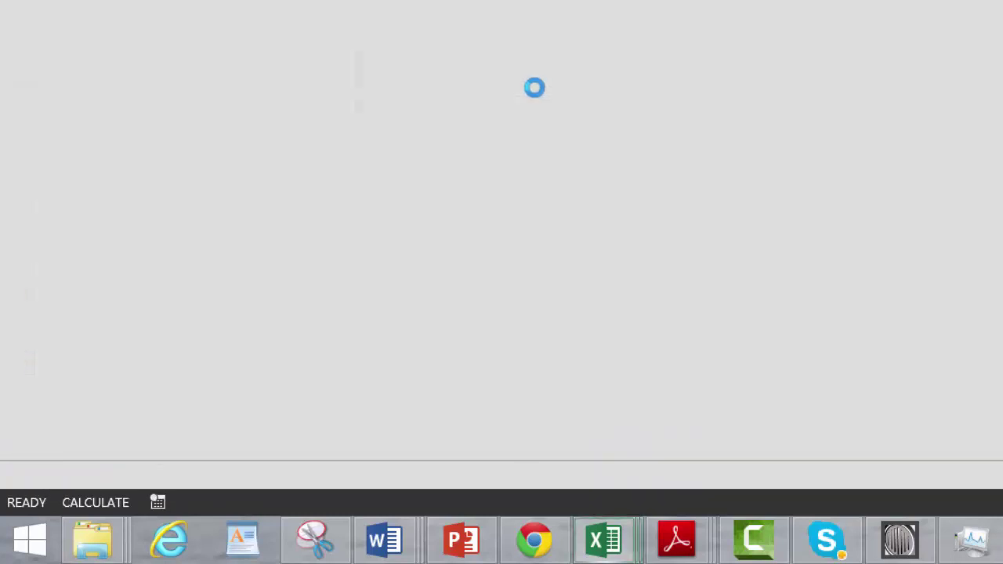
{"action": "key", "text": "ctrl+shift+Right"}
{"action": "key", "text": "ctrl+r"}
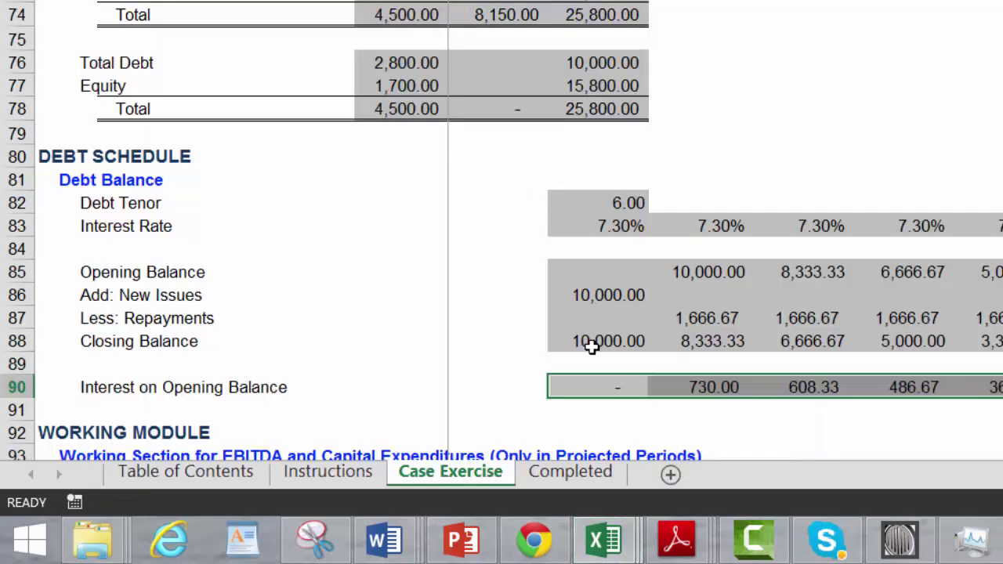
Review the debt schedule's new issues, repayments and balances across the projected years
{"action": "key", "text": "Left"}
{"action": "key", "text": "Down"}
{"action": "key", "text": "Down"}
{"action": "key", "text": "Down"}
{"action": "key", "text": "Down"}
{"action": "key", "text": "Up"}
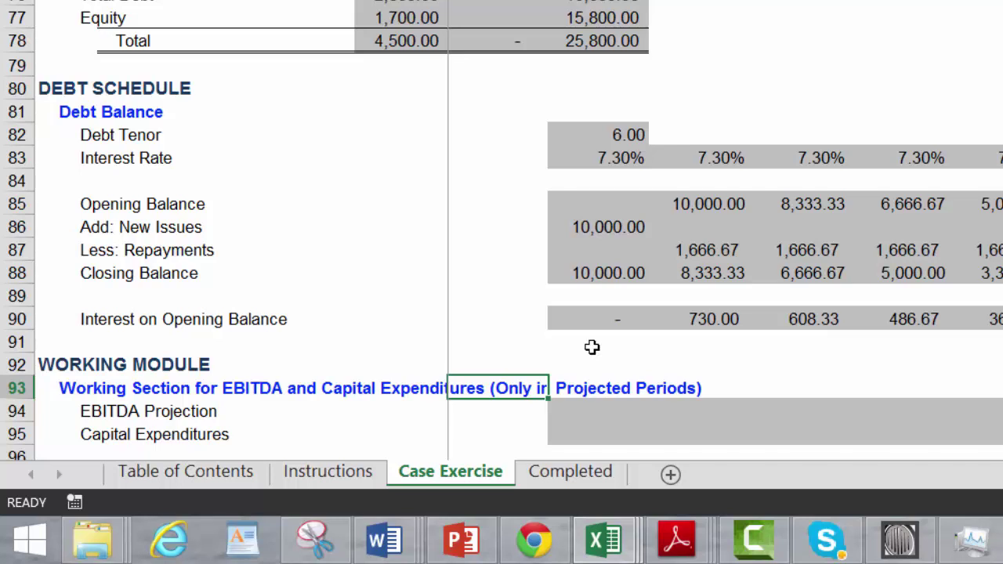
{"action": "key", "text": "Down"}
{"action": "key", "text": "Up"}
{"action": "key", "text": "Up"}
{"action": "key", "text": "Up"}
{"action": "key", "text": "Up"}
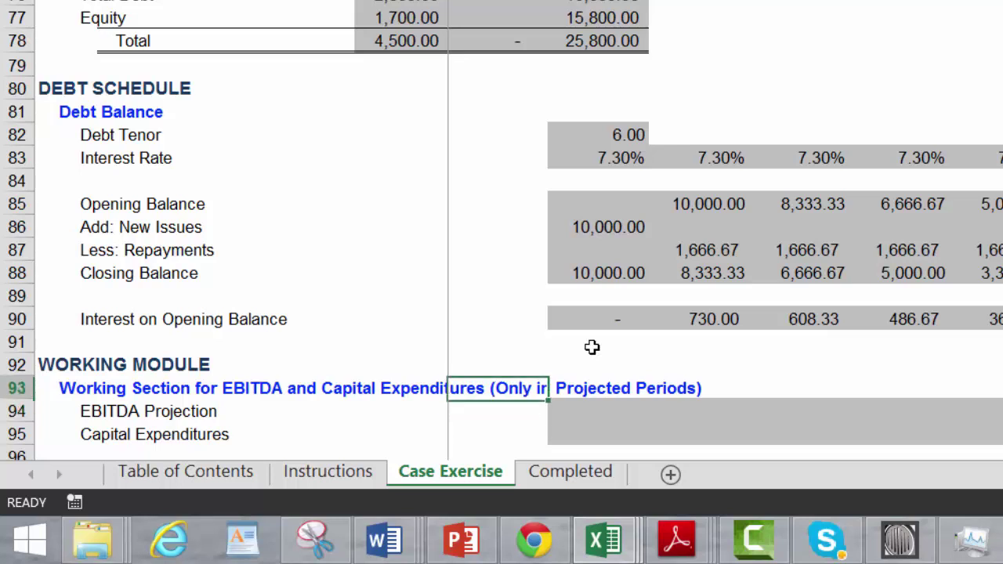
{"action": "key", "text": "Up"}
{"action": "key", "text": "Up"}
{"action": "key", "text": "Up"}
{"action": "key", "text": "Up"}
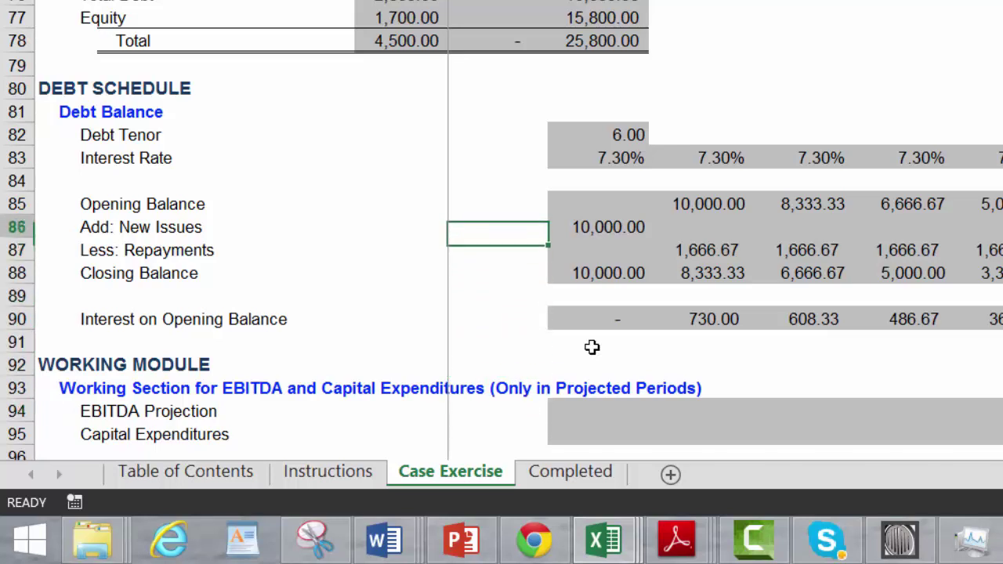
{"action": "key", "text": "Right"}
{"action": "key", "text": "Right"}
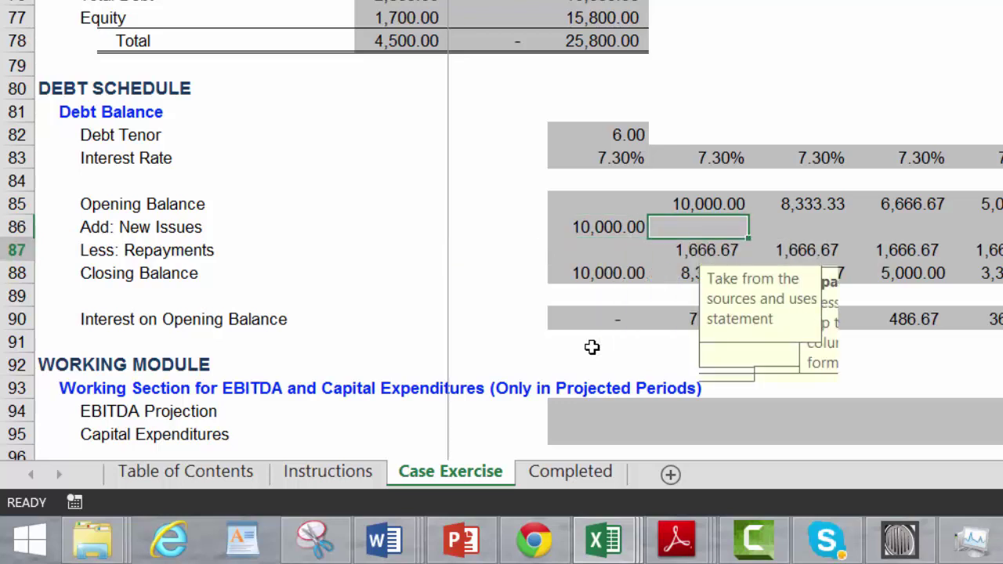
{"action": "key", "text": "Down"}
{"action": "key", "text": "Right"}
{"action": "key", "text": "Right"}
{"action": "key", "text": "Right"}
{"action": "key", "text": "Left"}
{"action": "key", "text": "Right"}
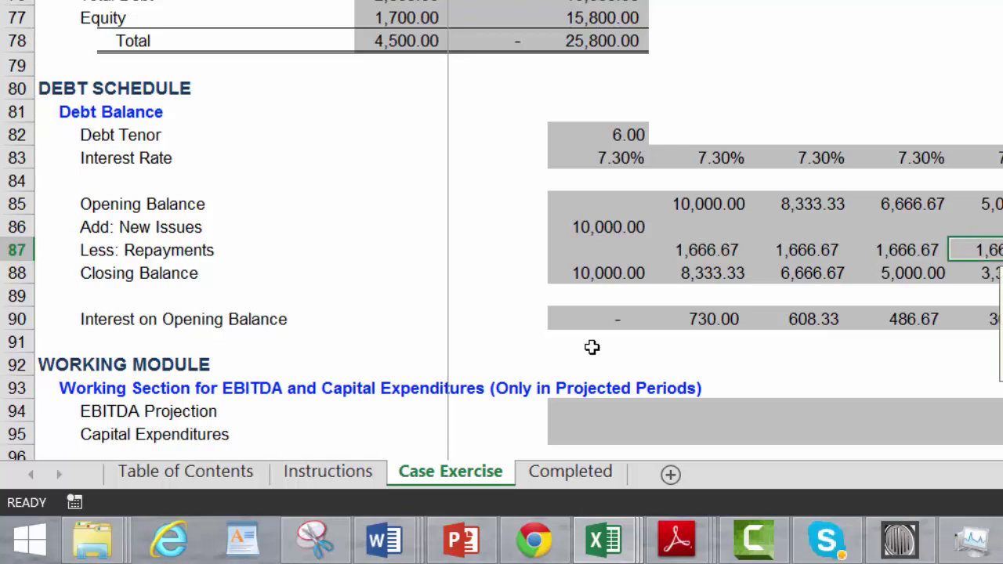
{"action": "key", "text": "Up"}
{"action": "key", "text": "Down"}
{"action": "key", "text": "Down"}
{"action": "key", "text": "Up"}
{"action": "key", "text": "Up"}
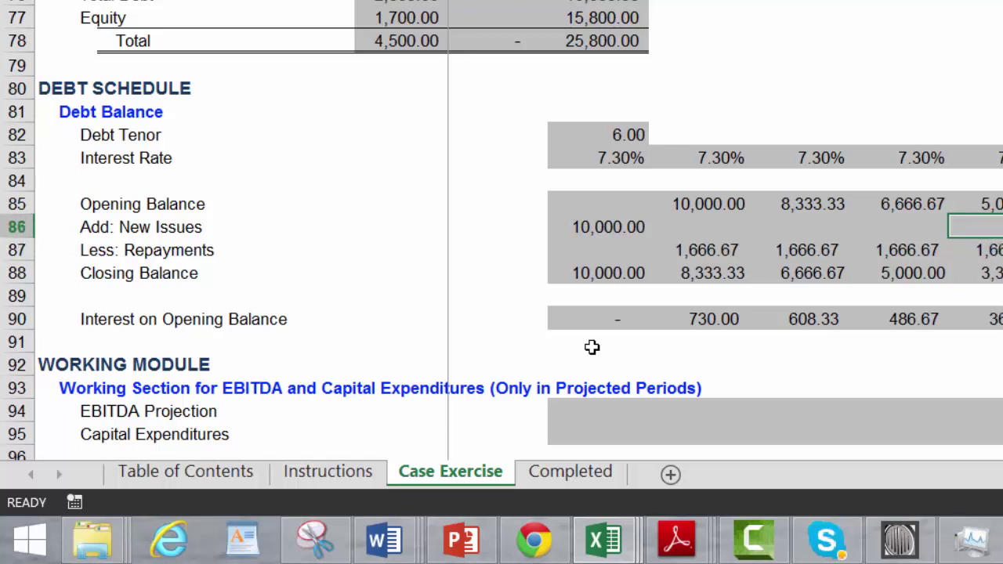
{"action": "key", "text": "Up"}
Link the year 0 EBITDA Projection in N94 to the EBITDA operating input in N19
{"action": "key", "text": "Down"}
{"action": "key", "text": "Down"}
{"action": "key", "text": "Down"}
{"action": "key", "text": "Down"}
{"action": "key", "text": "Down"}
{"action": "key", "text": "Down"}
{"action": "key", "text": "Down"}
{"action": "key", "text": "Down"}
{"action": "key", "text": "Down"}
{"action": "key", "text": "Down"}
{"action": "key", "text": "Down"}
{"action": "key", "text": "Down"}
{"action": "key", "text": "Down"}
{"action": "key", "text": "Down"}
{"action": "key", "text": "Down"}
{"action": "key", "text": "Down"}
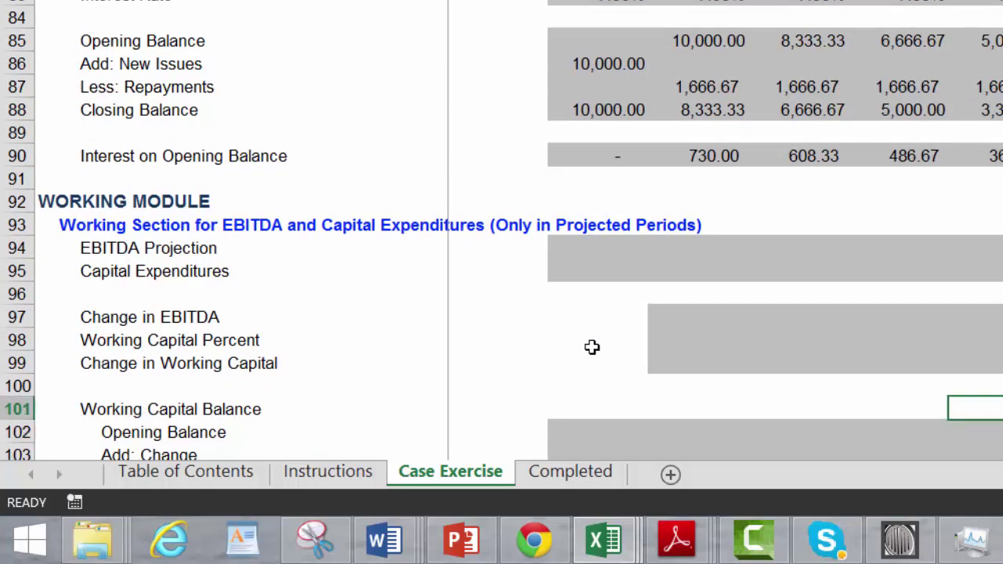
{"action": "key", "text": "Up"}
{"action": "key", "text": "Up"}
{"action": "key", "text": "Up"}
{"action": "key", "text": "Up"}
{"action": "key", "text": "Up"}
{"action": "key", "text": "Left"}
{"action": "key", "text": "Left"}
{"action": "key", "text": "Left"}
{"action": "key", "text": "Left"}
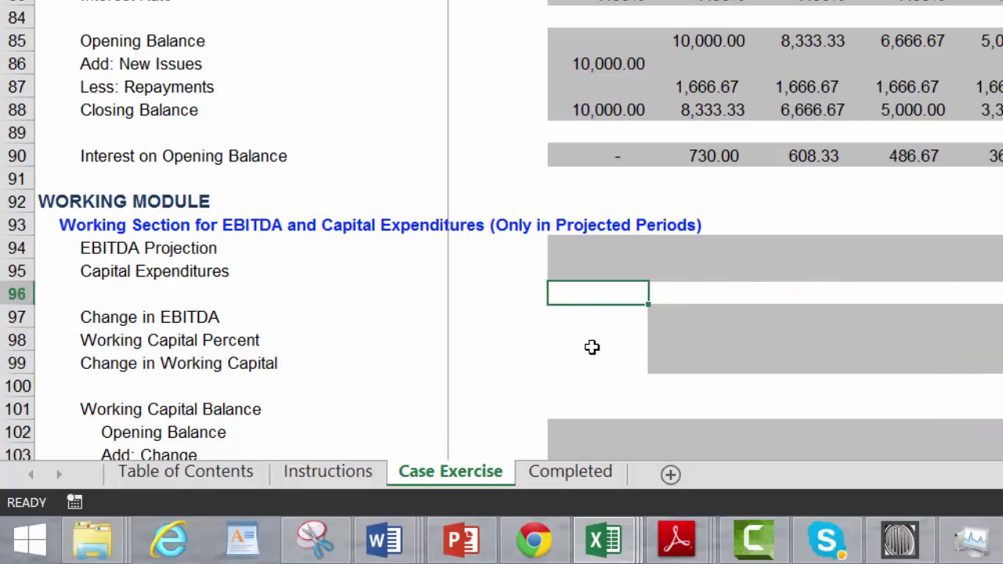
{"action": "key", "text": "Up"}
{"action": "key", "text": "Up"}
{"action": "type", "text": "="}
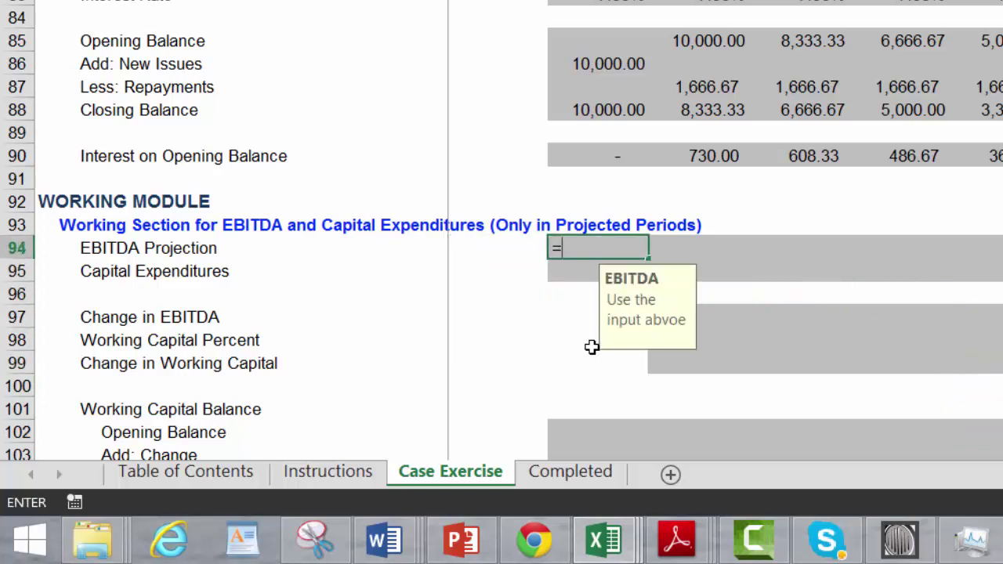
{"action": "key", "text": "Up"}
{"action": "scroll", "coordinate": [591, 347], "scroll_direction": "up", "scroll_amount": 18}
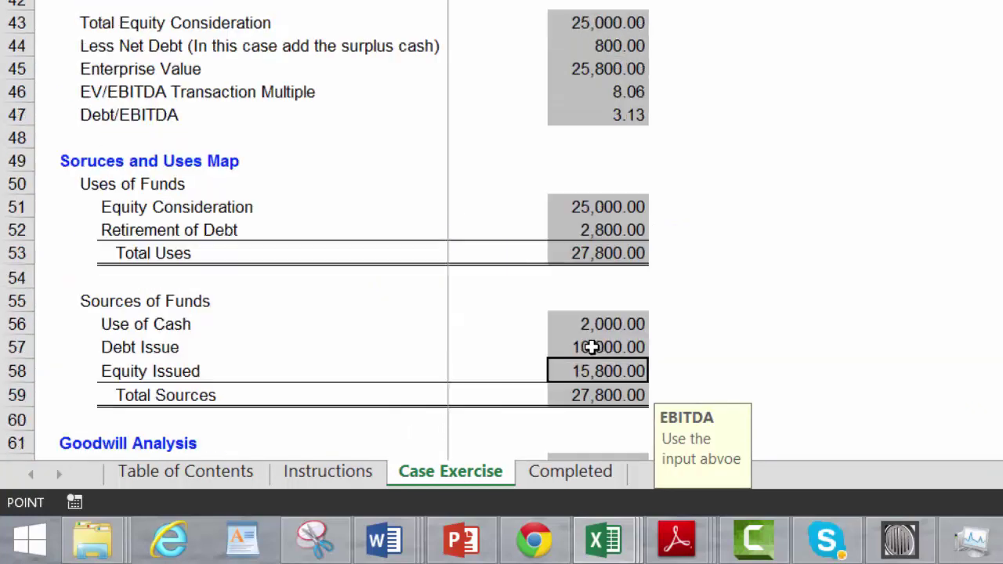
{"action": "scroll", "coordinate": [592, 347], "scroll_direction": "up", "scroll_amount": 7}
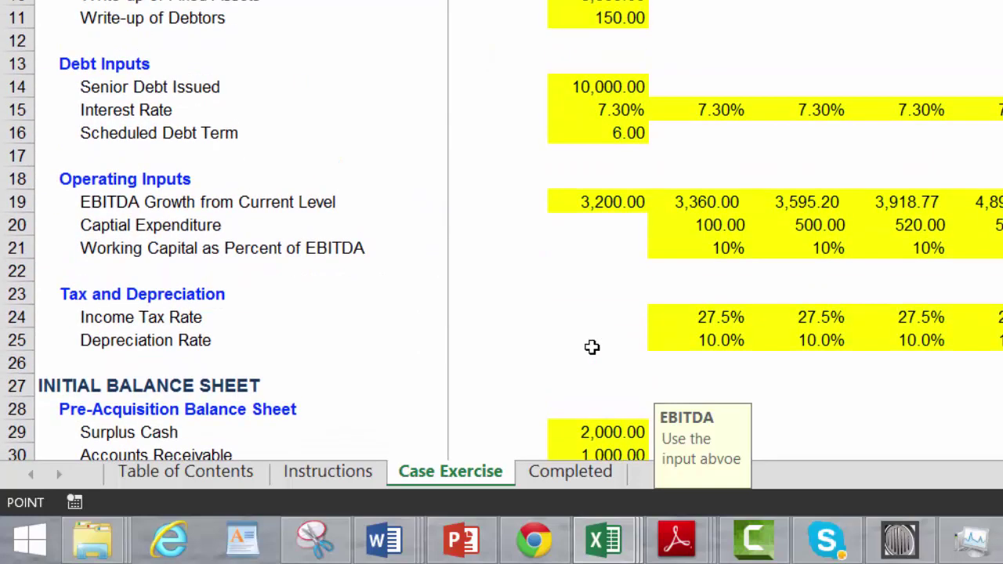
{"action": "key", "text": "Down"}
{"action": "key", "text": "Down"}
{"action": "key", "text": "Down"}
{"action": "key", "text": "Down"}
{"action": "key", "text": "Down"}
{"action": "key", "text": "Down"}
{"action": "key", "text": "Down"}
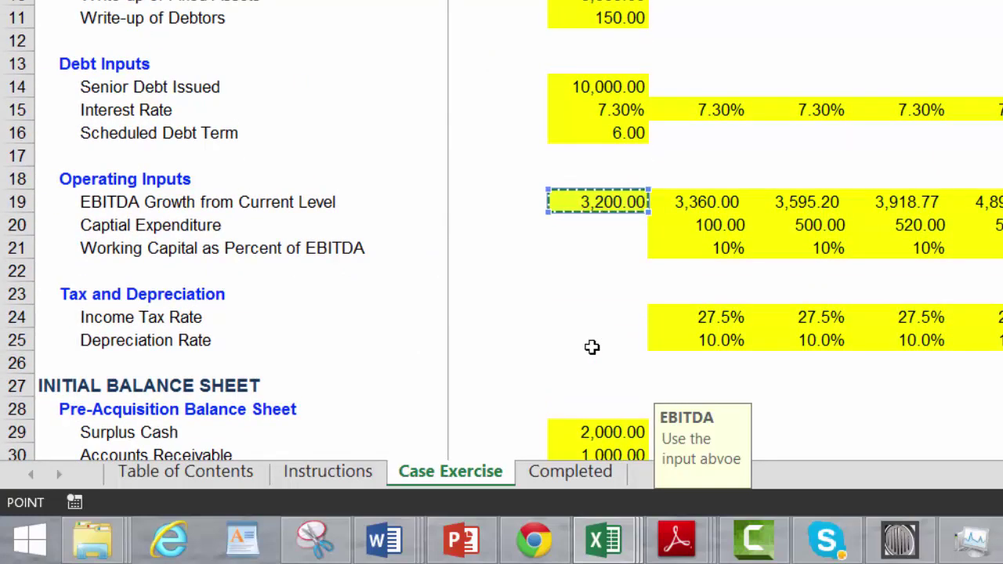
{"action": "key", "text": "Return"}
Fill the EBITDA Projection link from N94 right across the projected years
{"action": "key", "text": "Up"}
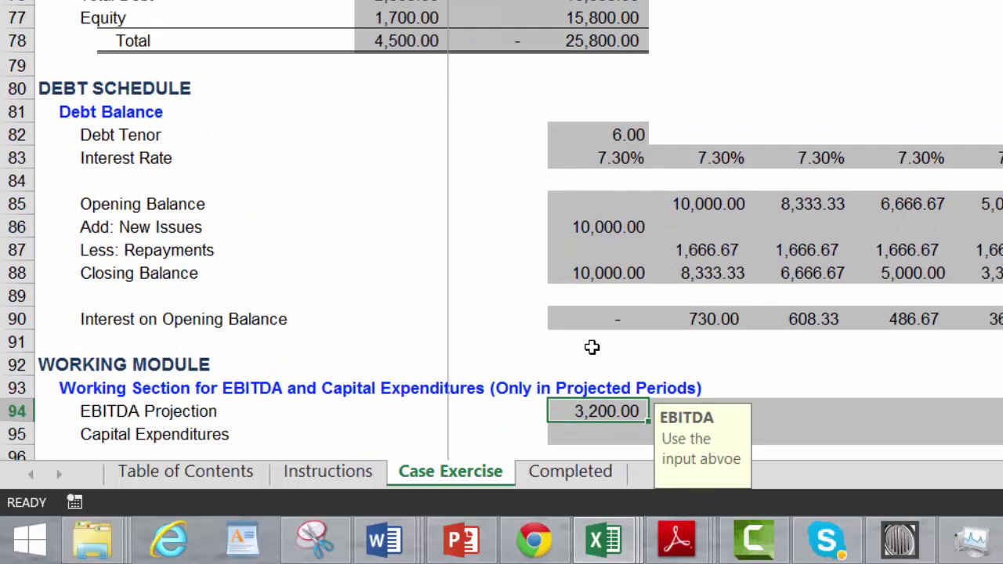
{"action": "key", "text": "ctrl+shift+Right"}
{"action": "key", "text": "ctrl+r"}
Link Capital Expenditures in N95 to the capital expenditure input row in N20 and fill the link across the projected years
{"action": "key", "text": "Down"}
{"action": "key", "text": "Down"}
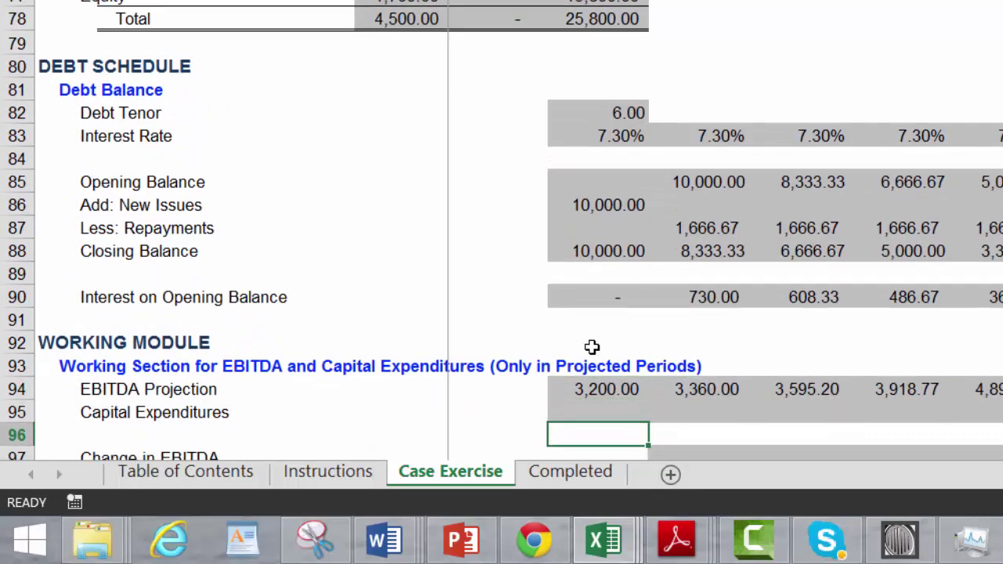
{"action": "key", "text": "Up"}
{"action": "type", "text": "="}
{"action": "key", "text": "Up"}
{"action": "key", "text": "Up"}
{"action": "key", "text": "Up"}
{"action": "key", "text": "Up"}
{"action": "key", "text": "Up"}
{"action": "key", "text": "Up"}
{"action": "key", "text": "Up"}
{"action": "key", "text": "Up"}
{"action": "key", "text": "Up"}
{"action": "key", "text": "Up"}
{"action": "key", "text": "Up"}
{"action": "key", "text": "Up"}
{"action": "key", "text": "Up"}
{"action": "key", "text": "Up"}
{"action": "key", "text": "Up"}
{"action": "key", "text": "Up"}
{"action": "key", "text": "Up"}
{"action": "key", "text": "Up"}
{"action": "key", "text": "Up"}
{"action": "key", "text": "Up"}
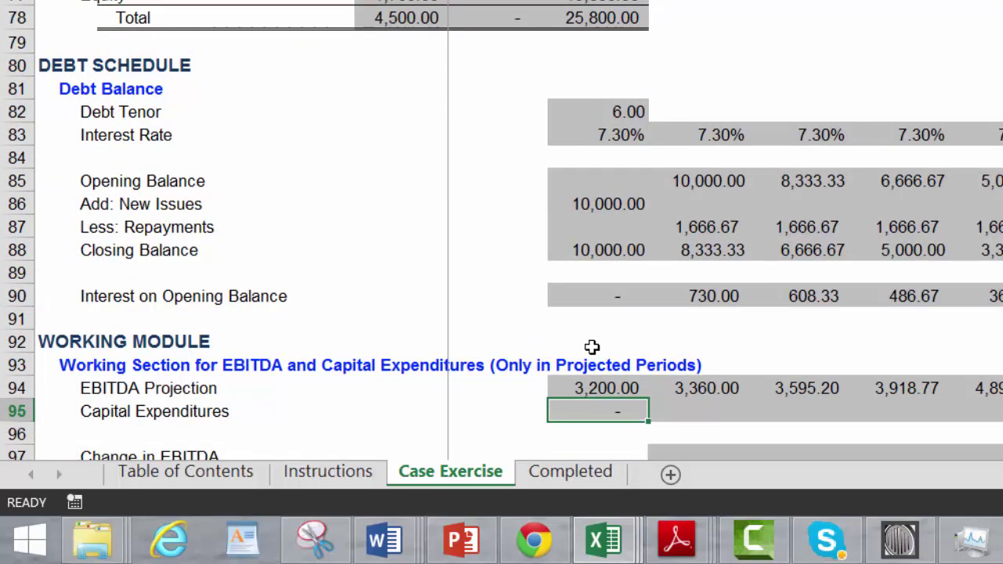
{"action": "key", "text": "ctrl+shift+Right"}
{"action": "key", "text": "ctrl+r"}
Calculate the first projected year's Change in EBITDA in O97 as O94-N94
{"action": "key", "text": "Down"}
{"action": "key", "text": "Down"}
{"action": "key", "text": "Down"}
{"action": "key", "text": "Down"}
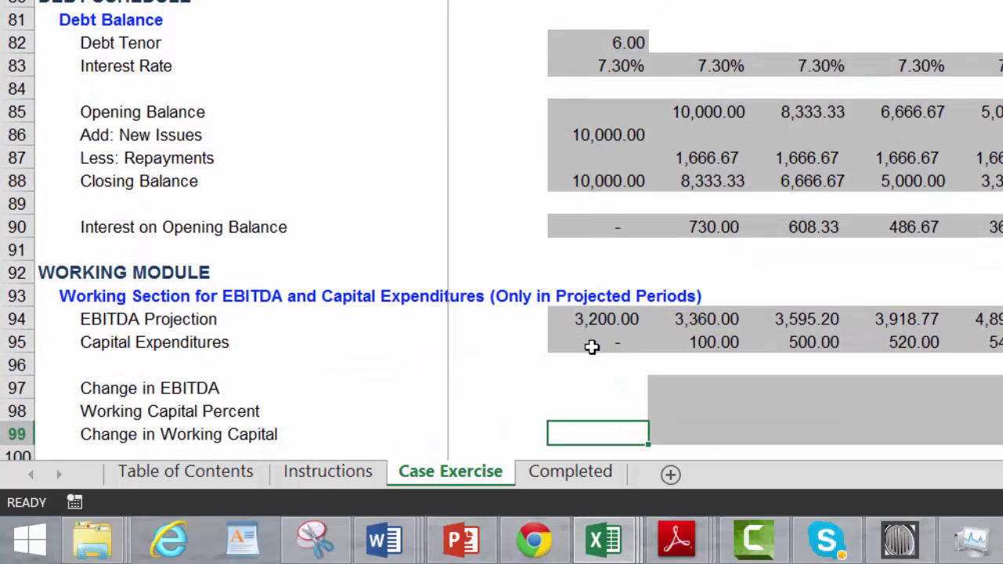
{"action": "key", "text": "Up"}
{"action": "key", "text": "Up"}
{"action": "key", "text": "Right"}
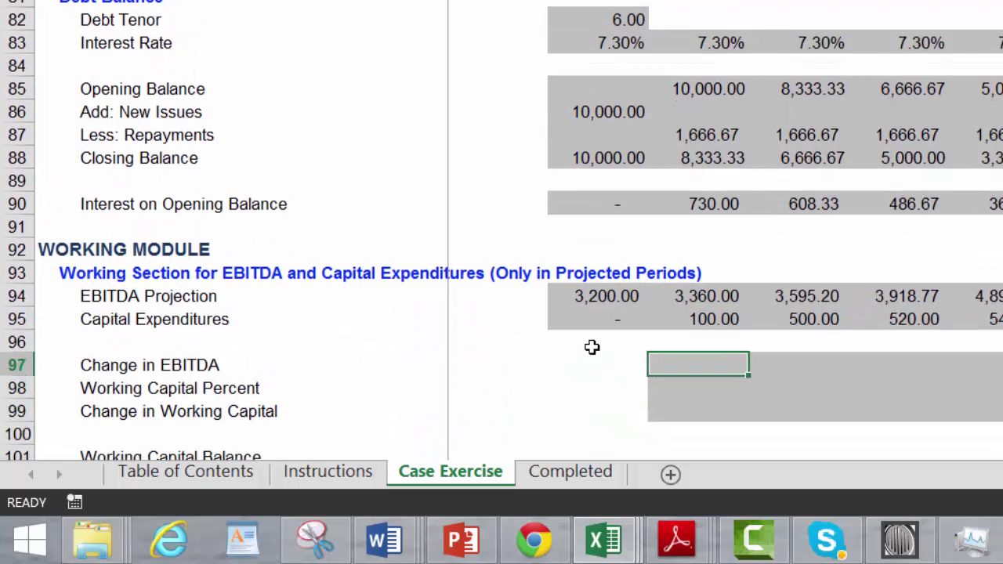
{"action": "type", "text": "="}
{"action": "key", "text": "Up"}
{"action": "key", "text": "Up"}
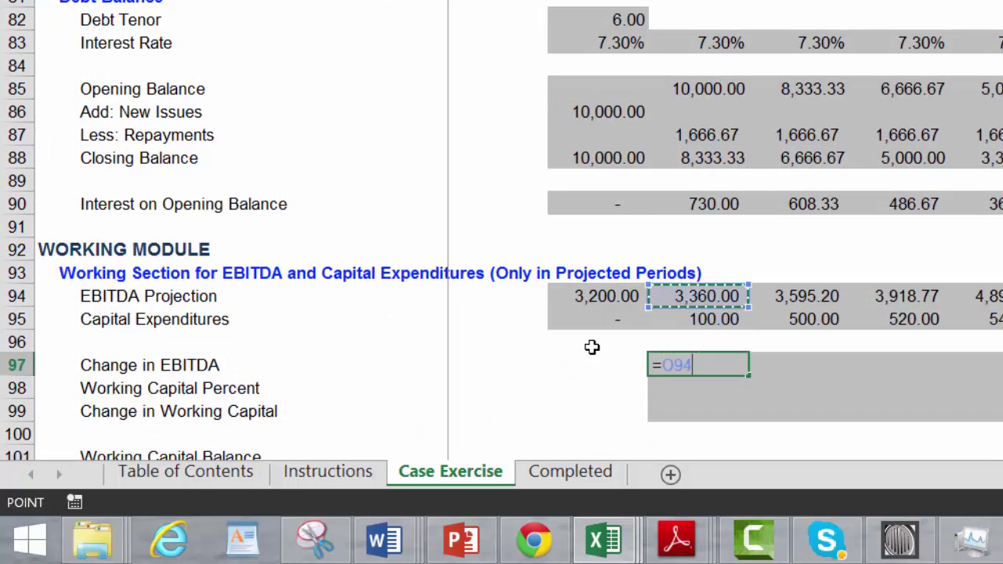
{"action": "type", "text": "-"}
{"action": "key", "text": "Left"}
{"action": "key", "text": "Up"}
{"action": "key", "text": "Up"}
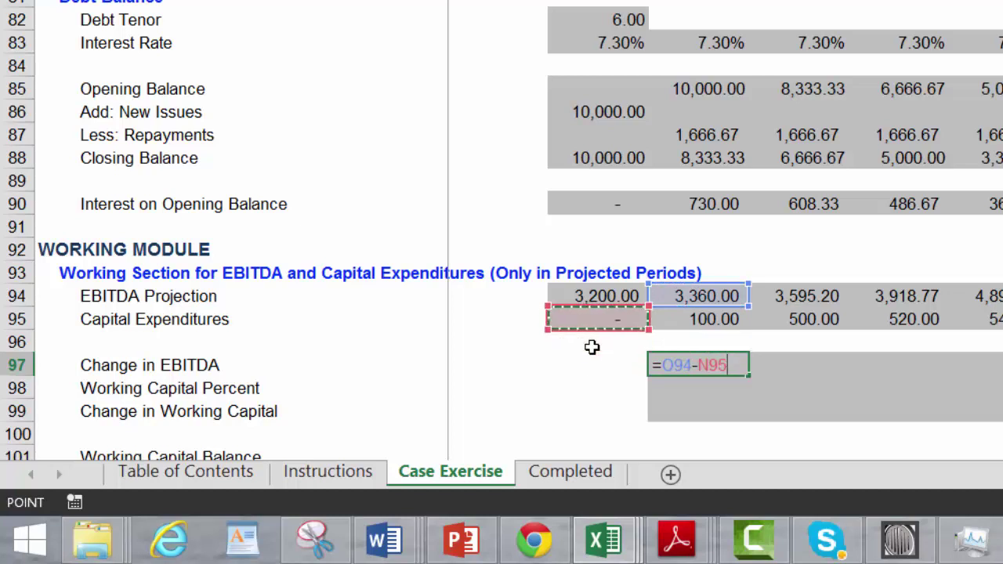
{"action": "key", "text": "Up"}
{"action": "key", "text": "Return"}
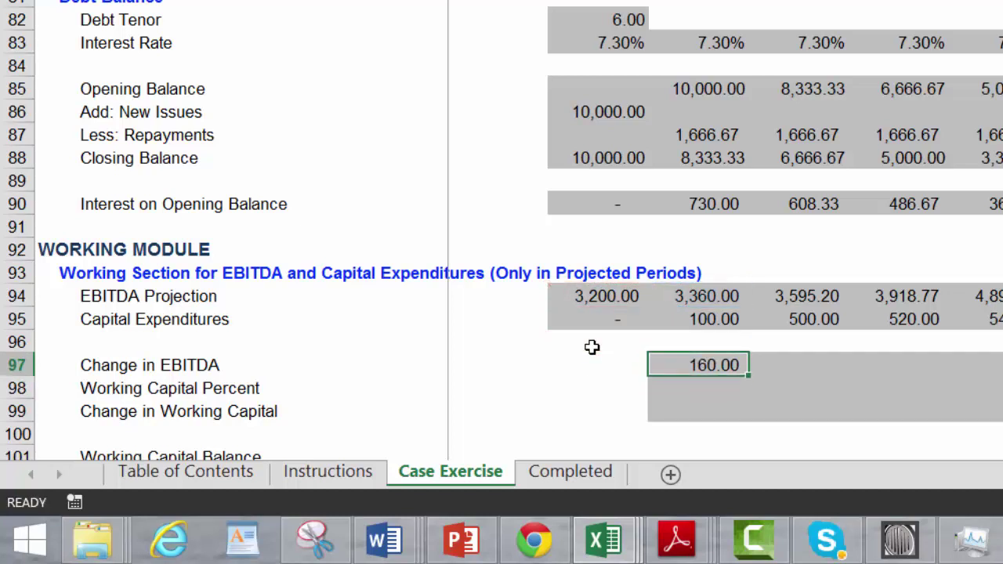
Fill the Change in EBITDA formula from O97 right across the projected years
{"action": "key", "text": "ctrl+shift+Right"}
{"action": "key", "text": "ctrl+r"}
{"action": "key", "text": "Down"}
{"action": "key", "text": "Left"}
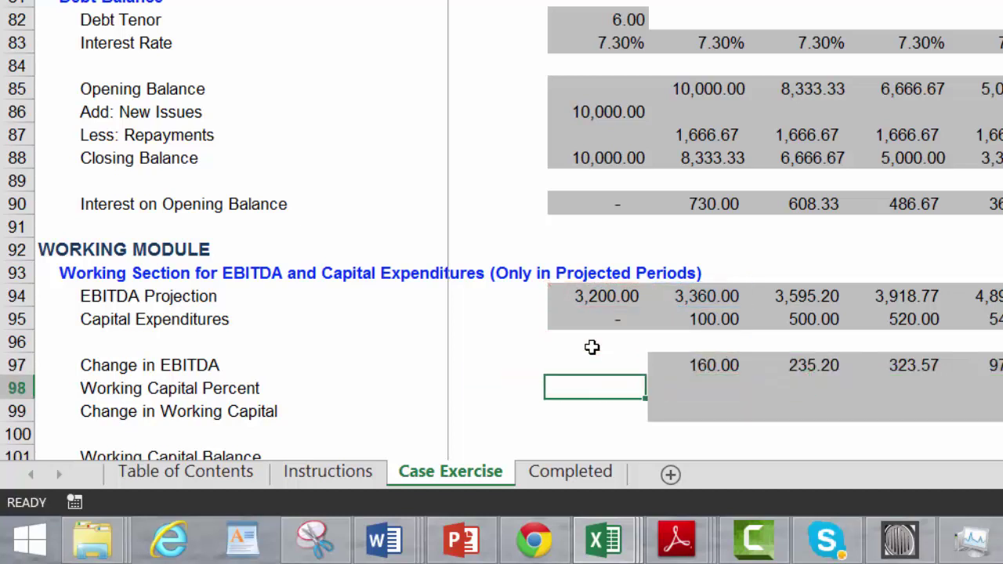
Link the first projected year's Working Capital Percent in O98 to the working capital percentage in the inputs section
{"action": "key", "text": "Right"}
{"action": "type", "text": "="}
{"action": "key", "text": "Page_Up"}
{"action": "key", "text": "Page_Up"}
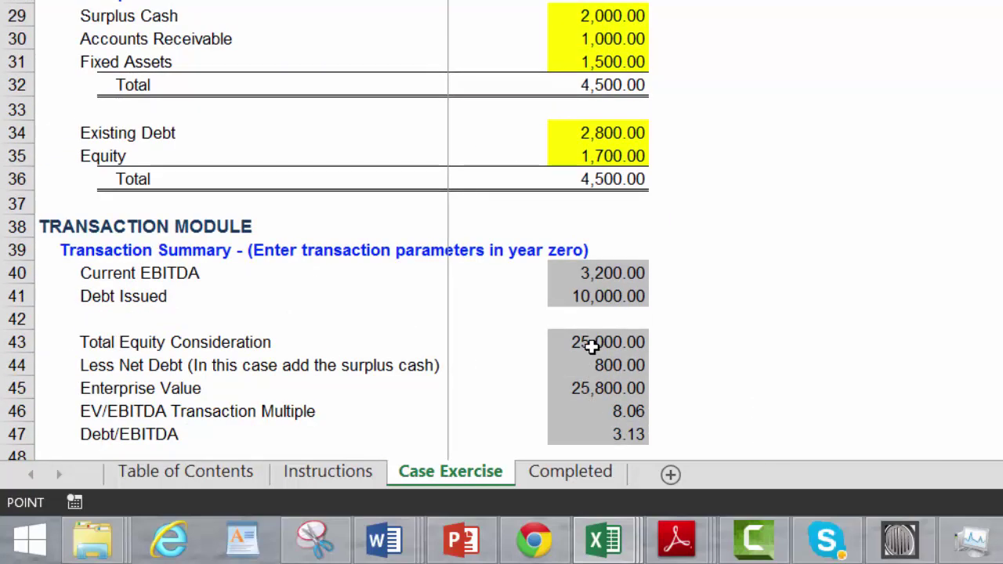
{"action": "key", "text": "Return"}
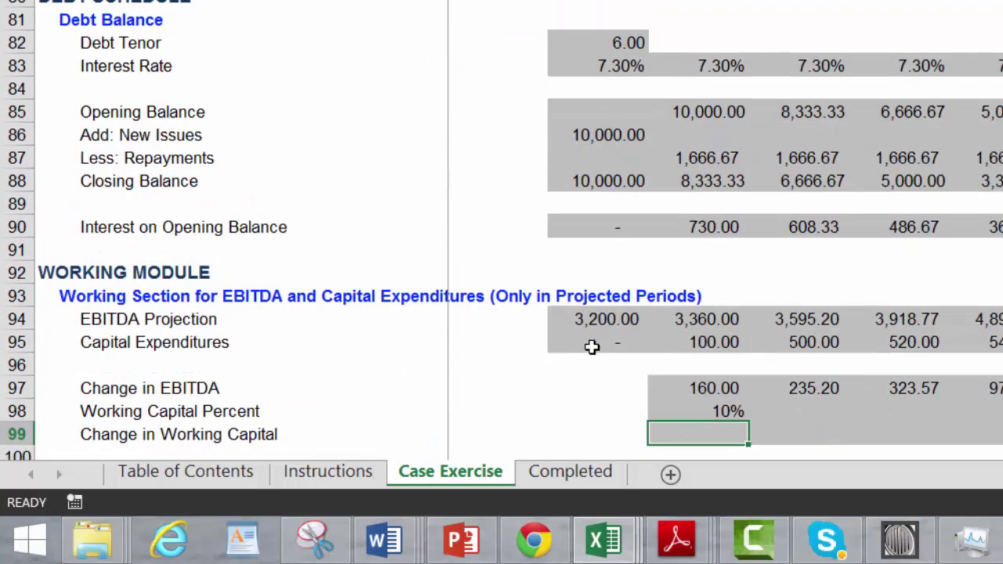
Fill the Working Capital Percent link from O98 right across the projected years
{"action": "key", "text": "Up"}
{"action": "key", "text": "shift+Right"}
{"action": "key", "text": "shift+Right"}
{"action": "key", "text": "shift+Right"}
{"action": "key", "text": "shift+Right"}
{"action": "key", "text": "ctrl+r"}
{"action": "key", "text": "Down"}
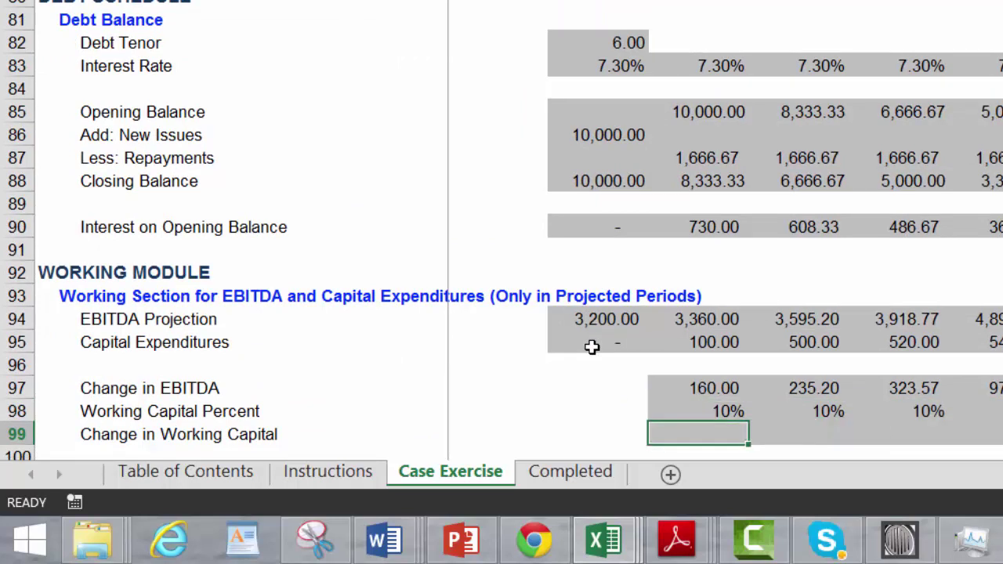
Calculate Change in Working Capital in O99 as O97*O98 and fill the formula across the projected years
{"action": "type", "text": "="}
{"action": "key", "text": "Up"}
{"action": "key", "text": "Escape"}
{"action": "type", "text": "="}
{"action": "key", "text": "Up"}
{"action": "key", "text": "Up"}
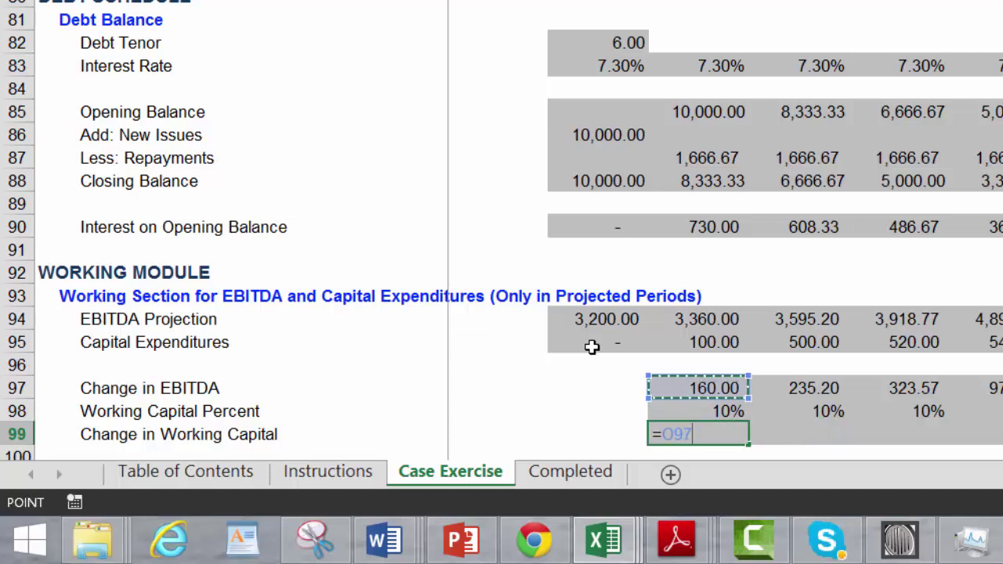
{"action": "type", "text": "*"}
{"action": "key", "text": "Up"}
{"action": "key", "text": "Return"}
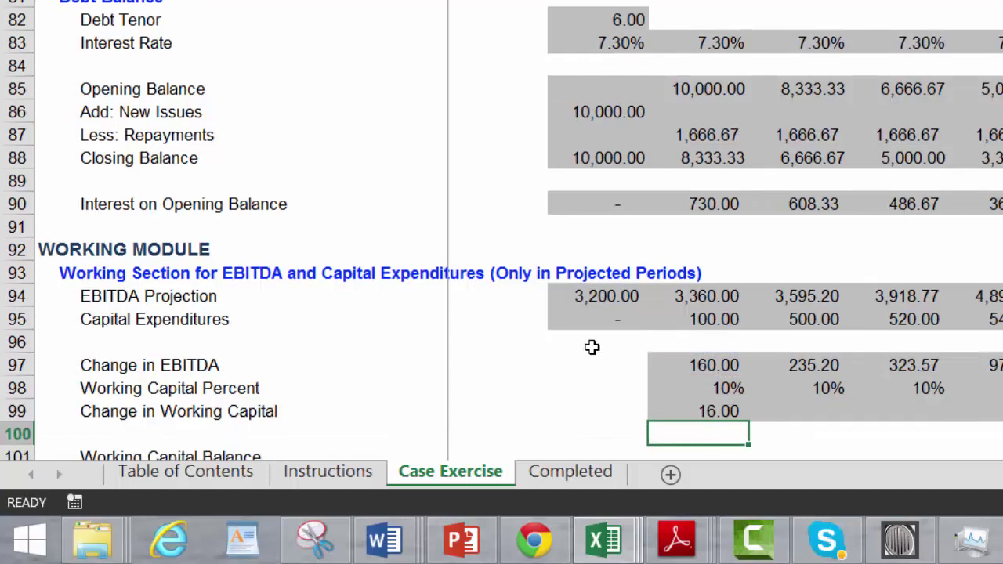
{"action": "key", "text": "Up"}
{"action": "key", "text": "ctrl+shift+Right"}
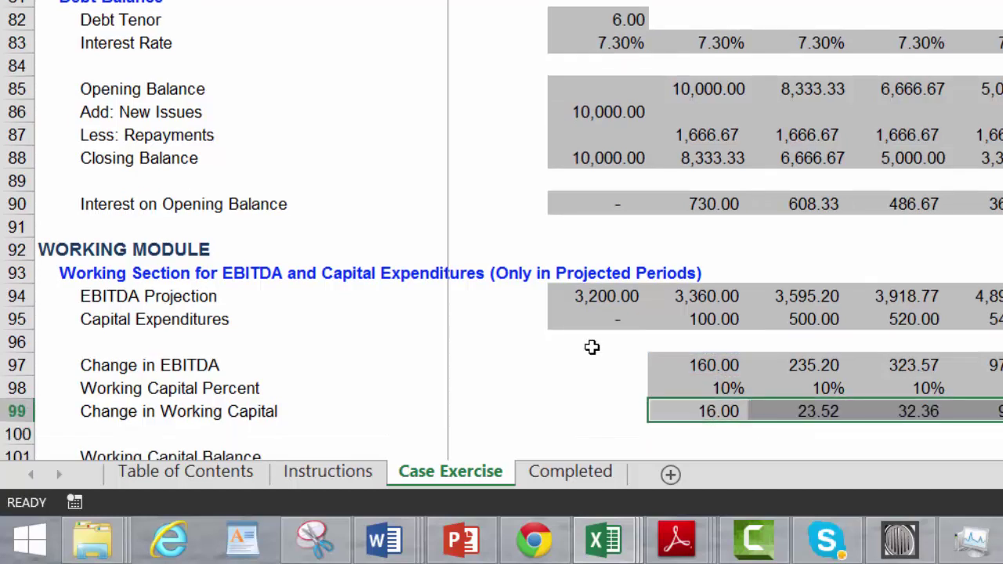
{"action": "key", "text": "Down"}
{"action": "key", "text": "Down"}
{"action": "key", "text": "Down"}
{"action": "key", "text": "Down"}
{"action": "key", "text": "Down"}
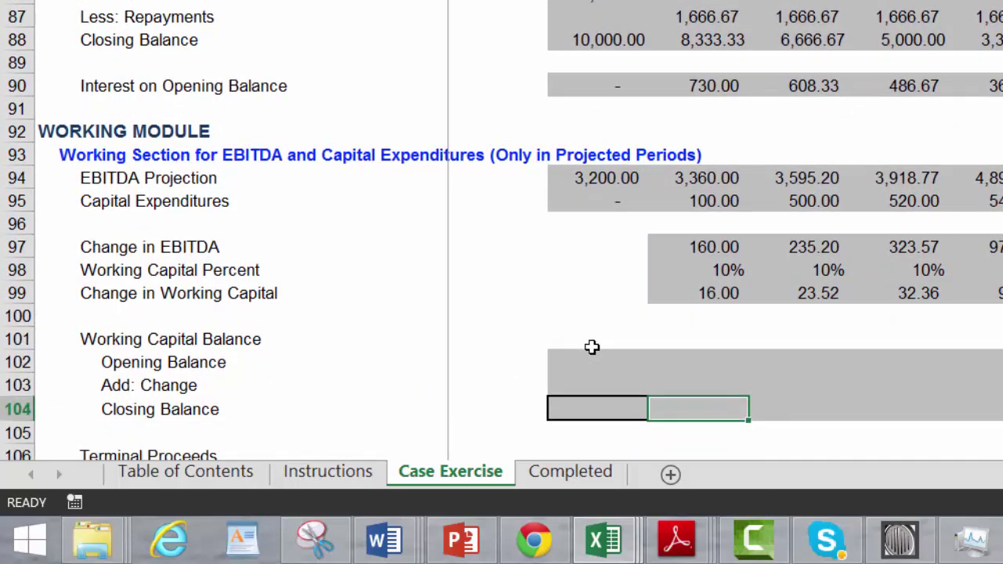
{"action": "key", "text": "Up"}
{"action": "key", "text": "Up"}
{"action": "key", "text": "Left"}
{"action": "key", "text": "Left"}
{"action": "key", "text": "Right"}
{"action": "key", "text": "Down"}
{"action": "key", "text": "Down"}
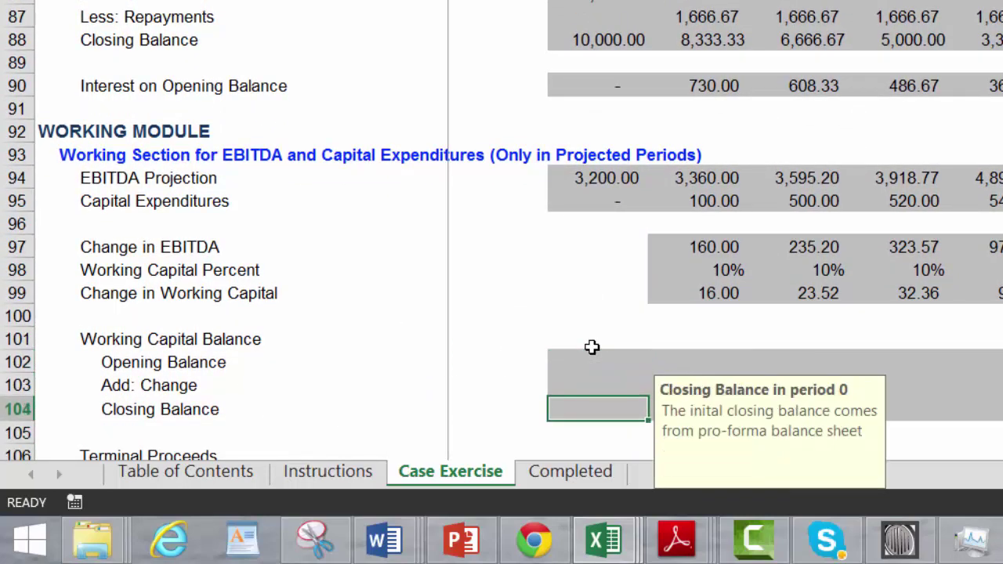
{"action": "type", "text": "="}
{"action": "key", "text": "Up"}
{"action": "key", "text": "Up"}
{"action": "key", "text": "Up"}
{"action": "key", "text": "Up"}
{"action": "key", "text": "Up"}
{"action": "key", "text": "Up"}
{"action": "key", "text": "Up"}
{"action": "key", "text": "Up"}
{"action": "key", "text": "Up"}
{"action": "key", "text": "Up"}
{"action": "key", "text": "Up"}
{"action": "key", "text": "Up"}
{"action": "key", "text": "Up"}
{"action": "key", "text": "Up"}
{"action": "key", "text": "Up"}
{"action": "key", "text": "Up"}
{"action": "key", "text": "Up"}
{"action": "key", "text": "Up"}
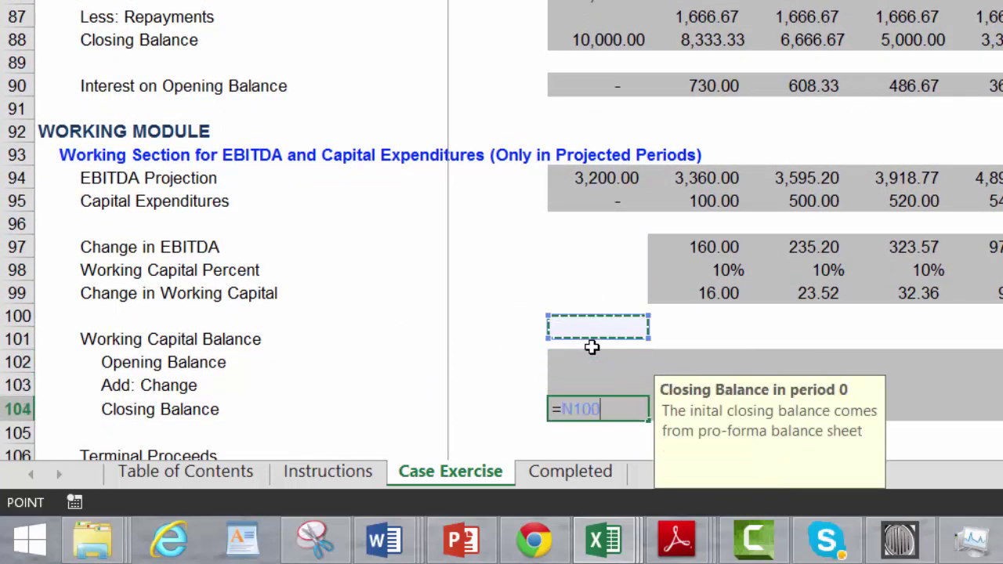
{"action": "scroll", "coordinate": [592, 347], "scroll_direction": "up", "scroll_amount": 4}
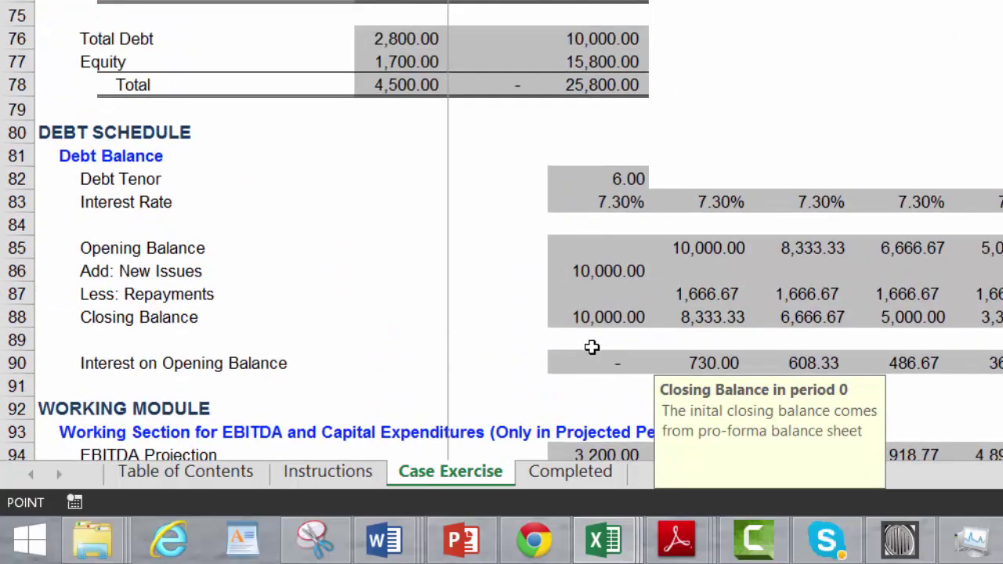
{"action": "scroll", "coordinate": [592, 347], "scroll_direction": "up", "scroll_amount": 1}
{"action": "key", "text": "Escape"}
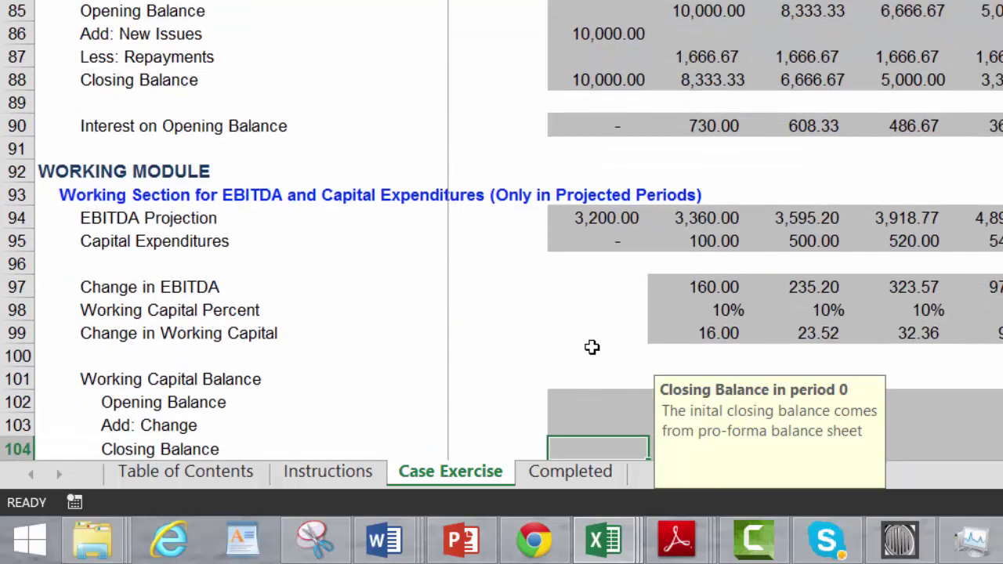
Examine the pro-forma balance sheet above the Debt Schedule, including its adjustment columns, for the source of the initial working capital balance
{"action": "key", "text": "Up"}
{"action": "key", "text": "Up"}
{"action": "key", "text": "Up"}
{"action": "key", "text": "Up"}
{"action": "key", "text": "Up"}
{"action": "key", "text": "Up"}
{"action": "key", "text": "Up"}
{"action": "key", "text": "Up"}
{"action": "key", "text": "Up"}
{"action": "key", "text": "Up"}
{"action": "key", "text": "Up"}
{"action": "key", "text": "Up"}
{"action": "key", "text": "Up"}
{"action": "key", "text": "Up"}
{"action": "key", "text": "Up"}
{"action": "key", "text": "Up"}
{"action": "key", "text": "Up"}
{"action": "key", "text": "Up"}
{"action": "key", "text": "Up"}
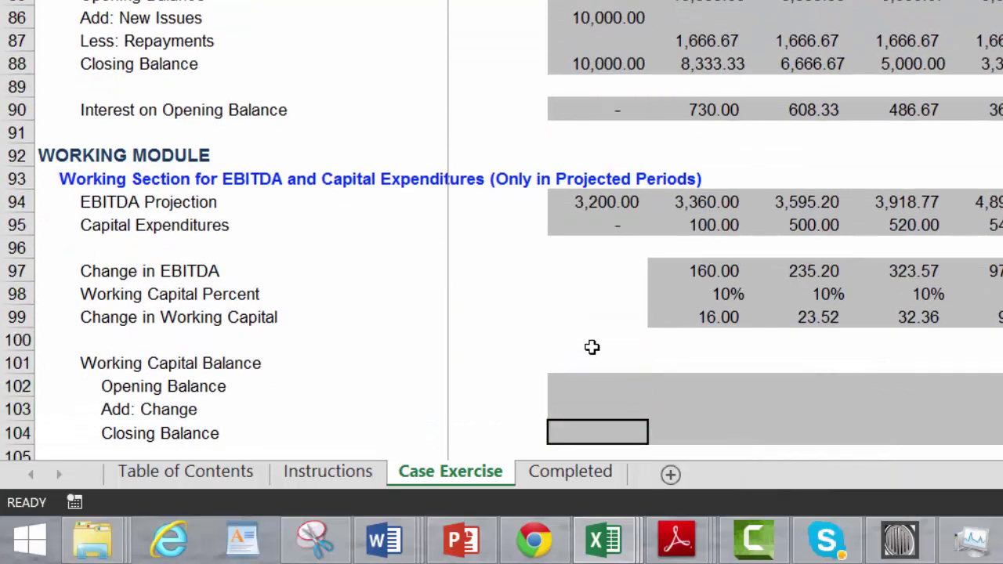
{"action": "key", "text": "Up"}
{"action": "key", "text": "Up"}
{"action": "key", "text": "Up"}
{"action": "key", "text": "Up"}
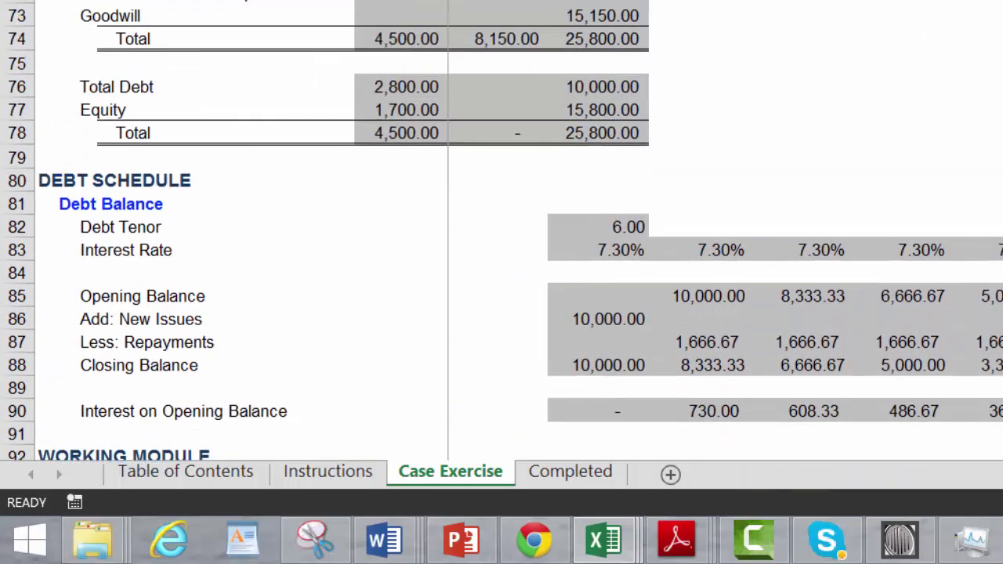
{"action": "key", "text": "ctrl+z"}
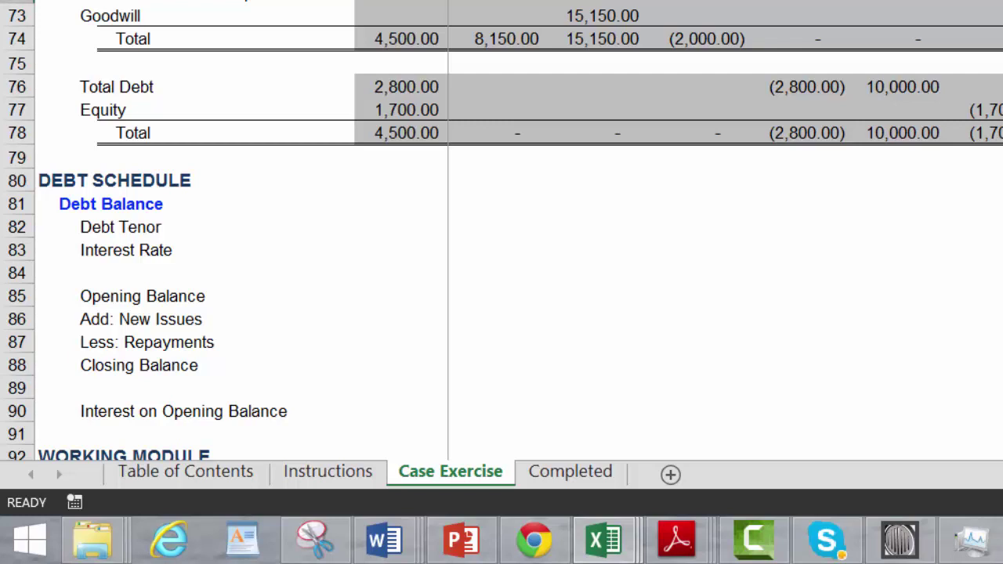
{"action": "left_click", "coordinate": [598, 12]}
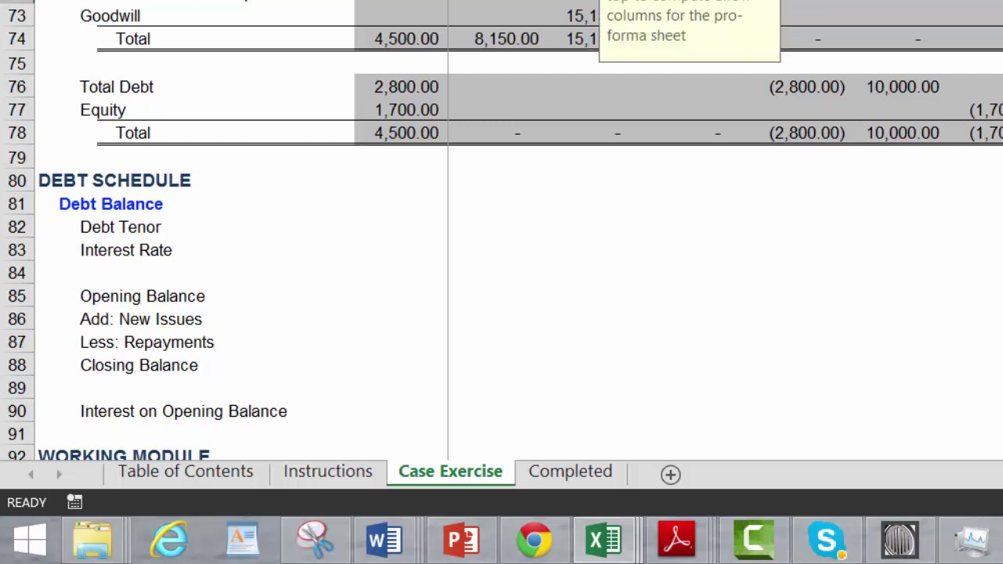
Link the period 0 working capital Closing Balance in row 104 to Trade Debtors in the final column of the pro-forma balance sheet
{"action": "key", "text": "Down"}
{"action": "key", "text": "Down"}
{"action": "key", "text": "Down"}
{"action": "key", "text": "Down"}
{"action": "key", "text": "Down"}
{"action": "key", "text": "Down"}
{"action": "key", "text": "Down"}
{"action": "key", "text": "Down"}
{"action": "key", "text": "Down"}
{"action": "key", "text": "Down"}
{"action": "key", "text": "Down"}
{"action": "key", "text": "Down"}
{"action": "key", "text": "Down"}
{"action": "key", "text": "Down"}
{"action": "key", "text": "Down"}
{"action": "key", "text": "Down"}
{"action": "key", "text": "Down"}
{"action": "key", "text": "Down"}
{"action": "key", "text": "Down"}
{"action": "key", "text": "Down"}
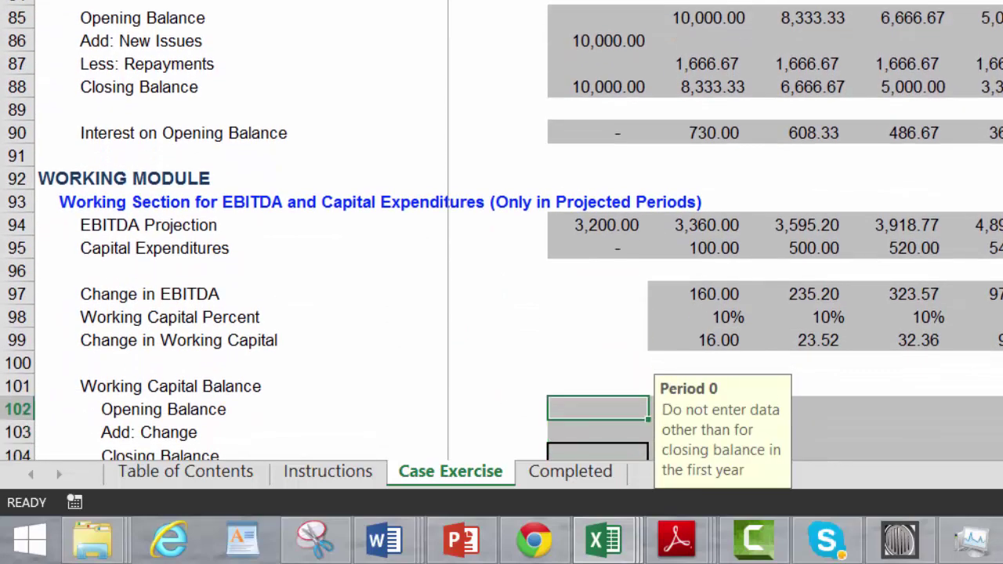
{"action": "key", "text": "Down"}
{"action": "type", "text": "="}
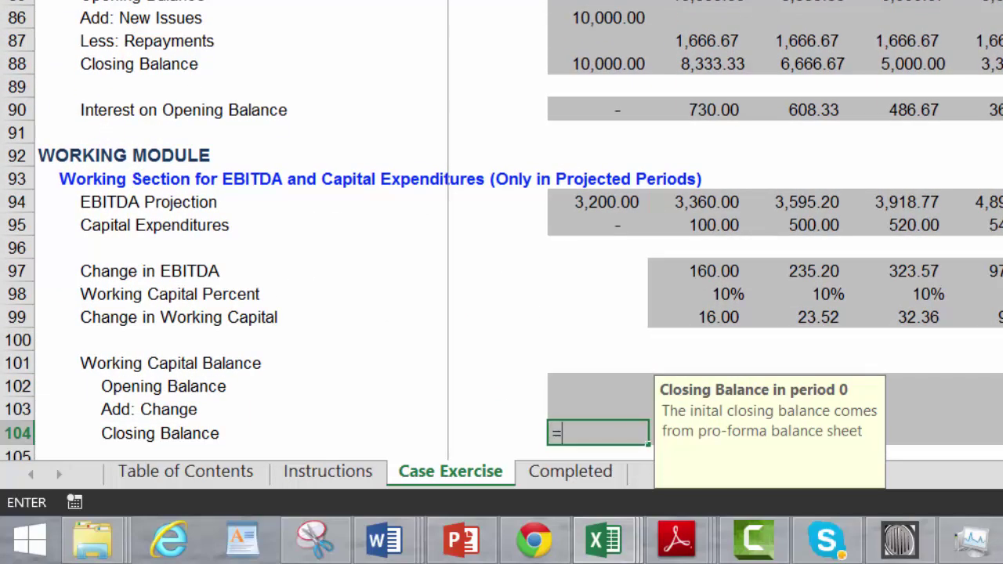
{"action": "key", "text": "Up"}
{"action": "key", "text": "Up"}
{"action": "key", "text": "Up"}
{"action": "key", "text": "Up"}
{"action": "key", "text": "Up"}
{"action": "key", "text": "Up"}
{"action": "key", "text": "Up"}
{"action": "key", "text": "Up"}
{"action": "key", "text": "Up"}
{"action": "key", "text": "Up"}
{"action": "key", "text": "Up"}
{"action": "key", "text": "Up"}
{"action": "key", "text": "Up"}
{"action": "key", "text": "Up"}
{"action": "key", "text": "Up"}
{"action": "key", "text": "Up"}
{"action": "key", "text": "Up"}
{"action": "key", "text": "Up"}
{"action": "key", "text": "Up"}
{"action": "key", "text": "Up"}
{"action": "key", "text": "Up"}
{"action": "key", "text": "Up"}
{"action": "key", "text": "Up"}
{"action": "key", "text": "Up"}
{"action": "key", "text": "Up"}
{"action": "key", "text": "Up"}
{"action": "key", "text": "Up"}
{"action": "key", "text": "Up"}
{"action": "key", "text": "Up"}
{"action": "key", "text": "Up"}
{"action": "key", "text": "Up"}
{"action": "key", "text": "Up"}
{"action": "key", "text": "Up"}
{"action": "key", "text": "Up"}
{"action": "key", "text": "Up"}
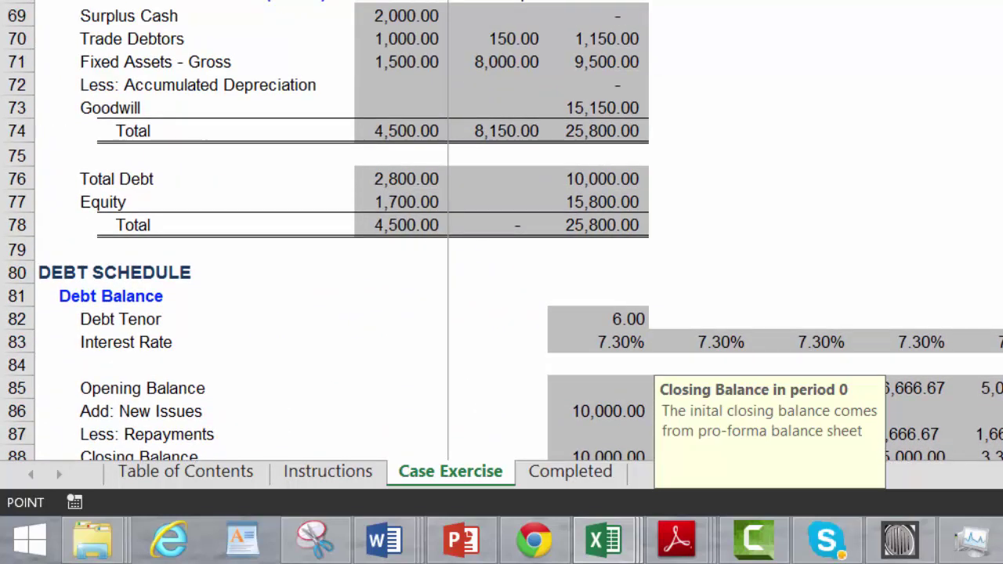
{"action": "key", "text": "Down"}
{"action": "key", "text": "Down"}
{"action": "key", "text": "Down"}
{"action": "key", "text": "Down"}
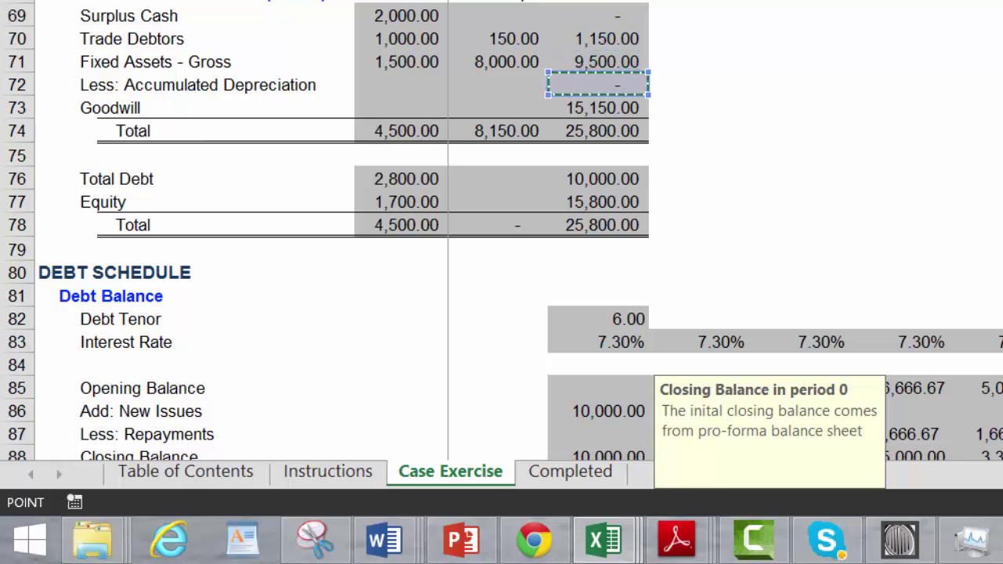
{"action": "key", "text": "Up"}
{"action": "key", "text": "Up"}
{"action": "key", "text": "Return"}
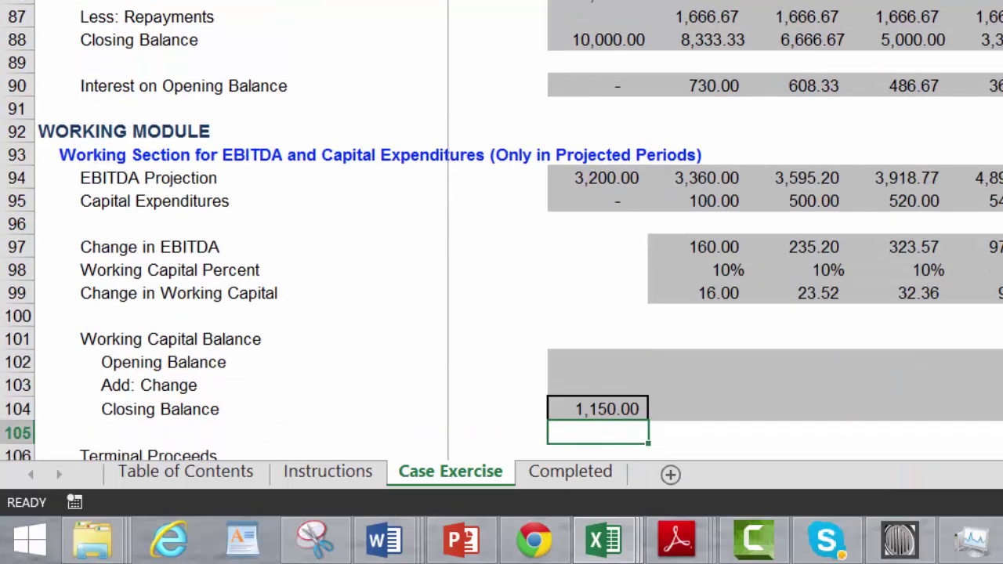
Link the first projected year's working capital Opening Balance in O102 to the prior period's Closing Balance
{"action": "key", "text": "Up"}
{"action": "key", "text": "Up"}
{"action": "key", "text": "Down"}
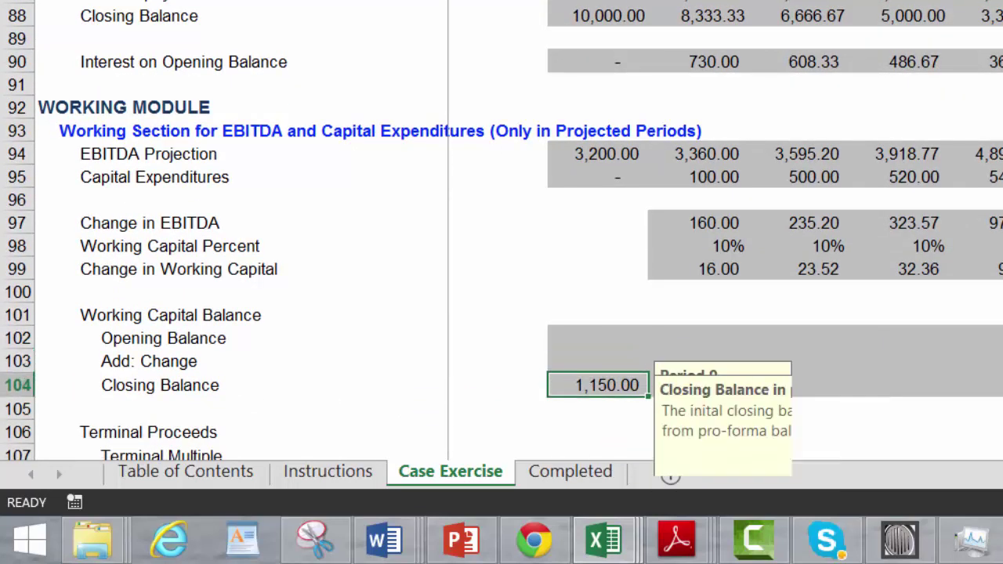
{"action": "key", "text": "Up"}
{"action": "key", "text": "Up"}
{"action": "key", "text": "Right"}
{"action": "type", "text": "="}
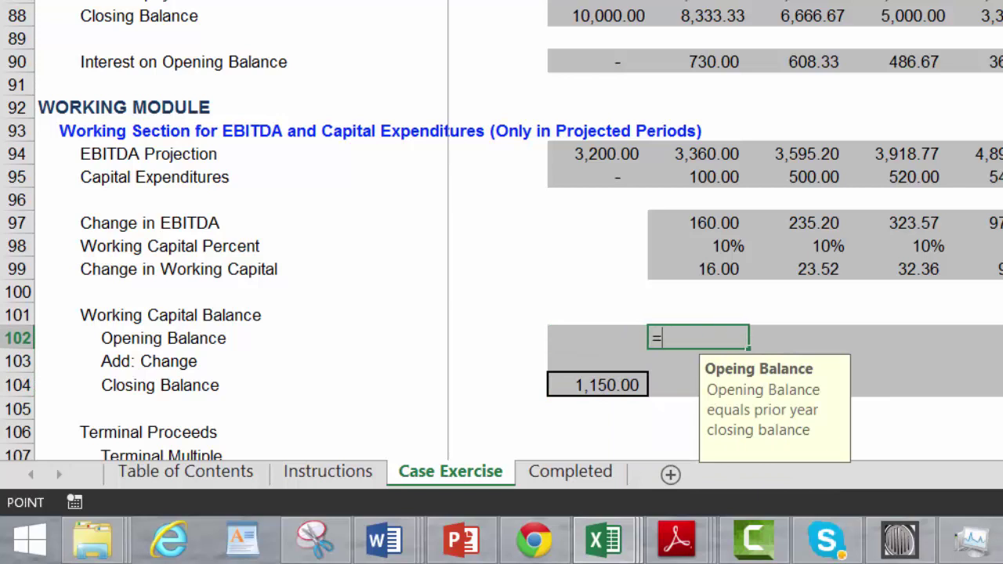
{"action": "key", "text": "Down"}
{"action": "key", "text": "Down"}
{"action": "key", "text": "Left"}
{"action": "key", "text": "Return"}
Link Add: Change in O103 to Change in Working Capital in O99, and sum the opening balance and change as Closing Balance in O104
{"action": "type", "text": "="}
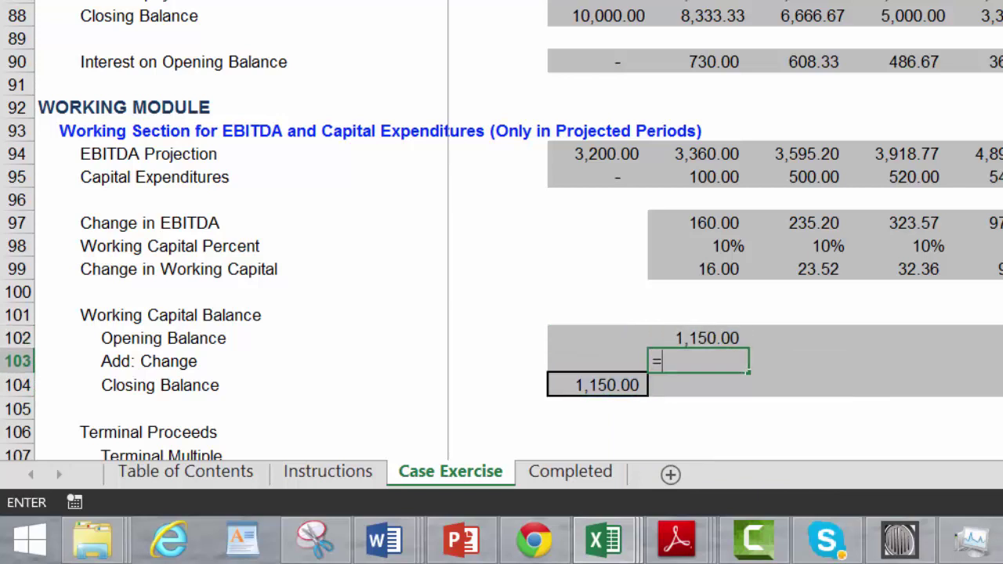
{"action": "key", "text": "Up"}
{"action": "key", "text": "Up"}
{"action": "key", "text": "Up"}
{"action": "key", "text": "Up"}
{"action": "key", "text": "Return"}
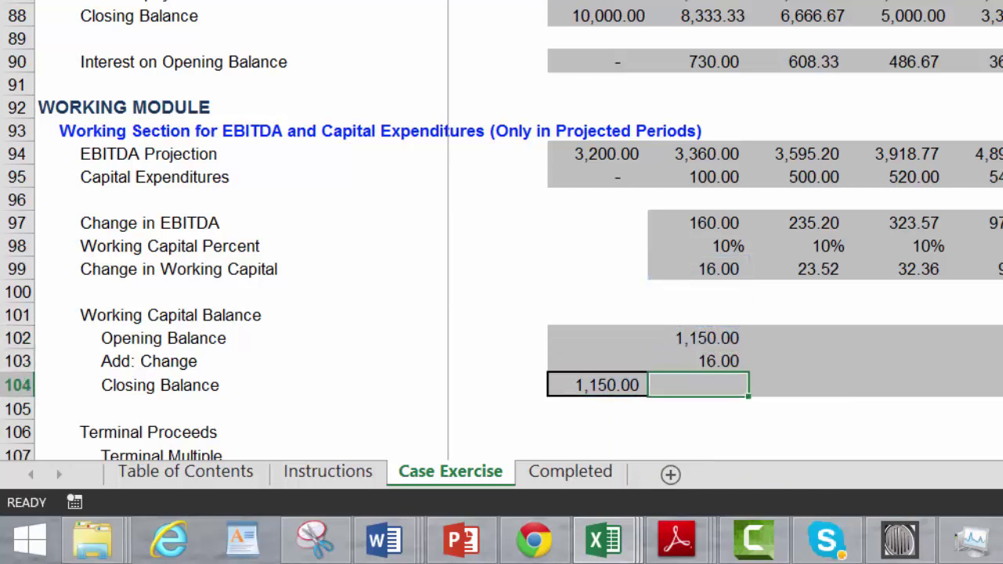
{"action": "key", "text": "alt+equal"}
{"action": "key", "text": "ctrl+Return"}
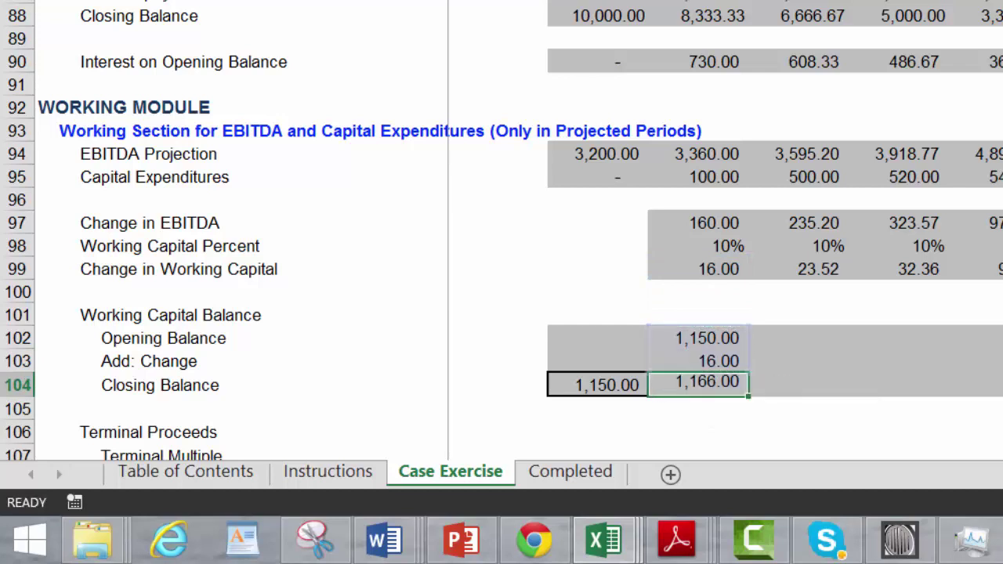
Select the first projected year's Opening Balance, Add: Change and Closing Balance formulas in O102:O104 for filling across the projected years
{"action": "key", "text": "Up"}
{"action": "key", "text": "Up"}
{"action": "key", "text": "shift+Down"}
{"action": "key", "text": "shift+Down"}
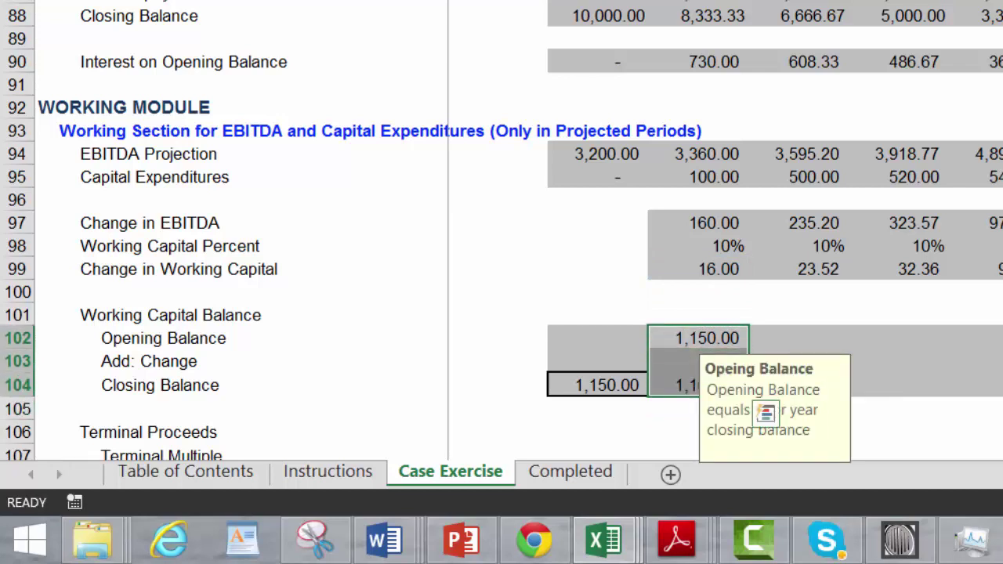
Fill the first projected year's Working Capital Balance formulas in rows 102 to 104 across the remaining projection years
{"action": "key", "text": "ctrl+r"}
{"action": "key", "text": "Down"}
{"action": "key", "text": "Down"}
{"action": "key", "text": "Down"}
{"action": "key", "text": "Down"}
{"action": "key", "text": "Down"}
{"action": "key", "text": "Down"}
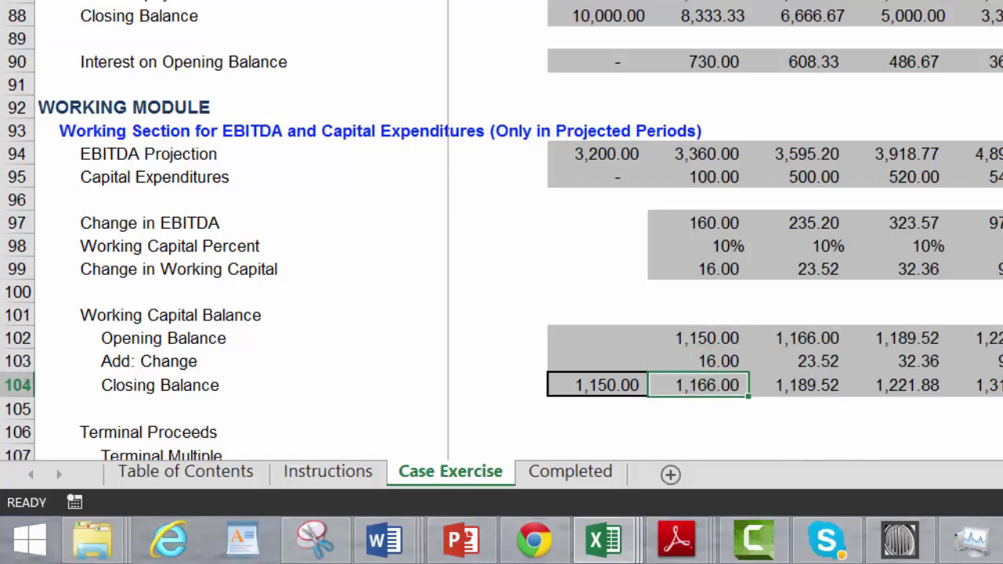
Link the period 6 Terminal Multiple in T107 to the Exit Multiple - EV/EBITDA input in N6
{"action": "key", "text": "Up"}
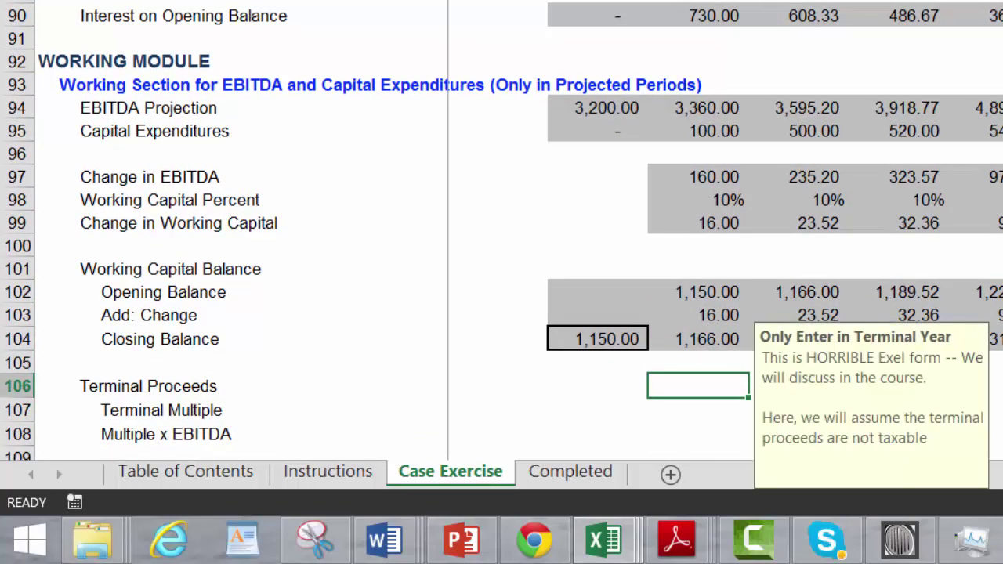
{"action": "key", "text": "Right"}
{"action": "key", "text": "Right"}
{"action": "key", "text": "Right"}
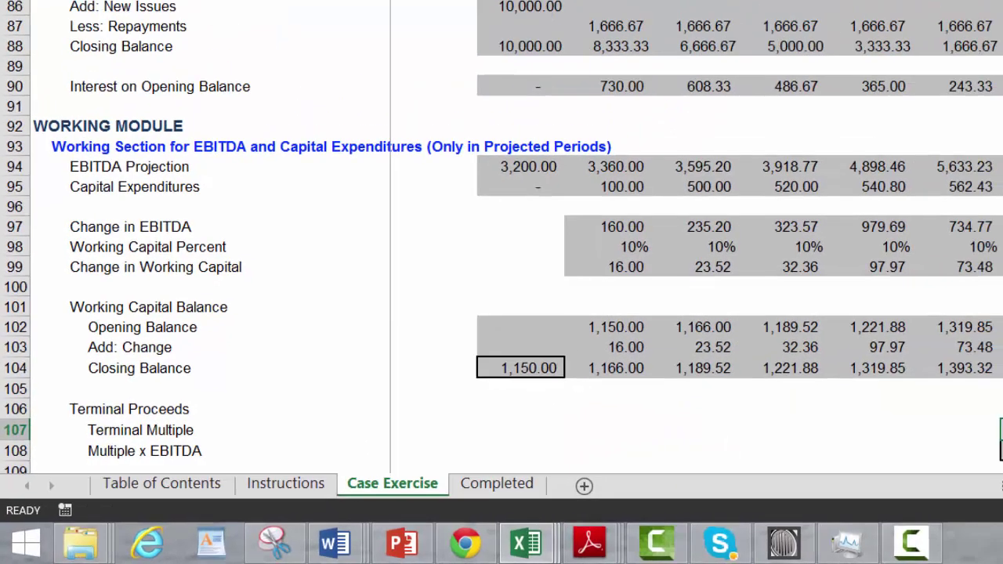
{"action": "type", "text": "="}
{"action": "key", "text": "Up"}
{"action": "key", "text": "Up"}
{"action": "key", "text": "Up"}
{"action": "key", "text": "Up"}
{"action": "key", "text": "Up"}
{"action": "key", "text": "Up"}
{"action": "key", "text": "Up"}
{"action": "key", "text": "Up"}
{"action": "key", "text": "Up"}
{"action": "key", "text": "Up"}
{"action": "key", "text": "Up"}
{"action": "key", "text": "Up"}
{"action": "key", "text": "Up"}
{"action": "key", "text": "Up"}
{"action": "key", "text": "Up"}
{"action": "key", "text": "Up"}
{"action": "key", "text": "Up"}
{"action": "key", "text": "Up"}
{"action": "key", "text": "Up"}
{"action": "key", "text": "Up"}
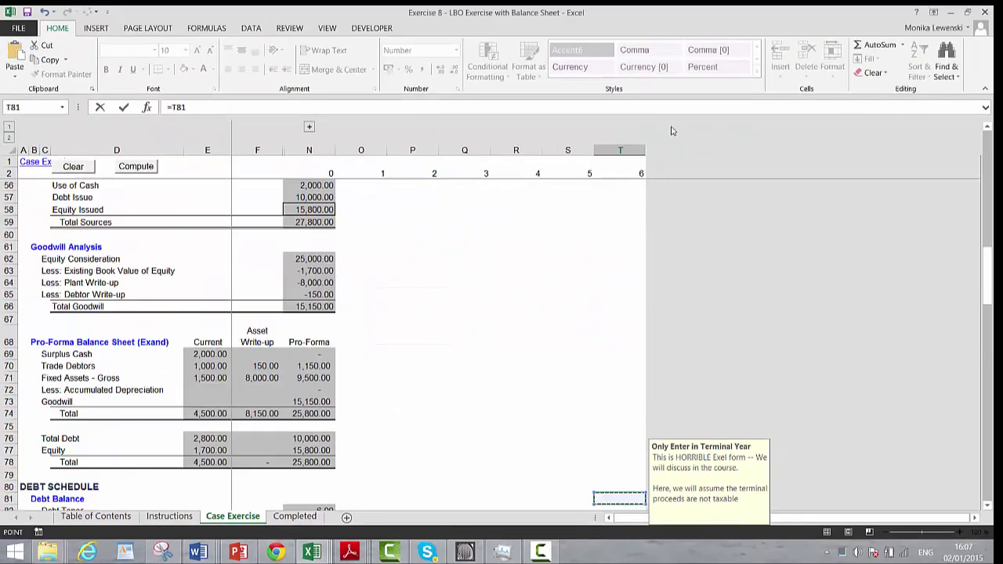
{"action": "key", "text": "Page_Up"}
{"action": "key", "text": "Page_Up"}
{"action": "key", "text": "Page_Up"}
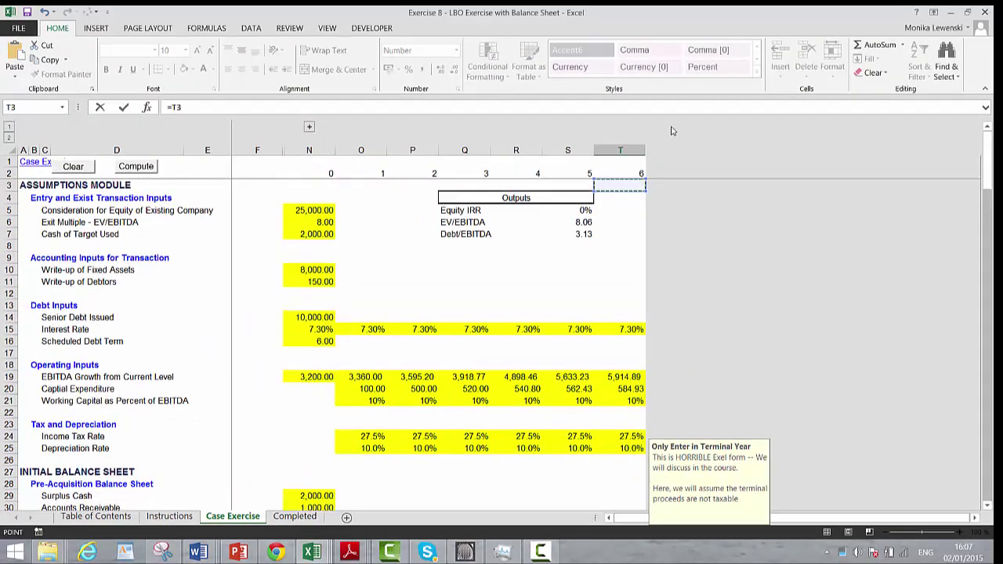
{"action": "key", "text": "Up"}
{"action": "key", "text": "Down"}
{"action": "key", "text": "Down"}
{"action": "key", "text": "Down"}
{"action": "key", "text": "Down"}
{"action": "key", "text": "Down"}
{"action": "key", "text": "Down"}
{"action": "key", "text": "Down"}
{"action": "key", "text": "Down"}
{"action": "key", "text": "Down"}
{"action": "key", "text": "Down"}
{"action": "key", "text": "Left"}
{"action": "key", "text": "Left"}
{"action": "key", "text": "Left"}
{"action": "key", "text": "Left"}
{"action": "key", "text": "Left"}
{"action": "key", "text": "Left"}
{"action": "key", "text": "Left"}
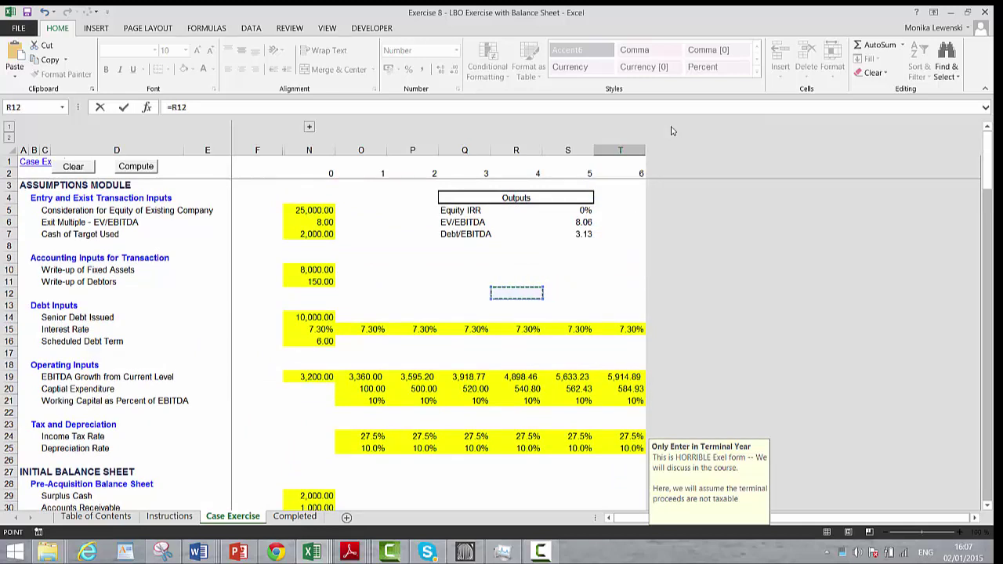
{"action": "key", "text": "Up"}
{"action": "key", "text": "Up"}
{"action": "key", "text": "Up"}
{"action": "key", "text": "Up"}
{"action": "key", "text": "Up"}
{"action": "key", "text": "Up"}
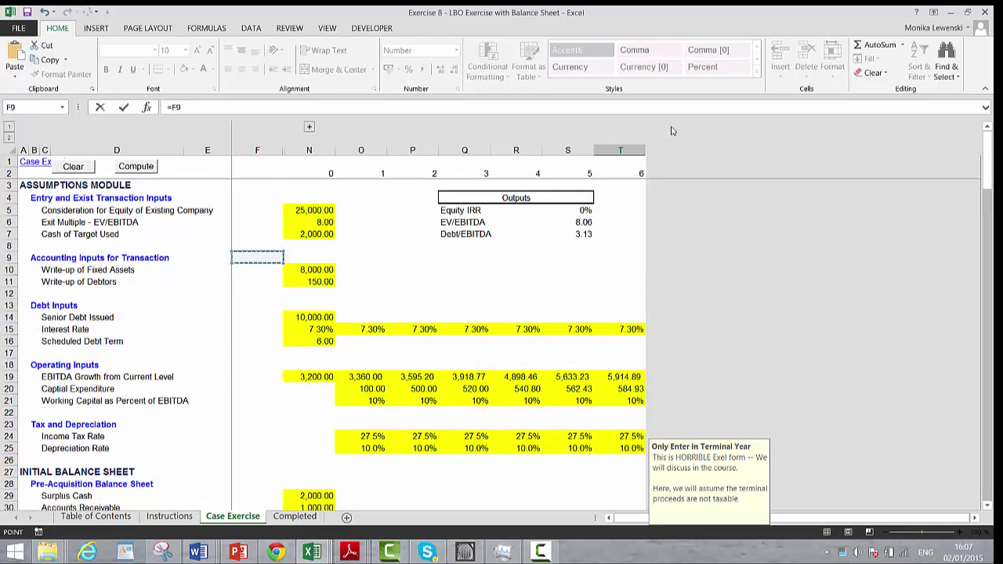
{"action": "key", "text": "Right"}
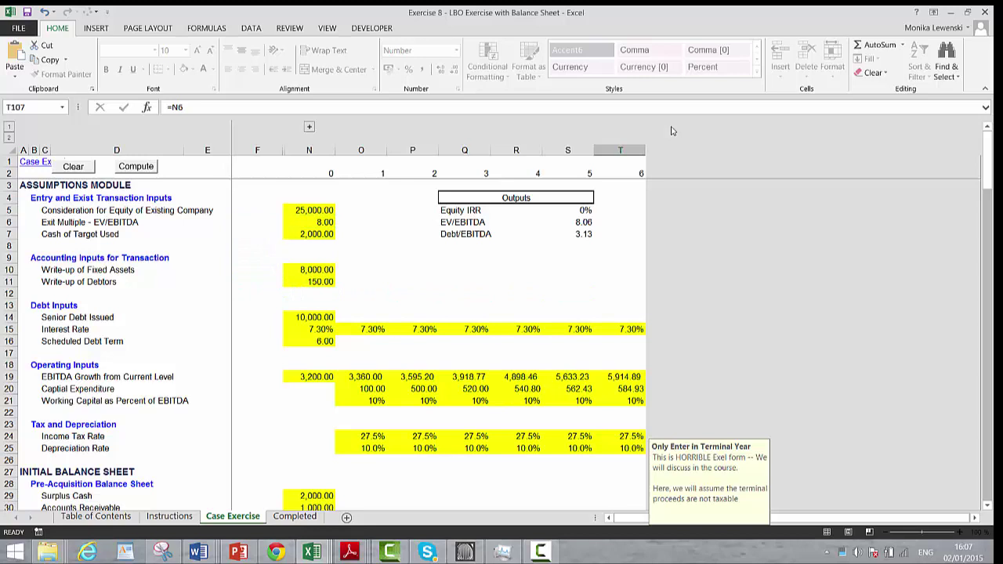
{"action": "key", "text": "Return"}
Calculate the period 6 Multiple x EBITDA in T108 with the formula =T107*T97
{"action": "type", "text": "="}
{"action": "key", "text": "Up"}
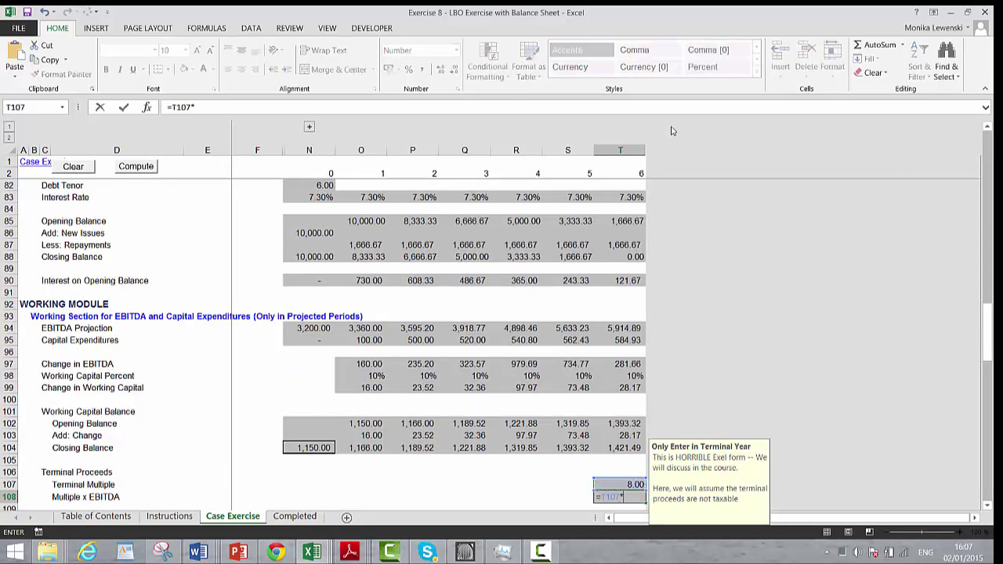
{"action": "key", "text": "Up"}
{"action": "key", "text": "Up"}
{"action": "key", "text": "Up"}
{"action": "key", "text": "Up"}
{"action": "key", "text": "Up"}
{"action": "key", "text": "Up"}
{"action": "key", "text": "Up"}
{"action": "key", "text": "Up"}
{"action": "key", "text": "Up"}
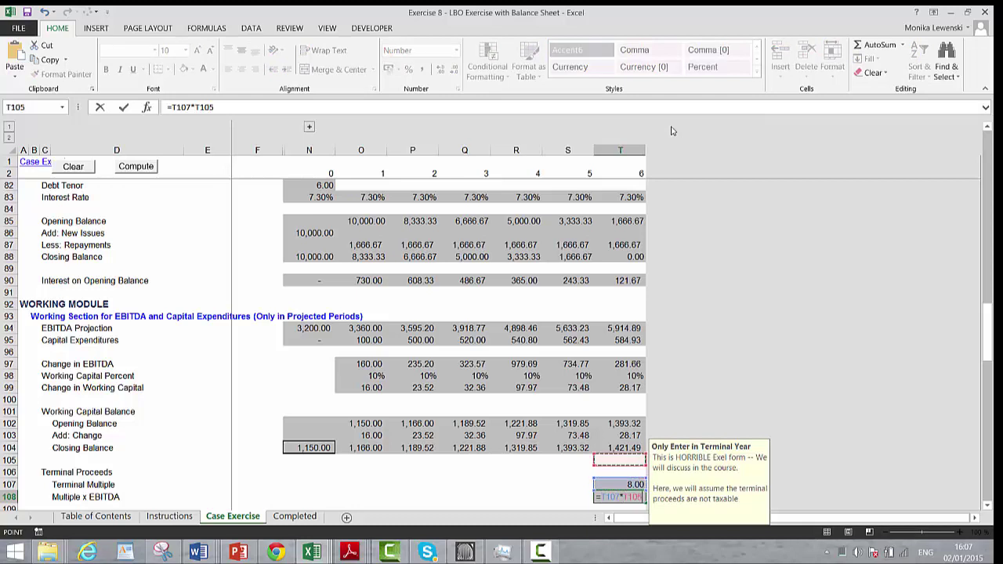
{"action": "key", "text": "Return"}
{"action": "key", "text": "Return"}
{"action": "key", "text": "Return"}
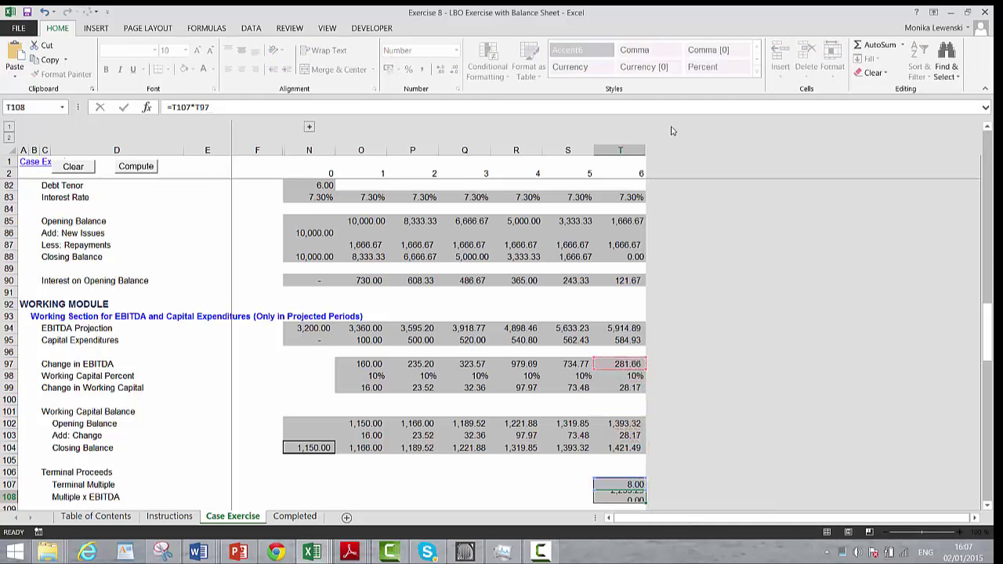
Link the period 0 plant Closing Balance in N115 to the pro-forma Fixed Assets - Gross in N71
{"action": "key", "text": "Left"}
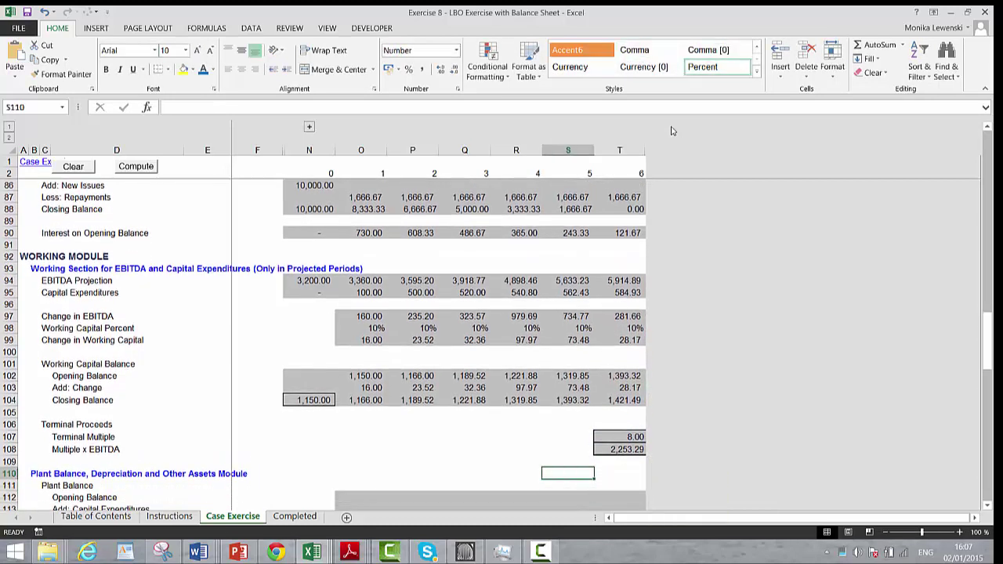
{"action": "key", "text": "Down"}
{"action": "key", "text": "Down"}
{"action": "key", "text": "Down"}
{"action": "key", "text": "Down"}
{"action": "key", "text": "Left"}
{"action": "key", "text": "Left"}
{"action": "key", "text": "Left"}
{"action": "key", "text": "Left"}
{"action": "key", "text": "Left"}
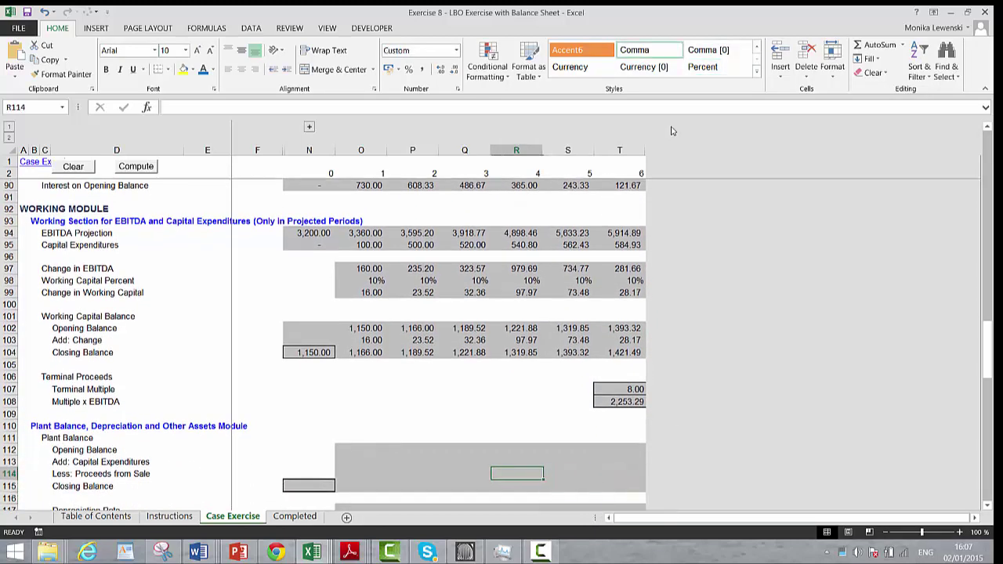
{"action": "type", "text": "="}
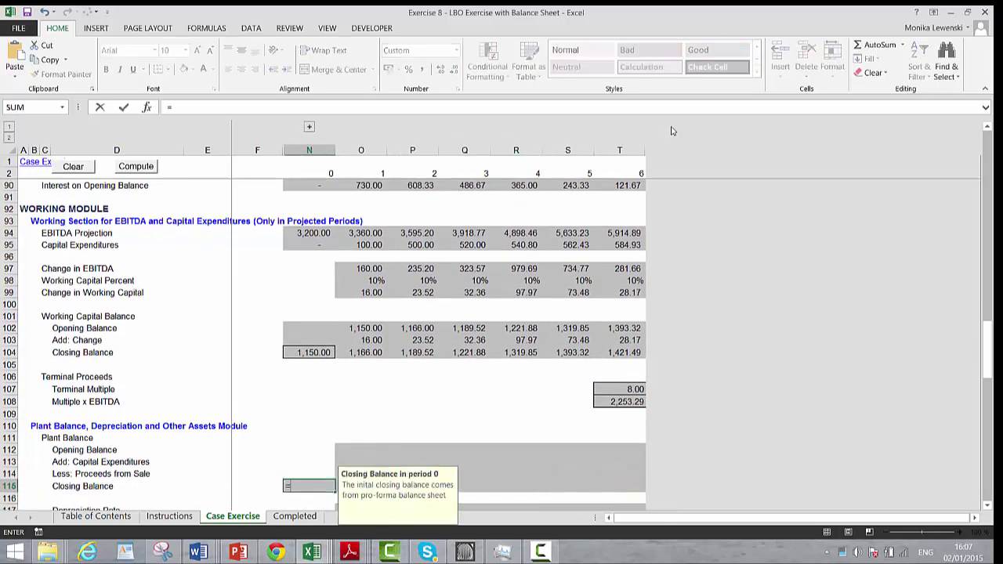
{"action": "key", "text": "Up"}
{"action": "key", "text": "Up"}
{"action": "key", "text": "Up"}
{"action": "key", "text": "Up"}
{"action": "key", "text": "Up"}
{"action": "key", "text": "Up"}
{"action": "key", "text": "Up"}
{"action": "key", "text": "Up"}
{"action": "key", "text": "Up"}
{"action": "key", "text": "Up"}
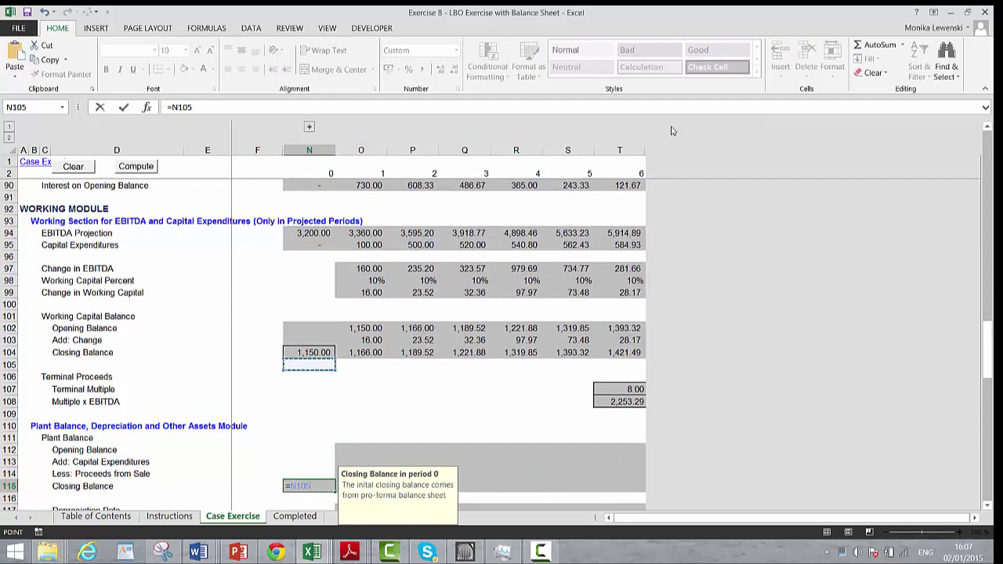
{"action": "key", "text": "Up"}
{"action": "key", "text": "Up"}
{"action": "key", "text": "Up"}
{"action": "key", "text": "Up"}
{"action": "key", "text": "Up"}
{"action": "key", "text": "Up"}
{"action": "key", "text": "Up"}
{"action": "key", "text": "Up"}
{"action": "key", "text": "Up"}
{"action": "key", "text": "Up"}
{"action": "key", "text": "Up"}
{"action": "key", "text": "Up"}
{"action": "key", "text": "Up"}
{"action": "key", "text": "Up"}
{"action": "key", "text": "Up"}
{"action": "key", "text": "Up"}
{"action": "key", "text": "Up"}
{"action": "key", "text": "Up"}
{"action": "key", "text": "Up"}
{"action": "key", "text": "Up"}
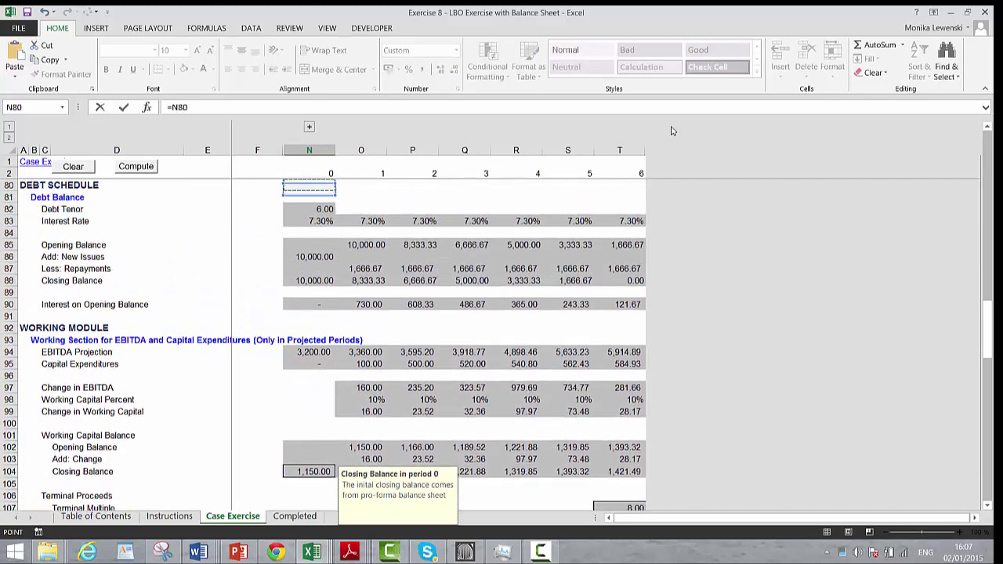
{"action": "key", "text": "Up"}
{"action": "key", "text": "Up"}
{"action": "key", "text": "Up"}
{"action": "key", "text": "Up"}
{"action": "key", "text": "Up"}
{"action": "key", "text": "Up"}
{"action": "key", "text": "Up"}
{"action": "key", "text": "Up"}
{"action": "key", "text": "Up"}
{"action": "key", "text": "Up"}
{"action": "key", "text": "Up"}
{"action": "key", "text": "Up"}
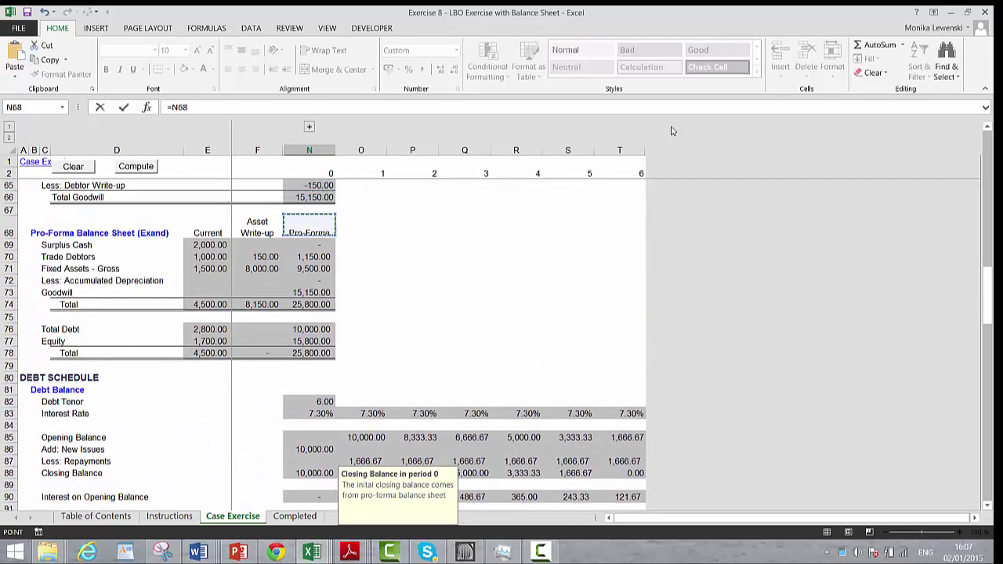
{"action": "key", "text": "Down"}
{"action": "key", "text": "Down"}
{"action": "key", "text": "Return"}
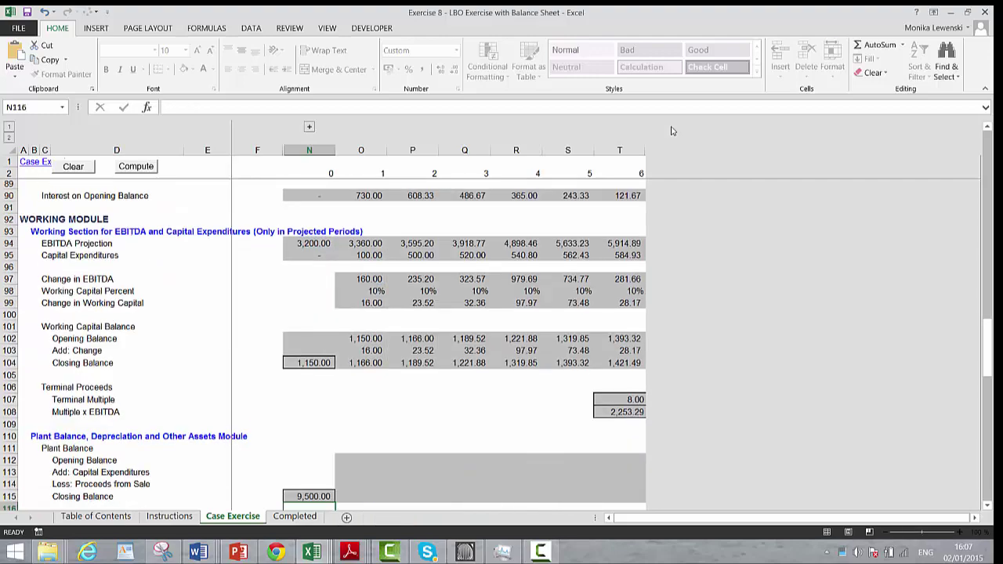
Set the period 1 plant Opening Balance in O112 equal to the prior closing balance with =N115
{"action": "key", "text": "Up"}
{"action": "key", "text": "Up"}
{"action": "key", "text": "Up"}
{"action": "key", "text": "Up"}
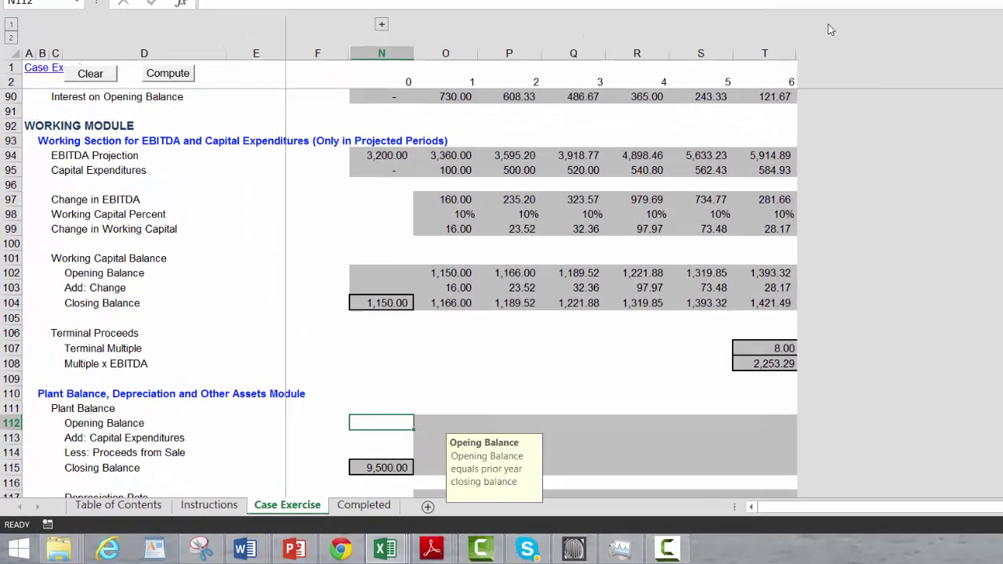
{"action": "key", "text": "Right"}
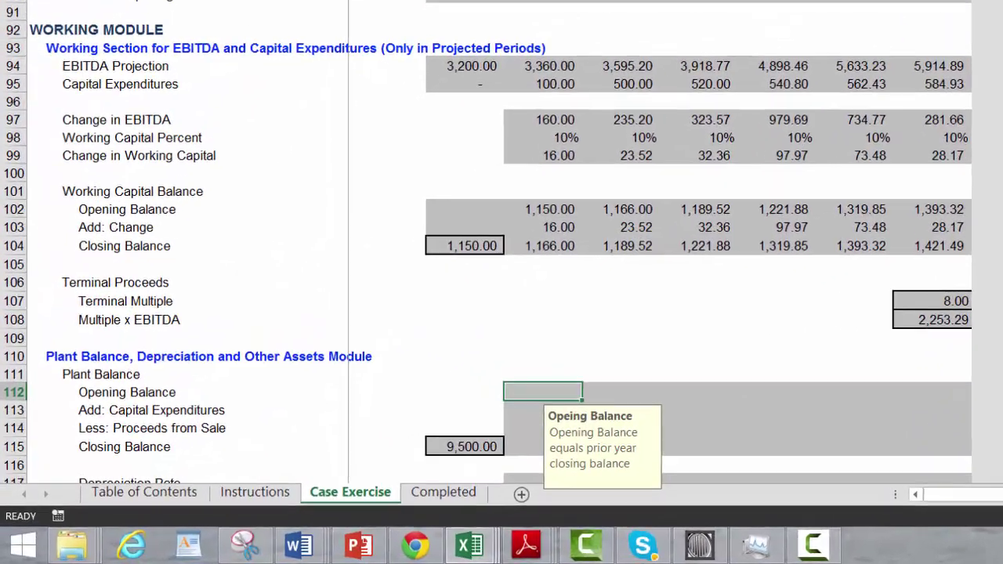
{"action": "type", "text": "="}
{"action": "key", "text": "Down"}
{"action": "key", "text": "Down"}
{"action": "key", "text": "Left"}
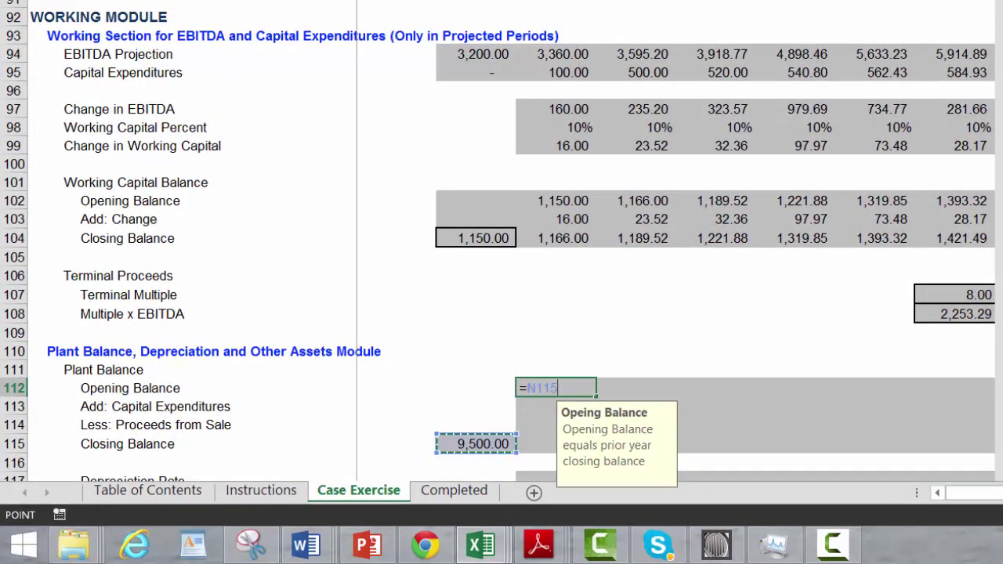
{"action": "key", "text": "Return"}
Link the period 1 plant Add: Capital Expenditures in O113 to the Capital Expenditures in O95 with =O95
{"action": "key", "text": "Down"}
{"action": "key", "text": "Left"}
{"action": "key", "text": "Left"}
{"action": "key", "text": "Up"}
{"action": "key", "text": "Right"}
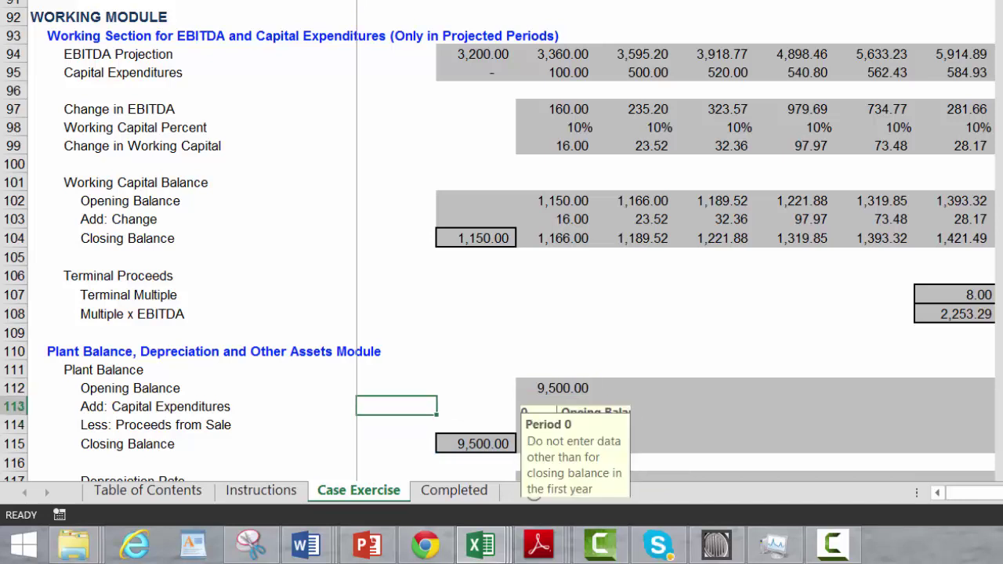
{"action": "key", "text": "Right"}
{"action": "type", "text": "="}
{"action": "key", "text": "Up"}
{"action": "key", "text": "Up"}
{"action": "key", "text": "Up"}
{"action": "key", "text": "Up"}
{"action": "key", "text": "Up"}
{"action": "key", "text": "Up"}
{"action": "key", "text": "Up"}
{"action": "key", "text": "Up"}
{"action": "key", "text": "Up"}
{"action": "key", "text": "Up"}
{"action": "key", "text": "Up"}
{"action": "key", "text": "Up"}
{"action": "key", "text": "Up"}
{"action": "key", "text": "Up"}
{"action": "key", "text": "Up"}
{"action": "key", "text": "Up"}
{"action": "key", "text": "Up"}
{"action": "key", "text": "Up"}
{"action": "key", "text": "Up"}
{"action": "key", "text": "Up"}
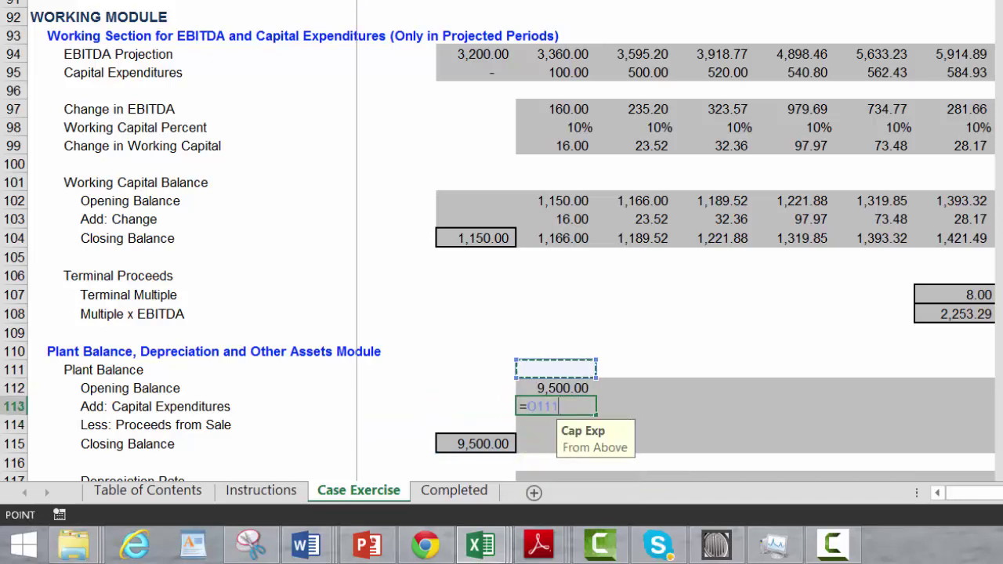
{"action": "scroll", "coordinate": [499, 242], "scroll_direction": "up", "scroll_amount": 4}
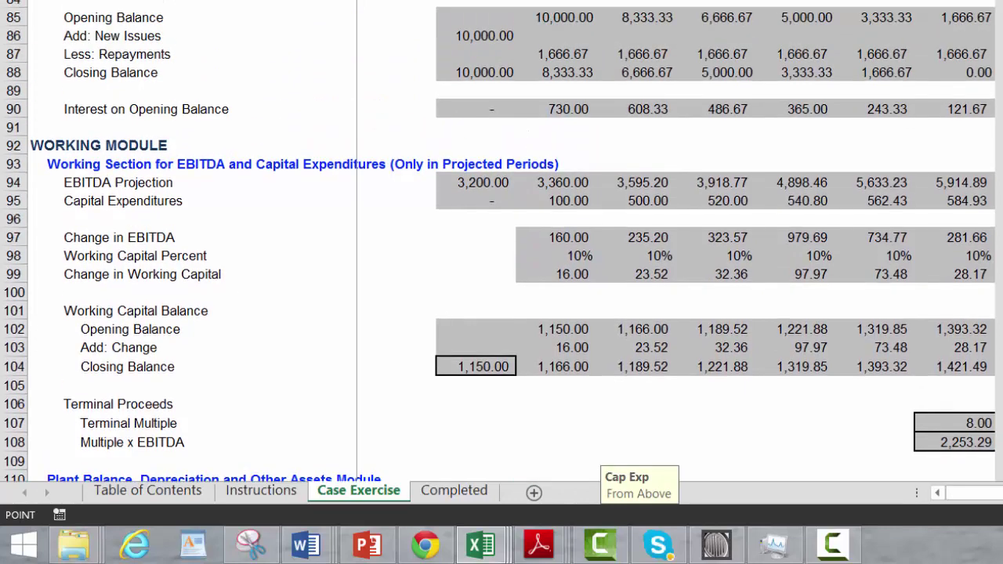
{"action": "key", "text": "Up"}
{"action": "key", "text": "Up"}
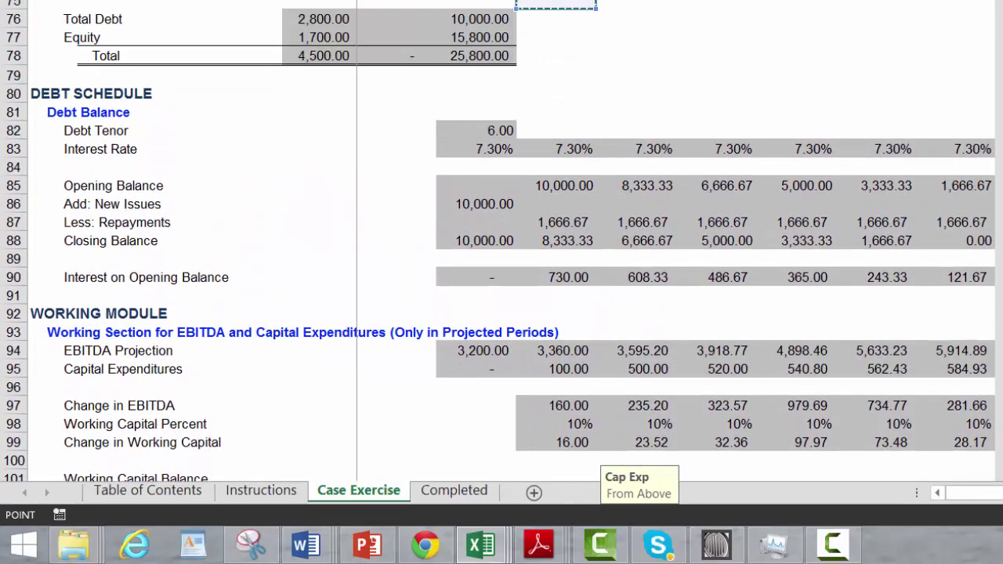
{"action": "key", "text": "Down"}
{"action": "key", "text": "Down"}
{"action": "key", "text": "Down"}
{"action": "key", "text": "Down"}
{"action": "key", "text": "Down"}
{"action": "key", "text": "Down"}
{"action": "key", "text": "Down"}
{"action": "key", "text": "Down"}
{"action": "key", "text": "Down"}
{"action": "key", "text": "Down"}
{"action": "key", "text": "Down"}
{"action": "key", "text": "Down"}
{"action": "key", "text": "Down"}
{"action": "key", "text": "Down"}
{"action": "key", "text": "Down"}
{"action": "key", "text": "Down"}
{"action": "key", "text": "Down"}
{"action": "key", "text": "Down"}
{"action": "key", "text": "Down"}
{"action": "key", "text": "Down"}
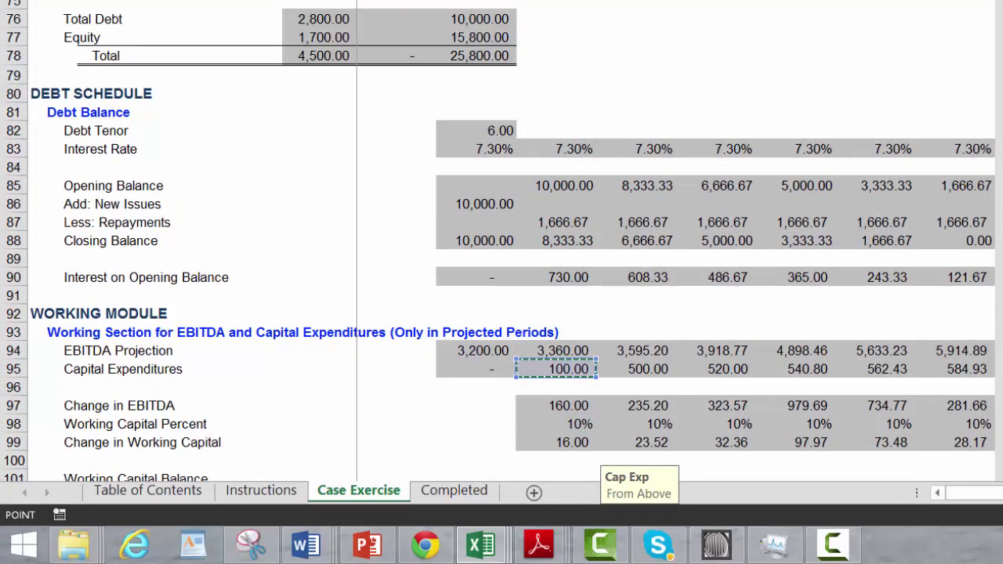
{"action": "key", "text": "Return"}
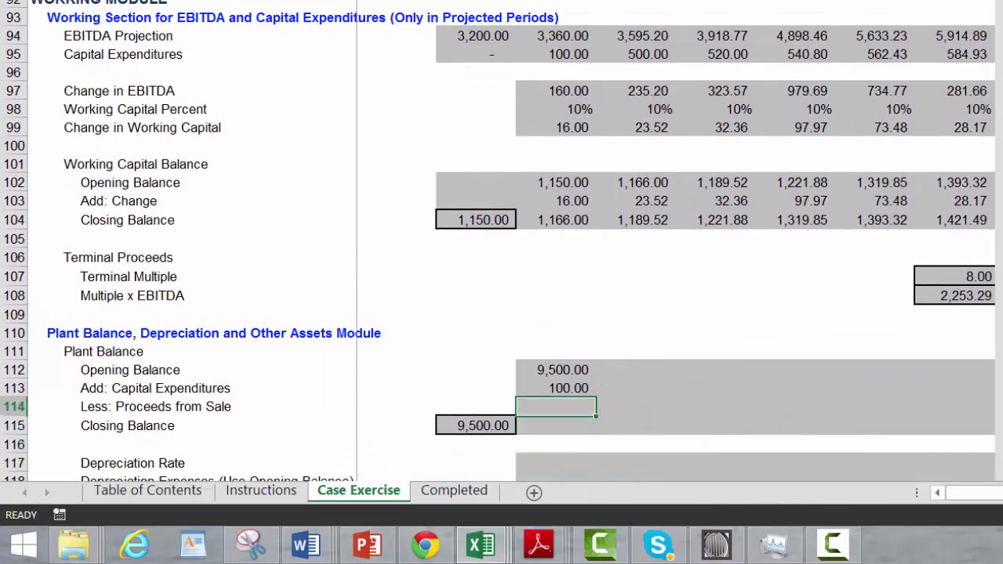
Link the period 1 Less: Proceeds from Sale in O114 to the Multiple x EBITDA row in O108
{"action": "key", "text": "Up"}
{"action": "key", "text": "Up"}
{"action": "key", "text": "Down"}
{"action": "key", "text": "Down"}
{"action": "key", "text": "Up"}
{"action": "key", "text": "Up"}
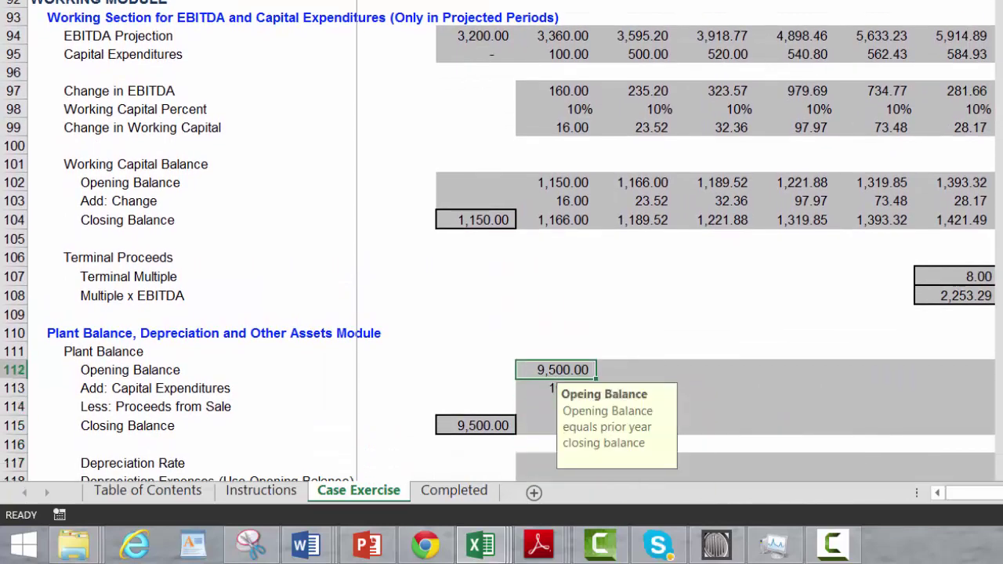
{"action": "key", "text": "Down"}
{"action": "key", "text": "Down"}
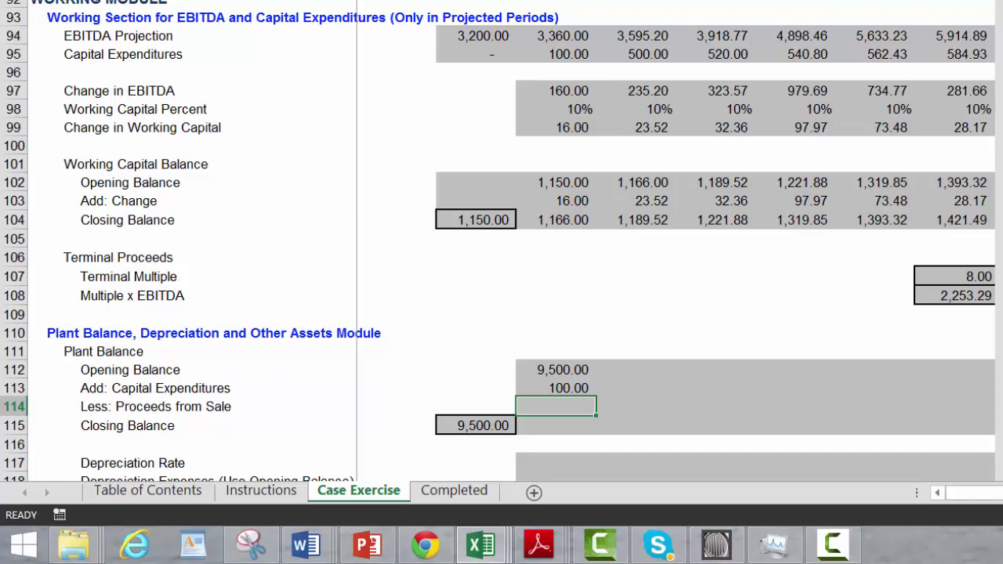
{"action": "key", "text": "Up"}
{"action": "key", "text": "Up"}
{"action": "key", "text": "Up"}
{"action": "key", "text": "Up"}
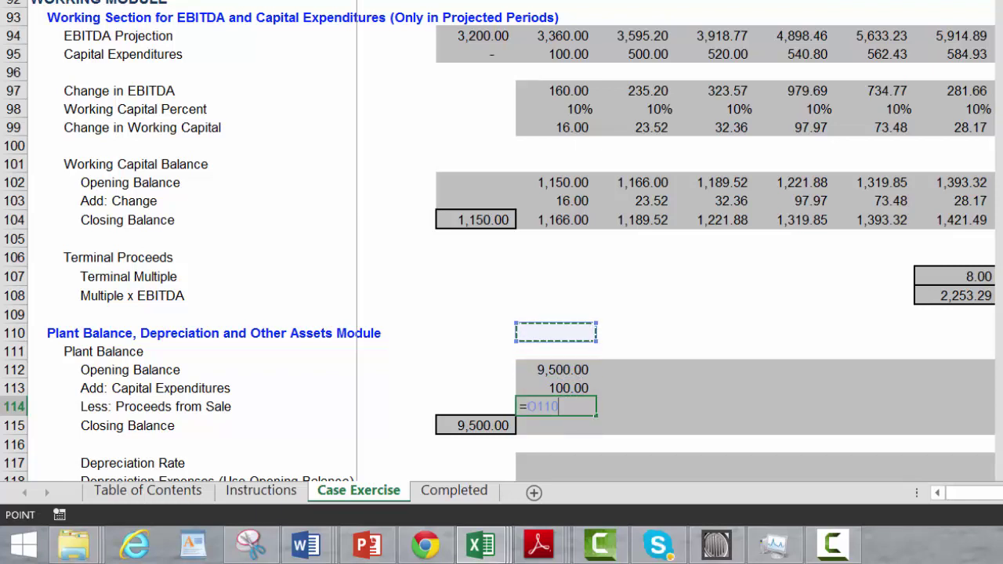
{"action": "key", "text": "Return"}
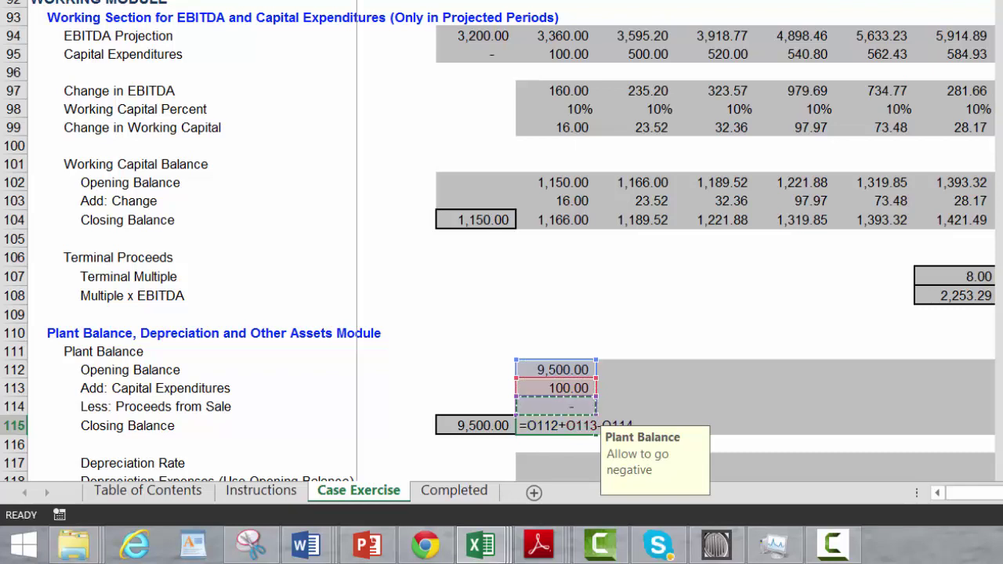
Calculate the plant Closing Balance in O115 with =O112+O113-O114 and fill O112:O115 across to period 6
{"action": "key", "text": "Return"}
{"action": "left_click", "coordinate": [556, 369]}
{"action": "key", "text": "shift+Down"}
{"action": "key", "text": "shift+Down"}
{"action": "key", "text": "shift+Down"}
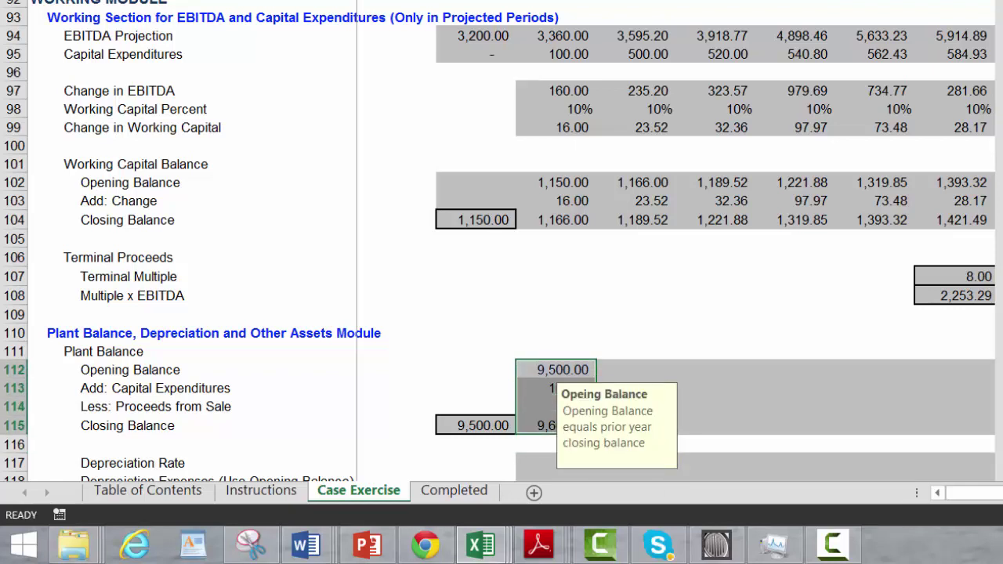
{"action": "key", "text": "ctrl+shift+Right"}
{"action": "key", "text": "ctrl+r"}
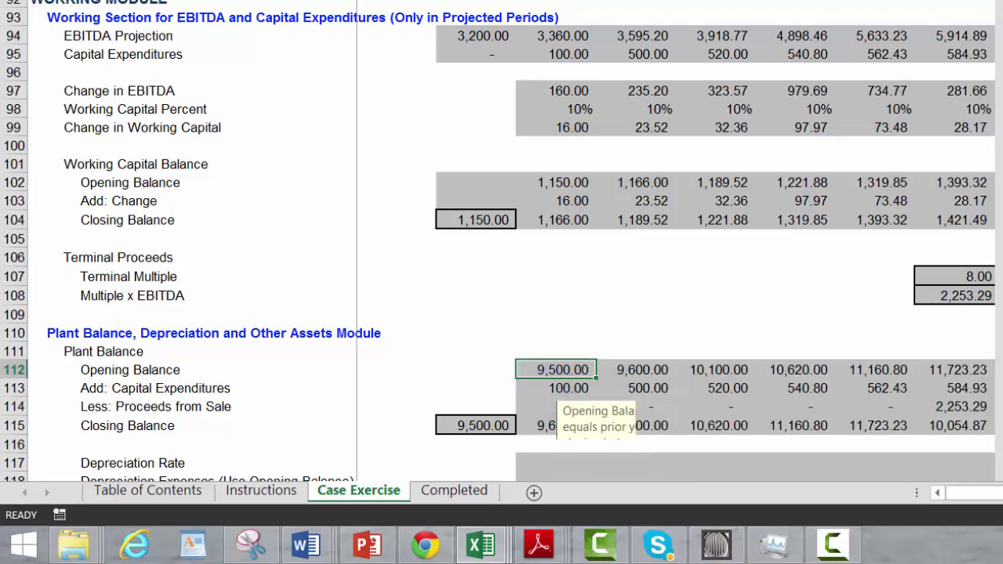
Link the period 1 Depreciation Rate in O117 to the Depreciation Rate input in O25
{"action": "key", "text": "Down"}
{"action": "key", "text": "Down"}
{"action": "key", "text": "Down"}
{"action": "key", "text": "Down"}
{"action": "key", "text": "Down"}
{"action": "key", "text": "Down"}
{"action": "key", "text": "Up"}
{"action": "key", "text": "Up"}
{"action": "key", "text": "Up"}
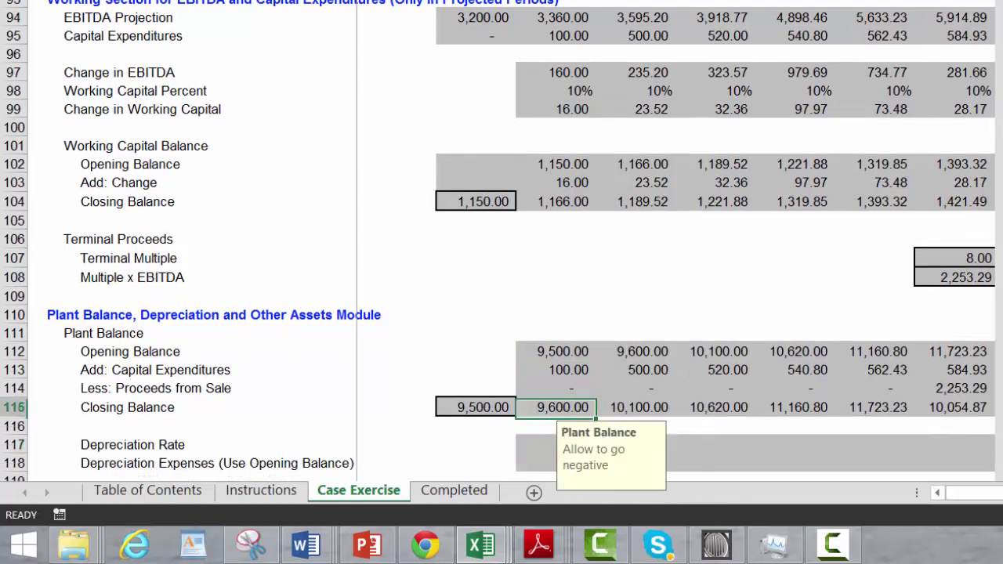
{"action": "key", "text": "Down"}
{"action": "key", "text": "Down"}
{"action": "key", "text": "Down"}
{"action": "key", "text": "Down"}
{"action": "key", "text": "Down"}
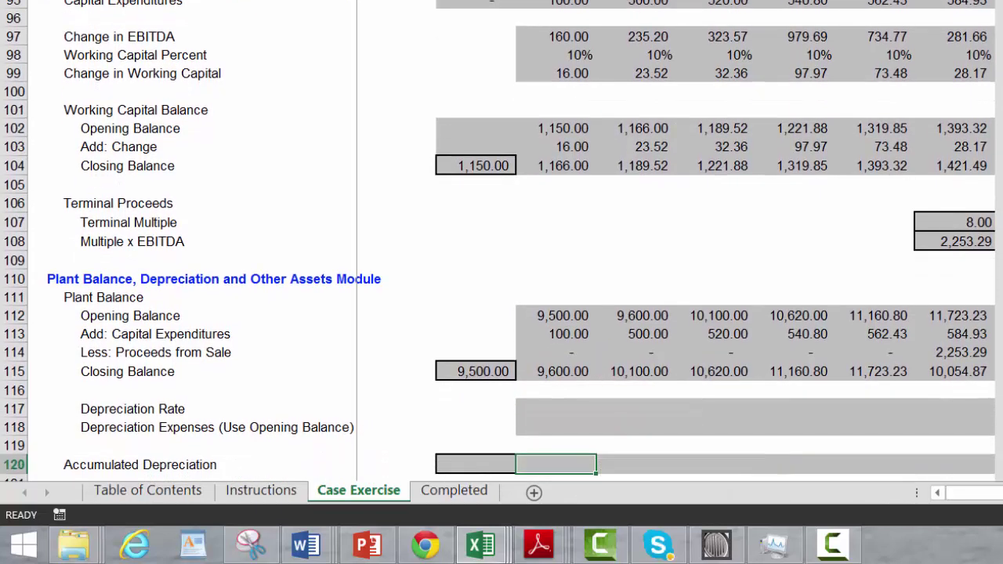
{"action": "key", "text": "Up"}
{"action": "key", "text": "Up"}
{"action": "key", "text": "Up"}
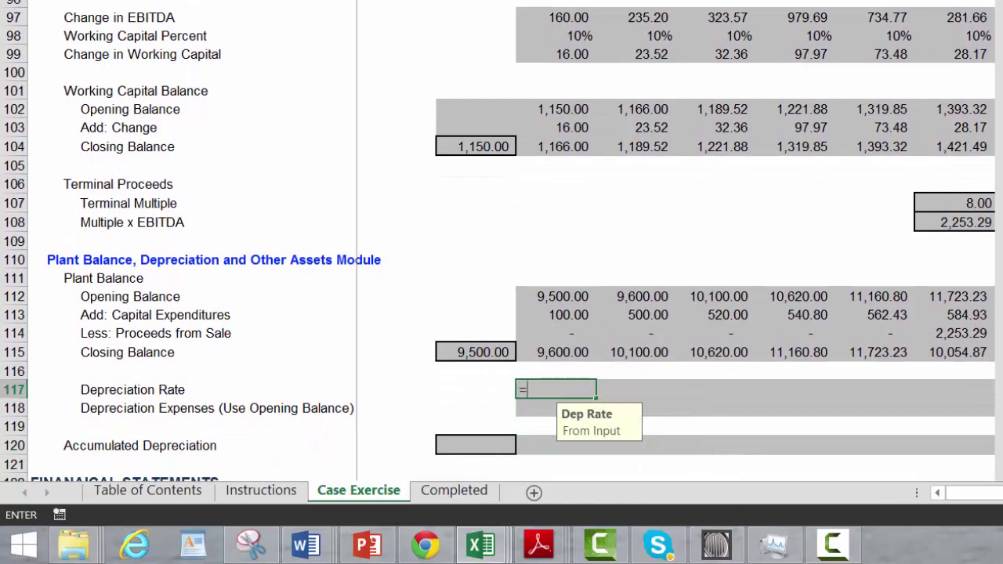
{"action": "type", "text": "="}
{"action": "key", "text": "Up"}
{"action": "scroll", "coordinate": [502, 236], "scroll_direction": "up", "scroll_amount": 20}
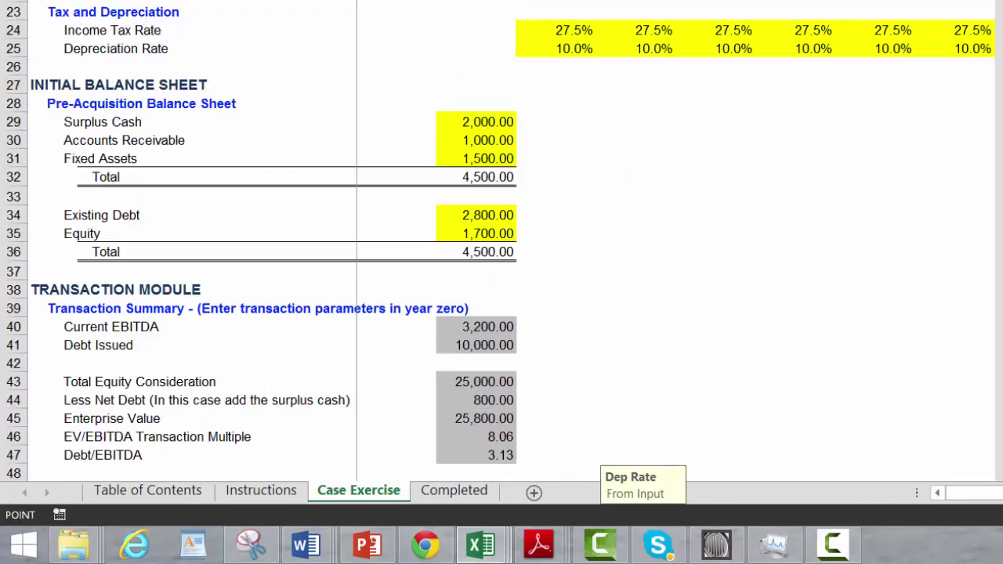
{"action": "key", "text": "Down"}
{"action": "key", "text": "Down"}
{"action": "key", "text": "Down"}
{"action": "key", "text": "Down"}
{"action": "key", "text": "Down"}
{"action": "key", "text": "Down"}
{"action": "key", "text": "Down"}
{"action": "key", "text": "Down"}
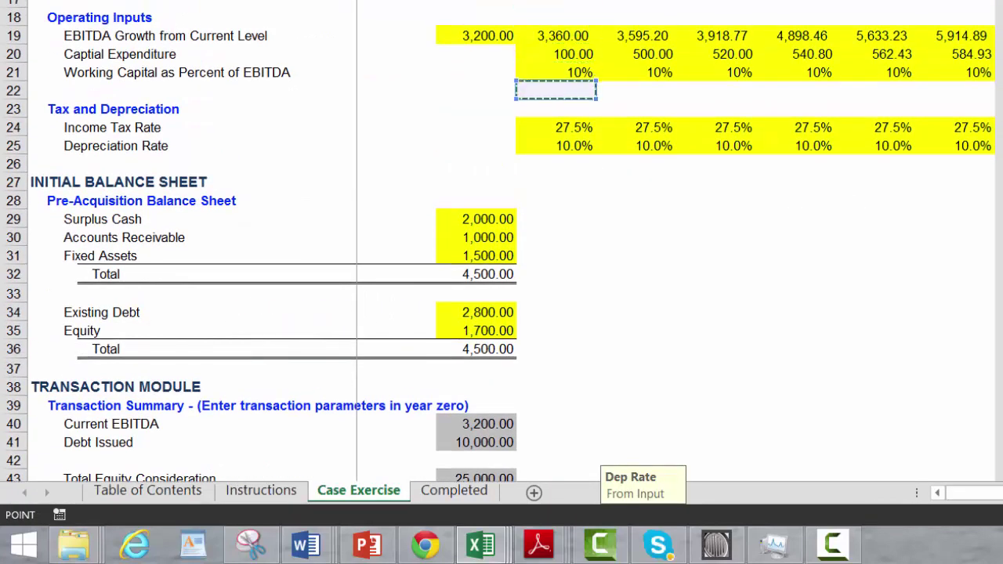
{"action": "key", "text": "Return"}
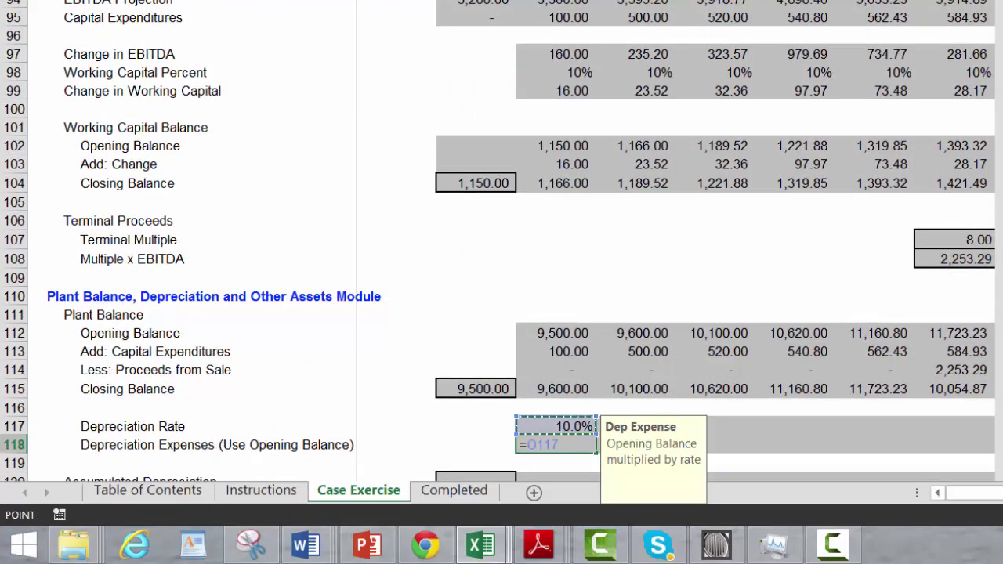
{"action": "key", "text": "Up"}
{"action": "key", "text": "Up"}
{"action": "key", "text": "Up"}
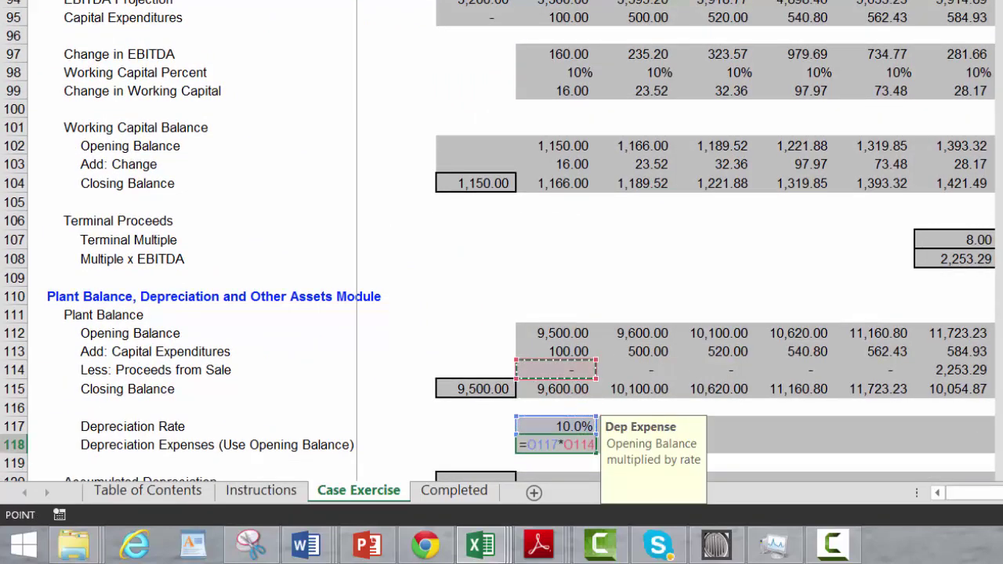
{"action": "key", "text": "Escape"}
Calculate the period 1 Depreciation Expenses in O118 as the average of O115 and O112 multiplied by the rate in O117
{"action": "type", "text": "=aver"}
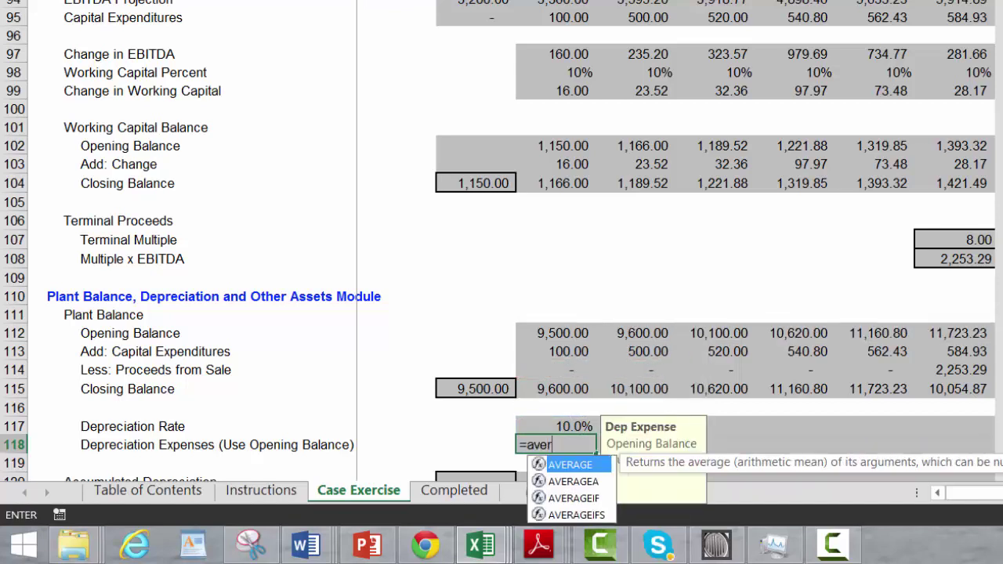
{"action": "type", "text": "age("}
{"action": "key", "text": "Up"}
{"action": "key", "text": "Up"}
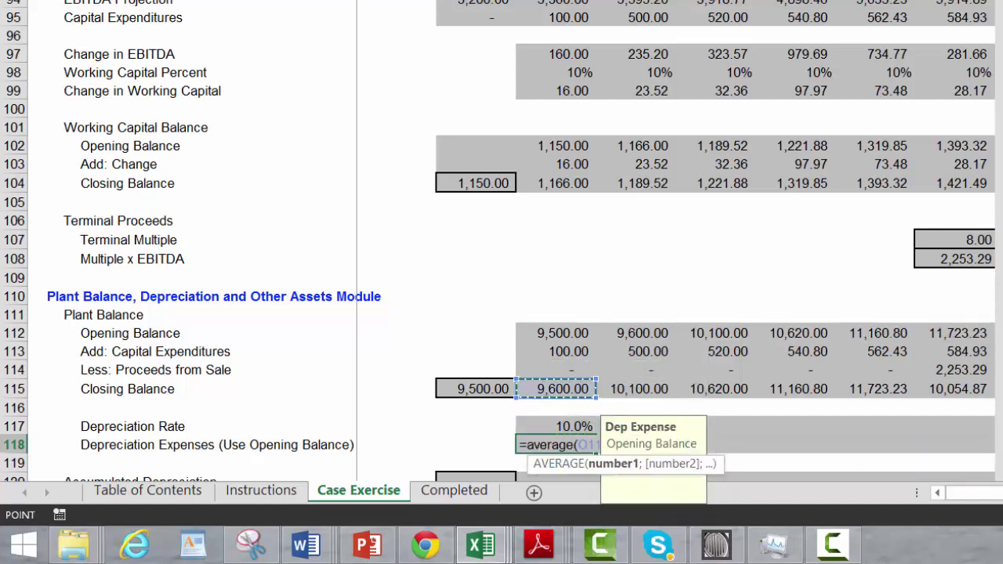
{"action": "type", "text": ";"}
{"action": "key", "text": "Up"}
{"action": "key", "text": "Up"}
{"action": "key", "text": "Up"}
{"action": "key", "text": "Up"}
{"action": "key", "text": "Up"}
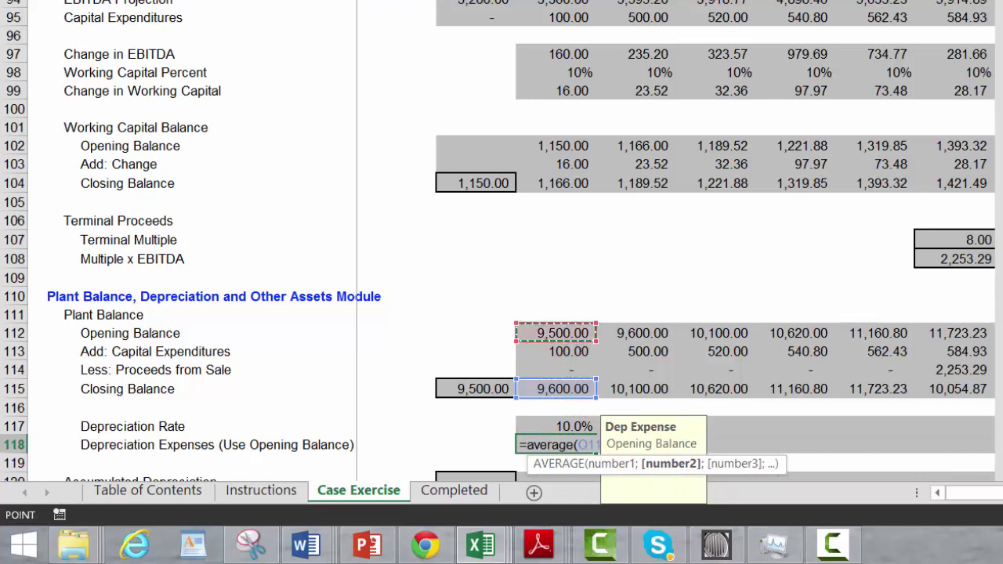
{"action": "type", "text": ")"}
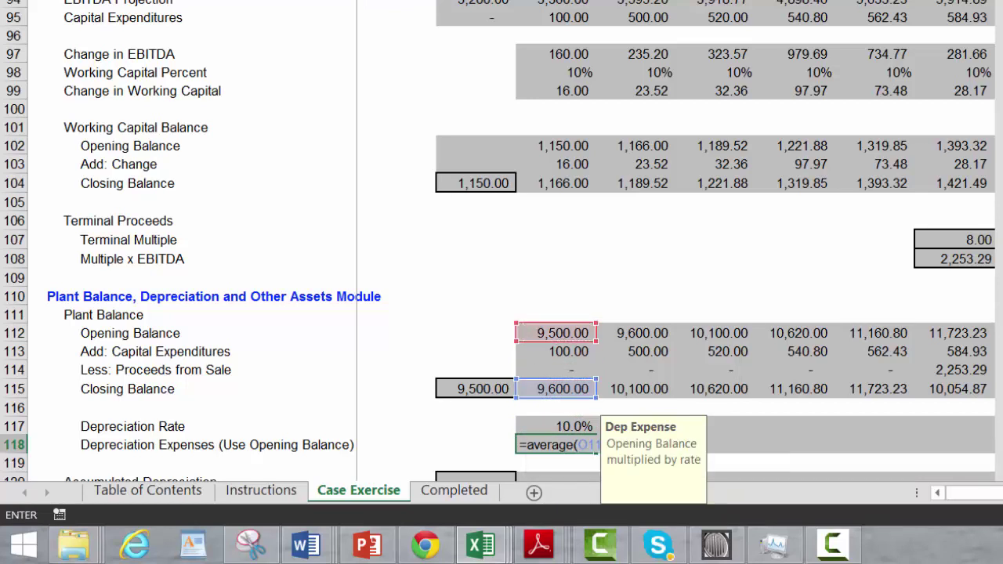
{"action": "key", "text": "Return"}
Fill the Depreciation Rate and Depreciation Expenses formulas in O117:O118 across to period 6
{"action": "left_click_drag", "start_coordinate": [558, 426], "coordinate": [564, 443]}
{"action": "left_click", "coordinate": [610, 467]}
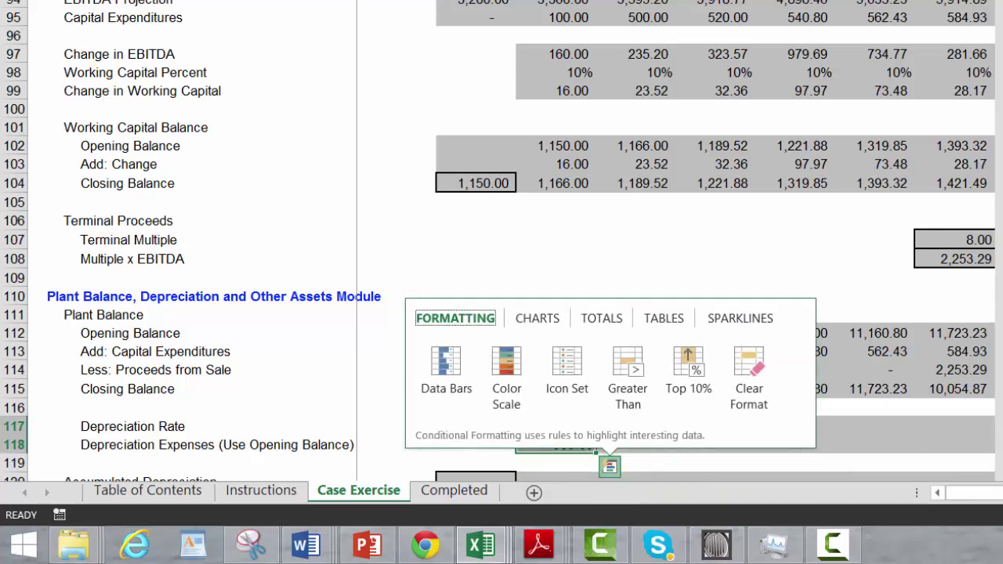
{"action": "key", "text": "Escape"}
{"action": "left_click_drag", "start_coordinate": [557, 426], "coordinate": [991, 453]}
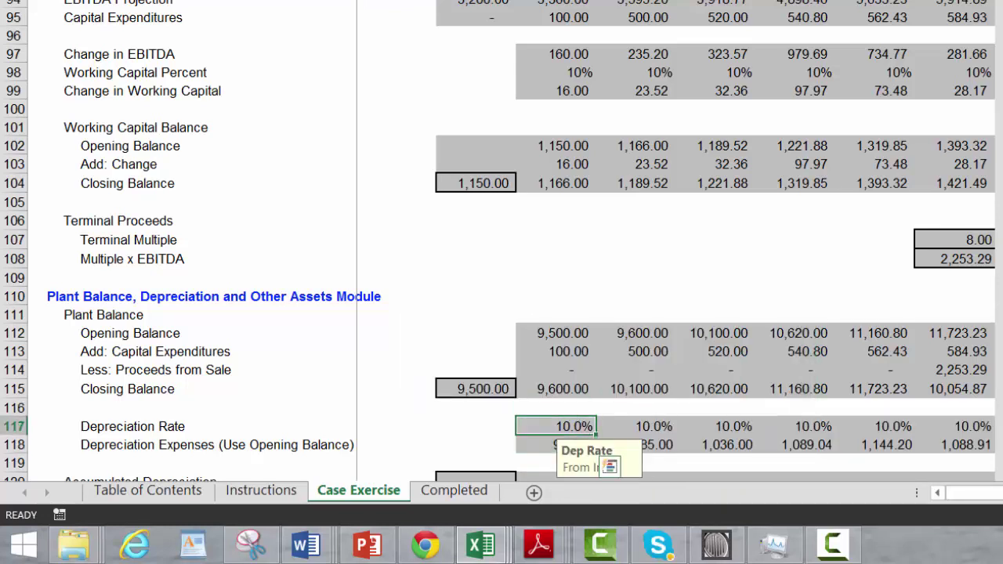
Link the period 0 Accumulated Depreciation in N120 to the Pro-Forma Accumulated Depreciation in N72 of the balance sheet
{"action": "left_click", "coordinate": [556, 464]}
{"action": "key", "text": "Down"}
{"action": "key", "text": "Down"}
{"action": "key", "text": "Down"}
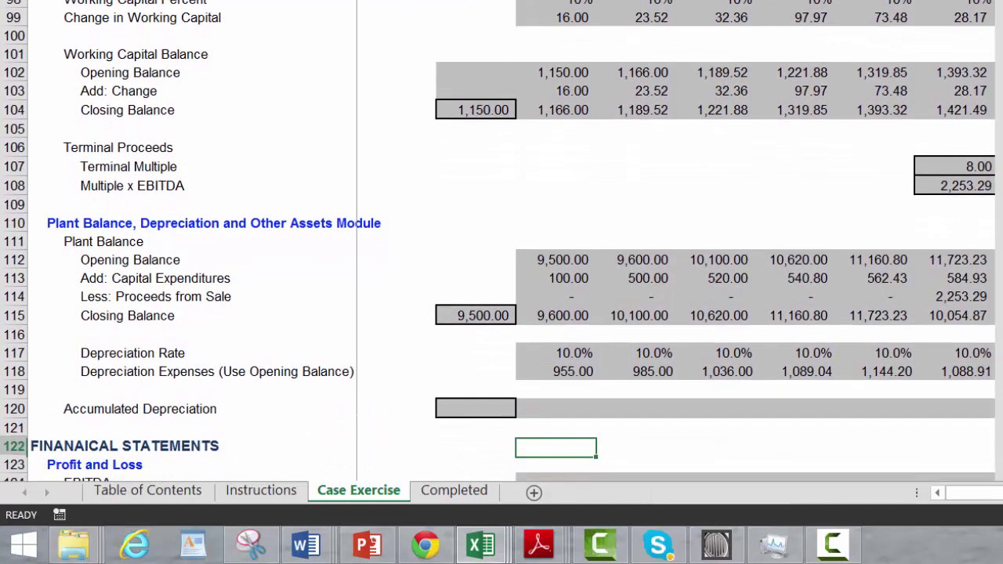
{"action": "key", "text": "Up"}
{"action": "key", "text": "Up"}
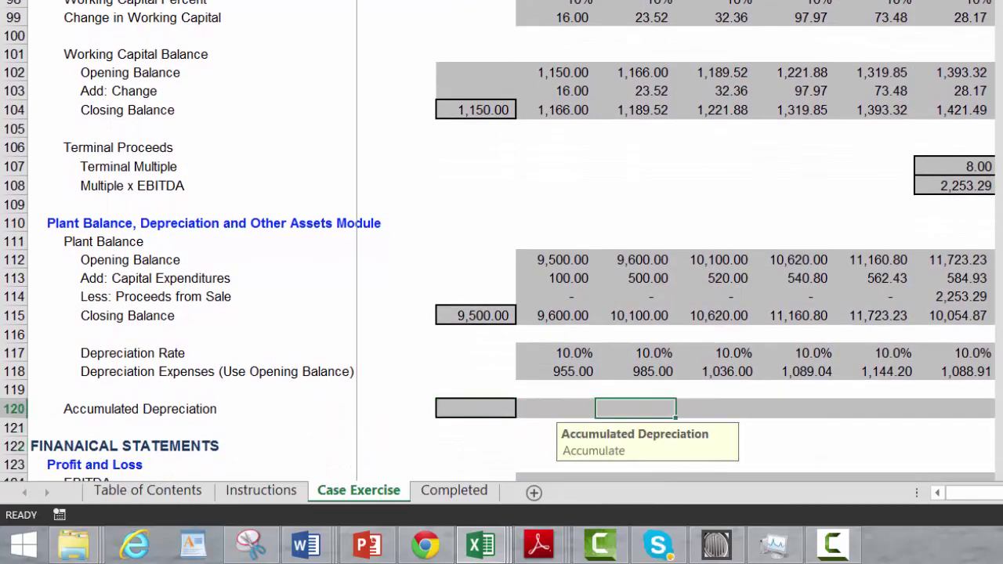
{"action": "left_click", "coordinate": [475, 408]}
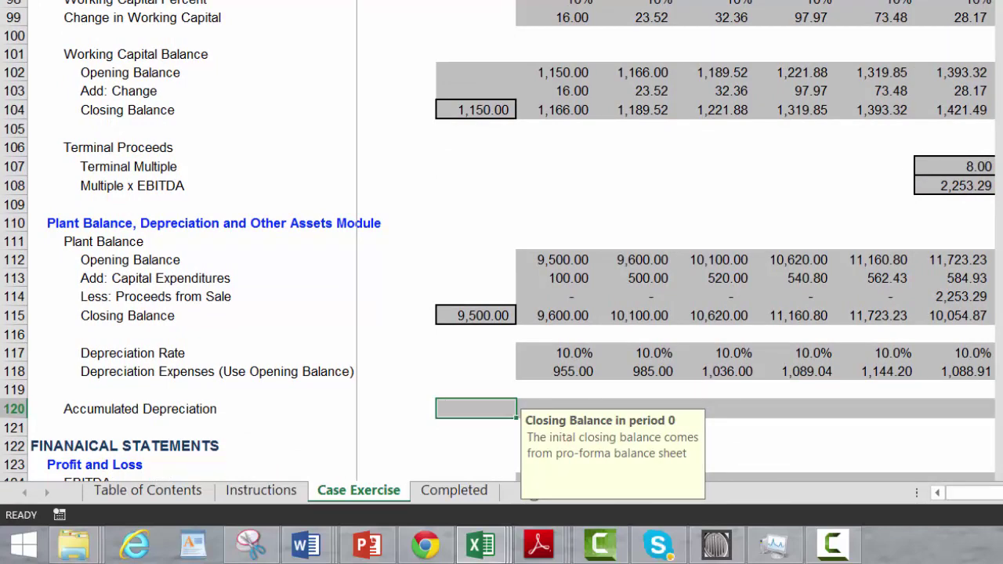
{"action": "type", "text": "="}
{"action": "key", "text": "Page_Up"}
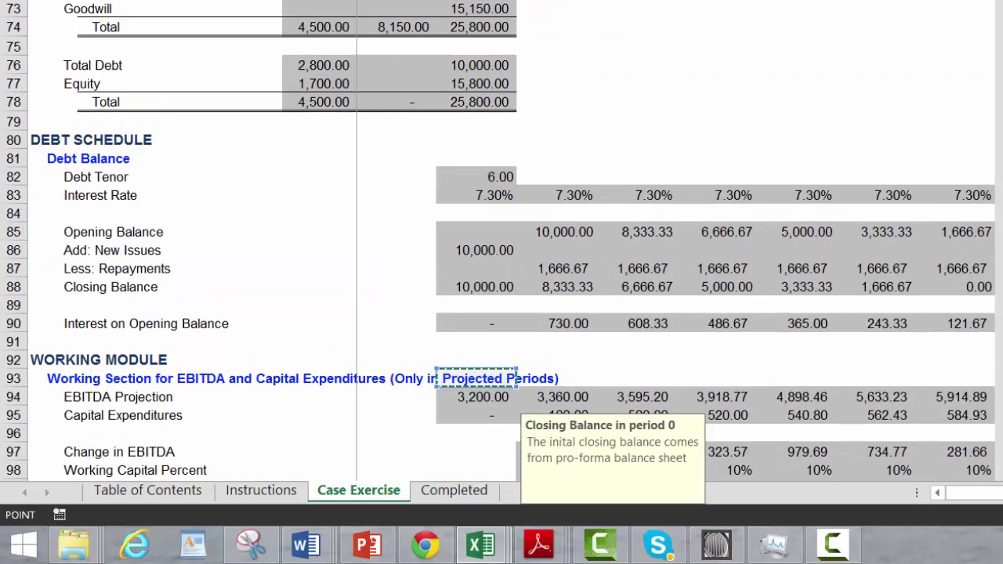
{"action": "key", "text": "Page_Up"}
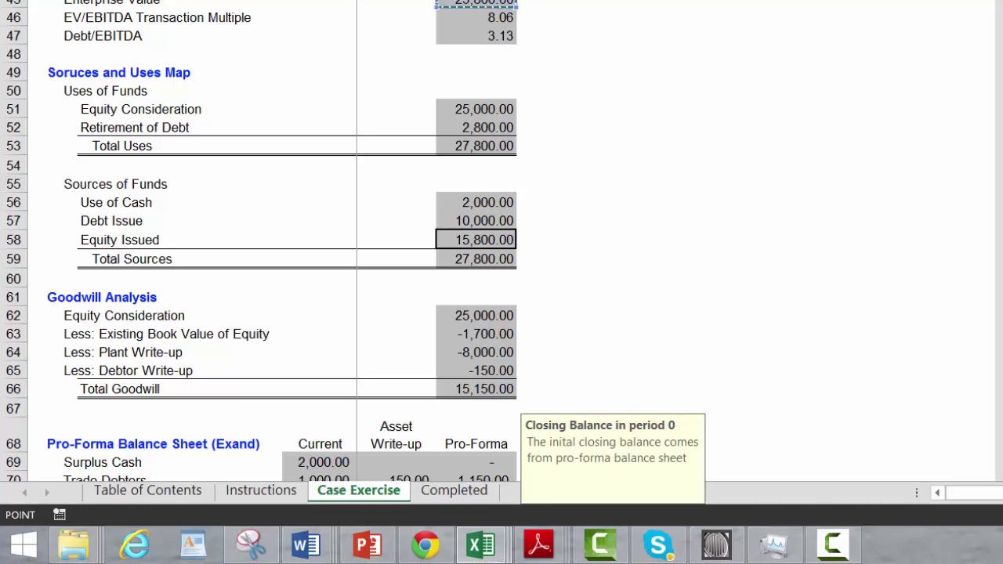
{"action": "key", "text": "Down"}
{"action": "key", "text": "Down"}
{"action": "key", "text": "Down"}
{"action": "key", "text": "Down"}
{"action": "key", "text": "Down"}
{"action": "key", "text": "Down"}
{"action": "key", "text": "Down"}
{"action": "key", "text": "Down"}
{"action": "key", "text": "Down"}
{"action": "key", "text": "Down"}
{"action": "key", "text": "Down"}
{"action": "key", "text": "Down"}
{"action": "key", "text": "Down"}
{"action": "key", "text": "Down"}
{"action": "key", "text": "Down"}
{"action": "key", "text": "Down"}
{"action": "key", "text": "Down"}
{"action": "key", "text": "Down"}
{"action": "key", "text": "Down"}
{"action": "key", "text": "Down"}
{"action": "key", "text": "Down"}
{"action": "key", "text": "Down"}
{"action": "key", "text": "Down"}
{"action": "key", "text": "Down"}
{"action": "key", "text": "Down"}
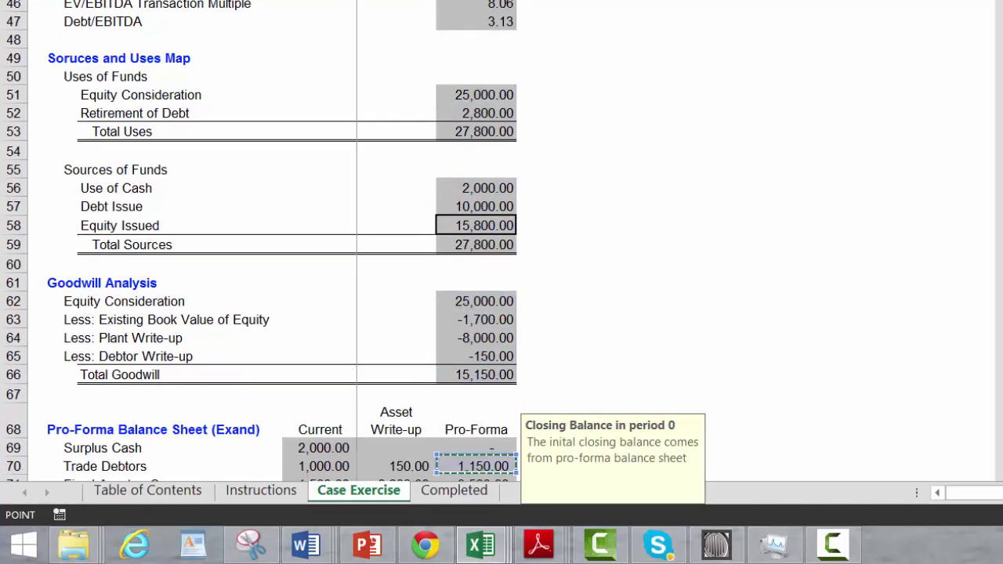
{"action": "key", "text": "Up"}
{"action": "key", "text": "Up"}
{"action": "key", "text": "Up"}
{"action": "key", "text": "Up"}
{"action": "key", "text": "Up"}
{"action": "key", "text": "Up"}
{"action": "key", "text": "Up"}
{"action": "key", "text": "Up"}
{"action": "key", "text": "Up"}
{"action": "key", "text": "Up"}
{"action": "key", "text": "Up"}
{"action": "key", "text": "Up"}
{"action": "key", "text": "Up"}
{"action": "key", "text": "Up"}
{"action": "key", "text": "Up"}
{"action": "key", "text": "Up"}
{"action": "key", "text": "Up"}
{"action": "key", "text": "Up"}
{"action": "key", "text": "Up"}
{"action": "key", "text": "Down"}
{"action": "key", "text": "Down"}
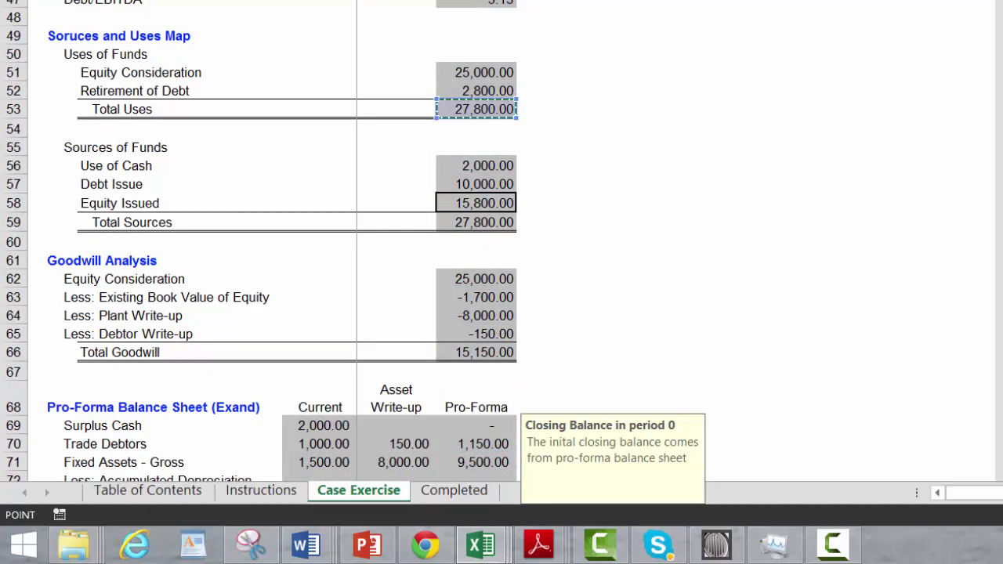
{"action": "key", "text": "Down"}
{"action": "key", "text": "Down"}
{"action": "key", "text": "Down"}
{"action": "key", "text": "Down"}
{"action": "key", "text": "Down"}
{"action": "key", "text": "Down"}
{"action": "key", "text": "Down"}
{"action": "key", "text": "Down"}
{"action": "key", "text": "Down"}
{"action": "key", "text": "Down"}
{"action": "key", "text": "Down"}
{"action": "key", "text": "Down"}
{"action": "key", "text": "Down"}
{"action": "key", "text": "Down"}
{"action": "key", "text": "Down"}
{"action": "key", "text": "Down"}
{"action": "key", "text": "Down"}
{"action": "key", "text": "Down"}
{"action": "key", "text": "Down"}
{"action": "key", "text": "Down"}
{"action": "key", "text": "Up"}
{"action": "key", "text": "Up"}
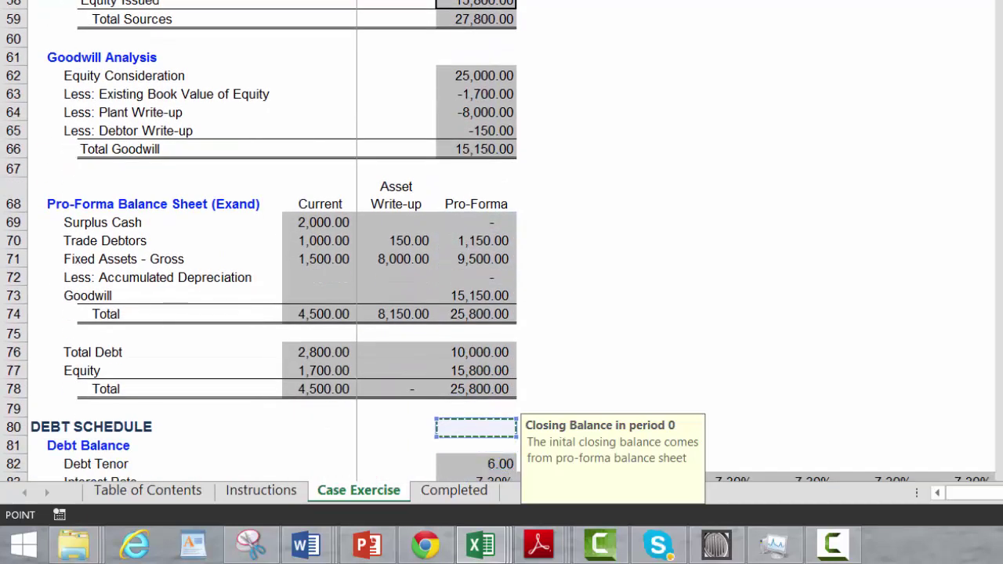
{"action": "key", "text": "Up"}
{"action": "key", "text": "Up"}
{"action": "key", "text": "Up"}
{"action": "key", "text": "Up"}
{"action": "key", "text": "Up"}
{"action": "key", "text": "Up"}
{"action": "key", "text": "Up"}
{"action": "key", "text": "Up"}
{"action": "key", "text": "Up"}
{"action": "key", "text": "Down"}
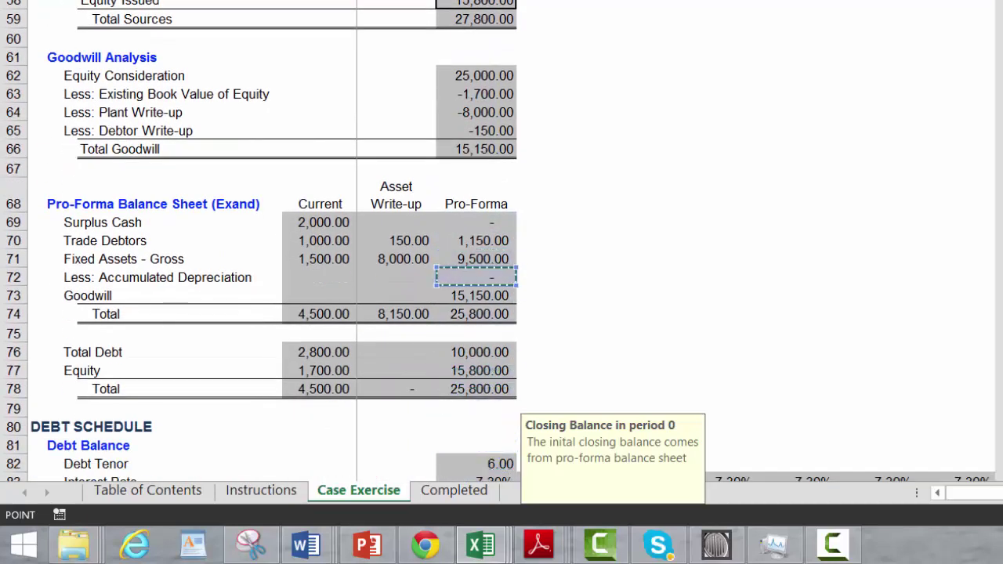
{"action": "key", "text": "Return"}
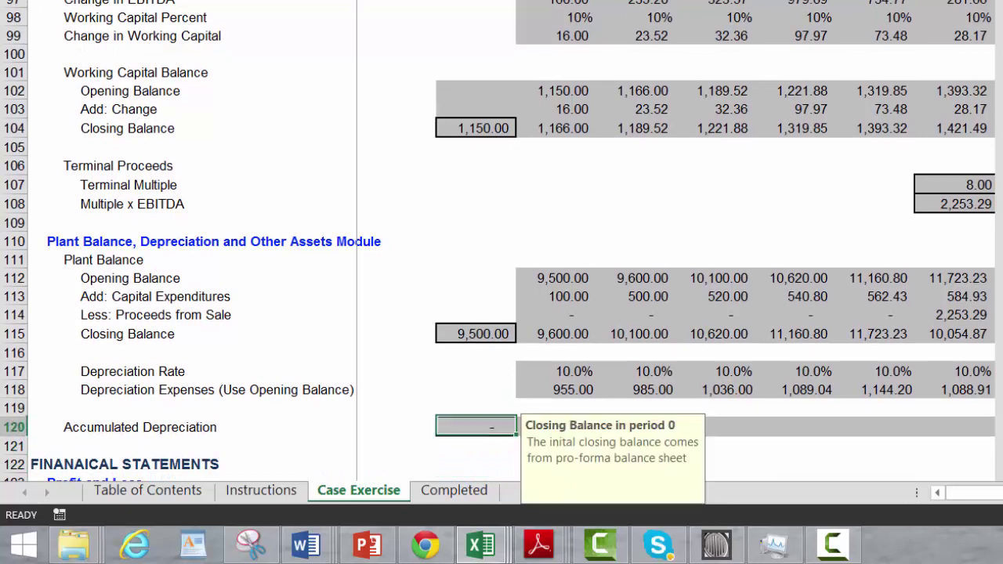
Calculate the period 1 Accumulated Depreciation in O120 with =N120+O118
{"action": "left_click", "coordinate": [555, 427]}
{"action": "type", "text": "="}
{"action": "key", "text": "Left"}
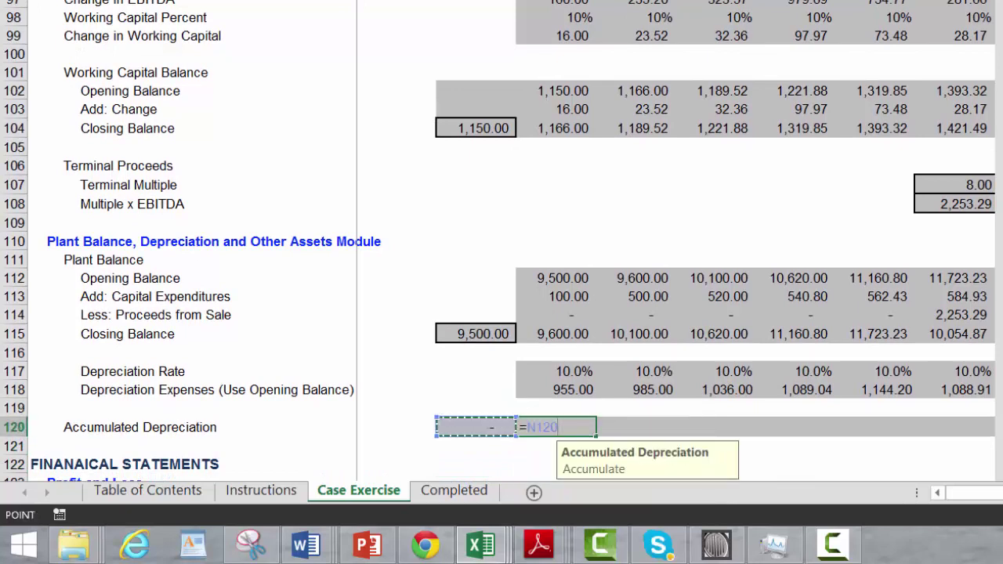
{"action": "type", "text": "+"}
{"action": "key", "text": "Up"}
{"action": "key", "text": "Up"}
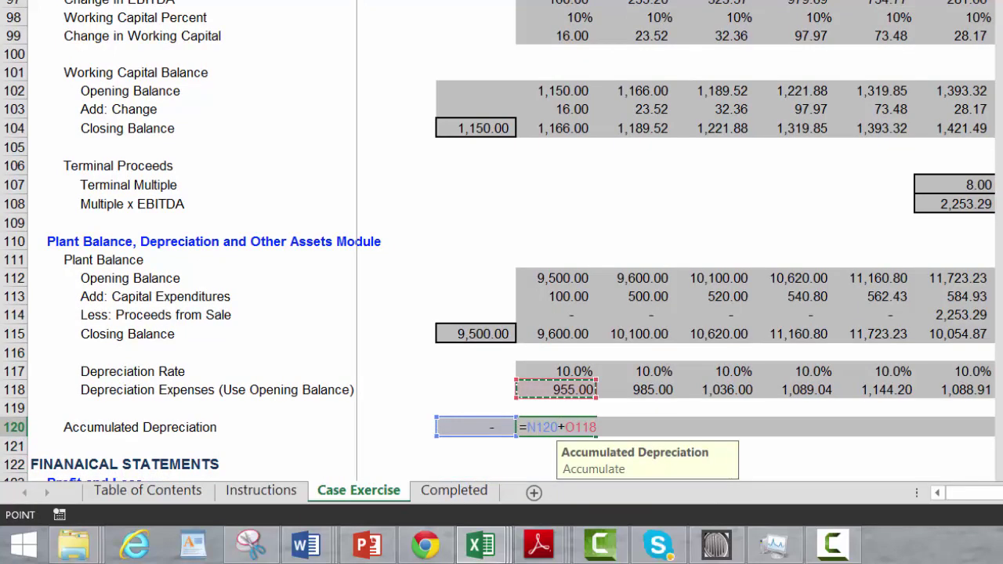
{"action": "key", "text": "Return"}
Fill the Accumulated Depreciation formula in O120 across to period 6
{"action": "key", "text": "Up"}
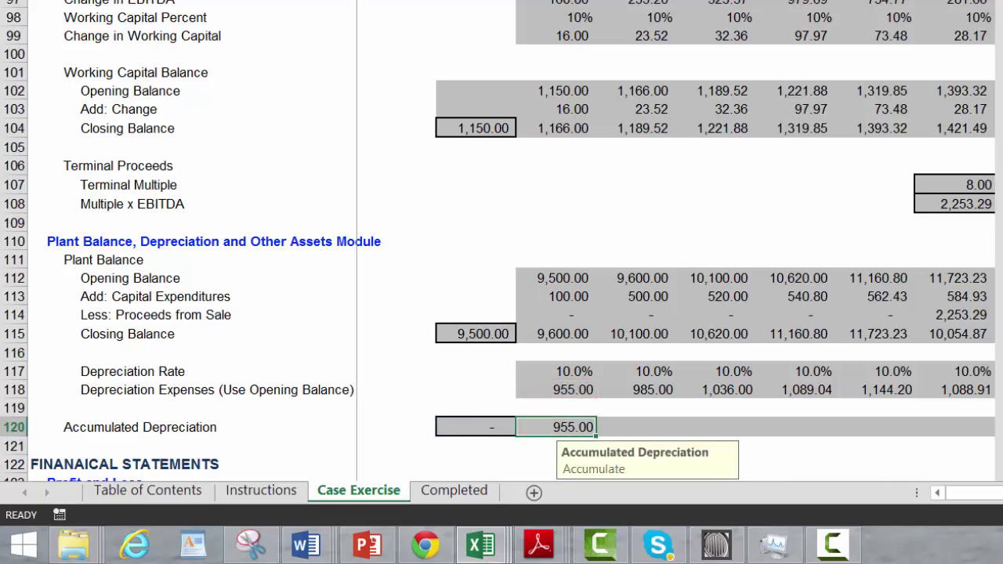
{"action": "key", "text": "shift+Right"}
{"action": "key", "text": "shift+Right"}
{"action": "key", "text": "shift+Right"}
{"action": "key", "text": "shift+Right"}
{"action": "key", "text": "shift+Right"}
{"action": "key", "text": "ctrl+r"}
Review the empty financial statements section, from Profit and Loss through Cash Flow and Equity Balance to the Balance Sheet
{"action": "key", "text": "Down"}
{"action": "key", "text": "Down"}
{"action": "key", "text": "Down"}
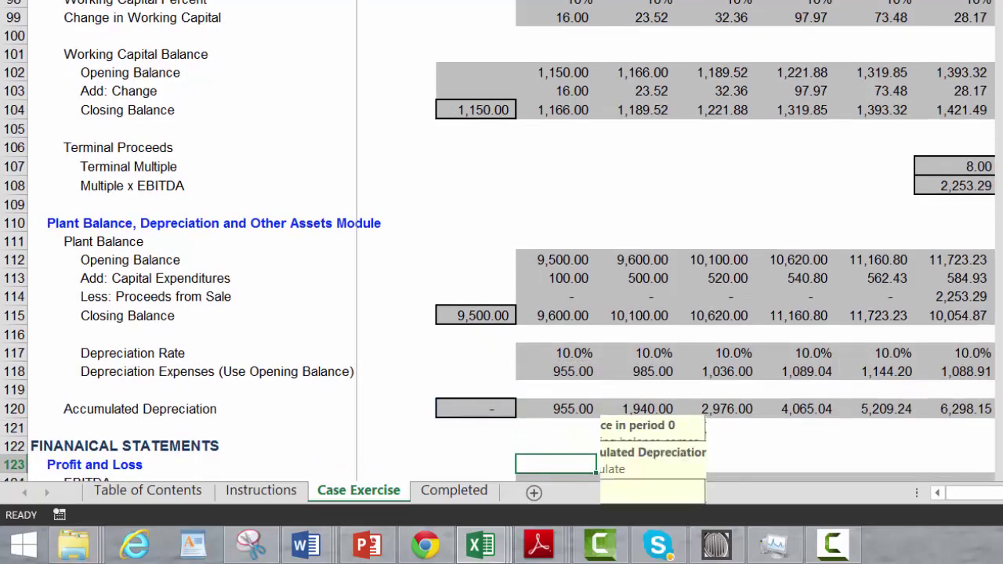
{"action": "key", "text": "Down"}
{"action": "key", "text": "Down"}
{"action": "key", "text": "Down"}
{"action": "key", "text": "Down"}
{"action": "key", "text": "Down"}
{"action": "key", "text": "Down"}
{"action": "key", "text": "Down"}
{"action": "key", "text": "Down"}
{"action": "key", "text": "Down"}
{"action": "key", "text": "Down"}
{"action": "key", "text": "Down"}
{"action": "key", "text": "Down"}
{"action": "key", "text": "Down"}
{"action": "key", "text": "Down"}
{"action": "key", "text": "Down"}
{"action": "key", "text": "Down"}
{"action": "key", "text": "Down"}
{"action": "key", "text": "Down"}
{"action": "key", "text": "Down"}
{"action": "key", "text": "Down"}
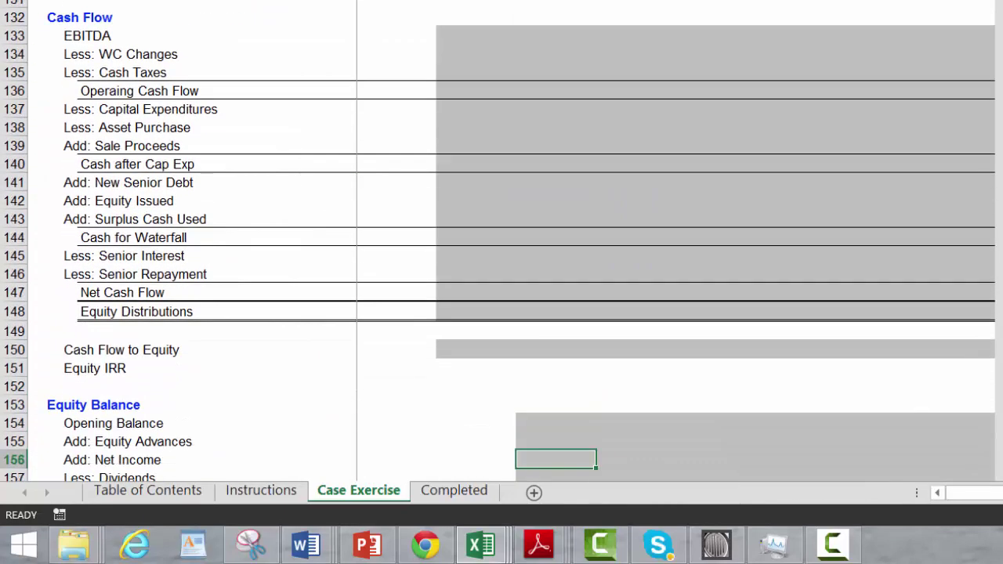
{"action": "key", "text": "Down"}
{"action": "key", "text": "Down"}
{"action": "key", "text": "Down"}
{"action": "key", "text": "Down"}
{"action": "key", "text": "Down"}
{"action": "key", "text": "Down"}
{"action": "key", "text": "Down"}
{"action": "key", "text": "Down"}
{"action": "key", "text": "Down"}
{"action": "key", "text": "Down"}
{"action": "key", "text": "Down"}
{"action": "key", "text": "Down"}
{"action": "key", "text": "Down"}
{"action": "key", "text": "Down"}
{"action": "key", "text": "Down"}
{"action": "key", "text": "Down"}
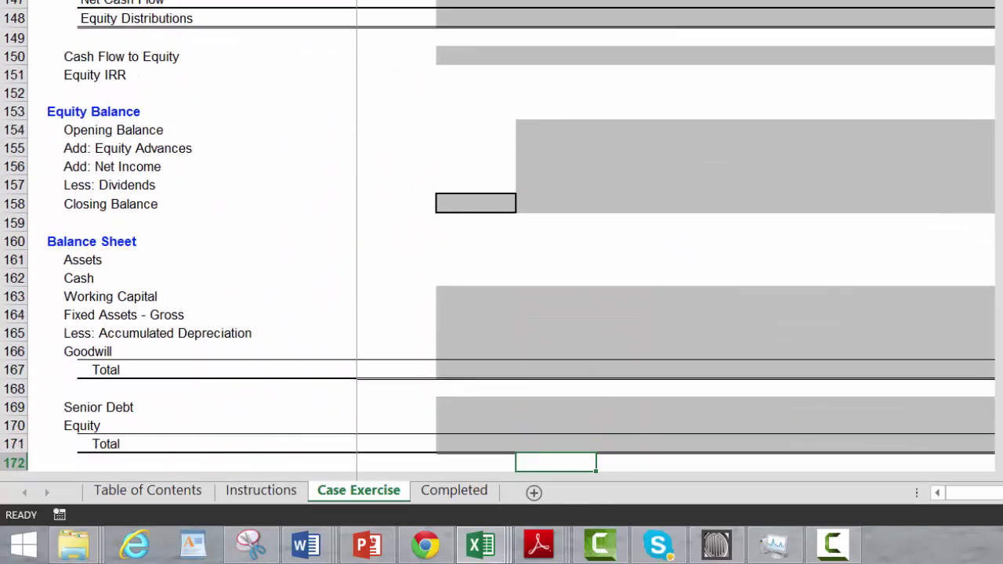
Link the period 1 EBITDA in O124 of the Profit and Loss to the EBITDA Projection in O94
{"action": "key", "text": "Up"}
{"action": "key", "text": "Up"}
{"action": "key", "text": "Up"}
{"action": "key", "text": "Up"}
{"action": "key", "text": "Up"}
{"action": "key", "text": "Up"}
{"action": "key", "text": "Up"}
{"action": "key", "text": "Up"}
{"action": "key", "text": "Up"}
{"action": "key", "text": "Up"}
{"action": "key", "text": "Up"}
{"action": "key", "text": "Up"}
{"action": "key", "text": "Up"}
{"action": "key", "text": "Up"}
{"action": "key", "text": "Up"}
{"action": "key", "text": "Up"}
{"action": "key", "text": "Up"}
{"action": "key", "text": "Up"}
{"action": "key", "text": "Up"}
{"action": "key", "text": "Up"}
{"action": "key", "text": "Up"}
{"action": "key", "text": "Up"}
{"action": "key", "text": "Up"}
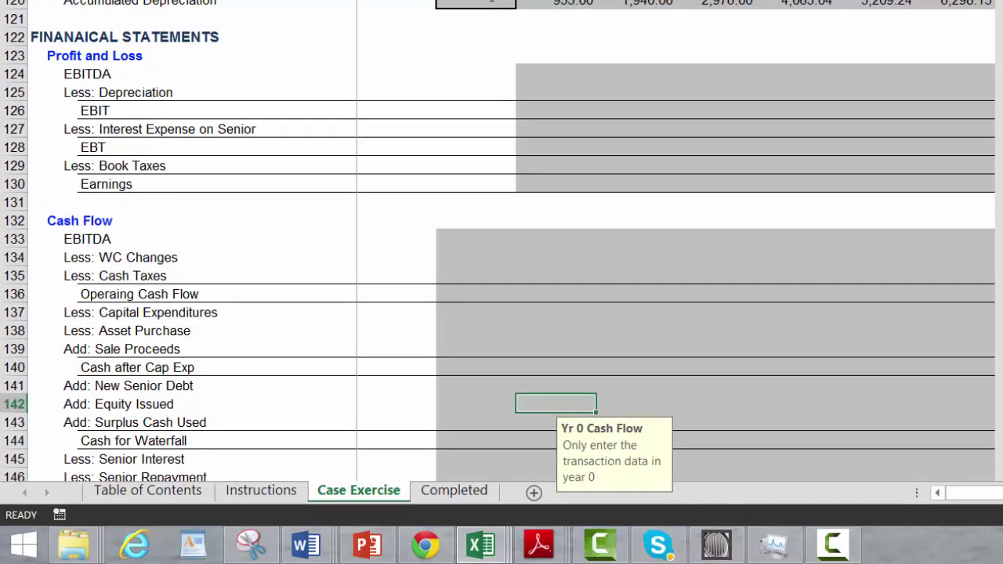
{"action": "key", "text": "Up"}
{"action": "key", "text": "Up"}
{"action": "key", "text": "Up"}
{"action": "key", "text": "Up"}
{"action": "key", "text": "Up"}
{"action": "key", "text": "Up"}
{"action": "key", "text": "Up"}
{"action": "key", "text": "Up"}
{"action": "key", "text": "Up"}
{"action": "key", "text": "Up"}
{"action": "key", "text": "Up"}
{"action": "key", "text": "Up"}
{"action": "key", "text": "Up"}
{"action": "key", "text": "Up"}
{"action": "key", "text": "Up"}
{"action": "key", "text": "Up"}
{"action": "key", "text": "Up"}
{"action": "key", "text": "Up"}
{"action": "key", "text": "Up"}
{"action": "key", "text": "Up"}
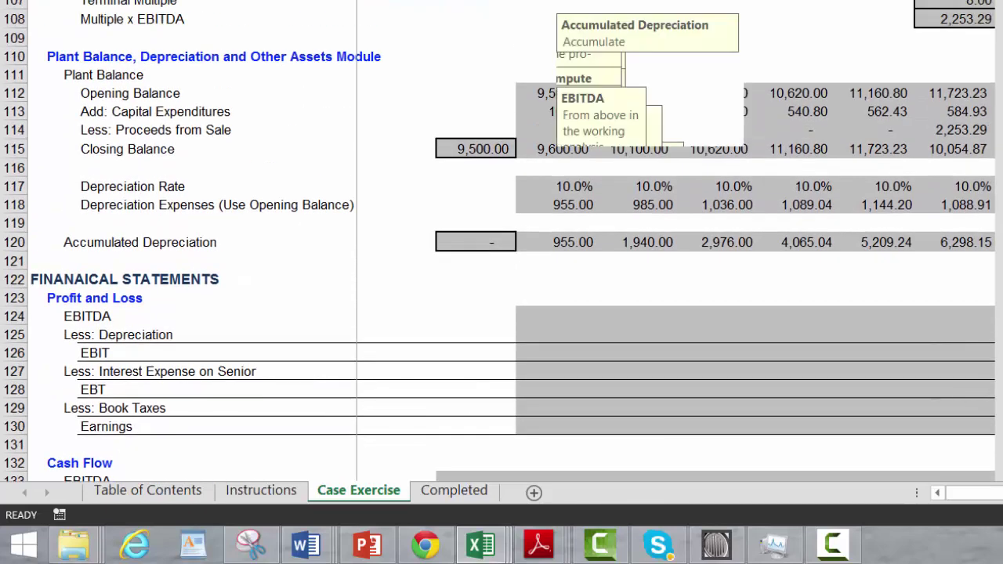
{"action": "key", "text": "Down"}
{"action": "key", "text": "Down"}
{"action": "key", "text": "Down"}
{"action": "key", "text": "Down"}
{"action": "key", "text": "Down"}
{"action": "key", "text": "Down"}
{"action": "key", "text": "Down"}
{"action": "key", "text": "Down"}
{"action": "key", "text": "Down"}
{"action": "key", "text": "Down"}
{"action": "key", "text": "Down"}
{"action": "key", "text": "Down"}
{"action": "key", "text": "Down"}
{"action": "key", "text": "Down"}
{"action": "key", "text": "Down"}
{"action": "key", "text": "Down"}
{"action": "key", "text": "Down"}
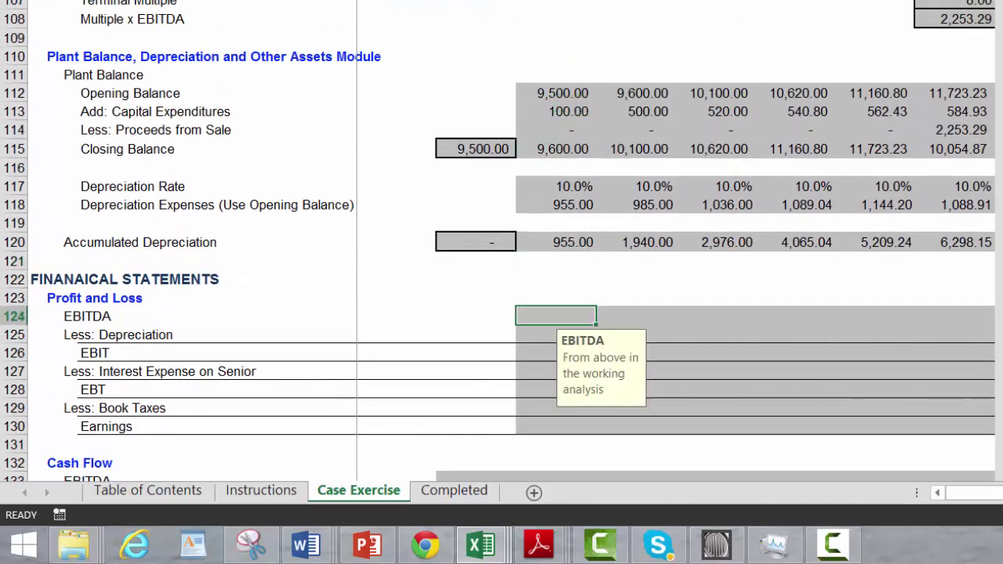
{"action": "type", "text": "="}
{"action": "key", "text": "Up"}
{"action": "key", "text": "Up"}
{"action": "key", "text": "Up"}
{"action": "key", "text": "Up"}
{"action": "key", "text": "Up"}
{"action": "key", "text": "Up"}
{"action": "key", "text": "Up"}
{"action": "key", "text": "Up"}
{"action": "key", "text": "Up"}
{"action": "key", "text": "Up"}
{"action": "key", "text": "Up"}
{"action": "key", "text": "Up"}
{"action": "key", "text": "Up"}
{"action": "key", "text": "Up"}
{"action": "key", "text": "Up"}
{"action": "key", "text": "Up"}
{"action": "key", "text": "Up"}
{"action": "key", "text": "Up"}
{"action": "key", "text": "Up"}
{"action": "key", "text": "Up"}
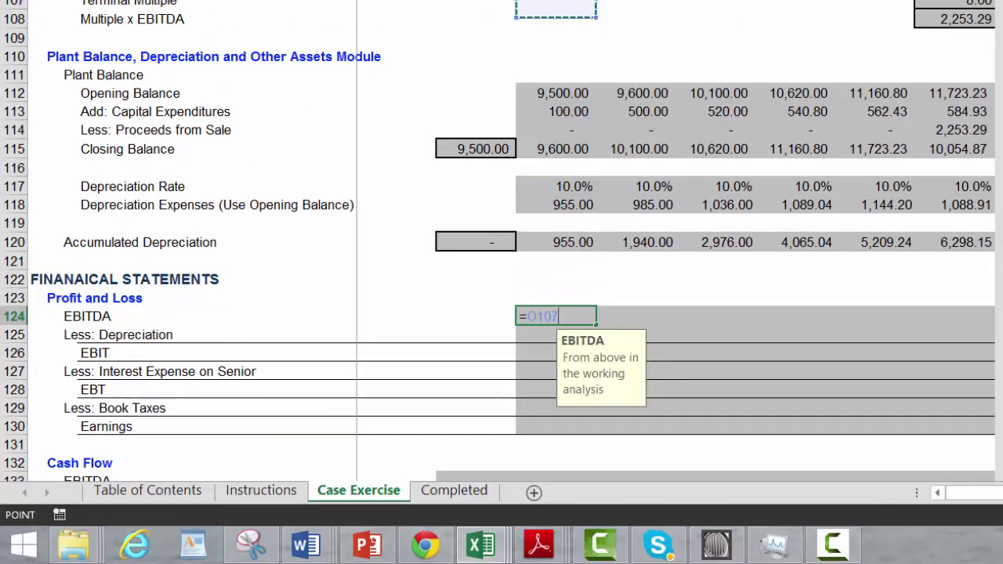
{"action": "key", "text": "Up"}
{"action": "key", "text": "Up"}
{"action": "key", "text": "Up"}
{"action": "key", "text": "Up"}
{"action": "key", "text": "Up"}
{"action": "key", "text": "Up"}
{"action": "key", "text": "Up"}
{"action": "key", "text": "Up"}
{"action": "key", "text": "Up"}
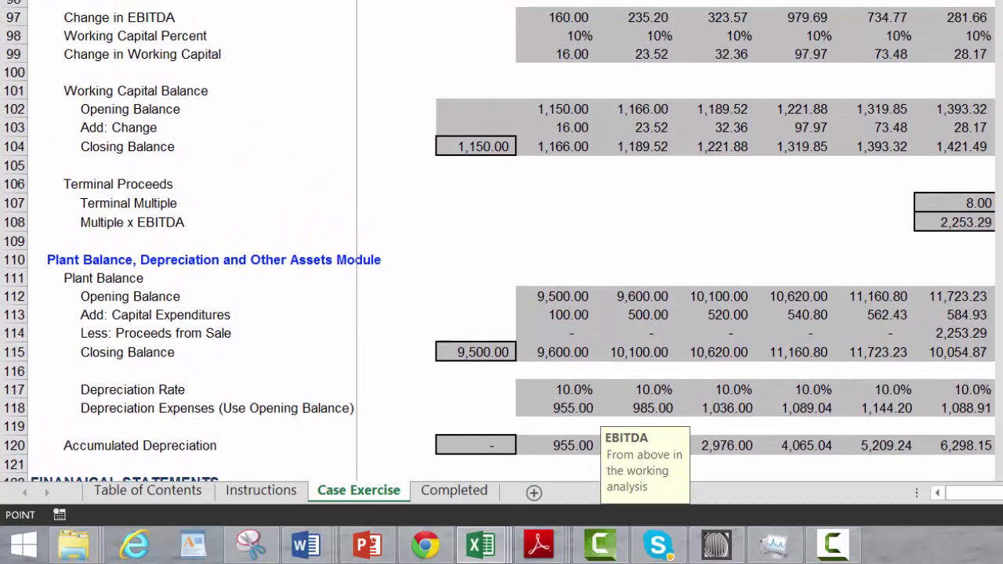
{"action": "key", "text": "Up"}
{"action": "key", "text": "Up"}
{"action": "key", "text": "Up"}
{"action": "key", "text": "Down"}
{"action": "key", "text": "Down"}
{"action": "key", "text": "Down"}
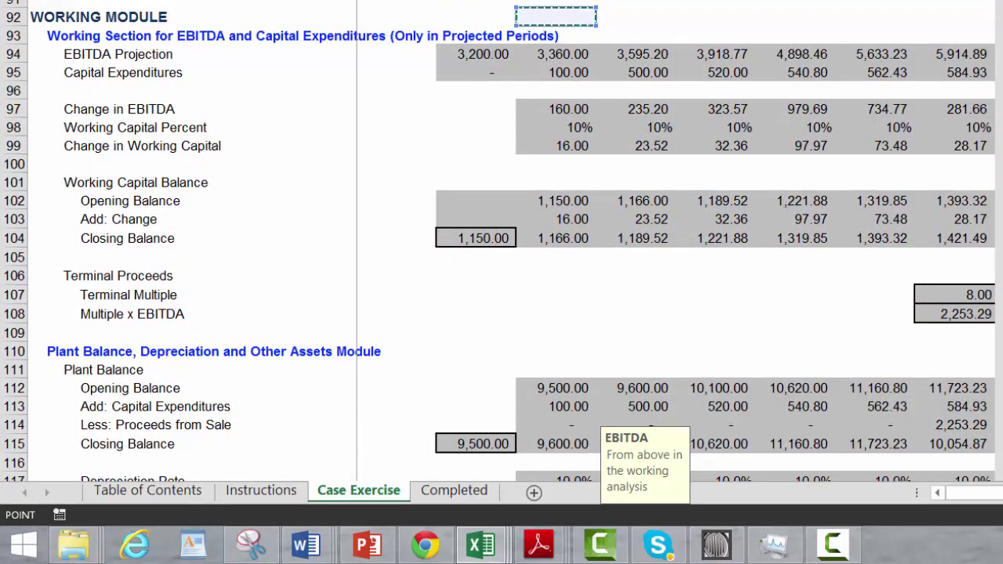
{"action": "key", "text": "Return"}
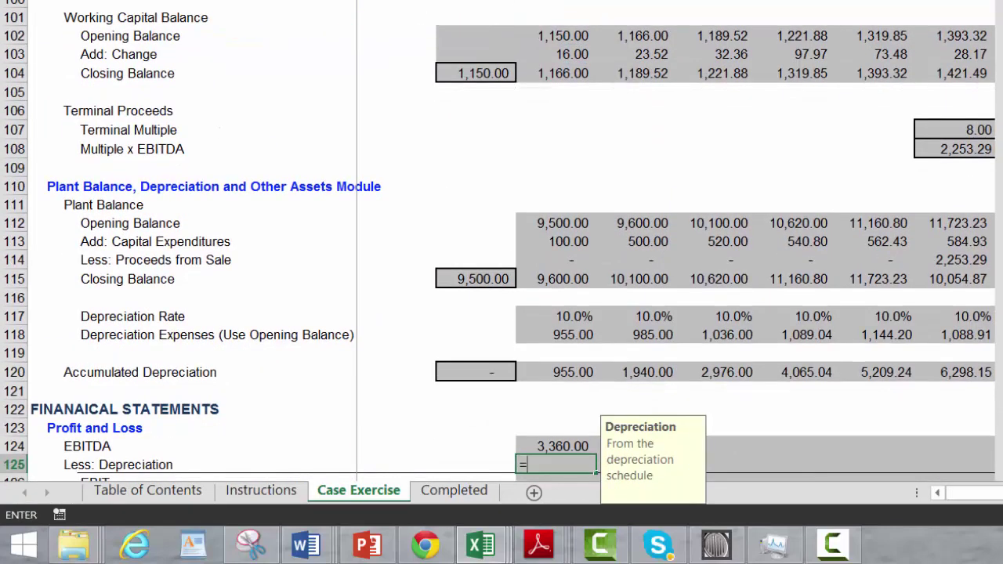
Link the period 1 Less: Depreciation in O125 to the period 1 Depreciation Expenses in the plant balance module
{"action": "key", "text": "Up"}
{"action": "key", "text": "Up"}
{"action": "key", "text": "Up"}
{"action": "key", "text": "Up"}
{"action": "key", "text": "Up"}
{"action": "key", "text": "Up"}
{"action": "key", "text": "Return"}
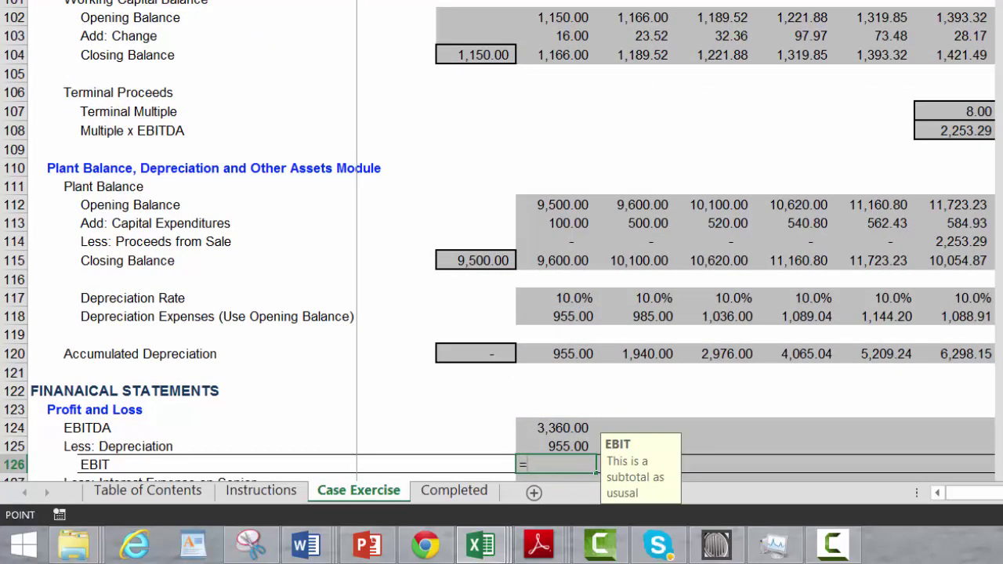
Calculate the period 1 EBIT in O126 with =O124-O125
{"action": "type", "text": "="}
{"action": "key", "text": "Up"}
{"action": "key", "text": "Up"}
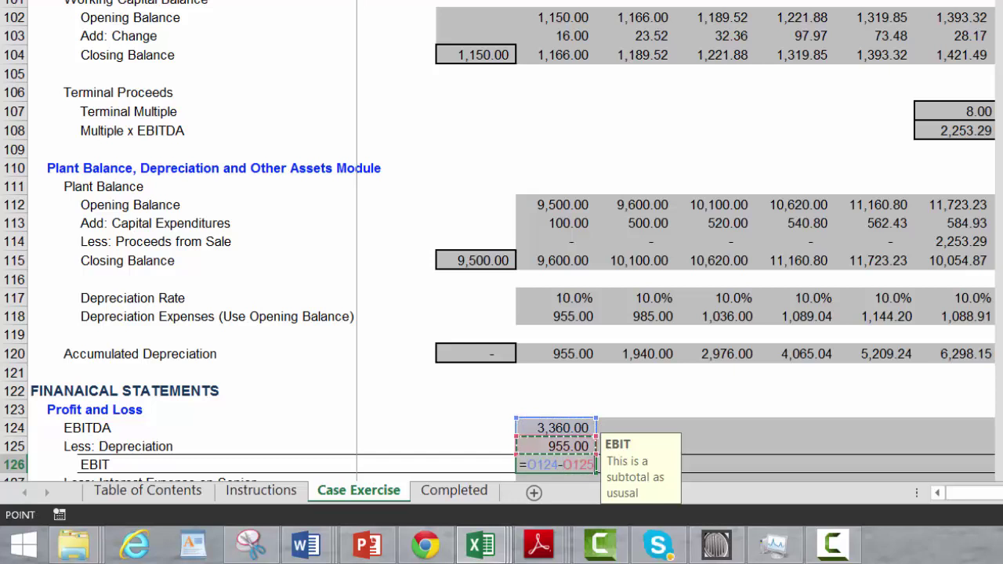
{"action": "key", "text": "Return"}
{"action": "key", "text": "Down"}
{"action": "key", "text": "Up"}
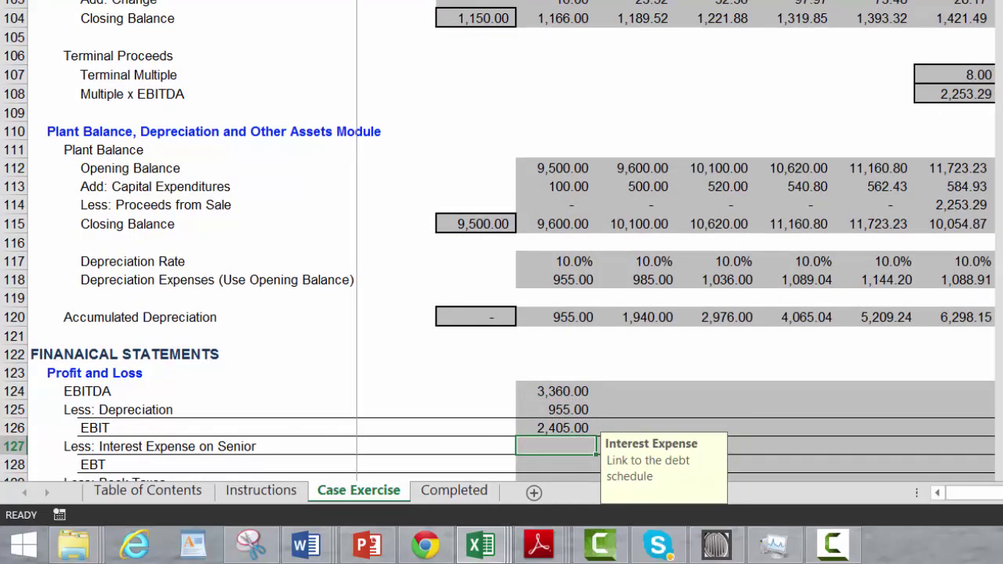
Link the period 1 Less: Interest Expense on Senior in O127 to the Interest on Opening Balance in O90 of the debt schedule
{"action": "type", "text": "="}
{"action": "key", "text": "Up"}
{"action": "key", "text": "Up"}
{"action": "key", "text": "Up"}
{"action": "key", "text": "Up"}
{"action": "key", "text": "Up"}
{"action": "key", "text": "Up"}
{"action": "key", "text": "Up"}
{"action": "key", "text": "Up"}
{"action": "key", "text": "Up"}
{"action": "key", "text": "Up"}
{"action": "key", "text": "Up"}
{"action": "key", "text": "Up"}
{"action": "key", "text": "Up"}
{"action": "key", "text": "Up"}
{"action": "key", "text": "Up"}
{"action": "key", "text": "Up"}
{"action": "key", "text": "Up"}
{"action": "key", "text": "Up"}
{"action": "key", "text": "Up"}
{"action": "key", "text": "Up"}
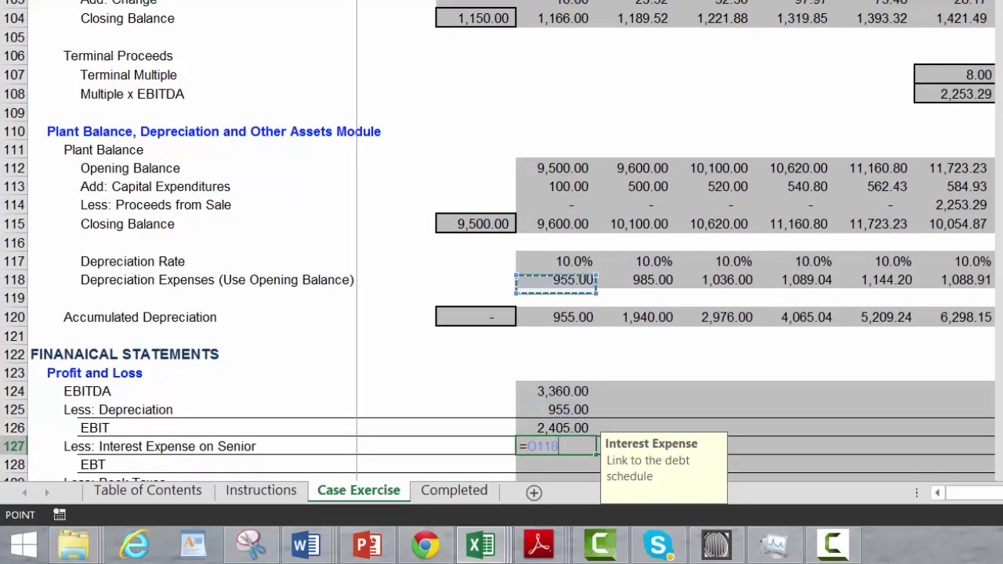
{"action": "key", "text": "Up"}
{"action": "key", "text": "Up"}
{"action": "key", "text": "Up"}
{"action": "key", "text": "Up"}
{"action": "key", "text": "Up"}
{"action": "key", "text": "Up"}
{"action": "key", "text": "Up"}
{"action": "key", "text": "Up"}
{"action": "key", "text": "Up"}
{"action": "key", "text": "Up"}
{"action": "key", "text": "Up"}
{"action": "key", "text": "Up"}
{"action": "key", "text": "Up"}
{"action": "key", "text": "Up"}
{"action": "key", "text": "Up"}
{"action": "key", "text": "Up"}
{"action": "key", "text": "Up"}
{"action": "key", "text": "Up"}
{"action": "key", "text": "Up"}
{"action": "key", "text": "Up"}
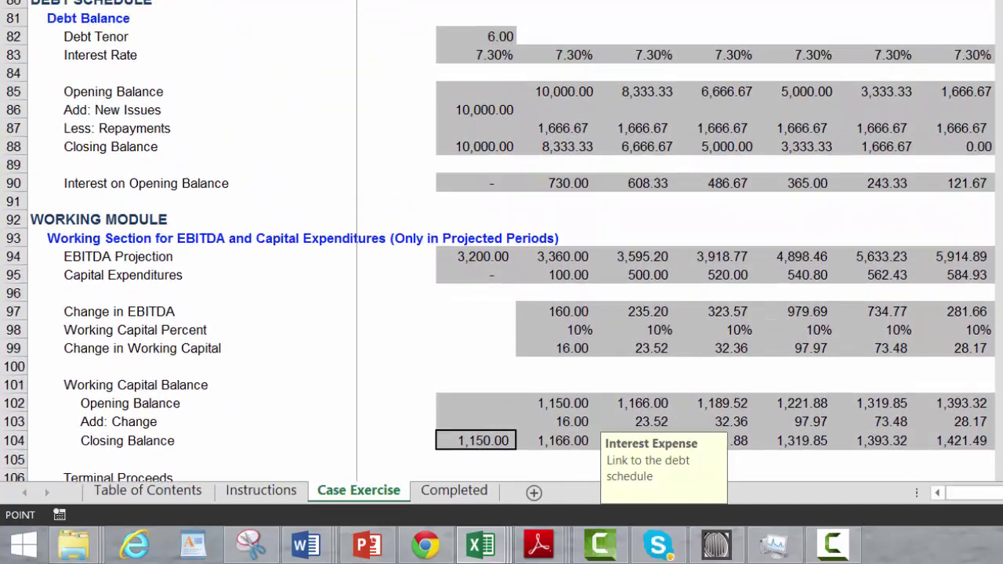
{"action": "key", "text": "Down"}
{"action": "key", "text": "Down"}
{"action": "key", "text": "Down"}
{"action": "key", "text": "Down"}
{"action": "key", "text": "Down"}
{"action": "key", "text": "Down"}
{"action": "key", "text": "Down"}
{"action": "key", "text": "Down"}
{"action": "key", "text": "Down"}
{"action": "key", "text": "Down"}
{"action": "key", "text": "Down"}
{"action": "key", "text": "Down"}
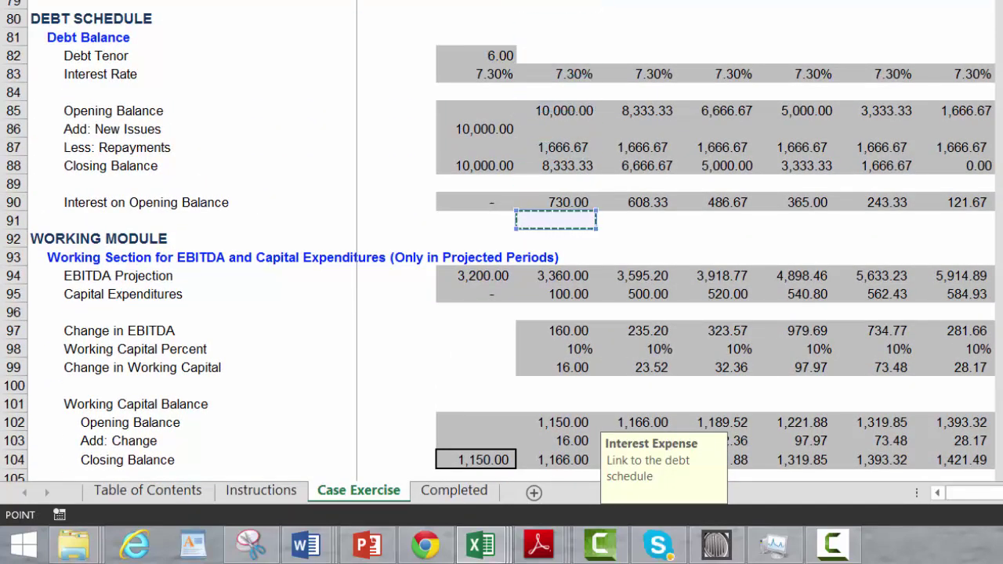
{"action": "key", "text": "Up"}
{"action": "key", "text": "Return"}
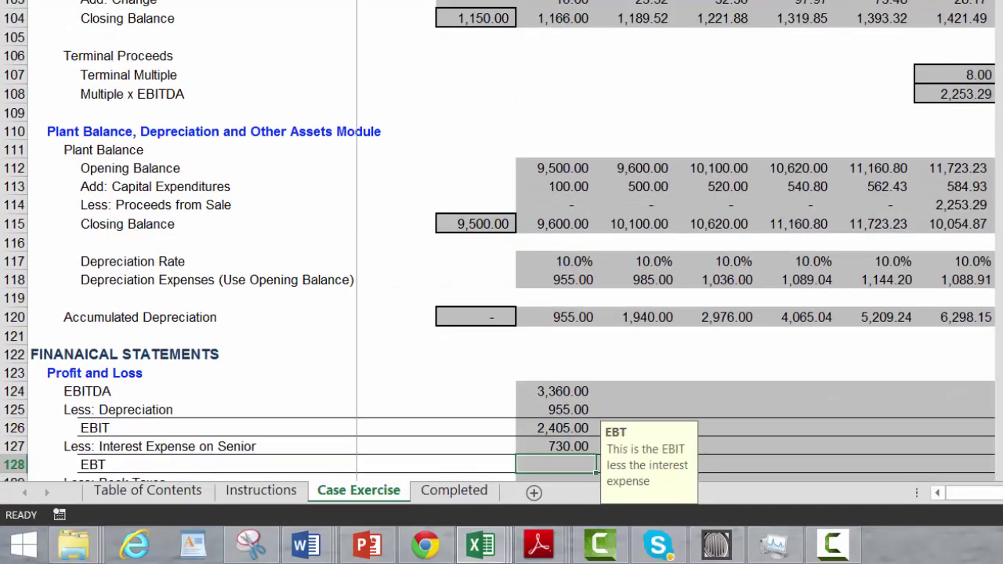
Calculate the period 1 EBT in O128 as EBIT in O126 less the interest expense in O127
{"action": "key", "text": "Up"}
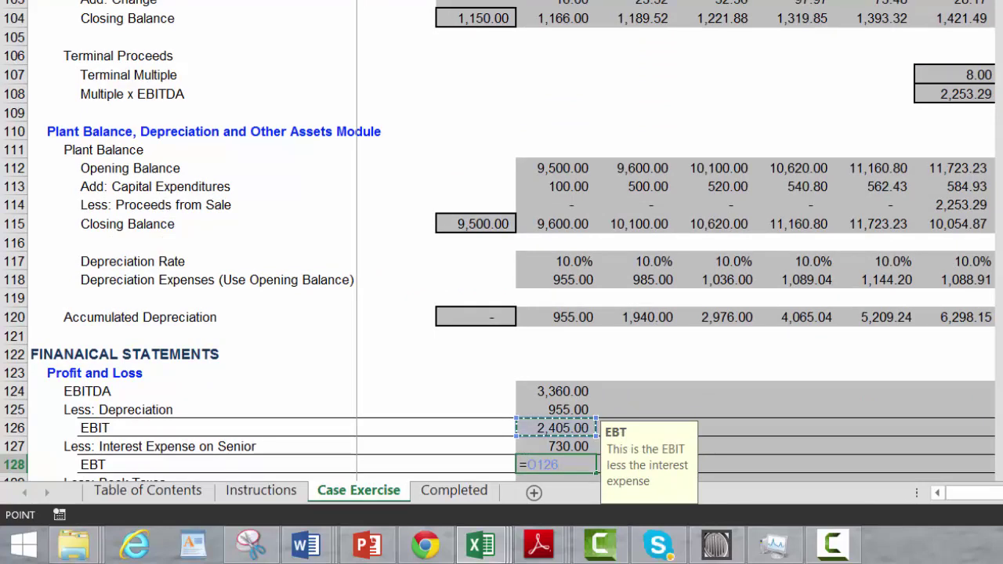
{"action": "key", "text": "Return"}
{"action": "key", "text": "Down"}
{"action": "key", "text": "Down"}
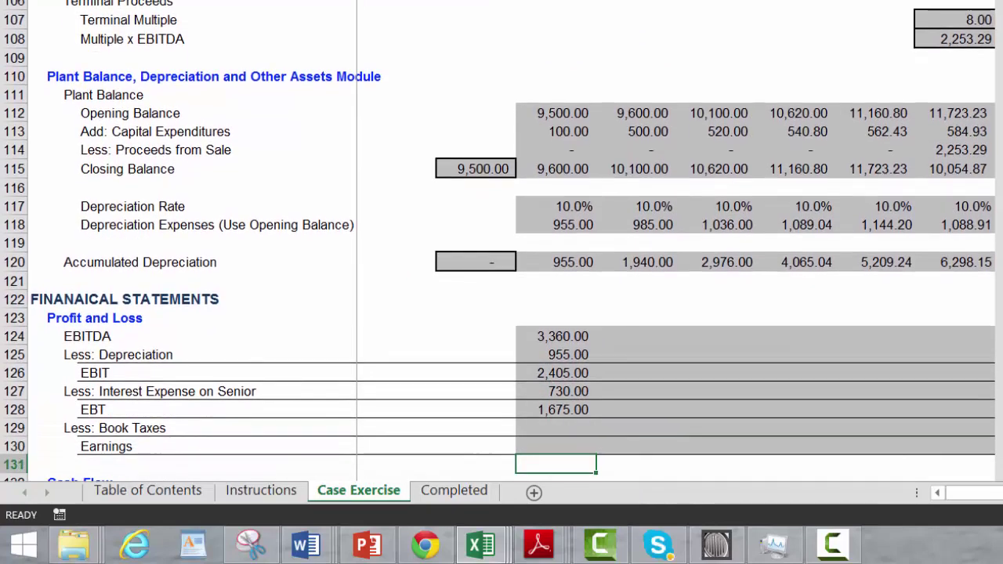
Calculate the period 1 Less: Book Taxes in O129 by multiplying the EBT in O128 by the period 1 Income Tax Rate in O24
{"action": "key", "text": "Up"}
{"action": "key", "text": "Up"}
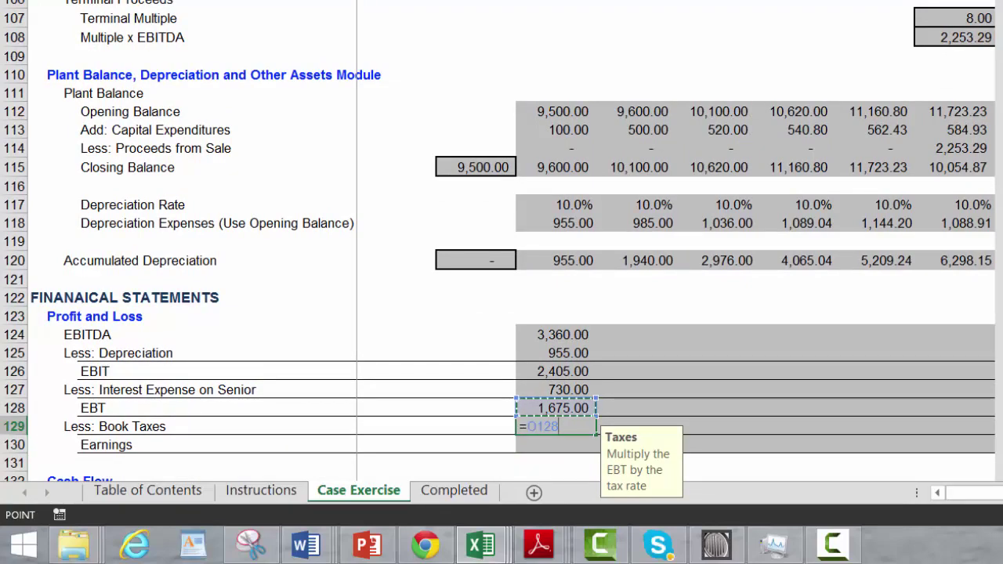
{"action": "type", "text": "*"}
{"action": "key", "text": "Up"}
{"action": "key", "text": "Up"}
{"action": "key", "text": "Up"}
{"action": "key", "text": "Up"}
{"action": "key", "text": "Up"}
{"action": "key", "text": "Up"}
{"action": "key", "text": "Up"}
{"action": "key", "text": "Up"}
{"action": "key", "text": "Up"}
{"action": "key", "text": "Up"}
{"action": "key", "text": "Up"}
{"action": "key", "text": "Up"}
{"action": "key", "text": "Up"}
{"action": "key", "text": "Up"}
{"action": "key", "text": "Up"}
{"action": "key", "text": "Up"}
{"action": "key", "text": "Up"}
{"action": "key", "text": "Up"}
{"action": "key", "text": "Up"}
{"action": "key", "text": "Up"}
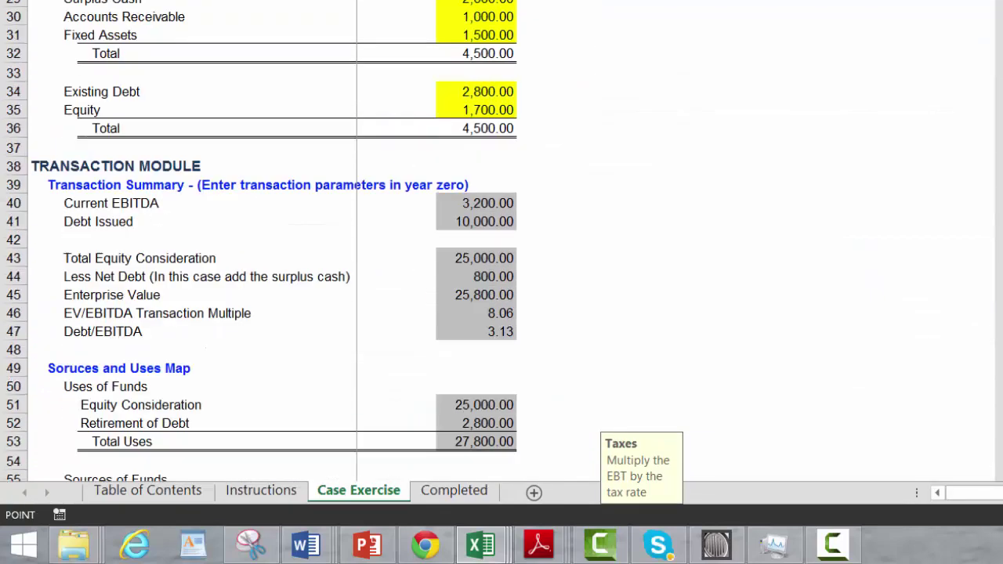
{"action": "key", "text": "Down"}
{"action": "key", "text": "Down"}
{"action": "key", "text": "Down"}
{"action": "key", "text": "Down"}
{"action": "key", "text": "Down"}
{"action": "key", "text": "Down"}
{"action": "key", "text": "Down"}
{"action": "key", "text": "Down"}
{"action": "key", "text": "Down"}
{"action": "key", "text": "Down"}
{"action": "key", "text": "Down"}
{"action": "key", "text": "Down"}
{"action": "key", "text": "Down"}
{"action": "key", "text": "Down"}
{"action": "key", "text": "Down"}
{"action": "key", "text": "Down"}
{"action": "key", "text": "Down"}
{"action": "key", "text": "Down"}
{"action": "key", "text": "Down"}
{"action": "key", "text": "Down"}
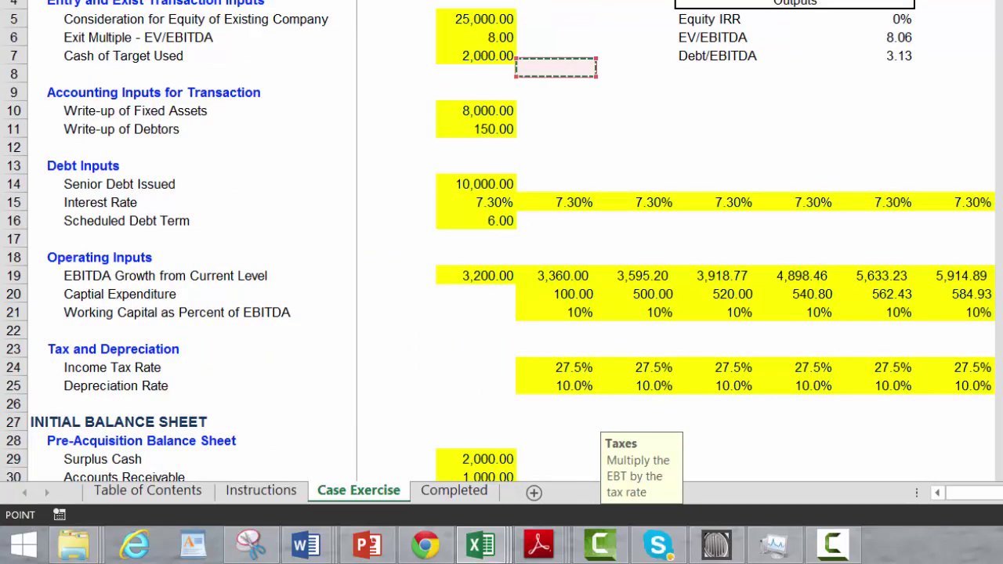
{"action": "key", "text": "Return"}
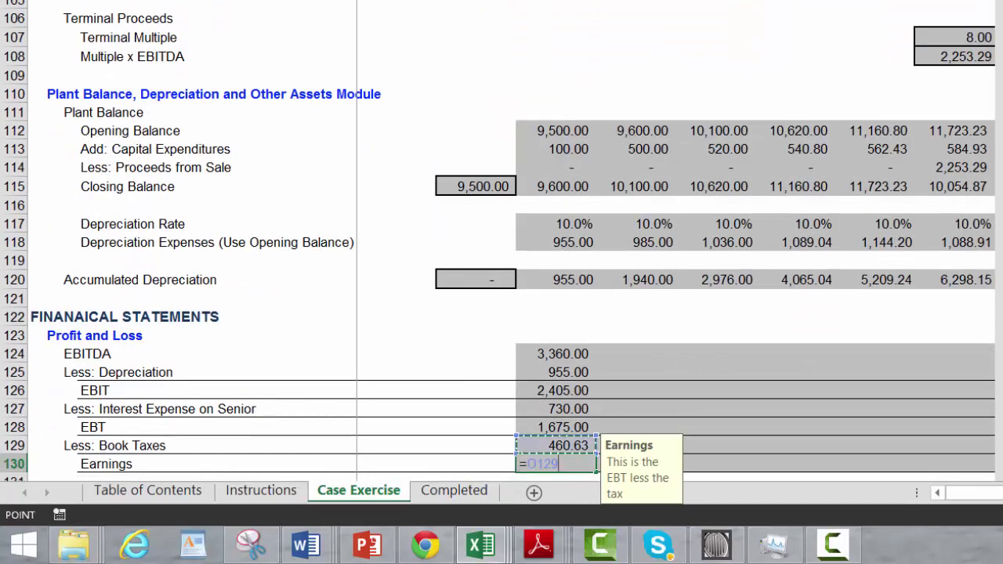
Calculate the period 1 Earnings in O130 with =O128-O129
{"action": "key", "text": "Up"}
{"action": "type", "text": "-"}
{"action": "key", "text": "Up"}
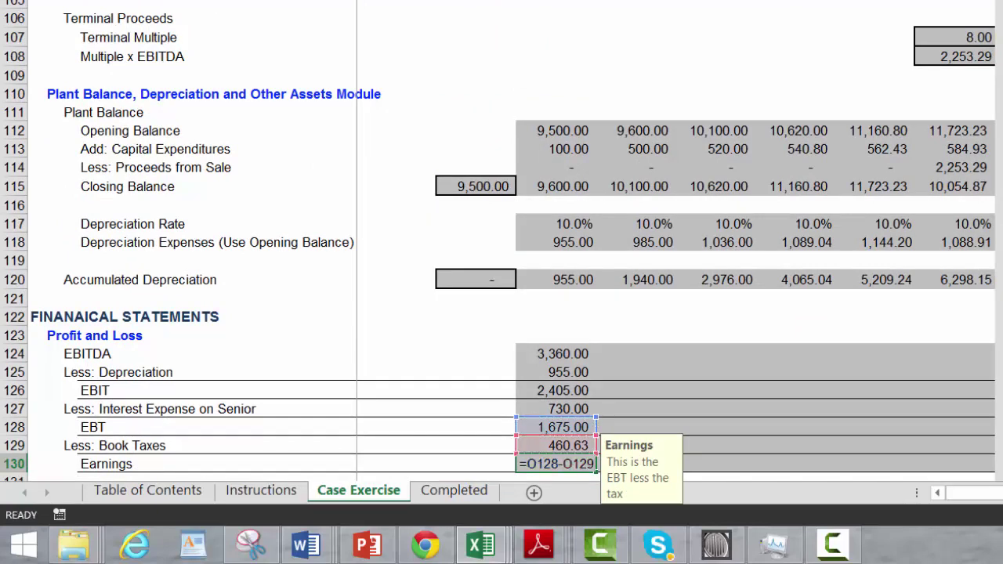
{"action": "key", "text": "Return"}
Link the period 1 EBITDA in O133 of the Cash Flow to the Profit and Loss EBITDA in O124
{"action": "key", "text": "Down"}
{"action": "key", "text": "Down"}
{"action": "key", "text": "Down"}
{"action": "key", "text": "Down"}
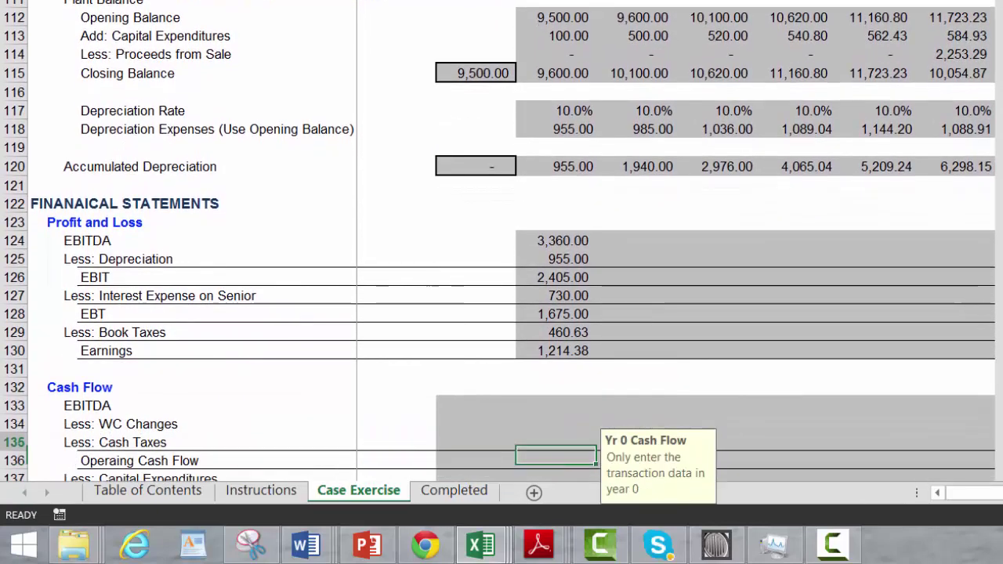
{"action": "left_click", "coordinate": [556, 405]}
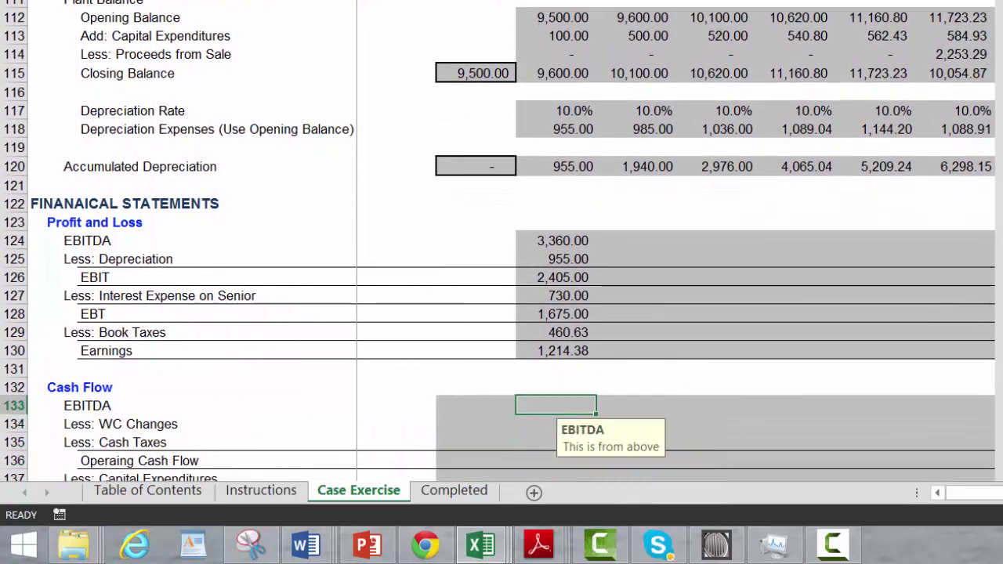
{"action": "type", "text": "="}
{"action": "key", "text": "Up"}
{"action": "key", "text": "Up"}
{"action": "key", "text": "Up"}
{"action": "key", "text": "Up"}
{"action": "key", "text": "Up"}
{"action": "key", "text": "Up"}
{"action": "key", "text": "Up"}
{"action": "key", "text": "Up"}
{"action": "key", "text": "Up"}
{"action": "key", "text": "Up"}
{"action": "key", "text": "Up"}
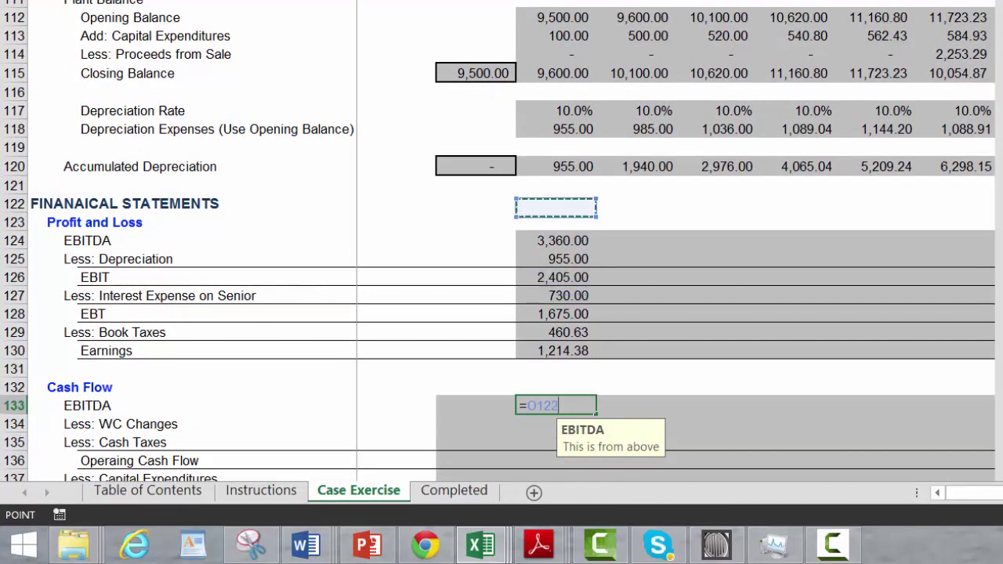
{"action": "key", "text": "Down"}
{"action": "key", "text": "Down"}
{"action": "key", "text": "Return"}
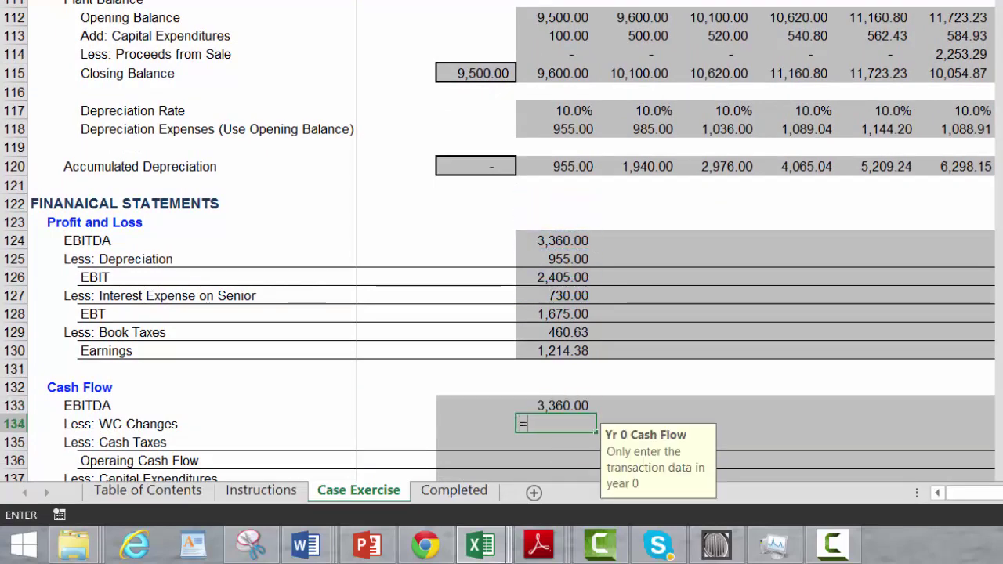
Link the period 1 Less: WC Changes in O134 to the Working Capital Balance's Add: Change in O103
{"action": "type", "text": "="}
{"action": "key", "text": "Up"}
{"action": "key", "text": "Up"}
{"action": "key", "text": "Up"}
{"action": "key", "text": "Up"}
{"action": "key", "text": "Up"}
{"action": "key", "text": "Up"}
{"action": "key", "text": "Up"}
{"action": "key", "text": "Up"}
{"action": "key", "text": "Up"}
{"action": "key", "text": "Up"}
{"action": "key", "text": "Up"}
{"action": "key", "text": "Up"}
{"action": "key", "text": "Up"}
{"action": "key", "text": "Up"}
{"action": "key", "text": "Up"}
{"action": "key", "text": "Up"}
{"action": "key", "text": "Up"}
{"action": "key", "text": "Up"}
{"action": "key", "text": "Up"}
{"action": "key", "text": "Up"}
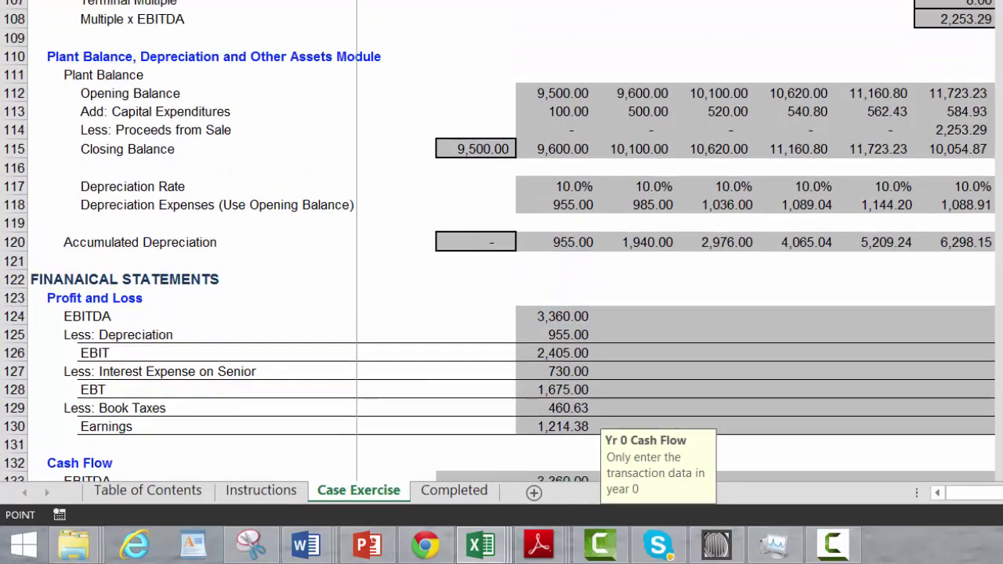
{"action": "key", "text": "Up"}
{"action": "key", "text": "Up"}
{"action": "key", "text": "Up"}
{"action": "key", "text": "Up"}
{"action": "key", "text": "Up"}
{"action": "key", "text": "Up"}
{"action": "key", "text": "Up"}
{"action": "key", "text": "Up"}
{"action": "key", "text": "Down"}
{"action": "key", "text": "Down"}
{"action": "key", "text": "Down"}
{"action": "key", "text": "Down"}
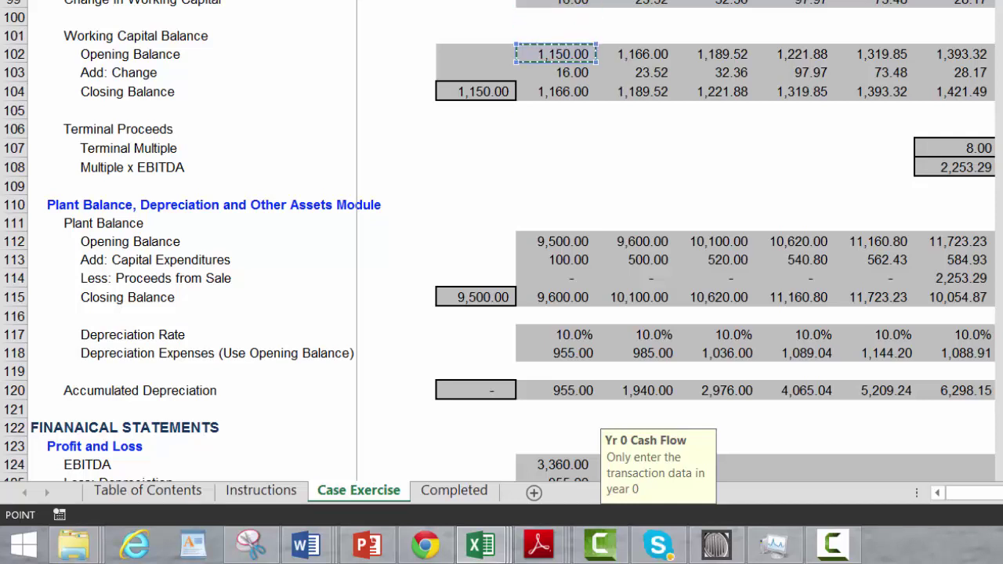
{"action": "key", "text": "Down"}
{"action": "key", "text": "Return"}
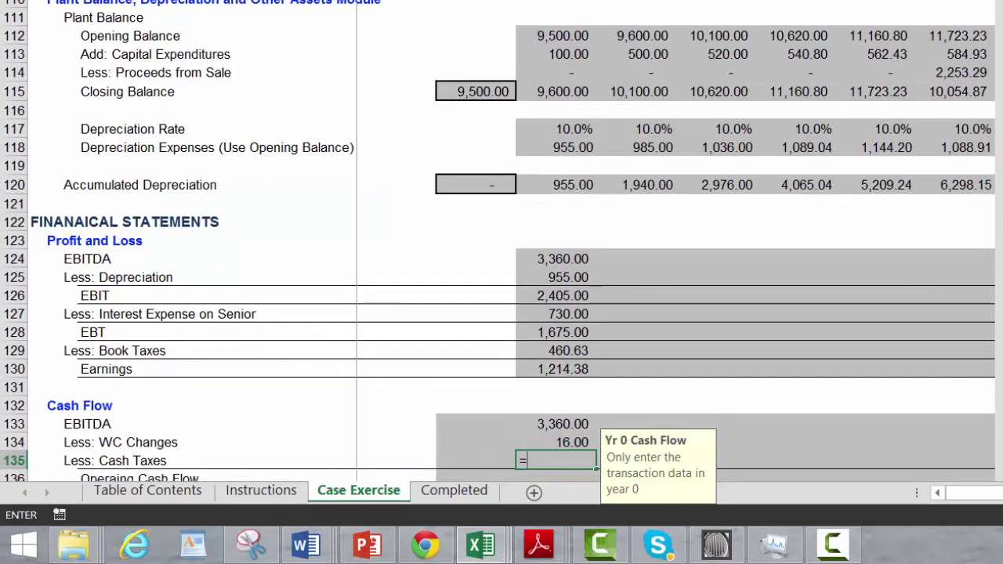
Link the period 1 Less: Cash Taxes in O135 to the Profit and Loss Book Taxes in O129
{"action": "type", "text": "="}
{"action": "key", "text": "Up"}
{"action": "key", "text": "Up"}
{"action": "key", "text": "Up"}
{"action": "key", "text": "Up"}
{"action": "key", "text": "Up"}
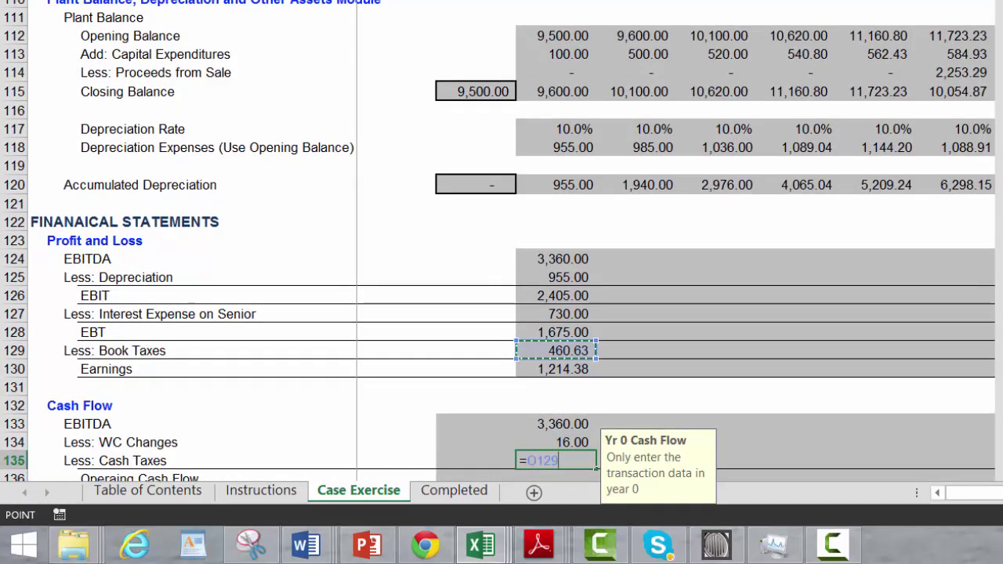
{"action": "key", "text": "Return"}
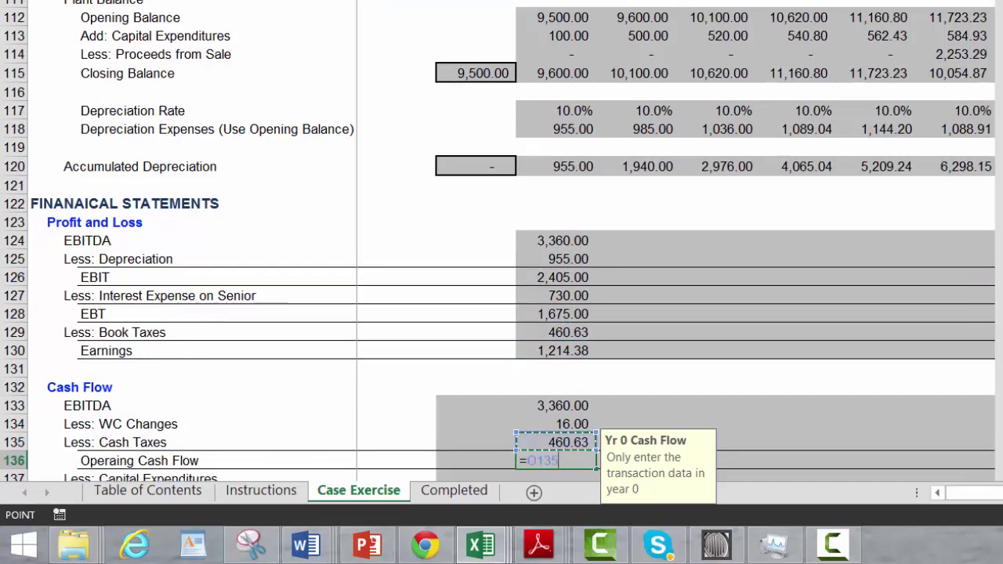
Calculate the period 1 Operating Cash Flow in O136 as EBITDA in O133 less WC Changes in O134 and Cash Taxes in O135
{"action": "type", "text": "="}
{"action": "key", "text": "Up"}
{"action": "key", "text": "Up"}
{"action": "type", "text": "-"}
{"action": "key", "text": "Up"}
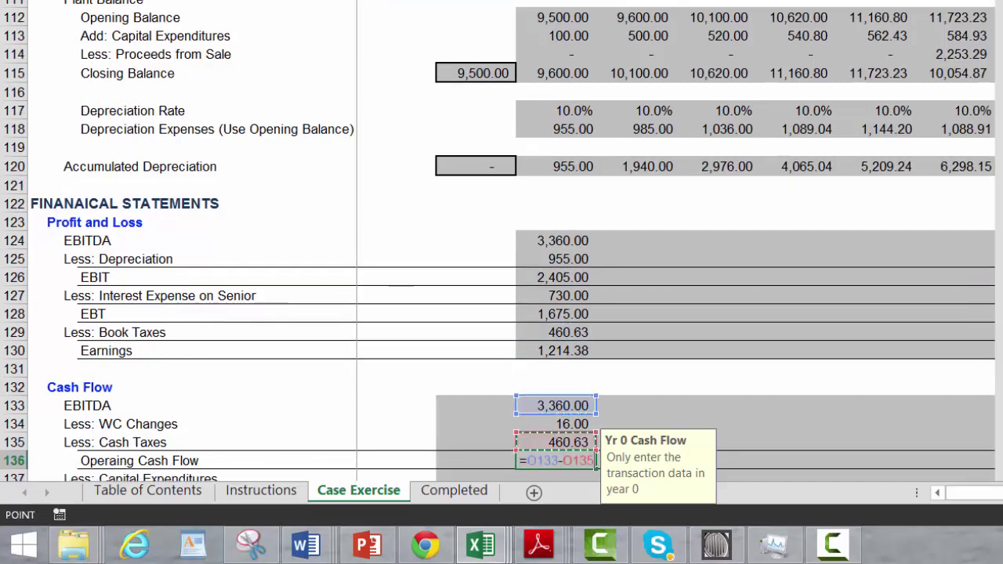
{"action": "key", "text": "Return"}
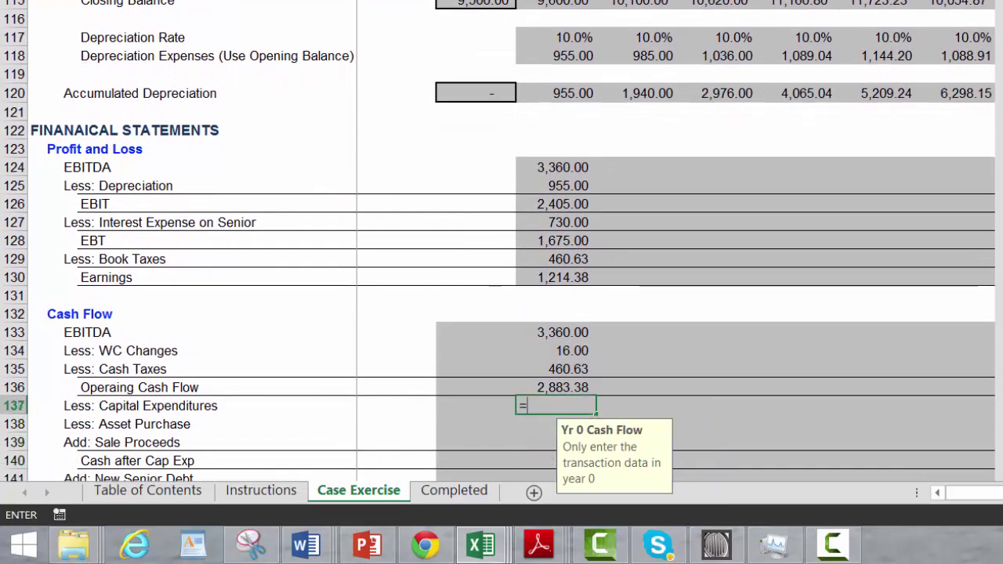
Link the period 1 Less: Capital Expenditures in O137 to the Plant Balance's capital expenditures in O113
{"action": "type", "text": "="}
{"action": "key", "text": "Up"}
{"action": "key", "text": "Up"}
{"action": "key", "text": "Up"}
{"action": "key", "text": "Up"}
{"action": "key", "text": "Up"}
{"action": "key", "text": "Up"}
{"action": "key", "text": "Up"}
{"action": "key", "text": "Up"}
{"action": "key", "text": "Up"}
{"action": "key", "text": "Up"}
{"action": "key", "text": "Up"}
{"action": "key", "text": "Up"}
{"action": "key", "text": "Up"}
{"action": "key", "text": "Up"}
{"action": "key", "text": "Up"}
{"action": "key", "text": "Up"}
{"action": "key", "text": "Up"}
{"action": "key", "text": "Up"}
{"action": "key", "text": "Up"}
{"action": "key", "text": "Up"}
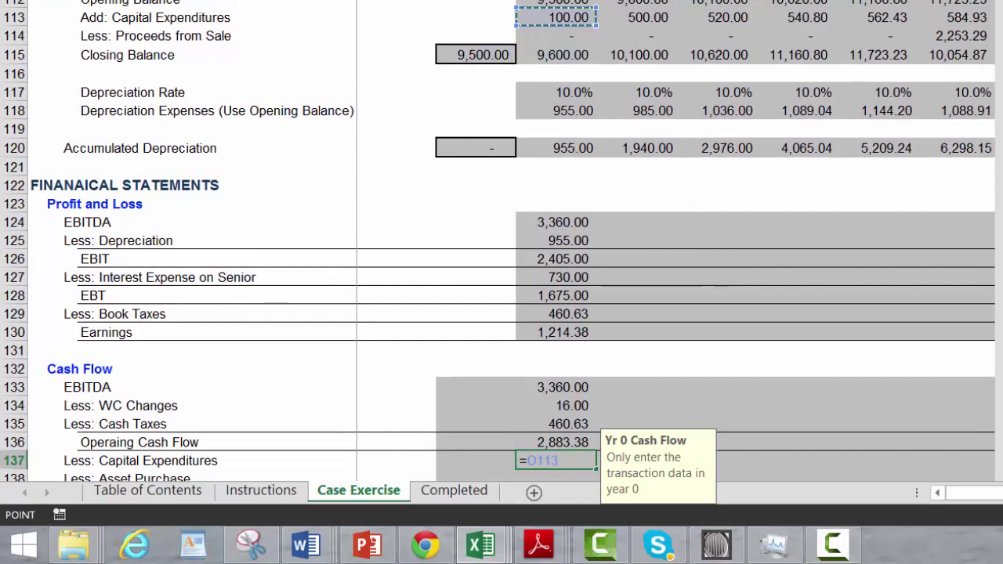
{"action": "key", "text": "Return"}
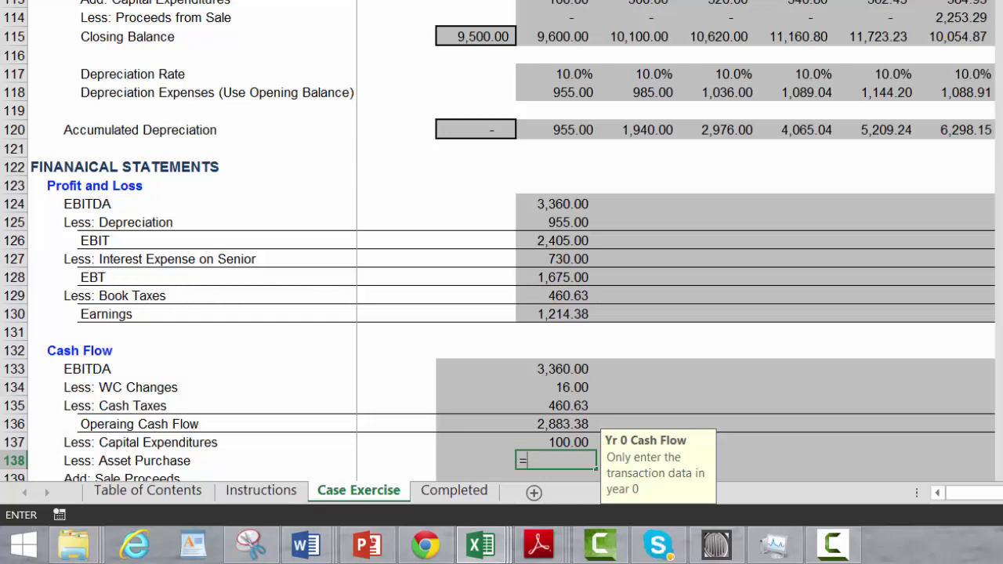
Link the year 0 Less: Asset Purchase in N138 to the Equity Consideration under Uses of Funds in N51
{"action": "key", "text": "Escape"}
{"action": "key", "text": "Left"}
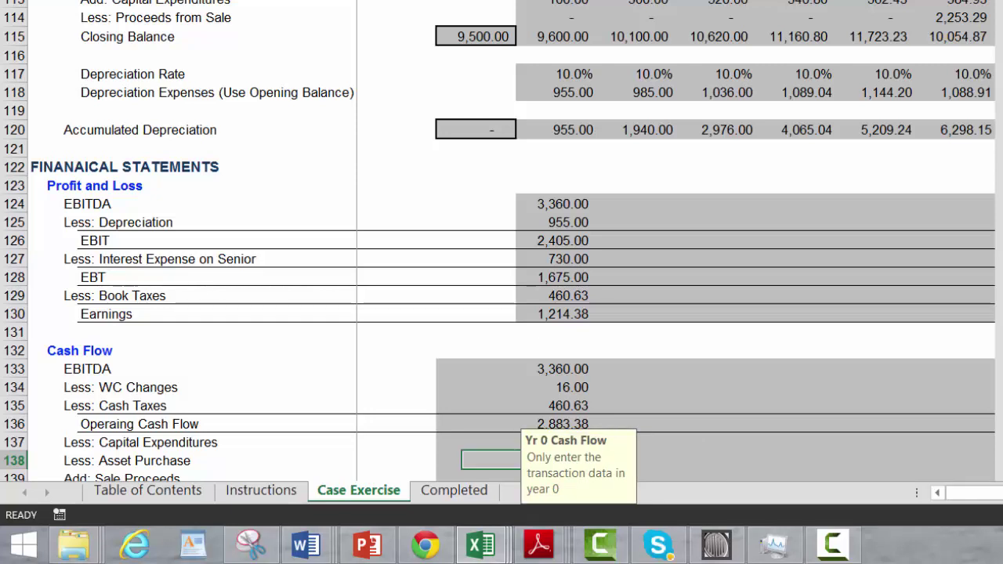
{"action": "key", "text": "Up"}
{"action": "key", "text": "Up"}
{"action": "key", "text": "Up"}
{"action": "key", "text": "Down"}
{"action": "key", "text": "Down"}
{"action": "key", "text": "Down"}
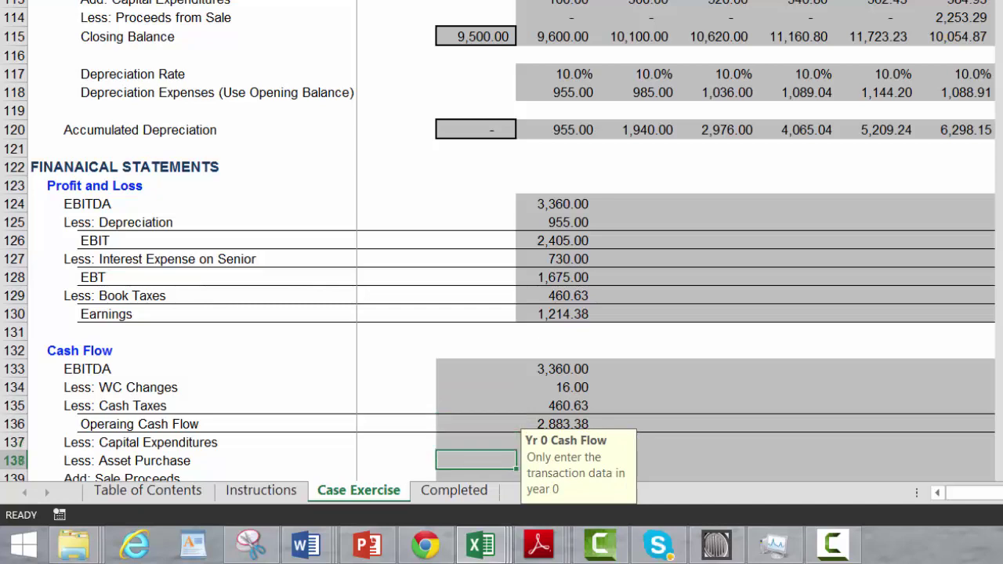
{"action": "key", "text": "Up"}
{"action": "key", "text": "Up"}
{"action": "key", "text": "Up"}
{"action": "key", "text": "Up"}
{"action": "key", "text": "Up"}
{"action": "key", "text": "Up"}
{"action": "key", "text": "Up"}
{"action": "key", "text": "Up"}
{"action": "key", "text": "Up"}
{"action": "key", "text": "Up"}
{"action": "key", "text": "Up"}
{"action": "key", "text": "Up"}
{"action": "key", "text": "Up"}
{"action": "key", "text": "Up"}
{"action": "key", "text": "Up"}
{"action": "key", "text": "Up"}
{"action": "key", "text": "Up"}
{"action": "key", "text": "Up"}
{"action": "key", "text": "Up"}
{"action": "key", "text": "Up"}
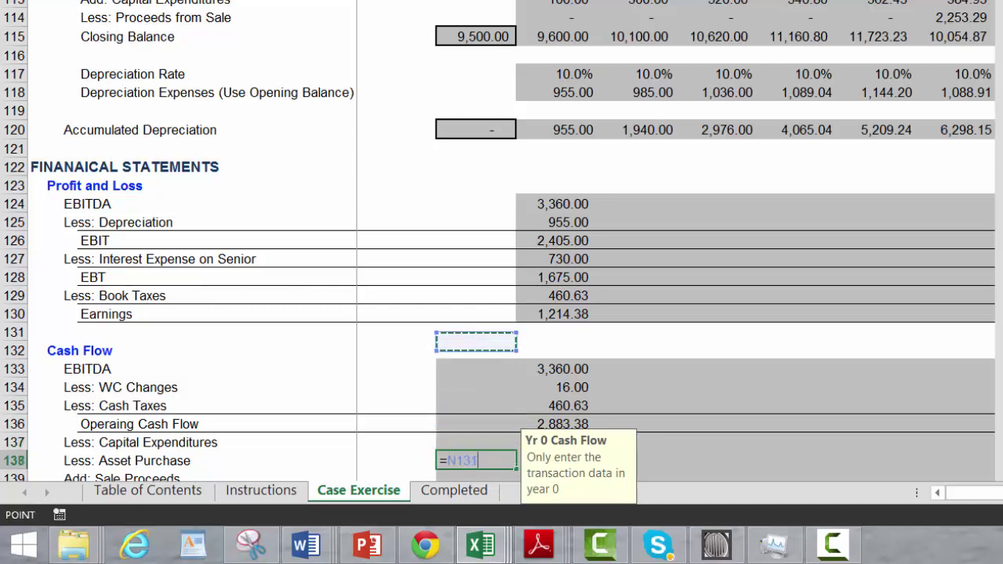
{"action": "key", "text": "Up"}
{"action": "key", "text": "Up"}
{"action": "key", "text": "Up"}
{"action": "key", "text": "Up"}
{"action": "key", "text": "Up"}
{"action": "key", "text": "Up"}
{"action": "key", "text": "Up"}
{"action": "key", "text": "Up"}
{"action": "key", "text": "Up"}
{"action": "key", "text": "Up"}
{"action": "key", "text": "Up"}
{"action": "key", "text": "Up"}
{"action": "key", "text": "Up"}
{"action": "key", "text": "Up"}
{"action": "key", "text": "Up"}
{"action": "key", "text": "Up"}
{"action": "key", "text": "Up"}
{"action": "key", "text": "Up"}
{"action": "key", "text": "Up"}
{"action": "key", "text": "Up"}
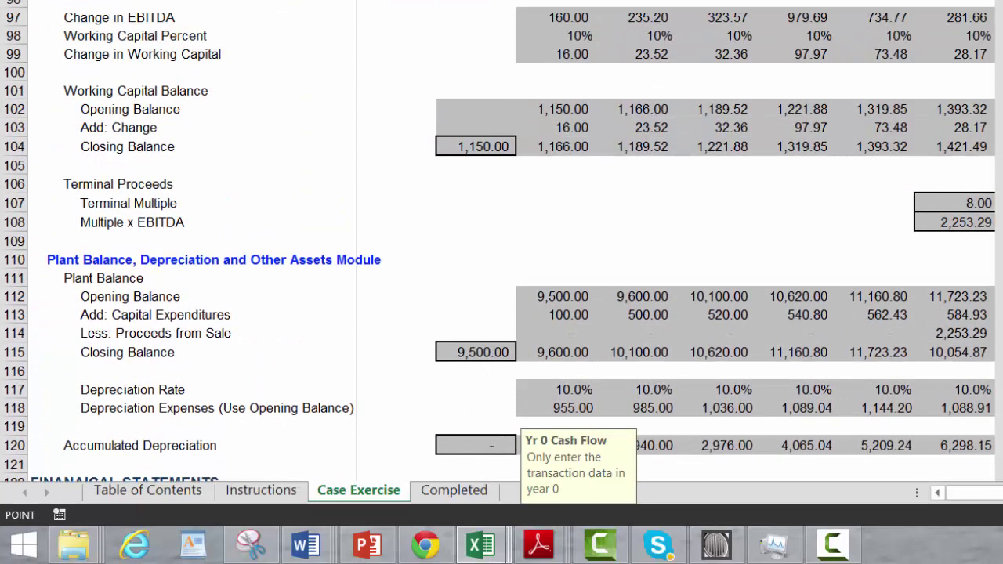
{"action": "key", "text": "Up"}
{"action": "key", "text": "Up"}
{"action": "key", "text": "Up"}
{"action": "key", "text": "Up"}
{"action": "key", "text": "Up"}
{"action": "key", "text": "Up"}
{"action": "key", "text": "Up"}
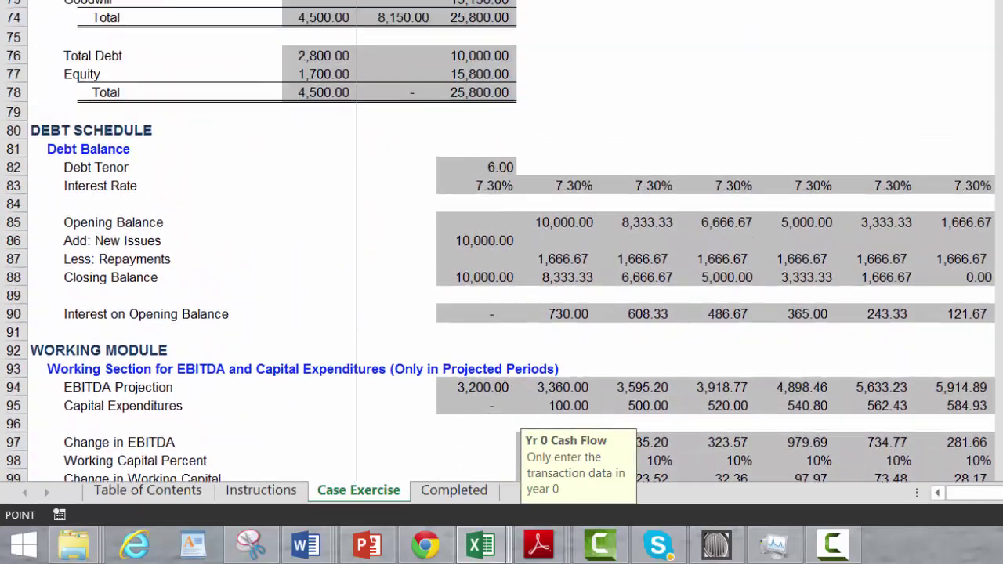
{"action": "key", "text": "Up"}
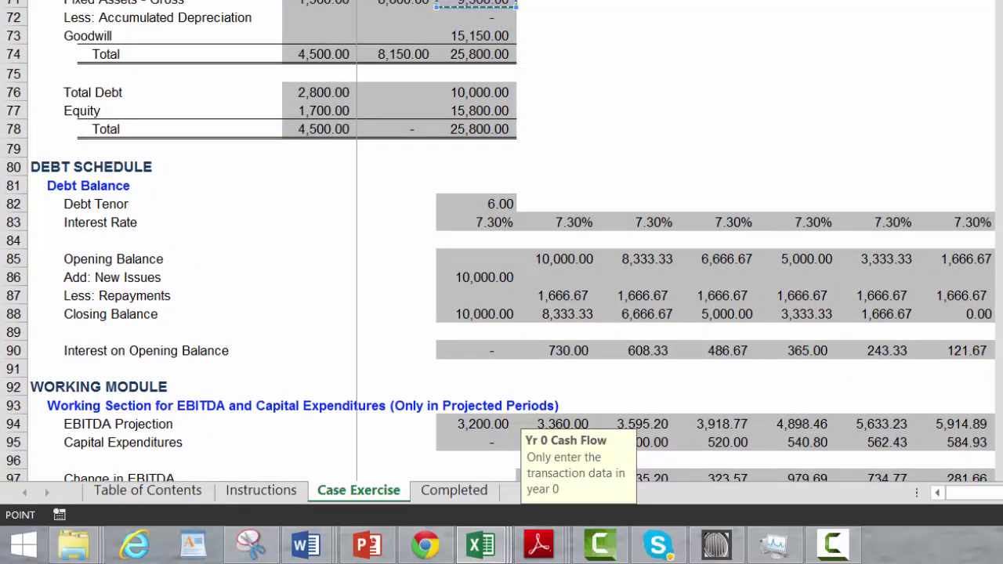
{"action": "key", "text": "Up"}
{"action": "key", "text": "Up"}
{"action": "key", "text": "Up"}
{"action": "key", "text": "Up"}
{"action": "key", "text": "Up"}
{"action": "key", "text": "Up"}
{"action": "key", "text": "Up"}
{"action": "key", "text": "Up"}
{"action": "key", "text": "Up"}
{"action": "key", "text": "Up"}
{"action": "key", "text": "Up"}
{"action": "key", "text": "Up"}
{"action": "key", "text": "Up"}
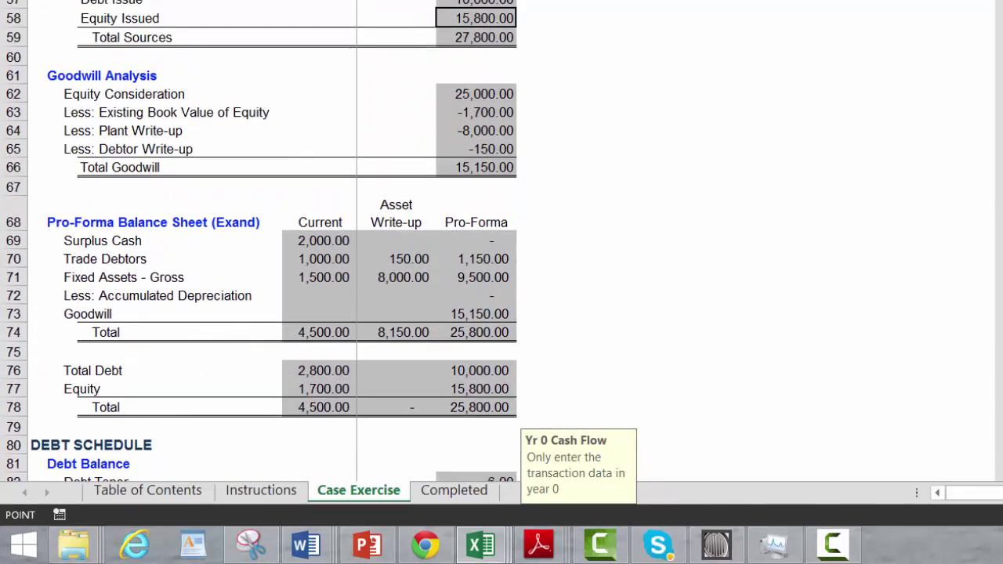
{"action": "key", "text": "Up"}
{"action": "key", "text": "Up"}
{"action": "key", "text": "Up"}
{"action": "key", "text": "Down"}
{"action": "key", "text": "Down"}
{"action": "key", "text": "Down"}
{"action": "key", "text": "Down"}
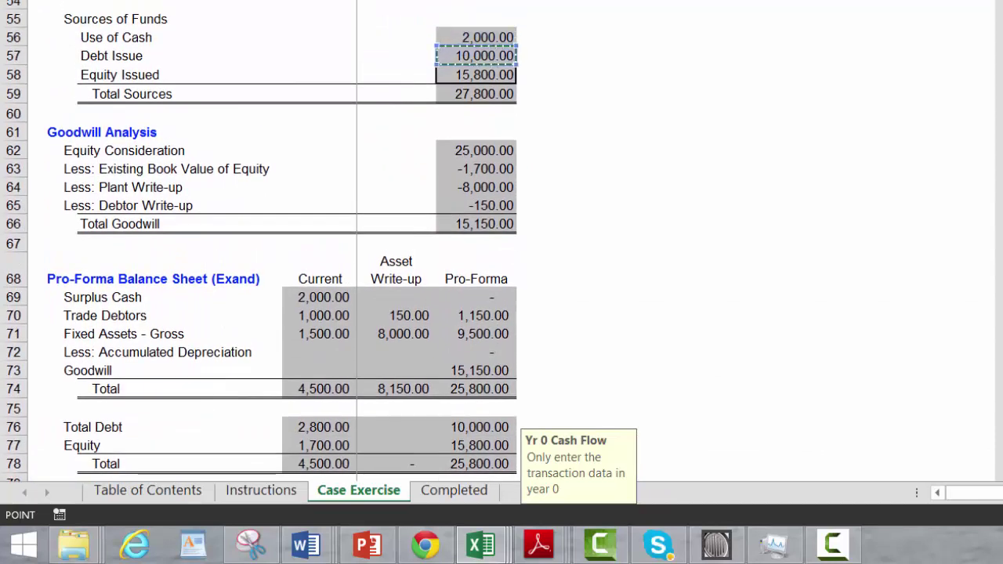
{"action": "key", "text": "Up"}
{"action": "key", "text": "Up"}
{"action": "key", "text": "Down"}
{"action": "key", "text": "Down"}
{"action": "key", "text": "Down"}
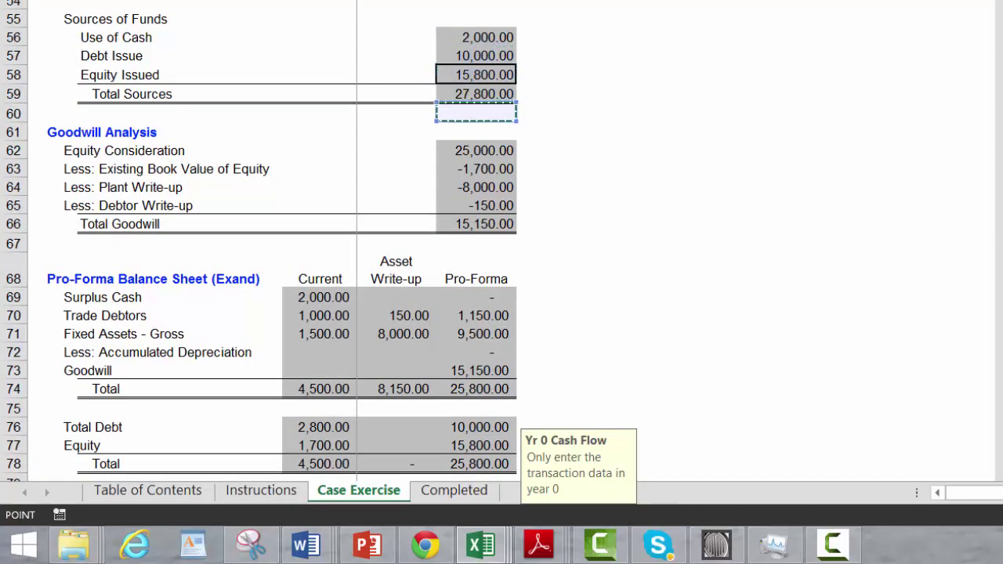
{"action": "key", "text": "Up"}
{"action": "key", "text": "Up"}
{"action": "key", "text": "Up"}
{"action": "key", "text": "Up"}
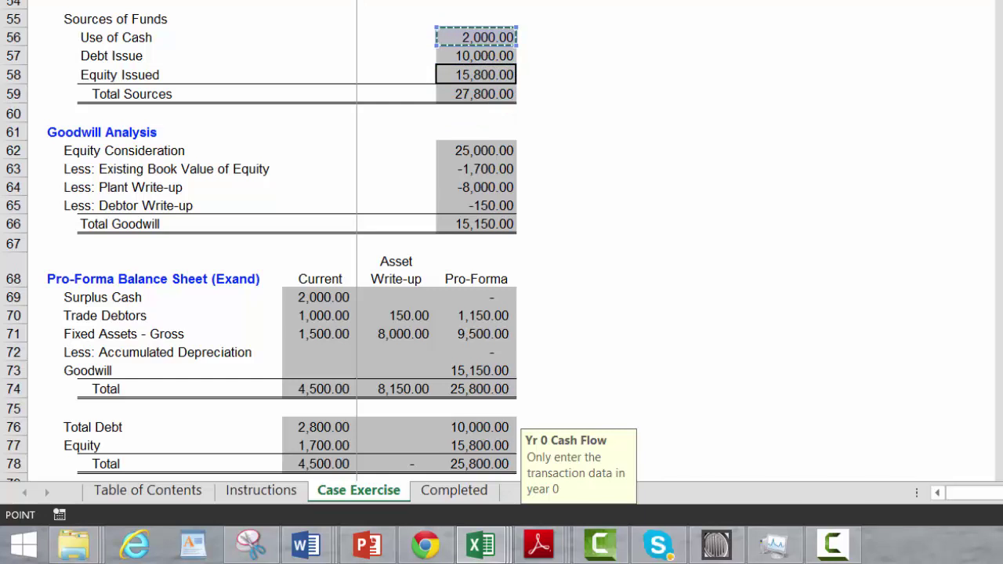
{"action": "key", "text": "Up"}
{"action": "key", "text": "Up"}
{"action": "key", "text": "Up"}
{"action": "key", "text": "Up"}
{"action": "key", "text": "Up"}
{"action": "key", "text": "Up"}
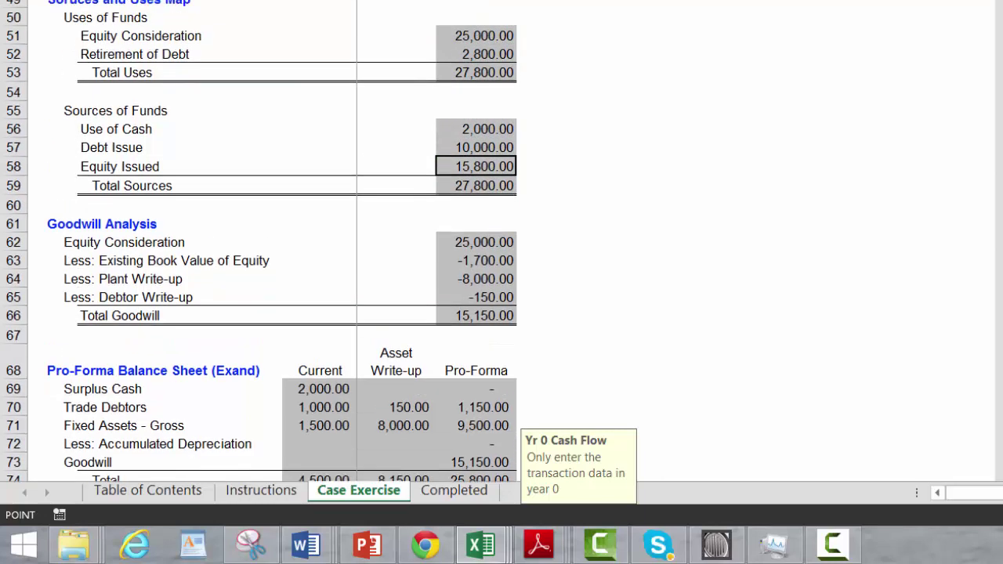
{"action": "key", "text": "Return"}
Link the period 1 Add: Sale Proceeds in O139 to the Plant Balance's Less: Proceeds from Sale in O114
{"action": "key", "text": "Down"}
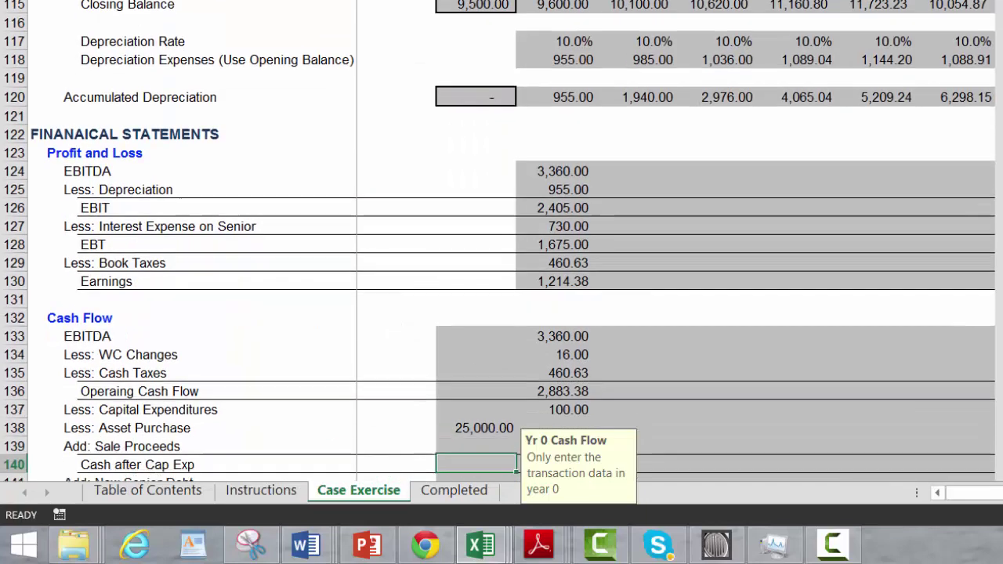
{"action": "key", "text": "Down"}
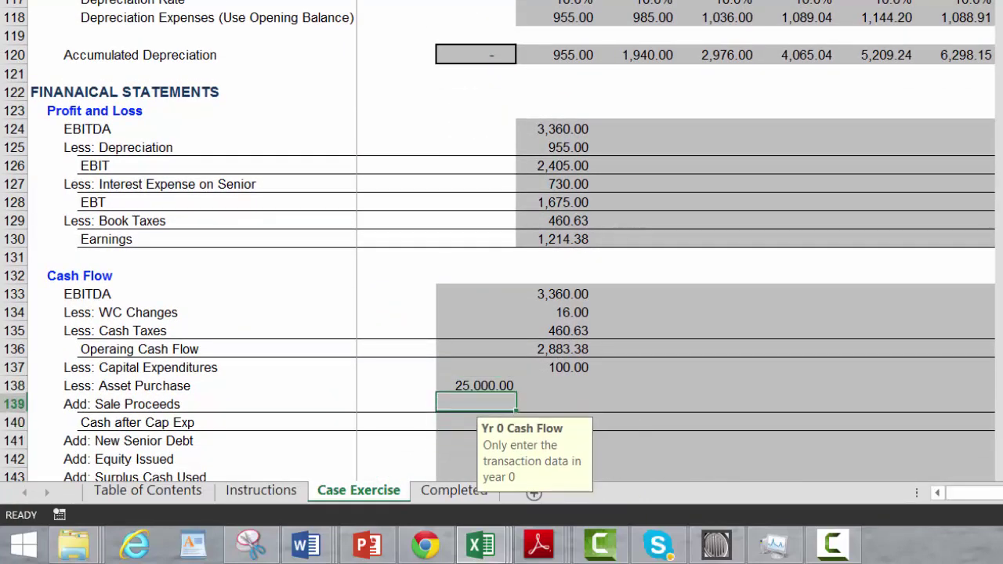
{"action": "key", "text": "Right"}
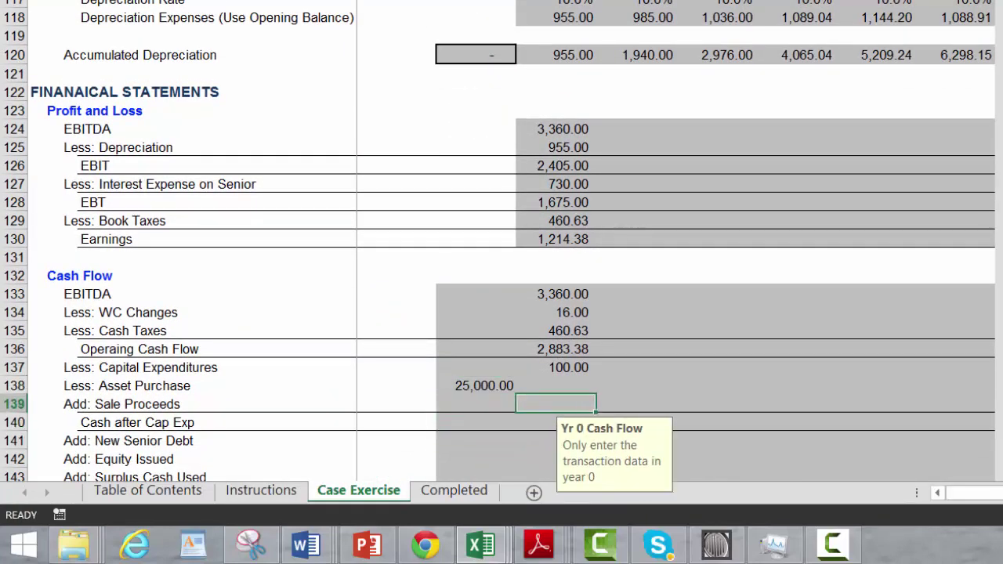
{"action": "key", "text": "Up"}
{"action": "key", "text": "Up"}
{"action": "key", "text": "Up"}
{"action": "key", "text": "Up"}
{"action": "key", "text": "Up"}
{"action": "key", "text": "Up"}
{"action": "key", "text": "Up"}
{"action": "key", "text": "Up"}
{"action": "key", "text": "Up"}
{"action": "key", "text": "Up"}
{"action": "key", "text": "Up"}
{"action": "key", "text": "Up"}
{"action": "key", "text": "Up"}
{"action": "key", "text": "Up"}
{"action": "key", "text": "Up"}
{"action": "key", "text": "Up"}
{"action": "key", "text": "Up"}
{"action": "key", "text": "Up"}
{"action": "key", "text": "Up"}
{"action": "key", "text": "Up"}
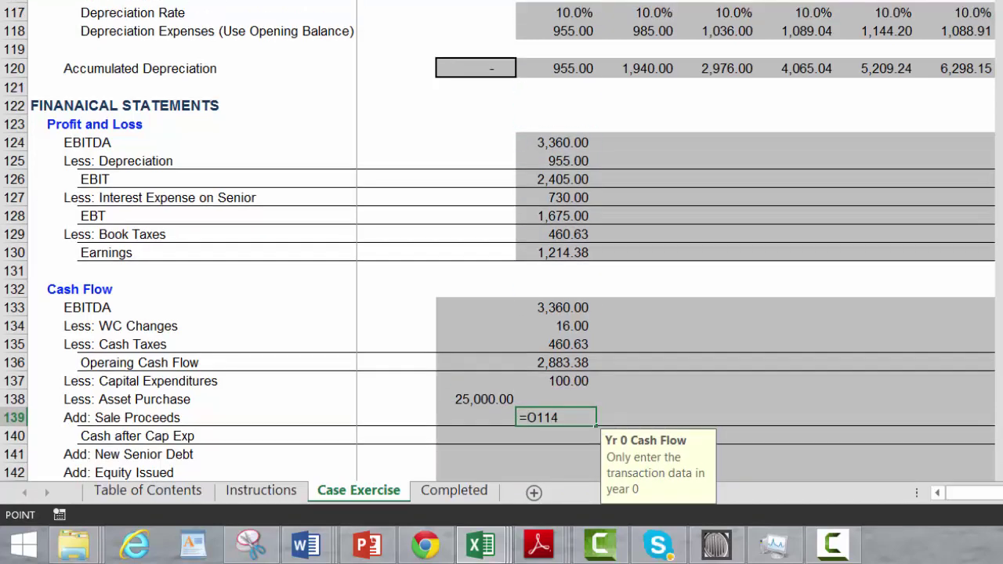
{"action": "key", "text": "Up"}
{"action": "key", "text": "Up"}
{"action": "key", "text": "Up"}
{"action": "key", "text": "Up"}
{"action": "key", "text": "Down"}
{"action": "key", "text": "Down"}
{"action": "key", "text": "Down"}
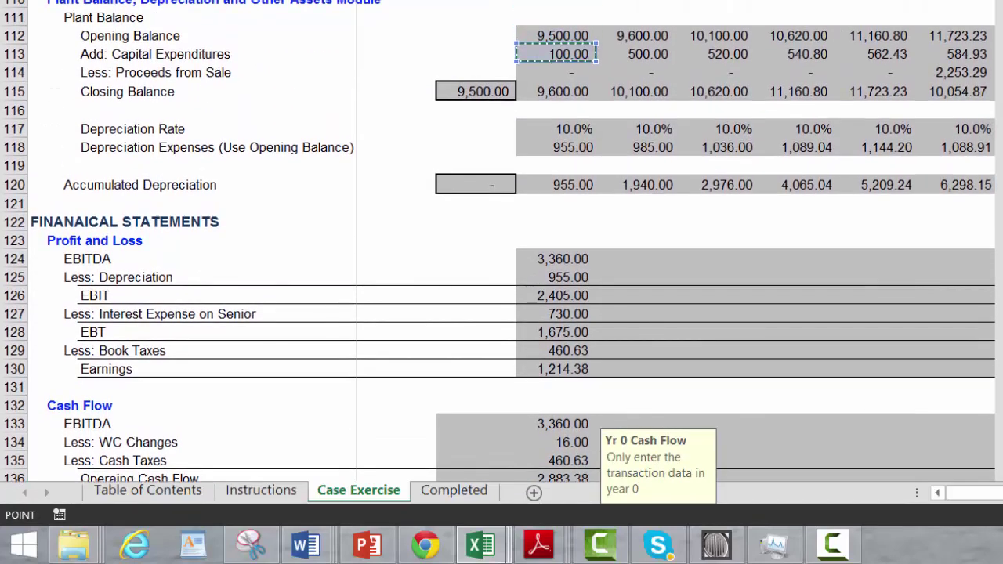
{"action": "key", "text": "Down"}
{"action": "key", "text": "Return"}
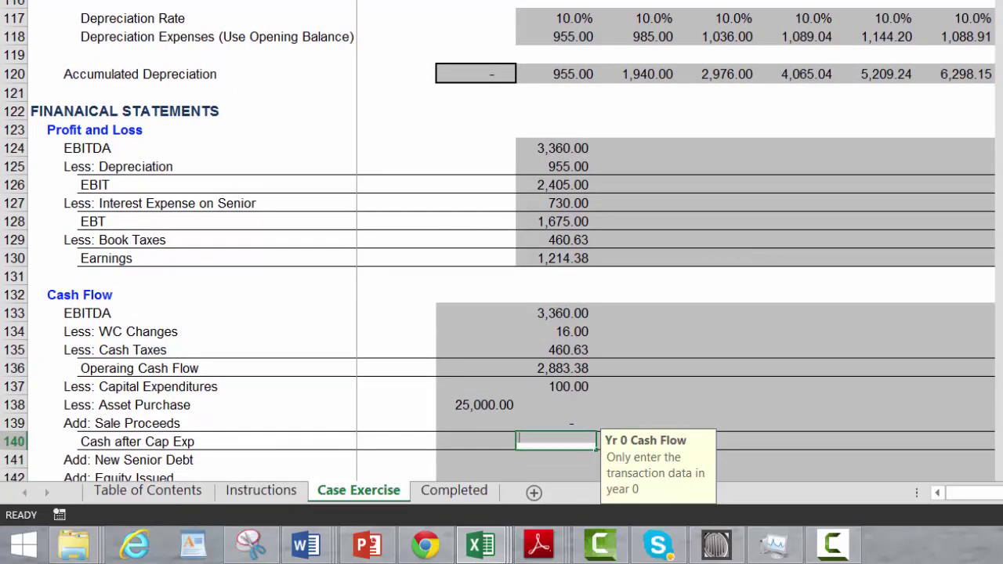
Calculate the period 1 Cash after Cap Exp in O140 as O136 less O137 and O138 plus O139
{"action": "type", "text": "="}
{"action": "key", "text": "Up"}
{"action": "key", "text": "Up"}
{"action": "key", "text": "Up"}
{"action": "key", "text": "Up"}
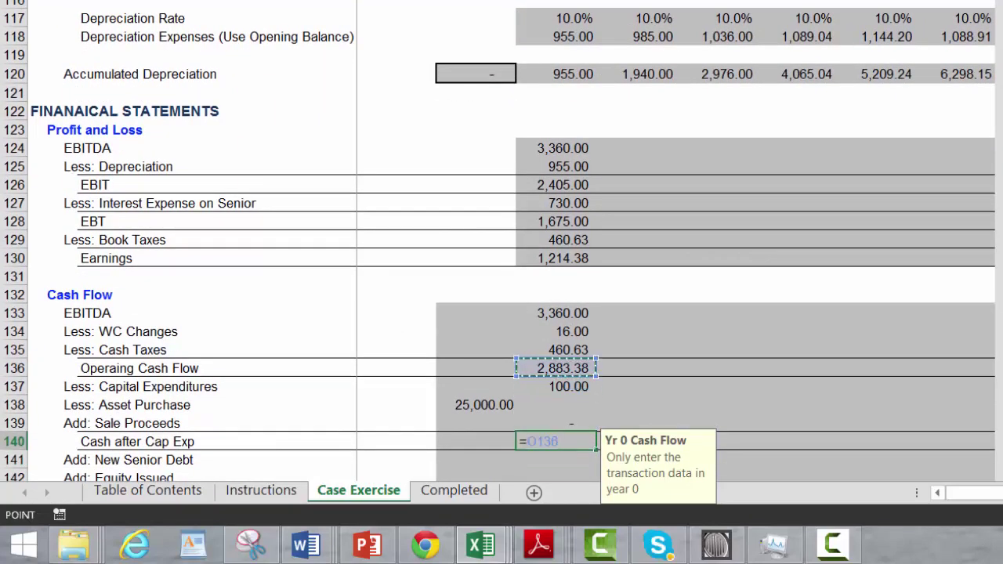
{"action": "type", "text": "-"}
{"action": "key", "text": "Up"}
{"action": "key", "text": "Up"}
{"action": "key", "text": "Up"}
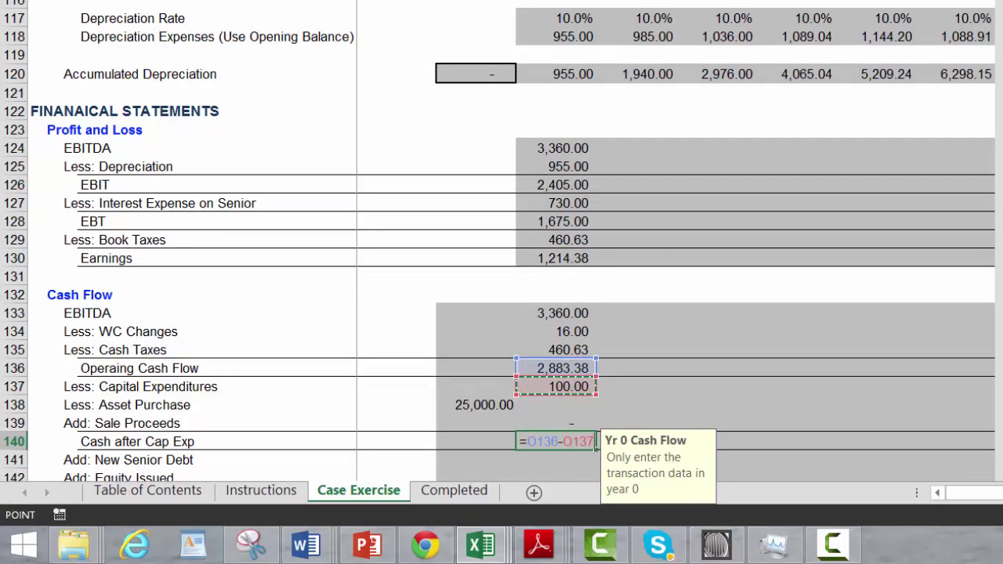
{"action": "type", "text": "-"}
{"action": "key", "text": "Up"}
{"action": "key", "text": "Up"}
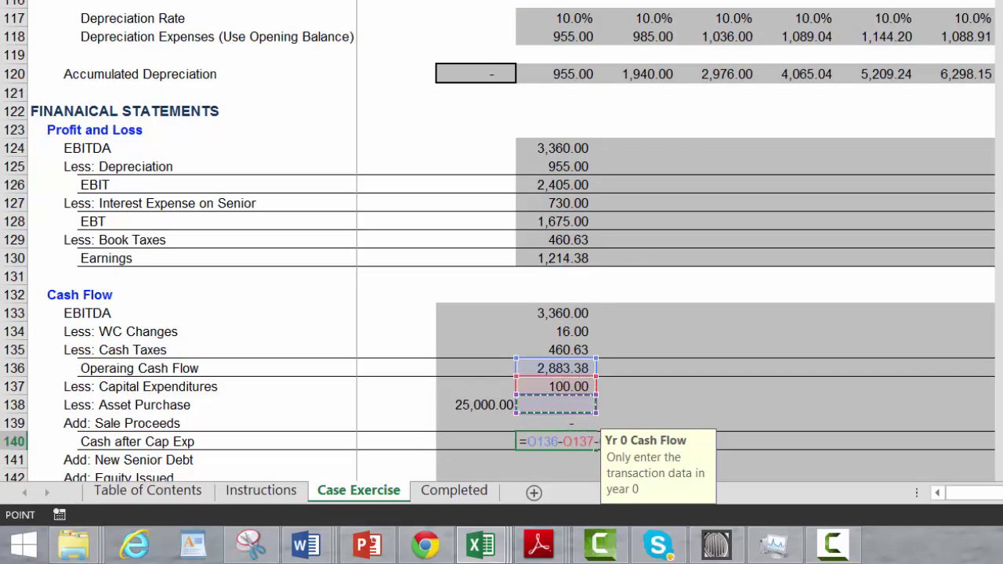
{"action": "type", "text": "+"}
{"action": "key", "text": "Down"}
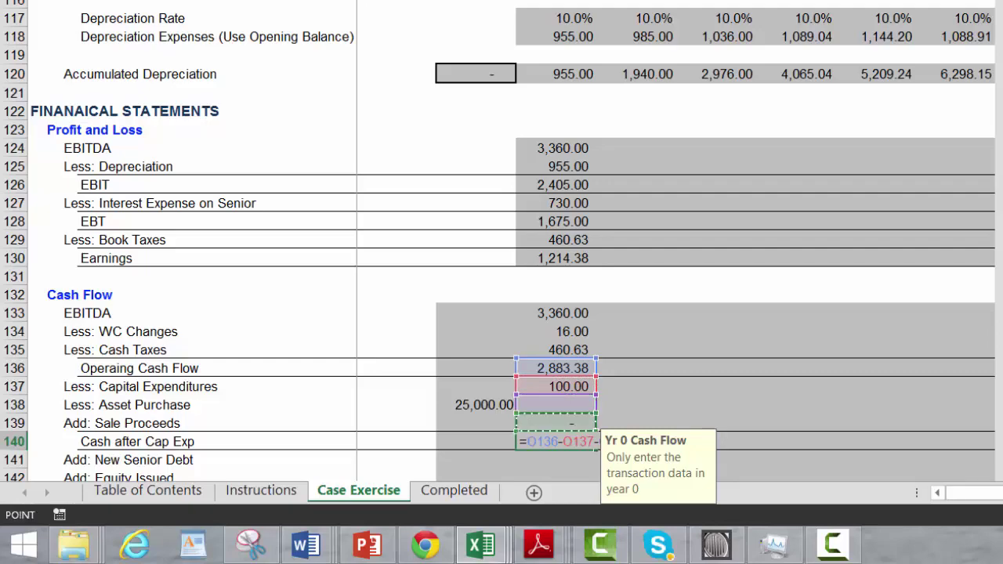
{"action": "key", "text": "Return"}
{"action": "key", "text": "Down"}
{"action": "key", "text": "Down"}
{"action": "key", "text": "Down"}
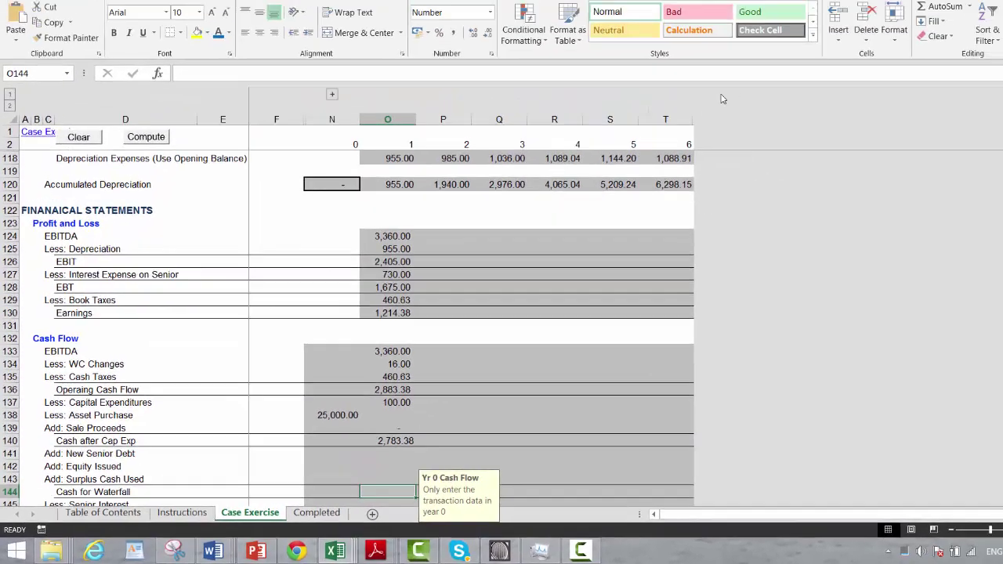
{"action": "key", "text": "Up"}
{"action": "key", "text": "Up"}
{"action": "key", "text": "Up"}
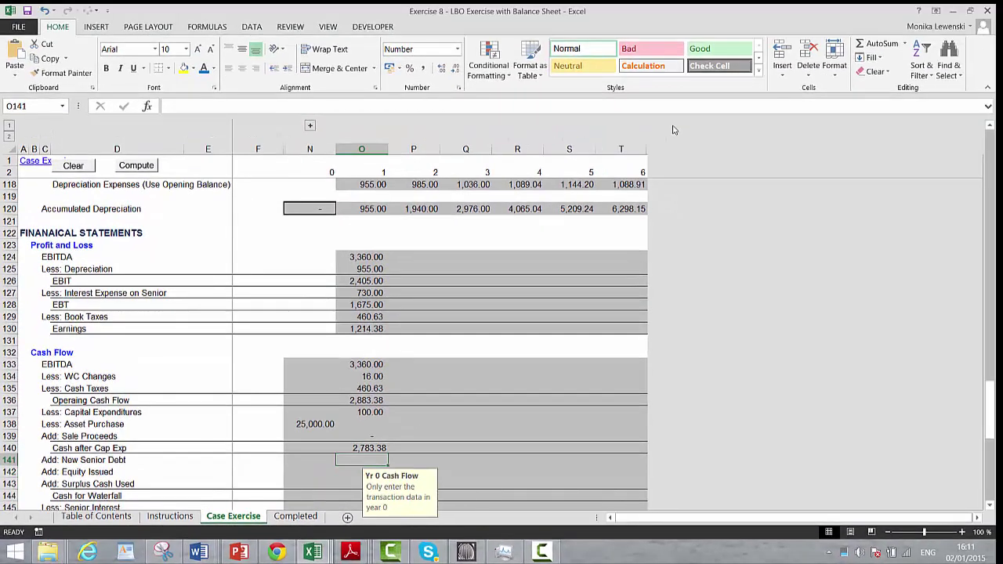
{"action": "type", "text": "="}
{"action": "key", "text": "Up"}
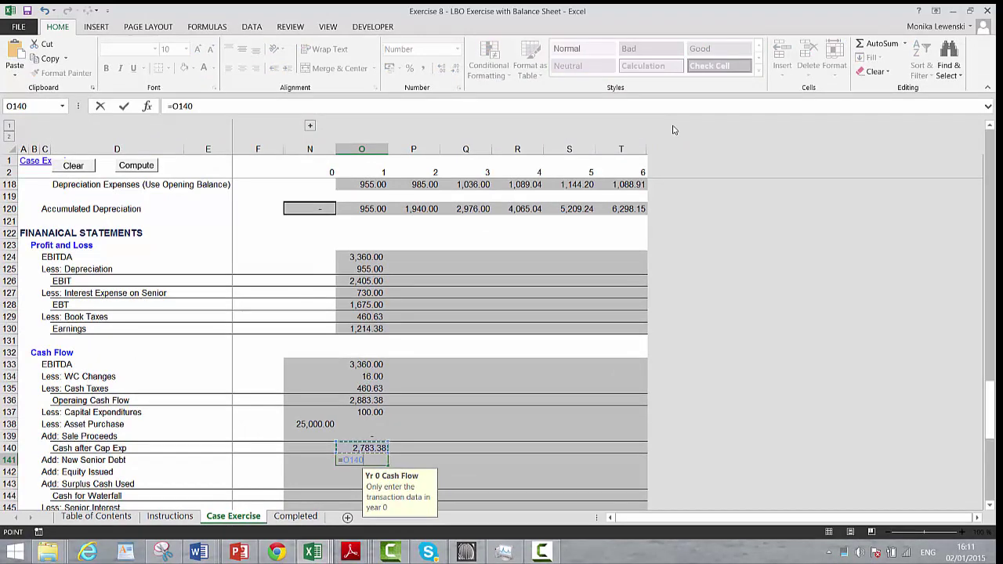
{"action": "key", "text": "Escape"}
Link the year 0 Add: New Senior Debt in N141 to the Debt Issue under Sources of Funds in N57
{"action": "key", "text": "Left"}
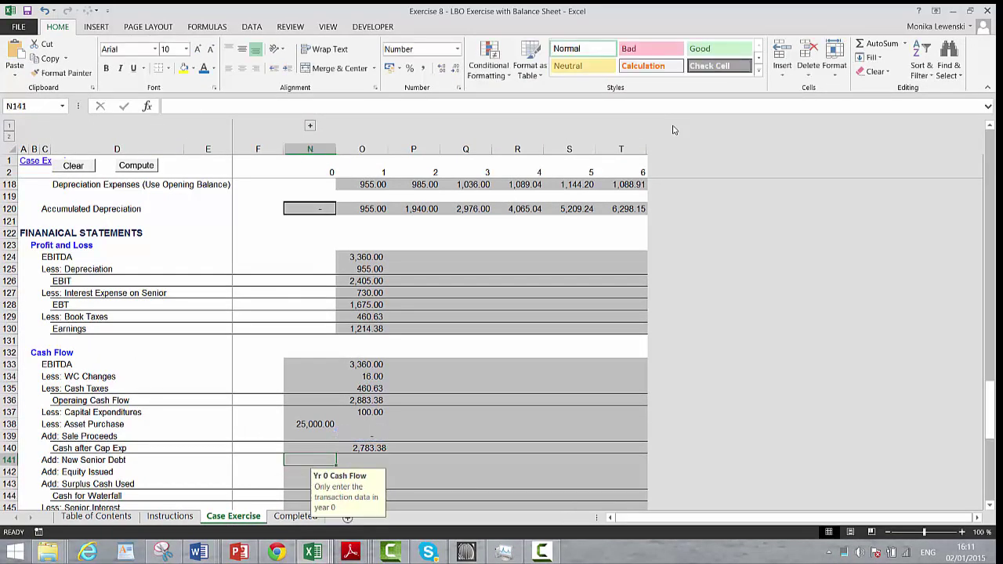
{"action": "type", "text": "="}
{"action": "key", "text": "ctrl+Up"}
{"action": "key", "text": "ctrl+Up"}
{"action": "key", "text": "ctrl+Up"}
{"action": "key", "text": "ctrl+Up"}
{"action": "key", "text": "ctrl+Up"}
{"action": "key", "text": "ctrl+Up"}
{"action": "key", "text": "ctrl+Up"}
{"action": "key", "text": "ctrl+Up"}
{"action": "key", "text": "ctrl+Up"}
{"action": "key", "text": "ctrl+Up"}
{"action": "key", "text": "ctrl+Up"}
{"action": "key", "text": "ctrl+Up"}
{"action": "key", "text": "ctrl+Up"}
{"action": "key", "text": "ctrl+Up"}
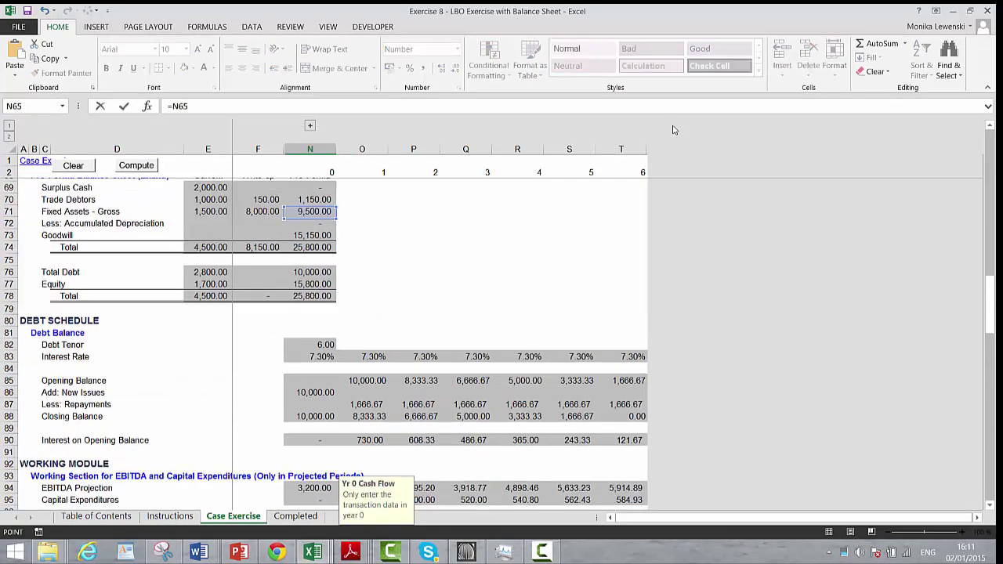
{"action": "key", "text": "Up"}
{"action": "key", "text": "Up"}
{"action": "key", "text": "Up"}
{"action": "key", "text": "Up"}
{"action": "key", "text": "Up"}
{"action": "key", "text": "Up"}
{"action": "key", "text": "Up"}
{"action": "key", "text": "Up"}
{"action": "key", "text": "Up"}
{"action": "key", "text": "Up"}
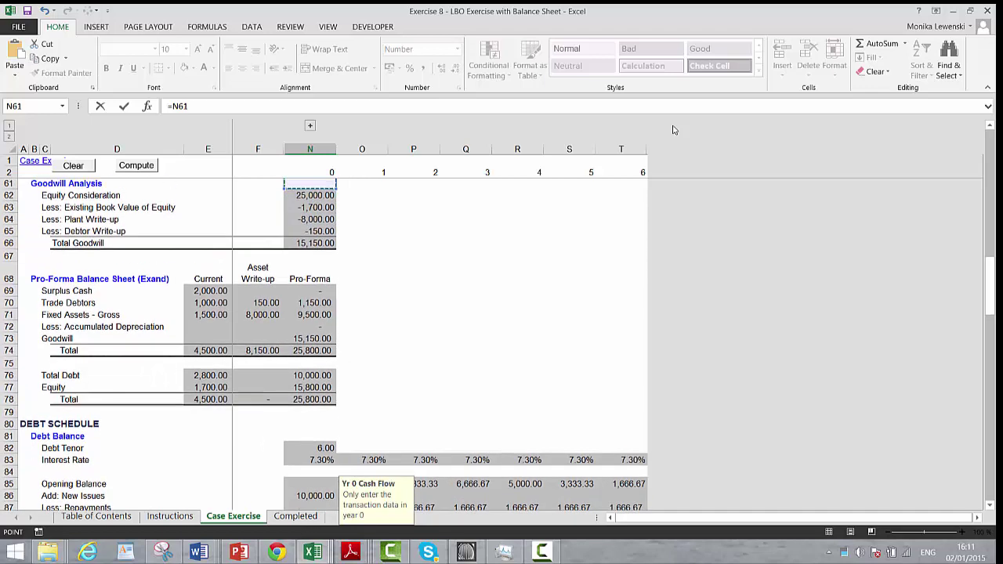
{"action": "key", "text": "Up"}
{"action": "key", "text": "Up"}
{"action": "key", "text": "Up"}
{"action": "key", "text": "Up"}
{"action": "key", "text": "Up"}
{"action": "key", "text": "Up"}
{"action": "key", "text": "Up"}
{"action": "key", "text": "Up"}
{"action": "key", "text": "Up"}
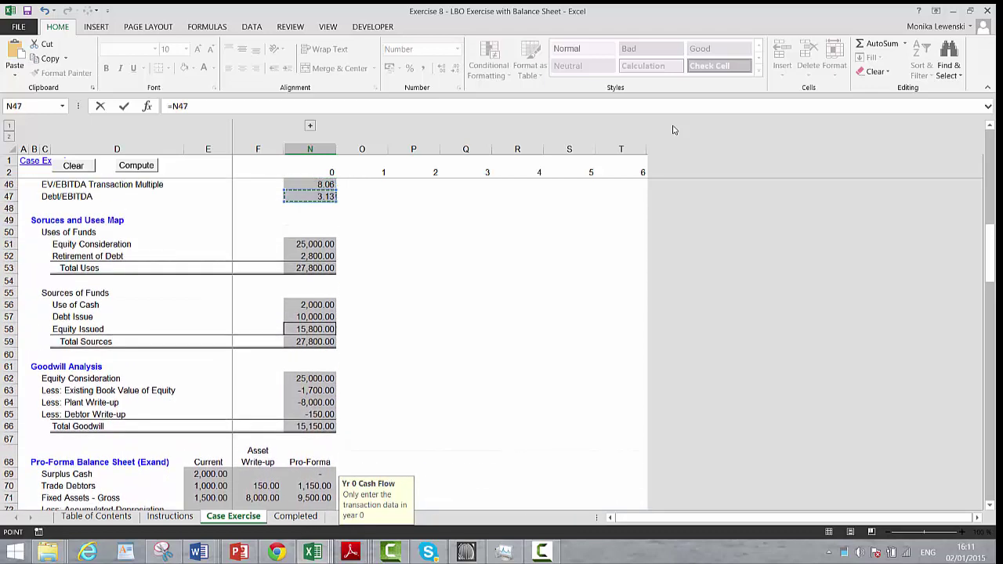
{"action": "key", "text": "Down"}
{"action": "key", "text": "Down"}
{"action": "key", "text": "Down"}
{"action": "key", "text": "Down"}
{"action": "key", "text": "Down"}
{"action": "key", "text": "Down"}
{"action": "key", "text": "Down"}
{"action": "key", "text": "Down"}
{"action": "key", "text": "Down"}
{"action": "key", "text": "Down"}
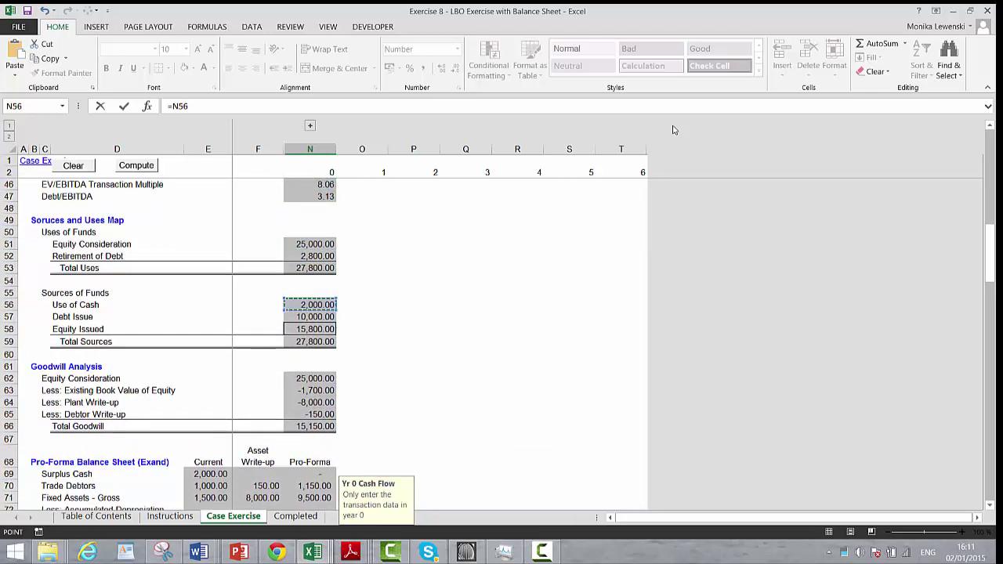
{"action": "key", "text": "Down"}
{"action": "key", "text": "Return"}
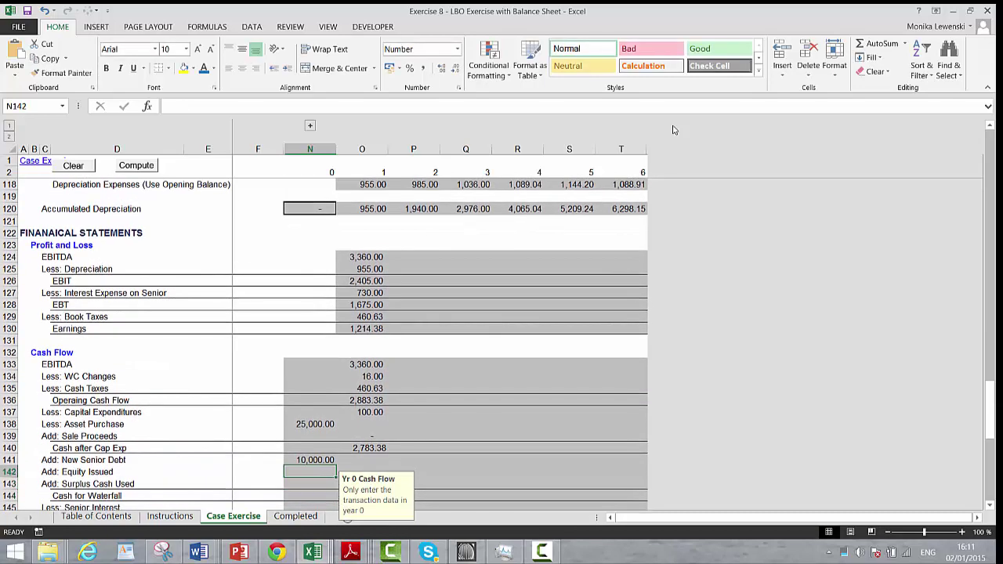
Link the year 0 Add: Equity Issued in N142 to the Equity Issued under Sources of Funds in N58
{"action": "type", "text": "="}
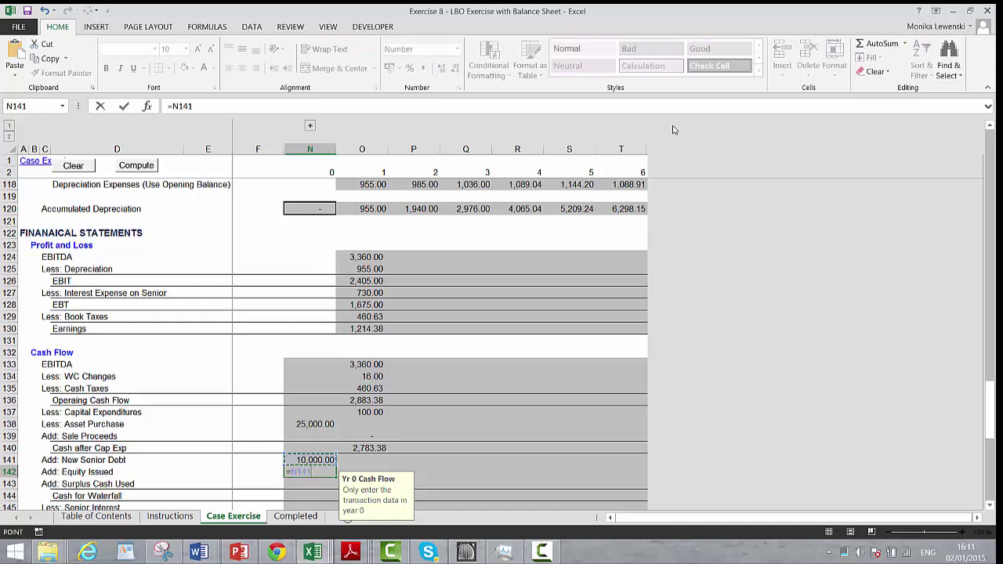
{"action": "key", "text": "Up"}
{"action": "key", "text": "Up"}
{"action": "key", "text": "Up"}
{"action": "key", "text": "Up"}
{"action": "key", "text": "Up"}
{"action": "key", "text": "Up"}
{"action": "key", "text": "Up"}
{"action": "key", "text": "Up"}
{"action": "key", "text": "Up"}
{"action": "key", "text": "Up"}
{"action": "key", "text": "Up"}
{"action": "key", "text": "Up"}
{"action": "key", "text": "Up"}
{"action": "key", "text": "Up"}
{"action": "key", "text": "Up"}
{"action": "key", "text": "Up"}
{"action": "key", "text": "Up"}
{"action": "key", "text": "Up"}
{"action": "key", "text": "Up"}
{"action": "key", "text": "Up"}
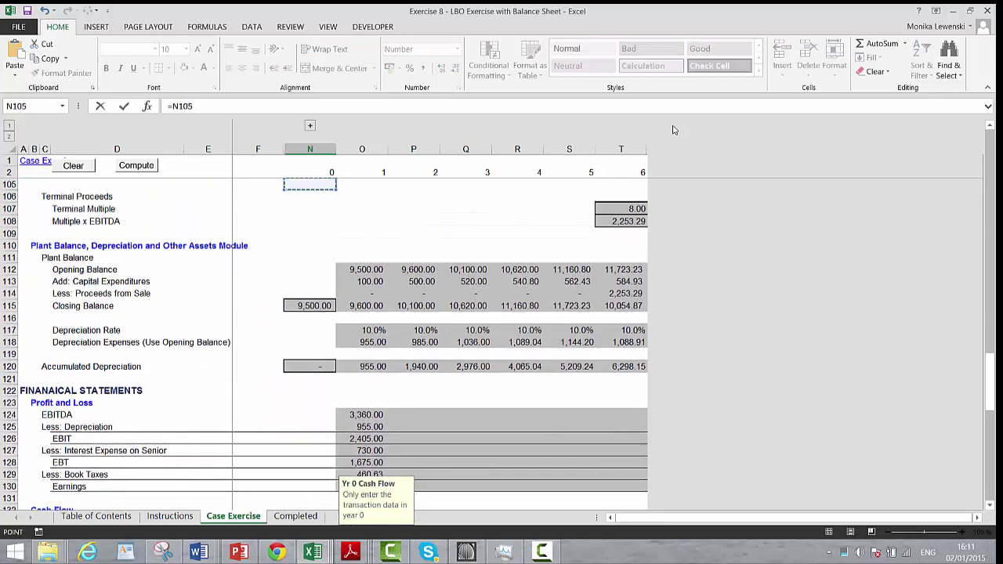
{"action": "key", "text": "Up"}
{"action": "key", "text": "Up"}
{"action": "key", "text": "Up"}
{"action": "key", "text": "Up"}
{"action": "key", "text": "Up"}
{"action": "key", "text": "Up"}
{"action": "key", "text": "Up"}
{"action": "key", "text": "Up"}
{"action": "key", "text": "Up"}
{"action": "key", "text": "Up"}
{"action": "key", "text": "Up"}
{"action": "key", "text": "Up"}
{"action": "key", "text": "Up"}
{"action": "key", "text": "Up"}
{"action": "key", "text": "Up"}
{"action": "key", "text": "Up"}
{"action": "key", "text": "Up"}
{"action": "key", "text": "Up"}
{"action": "key", "text": "Up"}
{"action": "key", "text": "Up"}
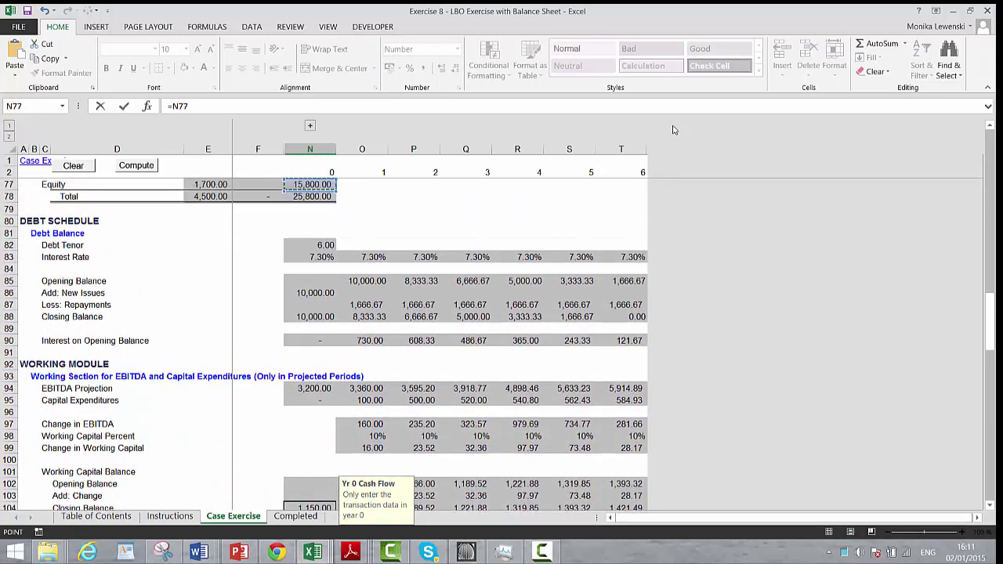
{"action": "key", "text": "Up"}
{"action": "key", "text": "Up"}
{"action": "key", "text": "Up"}
{"action": "key", "text": "Up"}
{"action": "key", "text": "Up"}
{"action": "key", "text": "Up"}
{"action": "key", "text": "Up"}
{"action": "key", "text": "Up"}
{"action": "key", "text": "Up"}
{"action": "key", "text": "Up"}
{"action": "key", "text": "Up"}
{"action": "key", "text": "Down"}
{"action": "key", "text": "Down"}
{"action": "key", "text": "Down"}
{"action": "key", "text": "Down"}
{"action": "key", "text": "Down"}
{"action": "key", "text": "Down"}
{"action": "key", "text": "Down"}
{"action": "key", "text": "Down"}
{"action": "key", "text": "Down"}
{"action": "key", "text": "Down"}
{"action": "key", "text": "Down"}
{"action": "key", "text": "Down"}
{"action": "key", "text": "Down"}
{"action": "key", "text": "Down"}
{"action": "key", "text": "Down"}
{"action": "key", "text": "Down"}
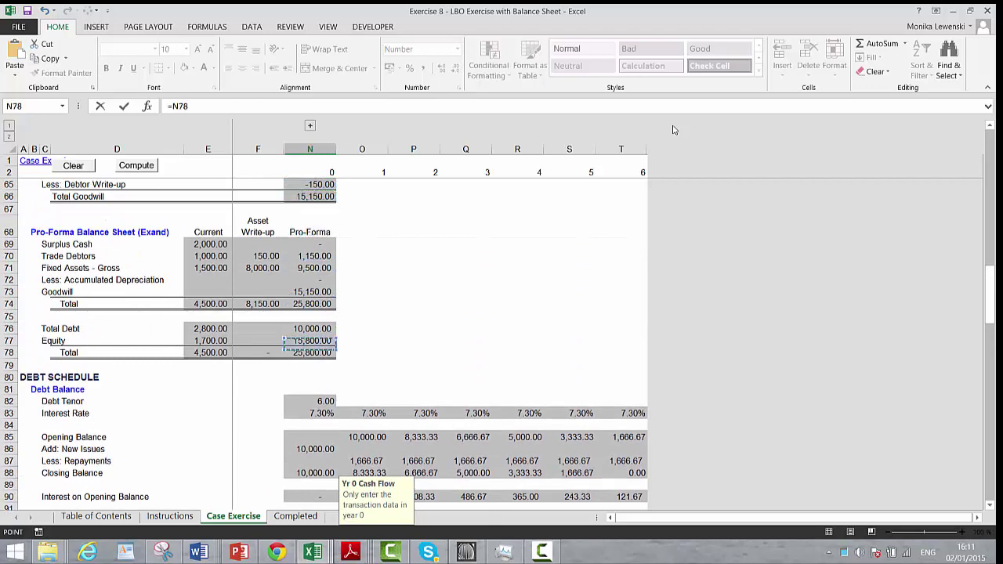
{"action": "key", "text": "Up"}
{"action": "key", "text": "Up"}
{"action": "key", "text": "Up"}
{"action": "key", "text": "Up"}
{"action": "key", "text": "Up"}
{"action": "key", "text": "Up"}
{"action": "key", "text": "Up"}
{"action": "key", "text": "Up"}
{"action": "key", "text": "Up"}
{"action": "key", "text": "Up"}
{"action": "key", "text": "Up"}
{"action": "key", "text": "Up"}
{"action": "key", "text": "Up"}
{"action": "key", "text": "Up"}
{"action": "key", "text": "Up"}
{"action": "key", "text": "Up"}
{"action": "key", "text": "Up"}
{"action": "key", "text": "Up"}
{"action": "key", "text": "Up"}
{"action": "key", "text": "Up"}
{"action": "key", "text": "Up"}
{"action": "key", "text": "Up"}
{"action": "key", "text": "Up"}
{"action": "key", "text": "Up"}
{"action": "key", "text": "Up"}
{"action": "key", "text": "Up"}
{"action": "key", "text": "Up"}
{"action": "key", "text": "Up"}
{"action": "key", "text": "Up"}
{"action": "key", "text": "Up"}
{"action": "key", "text": "Up"}
{"action": "key", "text": "Up"}
{"action": "key", "text": "Up"}
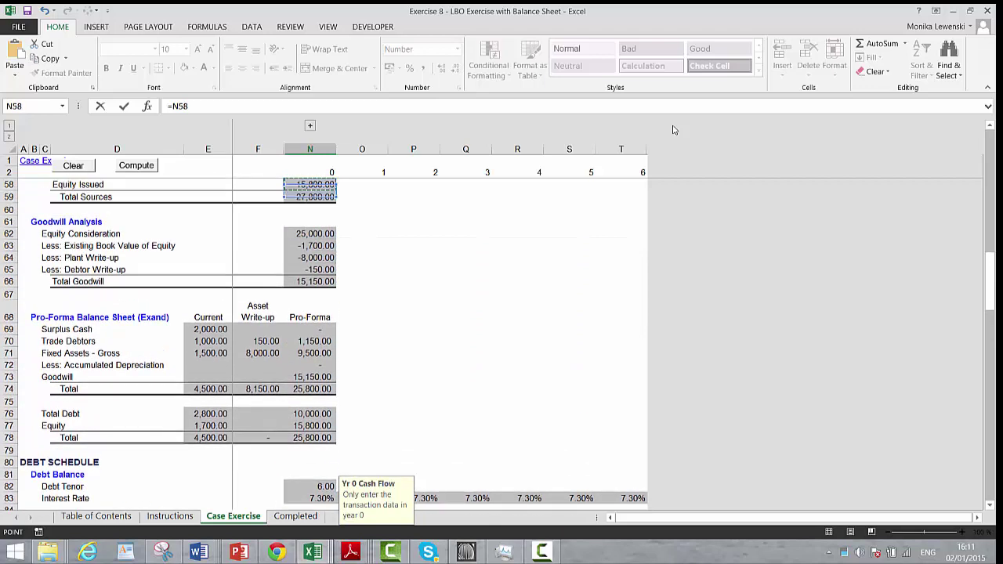
{"action": "key", "text": "Down"}
{"action": "key", "text": "Down"}
{"action": "key", "text": "Down"}
{"action": "key", "text": "Down"}
{"action": "key", "text": "Down"}
{"action": "key", "text": "Down"}
{"action": "key", "text": "Down"}
{"action": "key", "text": "Down"}
{"action": "key", "text": "Down"}
{"action": "key", "text": "Down"}
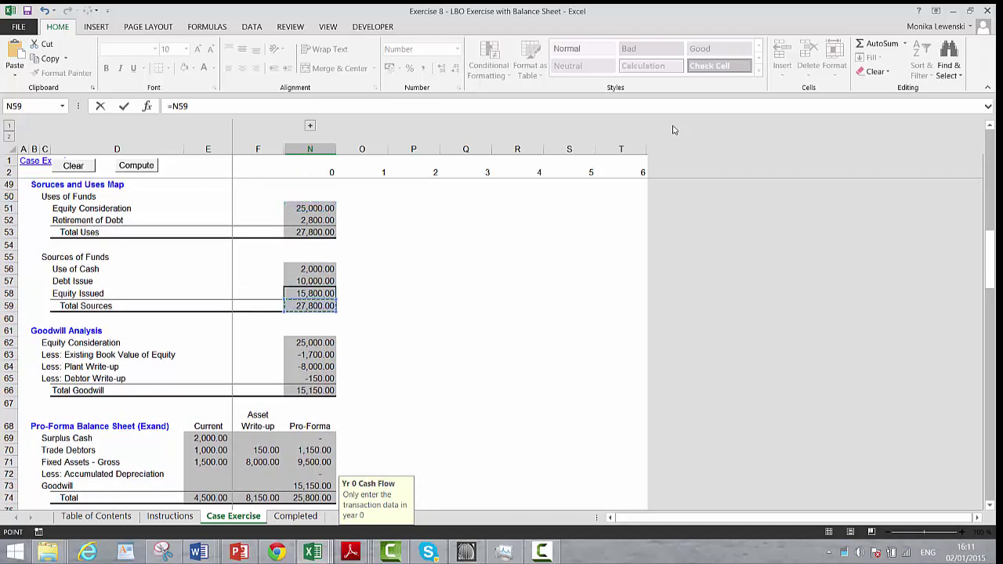
{"action": "key", "text": "Escape"}
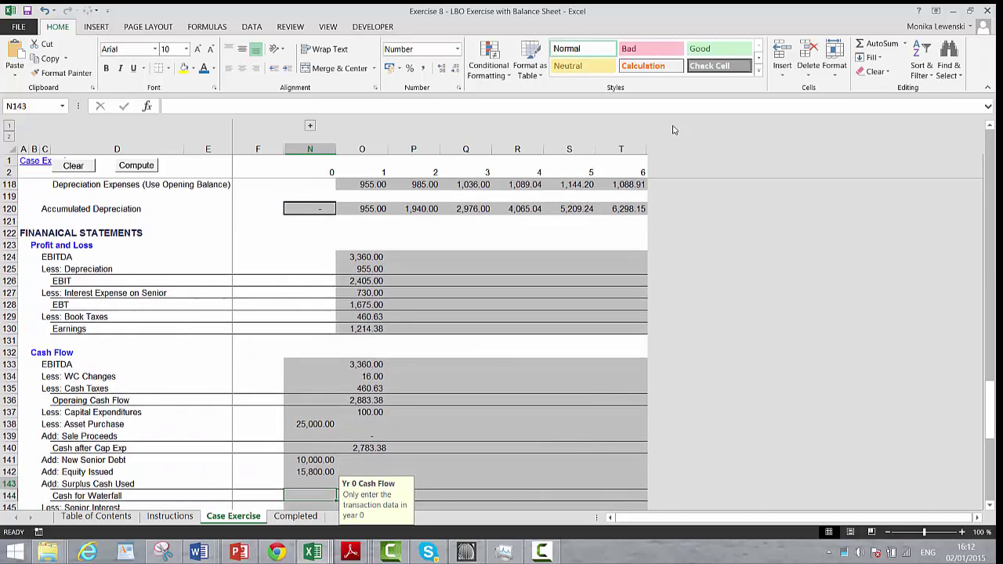
Link the year 0 Add: Surplus Cash Used in N143 to the Use of Cash under Sources of Funds in N56
{"action": "type", "text": "="}
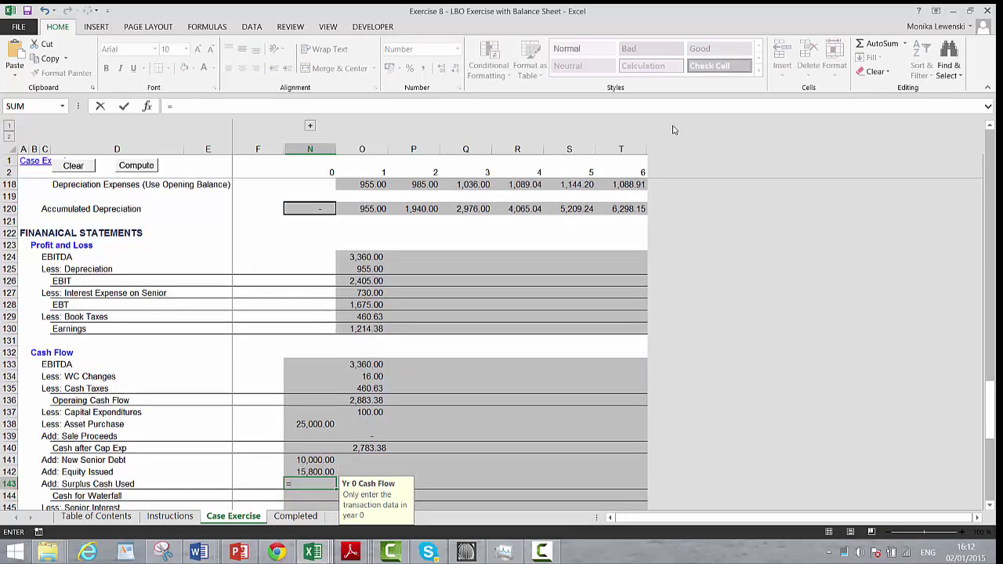
{"action": "key", "text": "Up"}
{"action": "key", "text": "Up"}
{"action": "key", "text": "Up"}
{"action": "key", "text": "Up"}
{"action": "key", "text": "Up"}
{"action": "key", "text": "Up"}
{"action": "key", "text": "Up"}
{"action": "key", "text": "Up"}
{"action": "key", "text": "Up"}
{"action": "key", "text": "Up"}
{"action": "key", "text": "Up"}
{"action": "key", "text": "Up"}
{"action": "key", "text": "Up"}
{"action": "key", "text": "Up"}
{"action": "key", "text": "Up"}
{"action": "key", "text": "Up"}
{"action": "key", "text": "Up"}
{"action": "key", "text": "Up"}
{"action": "key", "text": "Up"}
{"action": "key", "text": "Up"}
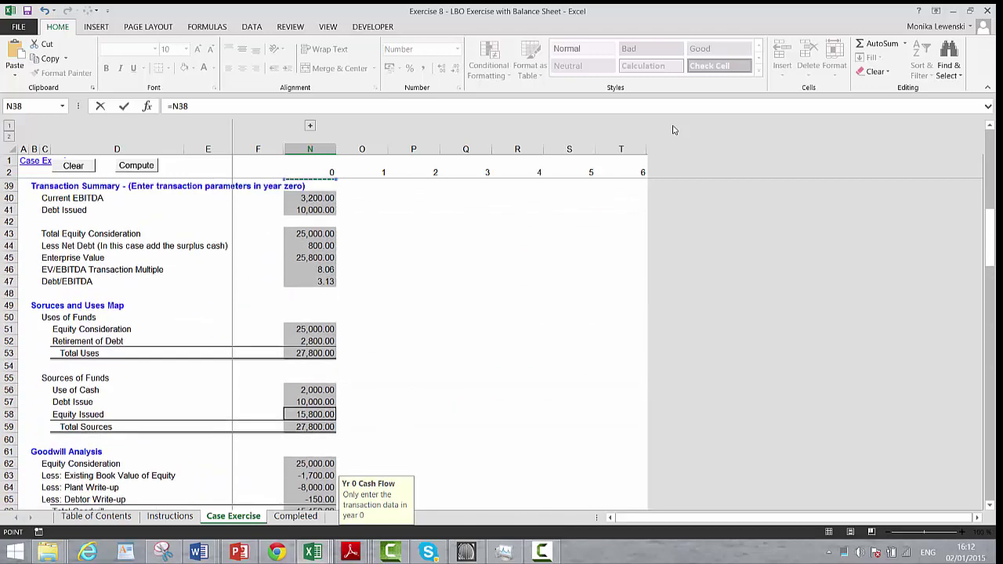
{"action": "key", "text": "Down"}
{"action": "key", "text": "Down"}
{"action": "key", "text": "Down"}
{"action": "key", "text": "Down"}
{"action": "key", "text": "Down"}
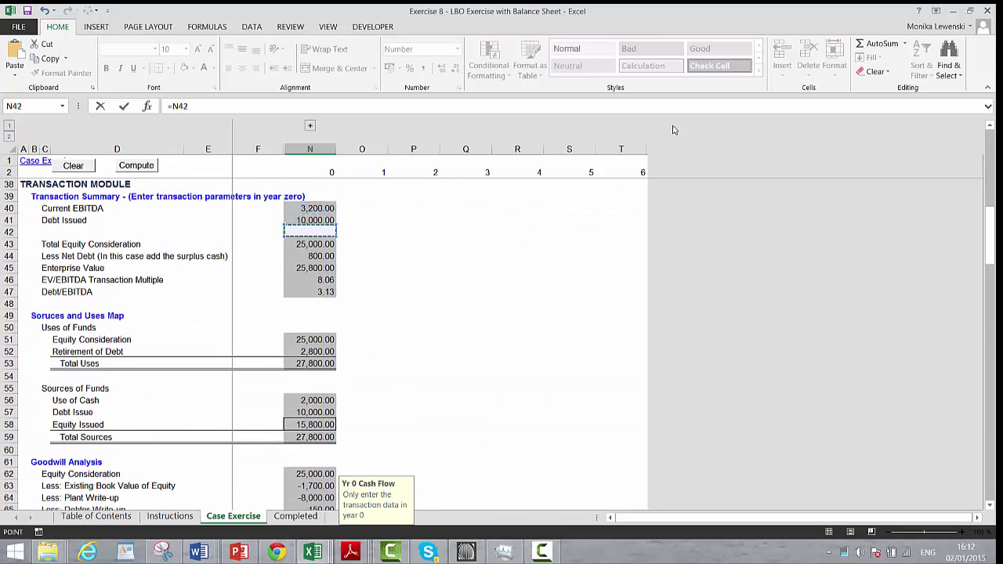
{"action": "key", "text": "Down"}
{"action": "key", "text": "Down"}
{"action": "key", "text": "Down"}
{"action": "key", "text": "Down"}
{"action": "key", "text": "Down"}
{"action": "key", "text": "Down"}
{"action": "key", "text": "Down"}
{"action": "key", "text": "Down"}
{"action": "key", "text": "Down"}
{"action": "key", "text": "Down"}
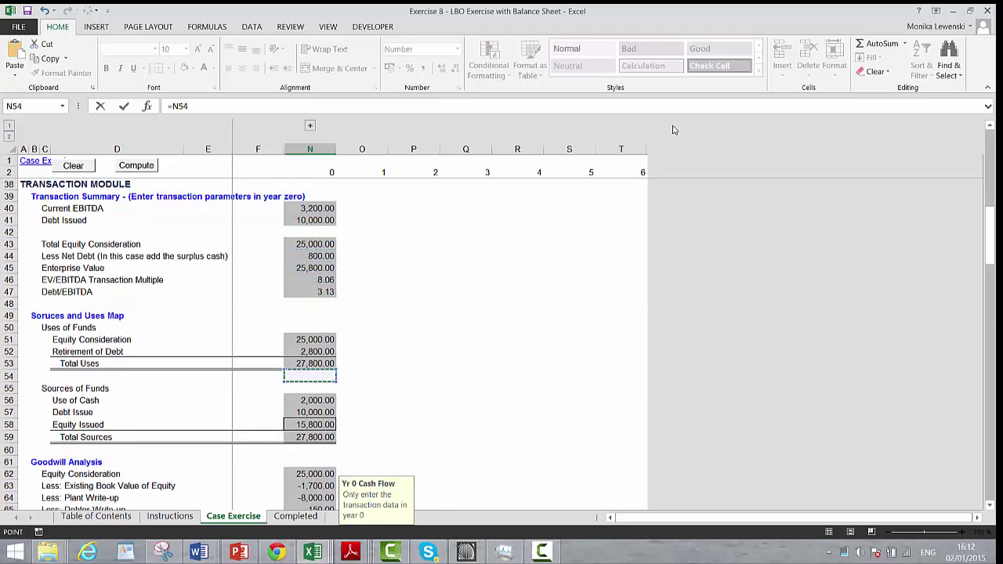
{"action": "key", "text": "Down"}
{"action": "key", "text": "Down"}
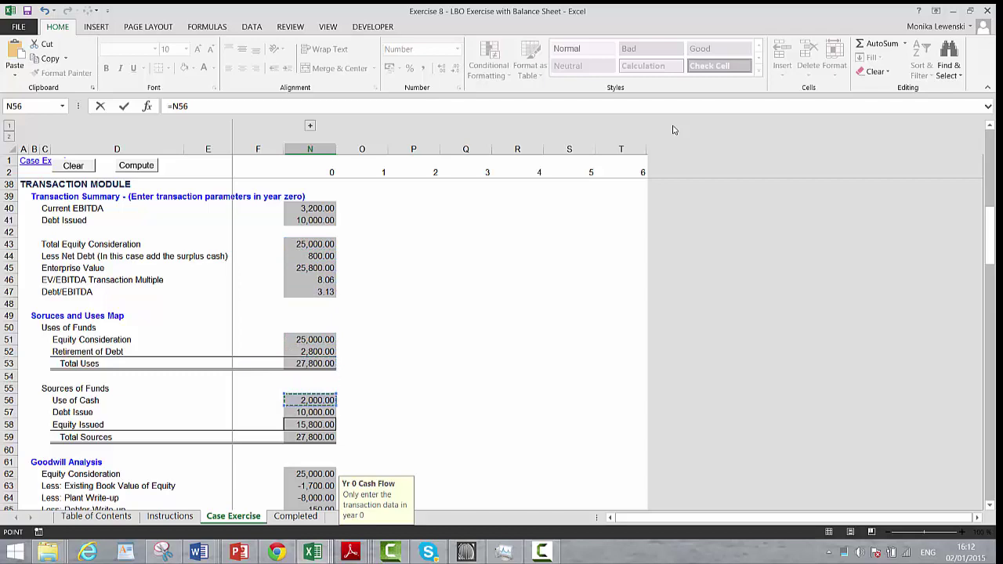
{"action": "key", "text": "Return"}
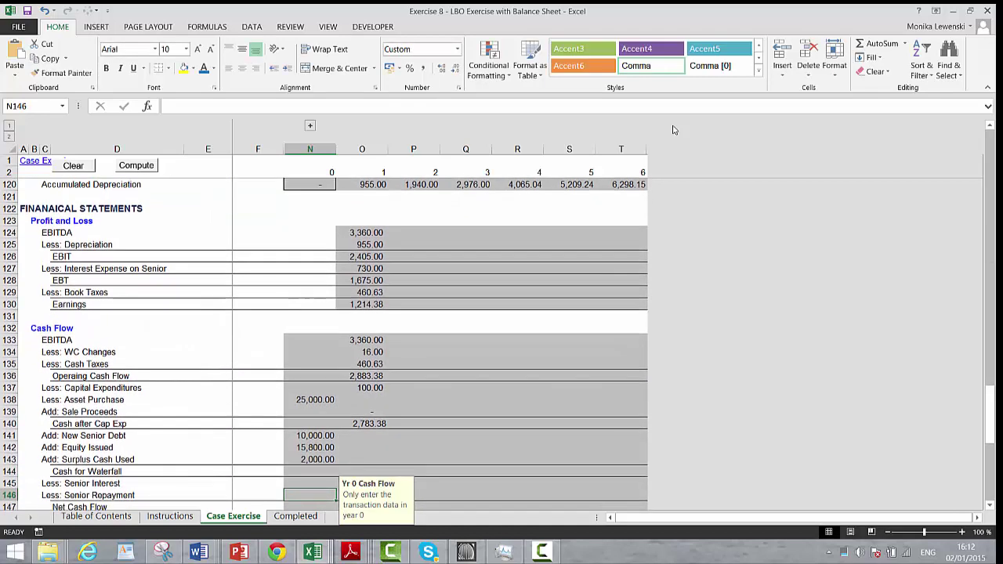
Calculate the period 1 Cash for Waterfall in O144 as the sum of O140, O141, O142 and O143
{"action": "key", "text": "Right"}
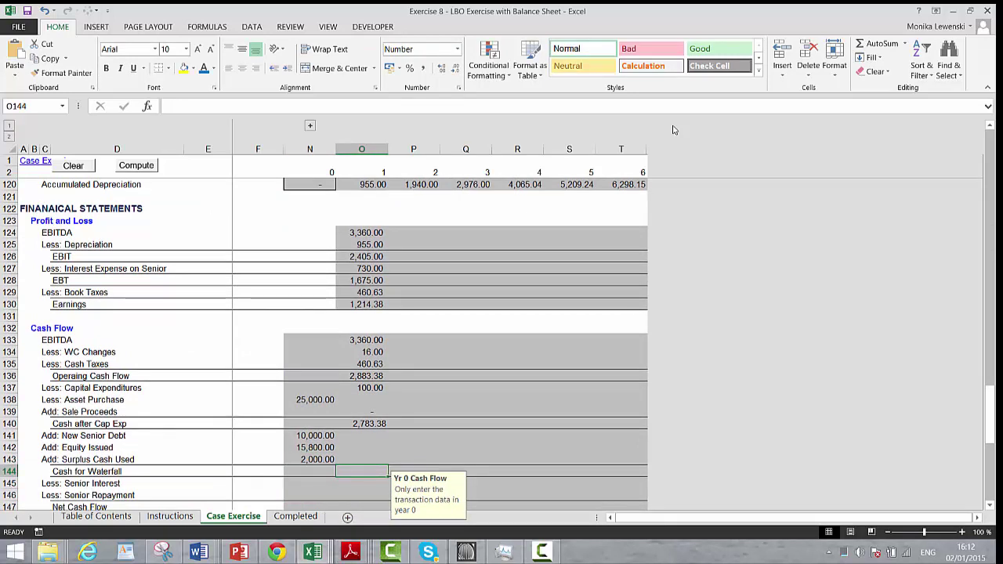
{"action": "type", "text": "="}
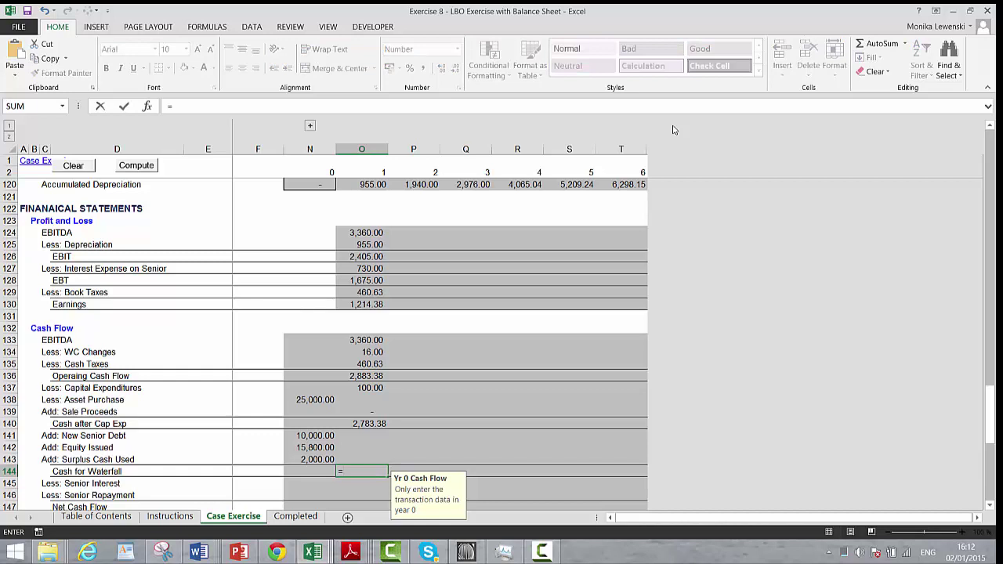
{"action": "key", "text": "Up"}
{"action": "key", "text": "Up"}
{"action": "key", "text": "Up"}
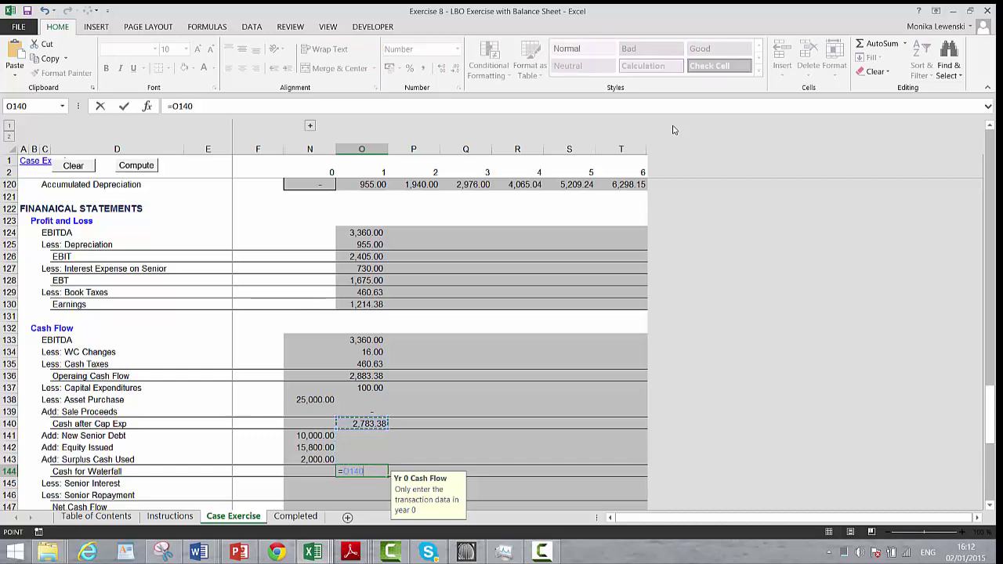
{"action": "type", "text": "+"}
{"action": "key", "text": "Up"}
{"action": "key", "text": "Up"}
{"action": "key", "text": "Up"}
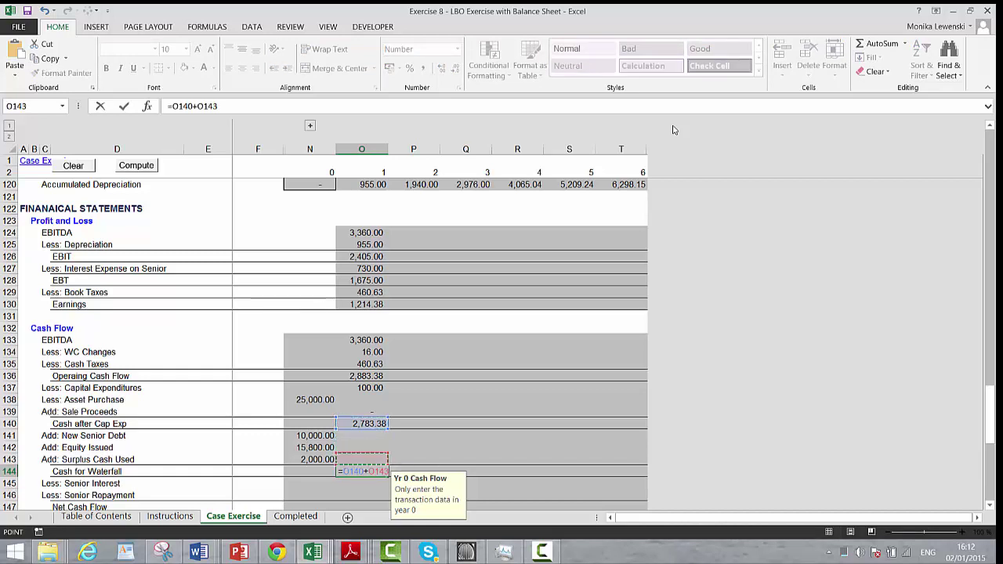
{"action": "type", "text": "+"}
{"action": "key", "text": "Up"}
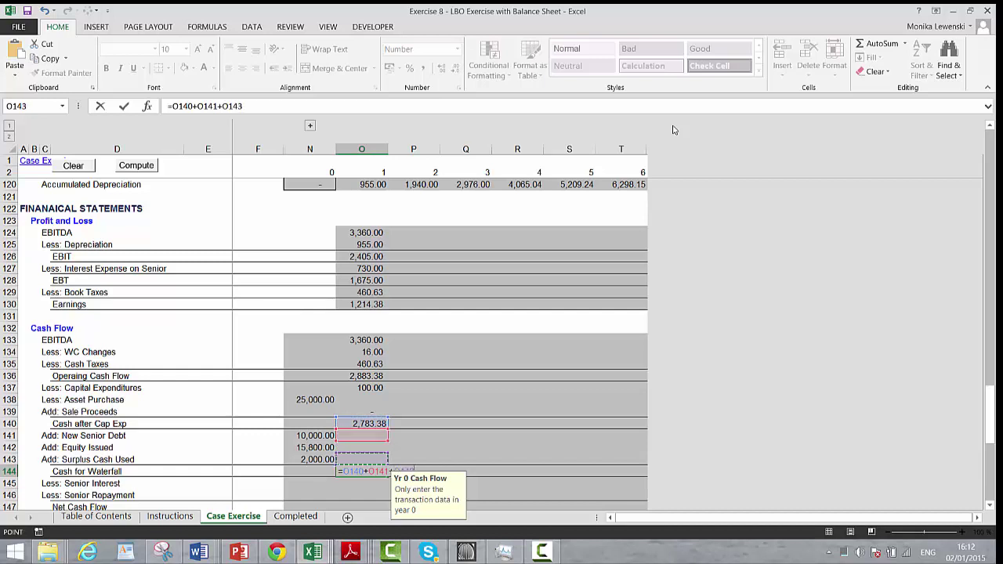
{"action": "type", "text": "+"}
{"action": "key", "text": "Up"}
{"action": "key", "text": "ctrl+Return"}
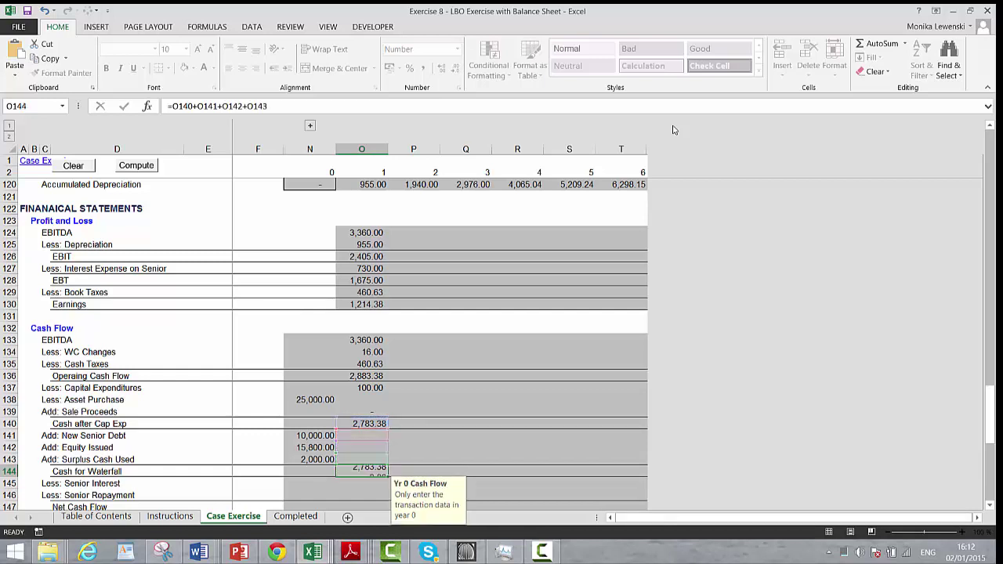
Copy the period 1 Cash for Waterfall formula from O144 into the year 0 cell N144
{"action": "key", "text": "ctrl+c"}
{"action": "key", "text": "Left"}
{"action": "key", "text": "ctrl+v"}
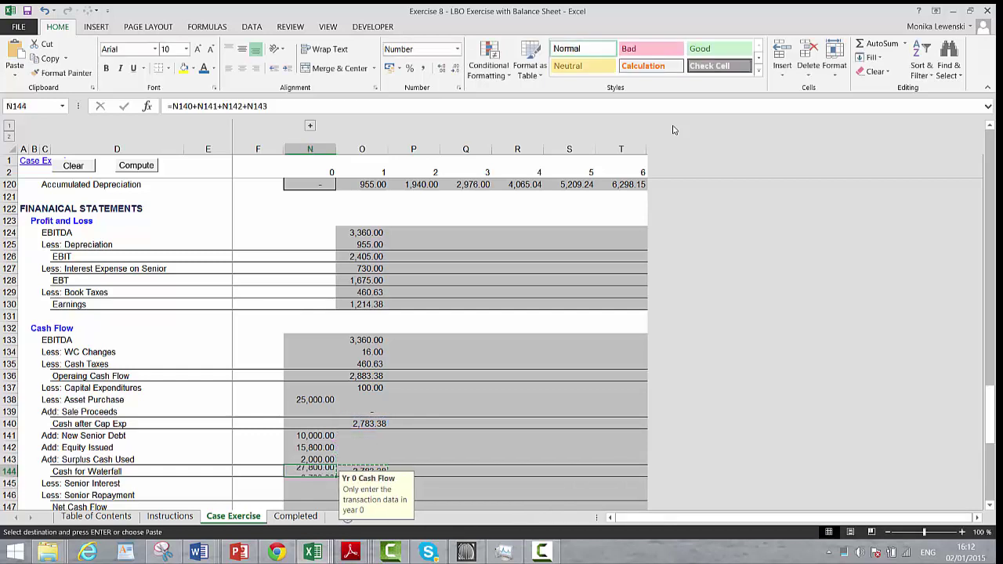
{"action": "key", "text": "Escape"}
Link the period 1 Less: Senior Interest in O145 to the Profit and Loss's Interest Expense on Senior in O127
{"action": "key", "text": "Down"}
{"action": "key", "text": "Down"}
{"action": "scroll", "coordinate": [673, 129], "scroll_direction": "down", "scroll_amount": 1}
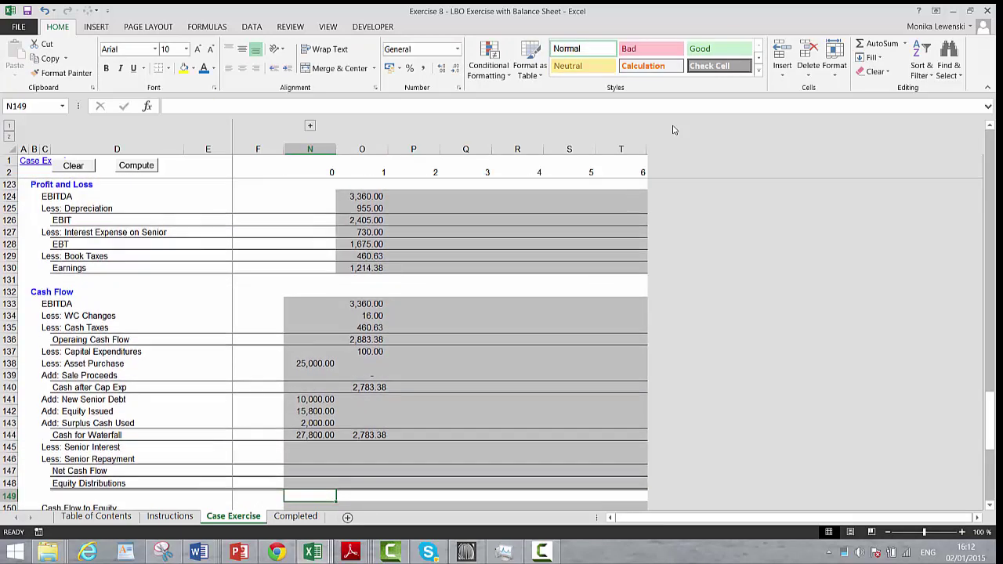
{"action": "key", "text": "Up"}
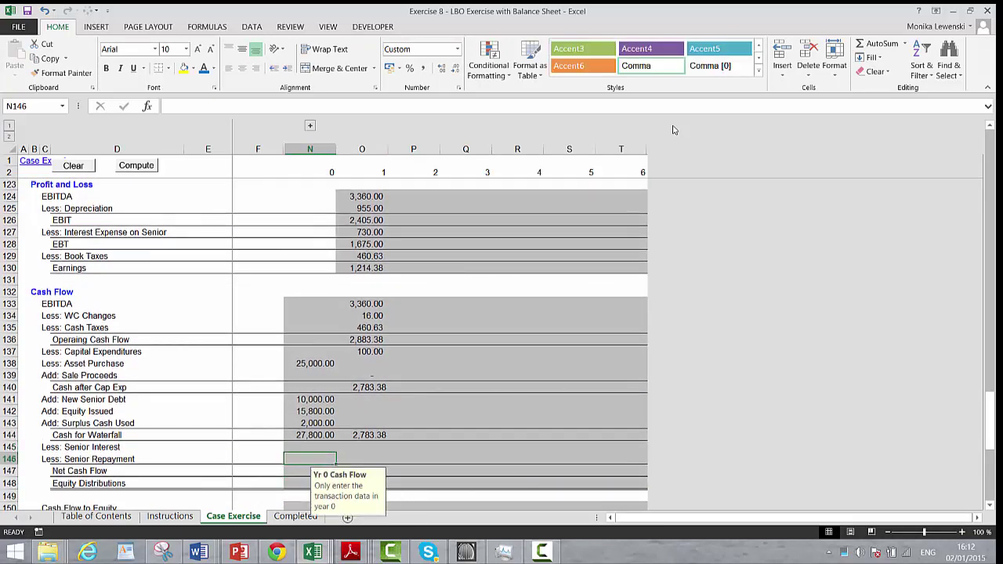
{"action": "key", "text": "Right"}
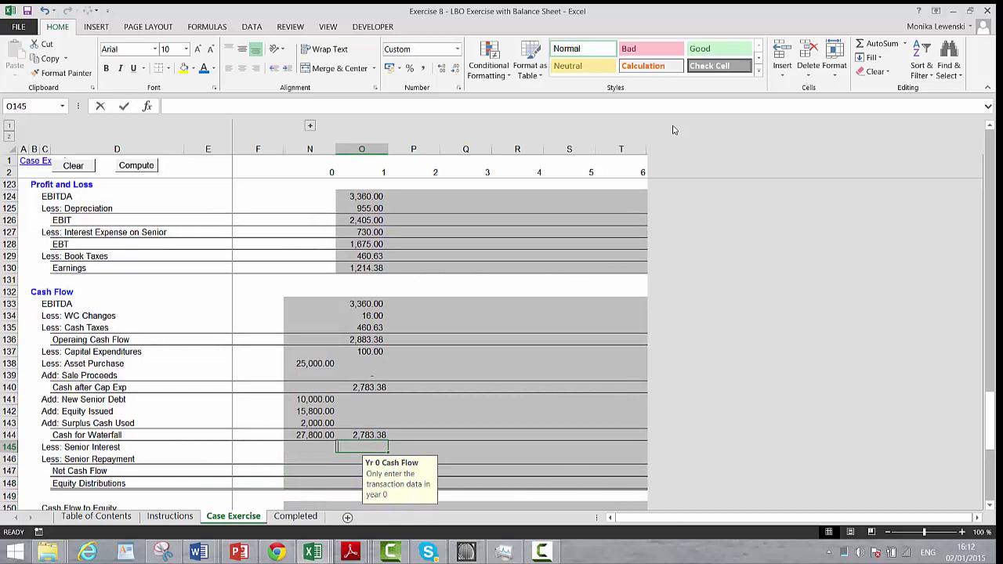
{"action": "type", "text": "="}
{"action": "key", "text": "Up"}
{"action": "key", "text": "Up"}
{"action": "key", "text": "Up"}
{"action": "key", "text": "Up"}
{"action": "key", "text": "Up"}
{"action": "key", "text": "Up"}
{"action": "key", "text": "Up"}
{"action": "key", "text": "Up"}
{"action": "key", "text": "Up"}
{"action": "key", "text": "Up"}
{"action": "key", "text": "Up"}
{"action": "key", "text": "Up"}
{"action": "key", "text": "Up"}
{"action": "key", "text": "Up"}
{"action": "key", "text": "Up"}
{"action": "key", "text": "Up"}
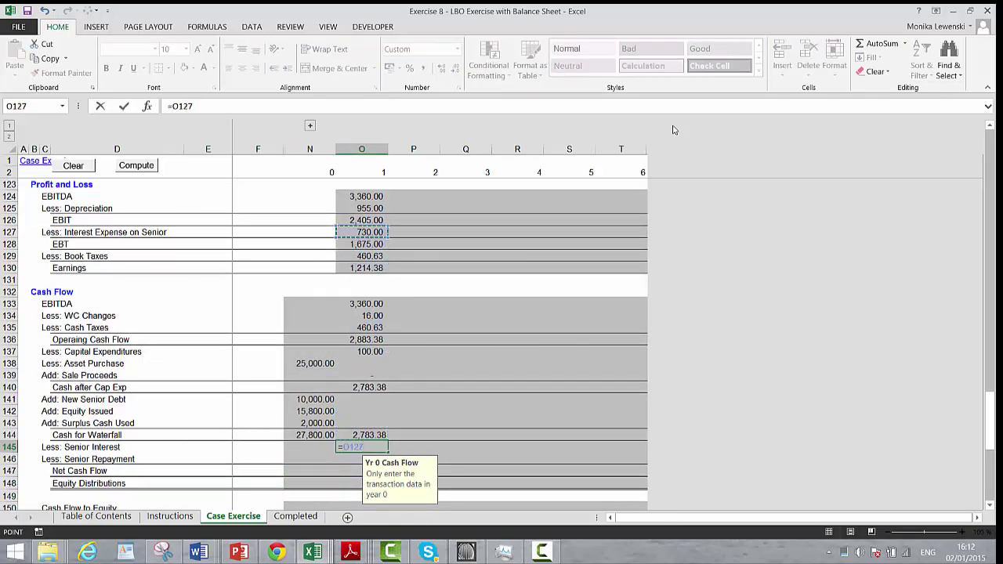
{"action": "key", "text": "Return"}
Link the period 1 Less: Senior Repayment in O146 to the Debt Balance's Less: Repayments in O87
{"action": "type", "text": "="}
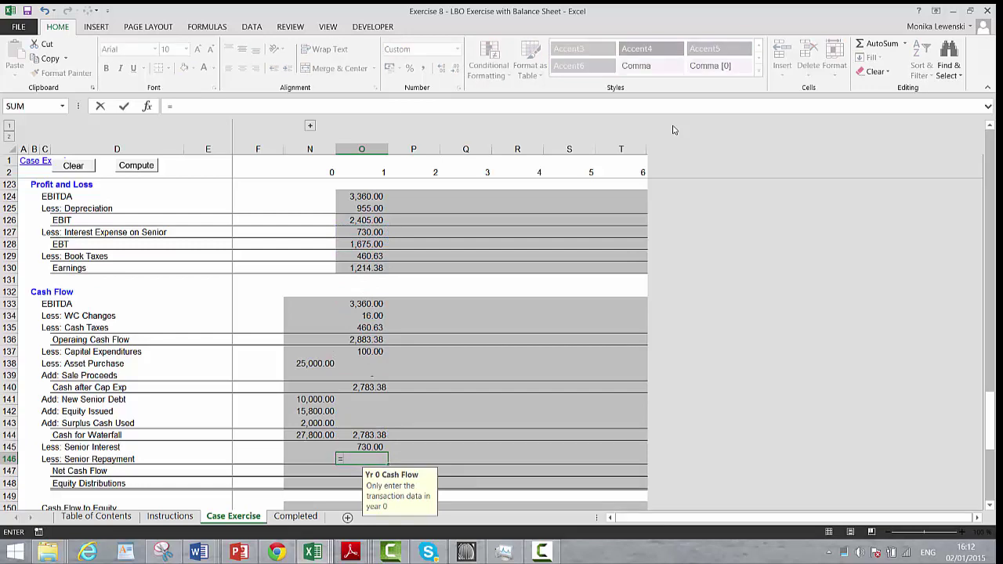
{"action": "key", "text": "Up"}
{"action": "key", "text": "Up"}
{"action": "key", "text": "Up"}
{"action": "key", "text": "Up"}
{"action": "key", "text": "Up"}
{"action": "key", "text": "Up"}
{"action": "key", "text": "Up"}
{"action": "key", "text": "Up"}
{"action": "key", "text": "Up"}
{"action": "key", "text": "Up"}
{"action": "key", "text": "Up"}
{"action": "key", "text": "Up"}
{"action": "key", "text": "Up"}
{"action": "key", "text": "Up"}
{"action": "key", "text": "Up"}
{"action": "key", "text": "Up"}
{"action": "key", "text": "Up"}
{"action": "key", "text": "Up"}
{"action": "key", "text": "Up"}
{"action": "key", "text": "Up"}
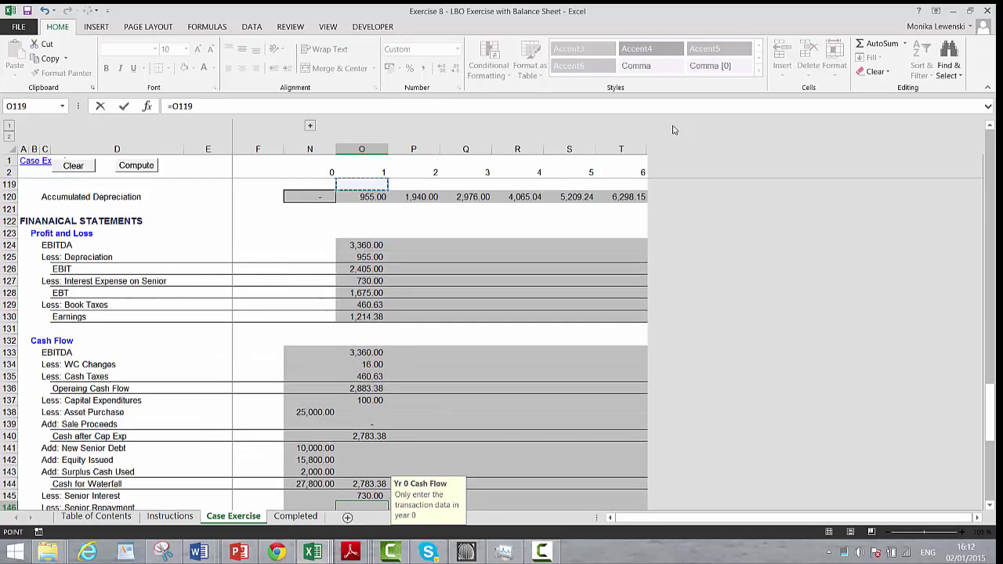
{"action": "key", "text": "Up"}
{"action": "key", "text": "Up"}
{"action": "key", "text": "Up"}
{"action": "key", "text": "Up"}
{"action": "key", "text": "Up"}
{"action": "key", "text": "Up"}
{"action": "key", "text": "Up"}
{"action": "key", "text": "Up"}
{"action": "key", "text": "Up"}
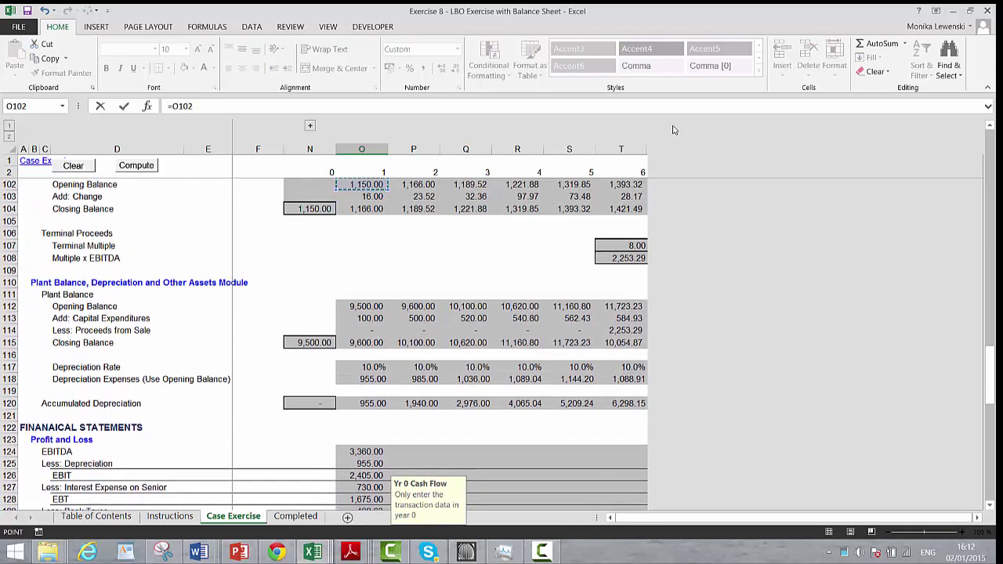
{"action": "key", "text": "Up"}
{"action": "key", "text": "Up"}
{"action": "key", "text": "Up"}
{"action": "key", "text": "Up"}
{"action": "key", "text": "Up"}
{"action": "key", "text": "Up"}
{"action": "key", "text": "Up"}
{"action": "key", "text": "Up"}
{"action": "key", "text": "Up"}
{"action": "key", "text": "Up"}
{"action": "key", "text": "Up"}
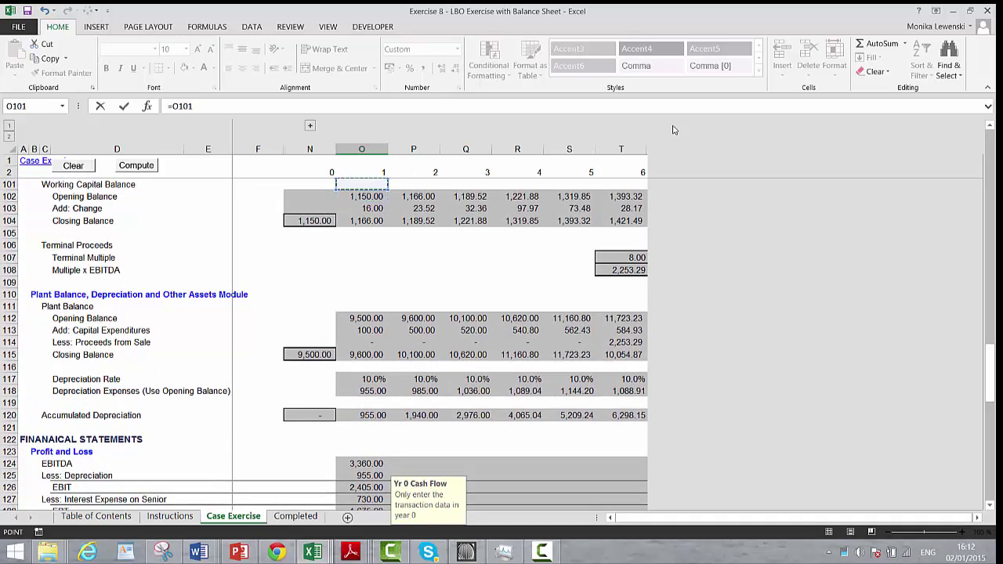
{"action": "key", "text": "Up"}
{"action": "key", "text": "Up"}
{"action": "key", "text": "Up"}
{"action": "key", "text": "Up"}
{"action": "key", "text": "Up"}
{"action": "key", "text": "Up"}
{"action": "key", "text": "Up"}
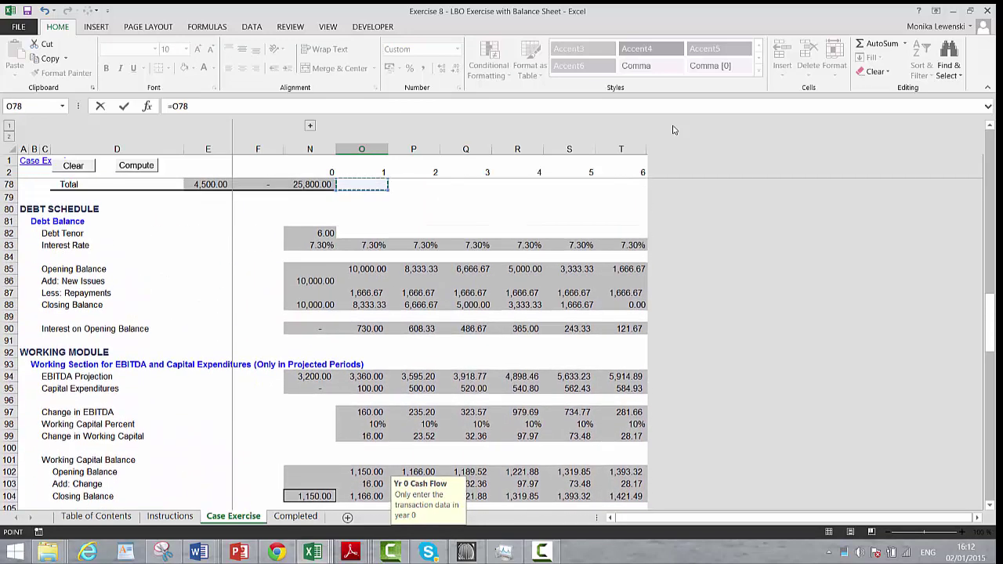
{"action": "key", "text": "Down"}
{"action": "key", "text": "Down"}
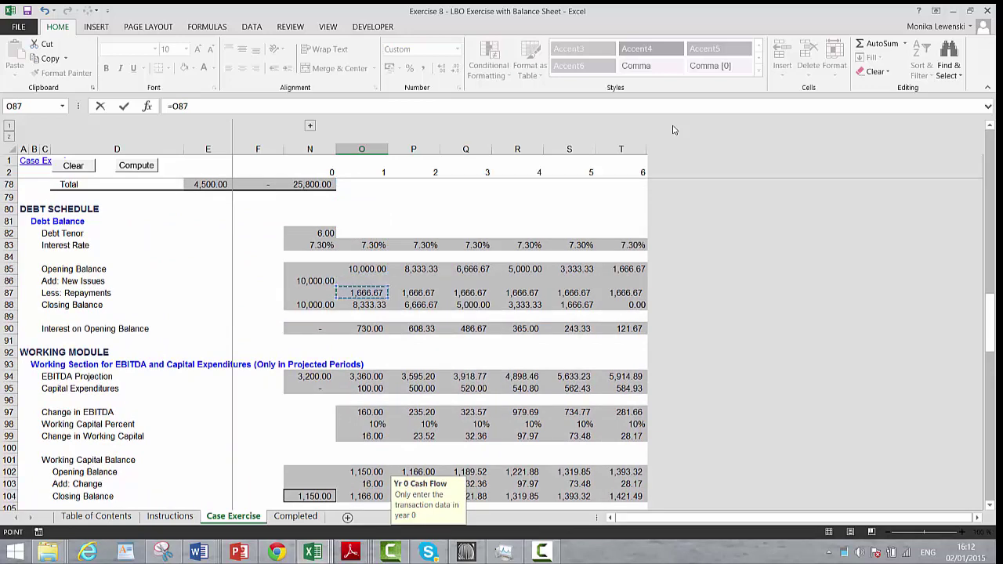
{"action": "key", "text": "Return"}
Link the year 0 Less: Senior Repayment in N146 to the Retirement of Debt under Uses of Funds in N52
{"action": "key", "text": "Left"}
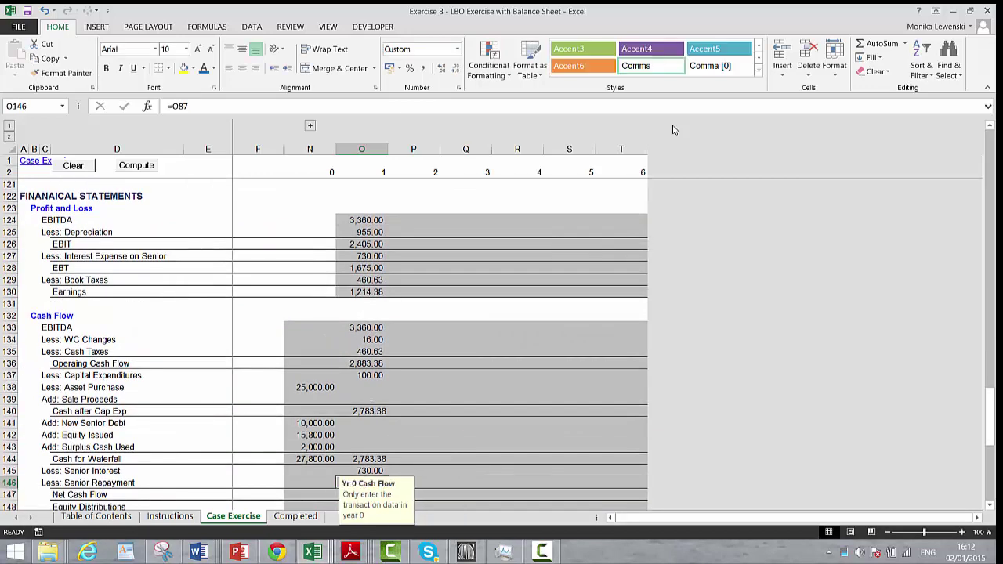
{"action": "type", "text": "="}
{"action": "key", "text": "Page_Up"}
{"action": "key", "text": "Page_Up"}
{"action": "key", "text": "Page_Up"}
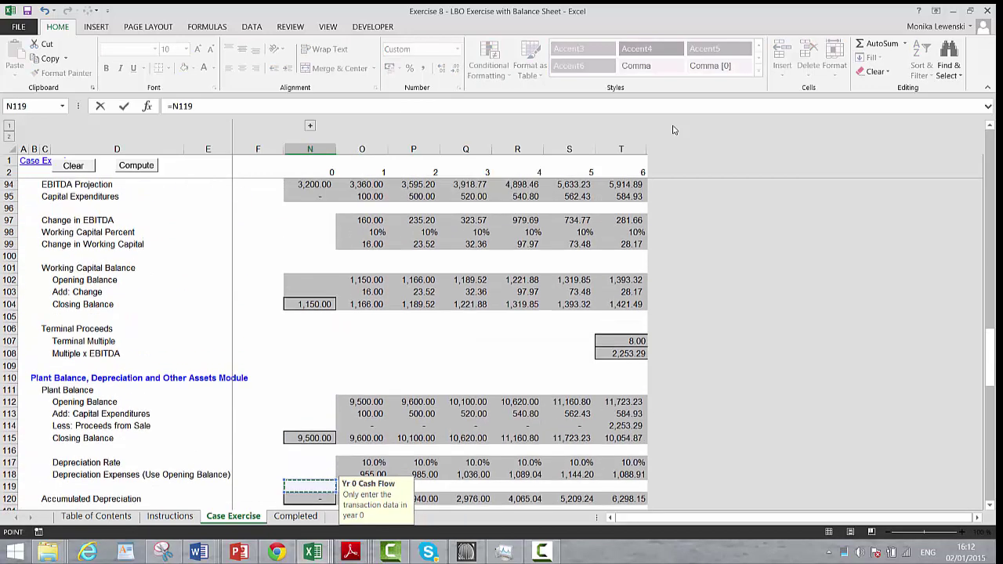
{"action": "key", "text": "Page_Up"}
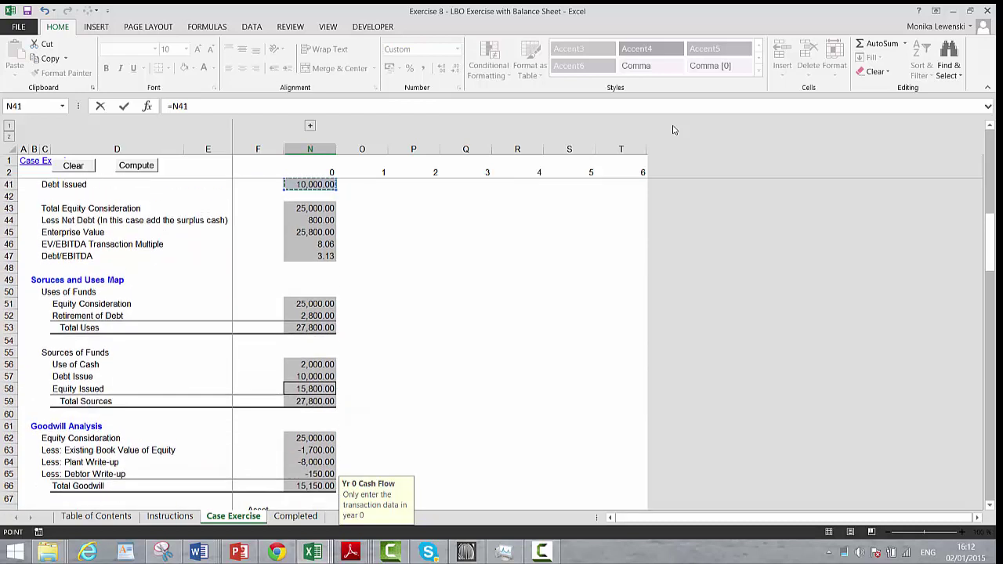
{"action": "key", "text": "Left"}
{"action": "key", "text": "Left"}
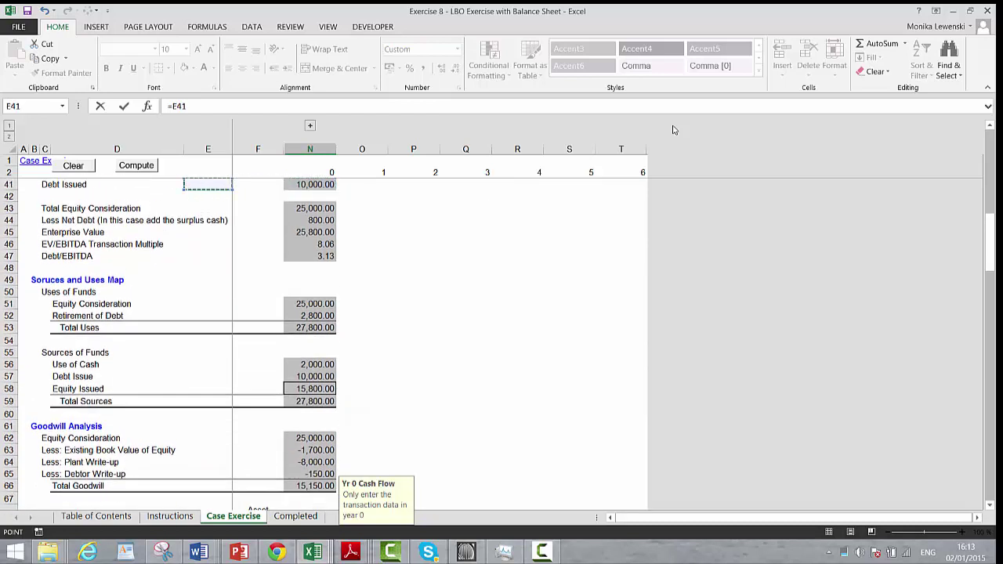
{"action": "key", "text": "Down"}
{"action": "key", "text": "Down"}
{"action": "key", "text": "Right"}
{"action": "key", "text": "Down"}
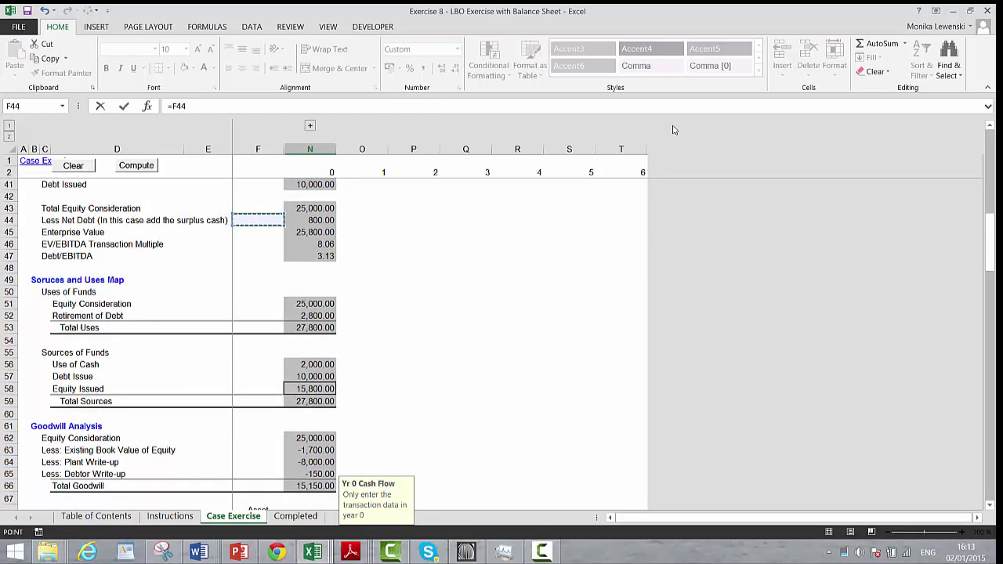
{"action": "key", "text": "Down"}
{"action": "key", "text": "Right"}
{"action": "key", "text": "Down"}
{"action": "key", "text": "Down"}
{"action": "key", "text": "Down"}
{"action": "key", "text": "Down"}
{"action": "key", "text": "Down"}
{"action": "key", "text": "Down"}
{"action": "key", "text": "Down"}
{"action": "key", "text": "Down"}
{"action": "key", "text": "Down"}
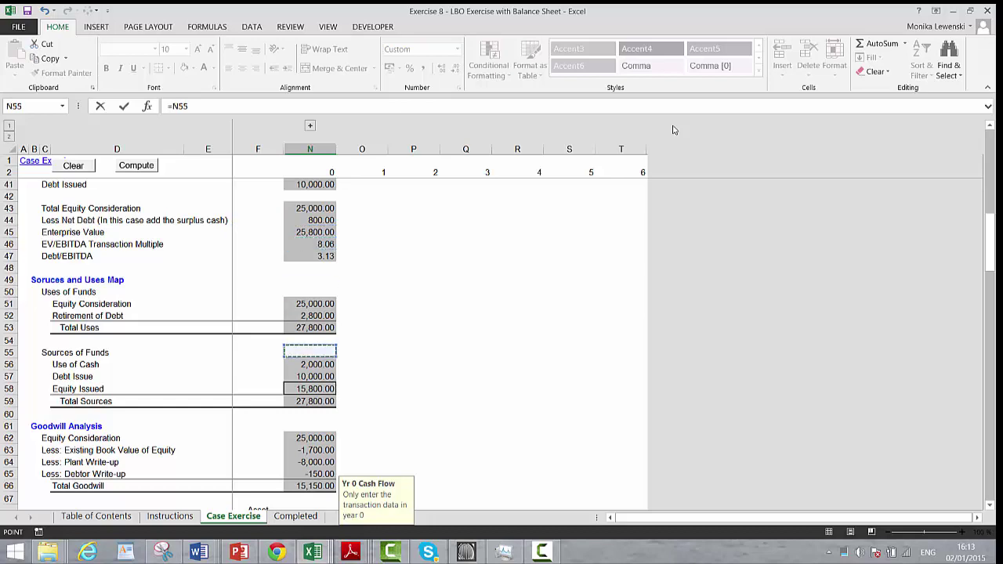
{"action": "key", "text": "Up"}
{"action": "key", "text": "Up"}
{"action": "key", "text": "Up"}
{"action": "key", "text": "Return"}
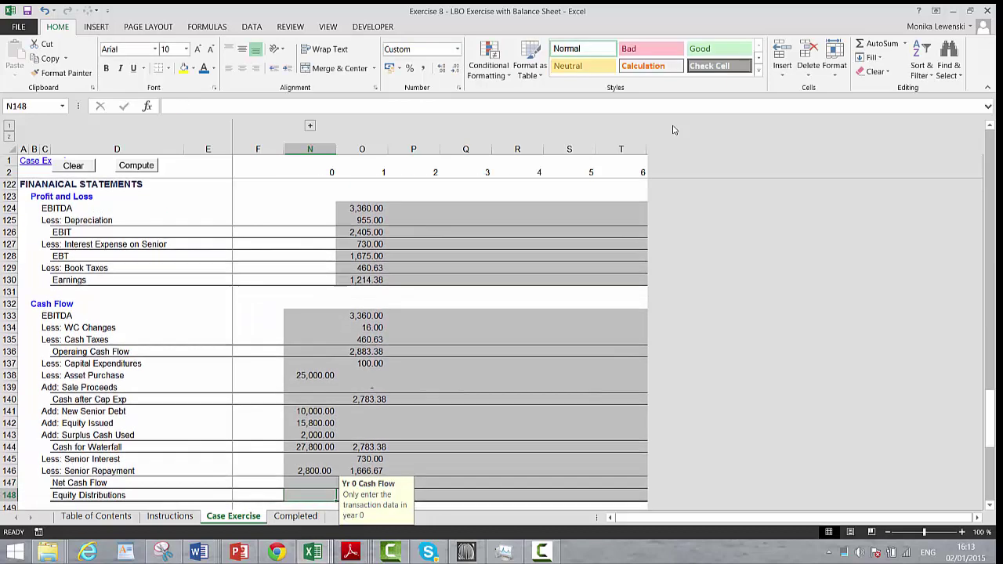
Calculate the period 1 Net Cash Flow in O147 as Cash for Waterfall less Senior Interest and Senior Repayment (=O144-O145-O146)
{"action": "key", "text": "Down"}
{"action": "key", "text": "Up"}
{"action": "key", "text": "Up"}
{"action": "key", "text": "Right"}
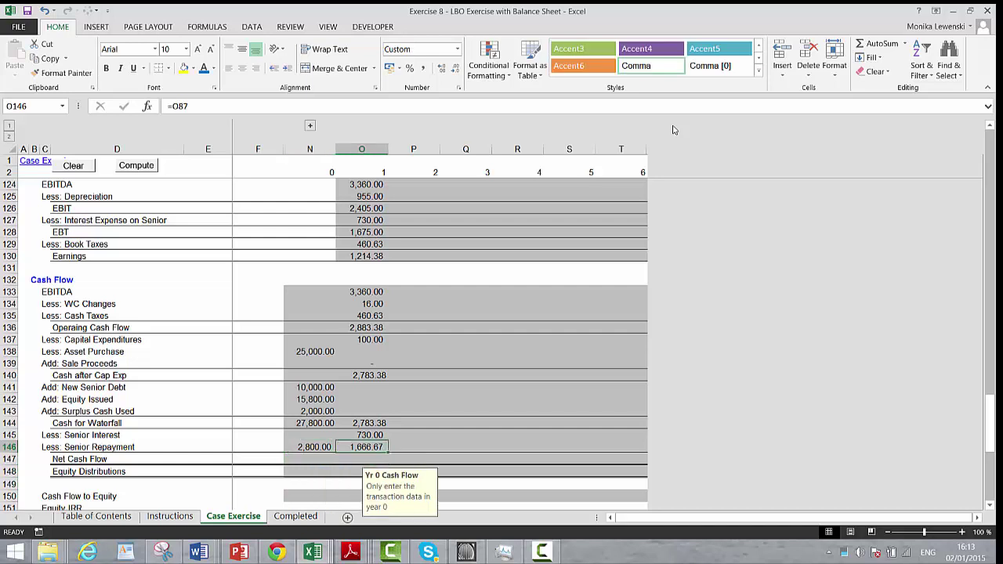
{"action": "key", "text": "Down"}
{"action": "type", "text": "="}
{"action": "key", "text": "Up"}
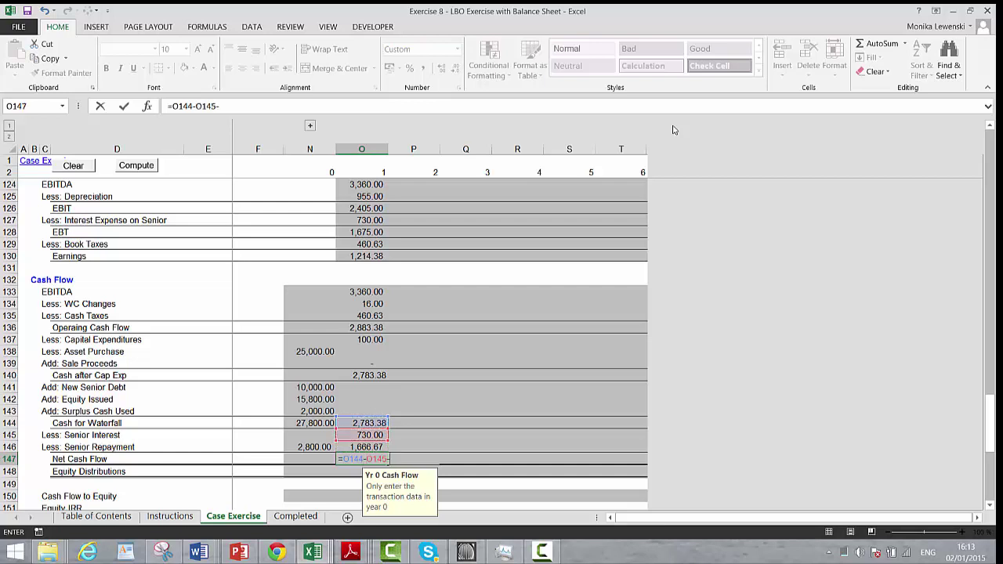
{"action": "key", "text": "Return"}
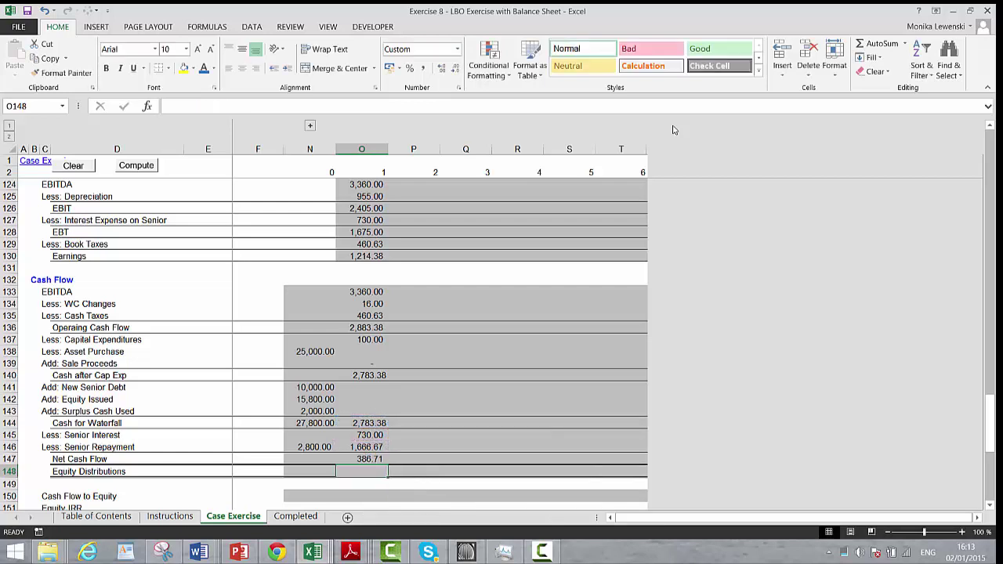
Link the period 1 Equity Distributions in O148 to the Net Cash Flow in O147
{"action": "key", "text": "Down"}
{"action": "key", "text": "Up"}
{"action": "type", "text": "="}
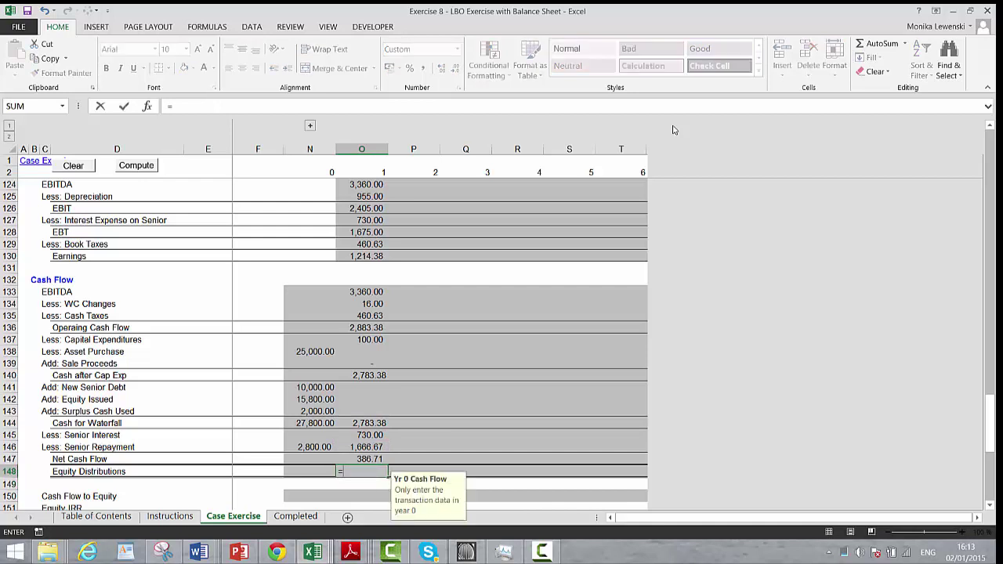
{"action": "key", "text": "Return"}
Fill the period 1 Profit and Loss and Cash Flow formulas across to period 6, covering O124:T148
{"action": "key", "text": "Up"}
{"action": "key", "text": "Up"}
{"action": "key", "text": "Up"}
{"action": "key", "text": "Up"}
{"action": "key", "text": "Up"}
{"action": "key", "text": "Up"}
{"action": "key", "text": "Up"}
{"action": "key", "text": "Up"}
{"action": "key", "text": "Up"}
{"action": "key", "text": "Up"}
{"action": "key", "text": "Up"}
{"action": "key", "text": "Up"}
{"action": "key", "text": "Up"}
{"action": "key", "text": "Up"}
{"action": "key", "text": "Up"}
{"action": "key", "text": "Up"}
{"action": "key", "text": "Up"}
{"action": "key", "text": "Up"}
{"action": "key", "text": "Up"}
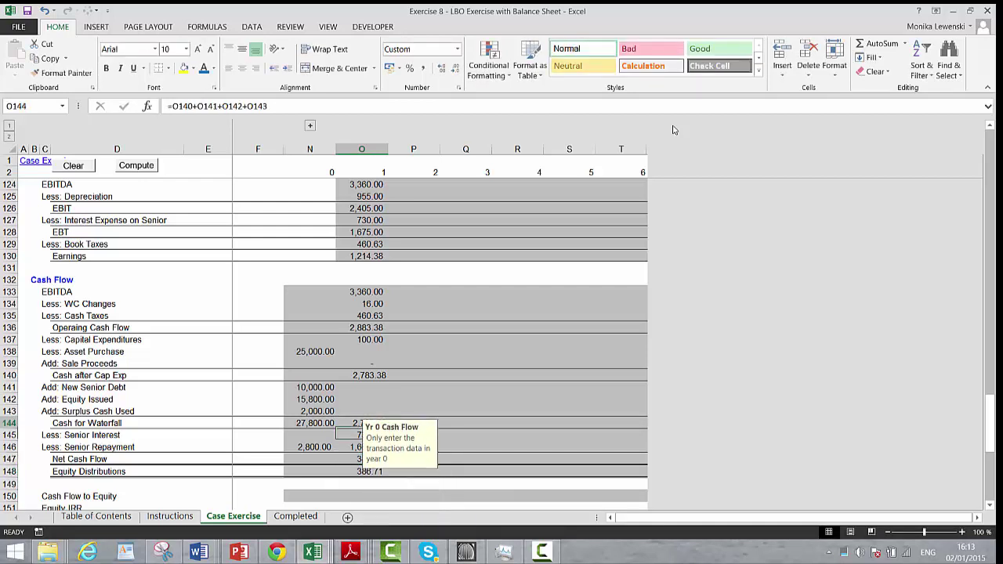
{"action": "key", "text": "Up"}
{"action": "key", "text": "Up"}
{"action": "key", "text": "Up"}
{"action": "key", "text": "Up"}
{"action": "key", "text": "Up"}
{"action": "key", "text": "Up"}
{"action": "key", "text": "Up"}
{"action": "key", "text": "Up"}
{"action": "key", "text": "Up"}
{"action": "key", "text": "Up"}
{"action": "key", "text": "Up"}
{"action": "key", "text": "Up"}
{"action": "key", "text": "Up"}
{"action": "key", "text": "Down"}
{"action": "key", "text": "Down"}
{"action": "key", "text": "Down"}
{"action": "key", "text": "Down"}
{"action": "key", "text": "Down"}
{"action": "key", "text": "Down"}
{"action": "key", "text": "Down"}
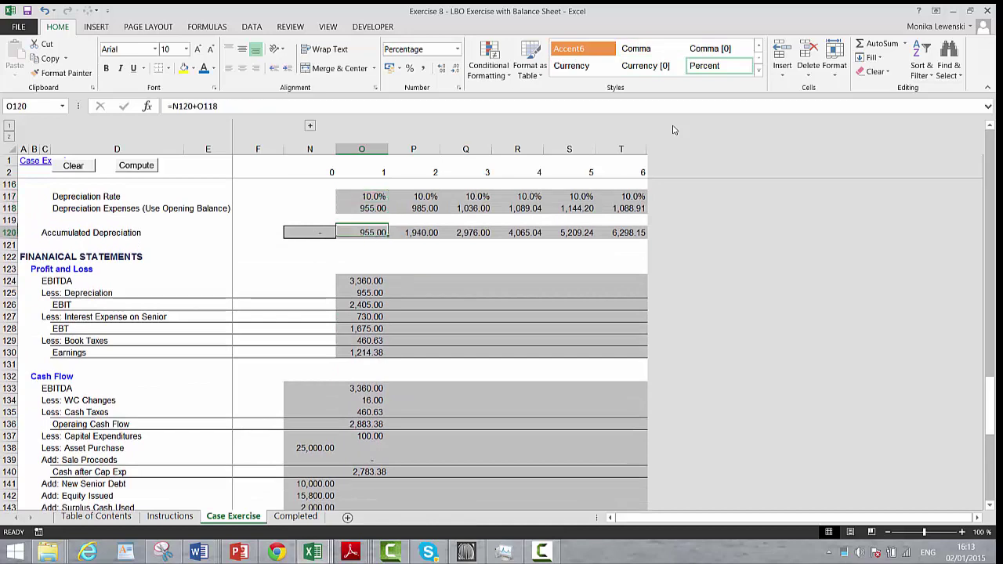
{"action": "key", "text": "shift+Down"}
{"action": "key", "text": "shift+Down"}
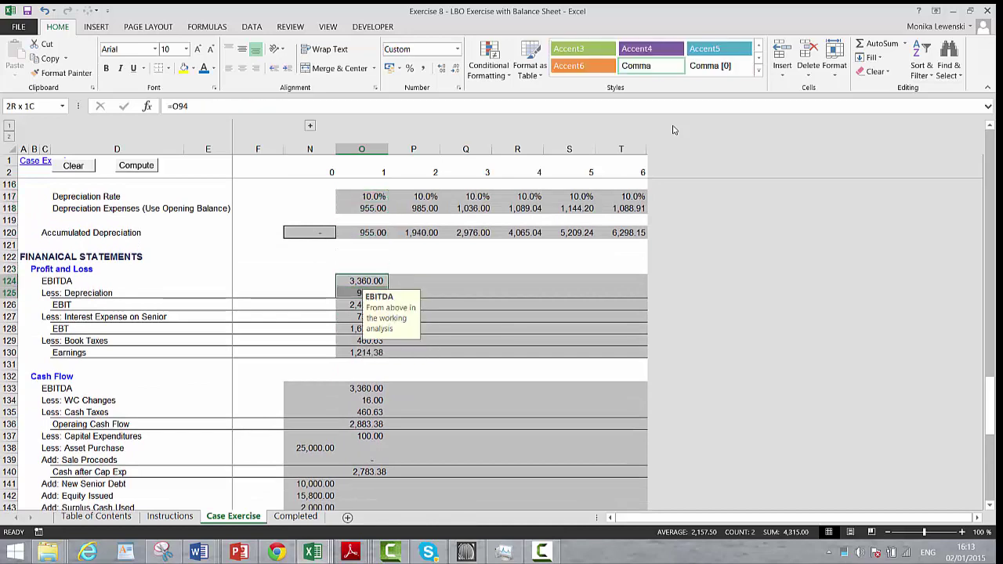
{"action": "key", "text": "shift+Down"}
{"action": "key", "text": "shift+Down"}
{"action": "key", "text": "shift+Down"}
{"action": "key", "text": "shift+Down"}
{"action": "key", "text": "shift+Down"}
{"action": "key", "text": "shift+Down"}
{"action": "key", "text": "shift+Down"}
{"action": "key", "text": "shift+Down"}
{"action": "key", "text": "shift+Down"}
{"action": "key", "text": "shift+Down"}
{"action": "key", "text": "shift+Down"}
{"action": "key", "text": "shift+Down"}
{"action": "key", "text": "shift+Down"}
{"action": "key", "text": "shift+Down"}
{"action": "key", "text": "shift+Down"}
{"action": "key", "text": "shift+Down"}
{"action": "key", "text": "shift+Down"}
{"action": "key", "text": "shift+Down"}
{"action": "key", "text": "shift+Down"}
{"action": "key", "text": "shift+Down"}
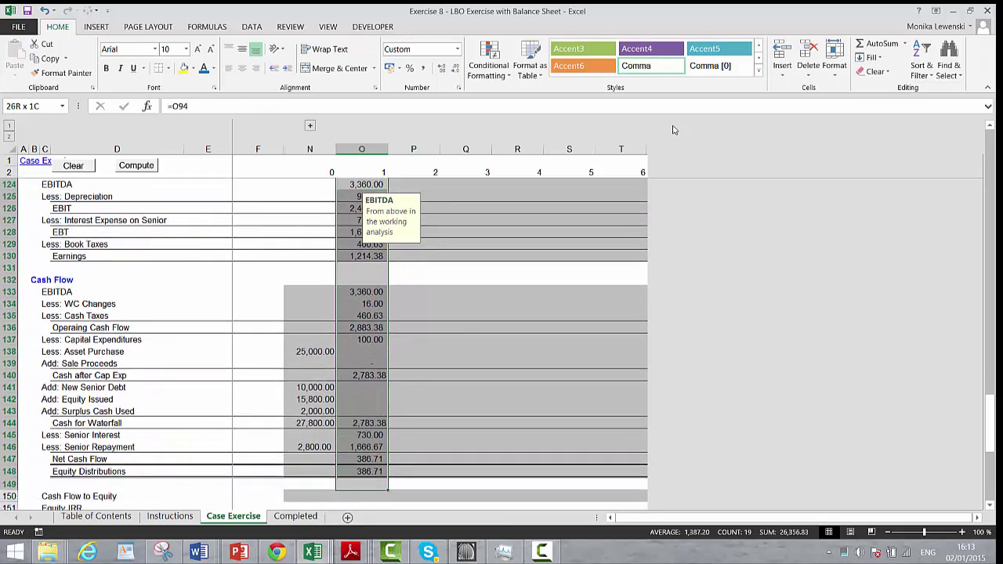
{"action": "key", "text": "shift+Right"}
{"action": "key", "text": "shift+Right"}
{"action": "key", "text": "shift+Right"}
{"action": "key", "text": "shift+Right"}
{"action": "key", "text": "shift+Right"}
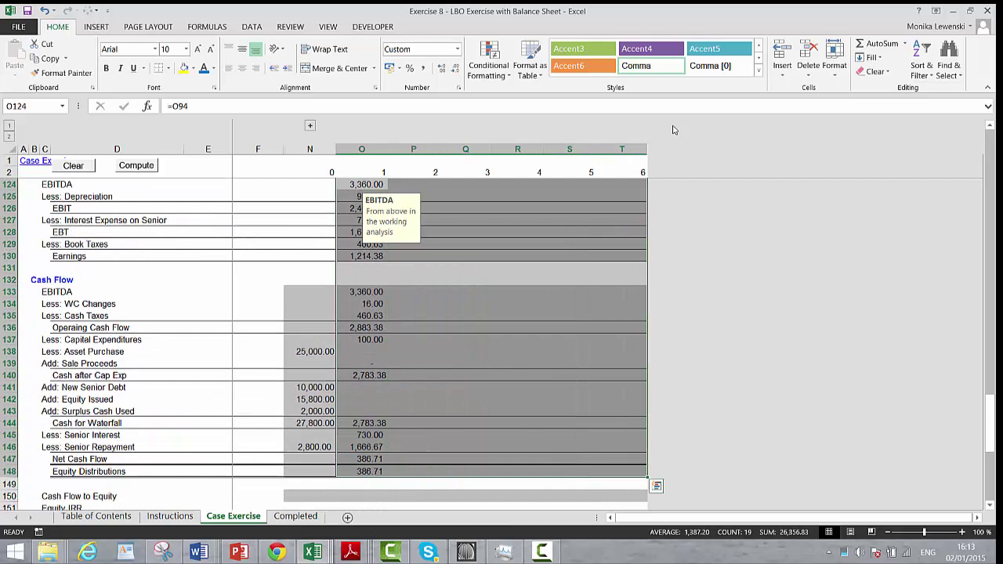
Set the year 0 Cash Flow to Equity in N150 to the negative of Equity Issued under Sources of Funds (=-N58)
{"action": "key", "text": "Down"}
{"action": "key", "text": "Down"}
{"action": "key", "text": "Down"}
{"action": "key", "text": "Down"}
{"action": "key", "text": "Down"}
{"action": "key", "text": "Down"}
{"action": "key", "text": "Down"}
{"action": "key", "text": "Down"}
{"action": "key", "text": "Down"}
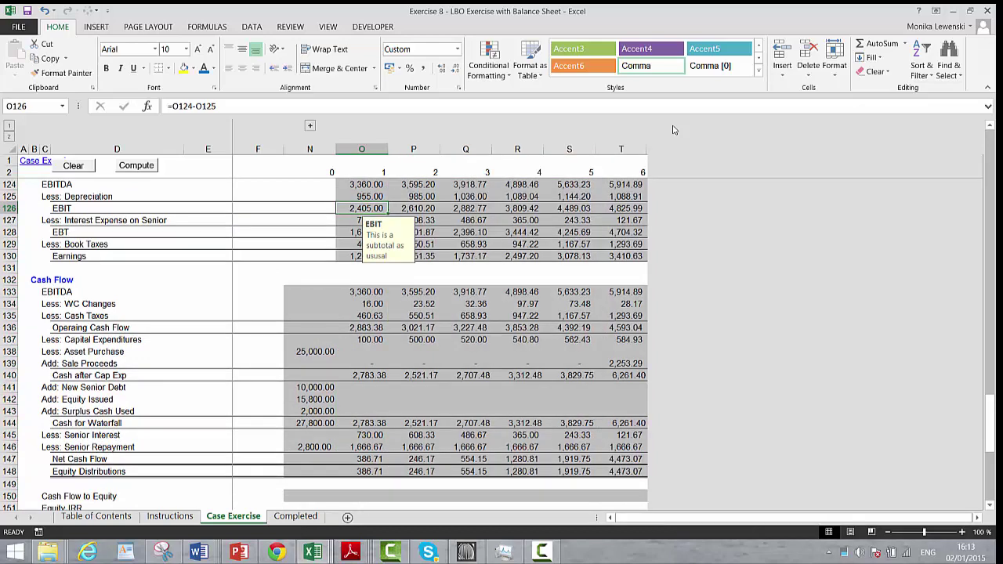
{"action": "key", "text": "Down"}
{"action": "key", "text": "Down"}
{"action": "key", "text": "Down"}
{"action": "key", "text": "Down"}
{"action": "key", "text": "Down"}
{"action": "key", "text": "Down"}
{"action": "key", "text": "Down"}
{"action": "key", "text": "Down"}
{"action": "key", "text": "Down"}
{"action": "key", "text": "Down"}
{"action": "key", "text": "Down"}
{"action": "key", "text": "Down"}
{"action": "key", "text": "Down"}
{"action": "key", "text": "Down"}
{"action": "key", "text": "Down"}
{"action": "key", "text": "Down"}
{"action": "key", "text": "Down"}
{"action": "key", "text": "Down"}
{"action": "key", "text": "Down"}
{"action": "key", "text": "Down"}
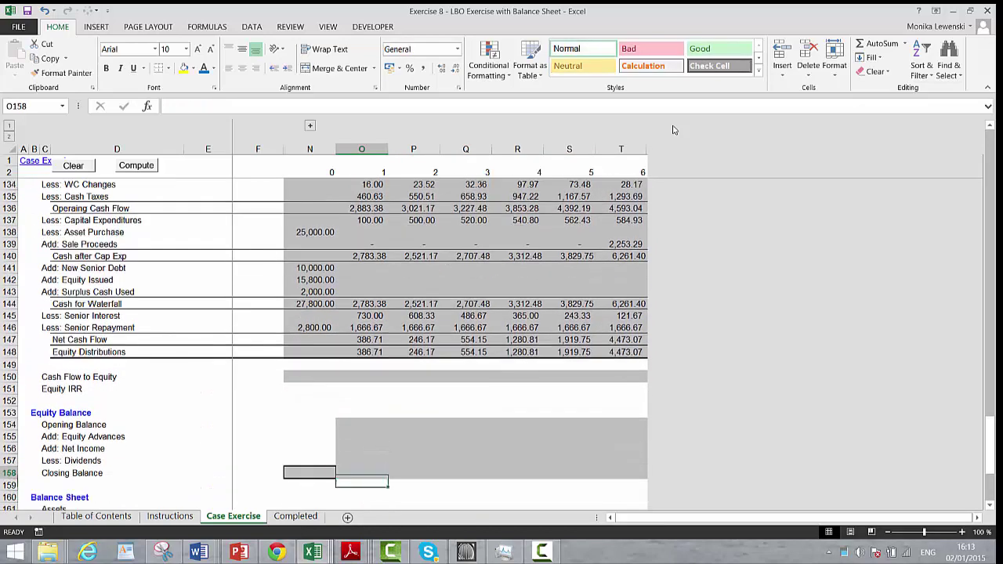
{"action": "key", "text": "Up"}
{"action": "key", "text": "Up"}
{"action": "key", "text": "Up"}
{"action": "key", "text": "Up"}
{"action": "key", "text": "Up"}
{"action": "key", "text": "Up"}
{"action": "key", "text": "Left"}
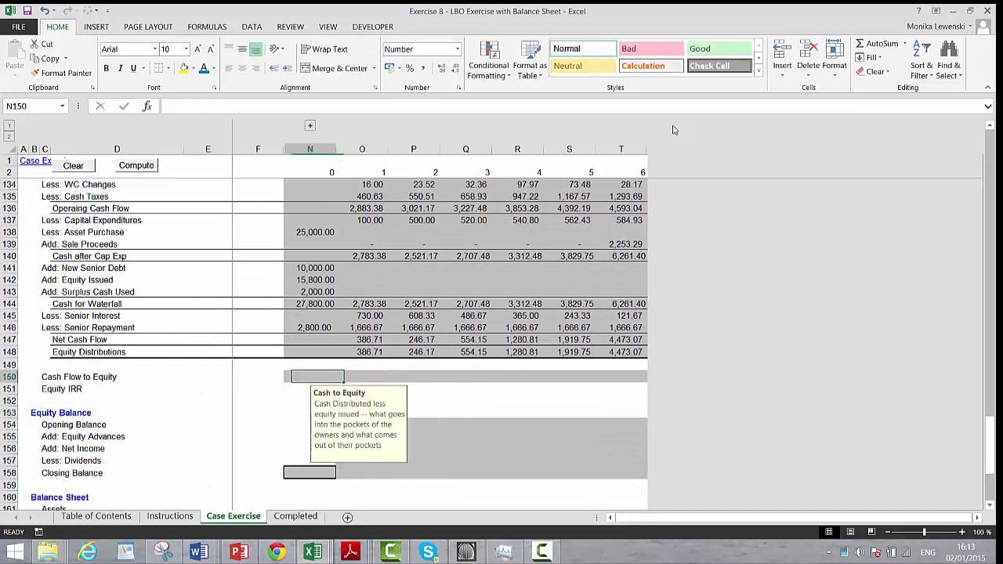
{"action": "type", "text": "="}
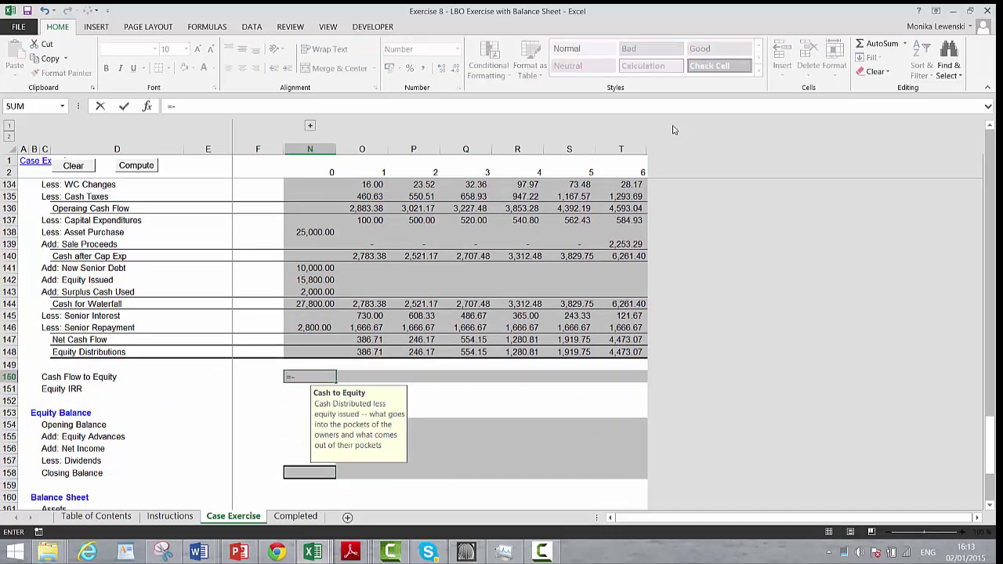
{"action": "type", "text": "-"}
{"action": "key", "text": "Up"}
{"action": "key", "text": "Up"}
{"action": "key", "text": "Up"}
{"action": "key", "text": "Up"}
{"action": "key", "text": "Up"}
{"action": "key", "text": "Up"}
{"action": "key", "text": "Up"}
{"action": "key", "text": "Up"}
{"action": "key", "text": "Up"}
{"action": "key", "text": "Up"}
{"action": "key", "text": "Up"}
{"action": "key", "text": "Up"}
{"action": "key", "text": "Up"}
{"action": "key", "text": "Up"}
{"action": "key", "text": "Up"}
{"action": "key", "text": "Up"}
{"action": "key", "text": "Up"}
{"action": "key", "text": "Up"}
{"action": "key", "text": "Up"}
{"action": "key", "text": "Up"}
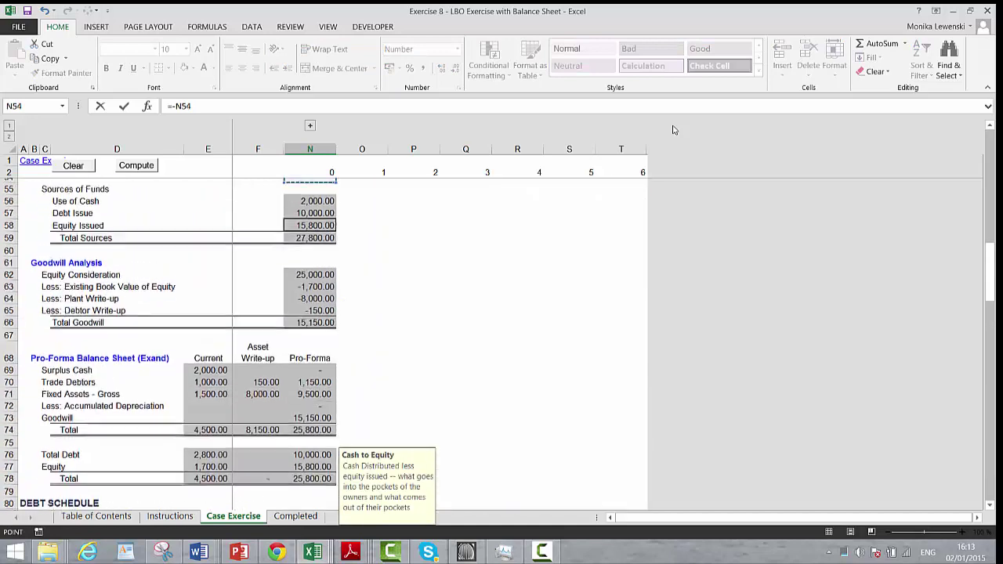
{"action": "key", "text": "Down"}
{"action": "key", "text": "Down"}
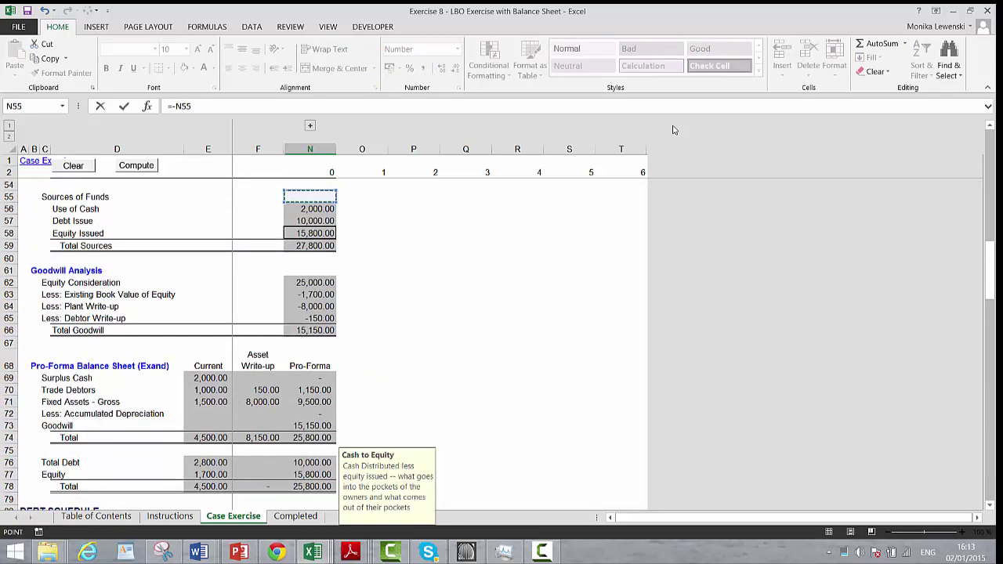
{"action": "key", "text": "Down"}
{"action": "key", "text": "Down"}
{"action": "key", "text": "Return"}
Link the period 1 Cash Flow to Equity in O150 to the Equity Distributions in O148
{"action": "key", "text": "Up"}
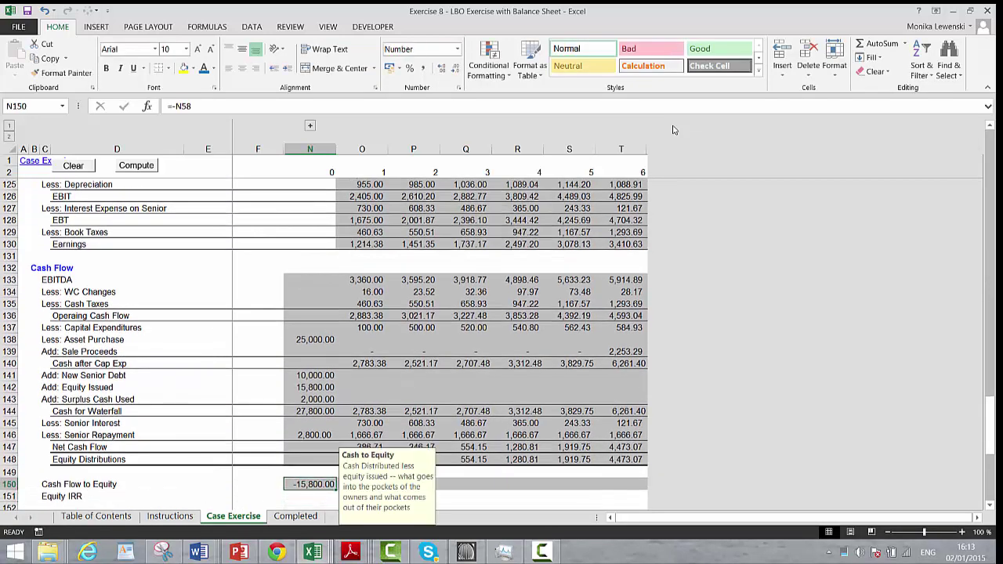
{"action": "key", "text": "Right"}
{"action": "type", "text": "="}
{"action": "key", "text": "Up"}
{"action": "key", "text": "Up"}
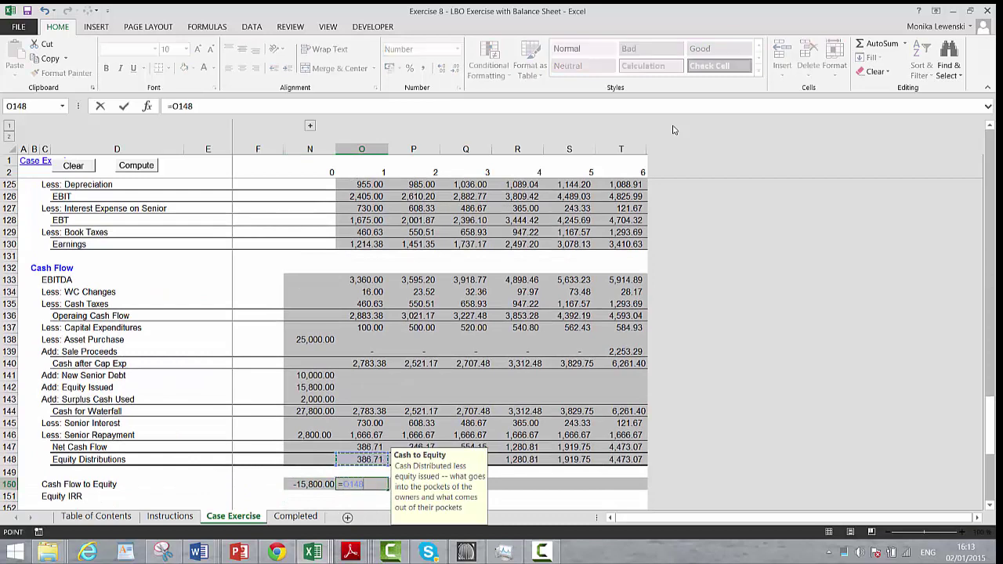
{"action": "key", "text": "Return"}
Fill the period 1 Cash Flow to Equity formula from O150 across to period 6 in T150
{"action": "key", "text": "Up"}
{"action": "key", "text": "shift+Right"}
{"action": "key", "text": "shift+Right"}
{"action": "key", "text": "shift+Right"}
{"action": "key", "text": "shift+Right"}
{"action": "key", "text": "shift+Right"}
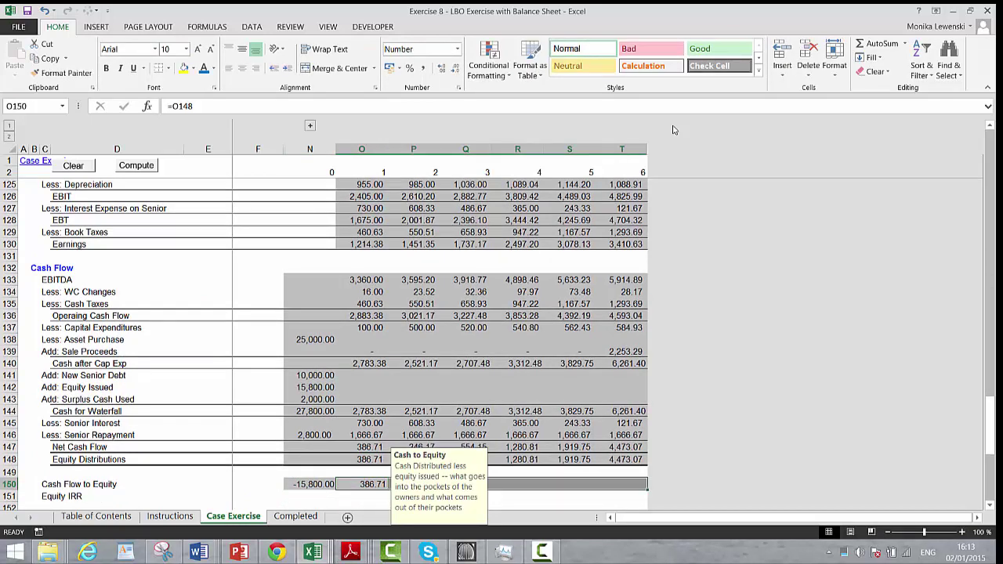
{"action": "key", "text": "ctrl+r"}
{"action": "key", "text": "Right"}
{"action": "key", "text": "Right"}
{"action": "key", "text": "Right"}
{"action": "key", "text": "Right"}
{"action": "key", "text": "Right"}
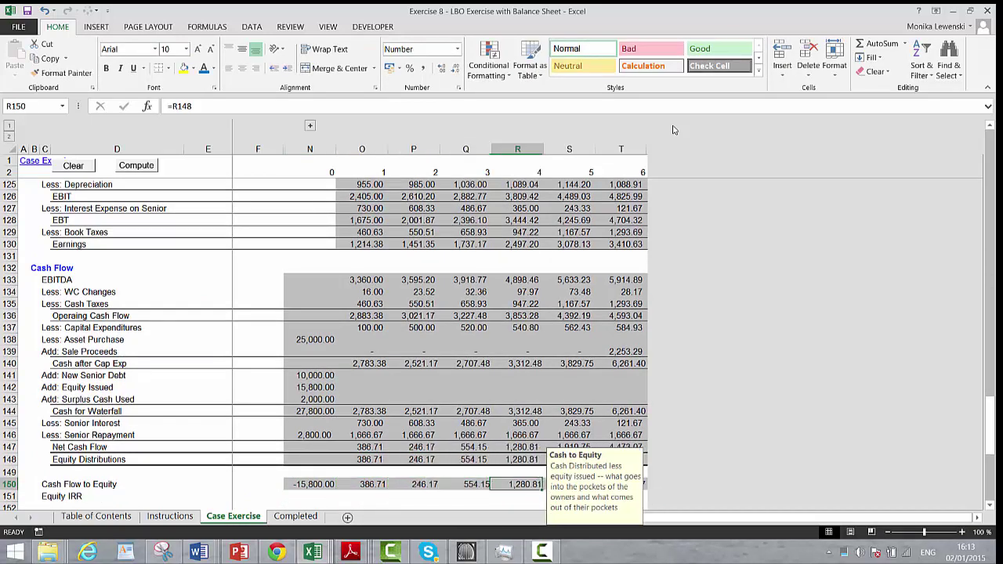
Examine the period 6 Cash Flow formulas in column T, between Sale Proceeds and Cash Flow to Equity
{"action": "key", "text": "Up"}
{"action": "key", "text": "Up"}
{"action": "key", "text": "Up"}
{"action": "key", "text": "Up"}
{"action": "key", "text": "Up"}
{"action": "key", "text": "Up"}
{"action": "key", "text": "Up"}
{"action": "key", "text": "Up"}
{"action": "key", "text": "Up"}
{"action": "key", "text": "Up"}
{"action": "key", "text": "Up"}
{"action": "key", "text": "Up"}
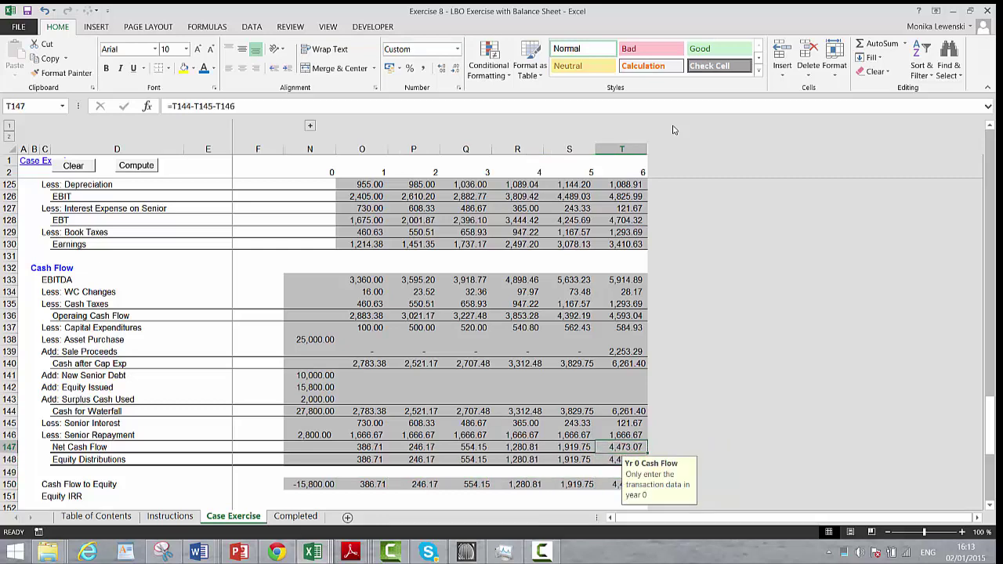
{"action": "key", "text": "Down"}
{"action": "key", "text": "Down"}
{"action": "key", "text": "Down"}
{"action": "key", "text": "Down"}
{"action": "key", "text": "Down"}
{"action": "key", "text": "Down"}
{"action": "key", "text": "Down"}
{"action": "key", "text": "Down"}
{"action": "key", "text": "Down"}
{"action": "key", "text": "Down"}
{"action": "key", "text": "Down"}
{"action": "key", "text": "Down"}
{"action": "key", "text": "Down"}
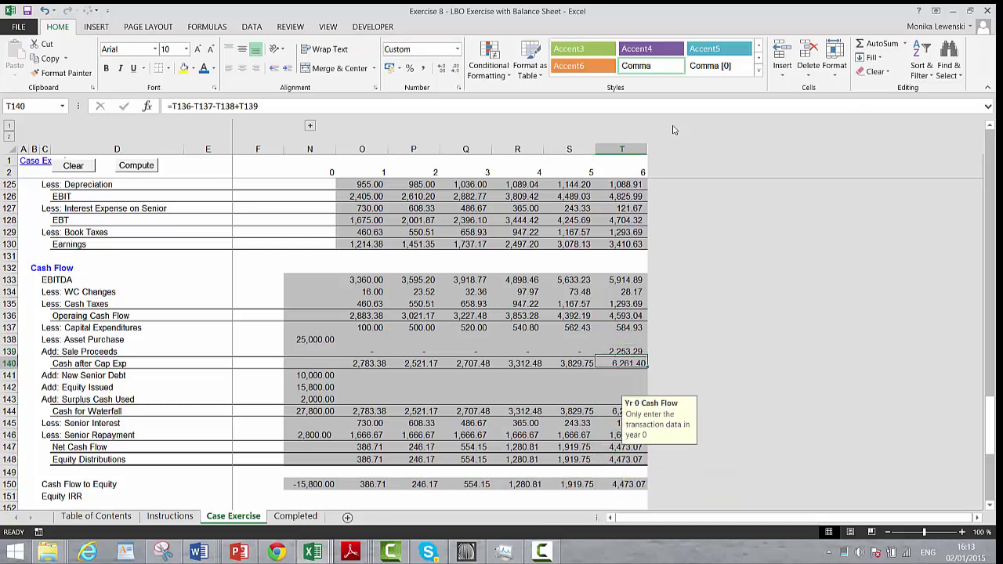
{"action": "key", "text": "Down"}
{"action": "key", "text": "Down"}
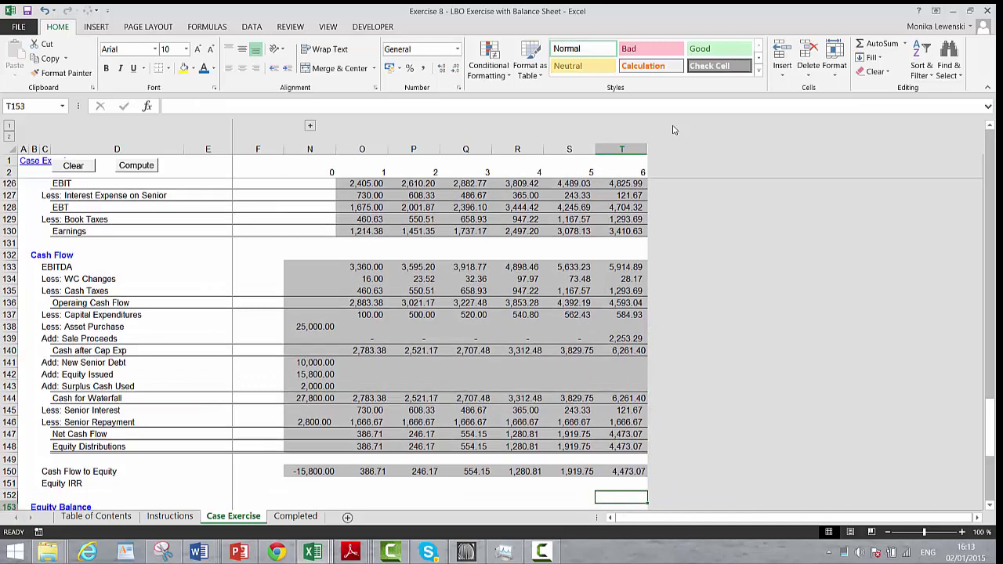
Trace the period 6 column from the Cash Flow back through the Profit and Loss and plant balance to the EBITDA Projection in T94
{"action": "key", "text": "Up"}
{"action": "key", "text": "Up"}
{"action": "key", "text": "Up"}
{"action": "key", "text": "Up"}
{"action": "key", "text": "Up"}
{"action": "key", "text": "Up"}
{"action": "key", "text": "Up"}
{"action": "key", "text": "Up"}
{"action": "key", "text": "Up"}
{"action": "key", "text": "Up"}
{"action": "key", "text": "Up"}
{"action": "key", "text": "Up"}
{"action": "key", "text": "Up"}
{"action": "key", "text": "Up"}
{"action": "key", "text": "Up"}
{"action": "key", "text": "Up"}
{"action": "key", "text": "Up"}
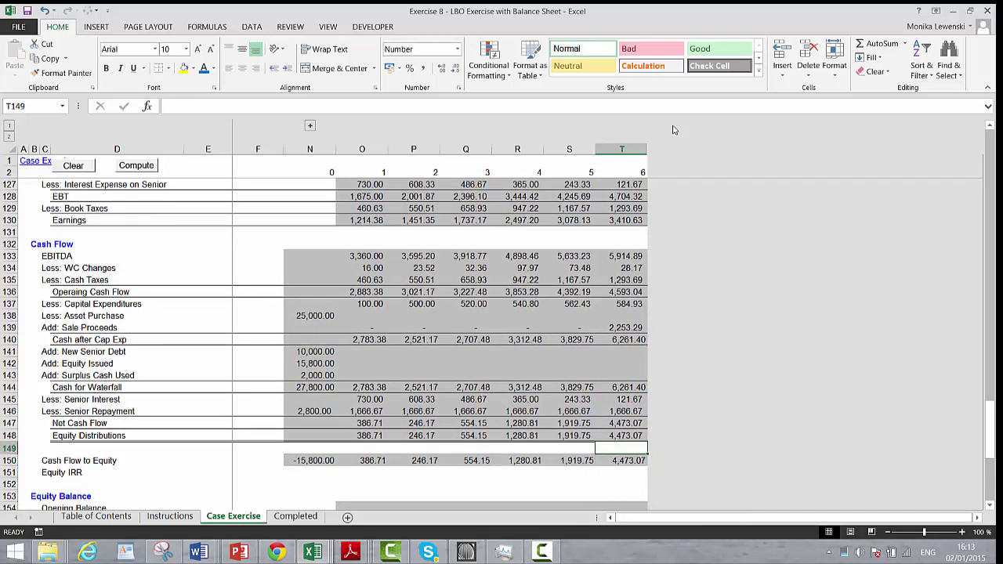
{"action": "key", "text": "Up"}
{"action": "key", "text": "Up"}
{"action": "key", "text": "Up"}
{"action": "key", "text": "Up"}
{"action": "key", "text": "Up"}
{"action": "key", "text": "Up"}
{"action": "key", "text": "Up"}
{"action": "key", "text": "Up"}
{"action": "key", "text": "Up"}
{"action": "key", "text": "Up"}
{"action": "key", "text": "Up"}
{"action": "key", "text": "Up"}
{"action": "key", "text": "Up"}
{"action": "key", "text": "Up"}
{"action": "key", "text": "Up"}
{"action": "key", "text": "Up"}
{"action": "key", "text": "Up"}
{"action": "key", "text": "Up"}
{"action": "key", "text": "Up"}
{"action": "key", "text": "Up"}
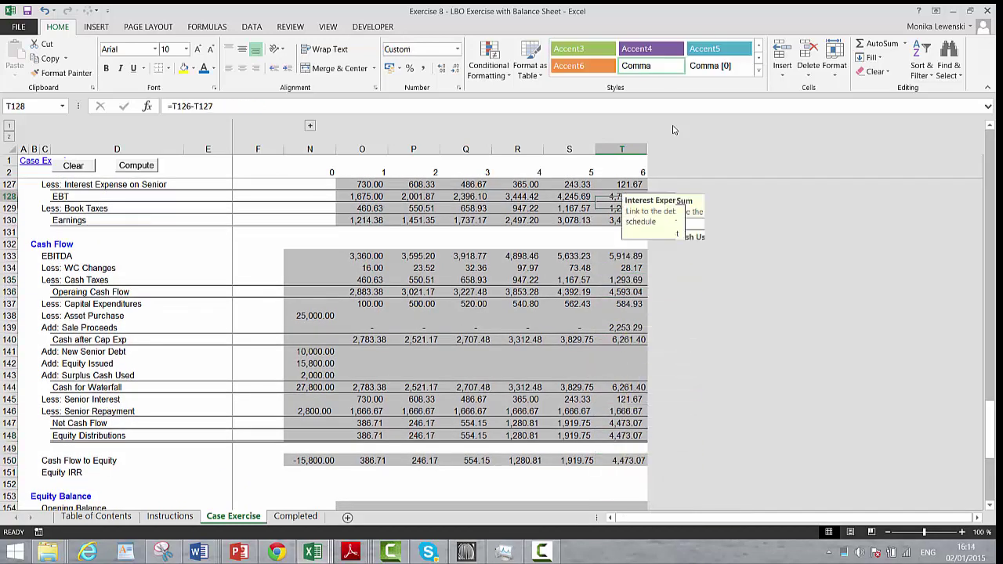
{"action": "key", "text": "Up"}
{"action": "key", "text": "Up"}
{"action": "key", "text": "Up"}
{"action": "key", "text": "Up"}
{"action": "key", "text": "Up"}
{"action": "key", "text": "Up"}
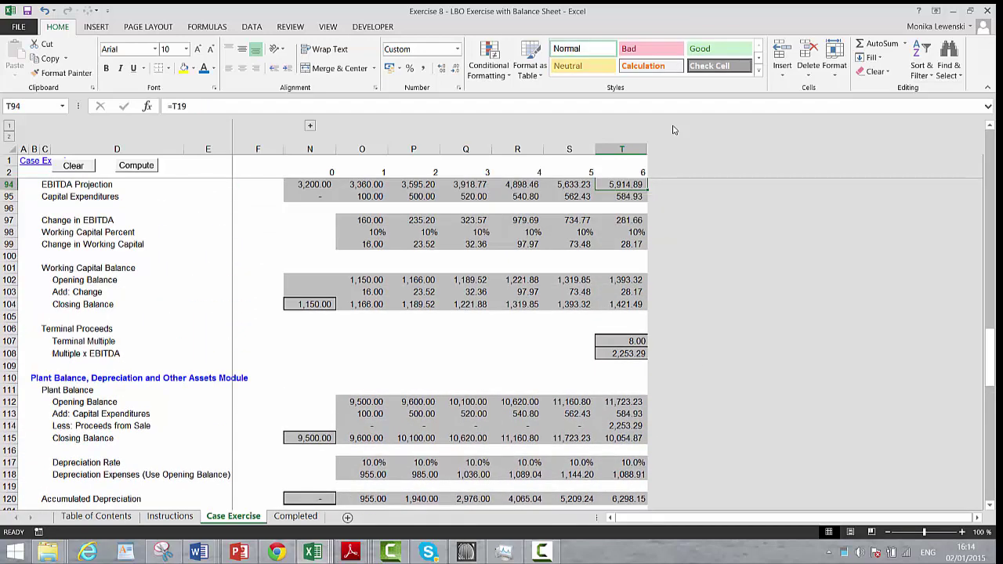
Try calculating Multiple x EBITDA in T108 as the Terminal Multiple times the period 6 EBITDA Projection (=T107*T94)
{"action": "key", "text": "Down"}
{"action": "key", "text": "Down"}
{"action": "key", "text": "Down"}
{"action": "key", "text": "Down"}
{"action": "key", "text": "Down"}
{"action": "key", "text": "Down"}
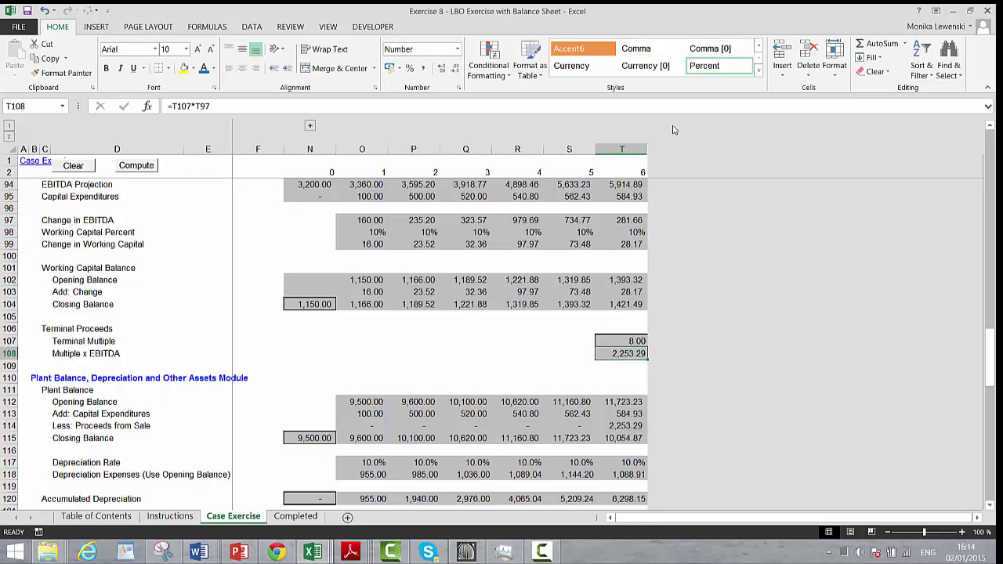
{"action": "type", "text": "="}
{"action": "key", "text": "Up"}
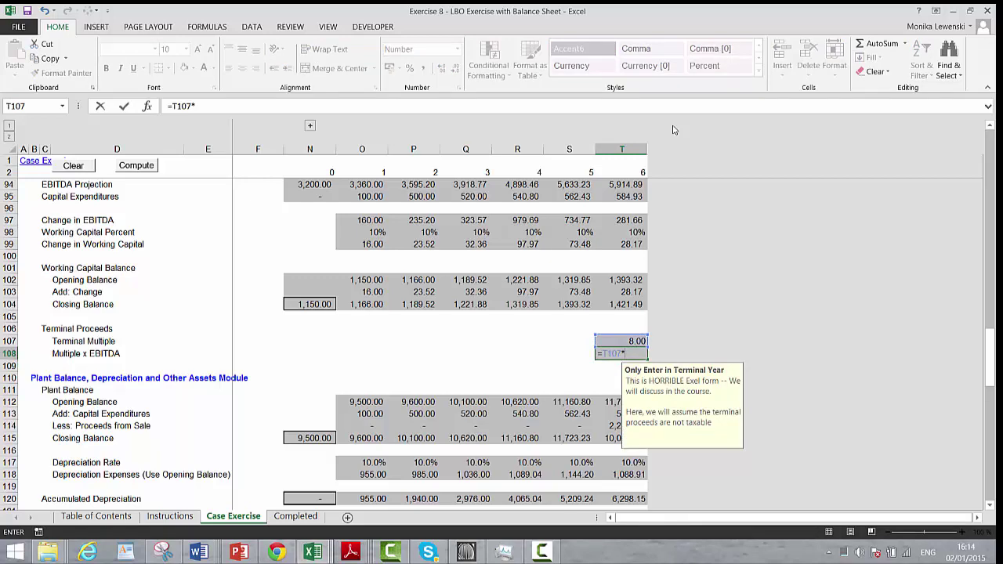
{"action": "key", "text": "Up"}
{"action": "key", "text": "Up"}
{"action": "key", "text": "Up"}
{"action": "key", "text": "Up"}
{"action": "key", "text": "Up"}
{"action": "key", "text": "Up"}
{"action": "key", "text": "Up"}
{"action": "key", "text": "Up"}
{"action": "key", "text": "Up"}
{"action": "key", "text": "Up"}
{"action": "key", "text": "Up"}
{"action": "key", "text": "Up"}
{"action": "key", "text": "Up"}
{"action": "key", "text": "Up"}
{"action": "key", "text": "Up"}
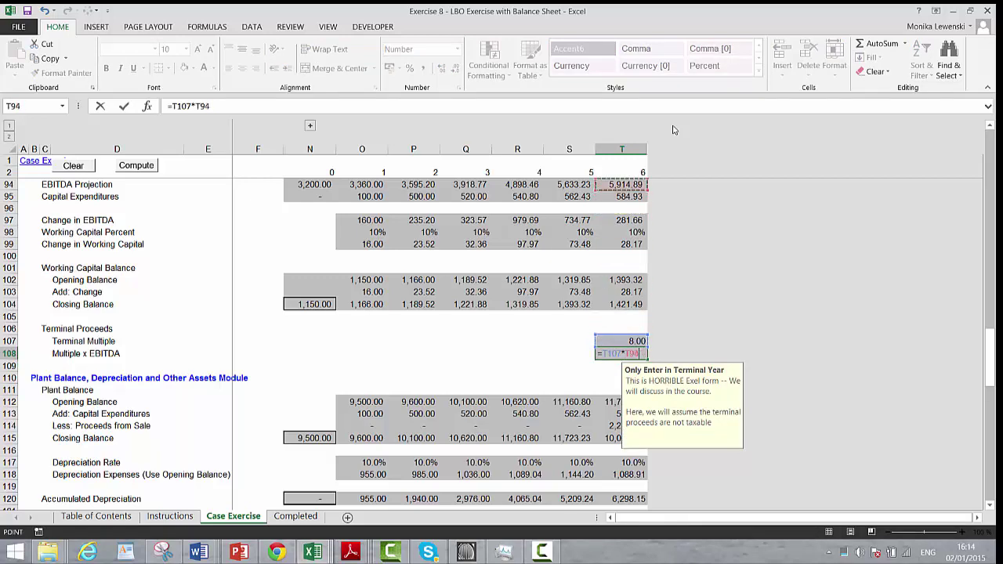
{"action": "key", "text": "Return"}
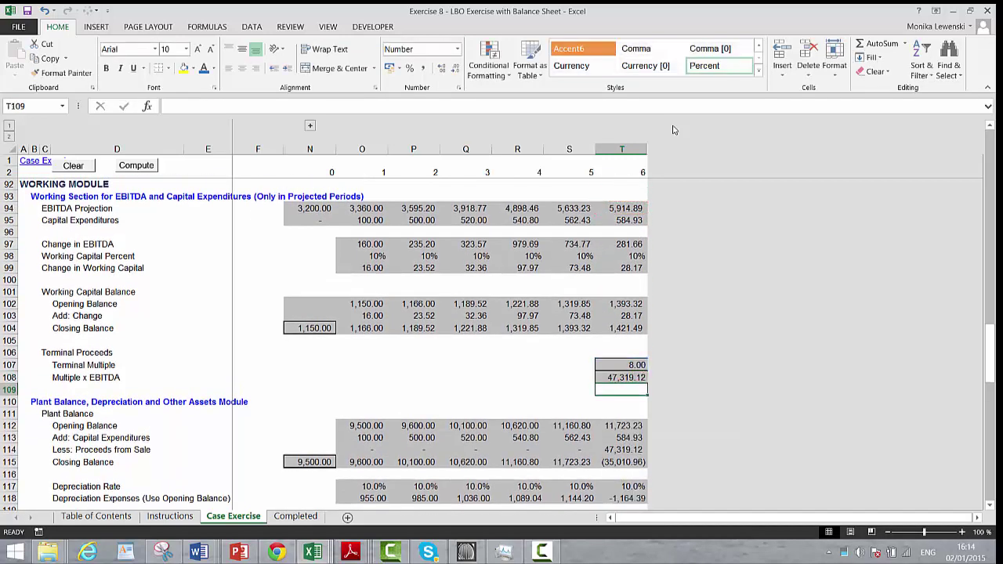
Check how the revised terminal proceeds flow through the period 6 plant balance, Profit and Loss and Cash Flow down to Equity Distributions
{"action": "key", "text": "Return"}
{"action": "key", "text": "Down"}
{"action": "key", "text": "Down"}
{"action": "key", "text": "Down"}
{"action": "key", "text": "Down"}
{"action": "key", "text": "Down"}
{"action": "key", "text": "Down"}
{"action": "key", "text": "Down"}
{"action": "key", "text": "Down"}
{"action": "key", "text": "Down"}
{"action": "key", "text": "Down"}
{"action": "key", "text": "Down"}
{"action": "key", "text": "Down"}
{"action": "key", "text": "Down"}
{"action": "key", "text": "Down"}
{"action": "key", "text": "Down"}
{"action": "key", "text": "Down"}
{"action": "key", "text": "Down"}
{"action": "key", "text": "Down"}
{"action": "key", "text": "Down"}
{"action": "key", "text": "Down"}
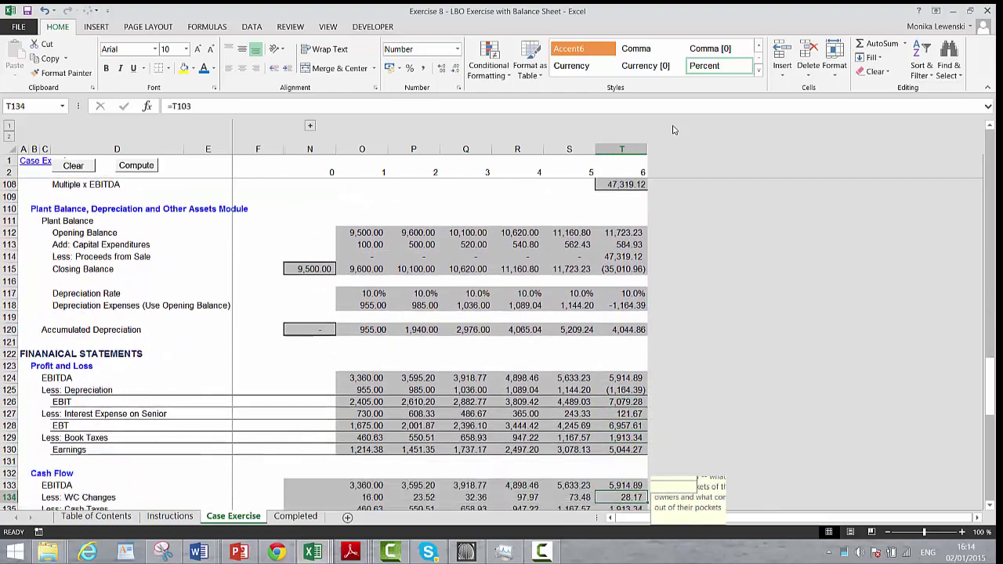
{"action": "key", "text": "Down"}
{"action": "key", "text": "Down"}
{"action": "key", "text": "Down"}
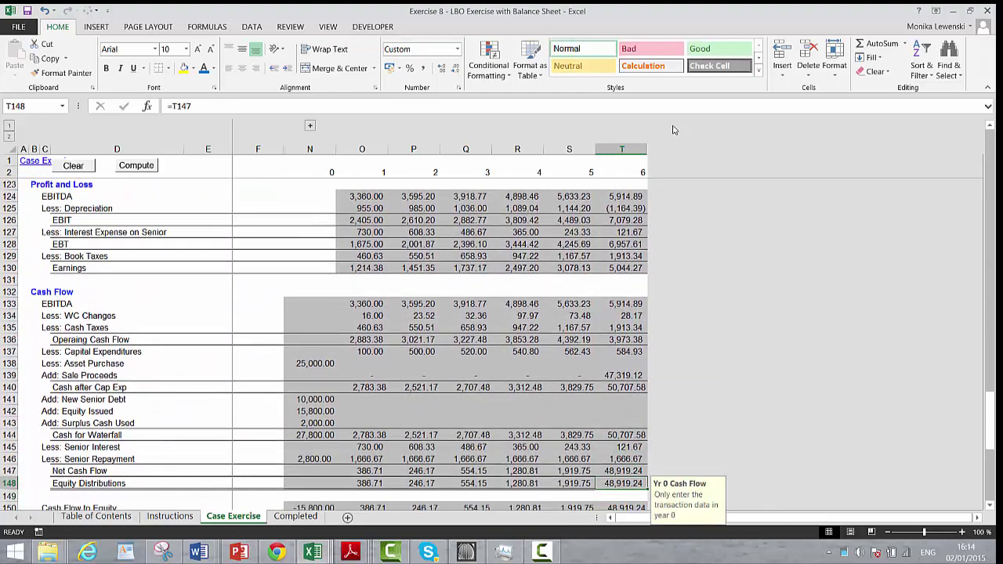
Undo the last formula change to Multiple x EBITDA in T108 under Terminal Proceeds
{"action": "key", "text": "Up"}
{"action": "key", "text": "Up"}
{"action": "key", "text": "Up"}
{"action": "key", "text": "Up"}
{"action": "key", "text": "Up"}
{"action": "key", "text": "Up"}
{"action": "key", "text": "Up"}
{"action": "key", "text": "Up"}
{"action": "key", "text": "Up"}
{"action": "key", "text": "Up"}
{"action": "key", "text": "Up"}
{"action": "key", "text": "Up"}
{"action": "key", "text": "Up"}
{"action": "key", "text": "Up"}
{"action": "key", "text": "Up"}
{"action": "key", "text": "Up"}
{"action": "key", "text": "Up"}
{"action": "key", "text": "Up"}
{"action": "key", "text": "Up"}
{"action": "key", "text": "Up"}
{"action": "key", "text": "Down"}
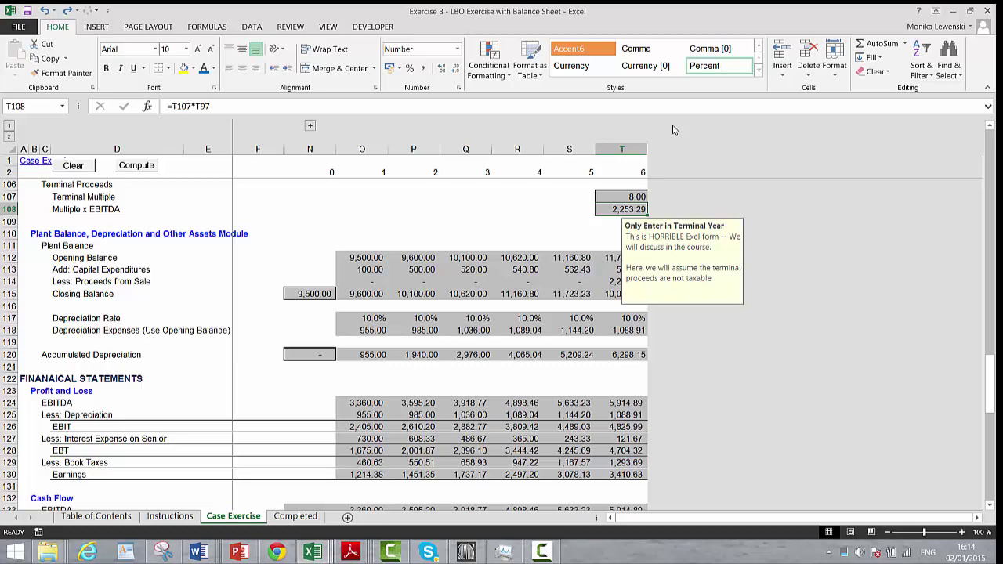
Review the Terminal Multiple link in T107 and the period 6 EBITDA Projection in T94
{"action": "key", "text": "Up"}
{"action": "key", "text": "Up"}
{"action": "key", "text": "Up"}
{"action": "key", "text": "Up"}
{"action": "key", "text": "Up"}
{"action": "key", "text": "Up"}
{"action": "key", "text": "Up"}
{"action": "key", "text": "Up"}
{"action": "key", "text": "Up"}
{"action": "key", "text": "Up"}
{"action": "key", "text": "Up"}
{"action": "key", "text": "Up"}
{"action": "key", "text": "Up"}
{"action": "key", "text": "Up"}
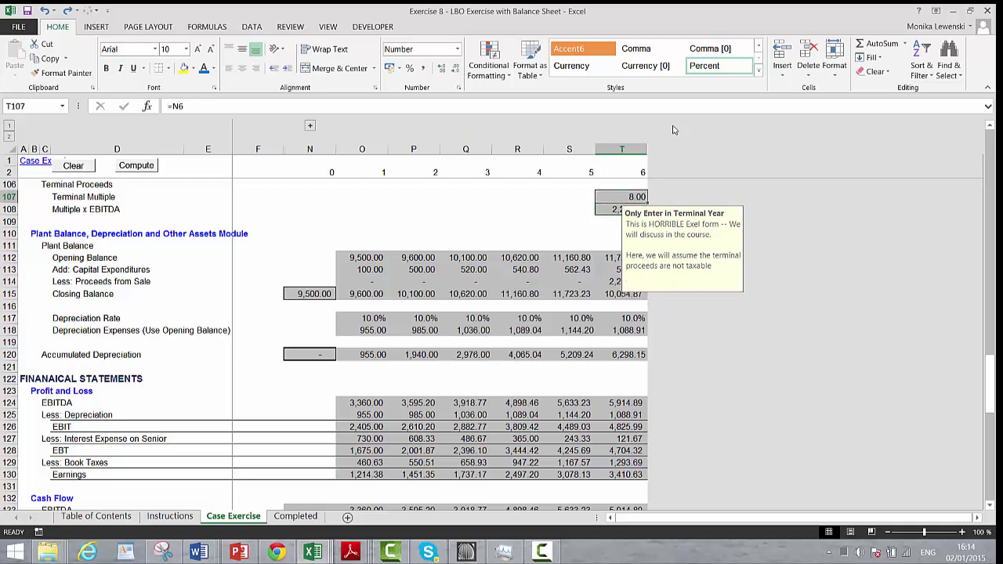
{"action": "key", "text": "Up"}
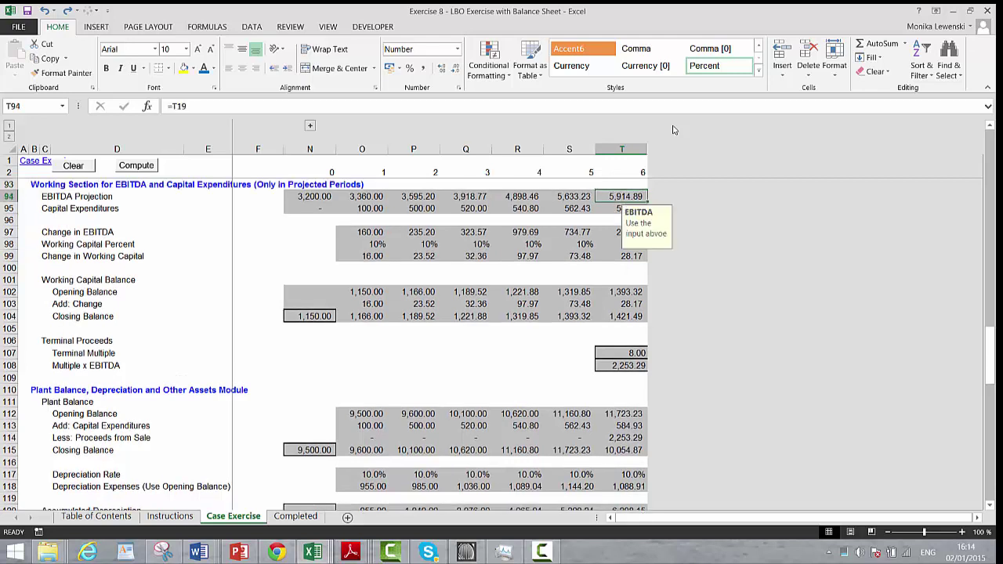
Calculate Multiple x EBITDA in T108 as the Terminal Multiple times the period 6 EBITDA Projection (=T107*T94)
{"action": "key", "text": "Down"}
{"action": "key", "text": "Down"}
{"action": "key", "text": "Down"}
{"action": "key", "text": "Down"}
{"action": "key", "text": "Down"}
{"action": "key", "text": "Down"}
{"action": "key", "text": "Down"}
{"action": "key", "text": "Down"}
{"action": "key", "text": "Down"}
{"action": "key", "text": "Down"}
{"action": "key", "text": "Down"}
{"action": "key", "text": "Down"}
{"action": "key", "text": "Down"}
{"action": "key", "text": "Down"}
{"action": "key", "text": "Down"}
{"action": "key", "text": "Down"}
{"action": "key", "text": "Down"}
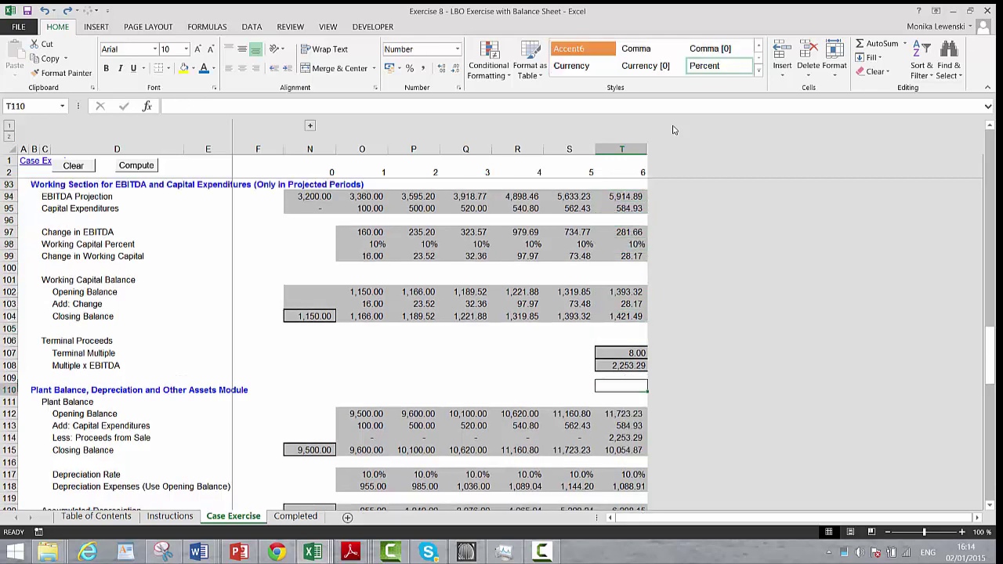
{"action": "key", "text": "Up"}
{"action": "type", "text": "="}
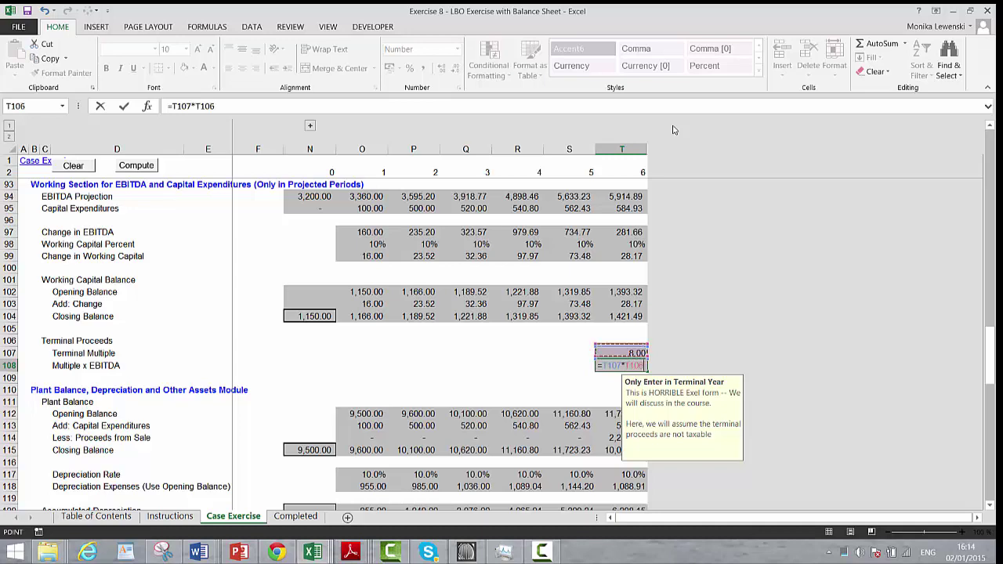
{"action": "key", "text": "Up"}
{"action": "key", "text": "Up"}
{"action": "key", "text": "Up"}
{"action": "key", "text": "Up"}
{"action": "key", "text": "Up"}
{"action": "key", "text": "Up"}
{"action": "key", "text": "Up"}
{"action": "key", "text": "Up"}
{"action": "key", "text": "Up"}
{"action": "key", "text": "Up"}
{"action": "key", "text": "Up"}
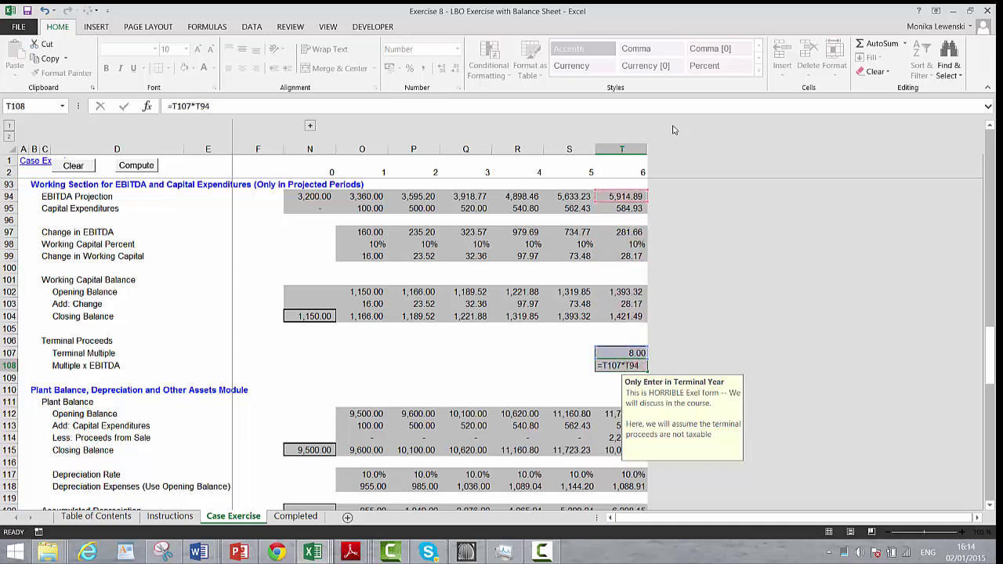
{"action": "key", "text": "Return"}
Calculate the Equity IRR in N151 with the IRR function over the entire Cash Flow to Equity row 150
{"action": "key", "text": "Down"}
{"action": "key", "text": "Down"}
{"action": "key", "text": "Down"}
{"action": "key", "text": "Down"}
{"action": "key", "text": "Down"}
{"action": "key", "text": "Down"}
{"action": "key", "text": "Down"}
{"action": "key", "text": "Down"}
{"action": "key", "text": "Down"}
{"action": "key", "text": "Down"}
{"action": "key", "text": "Down"}
{"action": "key", "text": "Down"}
{"action": "key", "text": "Down"}
{"action": "key", "text": "Down"}
{"action": "key", "text": "Down"}
{"action": "key", "text": "Down"}
{"action": "key", "text": "Down"}
{"action": "key", "text": "Down"}
{"action": "key", "text": "Down"}
{"action": "key", "text": "Down"}
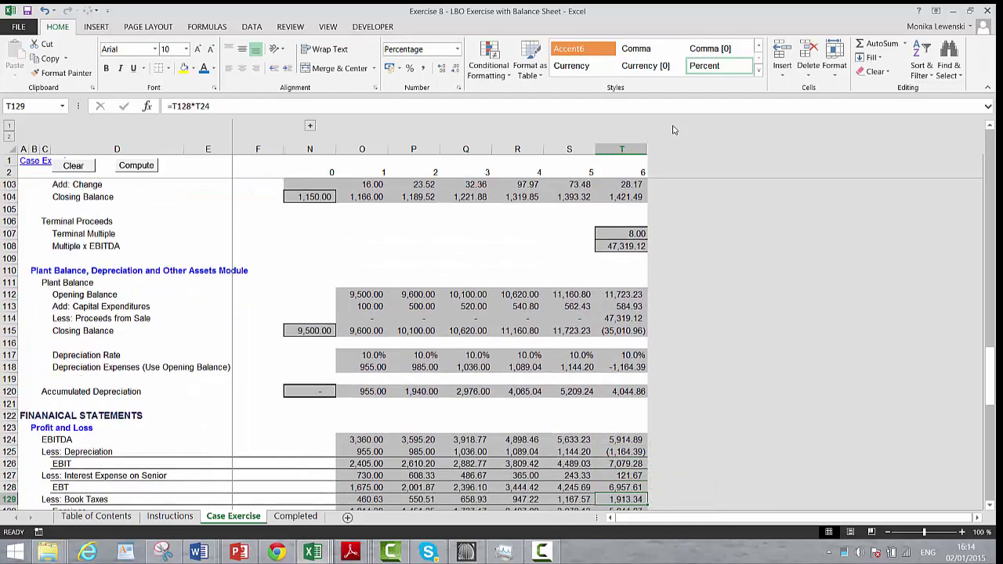
{"action": "key", "text": "Down"}
{"action": "key", "text": "Down"}
{"action": "key", "text": "Down"}
{"action": "key", "text": "Down"}
{"action": "key", "text": "Down"}
{"action": "key", "text": "Down"}
{"action": "key", "text": "Down"}
{"action": "key", "text": "Down"}
{"action": "key", "text": "Down"}
{"action": "key", "text": "Down"}
{"action": "key", "text": "Down"}
{"action": "key", "text": "Down"}
{"action": "key", "text": "Down"}
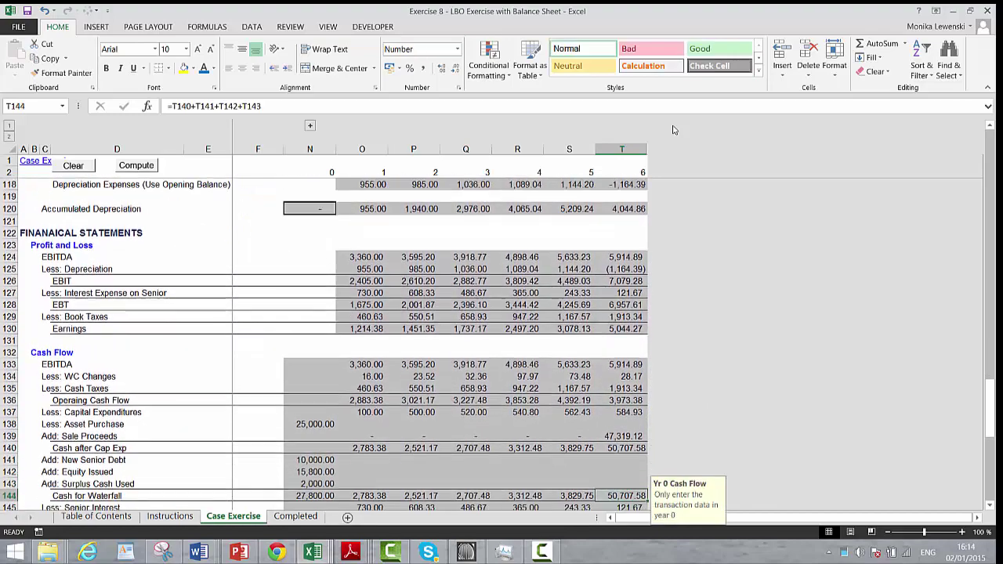
{"action": "key", "text": "Down"}
{"action": "key", "text": "Down"}
{"action": "key", "text": "Down"}
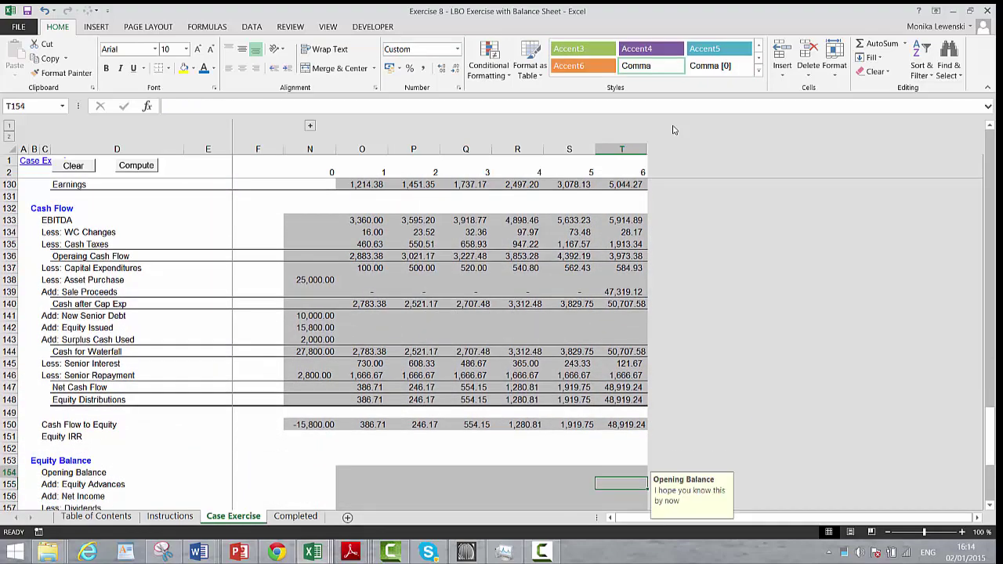
{"action": "key", "text": "Up"}
{"action": "key", "text": "Up"}
{"action": "key", "text": "Up"}
{"action": "key", "text": "Left"}
{"action": "key", "text": "Left"}
{"action": "key", "text": "Left"}
{"action": "key", "text": "Left"}
{"action": "key", "text": "Left"}
{"action": "key", "text": "Left"}
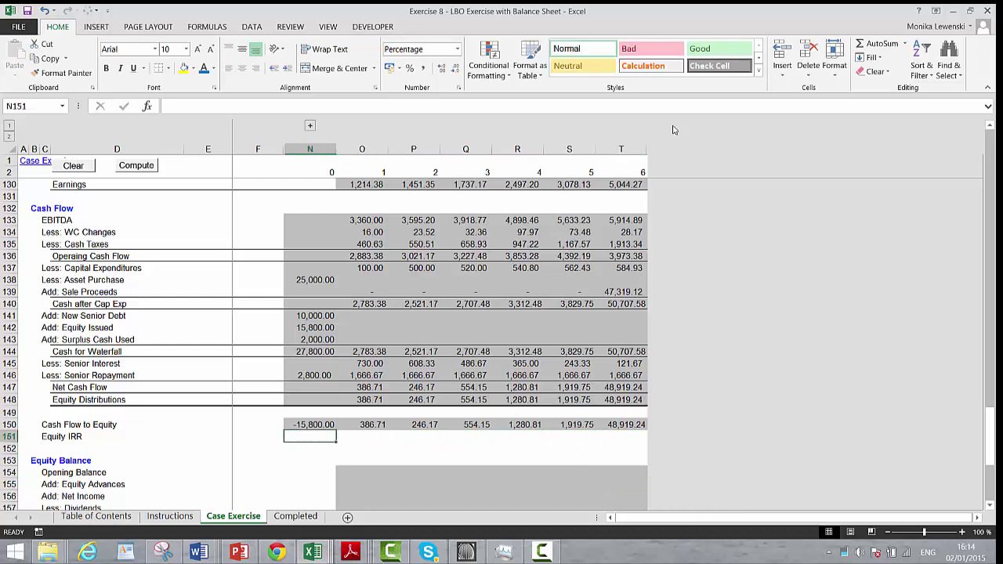
{"action": "type", "text": "=irr("}
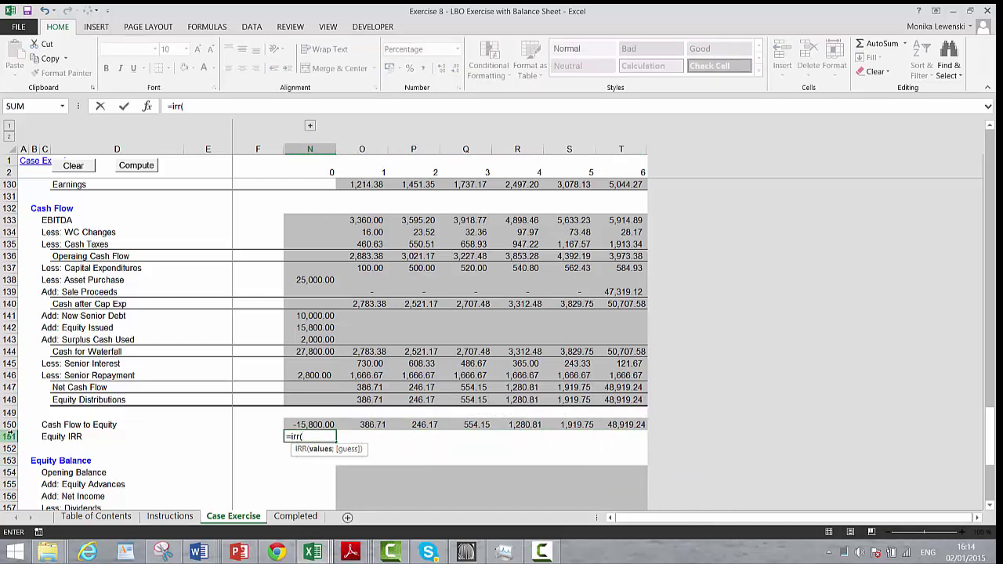
{"action": "left_click", "coordinate": [10, 424]}
{"action": "key", "text": "Return"}
Link the period 0 Closing Balance of the Equity Balance in N158 to the pro-forma balance sheet's Equity in N77
{"action": "key", "text": "Down"}
{"action": "key", "text": "Down"}
{"action": "key", "text": "Down"}
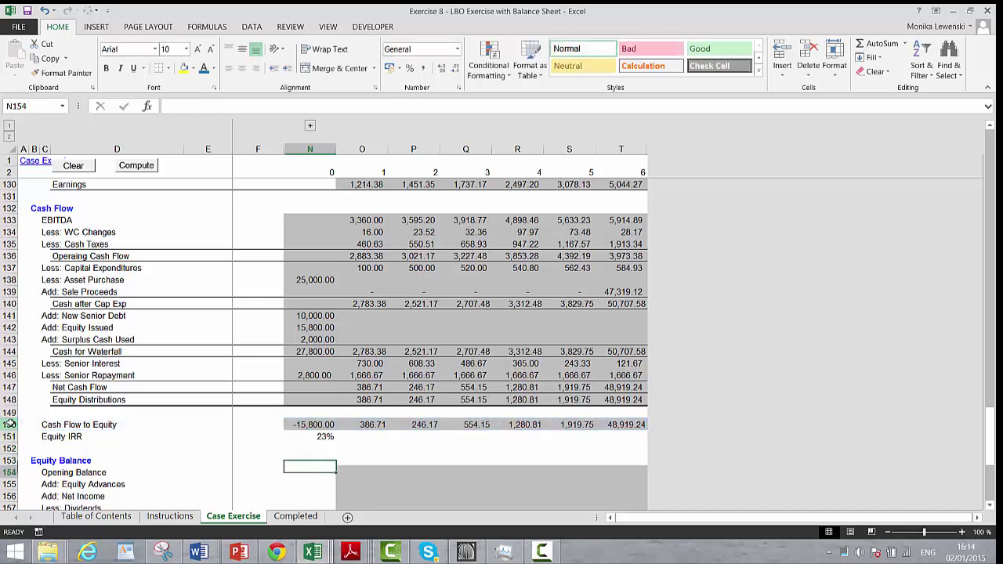
{"action": "key", "text": "Down"}
{"action": "key", "text": "Down"}
{"action": "key", "text": "Down"}
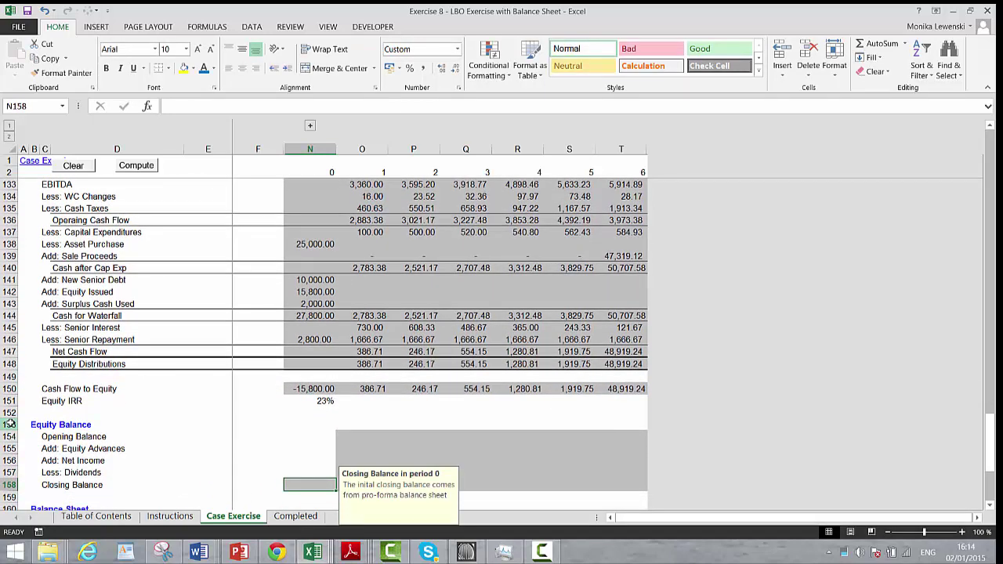
{"action": "type", "text": "="}
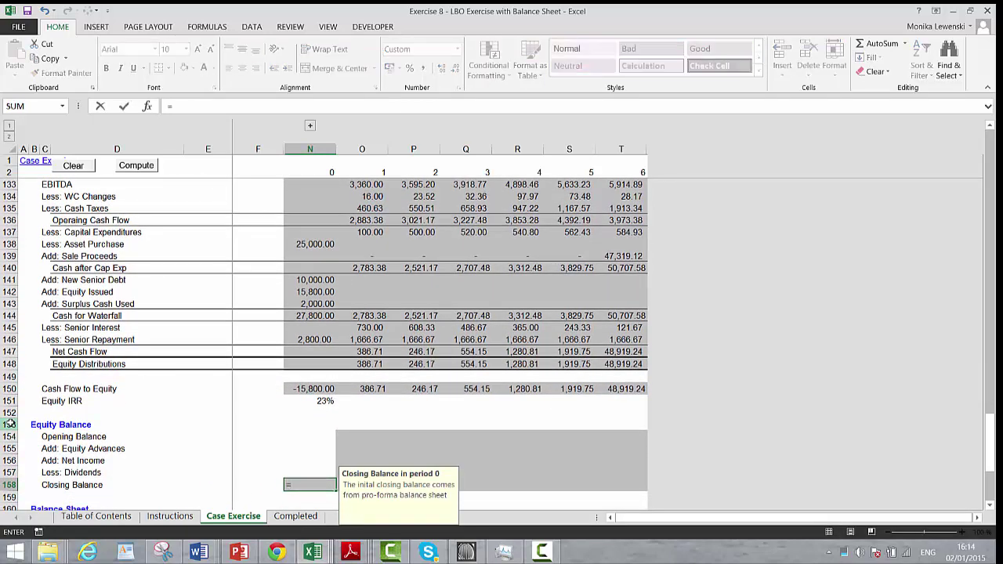
{"action": "key", "text": "Up"}
{"action": "key", "text": "Up"}
{"action": "key", "text": "Up"}
{"action": "key", "text": "Up"}
{"action": "key", "text": "Up"}
{"action": "key", "text": "Up"}
{"action": "key", "text": "Up"}
{"action": "key", "text": "Up"}
{"action": "key", "text": "Up"}
{"action": "key", "text": "Up"}
{"action": "key", "text": "Up"}
{"action": "key", "text": "Up"}
{"action": "key", "text": "Up"}
{"action": "key", "text": "Up"}
{"action": "key", "text": "Up"}
{"action": "key", "text": "Up"}
{"action": "key", "text": "Up"}
{"action": "key", "text": "Up"}
{"action": "key", "text": "Up"}
{"action": "key", "text": "Up"}
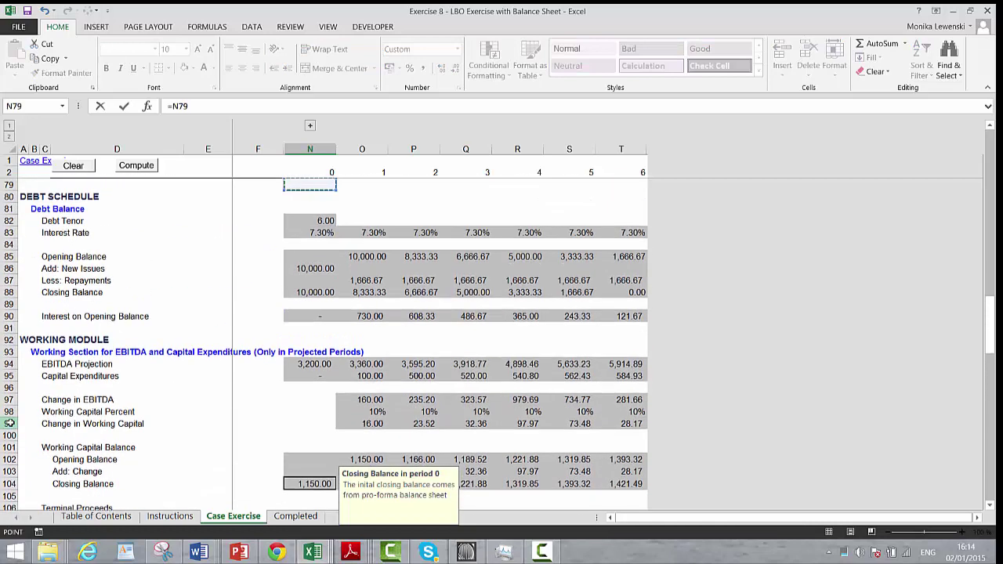
{"action": "key", "text": "Up"}
{"action": "key", "text": "Up"}
{"action": "key", "text": "Up"}
{"action": "key", "text": "Up"}
{"action": "key", "text": "Up"}
{"action": "key", "text": "Up"}
{"action": "key", "text": "Up"}
{"action": "key", "text": "Up"}
{"action": "key", "text": "Up"}
{"action": "key", "text": "Up"}
{"action": "key", "text": "Up"}
{"action": "key", "text": "Up"}
{"action": "key", "text": "Up"}
{"action": "key", "text": "Up"}
{"action": "key", "text": "Up"}
{"action": "key", "text": "Up"}
{"action": "key", "text": "Up"}
{"action": "key", "text": "Up"}
{"action": "key", "text": "Up"}
{"action": "key", "text": "Up"}
{"action": "key", "text": "Down"}
{"action": "key", "text": "Down"}
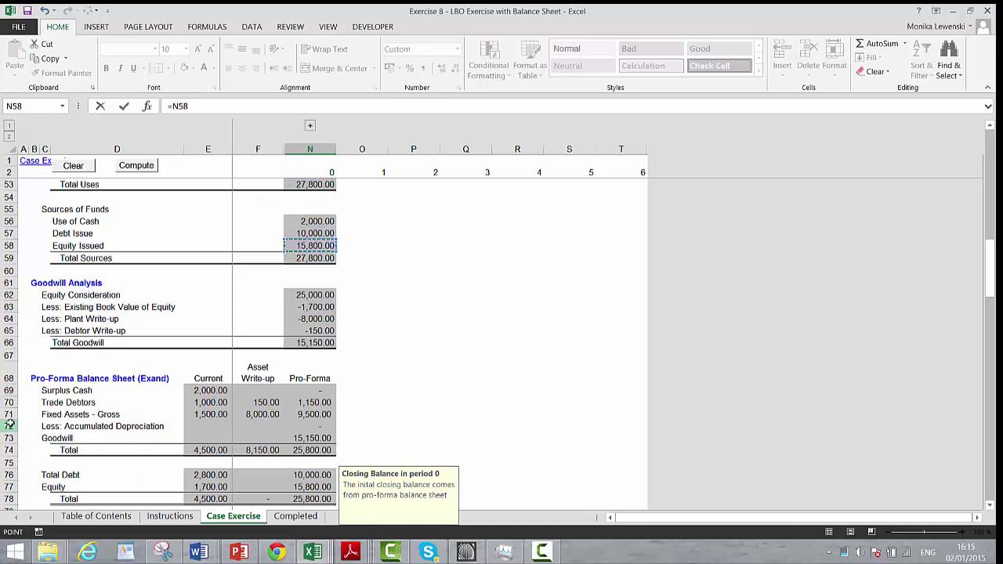
{"action": "key", "text": "Down"}
{"action": "key", "text": "Down"}
{"action": "key", "text": "Down"}
{"action": "key", "text": "Down"}
{"action": "key", "text": "Down"}
{"action": "key", "text": "Down"}
{"action": "key", "text": "Down"}
{"action": "key", "text": "Down"}
{"action": "key", "text": "Down"}
{"action": "key", "text": "Down"}
{"action": "key", "text": "Down"}
{"action": "key", "text": "Down"}
{"action": "key", "text": "Down"}
{"action": "key", "text": "Down"}
{"action": "key", "text": "Down"}
{"action": "key", "text": "Down"}
{"action": "key", "text": "Down"}
{"action": "key", "text": "Down"}
{"action": "key", "text": "Down"}
{"action": "key", "text": "Down"}
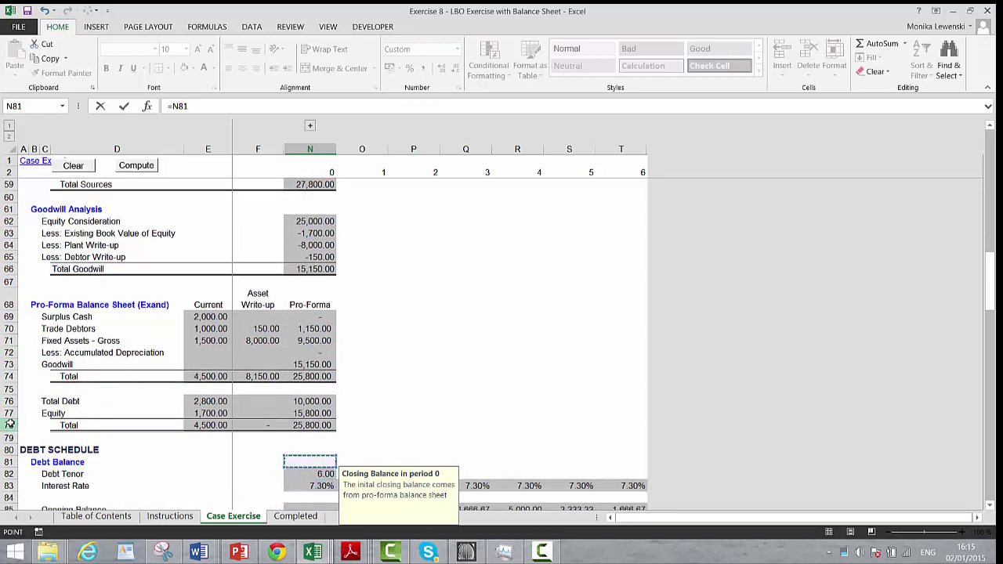
{"action": "key", "text": "Up"}
{"action": "key", "text": "Up"}
{"action": "key", "text": "Up"}
{"action": "key", "text": "ctrl+Return"}
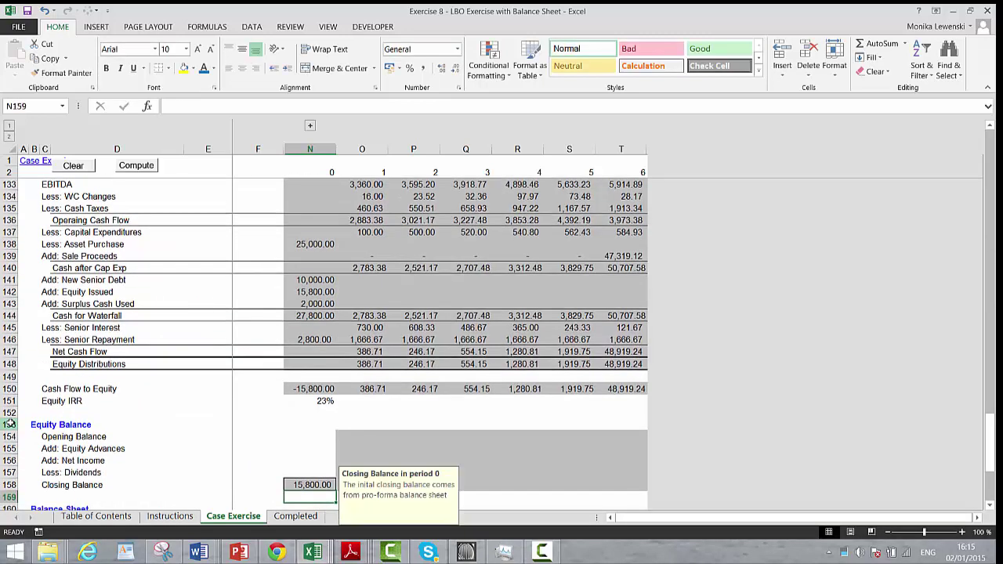
Link the period 1 Opening Balance of the Equity Balance in O154 to the period 0 Closing Balance (=N158)
{"action": "key", "text": "Up"}
{"action": "key", "text": "Up"}
{"action": "key", "text": "Up"}
{"action": "key", "text": "Right"}
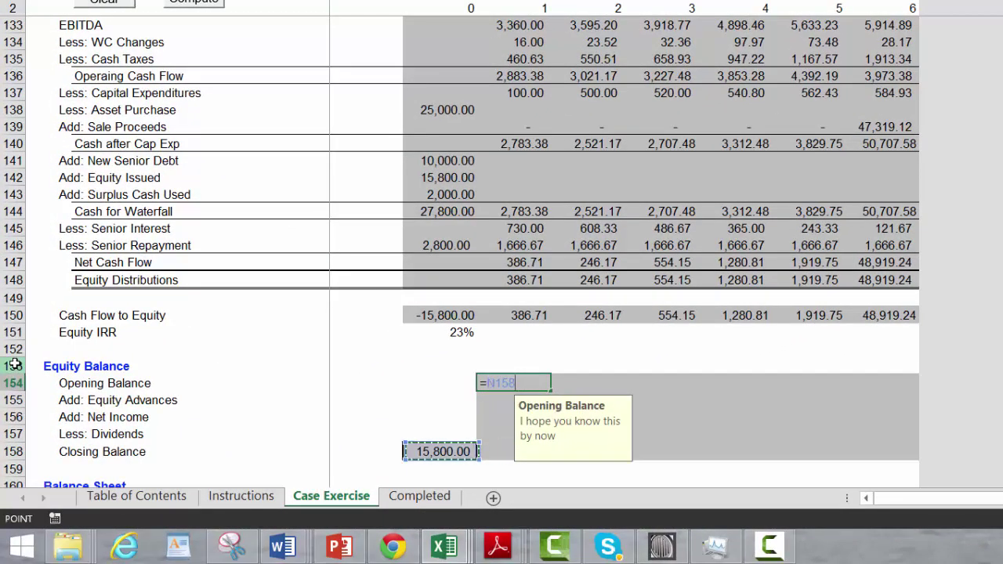
{"action": "key", "text": "Return"}
{"action": "key", "text": "Down"}
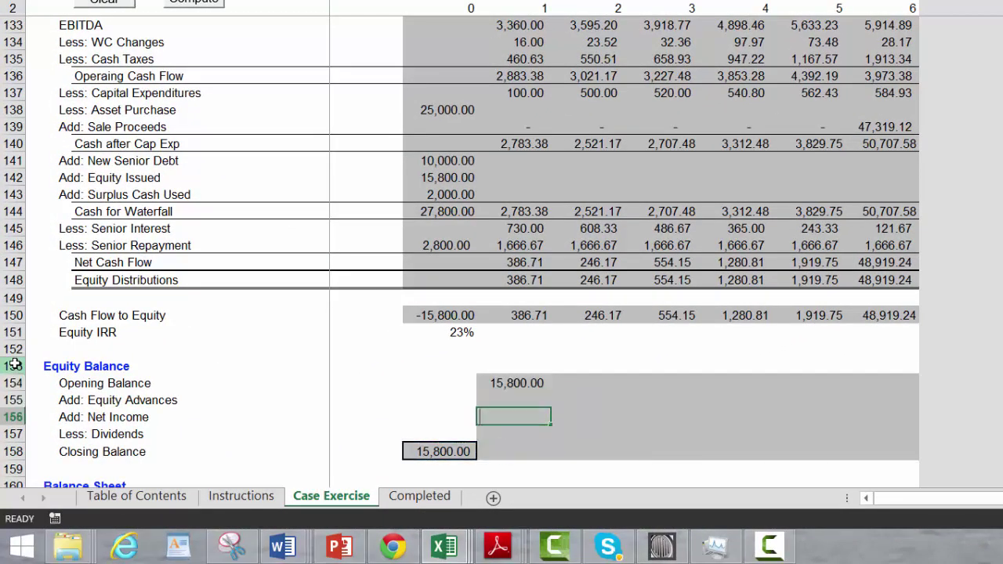
Link the period 1 Net Income of the Equity Balance in O156 to the period 1 Earnings in the Profit and Loss (=O130)
{"action": "key", "text": "Up"}
{"action": "key", "text": "Up"}
{"action": "key", "text": "Up"}
{"action": "key", "text": "Up"}
{"action": "key", "text": "Up"}
{"action": "key", "text": "Up"}
{"action": "key", "text": "Up"}
{"action": "key", "text": "Up"}
{"action": "key", "text": "Up"}
{"action": "key", "text": "Up"}
{"action": "key", "text": "Up"}
{"action": "key", "text": "Up"}
{"action": "key", "text": "Up"}
{"action": "key", "text": "Up"}
{"action": "key", "text": "Up"}
{"action": "key", "text": "Up"}
{"action": "key", "text": "Up"}
{"action": "key", "text": "Up"}
{"action": "key", "text": "Up"}
{"action": "key", "text": "Up"}
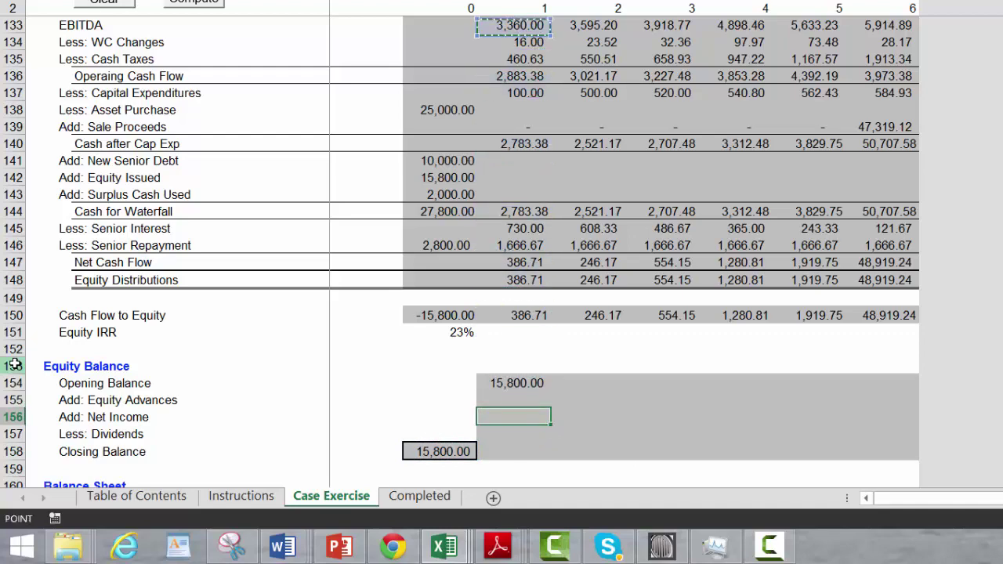
{"action": "key", "text": "Return"}
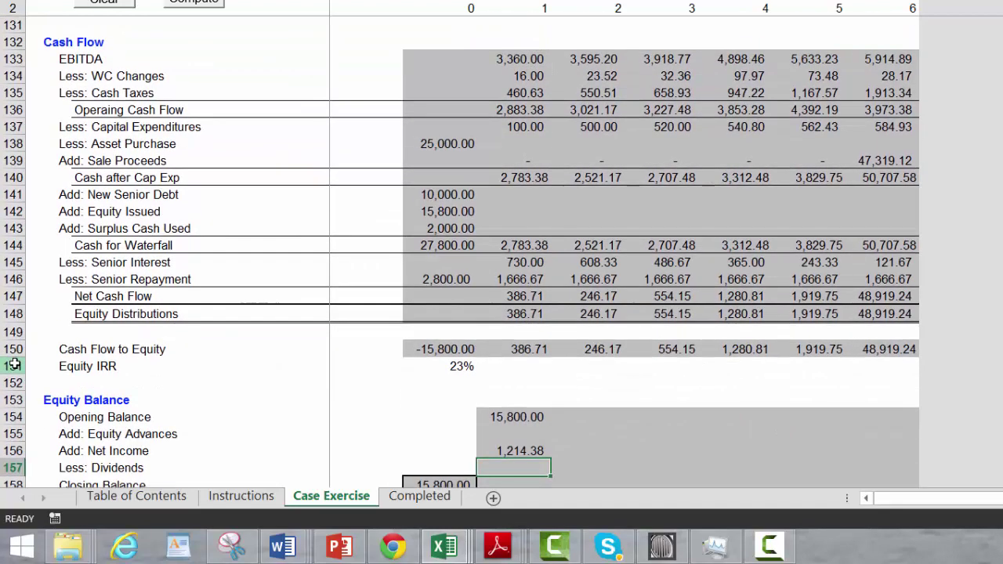
Link the period 1 Dividends in O157 to the period 1 Equity Distributions, and calculate the Closing Balance in O158 as =O154+O156-O157
{"action": "key", "text": "Up"}
{"action": "key", "text": "Up"}
{"action": "key", "text": "Up"}
{"action": "key", "text": "Up"}
{"action": "key", "text": "Up"}
{"action": "key", "text": "Up"}
{"action": "key", "text": "Up"}
{"action": "key", "text": "Up"}
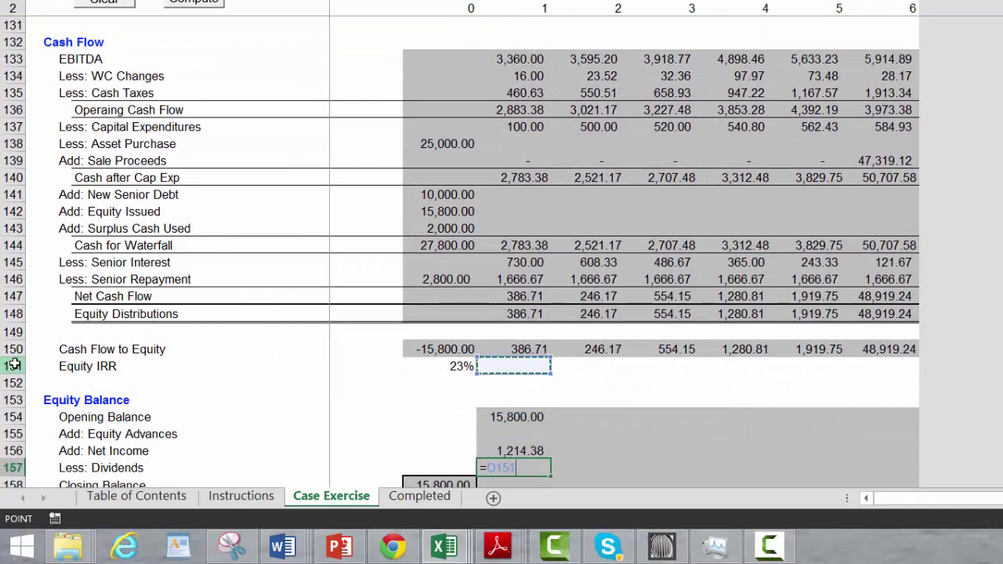
{"action": "key", "text": "Return"}
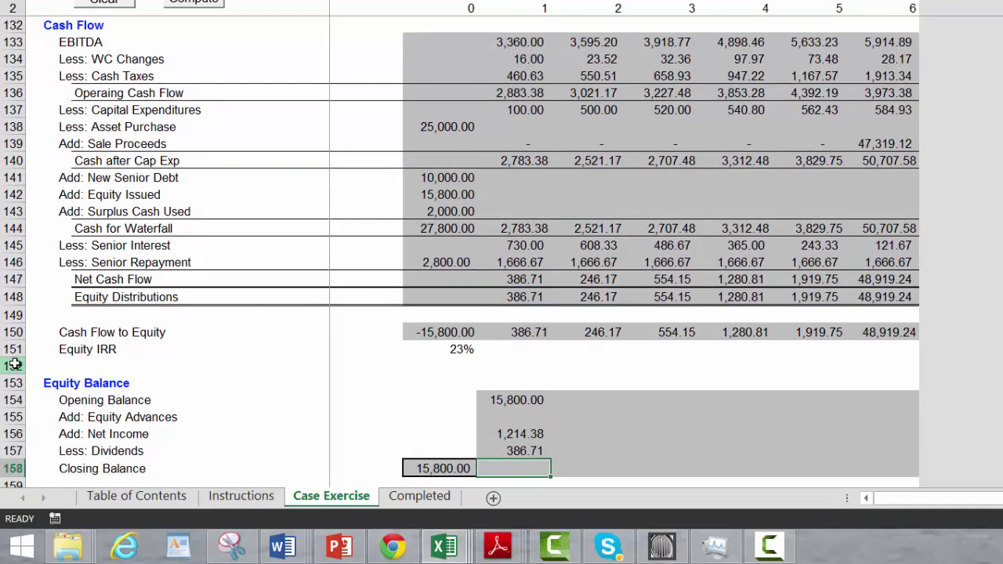
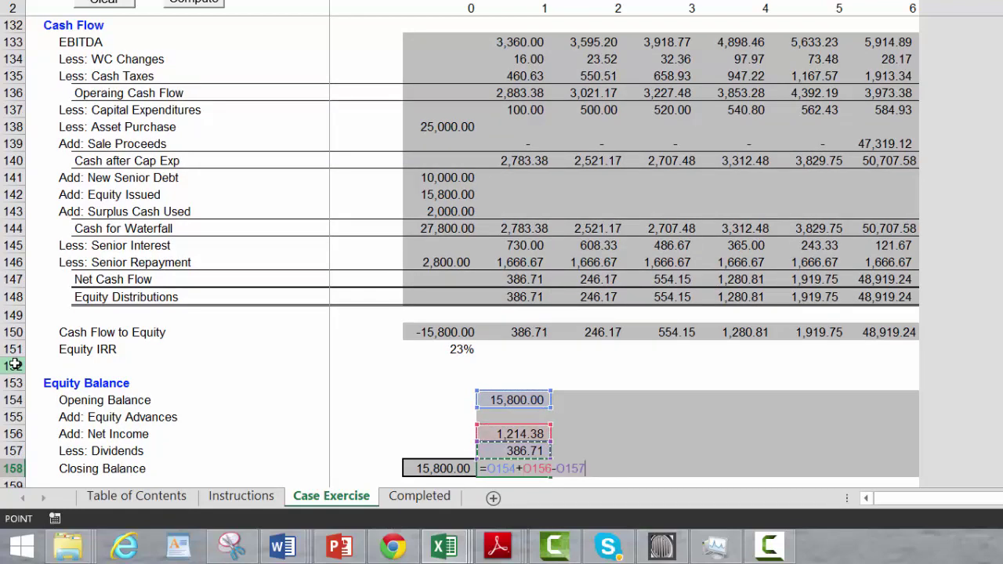
{"action": "key", "text": "Return"}
Fill the period 1 Equity Balance formulas in rows 154 to 158 across to period 6
{"action": "key", "text": "Up"}
{"action": "key", "text": "Up"}
{"action": "key", "text": "Up"}
{"action": "key", "text": "Up"}
{"action": "key", "text": "Up"}
{"action": "key", "text": "shift+Down"}
{"action": "key", "text": "shift+Down"}
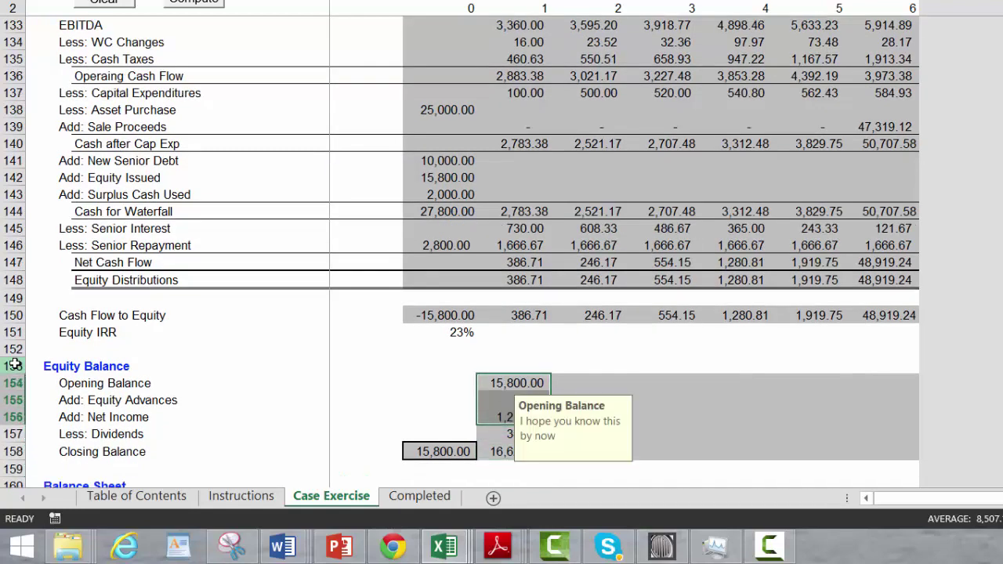
{"action": "key", "text": "Left"}
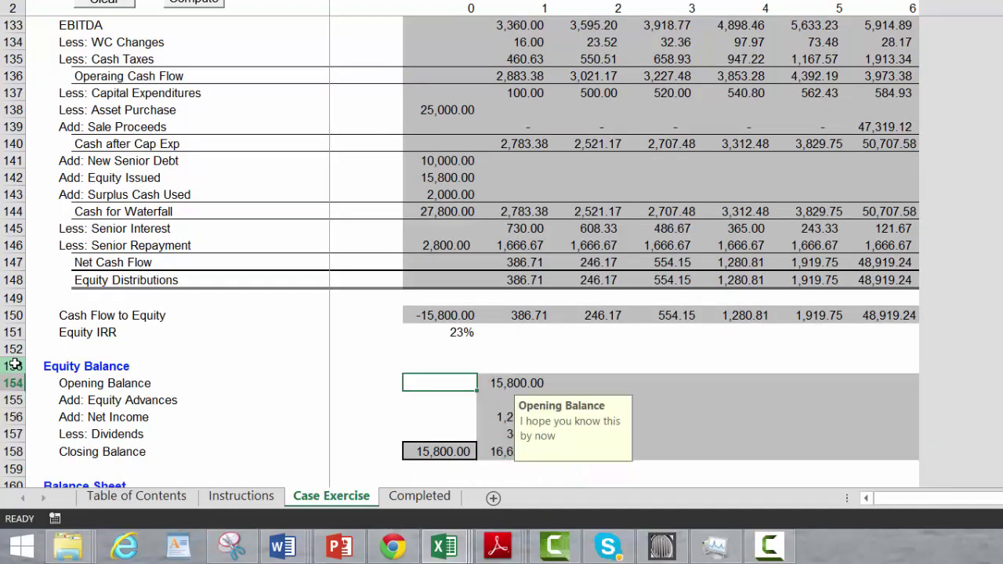
{"action": "key", "text": "Right"}
{"action": "key", "text": "shift+Down"}
{"action": "key", "text": "shift+Down"}
{"action": "key", "text": "shift+Down"}
{"action": "key", "text": "shift+Down"}
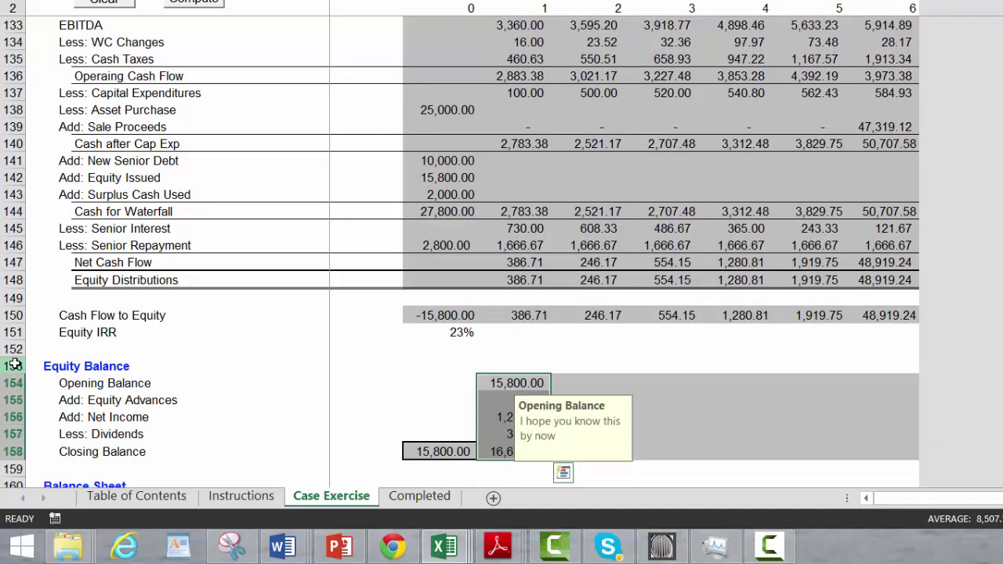
{"action": "key", "text": "shift+Right"}
{"action": "key", "text": "shift+Right"}
{"action": "key", "text": "shift+Right"}
{"action": "key", "text": "shift+Right"}
{"action": "key", "text": "shift+Right"}
{"action": "key", "text": "ctrl+r"}
Link the period 0 Fixed Assets - Gross cell N164 in the Balance Sheet to the period 0 Working Capital Closing Balance (=N104)
{"action": "key", "text": "Down"}
{"action": "key", "text": "Down"}
{"action": "key", "text": "Down"}
{"action": "key", "text": "Down"}
{"action": "key", "text": "Down"}
{"action": "key", "text": "Down"}
{"action": "key", "text": "Down"}
{"action": "key", "text": "Down"}
{"action": "key", "text": "Down"}
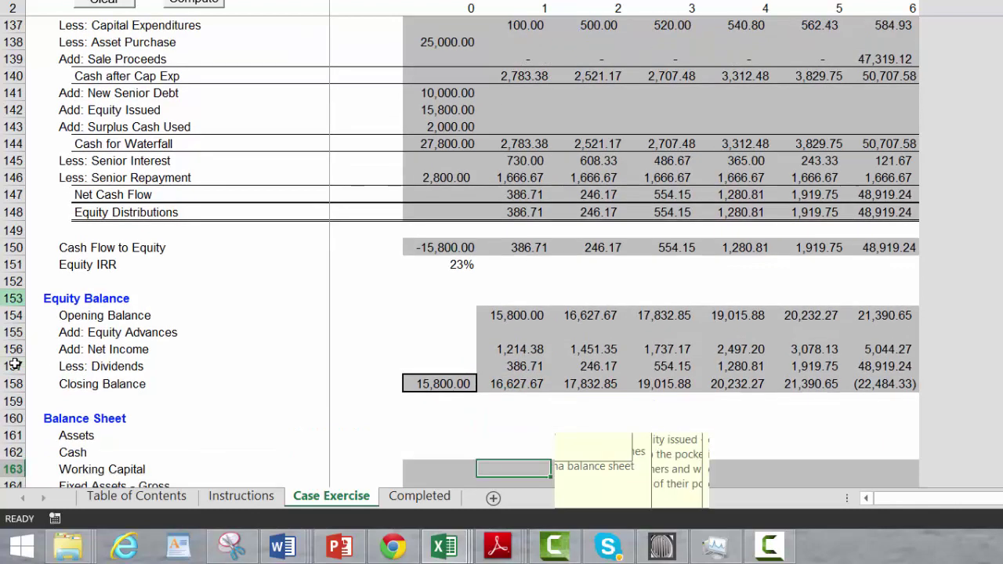
{"action": "key", "text": "Down"}
{"action": "key", "text": "Down"}
{"action": "key", "text": "Down"}
{"action": "key", "text": "Down"}
{"action": "key", "text": "Down"}
{"action": "key", "text": "Down"}
{"action": "key", "text": "Down"}
{"action": "key", "text": "Down"}
{"action": "key", "text": "Down"}
{"action": "key", "text": "Up"}
{"action": "key", "text": "Up"}
{"action": "key", "text": "Up"}
{"action": "key", "text": "Up"}
{"action": "key", "text": "Up"}
{"action": "key", "text": "Up"}
{"action": "key", "text": "Up"}
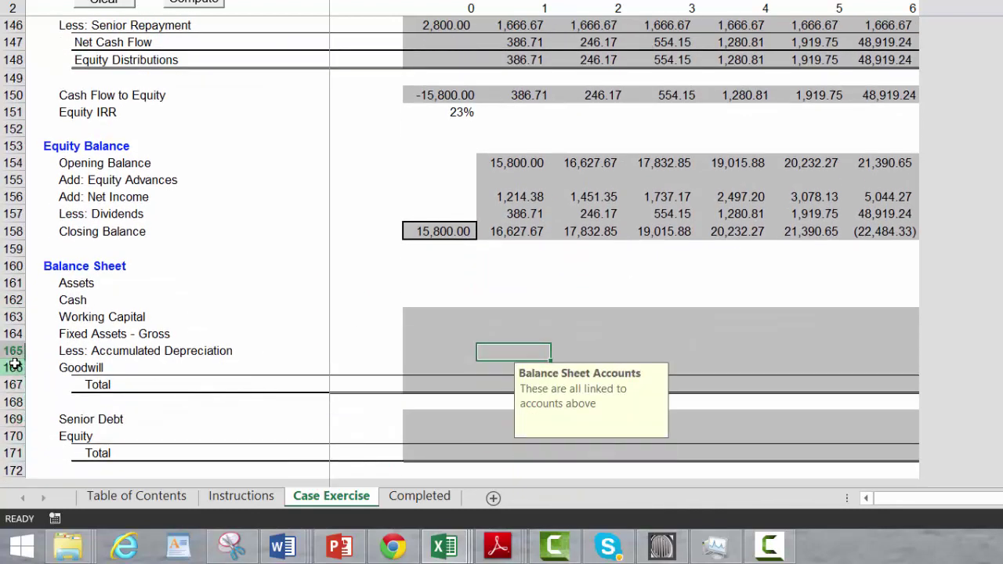
{"action": "key", "text": "Up"}
{"action": "key", "text": "Up"}
{"action": "key", "text": "Left"}
{"action": "key", "text": "Left"}
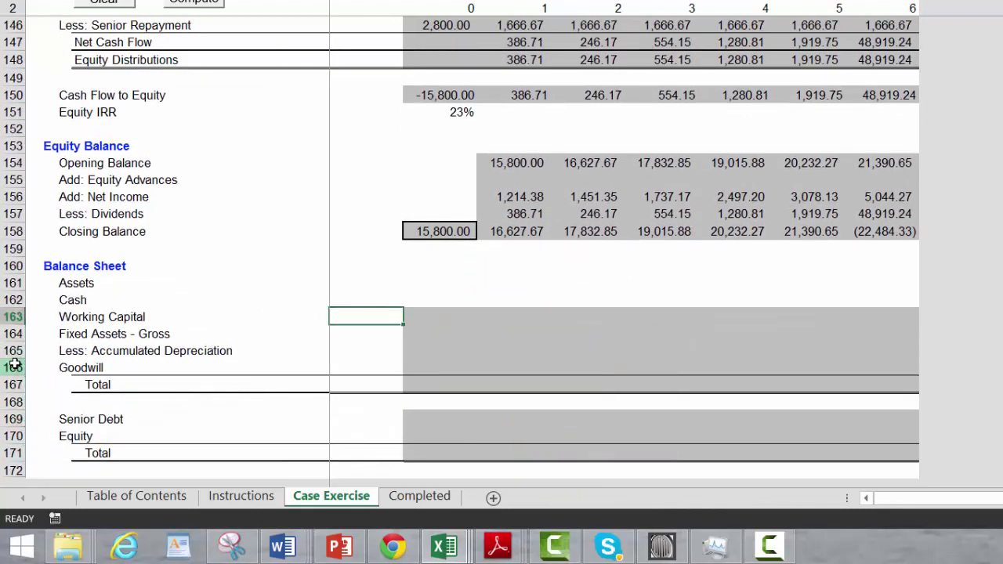
{"action": "key", "text": "Right"}
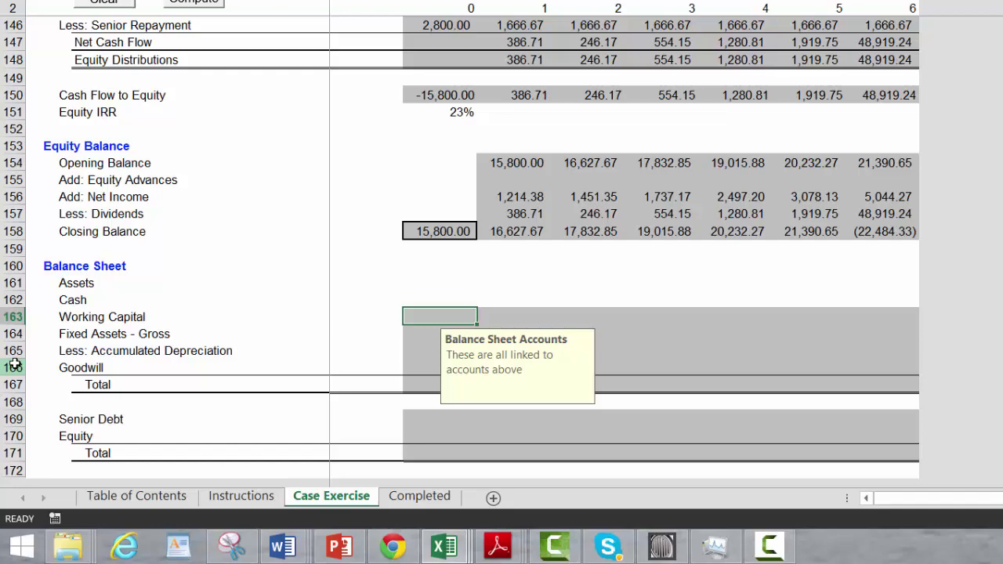
{"action": "key", "text": "Down"}
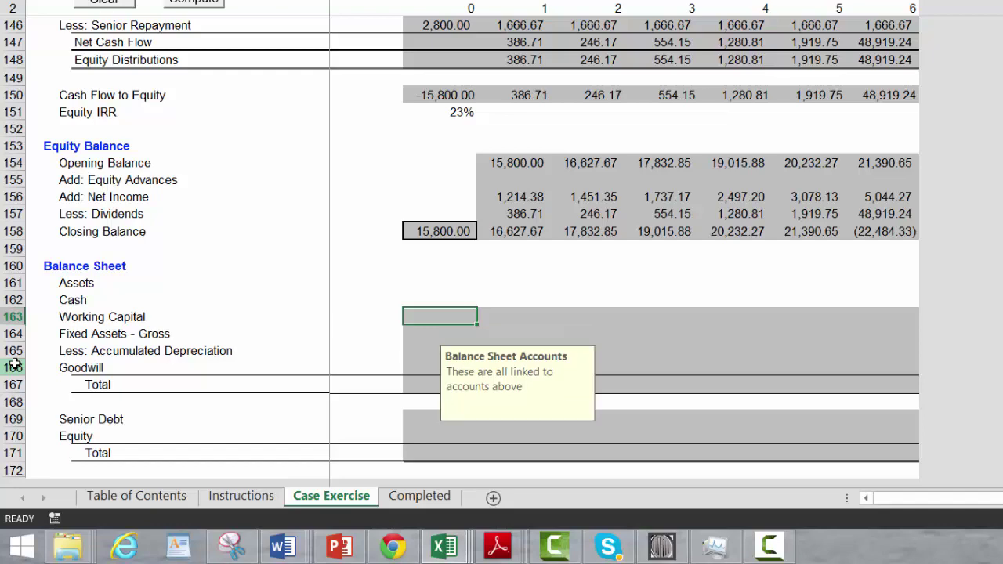
{"action": "type", "text": "="}
{"action": "key", "text": "Page_Up"}
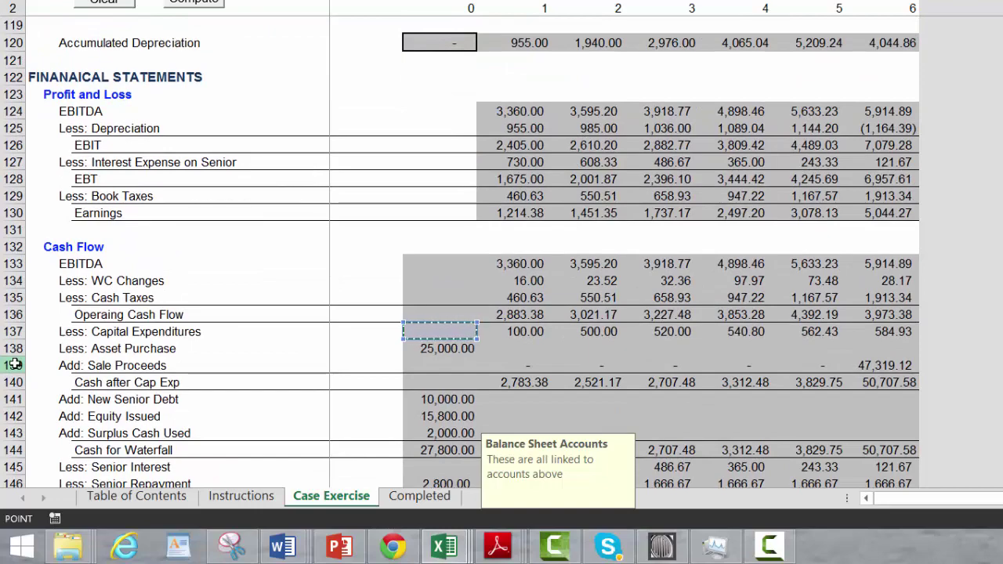
{"action": "key", "text": "Up"}
{"action": "key", "text": "Up"}
{"action": "key", "text": "Up"}
{"action": "key", "text": "Up"}
{"action": "key", "text": "Up"}
{"action": "key", "text": "Up"}
{"action": "key", "text": "Up"}
{"action": "key", "text": "Up"}
{"action": "key", "text": "Up"}
{"action": "key", "text": "Up"}
{"action": "key", "text": "Up"}
{"action": "key", "text": "Up"}
{"action": "key", "text": "Up"}
{"action": "key", "text": "Up"}
{"action": "key", "text": "Up"}
{"action": "key", "text": "Up"}
{"action": "key", "text": "Up"}
{"action": "key", "text": "Up"}
{"action": "key", "text": "Up"}
{"action": "key", "text": "Up"}
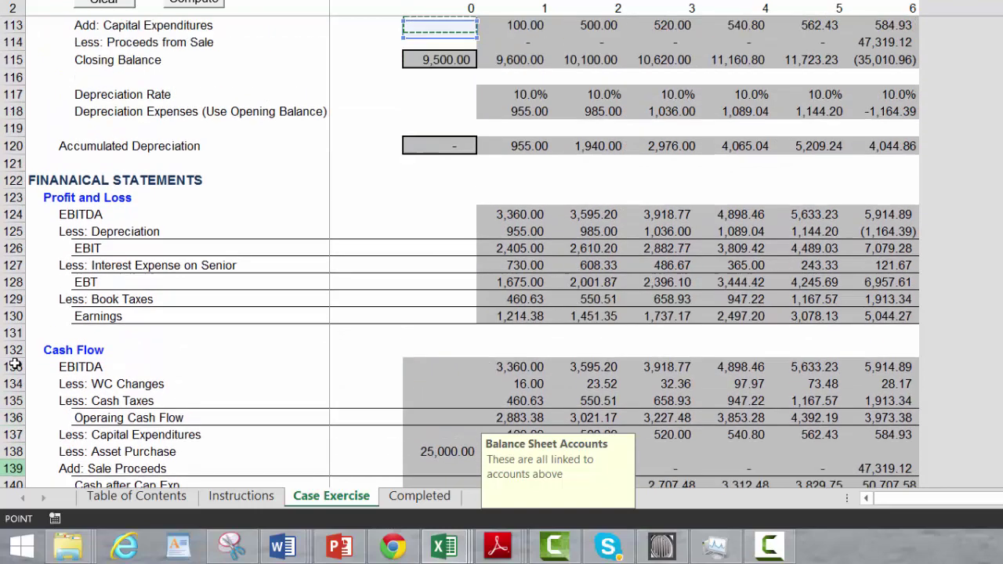
{"action": "key", "text": "Down"}
{"action": "key", "text": "Down"}
{"action": "key", "text": "Down"}
{"action": "key", "text": "Down"}
{"action": "key", "text": "Down"}
{"action": "key", "text": "Down"}
{"action": "key", "text": "Down"}
{"action": "key", "text": "Down"}
{"action": "key", "text": "Down"}
{"action": "key", "text": "Down"}
{"action": "key", "text": "Down"}
{"action": "key", "text": "Down"}
{"action": "key", "text": "Down"}
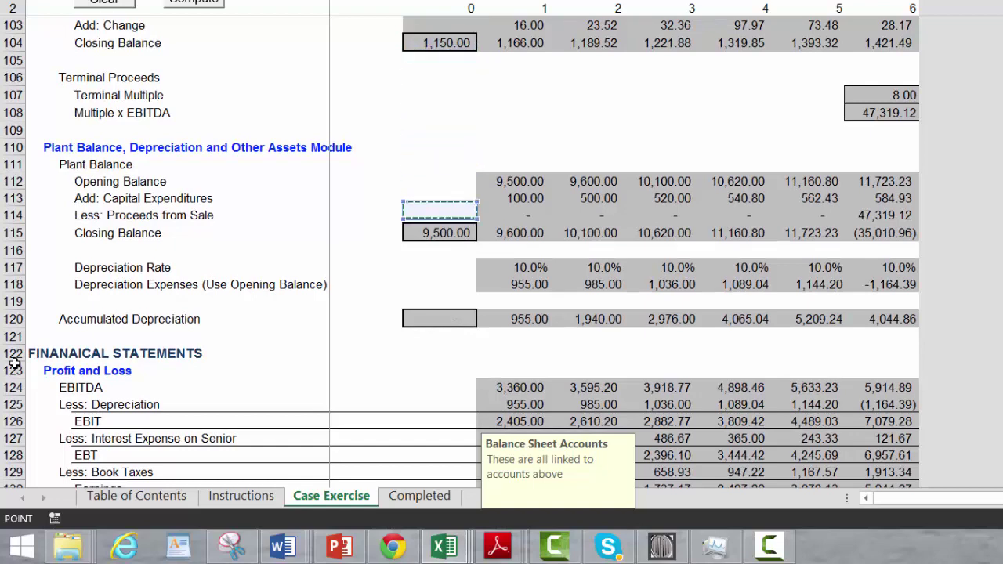
{"action": "key", "text": "Up"}
{"action": "key", "text": "Up"}
{"action": "key", "text": "Up"}
{"action": "key", "text": "Up"}
{"action": "key", "text": "Up"}
{"action": "key", "text": "Up"}
{"action": "key", "text": "Up"}
{"action": "key", "text": "Up"}
{"action": "key", "text": "Up"}
{"action": "key", "text": "Up"}
{"action": "key", "text": "Up"}
{"action": "key", "text": "Up"}
{"action": "key", "text": "Up"}
{"action": "key", "text": "Up"}
{"action": "key", "text": "Up"}
{"action": "key", "text": "Up"}
{"action": "key", "text": "Up"}
{"action": "key", "text": "Up"}
{"action": "key", "text": "Up"}
{"action": "key", "text": "Up"}
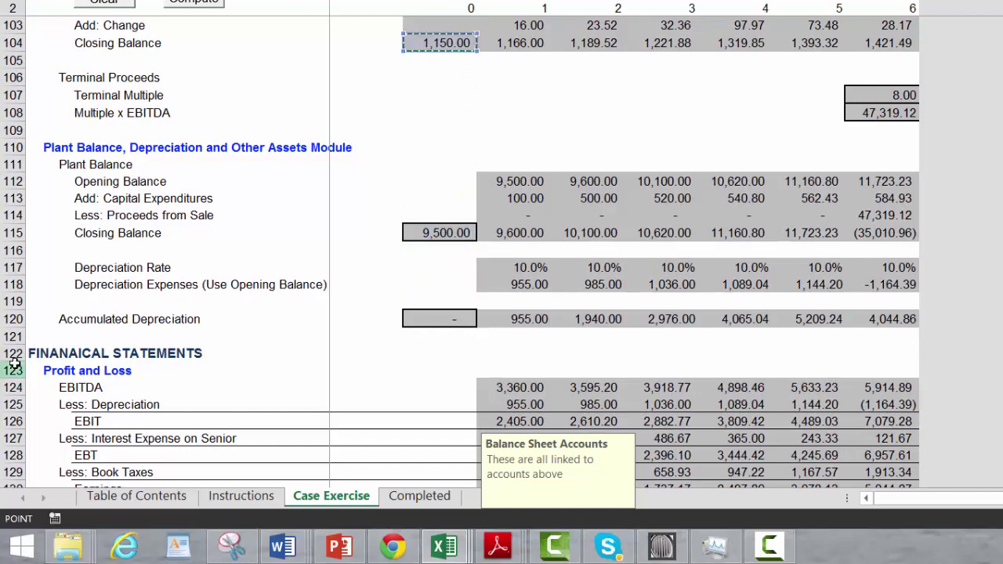
{"action": "key", "text": "Down"}
{"action": "key", "text": "Down"}
{"action": "key", "text": "Down"}
{"action": "key", "text": "Down"}
{"action": "key", "text": "Down"}
{"action": "key", "text": "Down"}
{"action": "key", "text": "Down"}
{"action": "key", "text": "Down"}
{"action": "key", "text": "Down"}
{"action": "key", "text": "Down"}
{"action": "key", "text": "Down"}
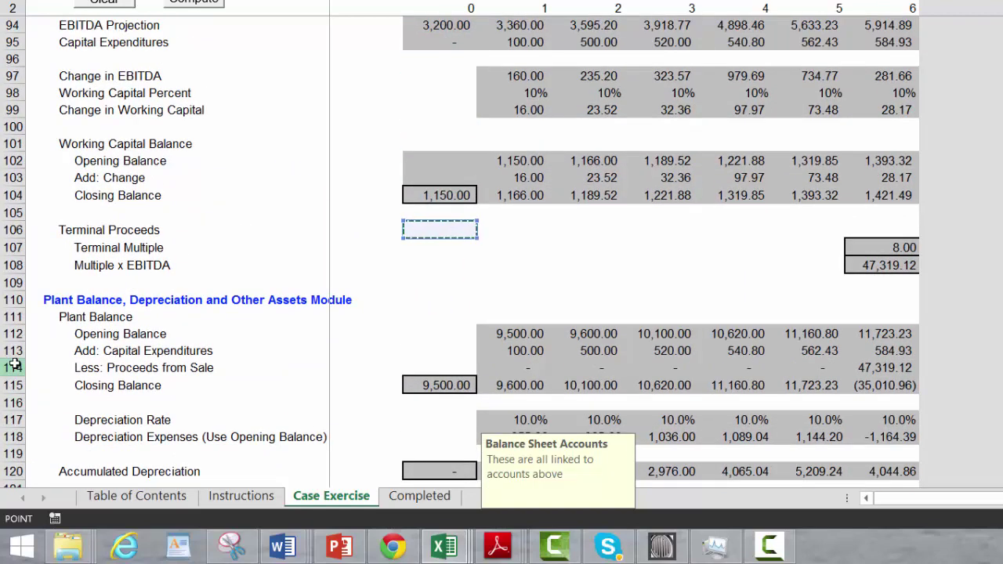
{"action": "key", "text": "Up"}
{"action": "key", "text": "Up"}
{"action": "key", "text": "Escape"}
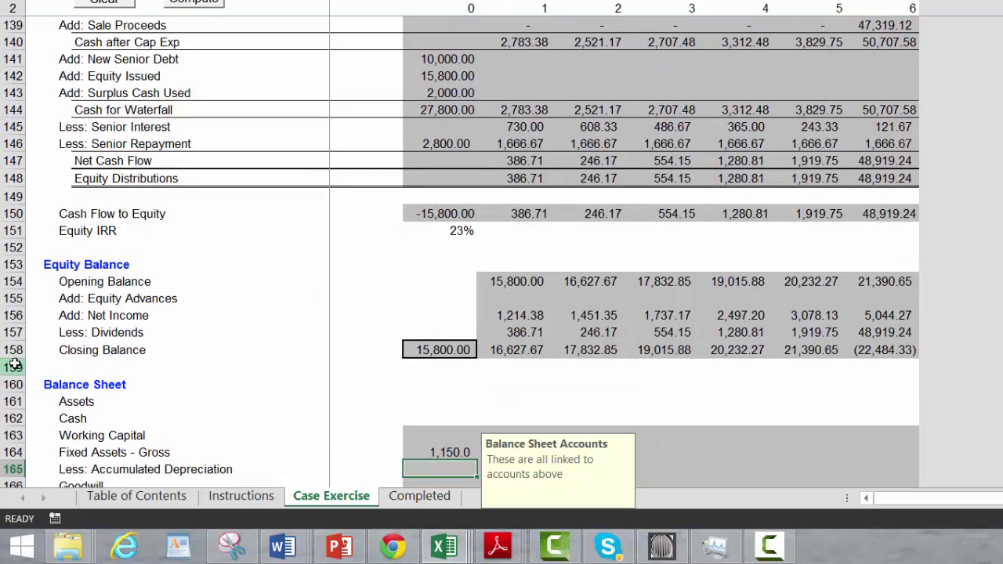
Link the period 0 Less: Accumulated Depreciation cell N165 in the Balance Sheet to the period 0 Accumulated Depreciation in the plant module (=N120)
{"action": "key", "text": "Up"}
{"action": "key", "text": "Up"}
{"action": "key", "text": "Up"}
{"action": "key", "text": "Up"}
{"action": "key", "text": "Up"}
{"action": "key", "text": "Up"}
{"action": "key", "text": "Up"}
{"action": "key", "text": "Up"}
{"action": "key", "text": "Up"}
{"action": "key", "text": "Up"}
{"action": "key", "text": "Up"}
{"action": "key", "text": "Up"}
{"action": "key", "text": "Up"}
{"action": "key", "text": "Up"}
{"action": "key", "text": "Up"}
{"action": "key", "text": "Up"}
{"action": "key", "text": "Up"}
{"action": "key", "text": "Up"}
{"action": "key", "text": "Up"}
{"action": "key", "text": "Up"}
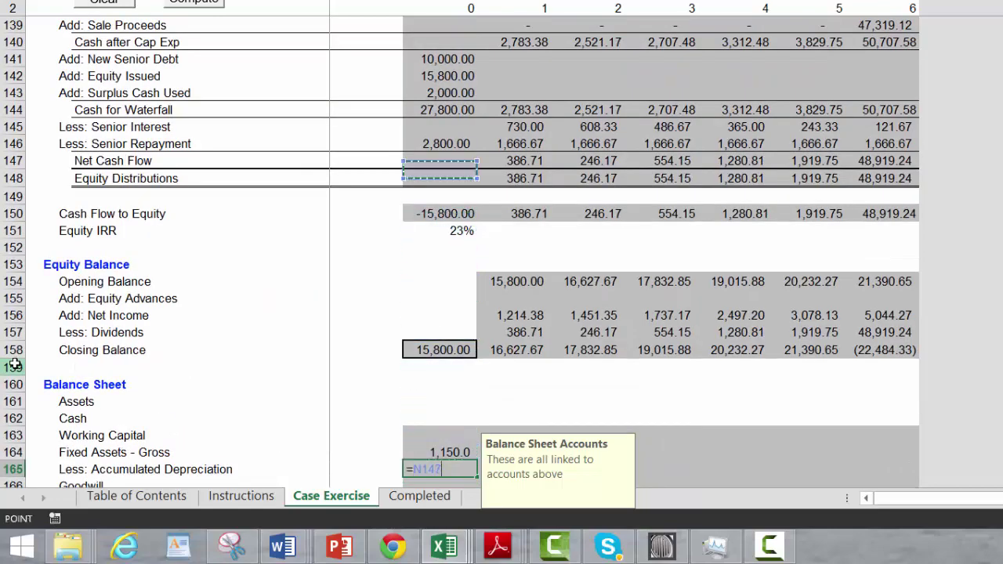
{"action": "key", "text": "Up"}
{"action": "key", "text": "Up"}
{"action": "key", "text": "Up"}
{"action": "key", "text": "Up"}
{"action": "key", "text": "Up"}
{"action": "key", "text": "Up"}
{"action": "key", "text": "Up"}
{"action": "key", "text": "Up"}
{"action": "key", "text": "Up"}
{"action": "key", "text": "Up"}
{"action": "key", "text": "Up"}
{"action": "key", "text": "Up"}
{"action": "key", "text": "Up"}
{"action": "key", "text": "Up"}
{"action": "key", "text": "Up"}
{"action": "key", "text": "Up"}
{"action": "key", "text": "Up"}
{"action": "key", "text": "Up"}
{"action": "key", "text": "Up"}
{"action": "key", "text": "Up"}
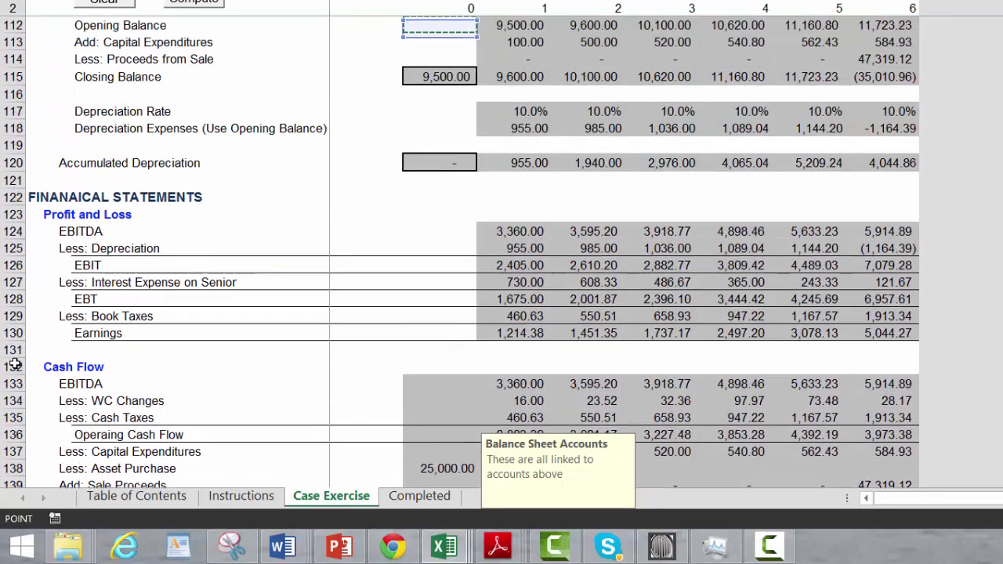
{"action": "key", "text": "Down"}
{"action": "key", "text": "Down"}
{"action": "key", "text": "Down"}
{"action": "key", "text": "Down"}
{"action": "key", "text": "Down"}
{"action": "key", "text": "Down"}
{"action": "key", "text": "Down"}
{"action": "key", "text": "Down"}
{"action": "key", "text": "Down"}
{"action": "key", "text": "Down"}
{"action": "key", "text": "Down"}
{"action": "key", "text": "Down"}
{"action": "key", "text": "Down"}
{"action": "key", "text": "Up"}
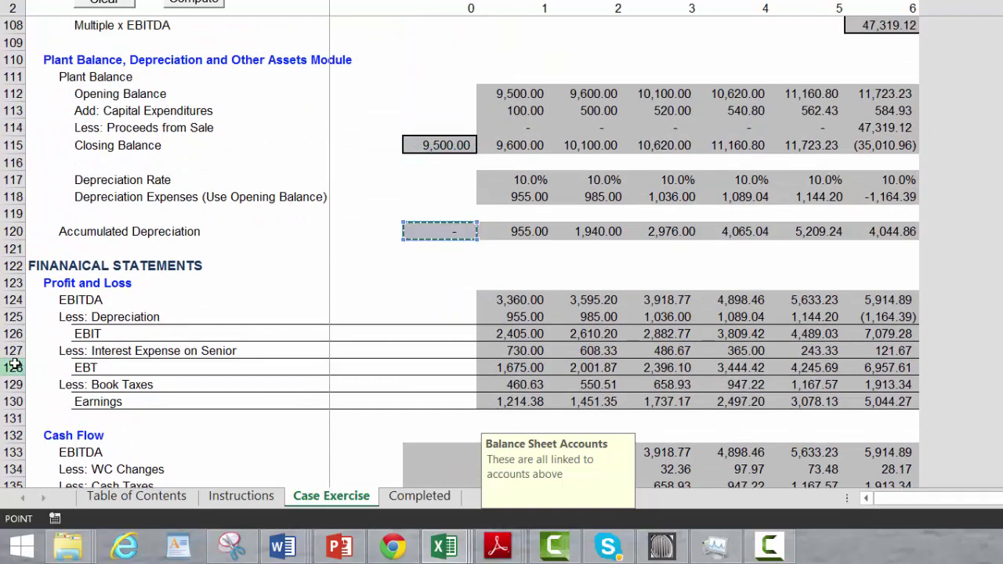
{"action": "key", "text": "Return"}
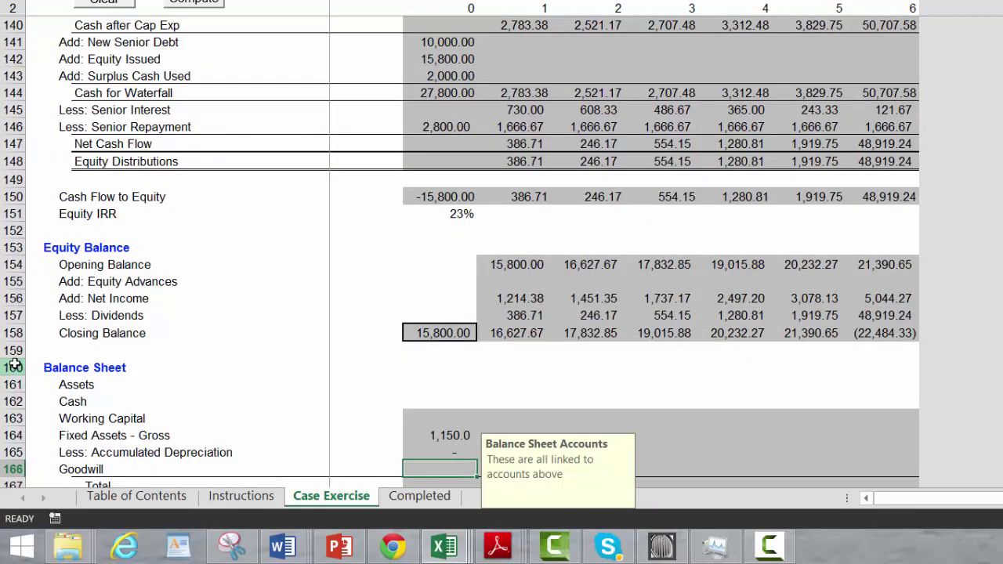
Move the Working Capital link from the period 0 Fixed Assets - Gross cell N164 up to the Working Capital cell N163
{"action": "key", "text": "Up"}
{"action": "key", "text": "Up"}
{"action": "key", "text": "Left"}
{"action": "key", "text": "Left"}
{"action": "key", "text": "Left"}
{"action": "key", "text": "Left"}
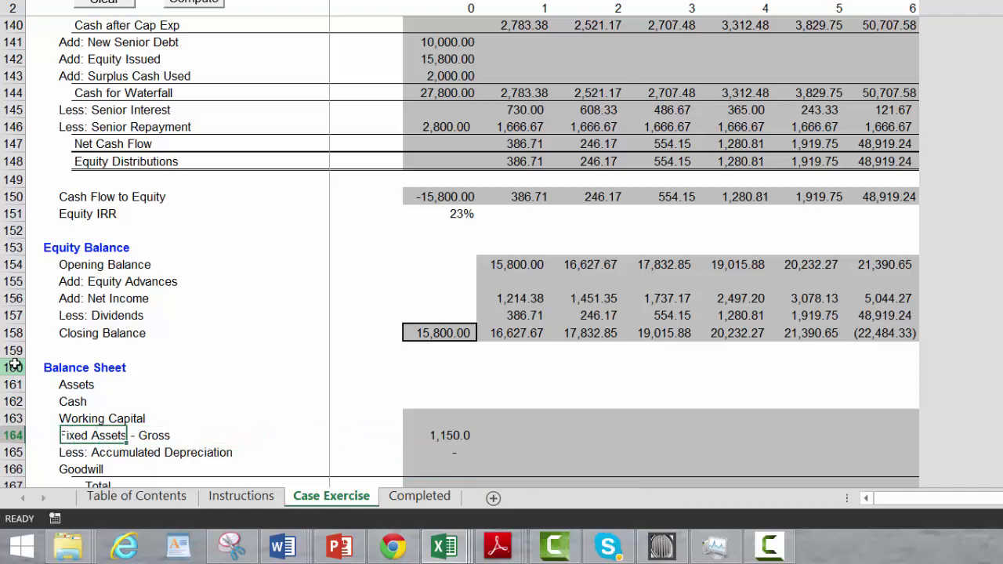
{"action": "key", "text": "Right"}
{"action": "key", "text": "Right"}
{"action": "key", "text": "Right"}
{"action": "key", "text": "Right"}
{"action": "key", "text": "ctrl+x"}
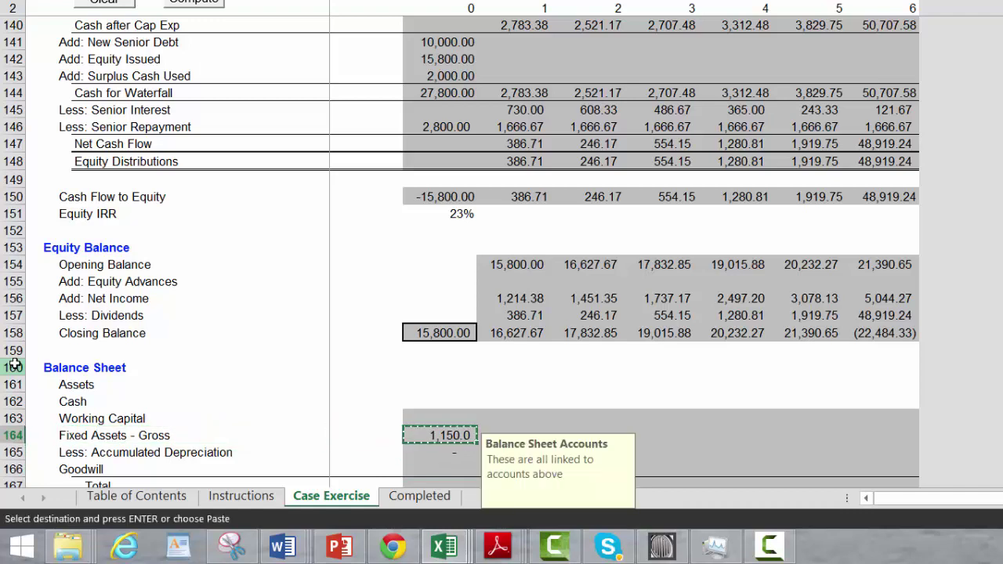
{"action": "key", "text": "Up"}
{"action": "key", "text": "Return"}
Link the period 0 Fixed Assets - Gross cell N164 to the period 0 Plant Balance Closing Balance (=N115)
{"action": "key", "text": "Down"}
{"action": "key", "text": "Down"}
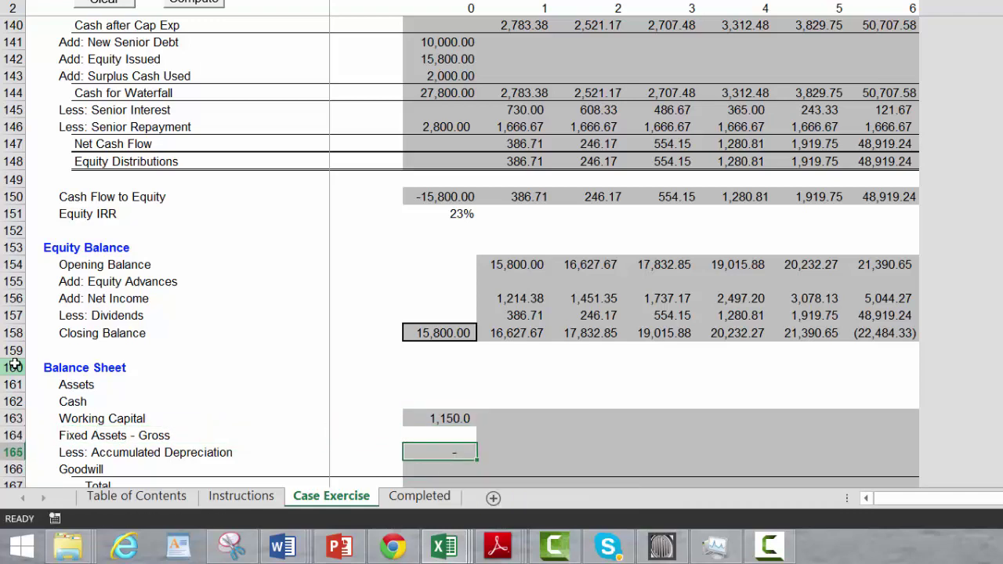
{"action": "key", "text": "Up"}
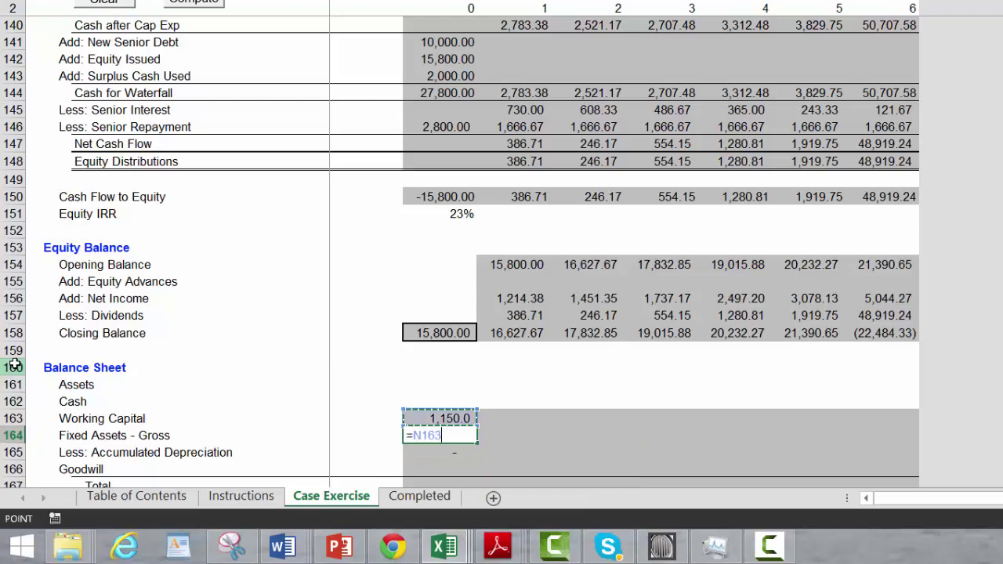
{"action": "key", "text": "Up"}
{"action": "key", "text": "Up"}
{"action": "key", "text": "Up"}
{"action": "key", "text": "Up"}
{"action": "key", "text": "Up"}
{"action": "key", "text": "Up"}
{"action": "key", "text": "Up"}
{"action": "key", "text": "Up"}
{"action": "key", "text": "Up"}
{"action": "key", "text": "Up"}
{"action": "key", "text": "Up"}
{"action": "key", "text": "Up"}
{"action": "key", "text": "Up"}
{"action": "key", "text": "Up"}
{"action": "key", "text": "Up"}
{"action": "key", "text": "Up"}
{"action": "key", "text": "Up"}
{"action": "key", "text": "Up"}
{"action": "key", "text": "Up"}
{"action": "key", "text": "Up"}
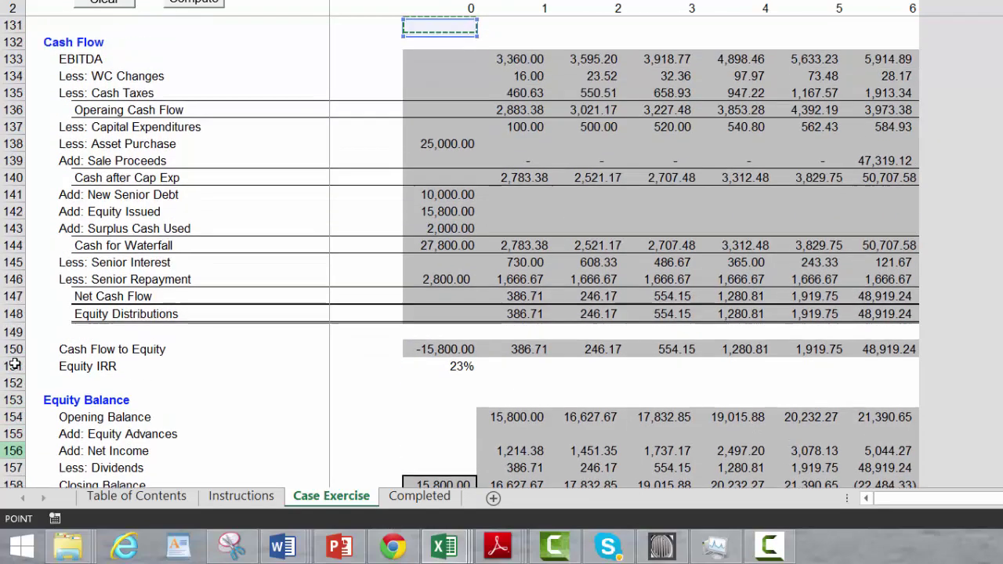
{"action": "key", "text": "Up"}
{"action": "key", "text": "Up"}
{"action": "key", "text": "Up"}
{"action": "key", "text": "Up"}
{"action": "key", "text": "Up"}
{"action": "key", "text": "Up"}
{"action": "key", "text": "Up"}
{"action": "key", "text": "Up"}
{"action": "key", "text": "Up"}
{"action": "key", "text": "Up"}
{"action": "key", "text": "Up"}
{"action": "key", "text": "Up"}
{"action": "key", "text": "Up"}
{"action": "key", "text": "Up"}
{"action": "key", "text": "Up"}
{"action": "key", "text": "Up"}
{"action": "key", "text": "Up"}
{"action": "key", "text": "Up"}
{"action": "key", "text": "Up"}
{"action": "key", "text": "Up"}
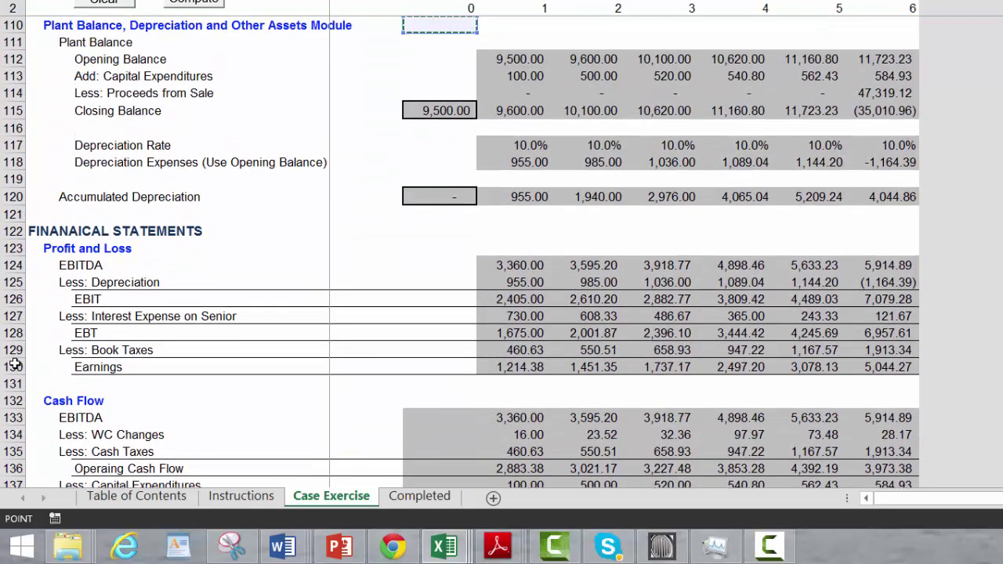
{"action": "key", "text": "Up"}
{"action": "key", "text": "Up"}
{"action": "key", "text": "Up"}
{"action": "key", "text": "Up"}
{"action": "key", "text": "Up"}
{"action": "key", "text": "Down"}
{"action": "key", "text": "Down"}
{"action": "key", "text": "Down"}
{"action": "key", "text": "Down"}
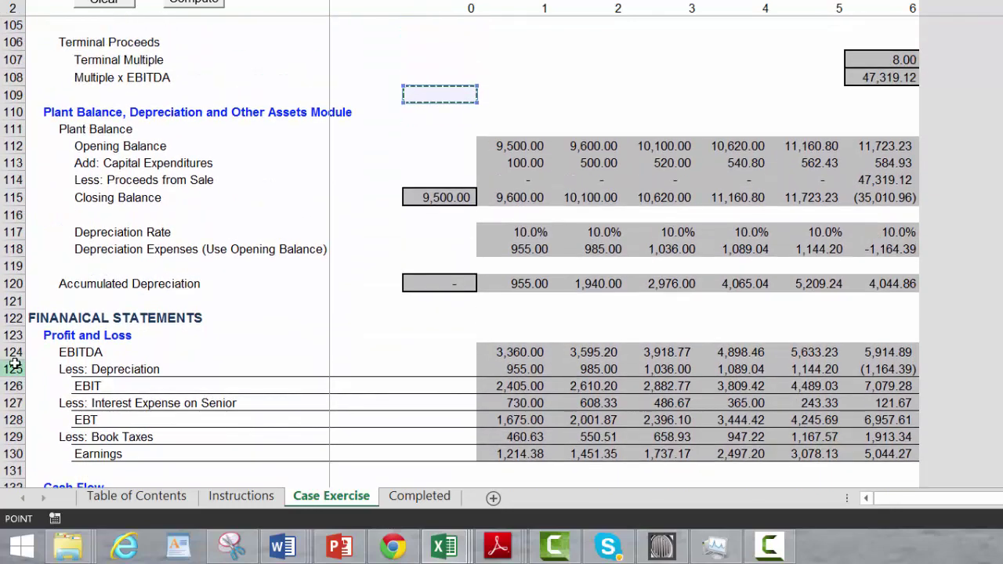
{"action": "key", "text": "Down"}
{"action": "key", "text": "Down"}
{"action": "key", "text": "Down"}
{"action": "key", "text": "Down"}
{"action": "key", "text": "Down"}
{"action": "key", "text": "Down"}
{"action": "key", "text": "Return"}
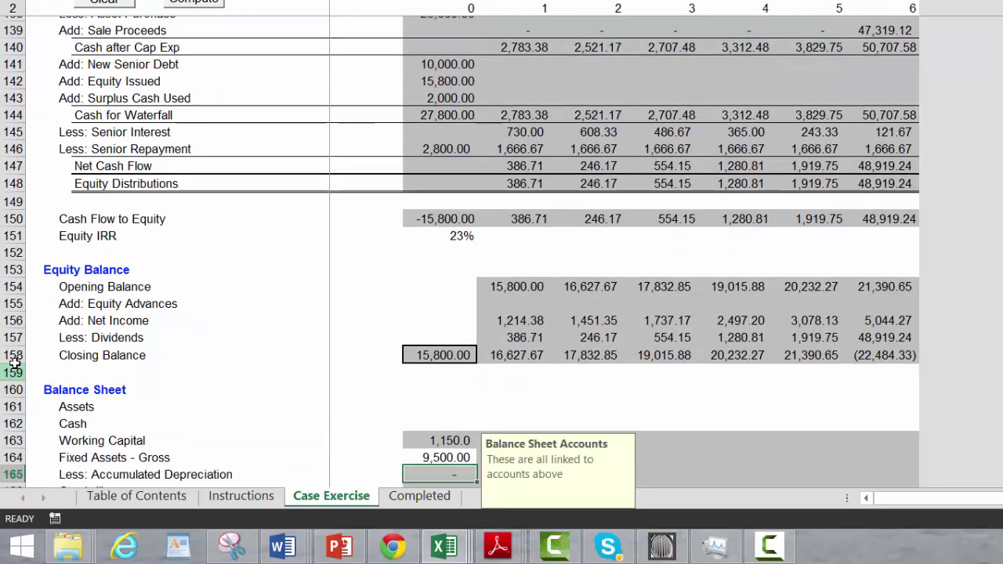
Link the period 0 Goodwill cell N166 in the Balance Sheet to the 15,150.00 Goodwill in row 73 with a fixed reference
{"action": "key", "text": "Down"}
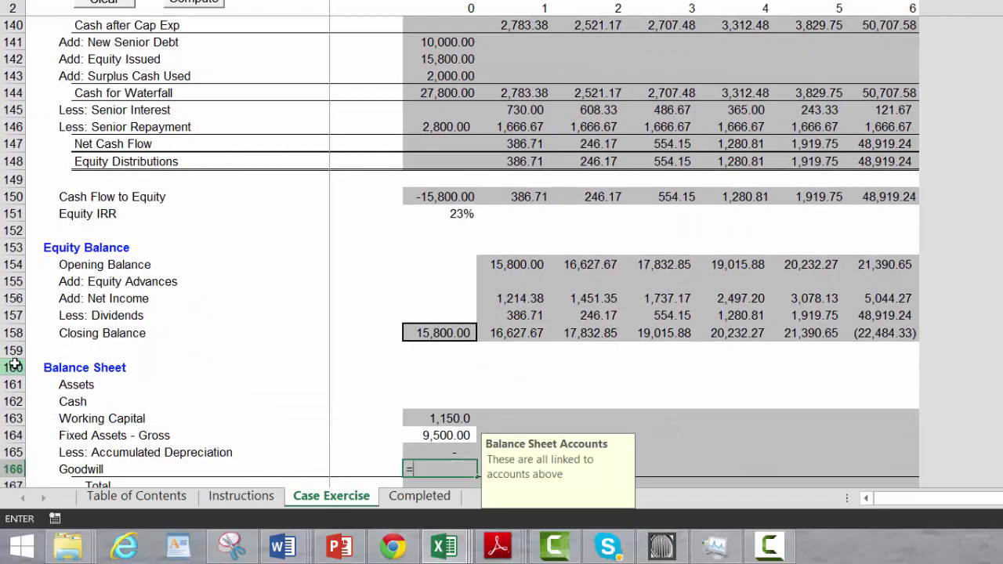
{"action": "key", "text": "Up"}
{"action": "key", "text": "Up"}
{"action": "key", "text": "Up"}
{"action": "key", "text": "Up"}
{"action": "key", "text": "Up"}
{"action": "key", "text": "Up"}
{"action": "key", "text": "Up"}
{"action": "key", "text": "Up"}
{"action": "key", "text": "Up"}
{"action": "key", "text": "Up"}
{"action": "key", "text": "Up"}
{"action": "key", "text": "Up"}
{"action": "key", "text": "Up"}
{"action": "key", "text": "Up"}
{"action": "key", "text": "Up"}
{"action": "key", "text": "Up"}
{"action": "key", "text": "Up"}
{"action": "key", "text": "Up"}
{"action": "key", "text": "Up"}
{"action": "key", "text": "Up"}
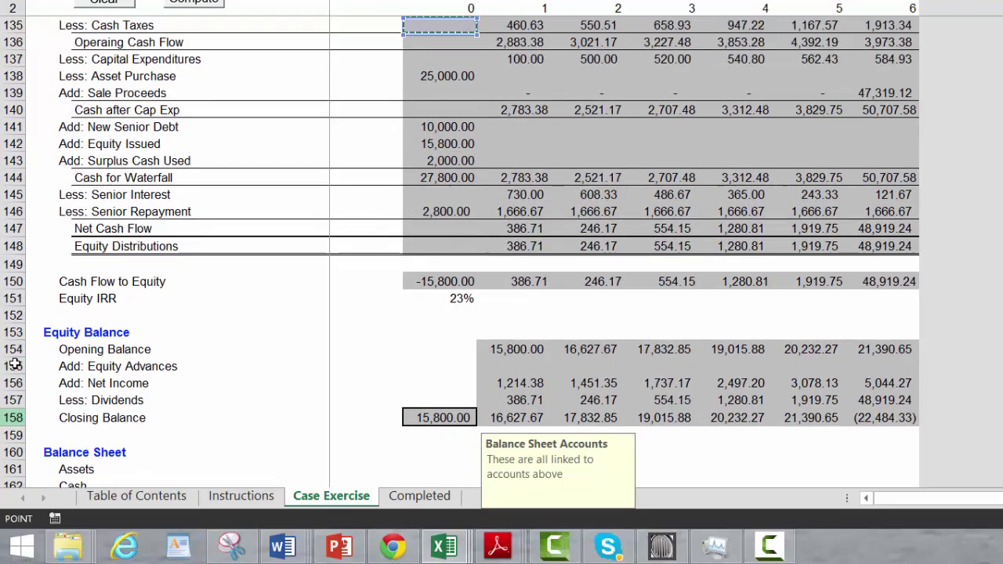
{"action": "key", "text": "Up"}
{"action": "key", "text": "Up"}
{"action": "key", "text": "Up"}
{"action": "key", "text": "Up"}
{"action": "key", "text": "Up"}
{"action": "key", "text": "Up"}
{"action": "key", "text": "Up"}
{"action": "key", "text": "Up"}
{"action": "key", "text": "Up"}
{"action": "key", "text": "Up"}
{"action": "key", "text": "Up"}
{"action": "key", "text": "Up"}
{"action": "key", "text": "Up"}
{"action": "key", "text": "Up"}
{"action": "key", "text": "Up"}
{"action": "key", "text": "Up"}
{"action": "key", "text": "Up"}
{"action": "key", "text": "Up"}
{"action": "key", "text": "Up"}
{"action": "key", "text": "Up"}
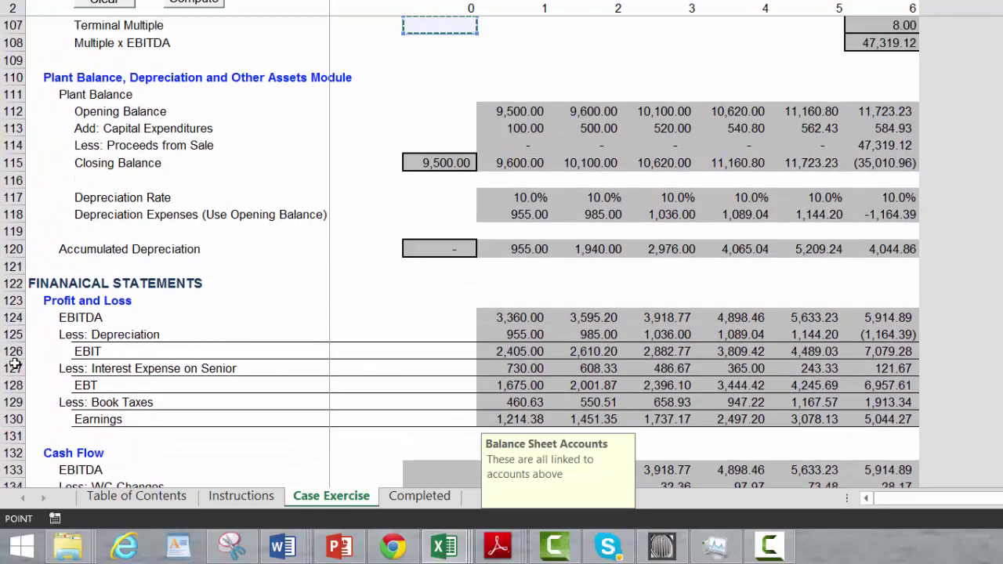
{"action": "key", "text": "Up"}
{"action": "key", "text": "Up"}
{"action": "key", "text": "Up"}
{"action": "key", "text": "Up"}
{"action": "key", "text": "Up"}
{"action": "key", "text": "Up"}
{"action": "key", "text": "Up"}
{"action": "key", "text": "Up"}
{"action": "key", "text": "Up"}
{"action": "key", "text": "Up"}
{"action": "key", "text": "Up"}
{"action": "key", "text": "Up"}
{"action": "key", "text": "Up"}
{"action": "key", "text": "Up"}
{"action": "key", "text": "Up"}
{"action": "key", "text": "Up"}
{"action": "key", "text": "Up"}
{"action": "key", "text": "Up"}
{"action": "key", "text": "Up"}
{"action": "key", "text": "Up"}
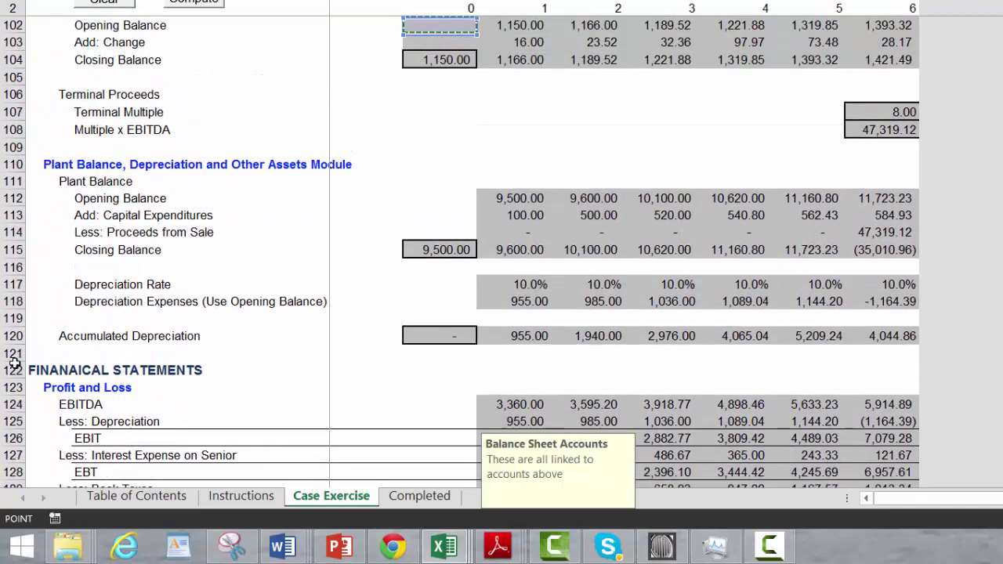
{"action": "key", "text": "Up"}
{"action": "key", "text": "Up"}
{"action": "key", "text": "Up"}
{"action": "key", "text": "Up"}
{"action": "key", "text": "Up"}
{"action": "key", "text": "Up"}
{"action": "key", "text": "Up"}
{"action": "key", "text": "Up"}
{"action": "key", "text": "Up"}
{"action": "key", "text": "Up"}
{"action": "key", "text": "Up"}
{"action": "key", "text": "Up"}
{"action": "key", "text": "Up"}
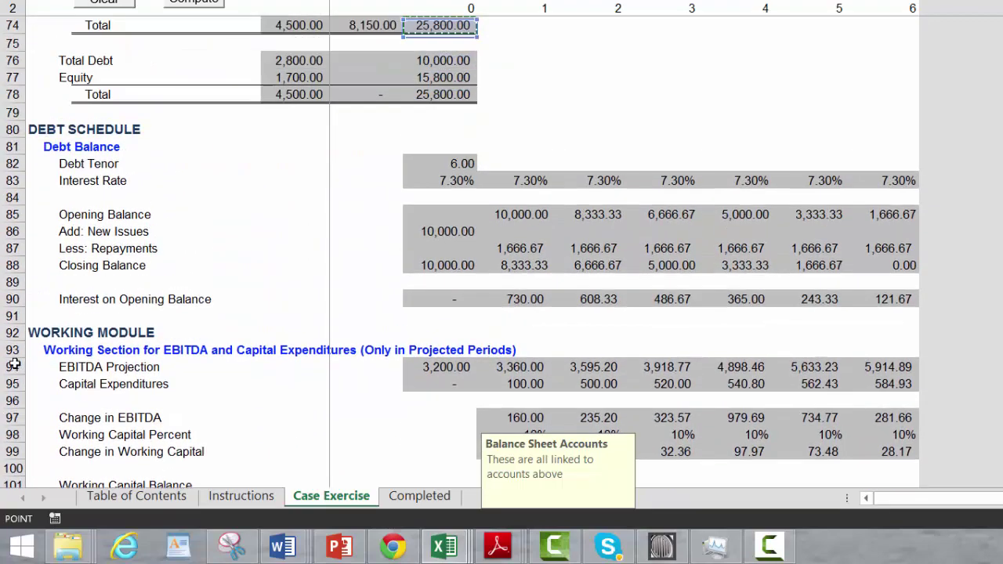
{"action": "key", "text": "Down"}
{"action": "key", "text": "Down"}
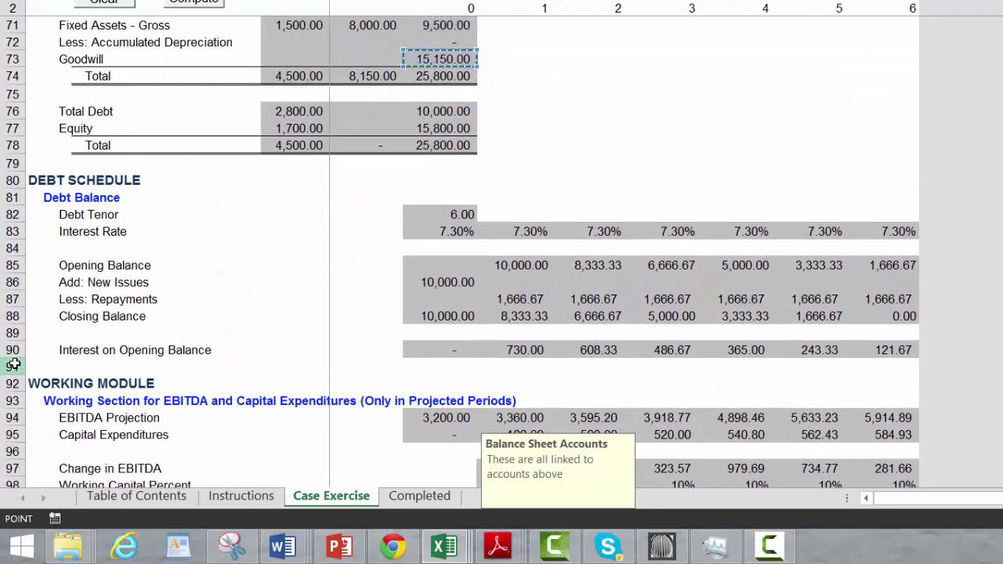
{"action": "key", "text": "Return"}
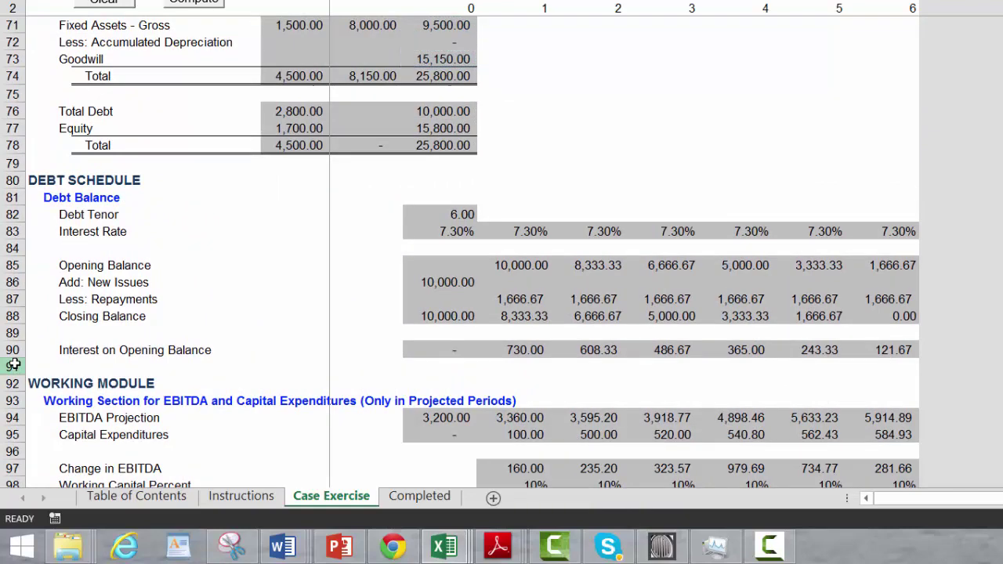
Fill the Balance Sheet links for Working Capital through Goodwill (N163:N166) across from period 0 to period 6
{"action": "key", "text": "Up"}
{"action": "key", "text": "Up"}
{"action": "key", "text": "Up"}
{"action": "key", "text": "Up"}
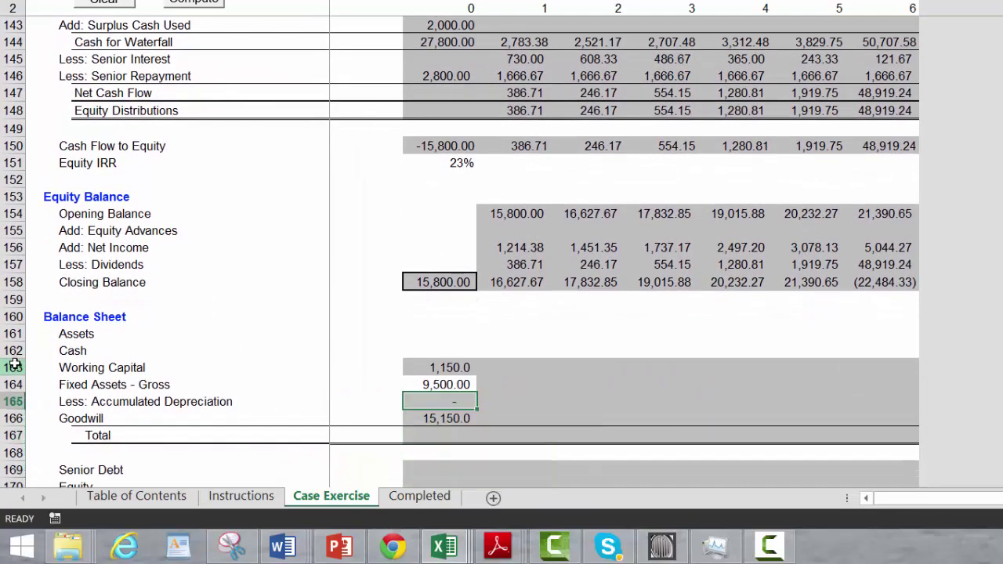
{"action": "key", "text": "shift+Down"}
{"action": "key", "text": "shift+Down"}
{"action": "key", "text": "shift+Down"}
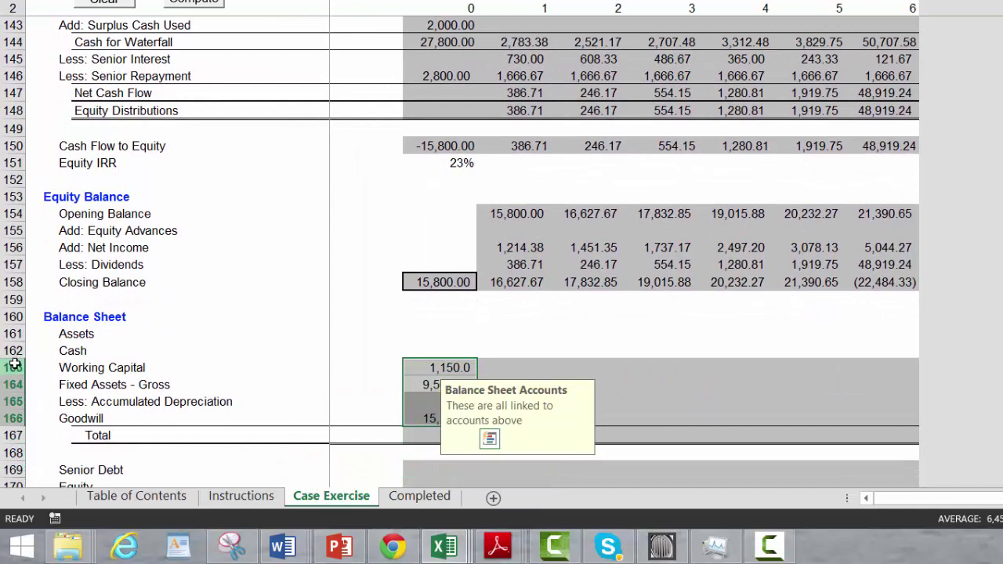
{"action": "key", "text": "ctrl+r"}
Sum the asset rows 163 to 166 into the Balance Sheet Total in row 167 for periods 0 to 6
{"action": "key", "text": "Down"}
{"action": "key", "text": "Up"}
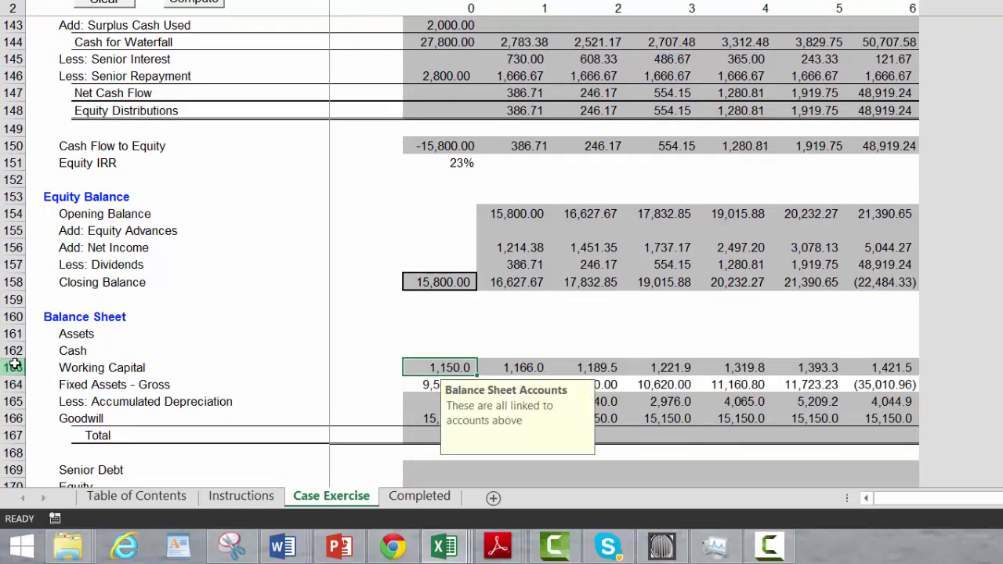
{"action": "key", "text": "shift+Down"}
{"action": "key", "text": "shift+Down"}
{"action": "key", "text": "shift+Down"}
{"action": "key", "text": "ctrl+shift+Right"}
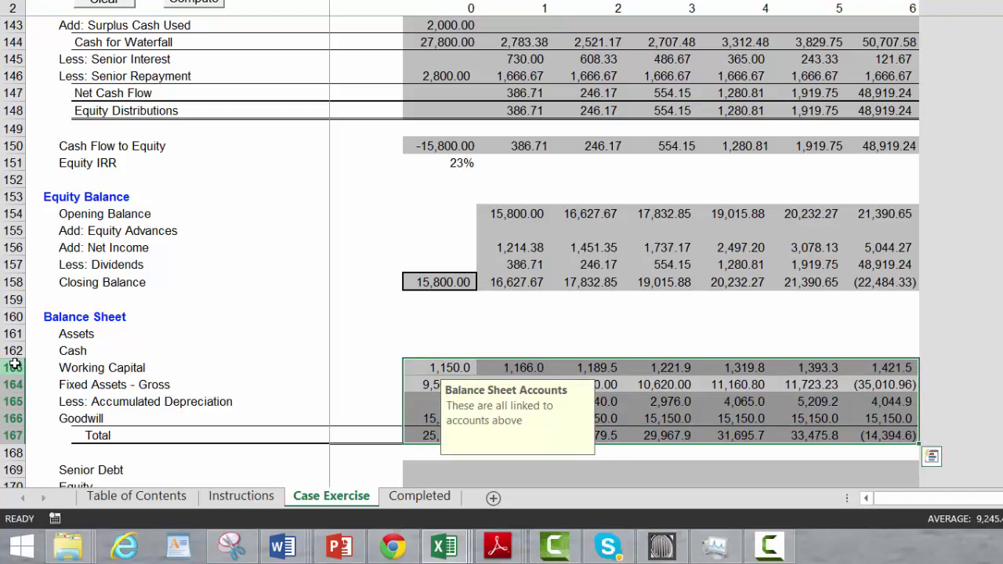
Link the period 0 Senior Debt cell N169 in the Balance Sheet to the Debt Balance Closing Balance in row 88
{"action": "key", "text": "Down"}
{"action": "key", "text": "Down"}
{"action": "key", "text": "Down"}
{"action": "key", "text": "Down"}
{"action": "key", "text": "Down"}
{"action": "key", "text": "Down"}
{"action": "scroll", "coordinate": [14, 366], "scroll_direction": "down", "scroll_amount": 1}
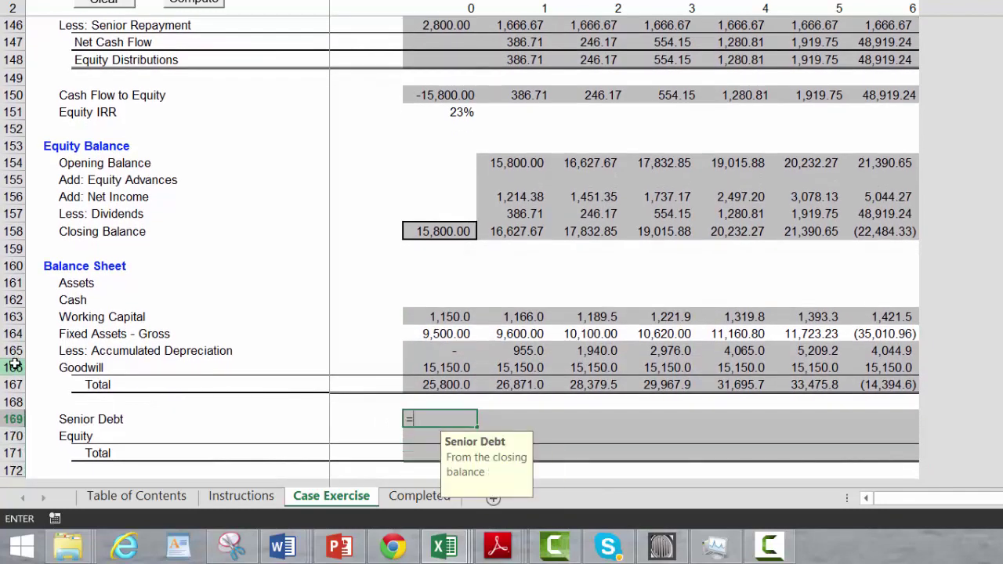
{"action": "key", "text": "Up"}
{"action": "key", "text": "Up"}
{"action": "key", "text": "Up"}
{"action": "key", "text": "Up"}
{"action": "key", "text": "Up"}
{"action": "key", "text": "Up"}
{"action": "key", "text": "Up"}
{"action": "key", "text": "Up"}
{"action": "key", "text": "Up"}
{"action": "key", "text": "Up"}
{"action": "key", "text": "Up"}
{"action": "key", "text": "Up"}
{"action": "key", "text": "Up"}
{"action": "key", "text": "Up"}
{"action": "key", "text": "Up"}
{"action": "key", "text": "Up"}
{"action": "key", "text": "Up"}
{"action": "key", "text": "Up"}
{"action": "key", "text": "Up"}
{"action": "key", "text": "Up"}
{"action": "scroll", "coordinate": [14, 366], "scroll_direction": "up", "scroll_amount": 8}
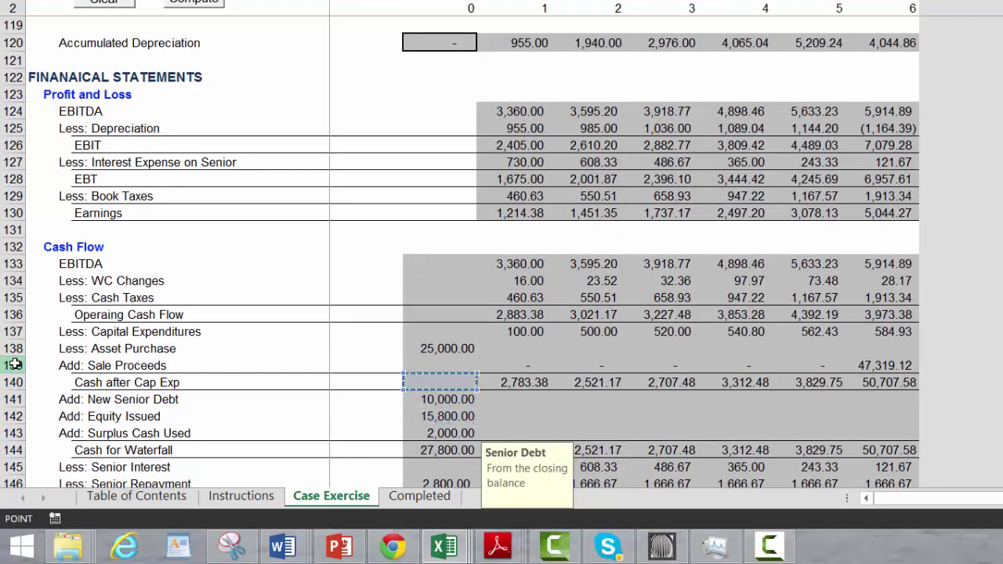
{"action": "key", "text": "Up"}
{"action": "key", "text": "Up"}
{"action": "key", "text": "Up"}
{"action": "key", "text": "Up"}
{"action": "key", "text": "Up"}
{"action": "key", "text": "Up"}
{"action": "key", "text": "Up"}
{"action": "key", "text": "Up"}
{"action": "key", "text": "Up"}
{"action": "key", "text": "Up"}
{"action": "key", "text": "Up"}
{"action": "key", "text": "Up"}
{"action": "key", "text": "Up"}
{"action": "key", "text": "Up"}
{"action": "key", "text": "Up"}
{"action": "key", "text": "Up"}
{"action": "key", "text": "Up"}
{"action": "key", "text": "Up"}
{"action": "key", "text": "Up"}
{"action": "key", "text": "Up"}
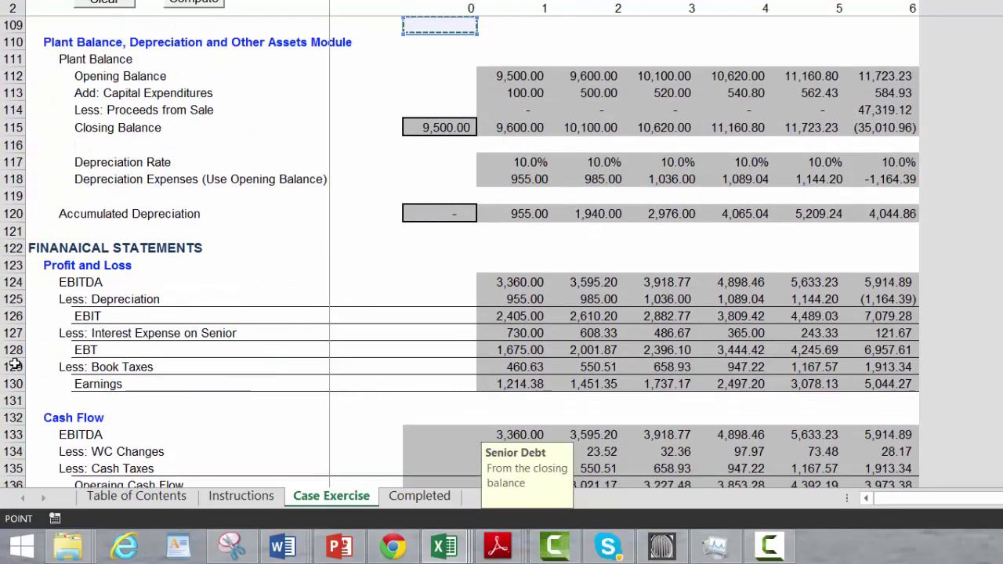
{"action": "key", "text": "Up"}
{"action": "key", "text": "Up"}
{"action": "key", "text": "Up"}
{"action": "key", "text": "Up"}
{"action": "key", "text": "Up"}
{"action": "key", "text": "Up"}
{"action": "key", "text": "Up"}
{"action": "key", "text": "Up"}
{"action": "key", "text": "Up"}
{"action": "key", "text": "Up"}
{"action": "key", "text": "Up"}
{"action": "key", "text": "Up"}
{"action": "key", "text": "Up"}
{"action": "key", "text": "Up"}
{"action": "key", "text": "Up"}
{"action": "key", "text": "Up"}
{"action": "key", "text": "Up"}
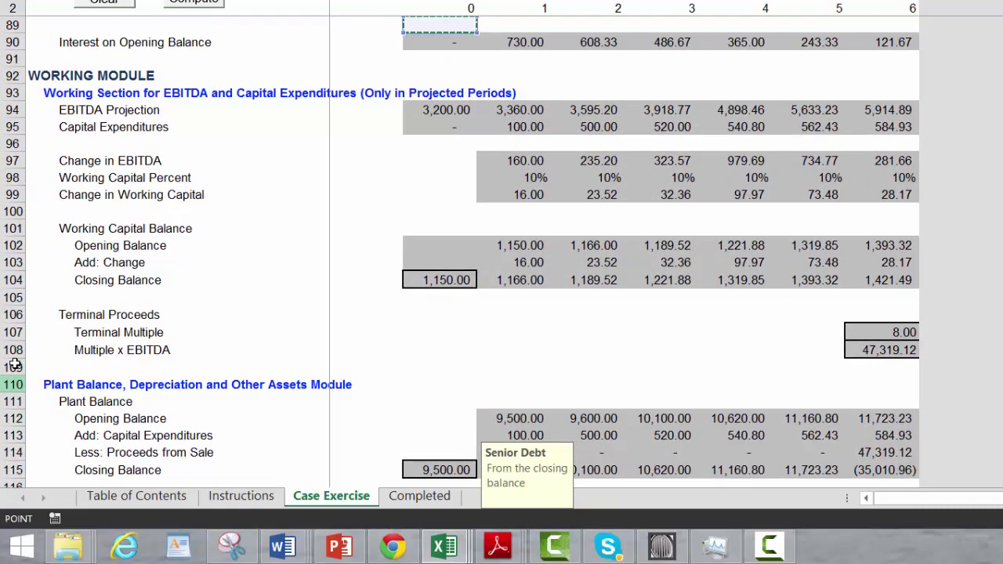
{"action": "key", "text": "Up"}
{"action": "key", "text": "Up"}
{"action": "key", "text": "Up"}
{"action": "key", "text": "Up"}
{"action": "key", "text": "Up"}
{"action": "key", "text": "Up"}
{"action": "key", "text": "Up"}
{"action": "key", "text": "Up"}
{"action": "key", "text": "Down"}
{"action": "key", "text": "Down"}
{"action": "key", "text": "Down"}
{"action": "key", "text": "Down"}
{"action": "key", "text": "Down"}
{"action": "key", "text": "Down"}
{"action": "key", "text": "Down"}
{"action": "key", "text": "Down"}
{"action": "key", "text": "Down"}
{"action": "key", "text": "Down"}
{"action": "key", "text": "Down"}
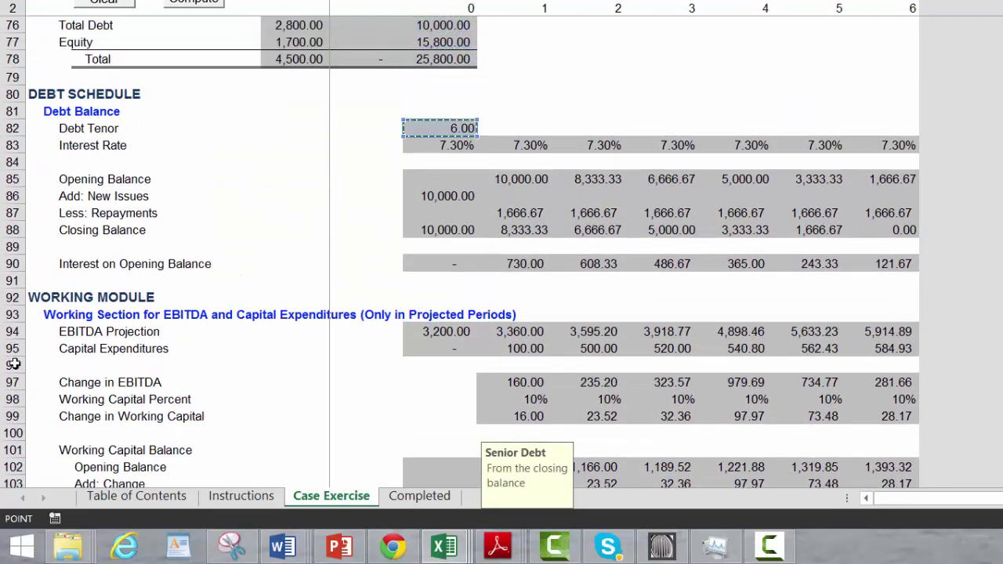
{"action": "key", "text": "Return"}
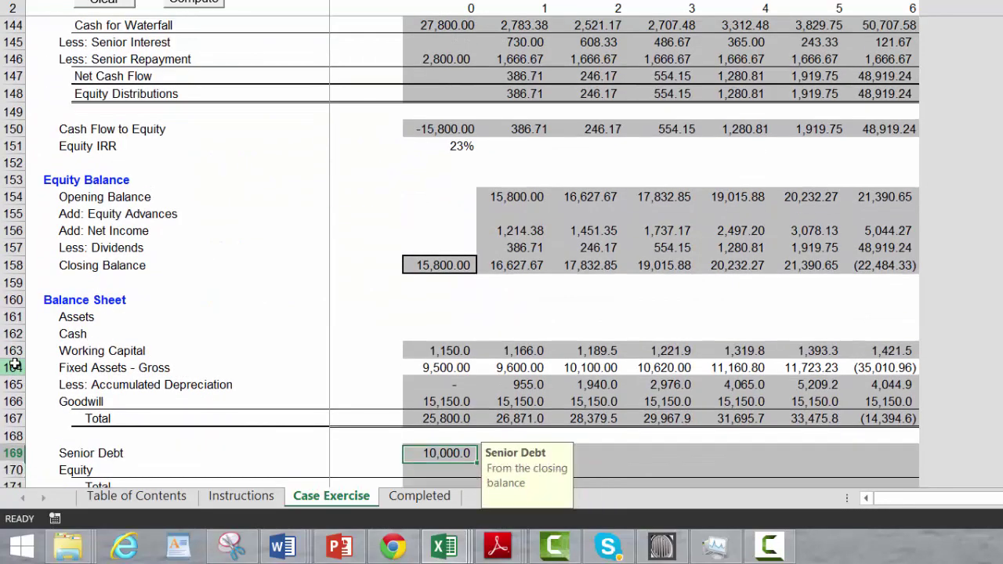
Fill the Balance Sheet Senior Debt link in row 169 across from period 0 to period 6
{"action": "key", "text": "shift+Right"}
{"action": "key", "text": "shift+Right"}
{"action": "key", "text": "shift+Right"}
{"action": "key", "text": "shift+Right"}
{"action": "key", "text": "shift+Right"}
{"action": "key", "text": "shift+Right"}
{"action": "key", "text": "ctrl+r"}
Link the period 0 Equity cell N170 in the Balance Sheet to the Equity Balance Closing Balance in row 158
{"action": "key", "text": "Down"}
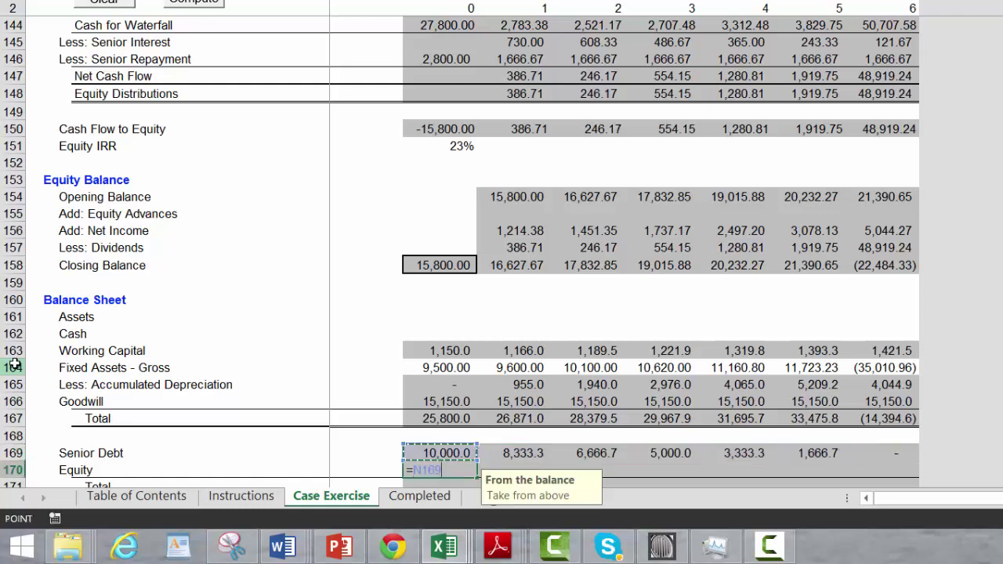
{"action": "key", "text": "Up"}
{"action": "key", "text": "Up"}
{"action": "key", "text": "Up"}
{"action": "key", "text": "Up"}
{"action": "key", "text": "Up"}
{"action": "key", "text": "Up"}
{"action": "key", "text": "Up"}
{"action": "key", "text": "Up"}
{"action": "key", "text": "Up"}
{"action": "key", "text": "Up"}
{"action": "key", "text": "Up"}
{"action": "key", "text": "Up"}
{"action": "key", "text": "Down"}
{"action": "key", "text": "Return"}
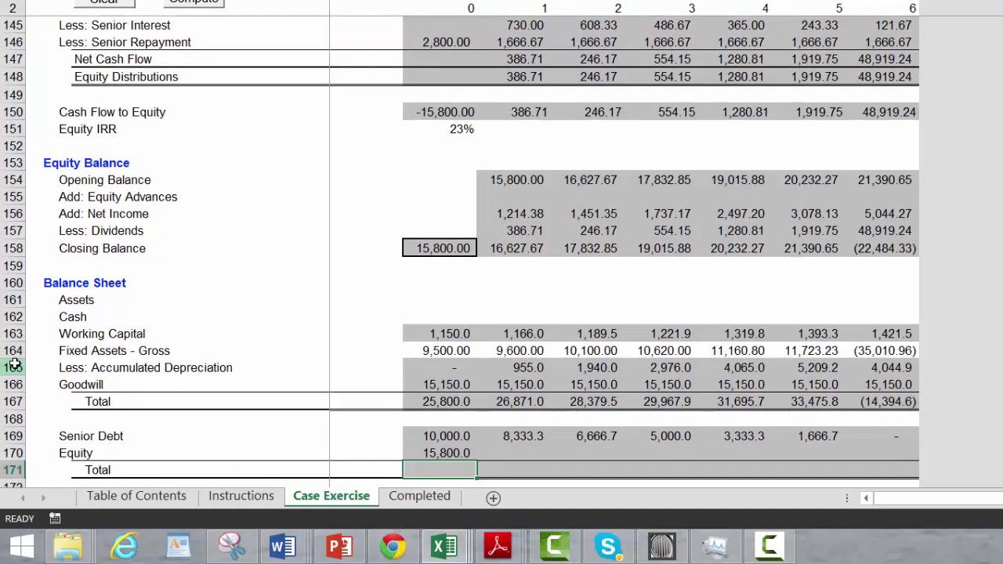
Fill the Balance Sheet Equity link in row 170 across from period 0 to period 6
{"action": "key", "text": "Up"}
{"action": "key", "text": "shift+Right"}
{"action": "key", "text": "shift+Right"}
{"action": "key", "text": "shift+Right"}
{"action": "key", "text": "shift+Right"}
{"action": "key", "text": "shift+Right"}
{"action": "key", "text": "shift+Right"}
{"action": "key", "text": "ctrl+r"}
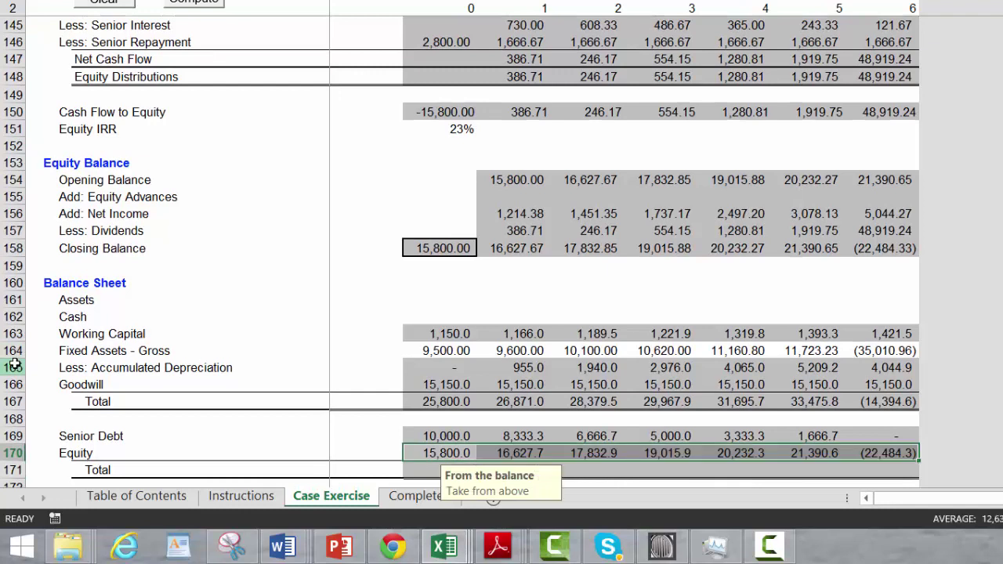
Sum Senior Debt and Equity in rows 169 and 170 into the Total in row 171 for periods 0 to 6
{"action": "key", "text": "Up"}
{"action": "key", "text": "shift+Down"}
{"action": "key", "text": "shift+Right"}
{"action": "key", "text": "shift+Right"}
{"action": "key", "text": "shift+Right"}
{"action": "key", "text": "shift+Right"}
{"action": "key", "text": "shift+Right"}
{"action": "key", "text": "shift+Right"}
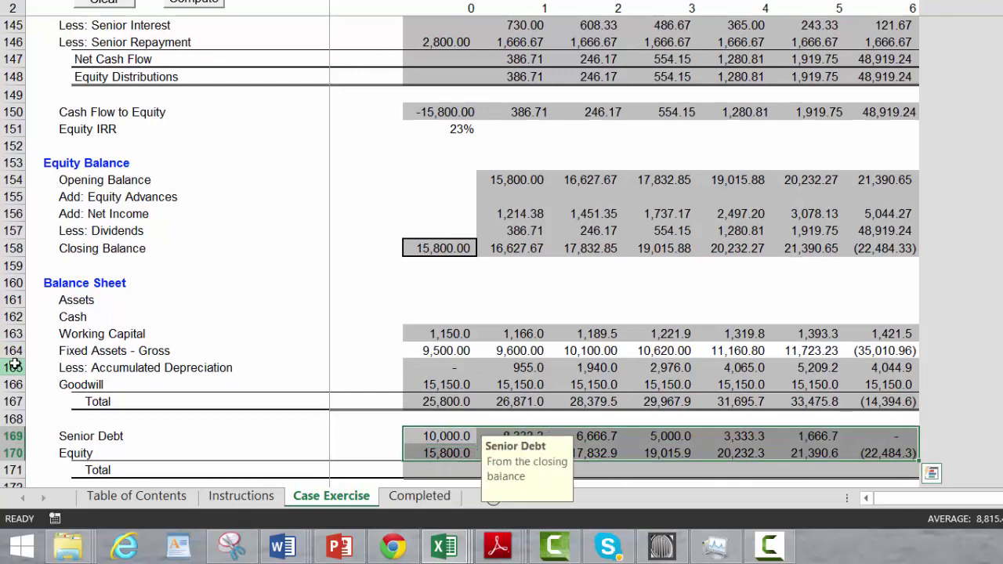
{"action": "key", "text": "alt+equal"}
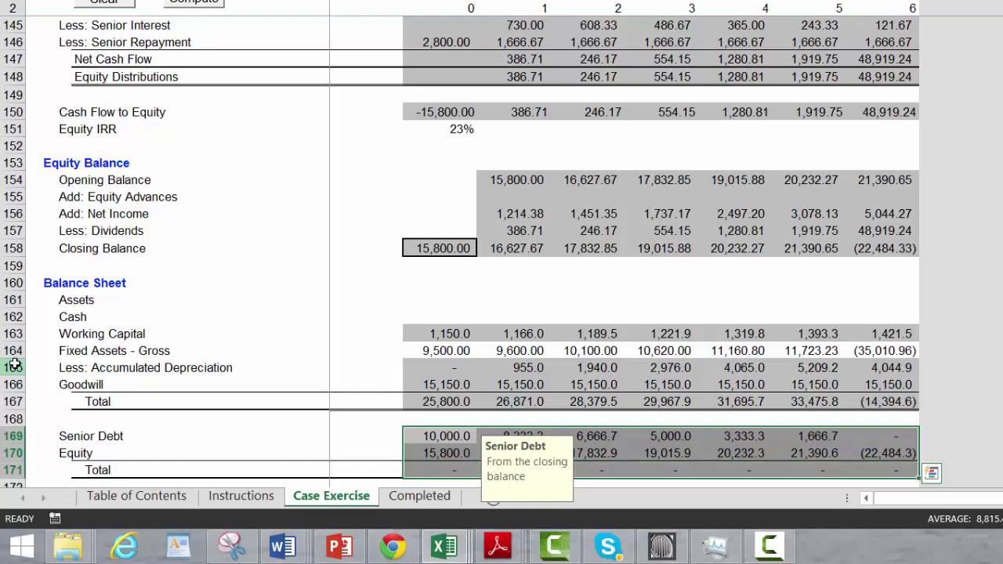
{"action": "key", "text": "Down"}
{"action": "key", "text": "Down"}
{"action": "scroll", "coordinate": [14, 366], "scroll_direction": "down", "scroll_amount": 1}
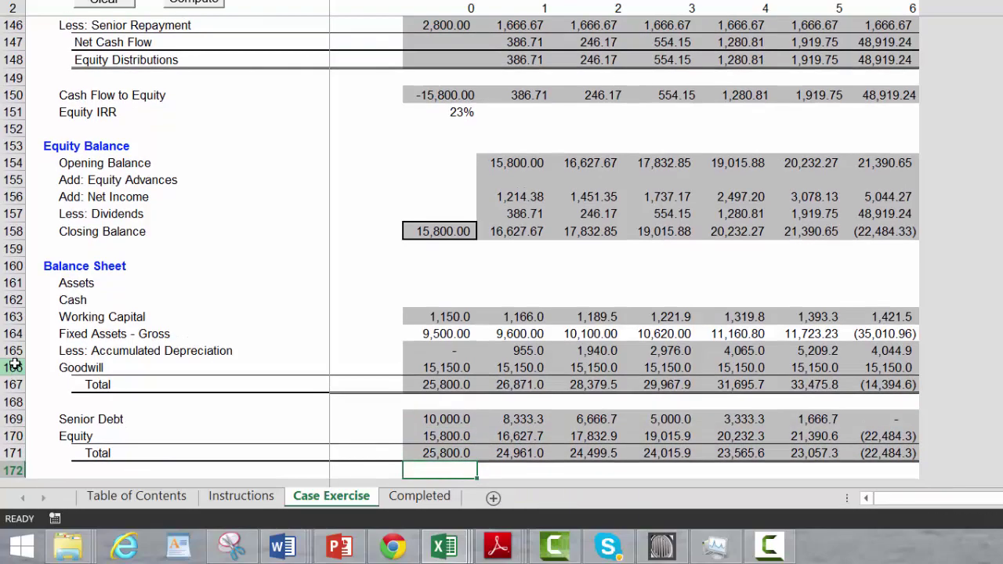
Compare the asset Total in row 167 with the Senior Debt and Equity Total in row 171 across all periods
{"action": "key", "text": "Right"}
{"action": "key", "text": "Right"}
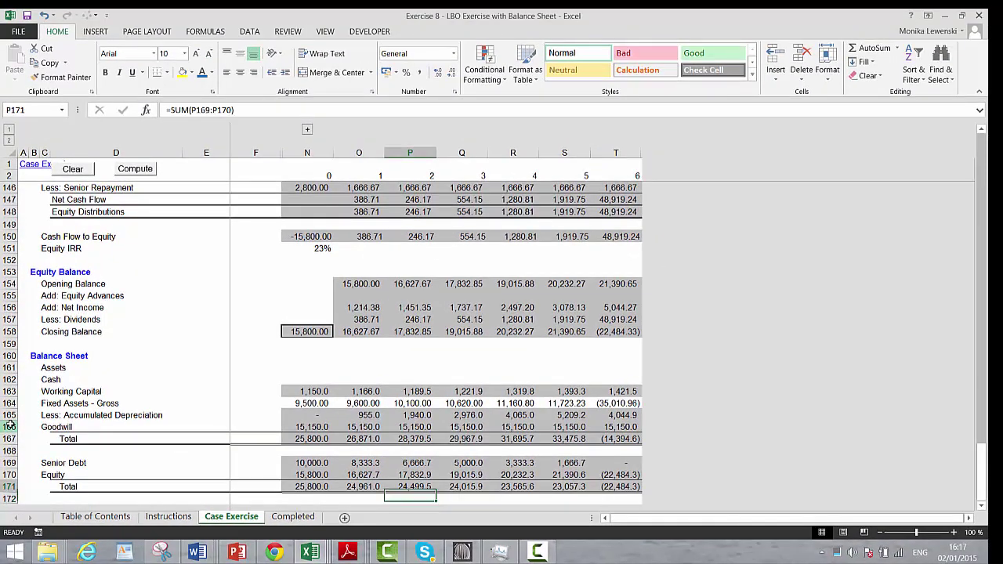
{"action": "key", "text": "Right"}
{"action": "key", "text": "Right"}
{"action": "key", "text": "Right"}
{"action": "key", "text": "Right"}
{"action": "key", "text": "Down"}
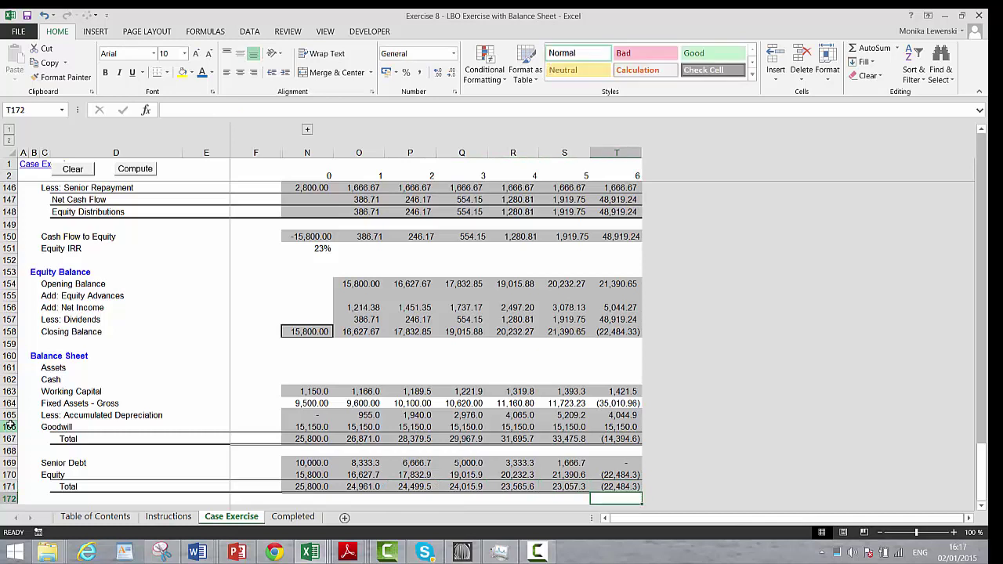
{"action": "key", "text": "Up"}
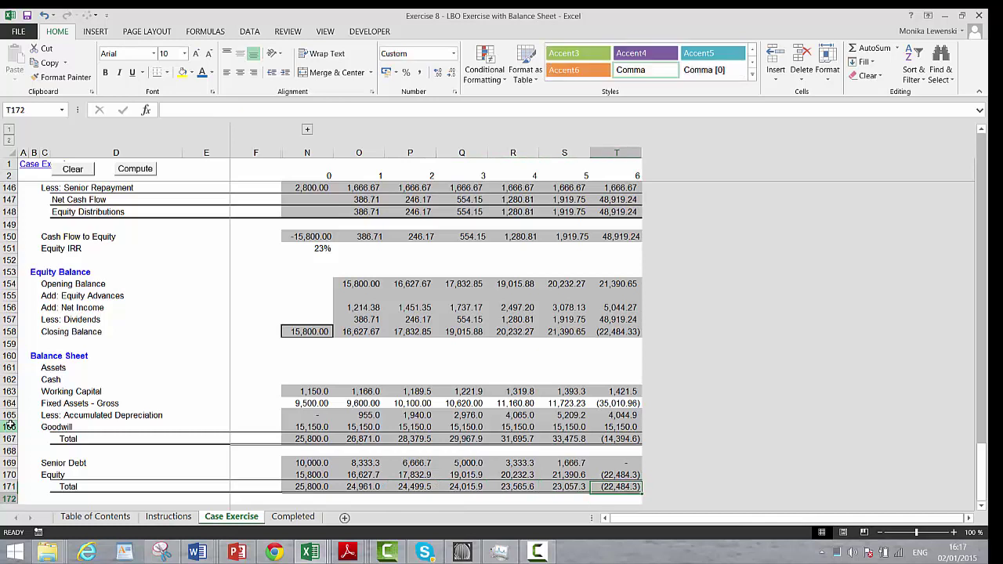
{"action": "key", "text": "Down"}
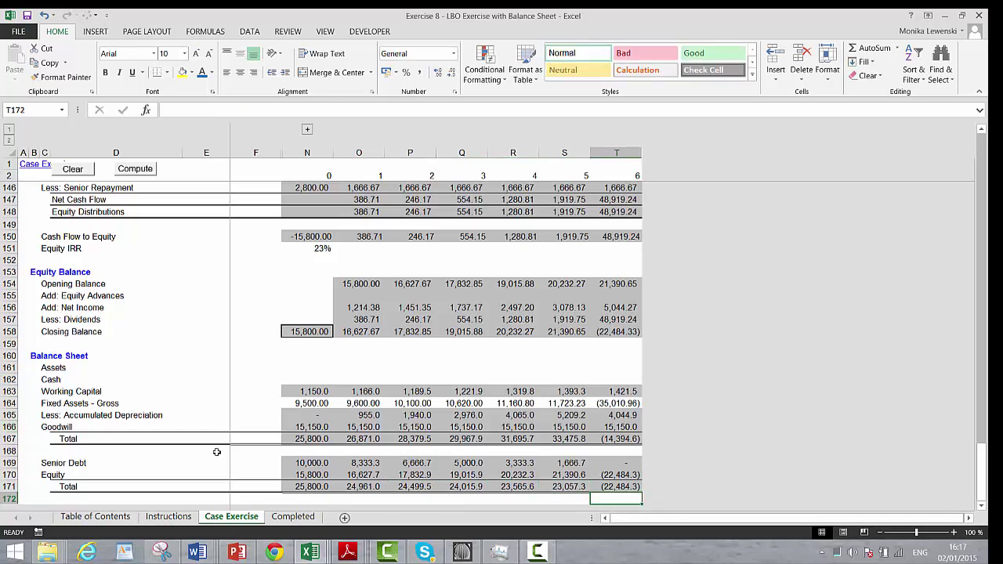
{"action": "left_click", "coordinate": [538, 553]}
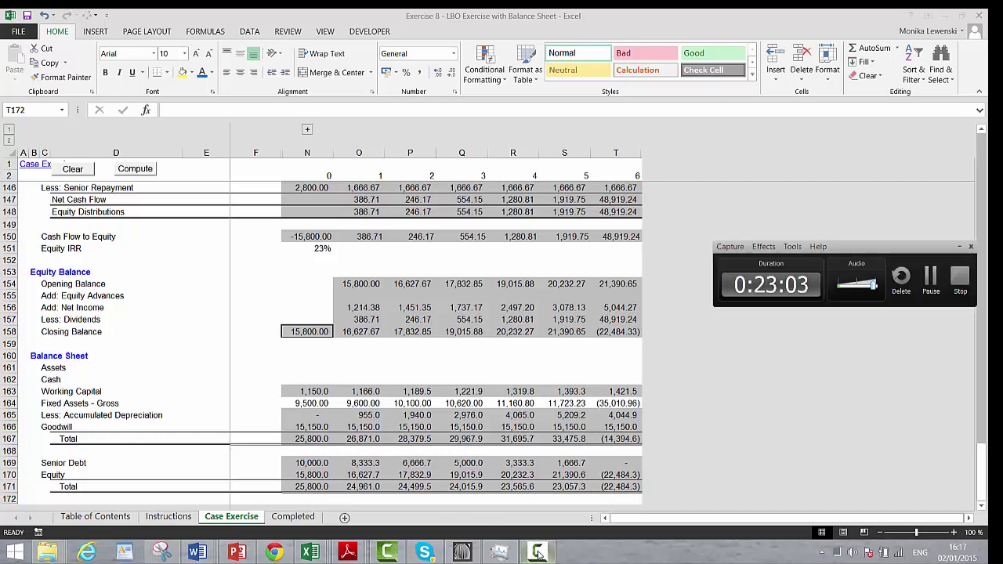
{"action": "left_click", "coordinate": [931, 279]}
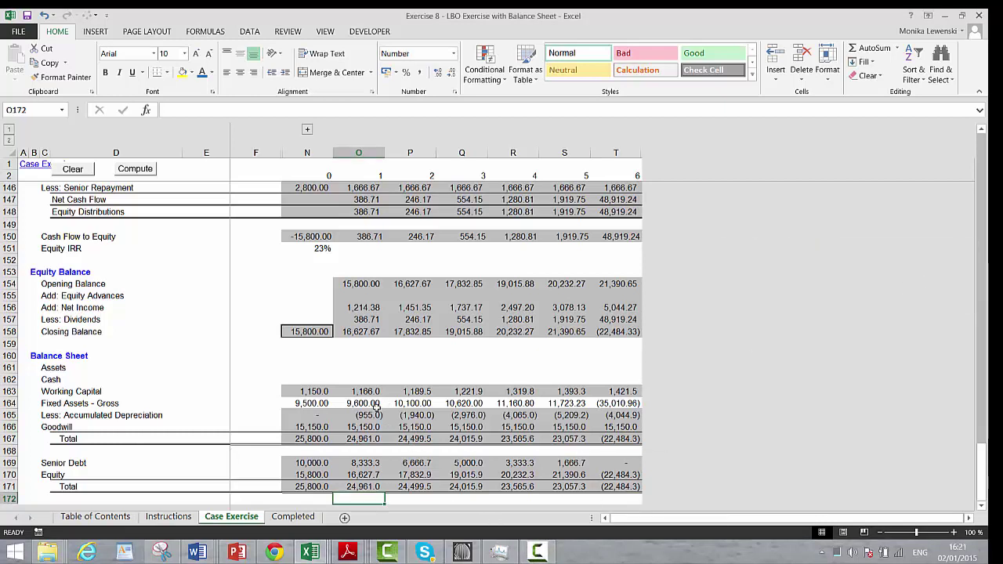
Check the negated Accumulated Depreciation links in row 165 and compare the two Balance Sheet totals through period 6
{"action": "key", "text": "Up"}
{"action": "key", "text": "Up"}
{"action": "key", "text": "Up"}
{"action": "key", "text": "Up"}
{"action": "key", "text": "Up"}
{"action": "key", "text": "Up"}
{"action": "key", "text": "Up"}
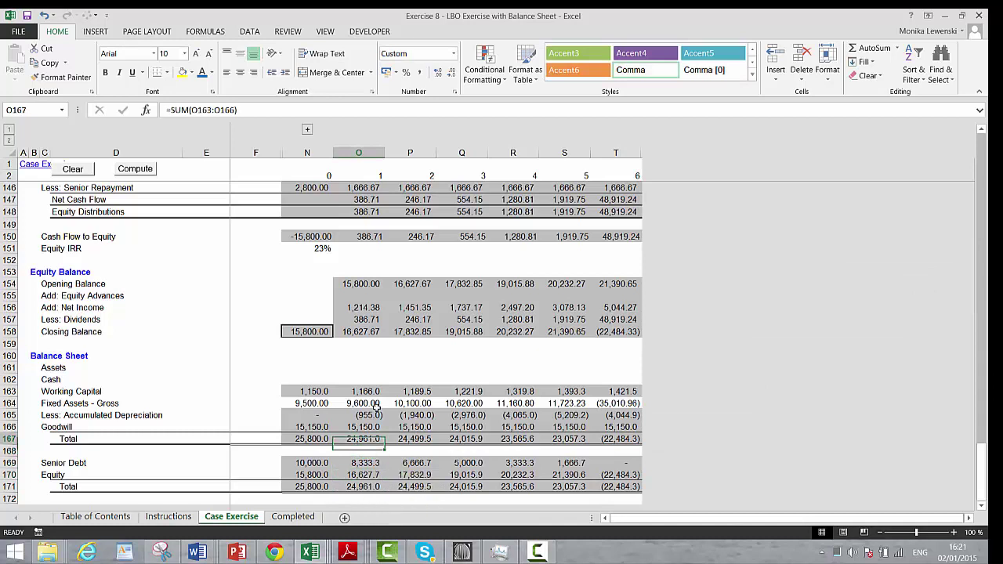
{"action": "key", "text": "Left"}
{"action": "key", "text": "Right"}
{"action": "key", "text": "Right"}
{"action": "key", "text": "Right"}
{"action": "key", "text": "Right"}
{"action": "key", "text": "Right"}
{"action": "key", "text": "Right"}
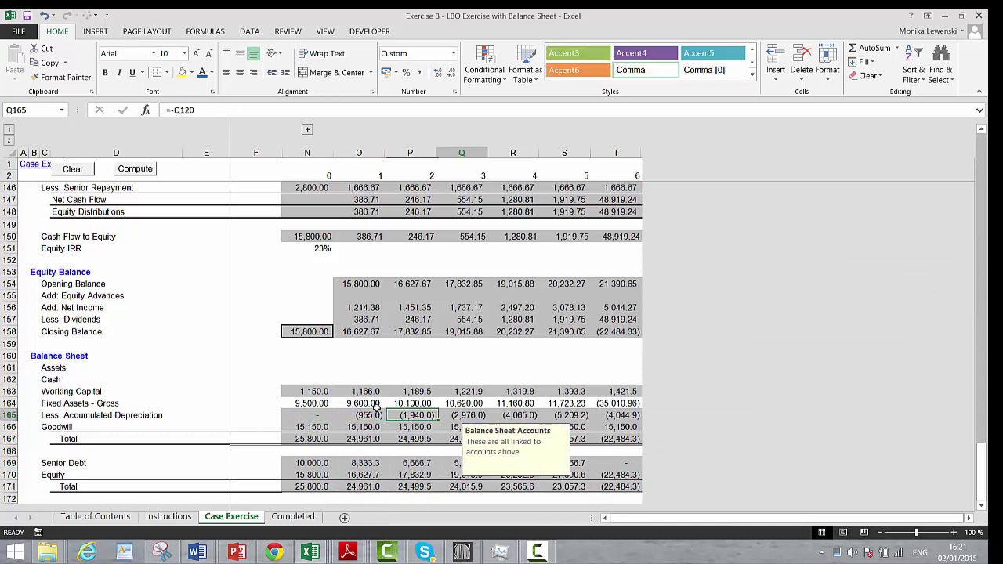
{"action": "key", "text": "Down"}
{"action": "key", "text": "Down"}
{"action": "key", "text": "Down"}
{"action": "key", "text": "Down"}
{"action": "key", "text": "Down"}
{"action": "key", "text": "Down"}
{"action": "key", "text": "Down"}
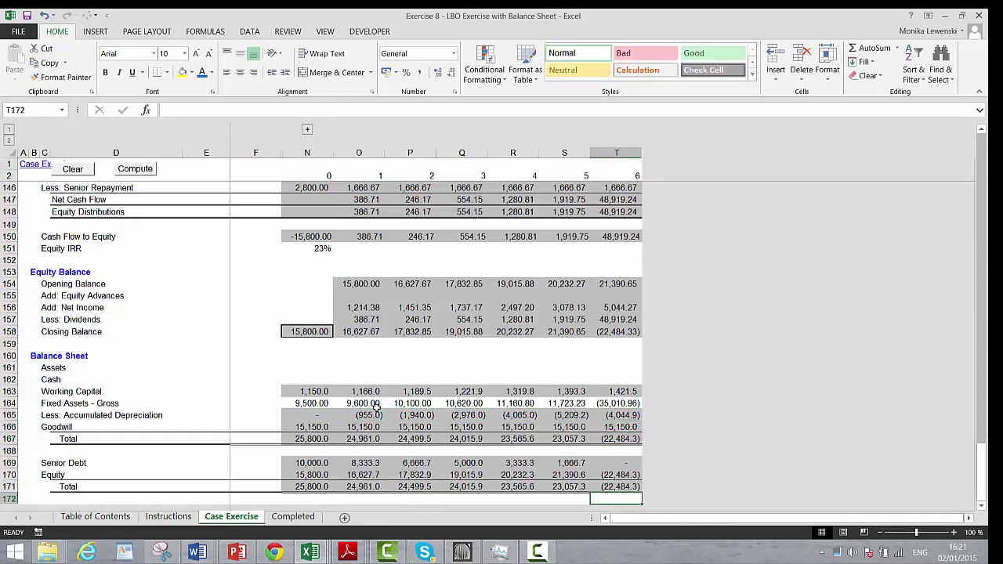
Review the model upwards from the Balance Sheet through the Cash Flow and Working Module to the Assumptions Module
{"action": "key", "text": "Left"}
{"action": "key", "text": "Left"}
{"action": "key", "text": "Left"}
{"action": "key", "text": "Left"}
{"action": "key", "text": "Left"}
{"action": "key", "text": "Left"}
{"action": "key", "text": "Left"}
{"action": "key", "text": "Left"}
{"action": "key", "text": "Left"}
{"action": "key", "text": "Left"}
{"action": "key", "text": "Left"}
{"action": "key", "text": "Left"}
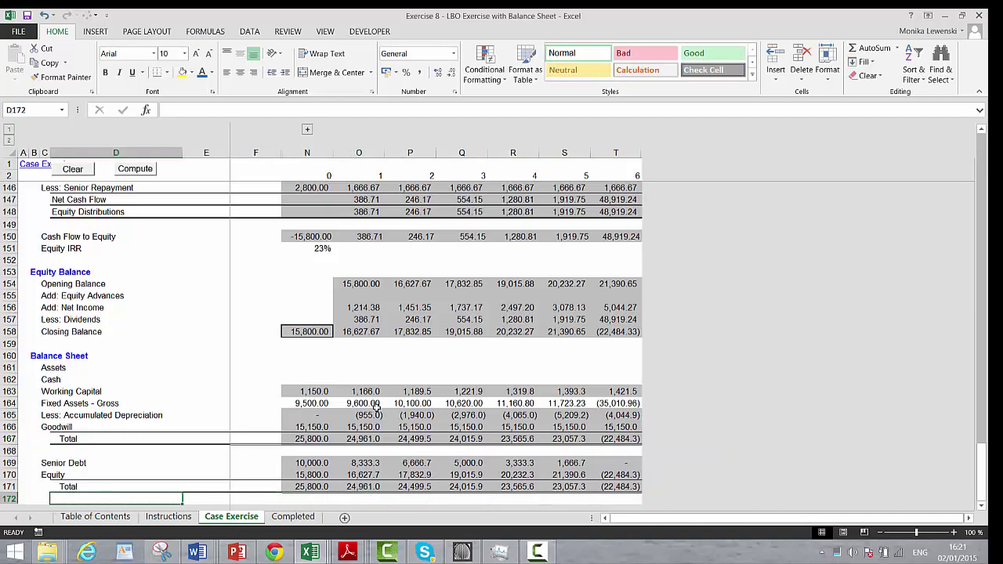
{"action": "key", "text": "Up"}
{"action": "key", "text": "Up"}
{"action": "key", "text": "Up"}
{"action": "key", "text": "Up"}
{"action": "key", "text": "Up"}
{"action": "key", "text": "Up"}
{"action": "key", "text": "Up"}
{"action": "key", "text": "Up"}
{"action": "key", "text": "Up"}
{"action": "key", "text": "Up"}
{"action": "key", "text": "Up"}
{"action": "key", "text": "Up"}
{"action": "key", "text": "Up"}
{"action": "key", "text": "Up"}
{"action": "key", "text": "Up"}
{"action": "key", "text": "Up"}
{"action": "key", "text": "Up"}
{"action": "key", "text": "Up"}
{"action": "key", "text": "Up"}
{"action": "key", "text": "Up"}
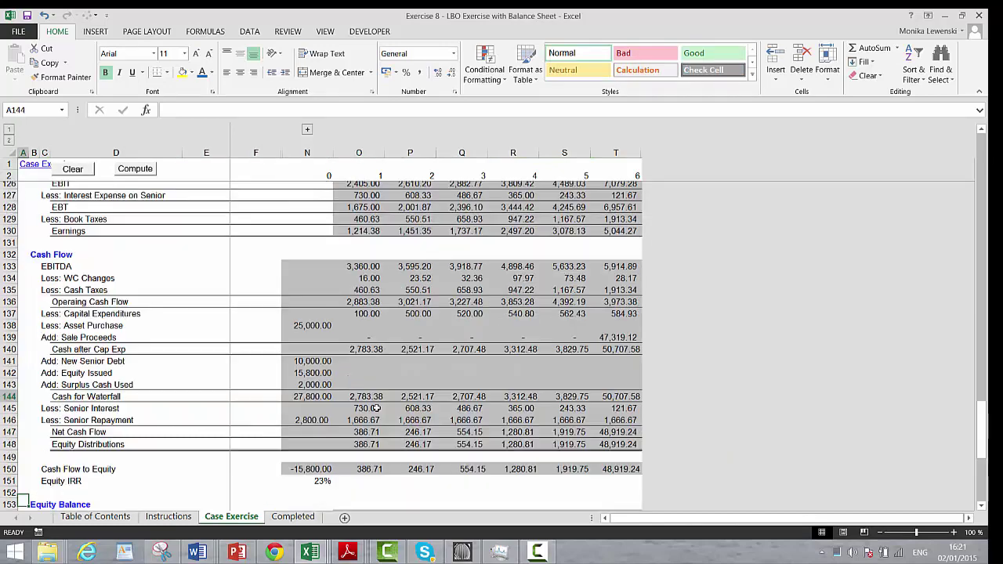
{"action": "key", "text": "Up"}
{"action": "key", "text": "Up"}
{"action": "key", "text": "Up"}
{"action": "key", "text": "Up"}
{"action": "key", "text": "Up"}
{"action": "key", "text": "Up"}
{"action": "key", "text": "Up"}
{"action": "key", "text": "Up"}
{"action": "key", "text": "Up"}
{"action": "key", "text": "Up"}
{"action": "key", "text": "Up"}
{"action": "key", "text": "Up"}
{"action": "key", "text": "Up"}
{"action": "key", "text": "Up"}
{"action": "key", "text": "Up"}
{"action": "key", "text": "Up"}
{"action": "key", "text": "Up"}
{"action": "key", "text": "Up"}
{"action": "key", "text": "Up"}
{"action": "key", "text": "Up"}
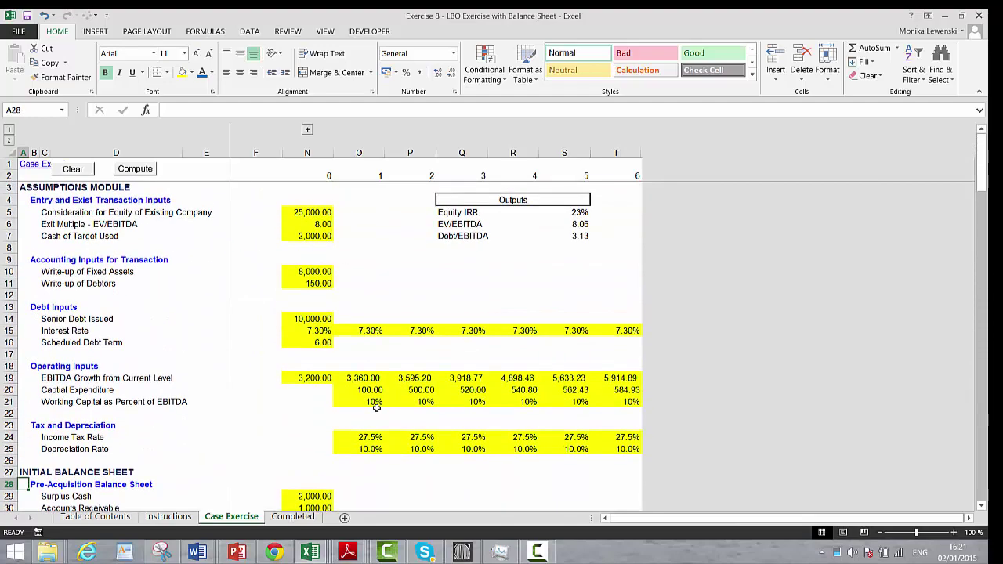
Examine the layout from the Pre-Acquisition Balance Sheet down to Terminal Proceeds, and return to the Assumptions Module
{"action": "key", "text": "Down"}
{"action": "key", "text": "Down"}
{"action": "key", "text": "Down"}
{"action": "key", "text": "Down"}
{"action": "key", "text": "Down"}
{"action": "key", "text": "Down"}
{"action": "key", "text": "Down"}
{"action": "key", "text": "Down"}
{"action": "key", "text": "Down"}
{"action": "key", "text": "Down"}
{"action": "key", "text": "Down"}
{"action": "key", "text": "Down"}
{"action": "key", "text": "Down"}
{"action": "key", "text": "Down"}
{"action": "key", "text": "Down"}
{"action": "key", "text": "Down"}
{"action": "key", "text": "Down"}
{"action": "key", "text": "Down"}
{"action": "key", "text": "Down"}
{"action": "key", "text": "Down"}
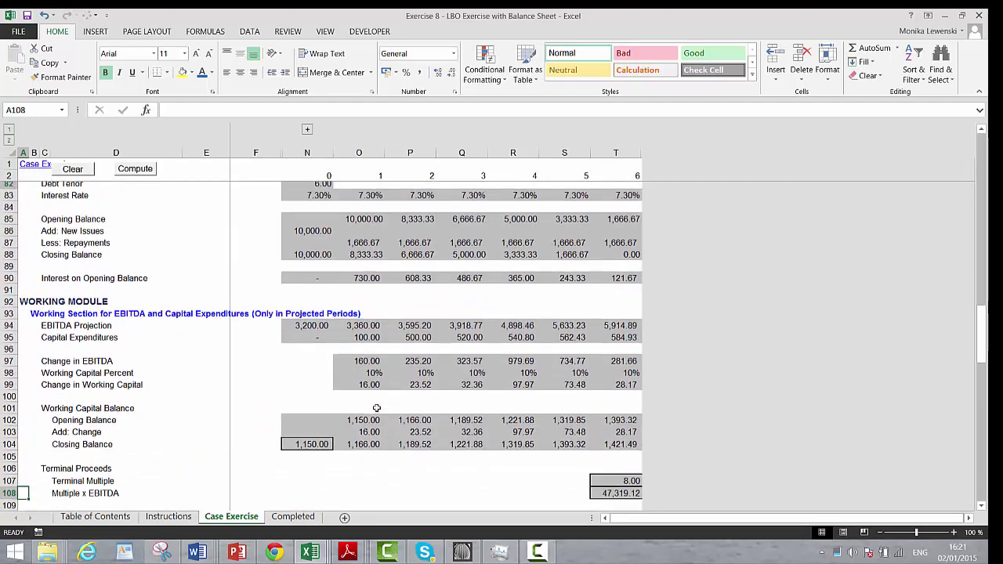
{"action": "key", "text": "Up"}
{"action": "key", "text": "Up"}
{"action": "key", "text": "Up"}
{"action": "key", "text": "Up"}
{"action": "key", "text": "Up"}
{"action": "key", "text": "Up"}
{"action": "key", "text": "Up"}
{"action": "key", "text": "Up"}
{"action": "key", "text": "Up"}
{"action": "key", "text": "Up"}
{"action": "key", "text": "Up"}
{"action": "key", "text": "Up"}
{"action": "key", "text": "Up"}
{"action": "key", "text": "Up"}
{"action": "key", "text": "Up"}
{"action": "key", "text": "Up"}
{"action": "key", "text": "Up"}
{"action": "key", "text": "Up"}
{"action": "key", "text": "Up"}
{"action": "key", "text": "Up"}
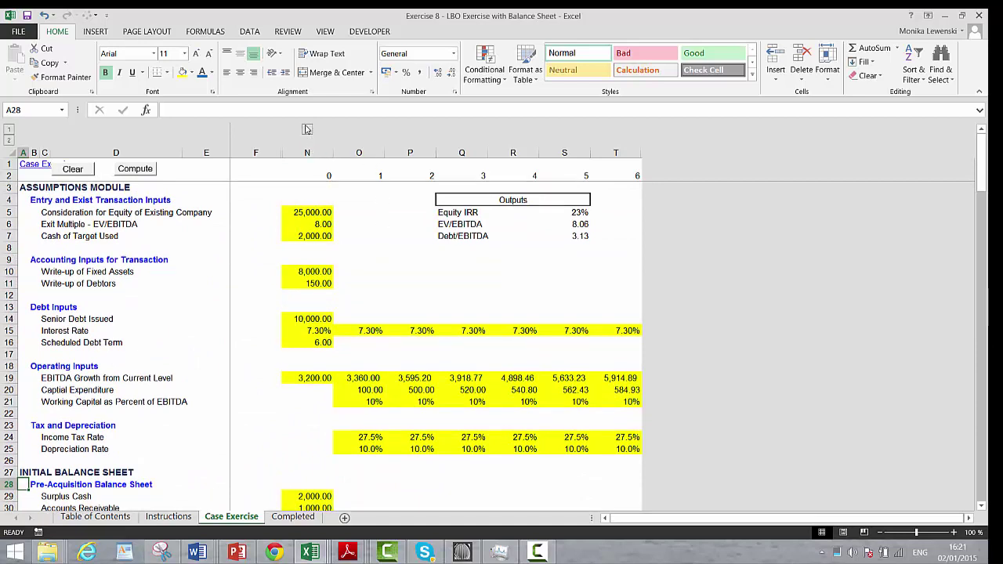
Expand the grouped columns G to M, inspect them down to the Balance Sheet, and collapse the group again
{"action": "left_click", "coordinate": [307, 130]}
{"action": "left_click", "coordinate": [381, 441]}
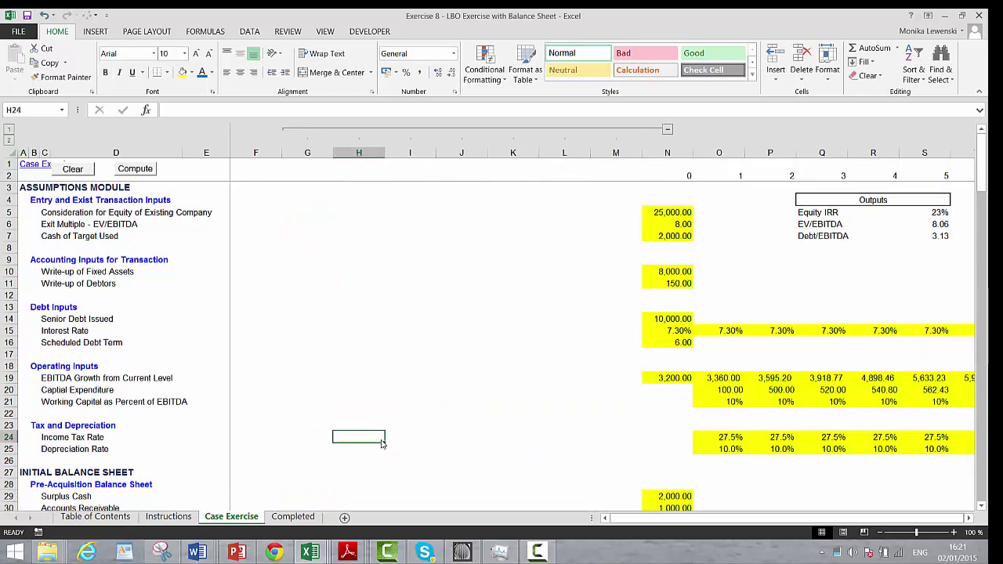
{"action": "key", "text": "Page_Down"}
{"action": "key", "text": "Page_Down"}
{"action": "key", "text": "Page_Down"}
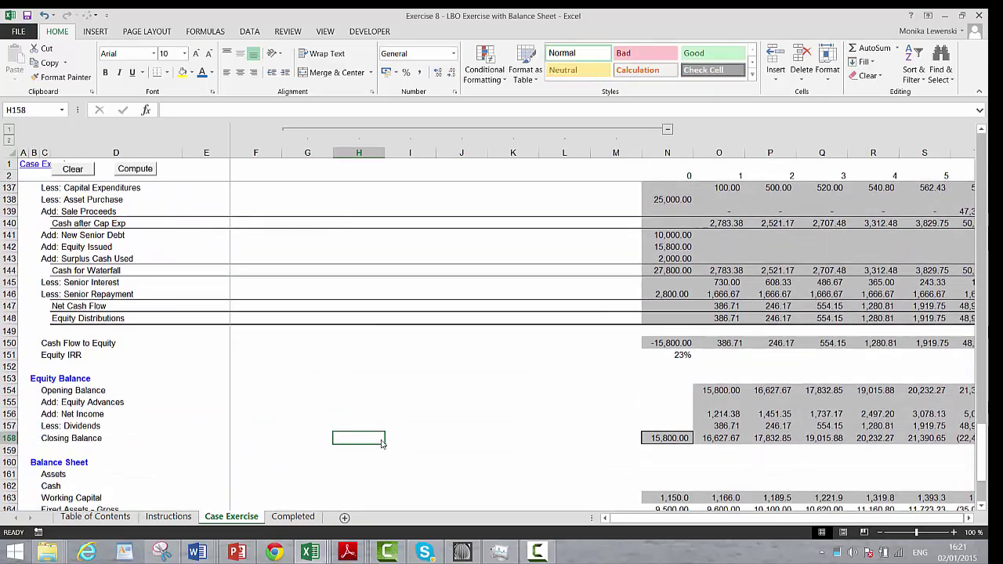
{"action": "key", "text": "Page_Up"}
{"action": "key", "text": "Page_Up"}
{"action": "key", "text": "Page_Up"}
{"action": "key", "text": "Page_Up"}
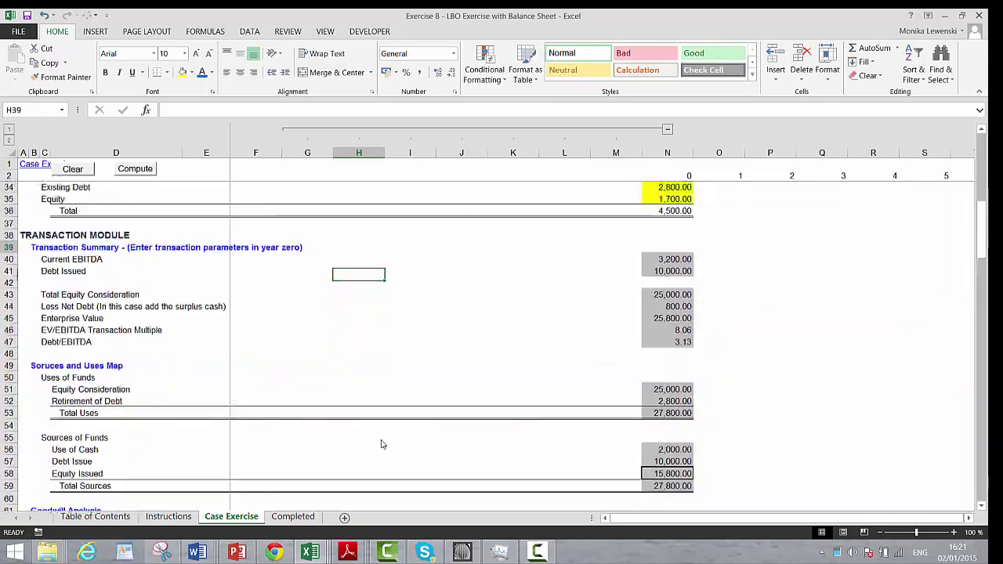
{"action": "left_click", "coordinate": [667, 130]}
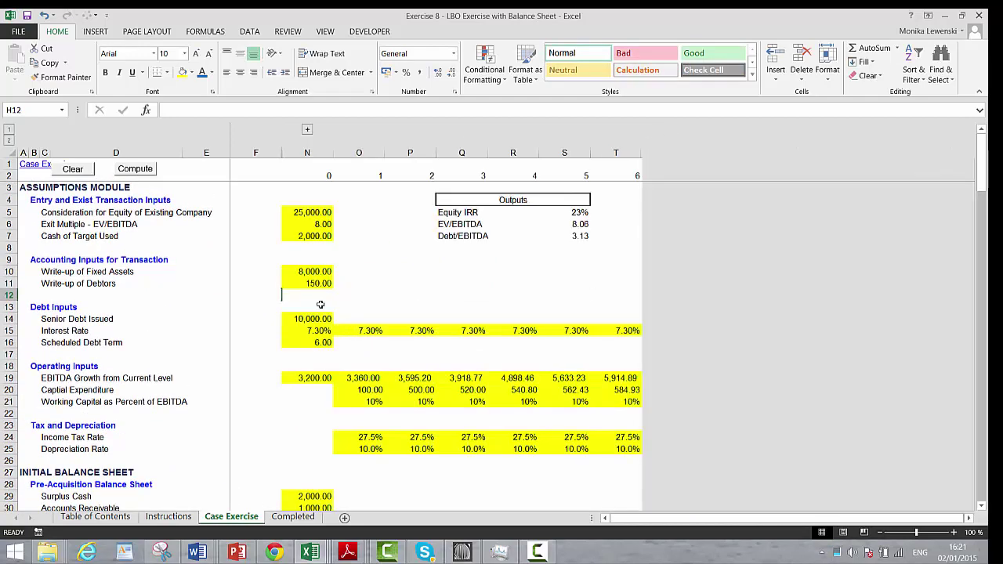
Examine the section headings and indented labels in columns A to D, from the Debt Inputs to the Transaction Summary
{"action": "key", "text": "Left"}
{"action": "key", "text": "Left"}
{"action": "key", "text": "Left"}
{"action": "key", "text": "Left"}
{"action": "key", "text": "Left"}
{"action": "key", "text": "Left"}
{"action": "key", "text": "Down"}
{"action": "key", "text": "Down"}
{"action": "key", "text": "Down"}
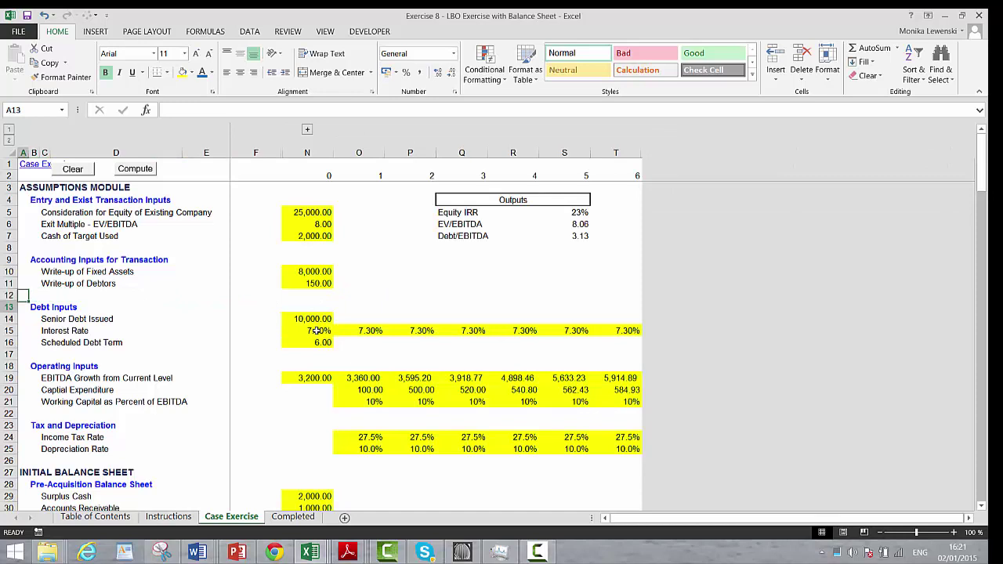
{"action": "key", "text": "Down"}
{"action": "key", "text": "Down"}
{"action": "key", "text": "Down"}
{"action": "key", "text": "Down"}
{"action": "key", "text": "Down"}
{"action": "key", "text": "Down"}
{"action": "key", "text": "Down"}
{"action": "key", "text": "Down"}
{"action": "key", "text": "Down"}
{"action": "key", "text": "Down"}
{"action": "key", "text": "Down"}
{"action": "key", "text": "Down"}
{"action": "key", "text": "Down"}
{"action": "key", "text": "Down"}
{"action": "key", "text": "Down"}
{"action": "key", "text": "Down"}
{"action": "key", "text": "Down"}
{"action": "key", "text": "Down"}
{"action": "key", "text": "Down"}
{"action": "key", "text": "Down"}
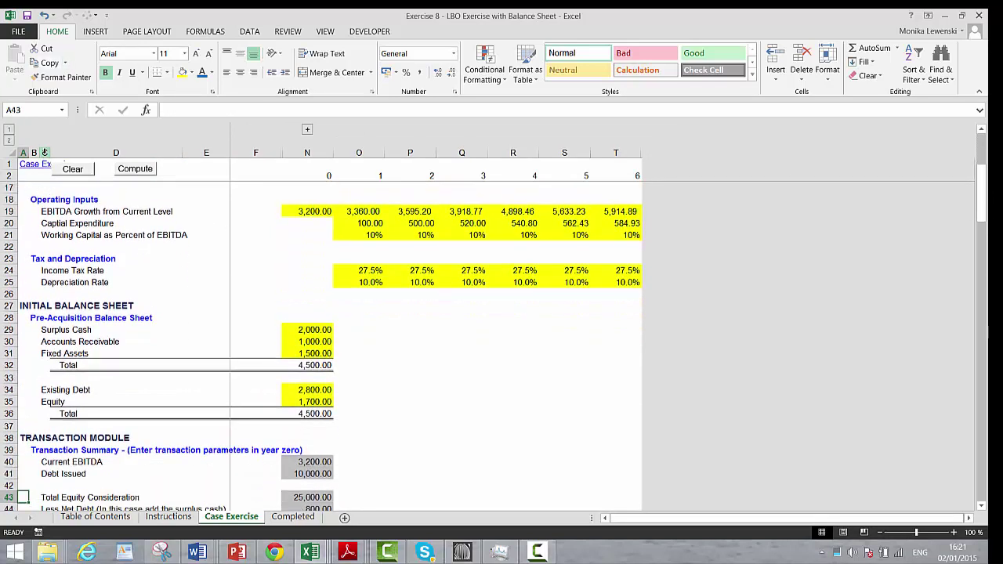
Narrow the indent columns A to C to one smaller equal width
{"action": "left_click_drag", "start_coordinate": [44, 152], "coordinate": [24, 152]}
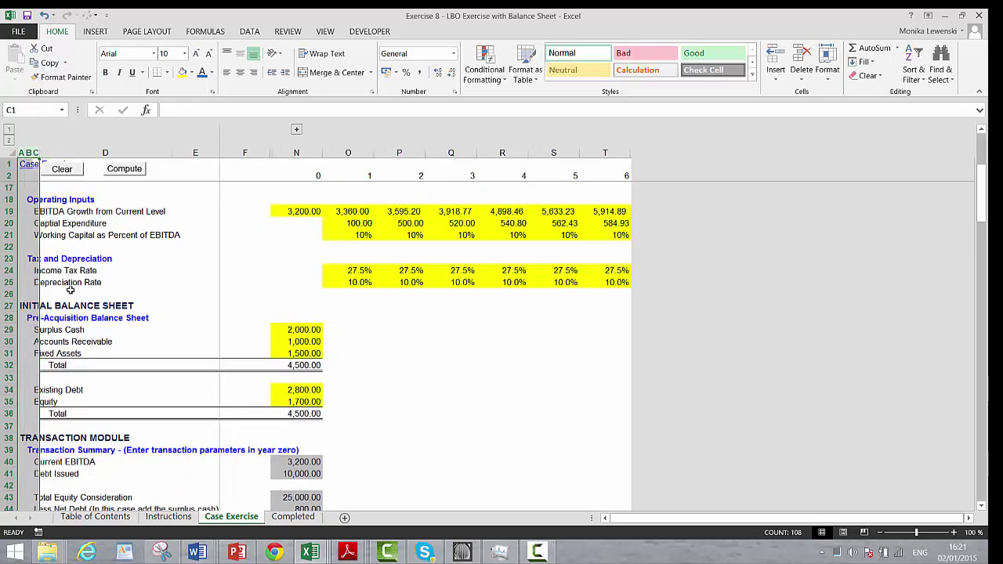
{"action": "left_click", "coordinate": [71, 290]}
Examine the headings and indented labels beside the narrowed columns, from the Operating Inputs down to the Working Module
{"action": "key", "text": "Down"}
{"action": "key", "text": "Down"}
{"action": "key", "text": "Down"}
{"action": "key", "text": "Down"}
{"action": "key", "text": "Down"}
{"action": "key", "text": "Down"}
{"action": "key", "text": "Down"}
{"action": "key", "text": "Down"}
{"action": "key", "text": "Down"}
{"action": "key", "text": "Down"}
{"action": "key", "text": "Down"}
{"action": "key", "text": "Down"}
{"action": "key", "text": "Down"}
{"action": "key", "text": "Down"}
{"action": "key", "text": "Down"}
{"action": "key", "text": "Down"}
{"action": "key", "text": "Down"}
{"action": "key", "text": "Down"}
{"action": "key", "text": "Down"}
{"action": "key", "text": "Down"}
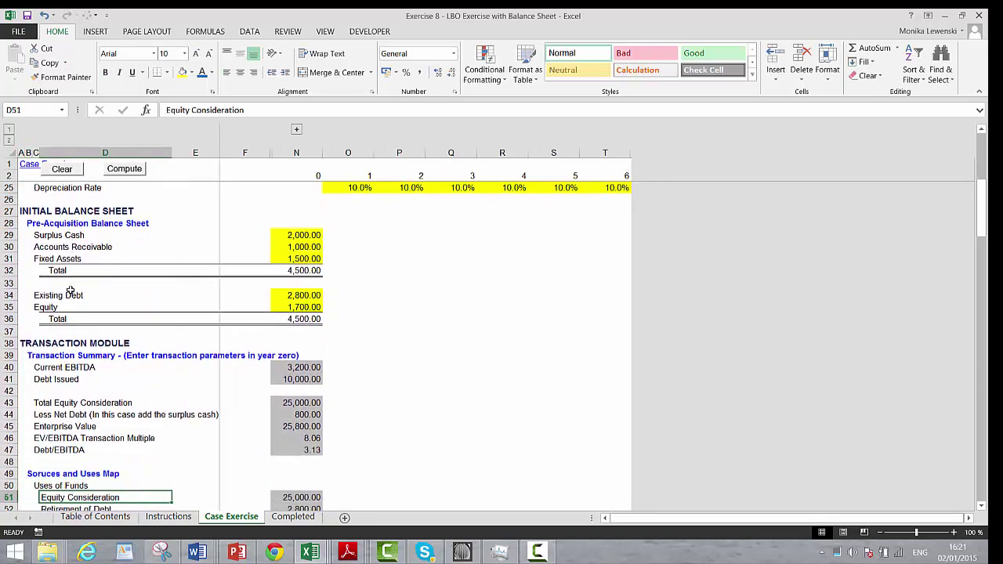
{"action": "key", "text": "Down"}
{"action": "key", "text": "Down"}
{"action": "key", "text": "Down"}
{"action": "key", "text": "Down"}
{"action": "key", "text": "Down"}
{"action": "key", "text": "Down"}
{"action": "key", "text": "Down"}
{"action": "key", "text": "Down"}
{"action": "key", "text": "Down"}
{"action": "key", "text": "Down"}
{"action": "key", "text": "Down"}
{"action": "key", "text": "Down"}
{"action": "key", "text": "Down"}
{"action": "key", "text": "Down"}
{"action": "key", "text": "Down"}
{"action": "key", "text": "Down"}
{"action": "key", "text": "Down"}
{"action": "key", "text": "Down"}
{"action": "key", "text": "Down"}
{"action": "key", "text": "Down"}
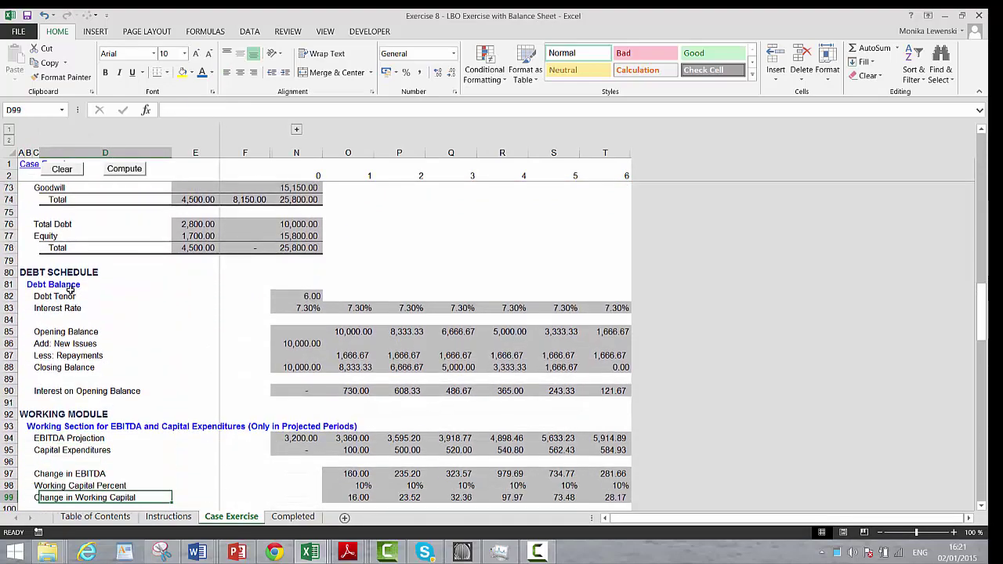
{"action": "key", "text": "Down"}
Follow column A down from row 100 to check the sheet structure below the Working Module
{"action": "key", "text": "Left"}
{"action": "key", "text": "Left"}
{"action": "key", "text": "Left"}
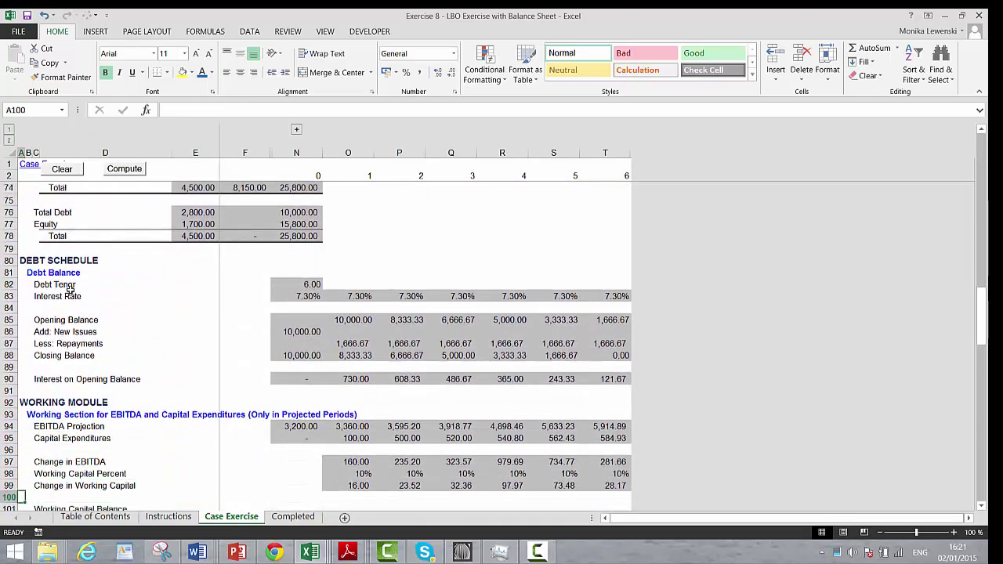
{"action": "key", "text": "Down"}
{"action": "key", "text": "Down"}
{"action": "key", "text": "Down"}
{"action": "key", "text": "Down"}
{"action": "key", "text": "Down"}
{"action": "key", "text": "Down"}
{"action": "key", "text": "Down"}
{"action": "key", "text": "Down"}
{"action": "key", "text": "Down"}
{"action": "key", "text": "Down"}
{"action": "key", "text": "Down"}
{"action": "key", "text": "Down"}
{"action": "key", "text": "Down"}
{"action": "key", "text": "Down"}
{"action": "key", "text": "Down"}
{"action": "key", "text": "Down"}
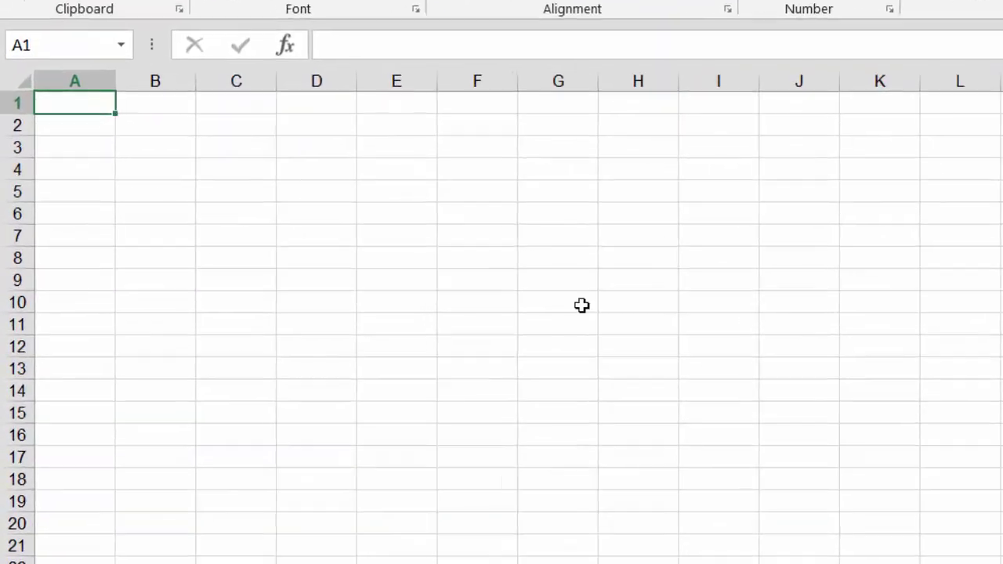
{"action": "left_click", "coordinate": [490, 306]}
{"action": "type", "text": "w"}
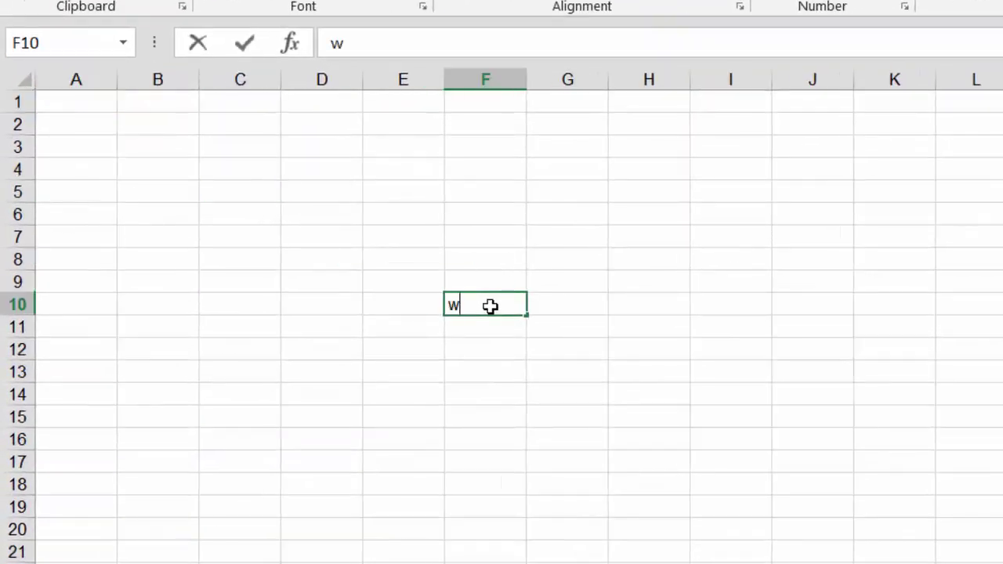
{"action": "type", "text": "ww.f"}
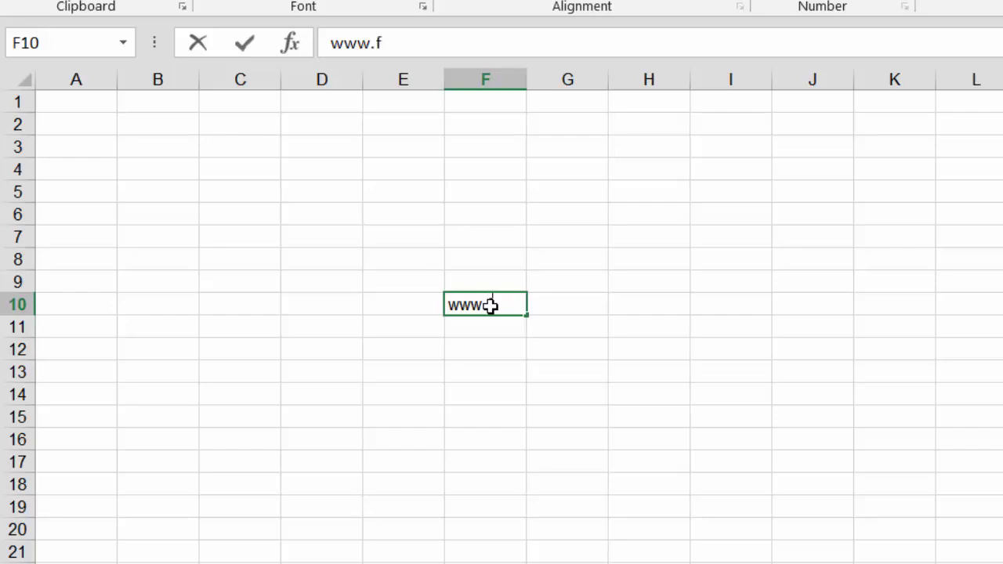
{"action": "type", "text": "inance"}
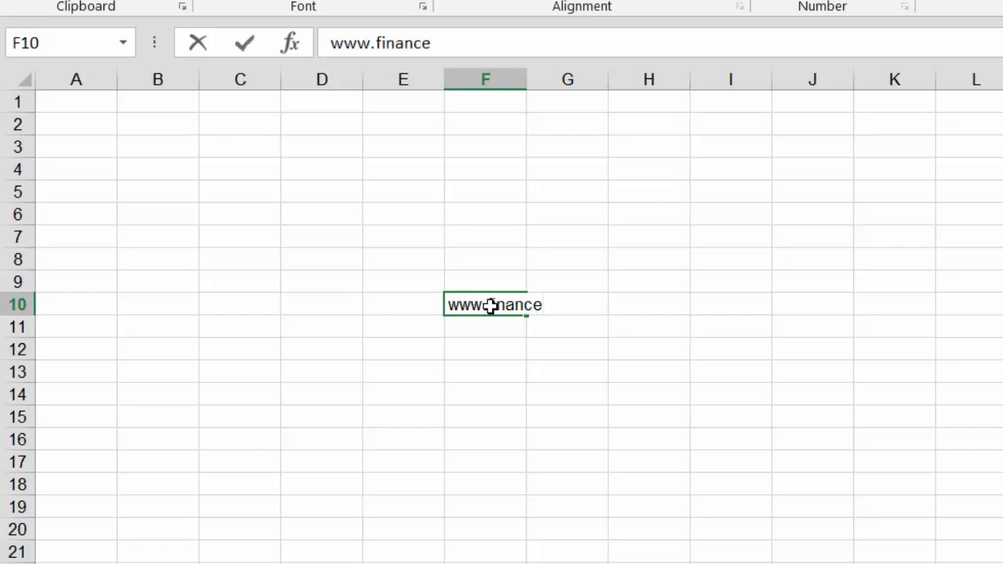
{"action": "type", "text": "eenergyi"}
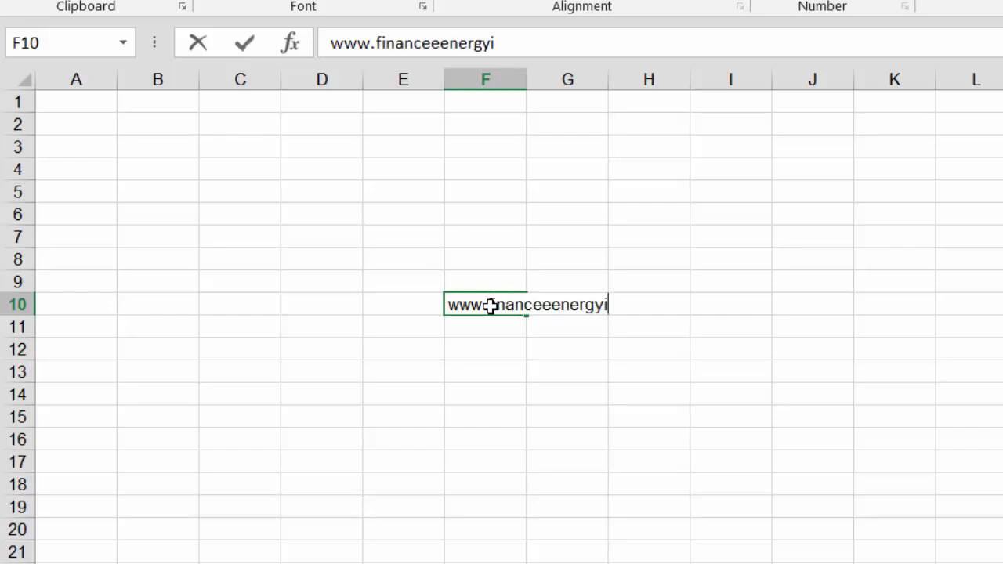
{"action": "type", "text": "nstute"}
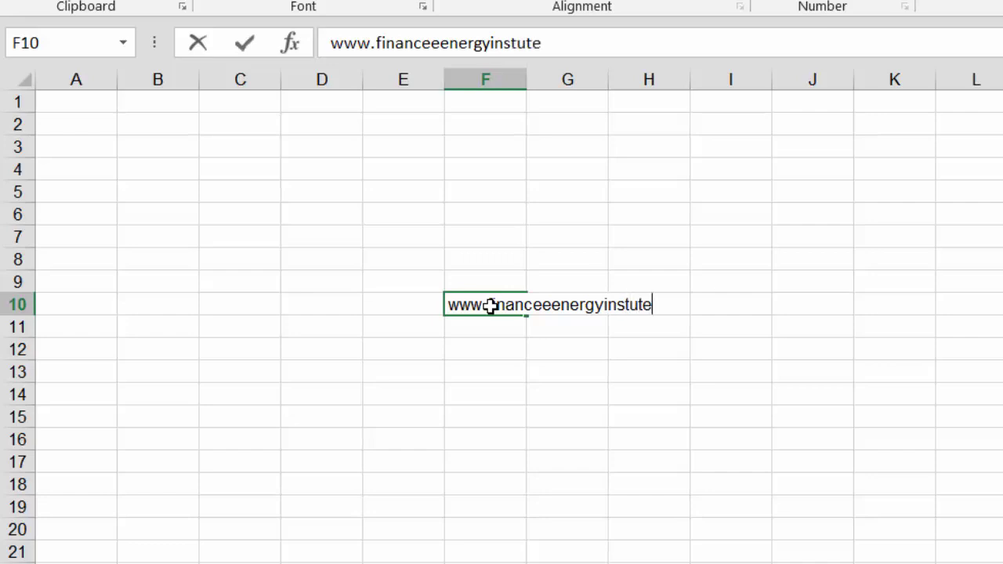
{"action": "type", "text": ".com"}
{"action": "key", "text": "Return"}
{"action": "key", "text": "Up"}
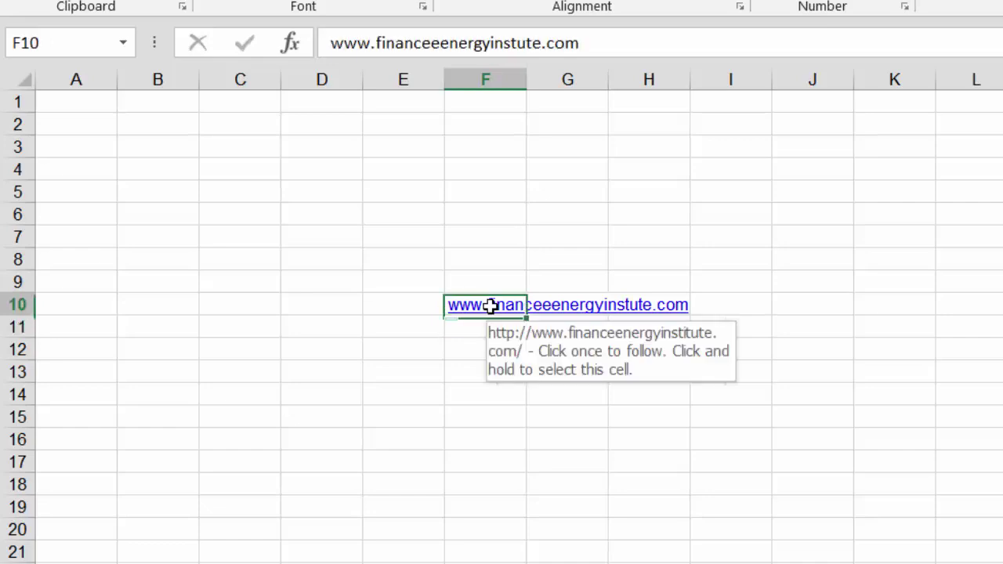
{"action": "key", "text": "Delete"}
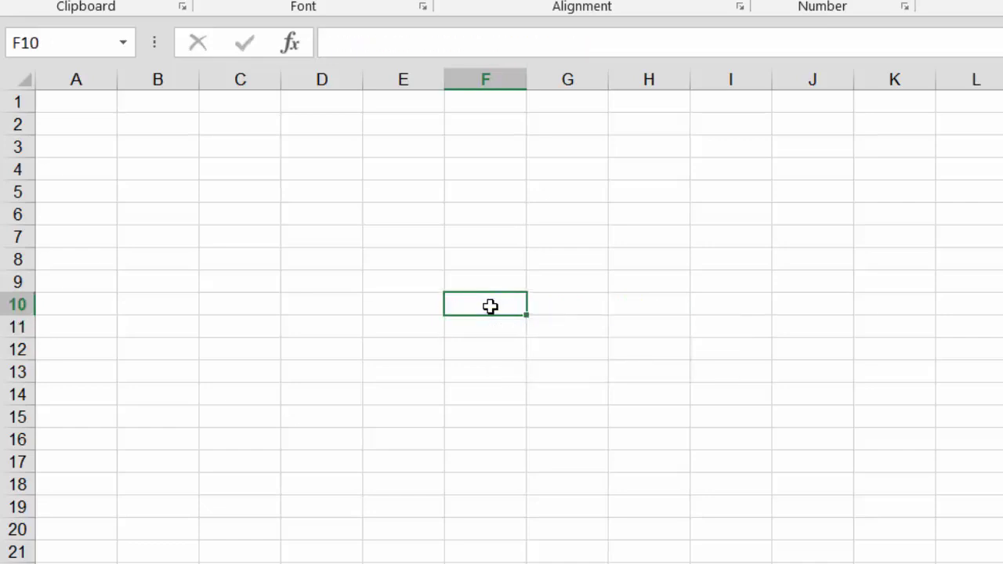
Switch back to the LBO exercise workbook and open its Table of Contents sheet
{"action": "key", "text": "ctrl+Tab"}
{"action": "key", "text": "ctrl+Page_Up"}
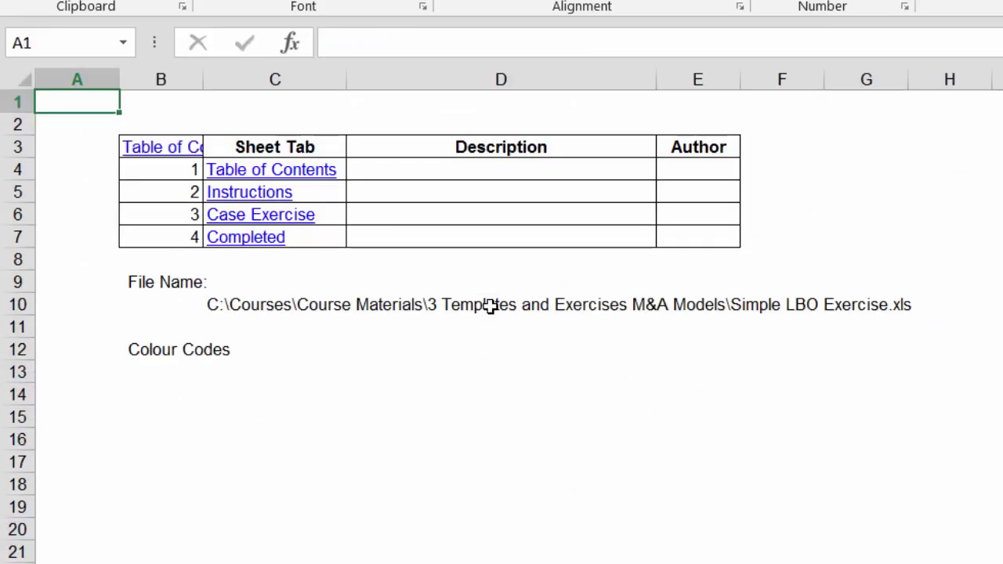